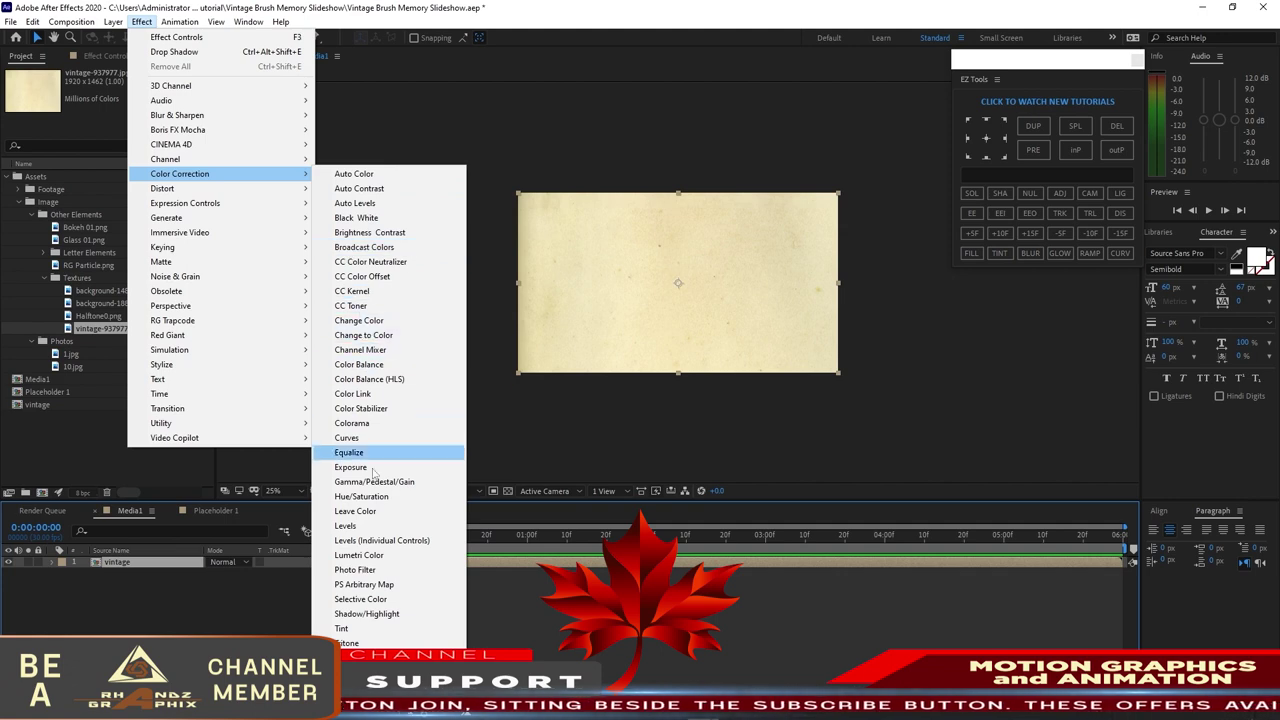
Apply the Tritone and Levels color correction effects to the vintage layer
click(350, 643)
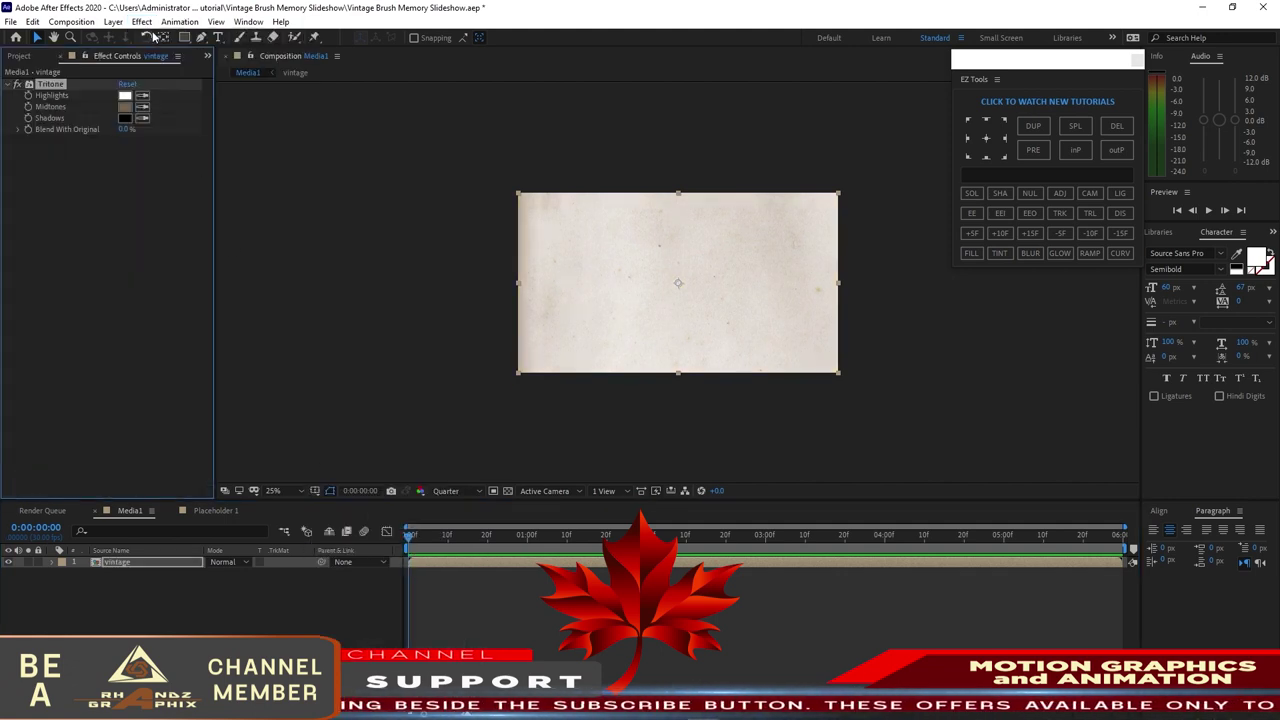
click(141, 21)
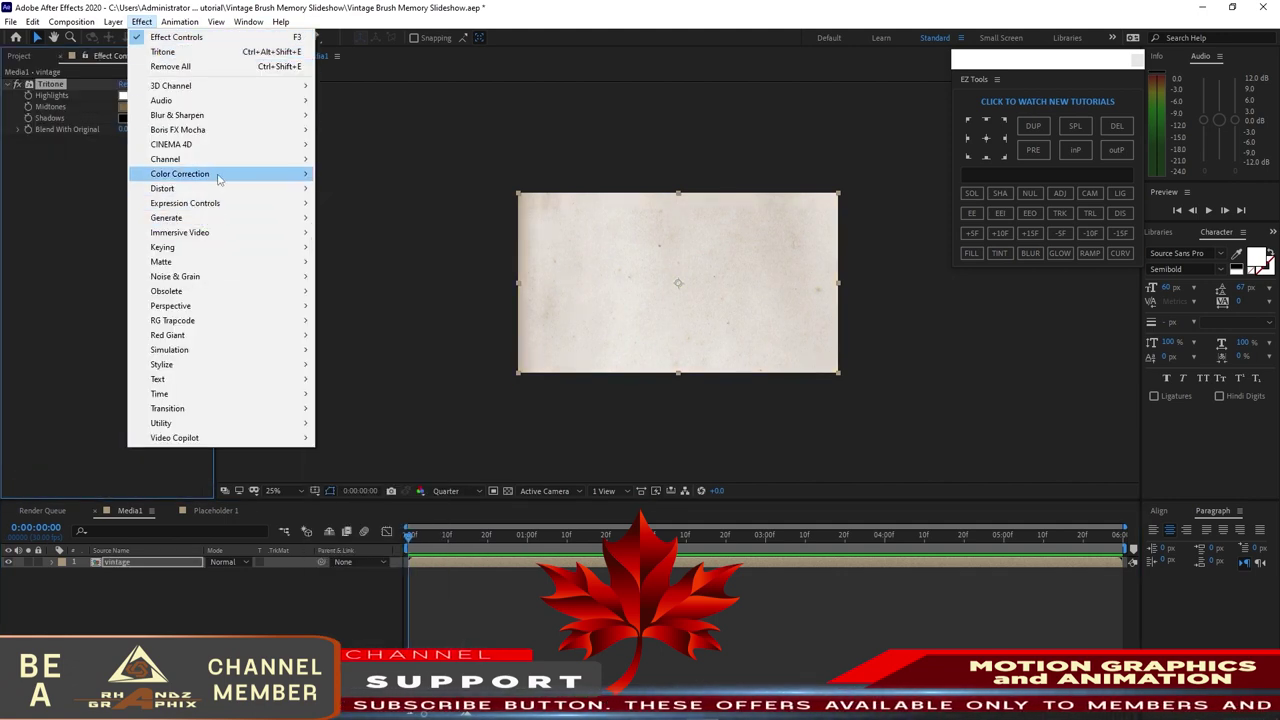
mouse_move(217, 177)
click(360, 525)
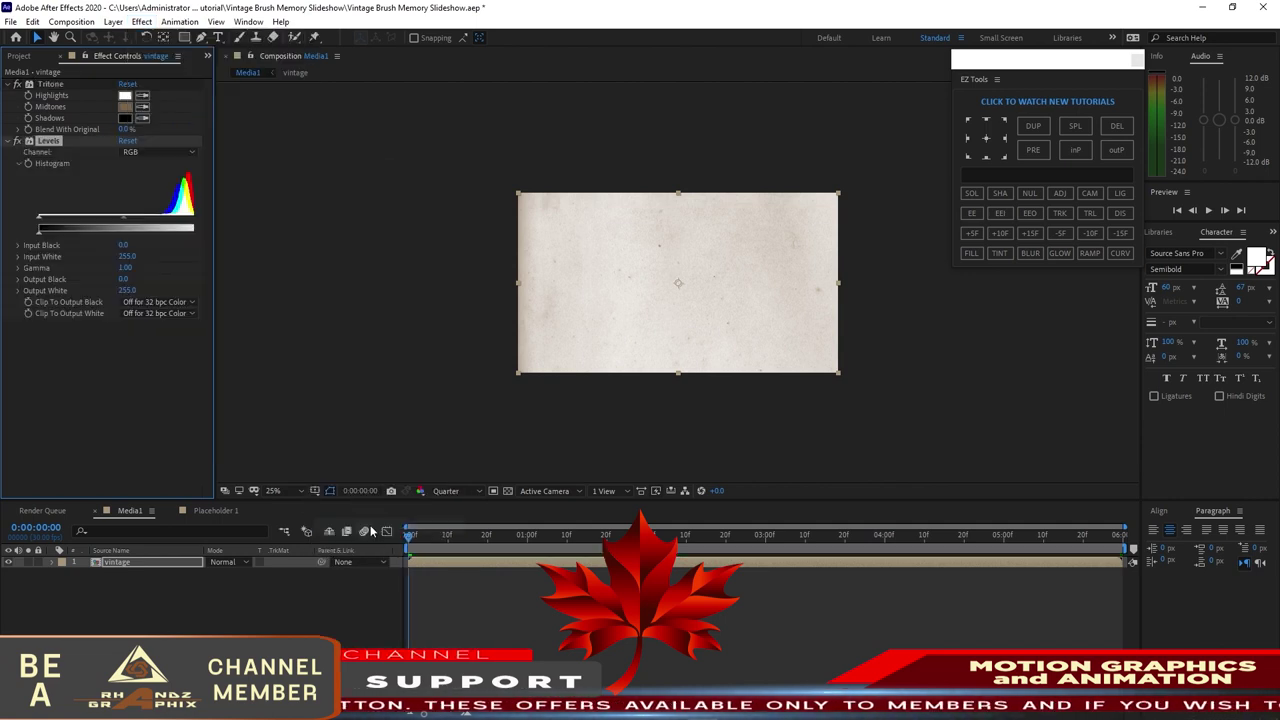
key(a)
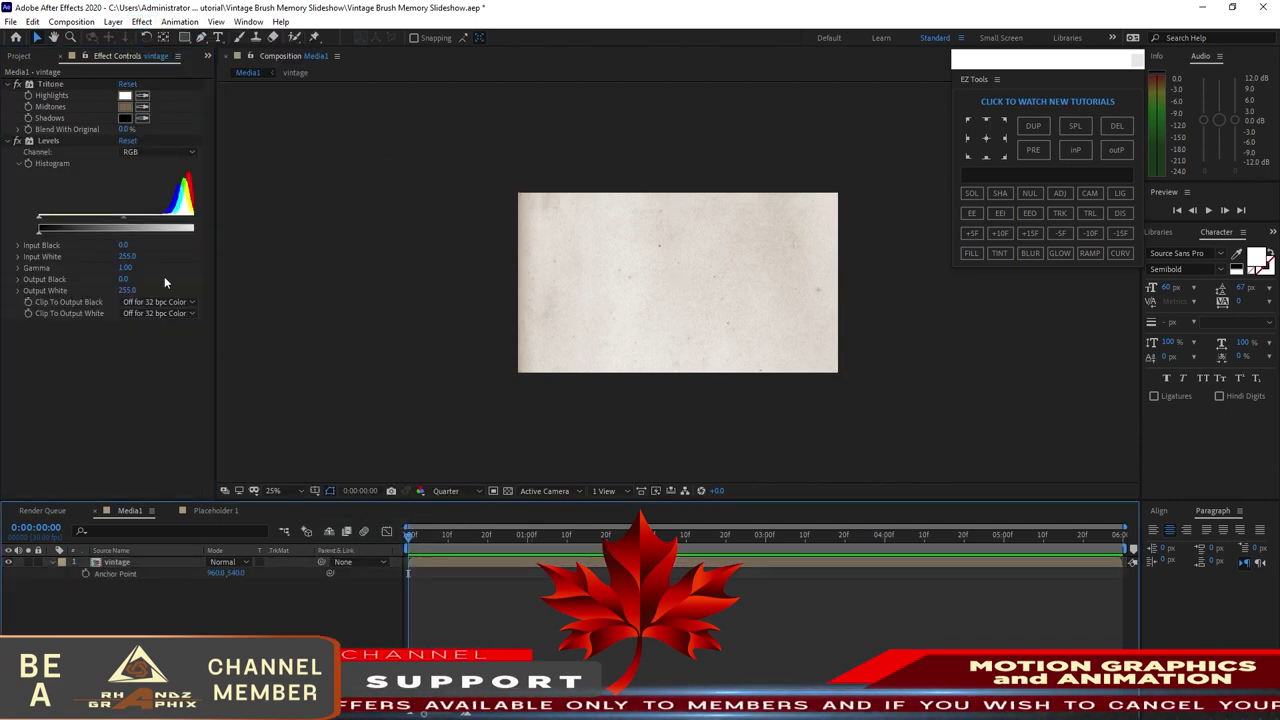
Set the vintage layer's Levels to Input Black 50, Input White 245, Output Black 50 and Output White 260
click(122, 245)
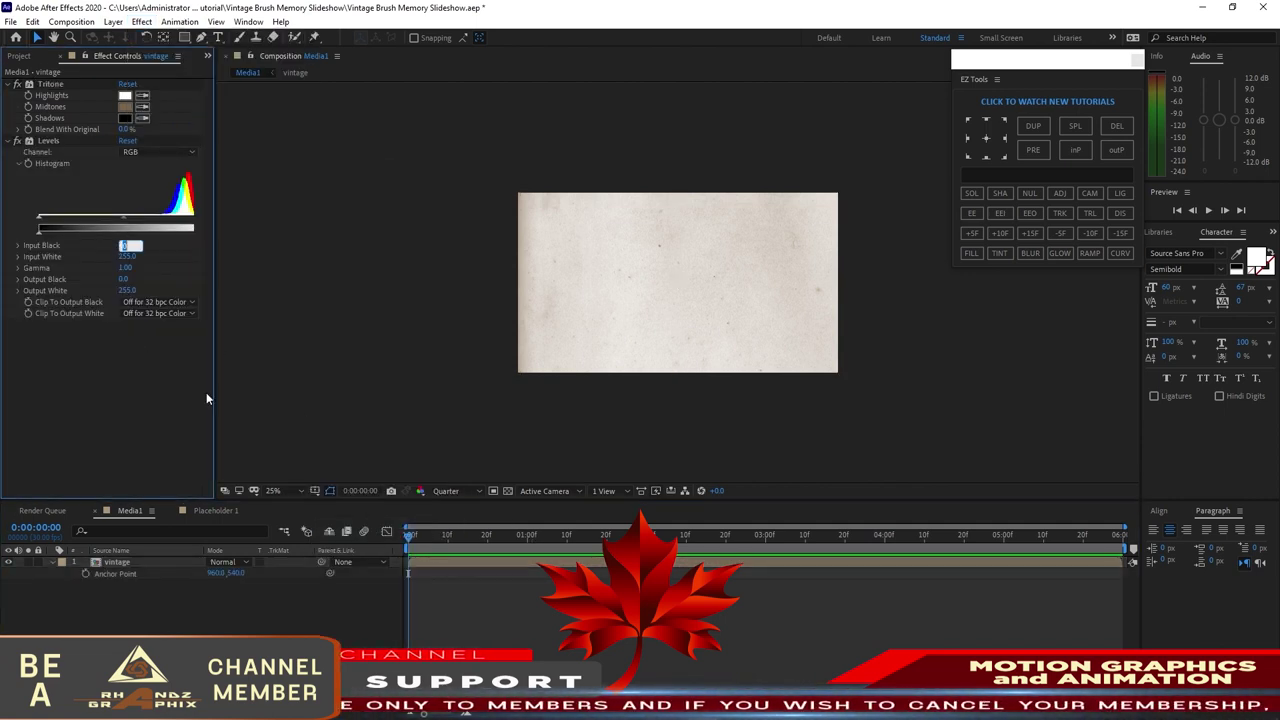
text(50)
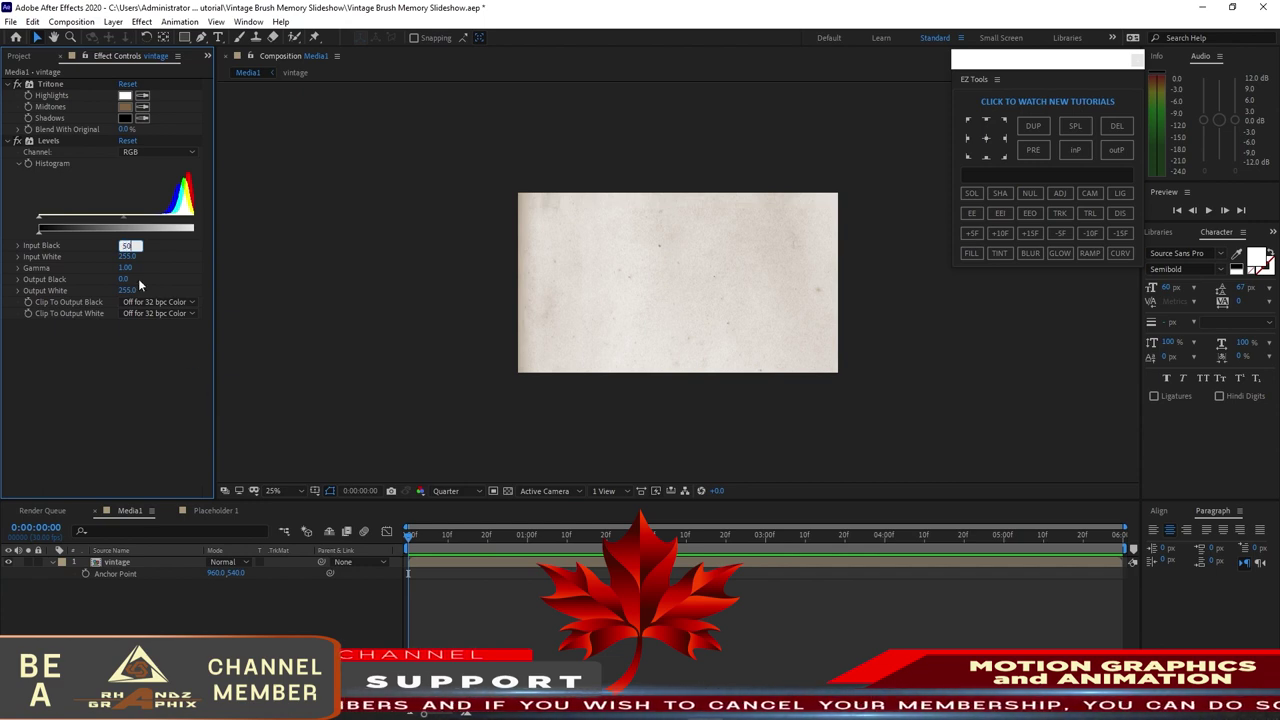
key(Tab)
text(2)
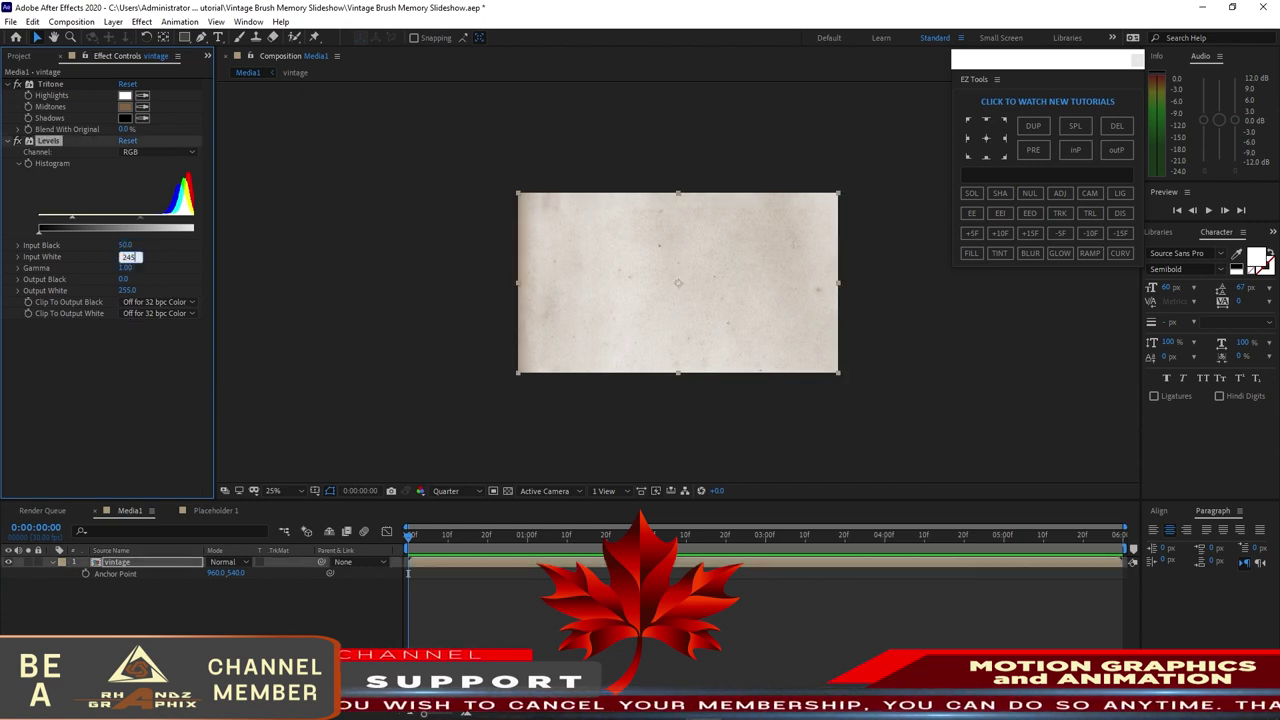
click(122, 280)
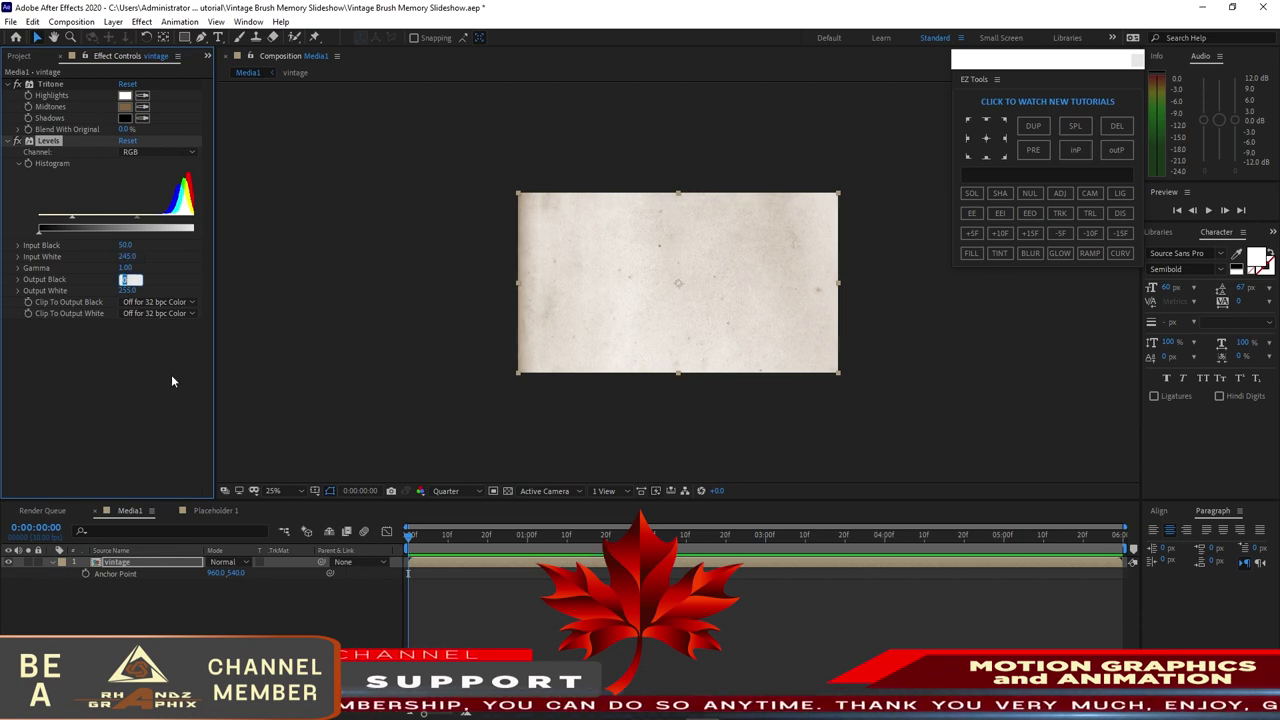
text(50)
key(Tab)
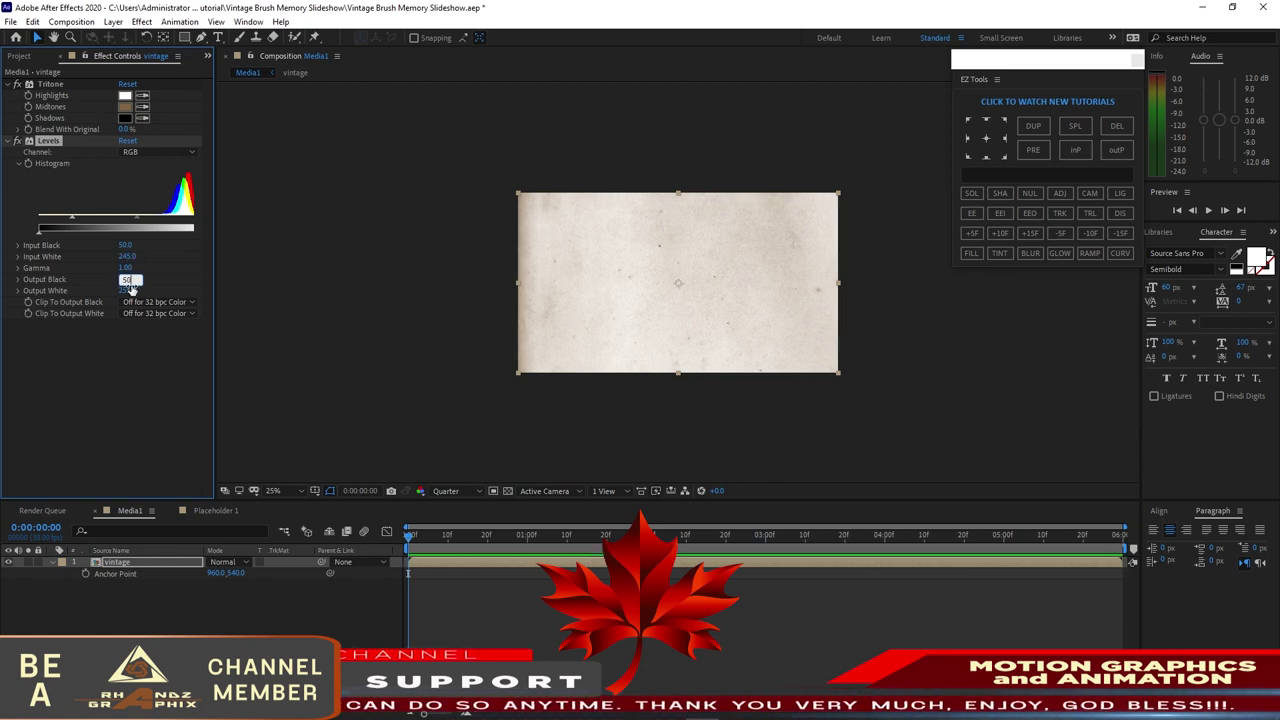
text(260)
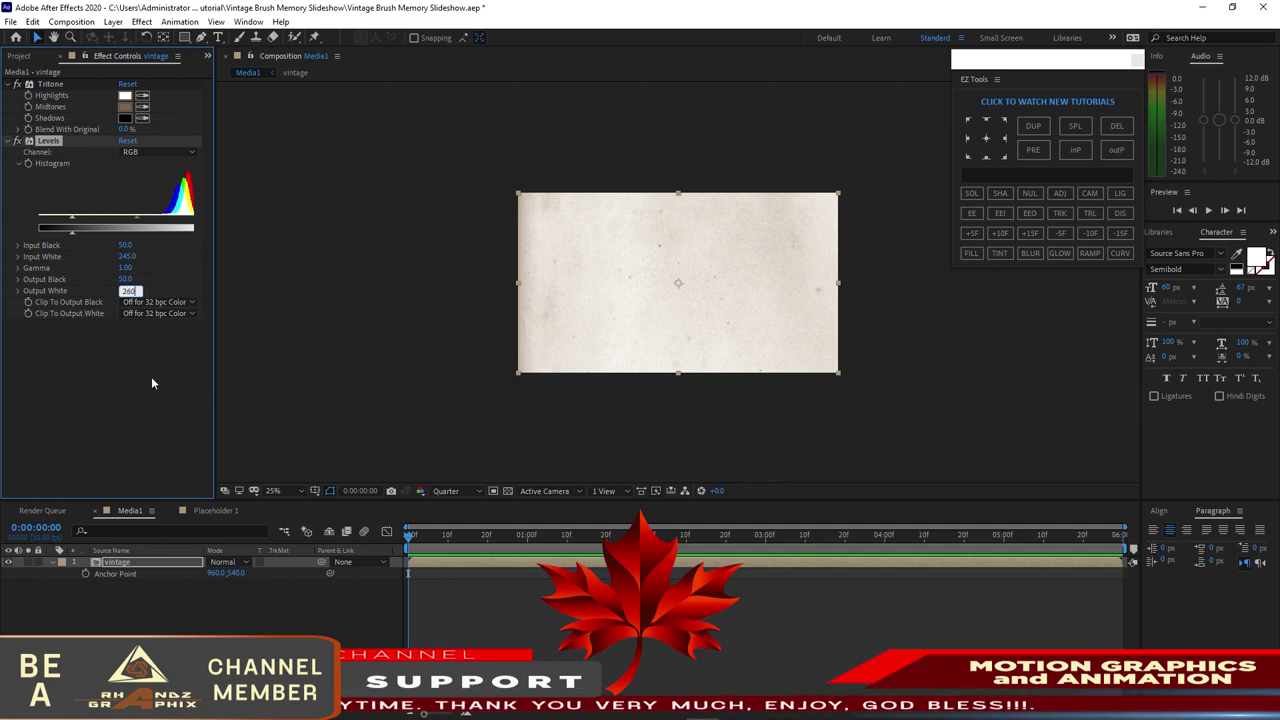
click(151, 376)
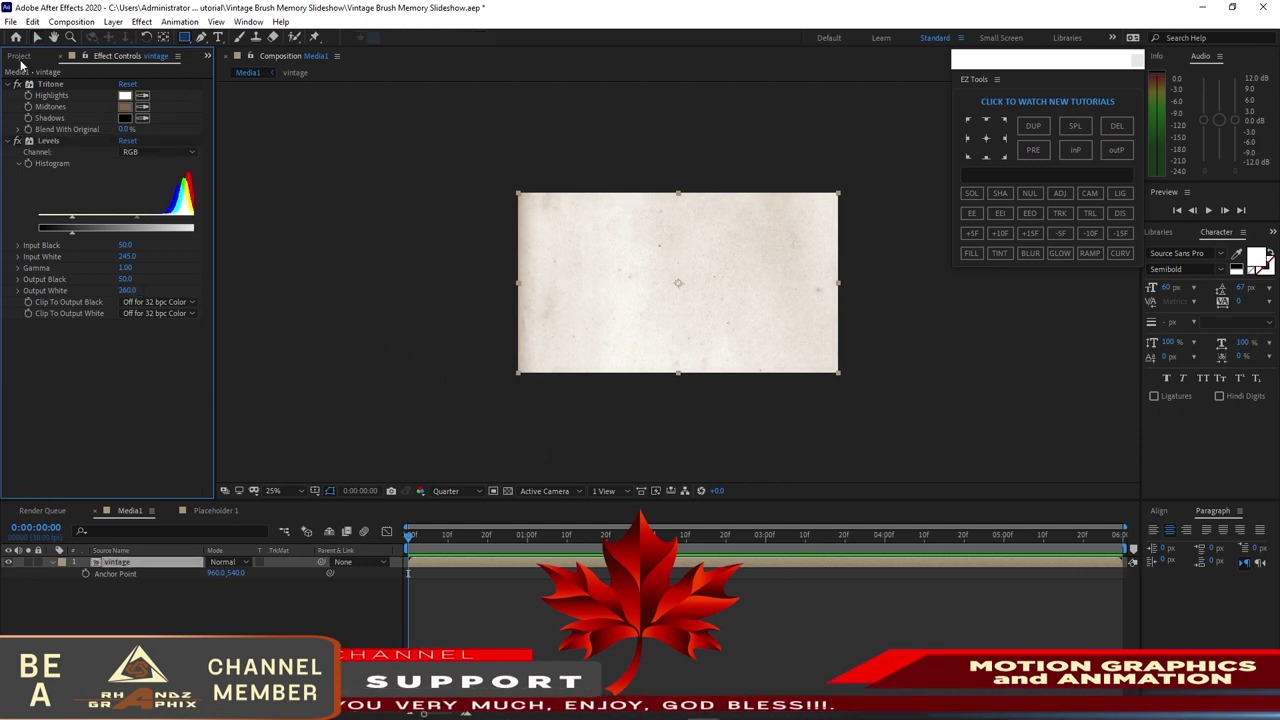
Add the Placeholder 1 composition above the vintage layer in Media1 and apply CC Toner to it
click(19, 57)
drag(42, 392, 86, 577)
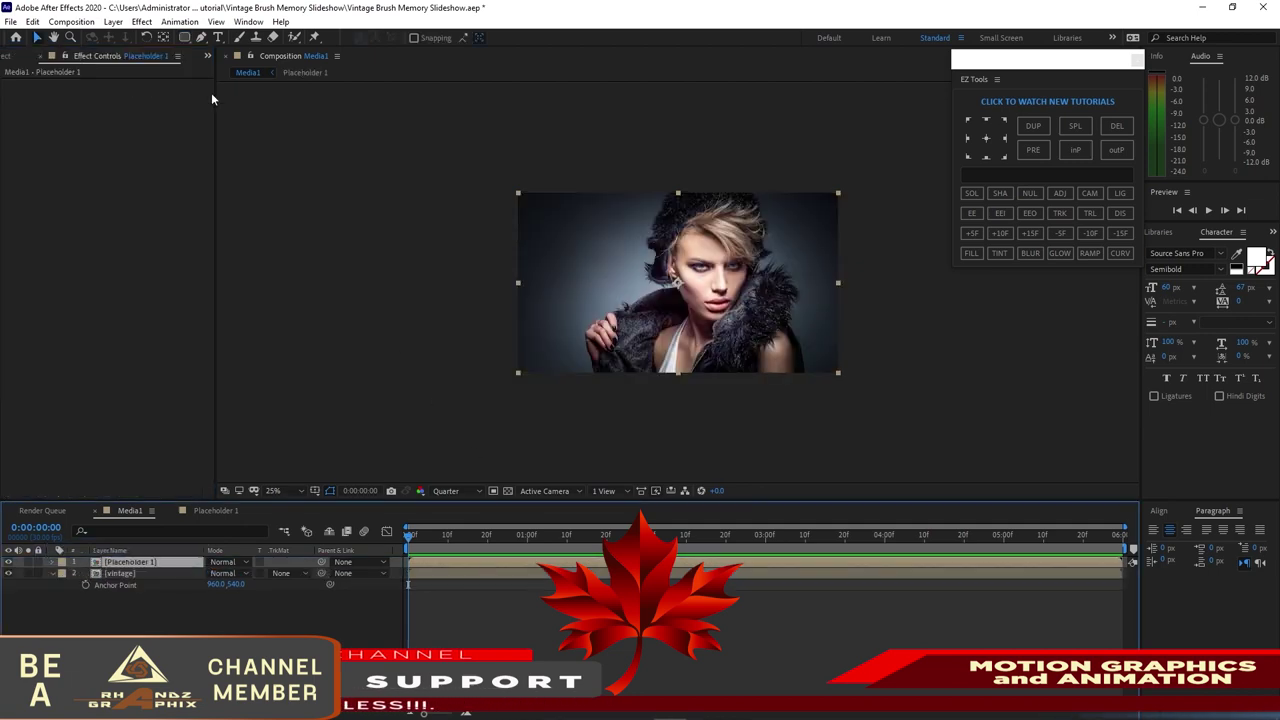
click(142, 21)
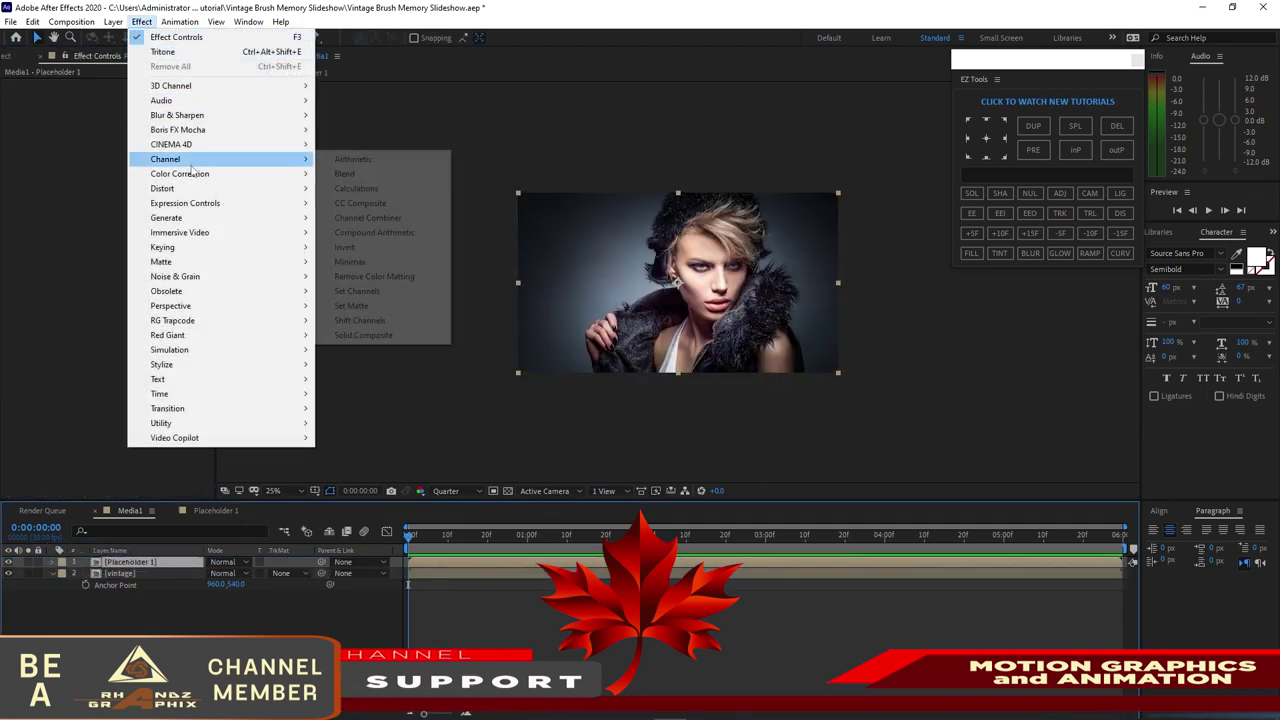
mouse_move(313, 174)
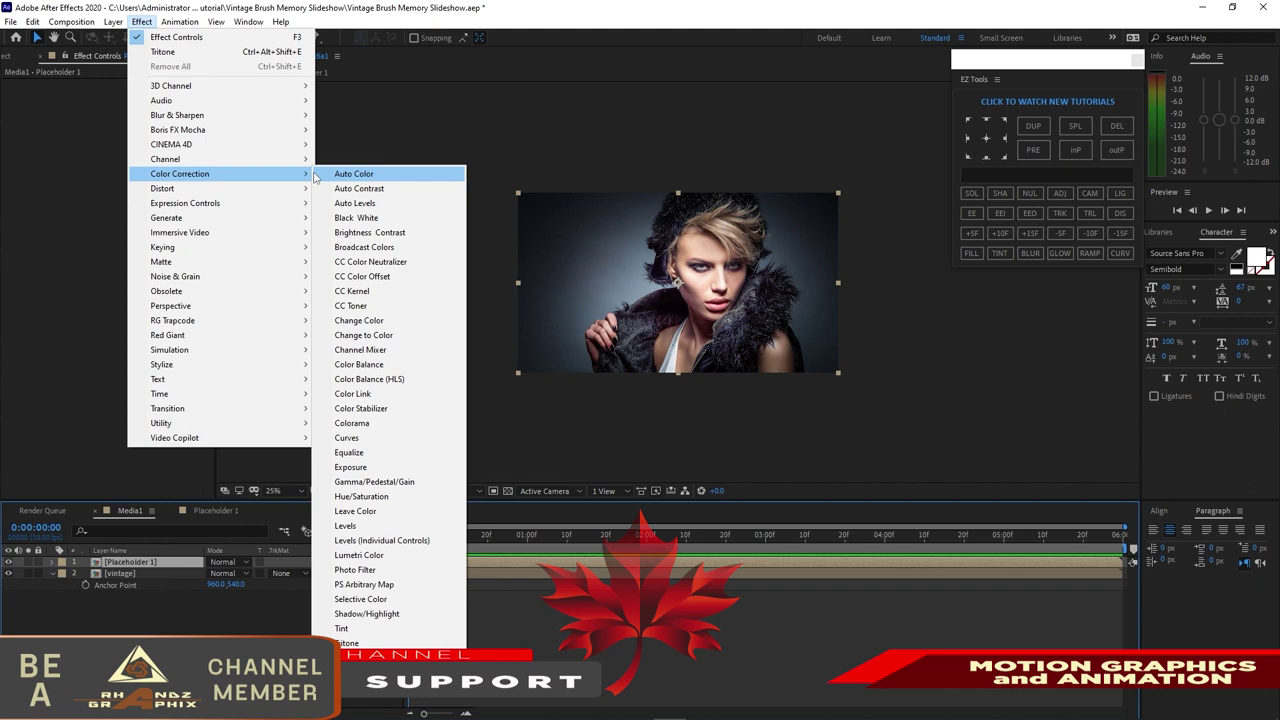
click(351, 305)
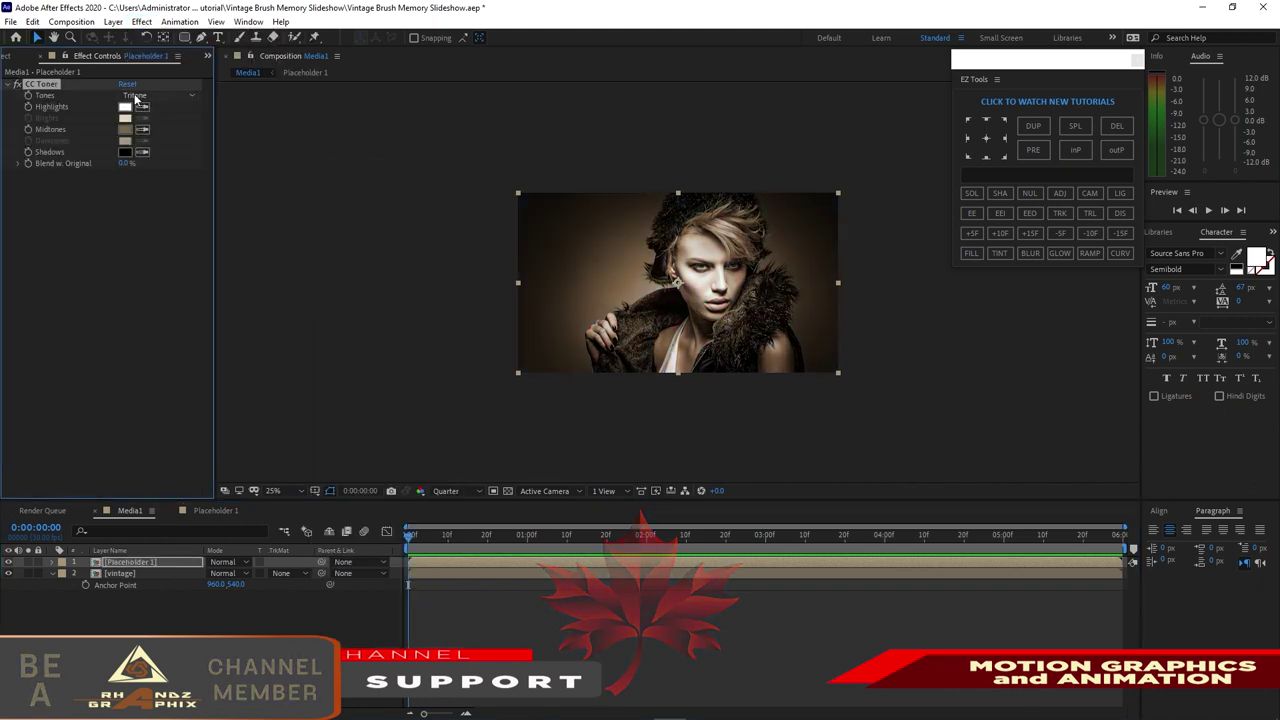
Set the CC Toner tones to Pentone and the Darktones color to hex 404040
click(155, 95)
click(152, 139)
click(124, 140)
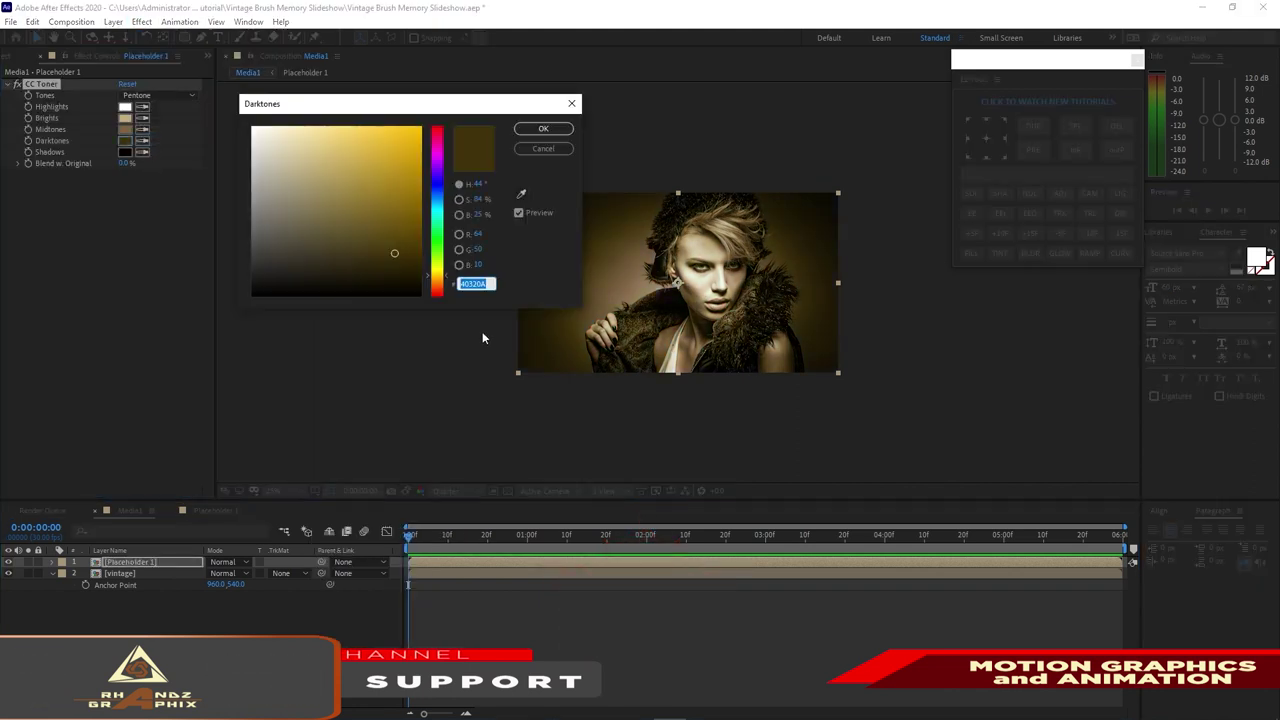
text(404)
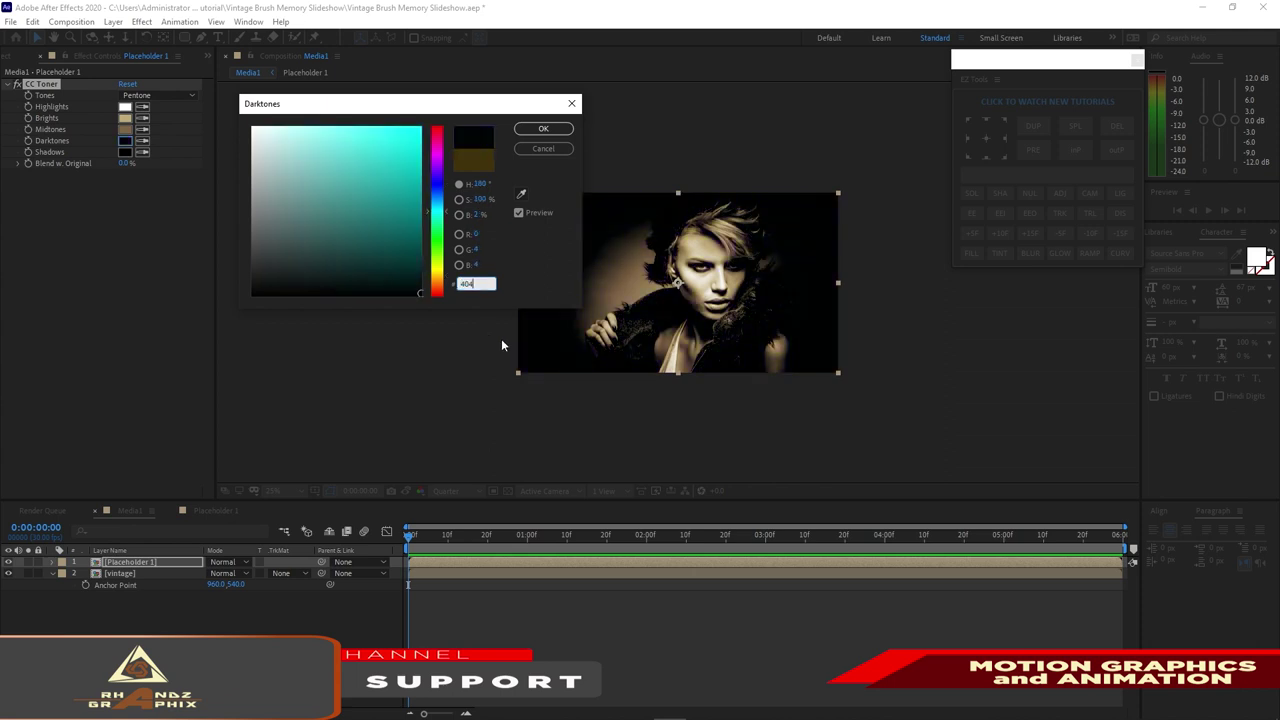
text(00A)
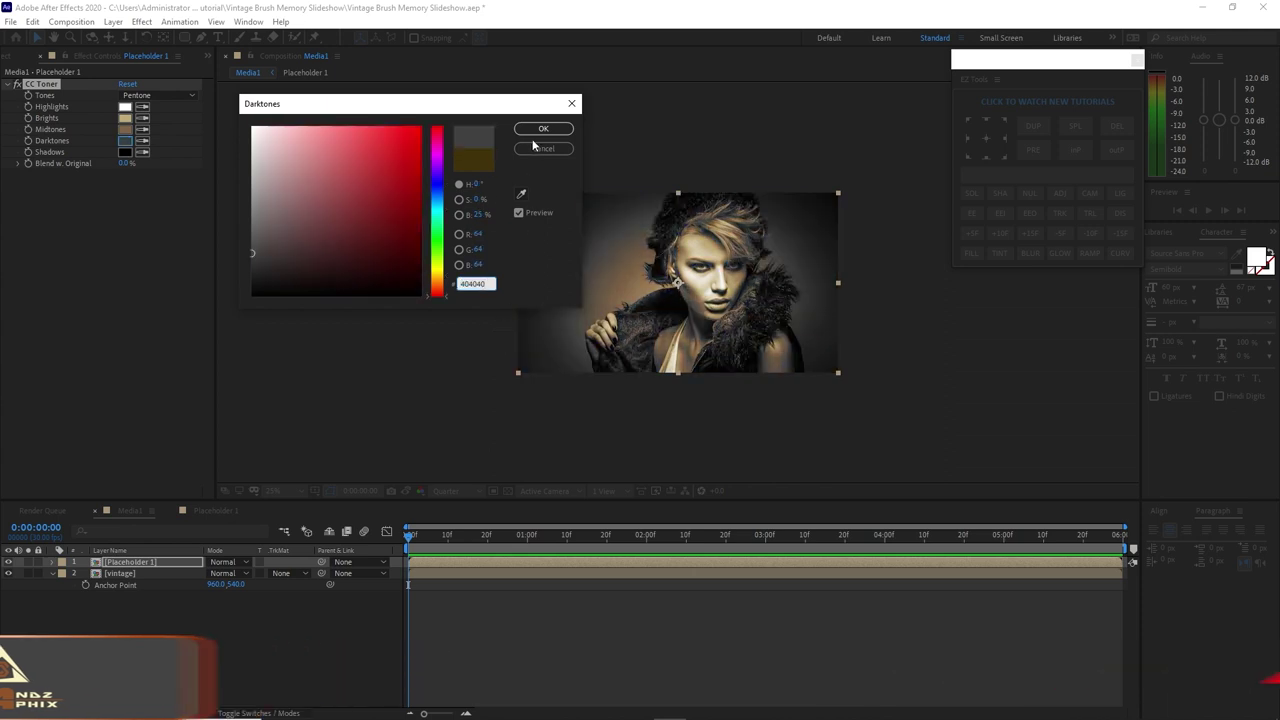
key(Return)
Set the CC Toner Midtones color to hex 808080
click(124, 129)
text(80)
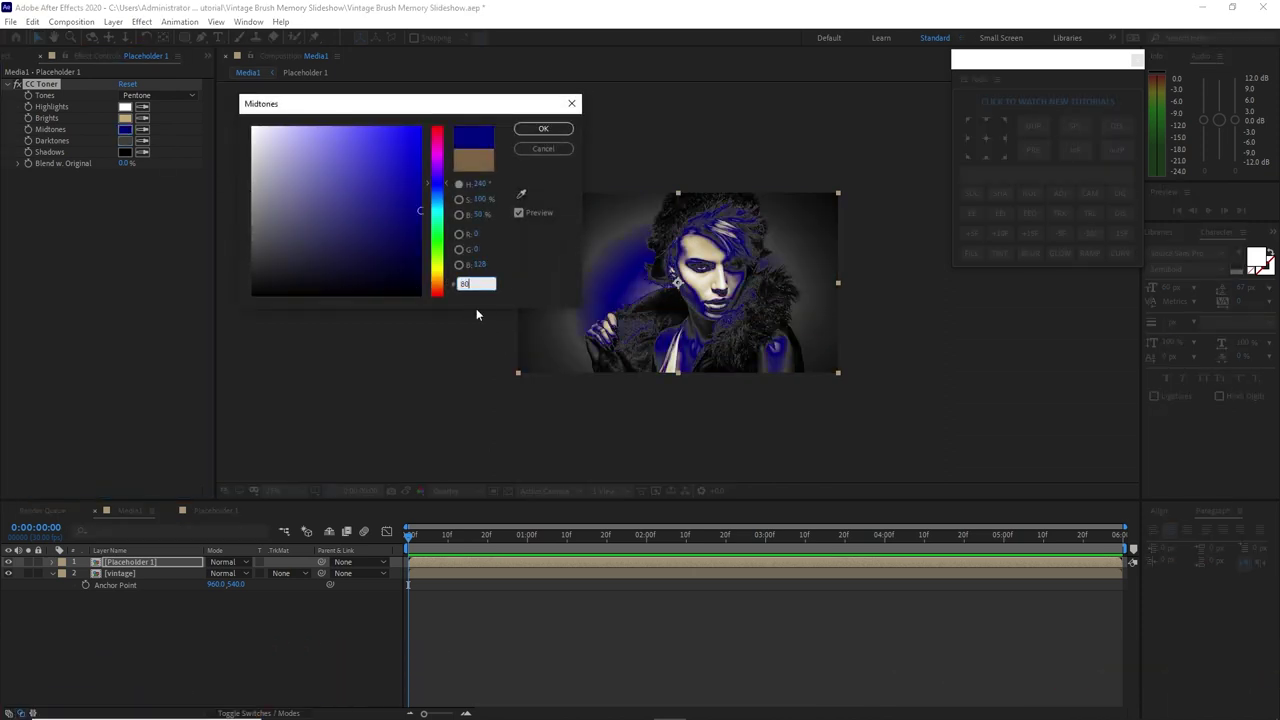
text(8080)
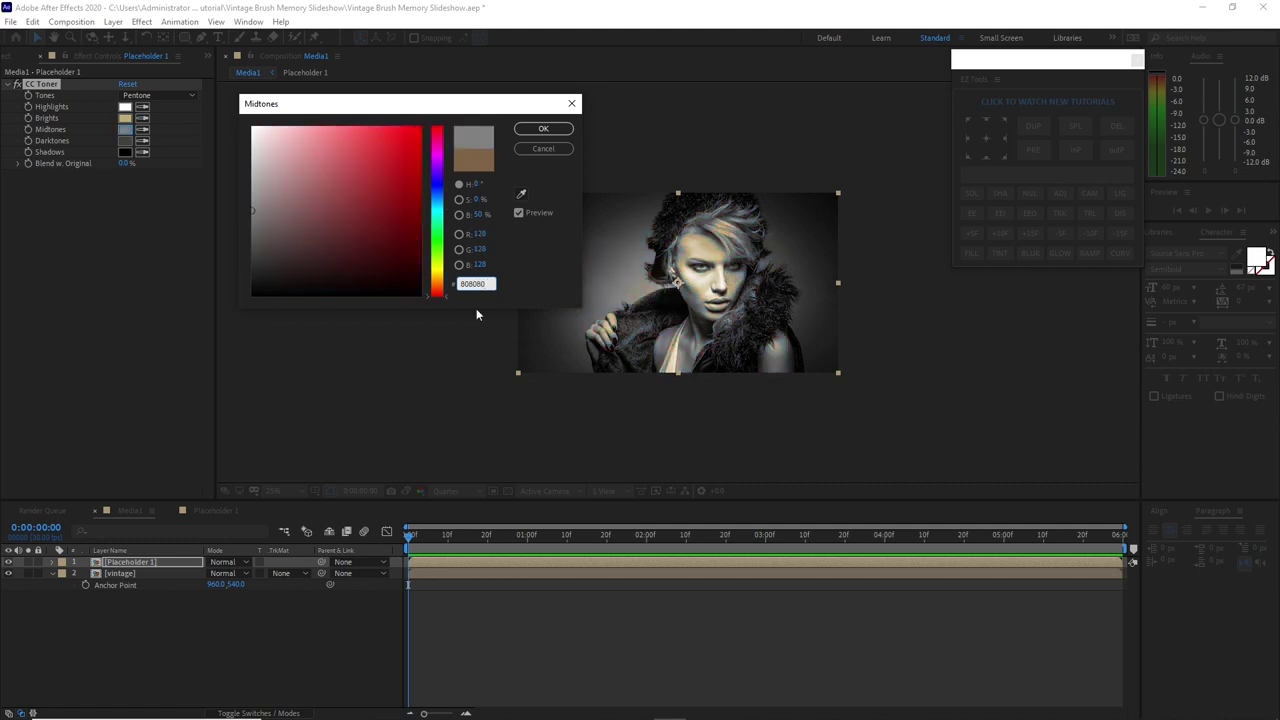
click(543, 128)
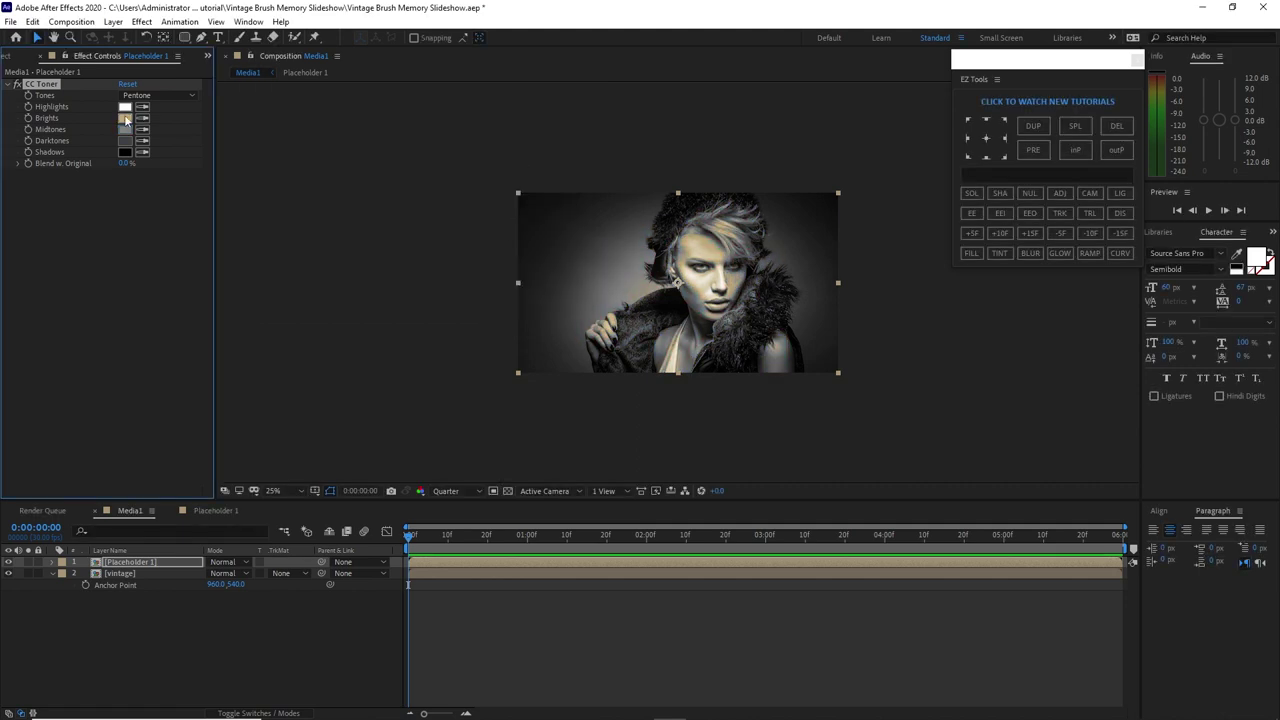
Set the CC Toner Brights color to hex C0C0C0
click(124, 118)
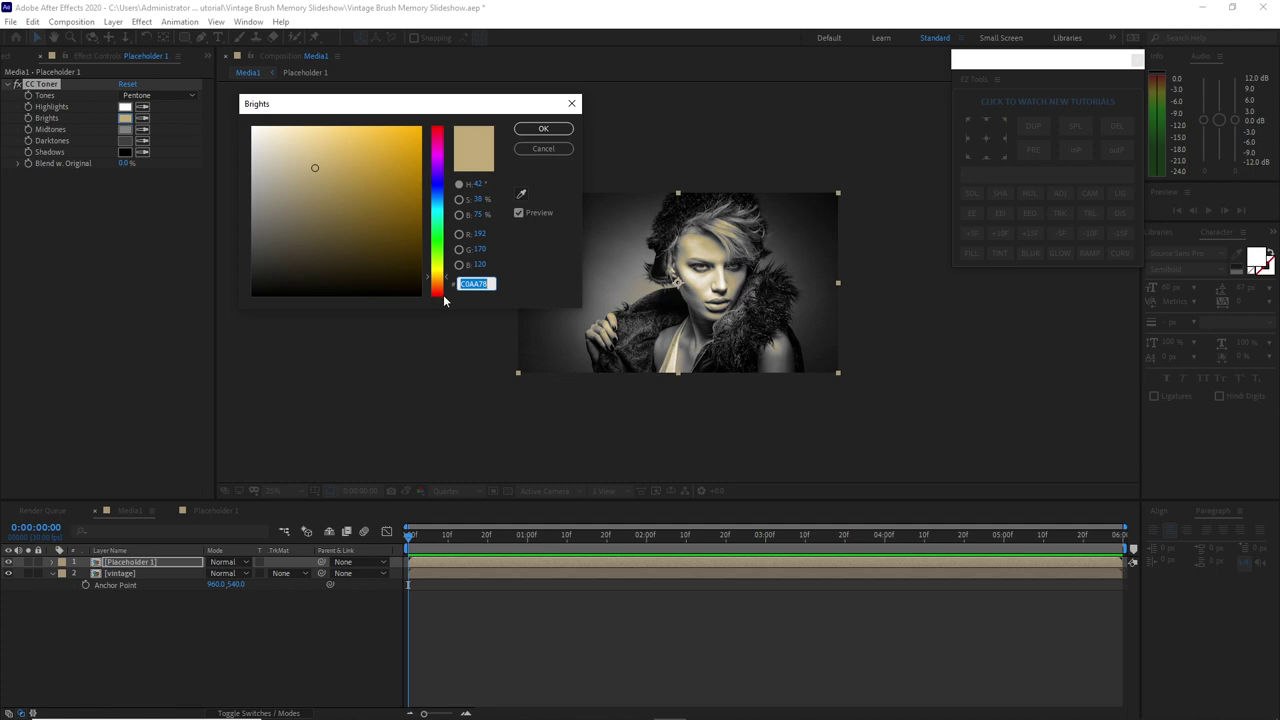
text(C0C)
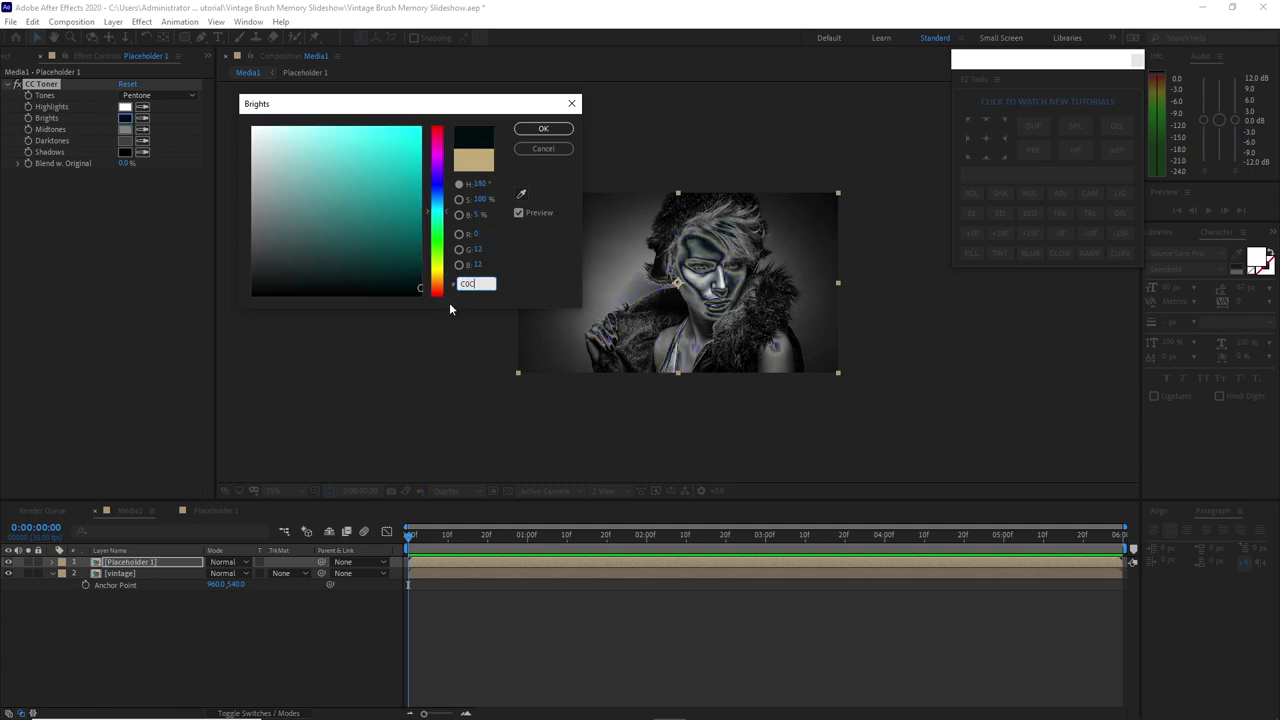
text(0C0C)
key(Return)
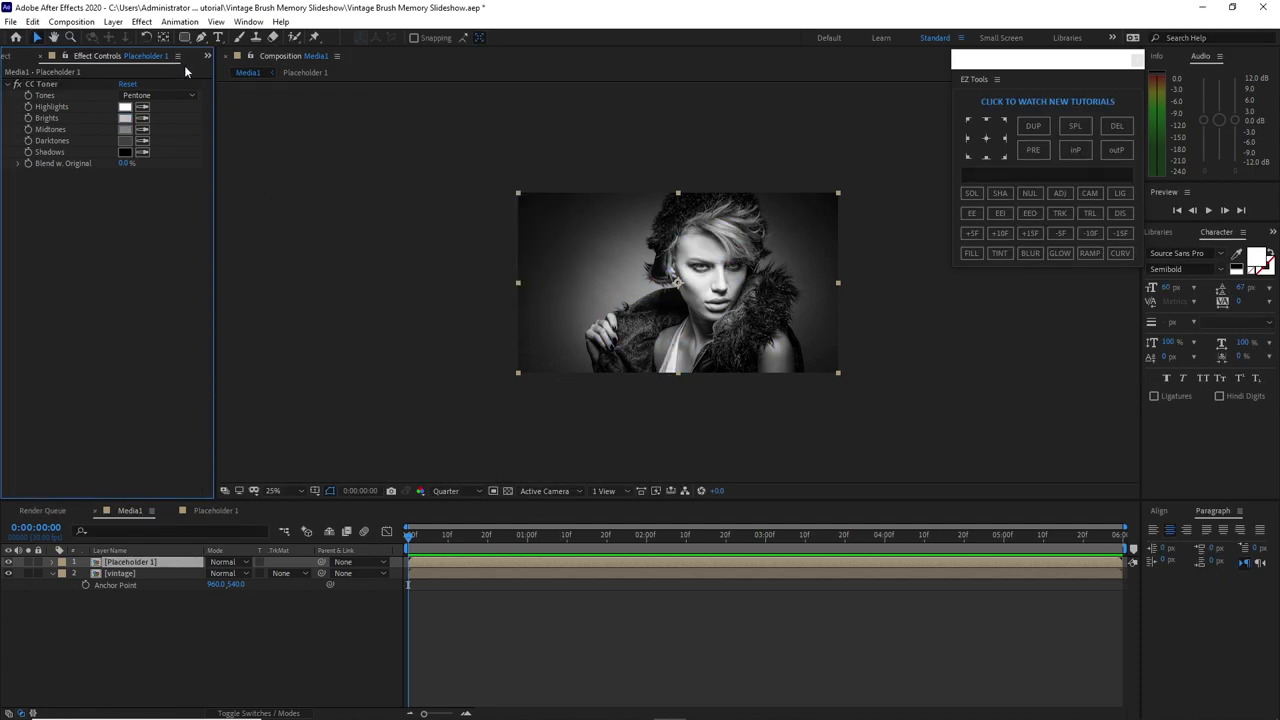
Apply the Median effect to the Placeholder 1 layer with a radius of 1
click(141, 21)
mouse_move(308, 266)
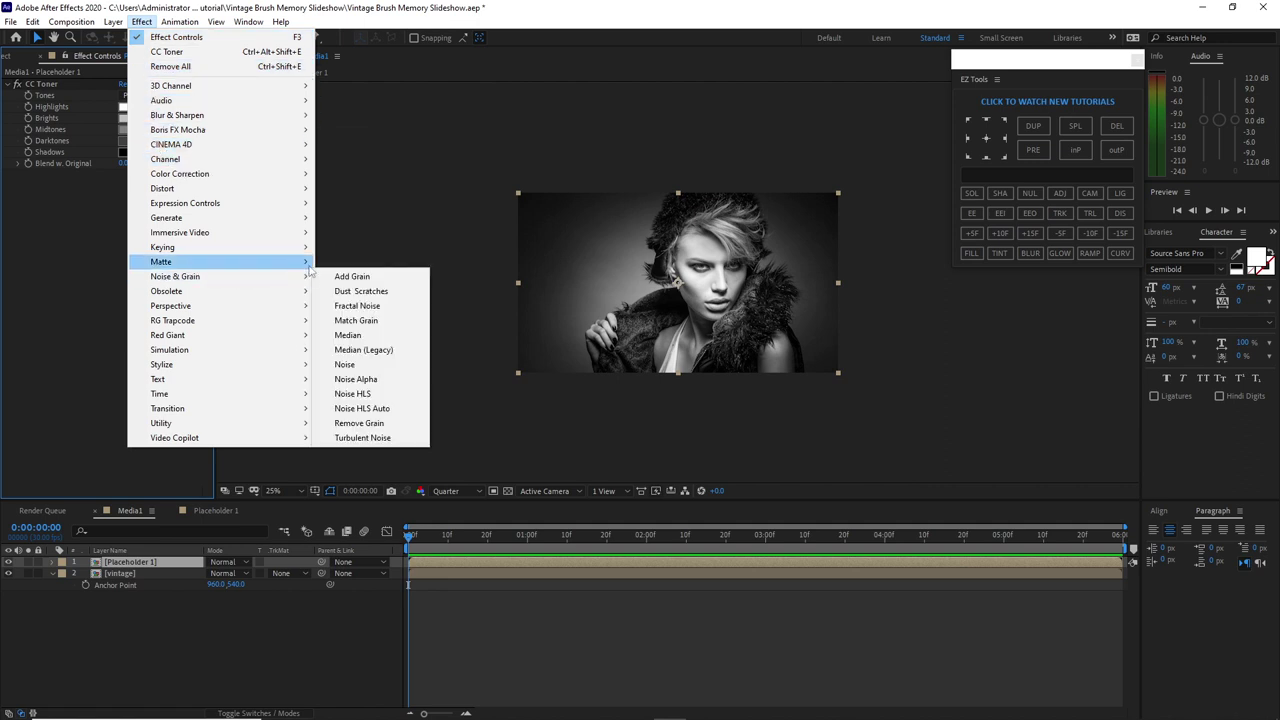
click(352, 340)
click(127, 186)
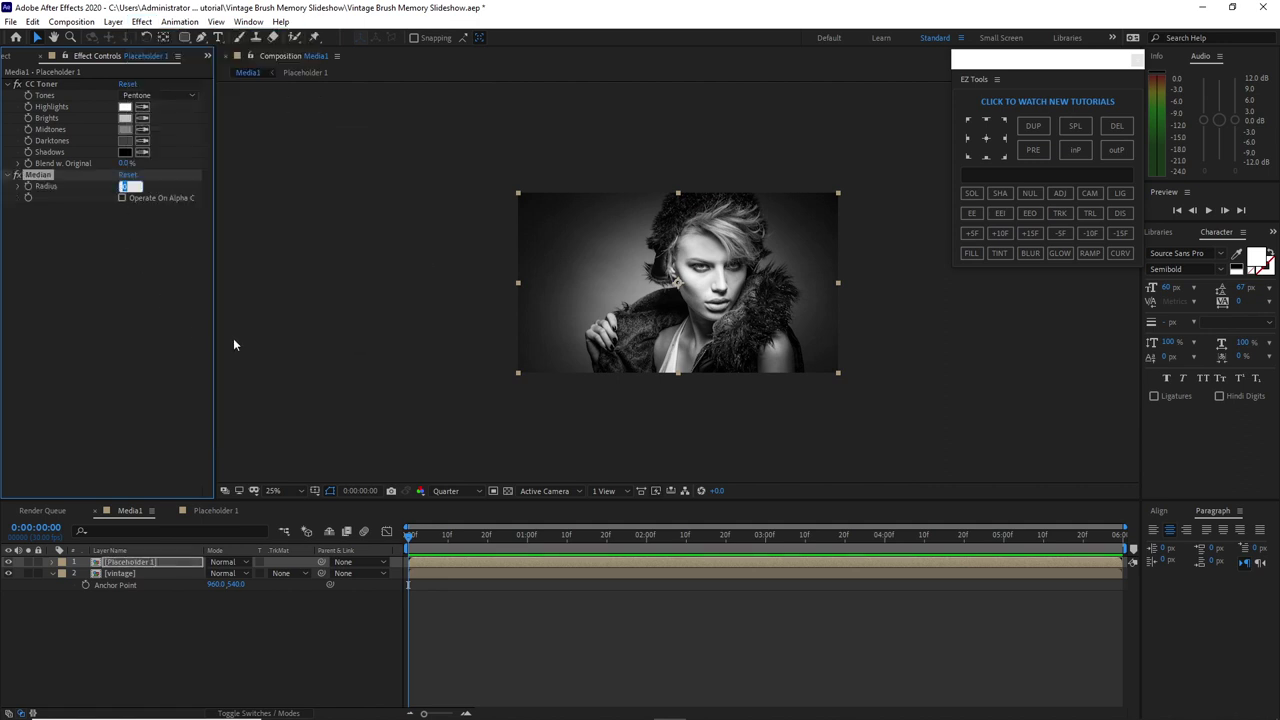
text(1)
key(Return)
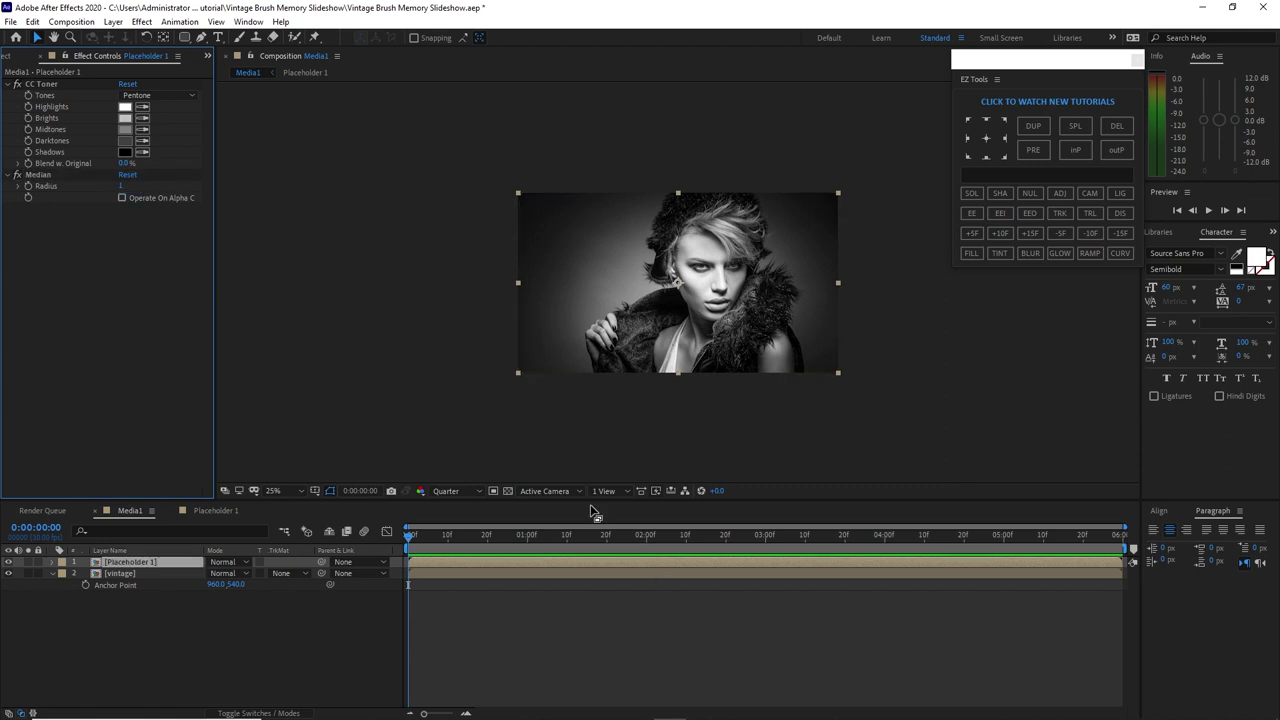
Apply the Cartoon effect to the Placeholder 1 layer and set it to render Edges
click(141, 21)
mouse_move(195, 366)
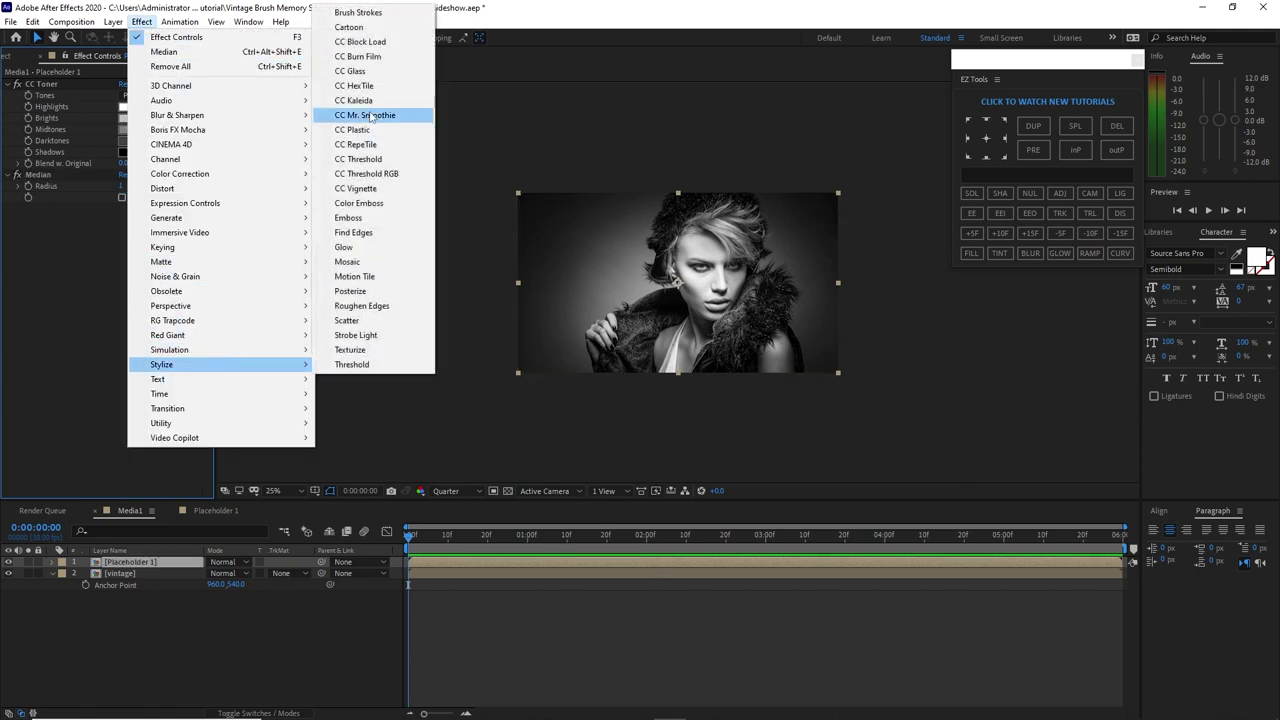
click(350, 27)
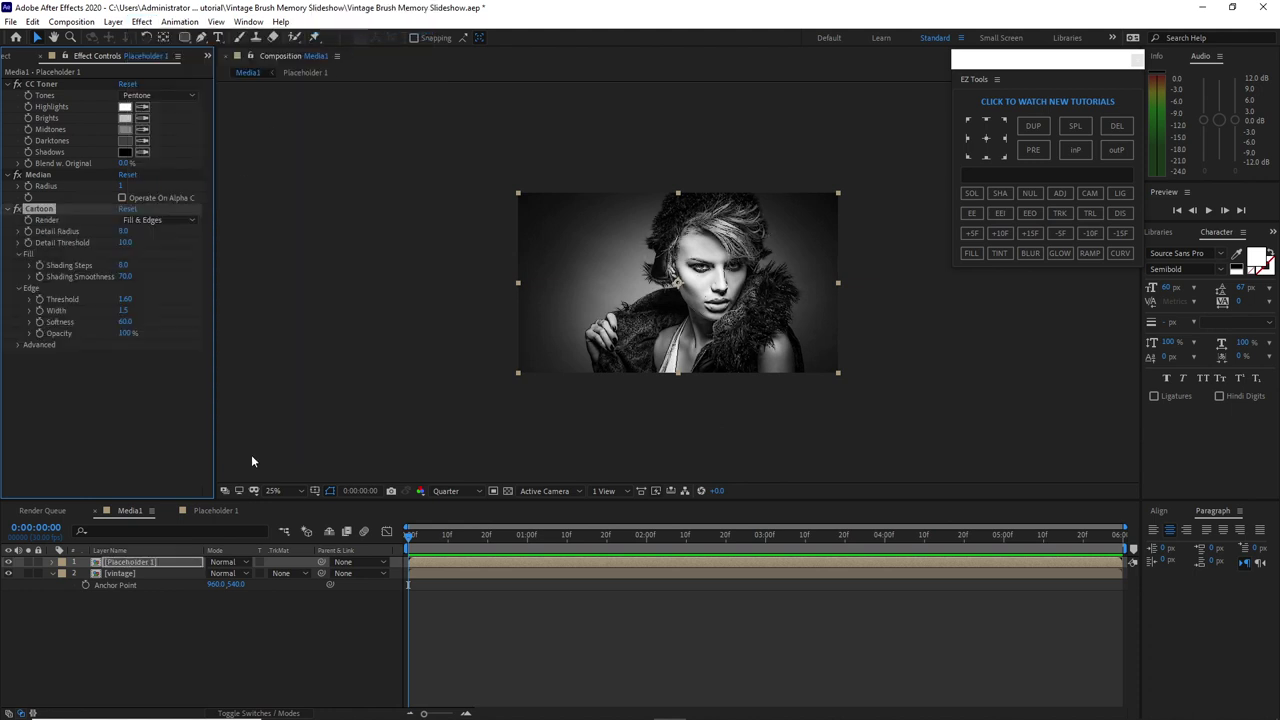
click(153, 220)
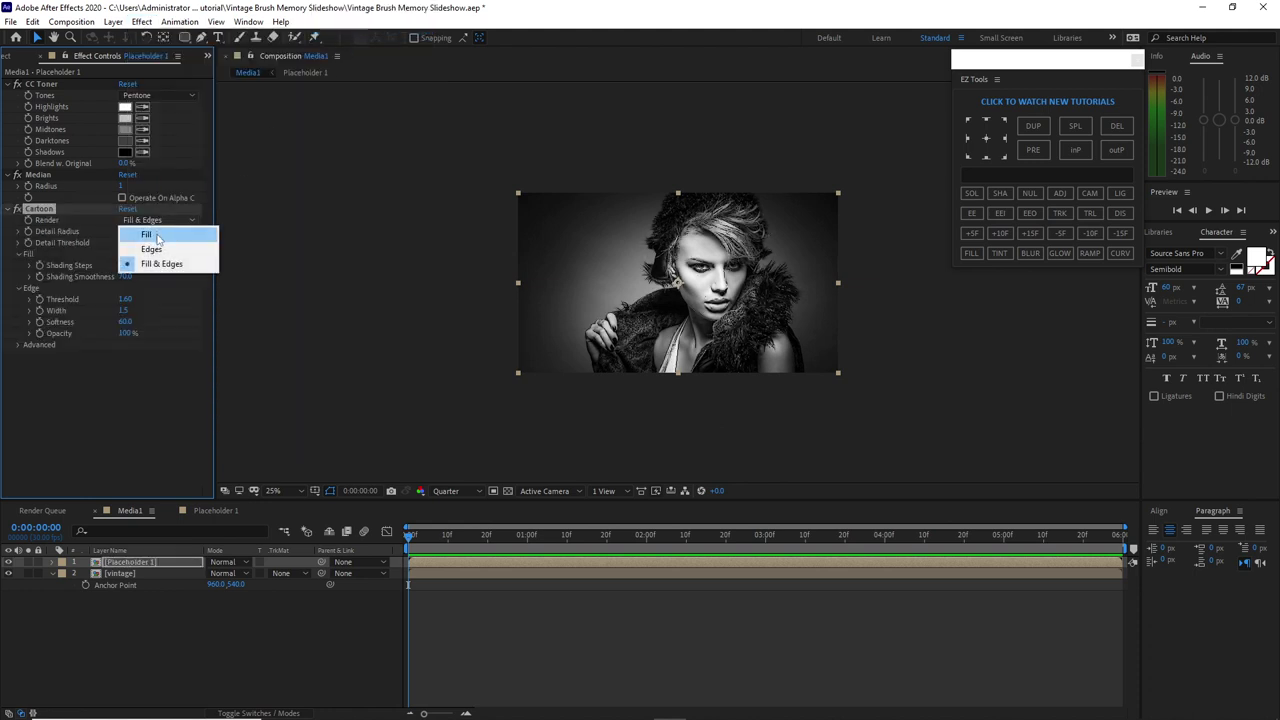
click(160, 249)
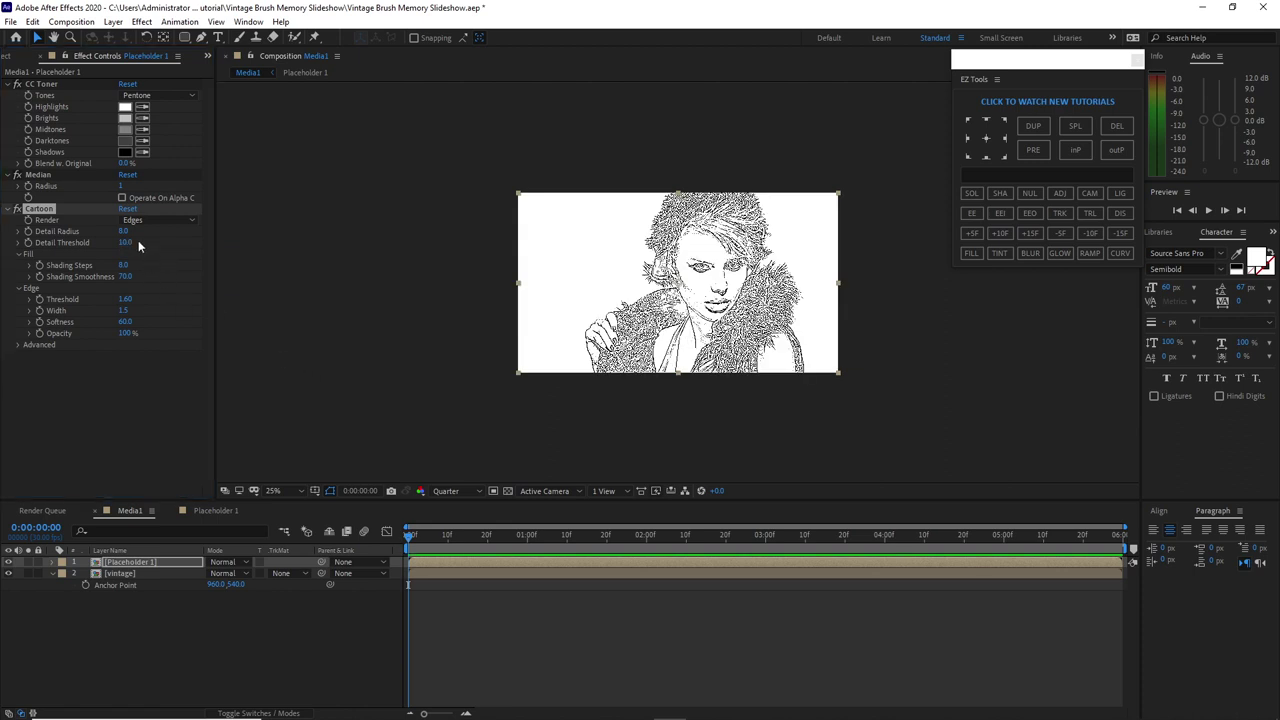
Set the Cartoon effect's Detail Radius to 20 and Detail Threshold to 0
click(123, 231)
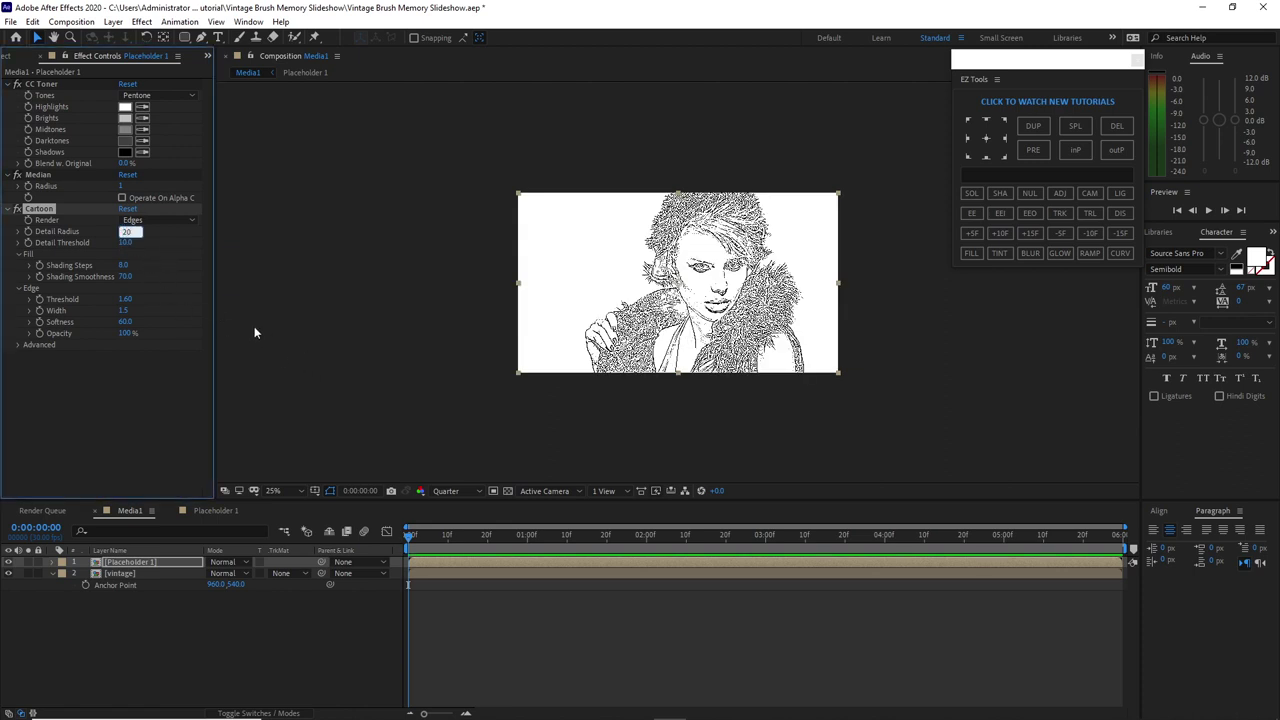
key(Tab)
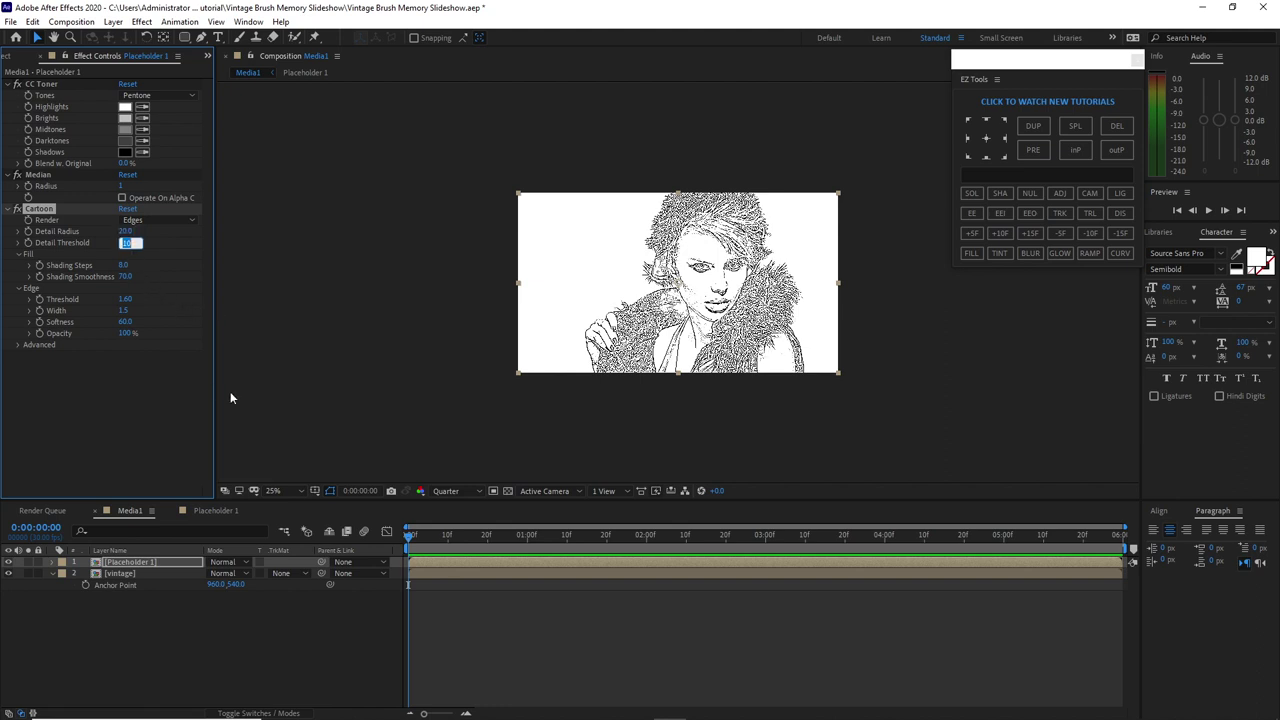
text(0)
key(Return)
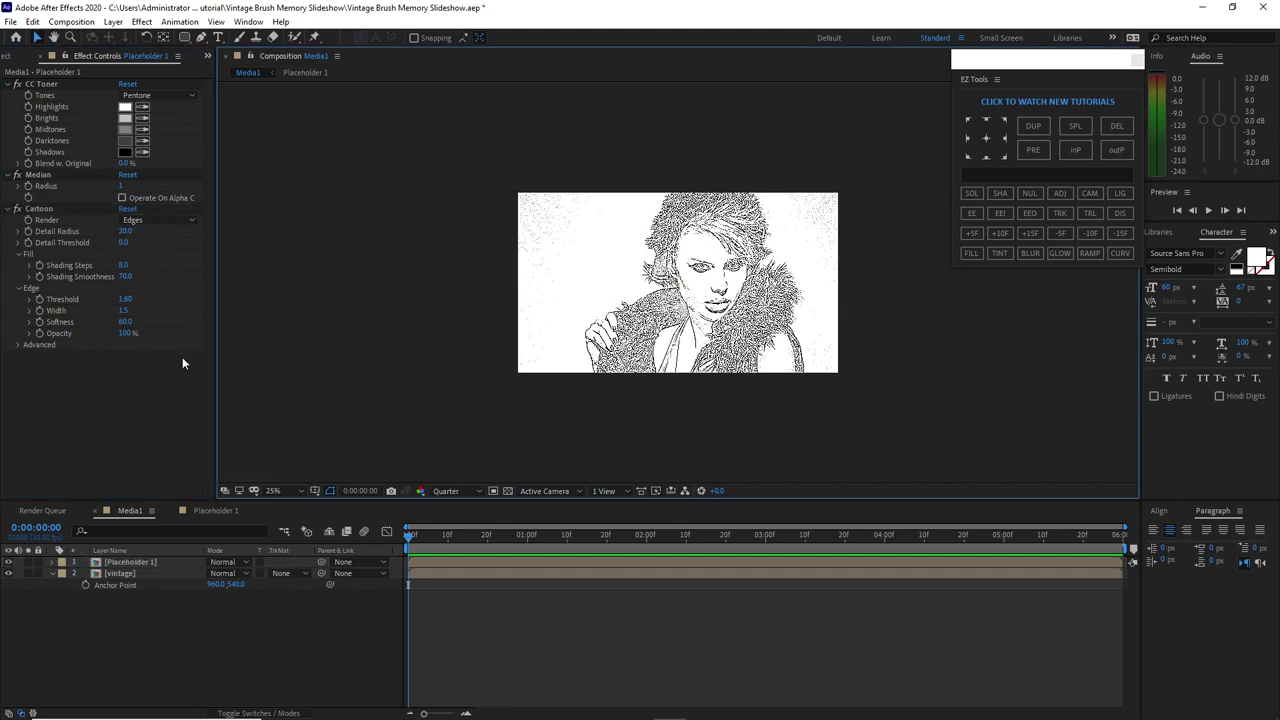
Set the Cartoon effect's Shading Smoothness to 85 and its edge Threshold to 3
click(124, 277)
text(8)
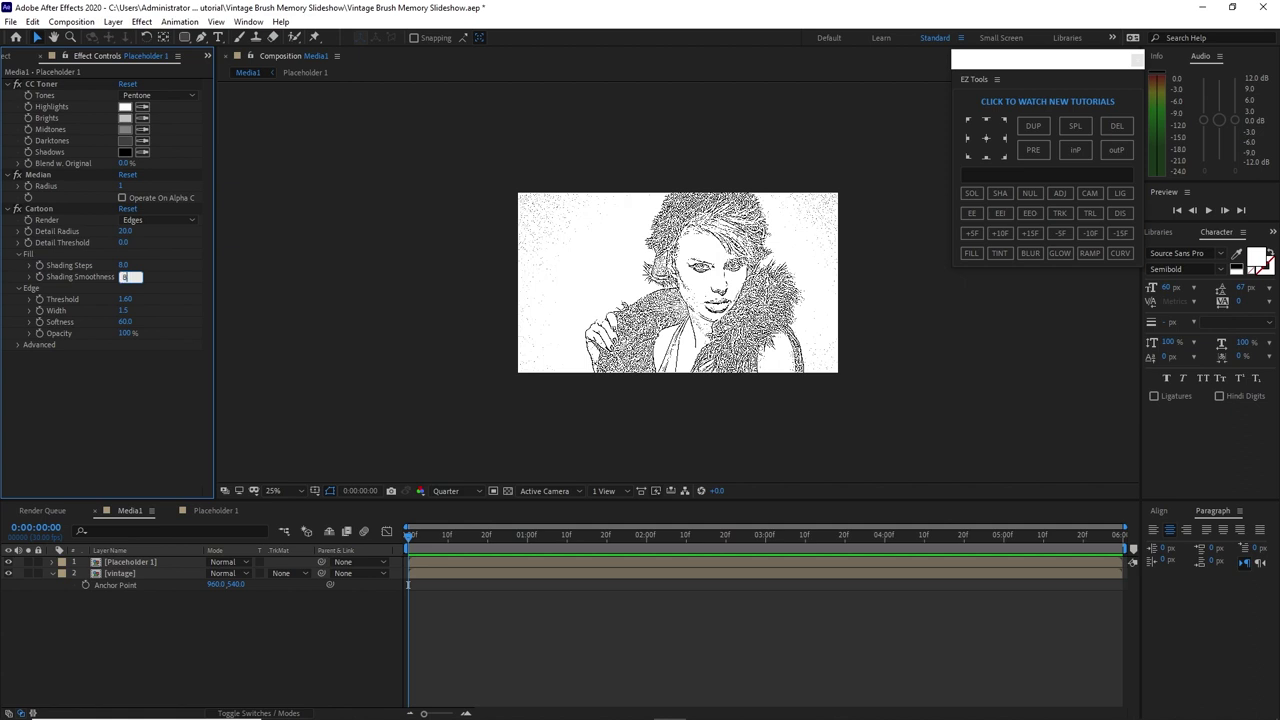
text(5)
click(128, 299)
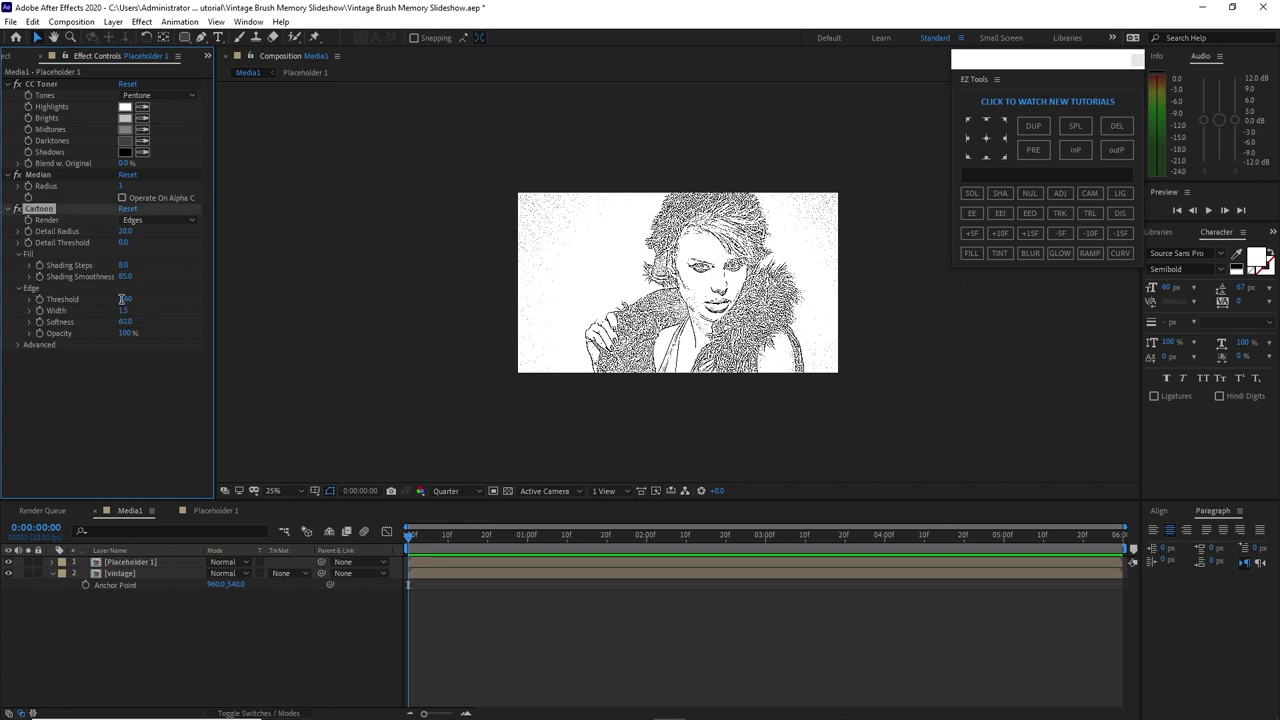
text(3)
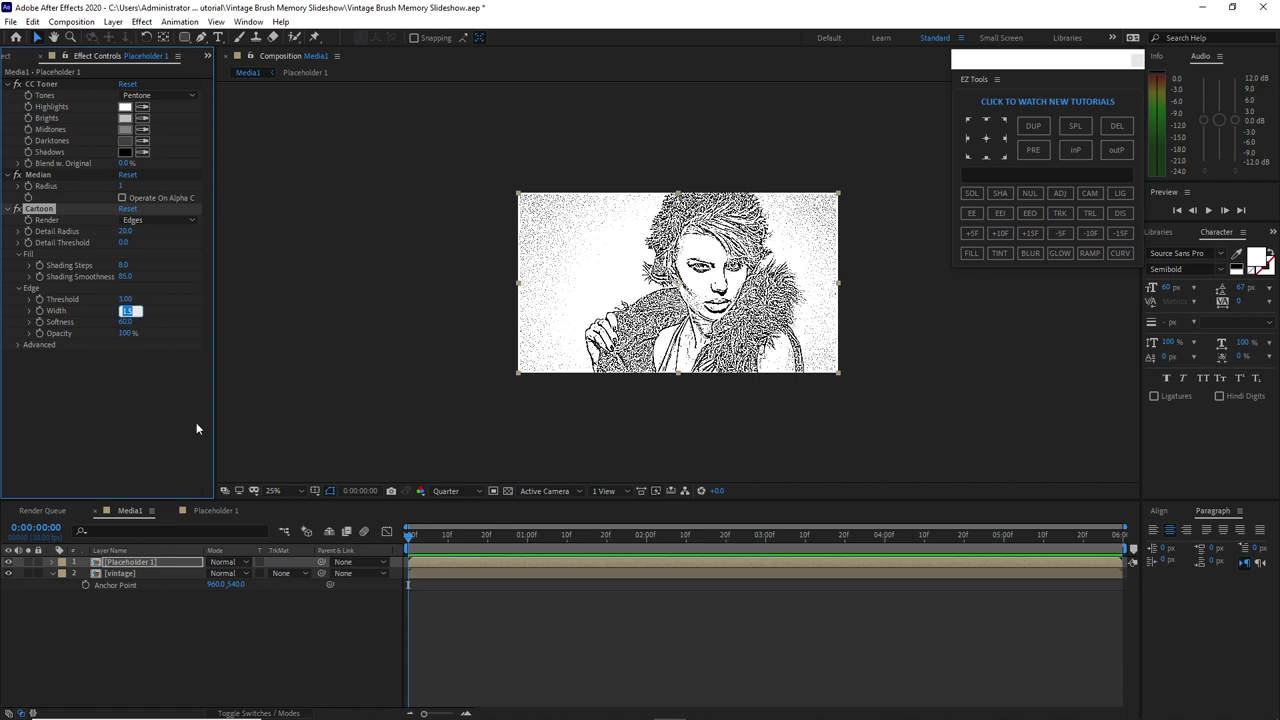
Set the Cartoon effect's edge Width to 0.3 and edge Softness to 96
key(BackSpace)
text(.3)
key(Tab)
text(90)
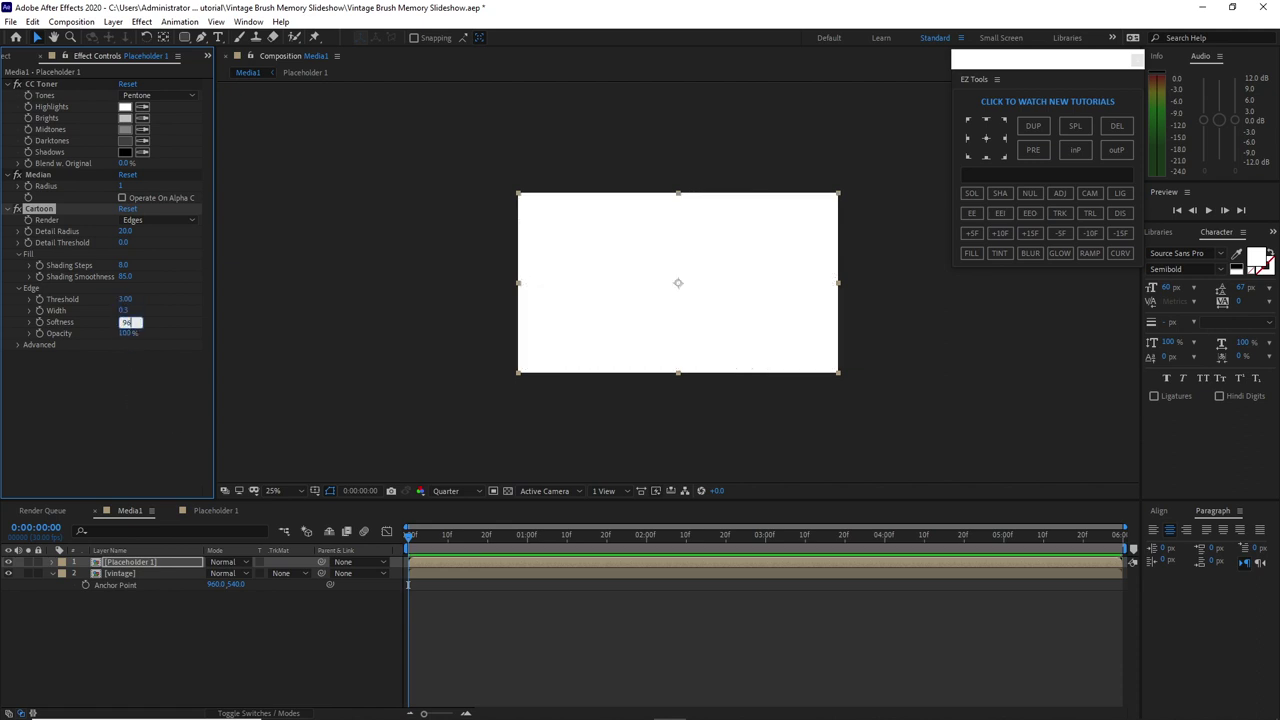
Set the Cartoon effect's advanced Edge Enhancement to -20, Edge Black Level to 2.7 and Edge Contrast to 0.51
click(18, 345)
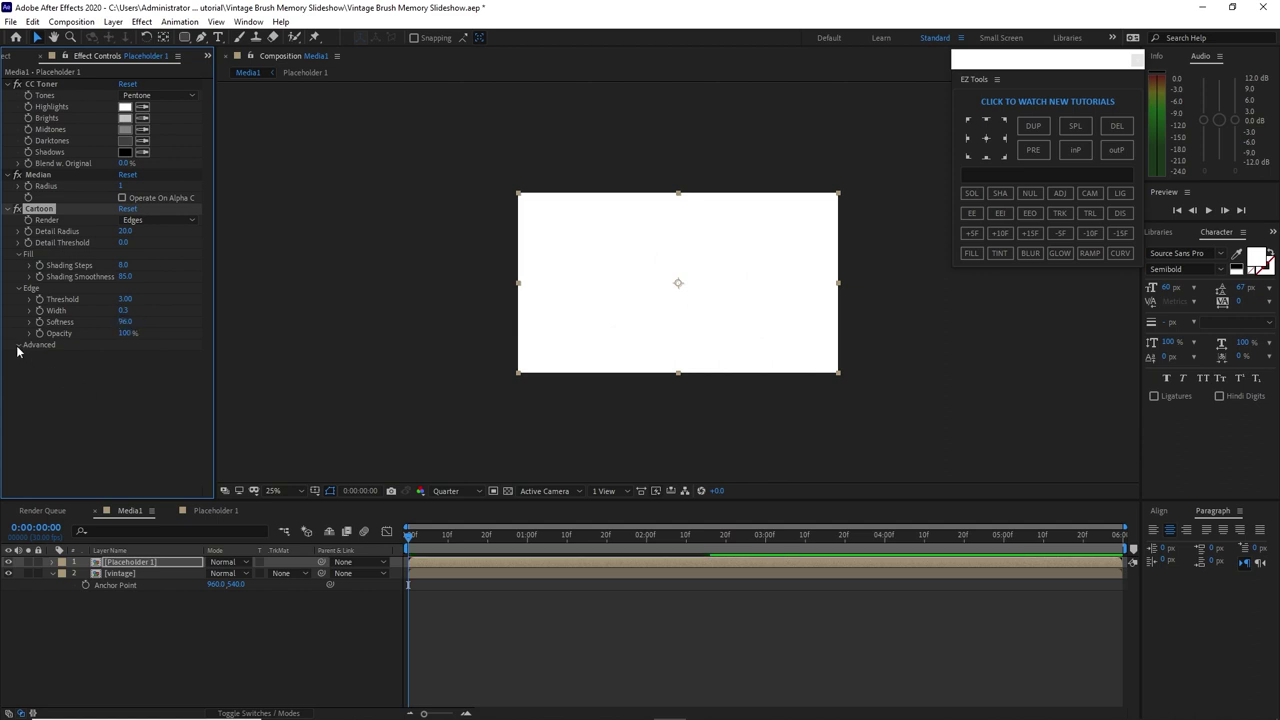
click(122, 357)
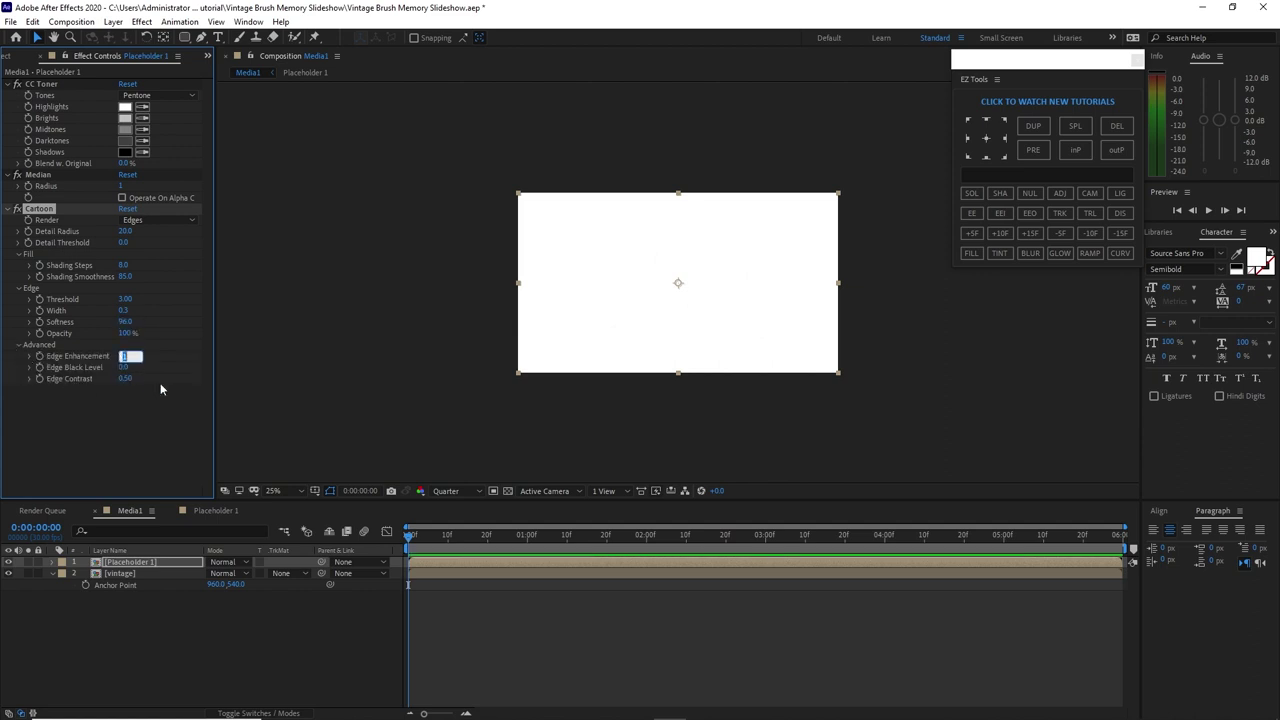
text(1)
text(20)
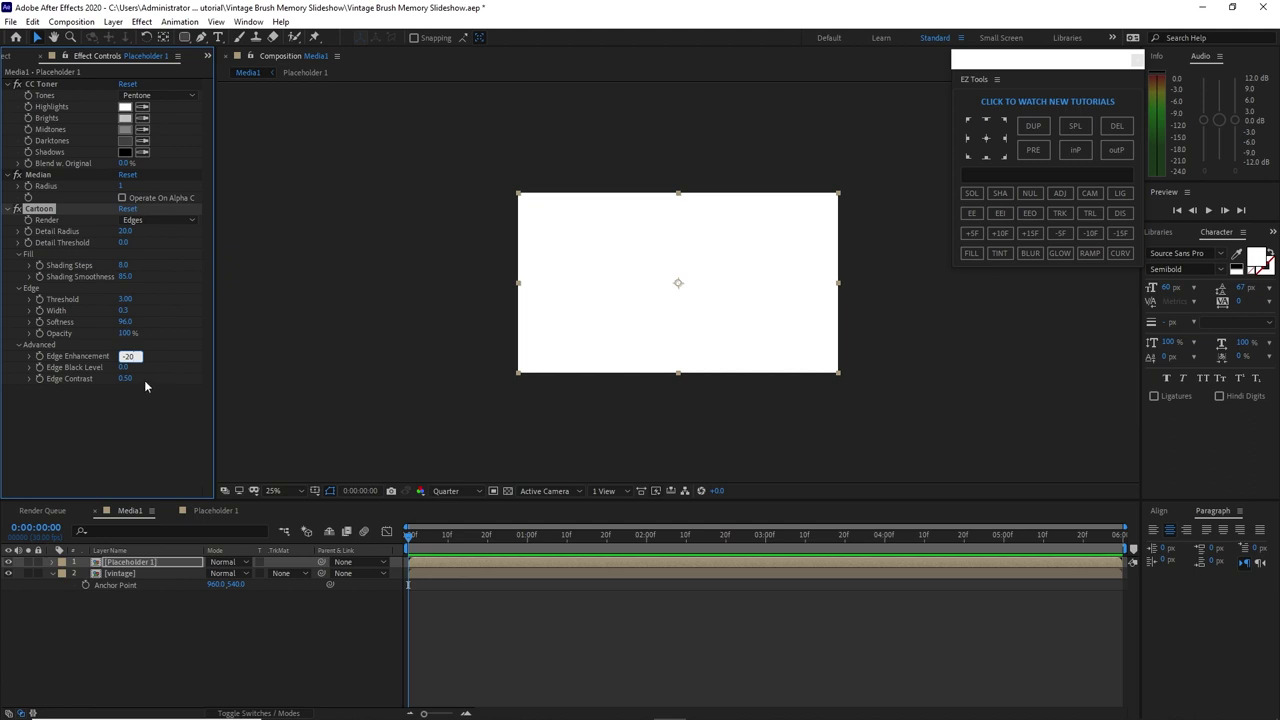
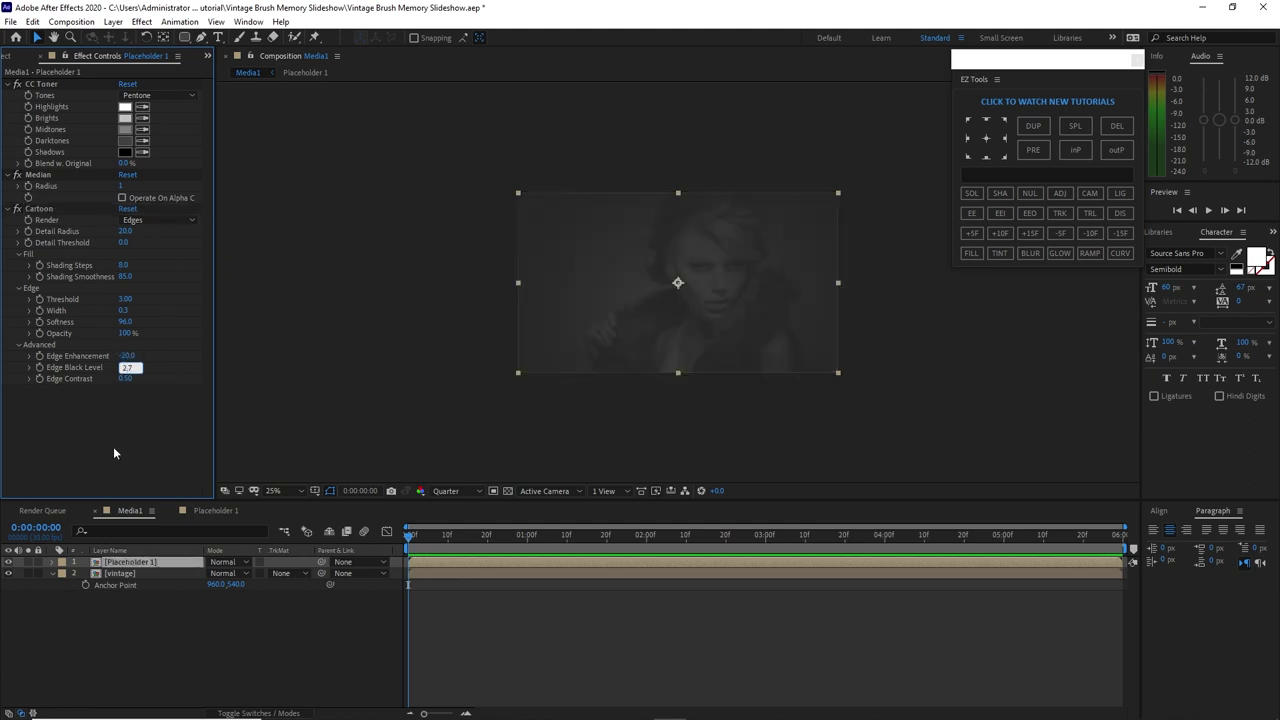
click(124, 379)
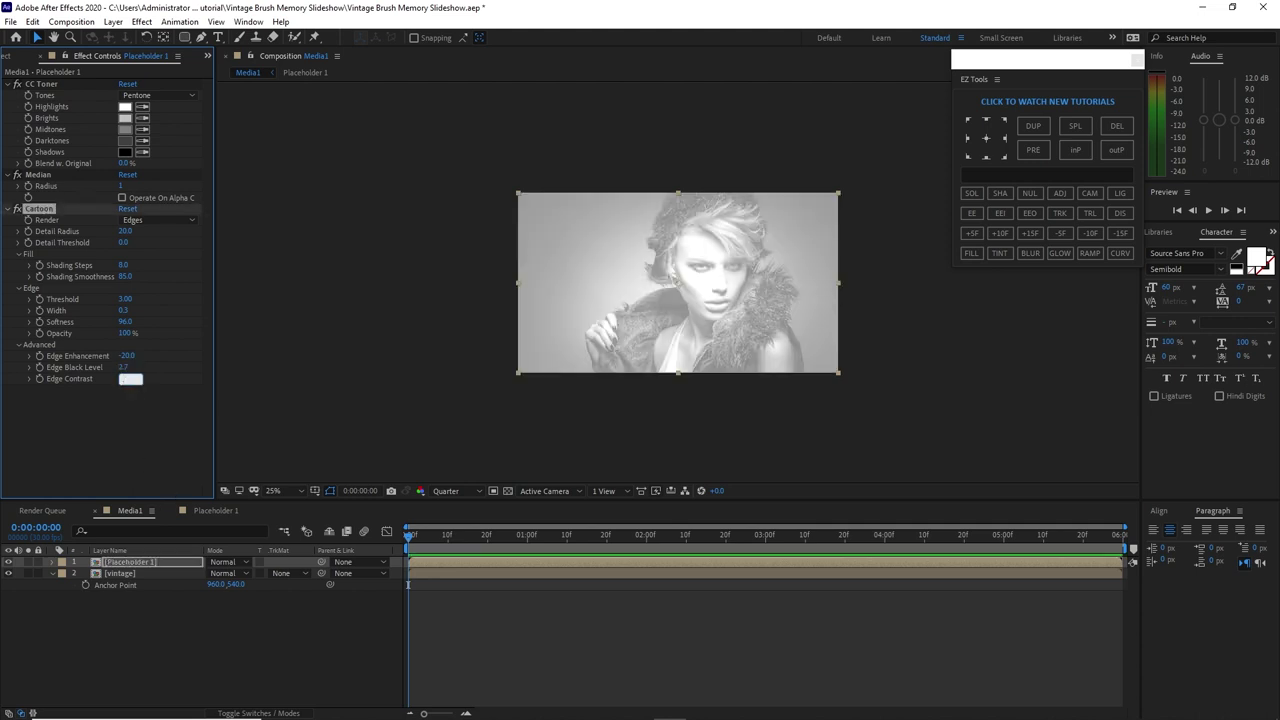
Apply Fast Box Blur to the Placeholder 1 layer with Blur Radius 2, Iterations 1 and Repeat Edge Pixels enabled
click(141, 21)
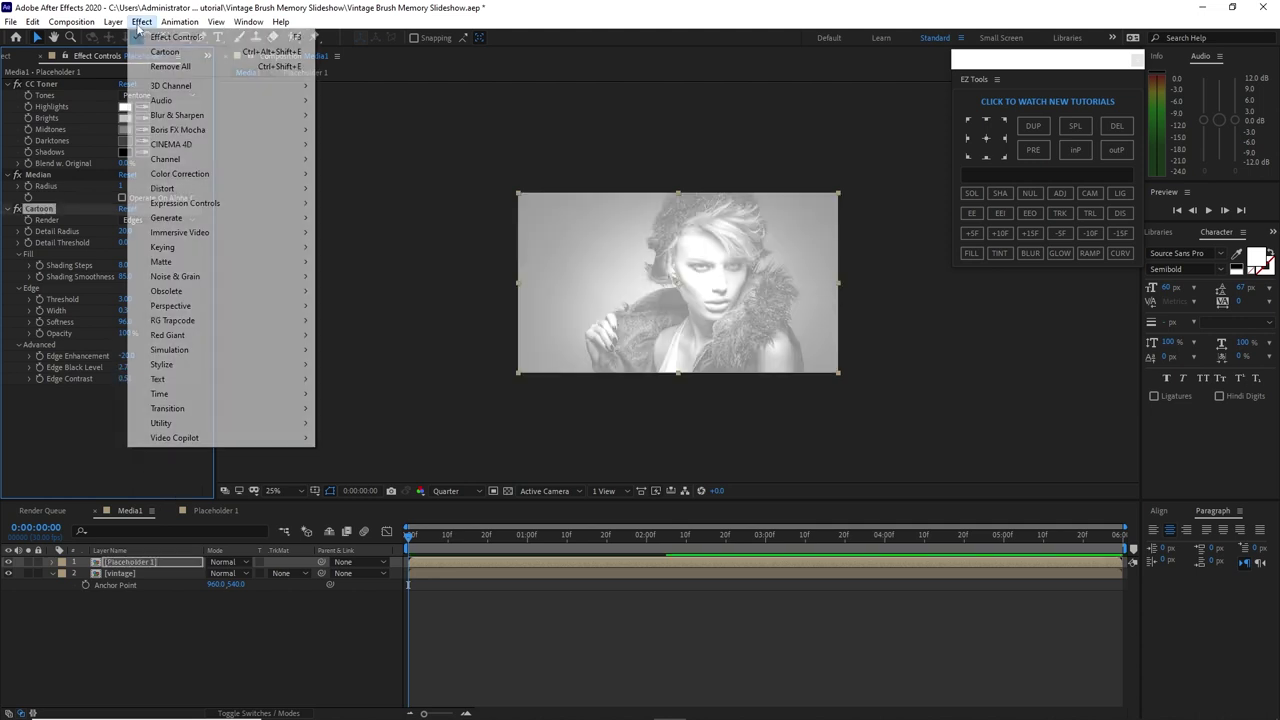
mouse_move(268, 117)
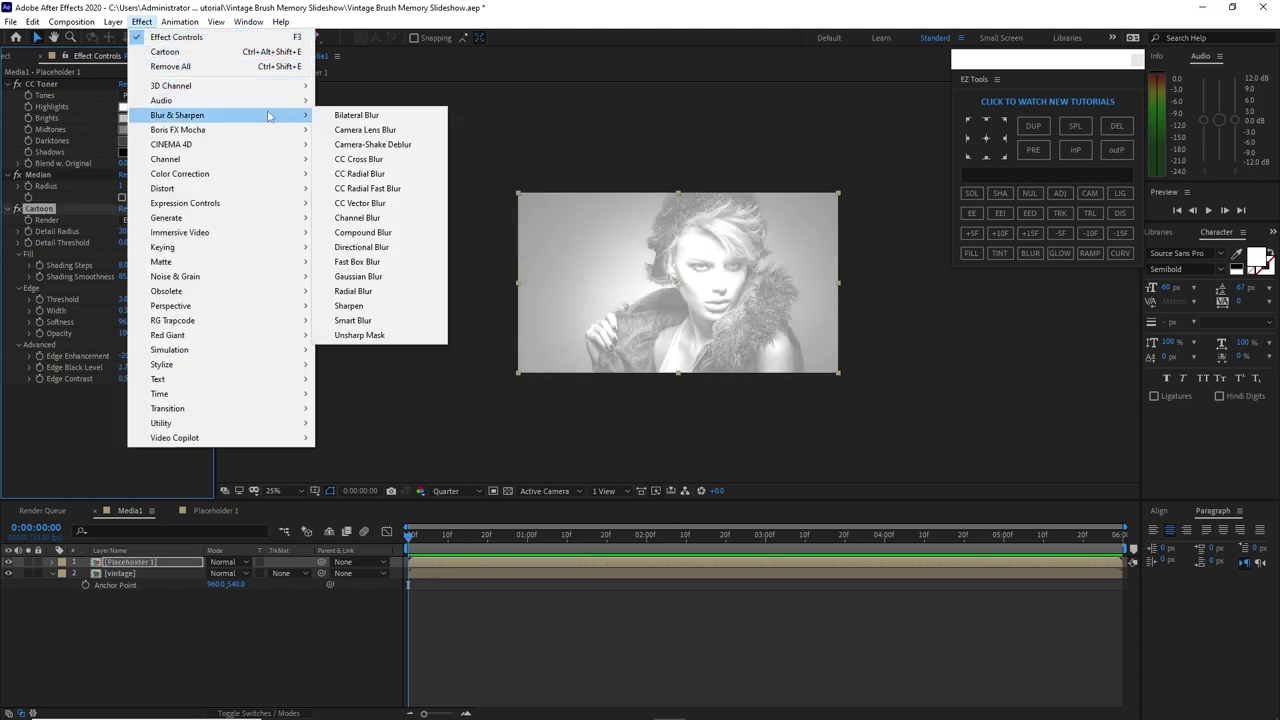
click(357, 261)
click(124, 402)
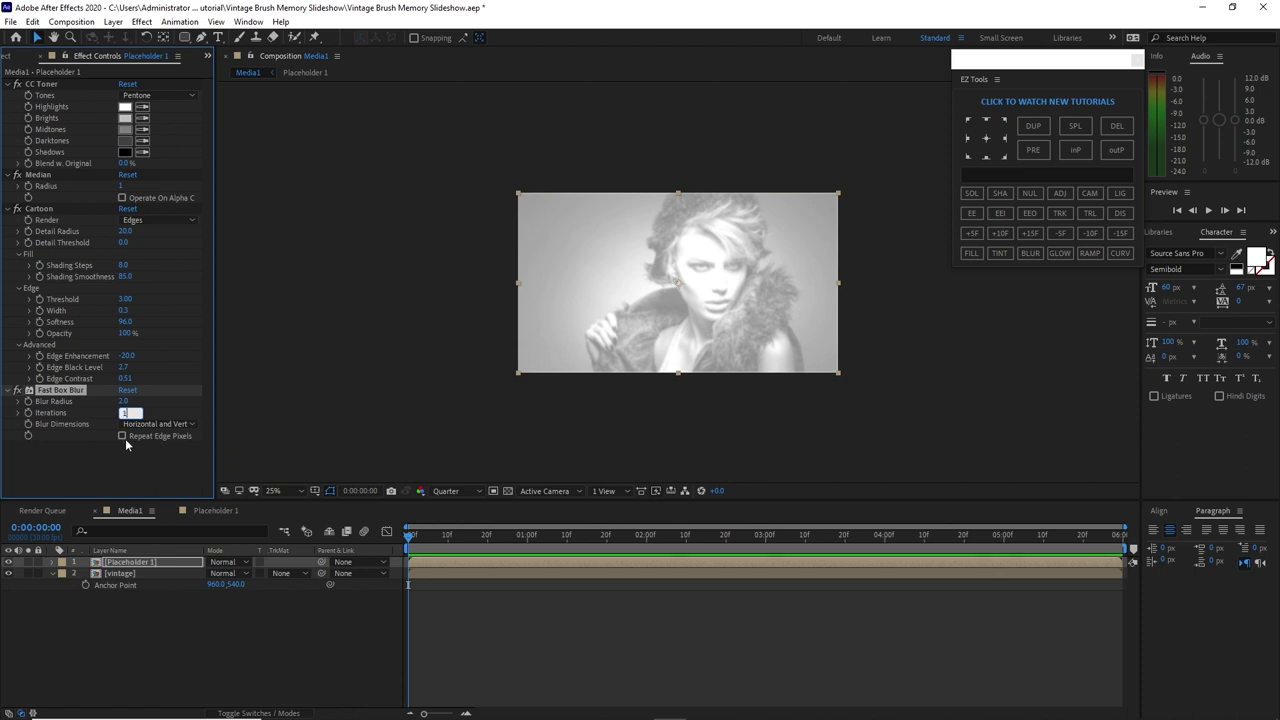
click(122, 436)
Apply the Texturize effect to the Placeholder 1 layer, using Placeholder 1 as the texture layer
click(140, 22)
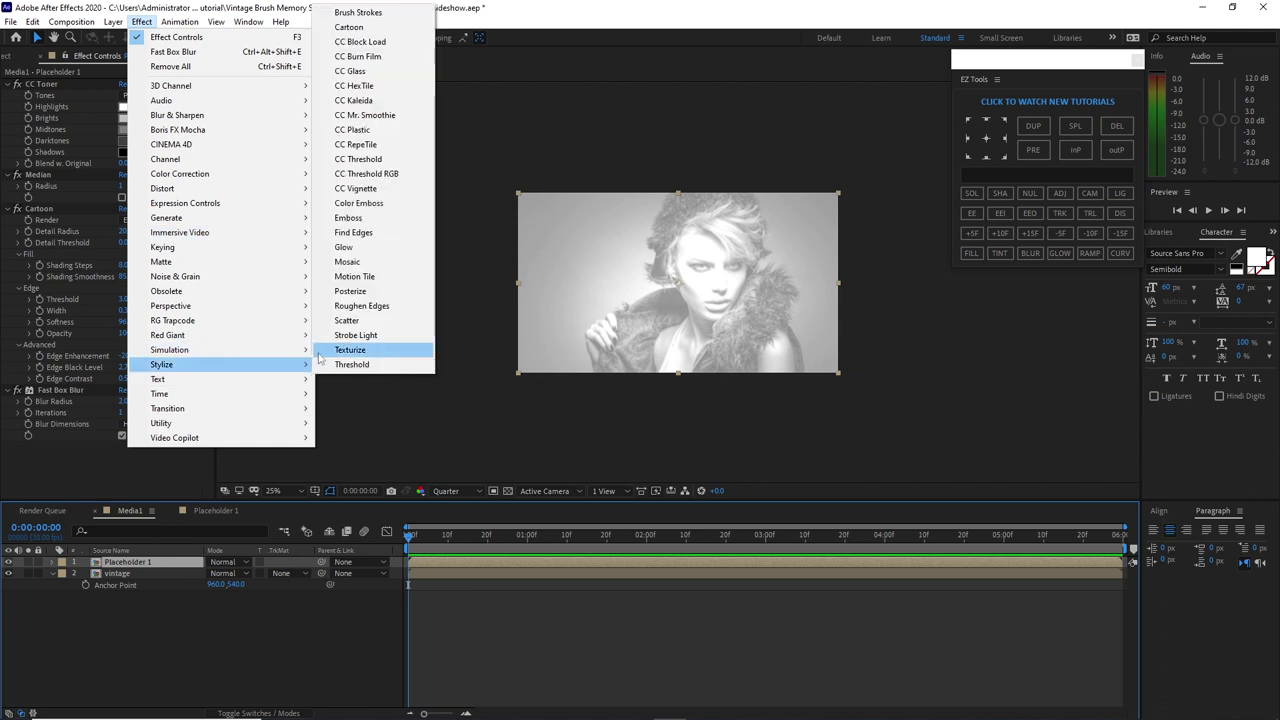
click(350, 350)
click(148, 432)
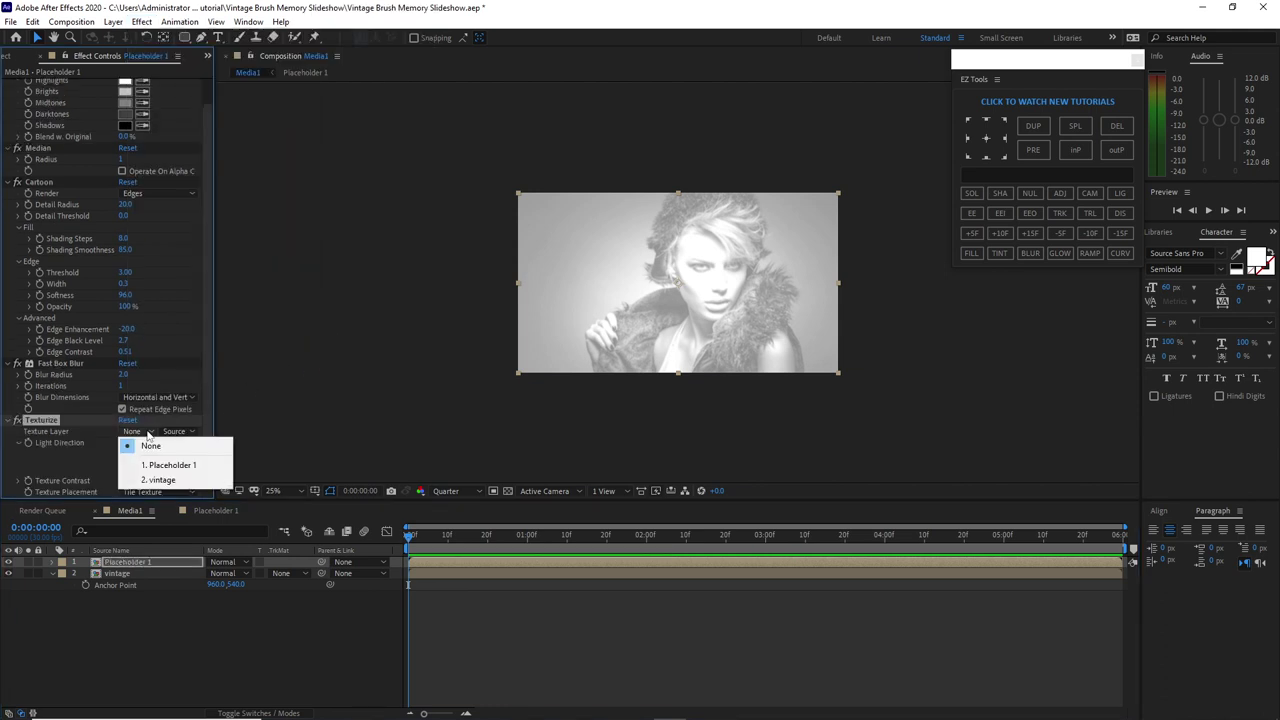
click(162, 465)
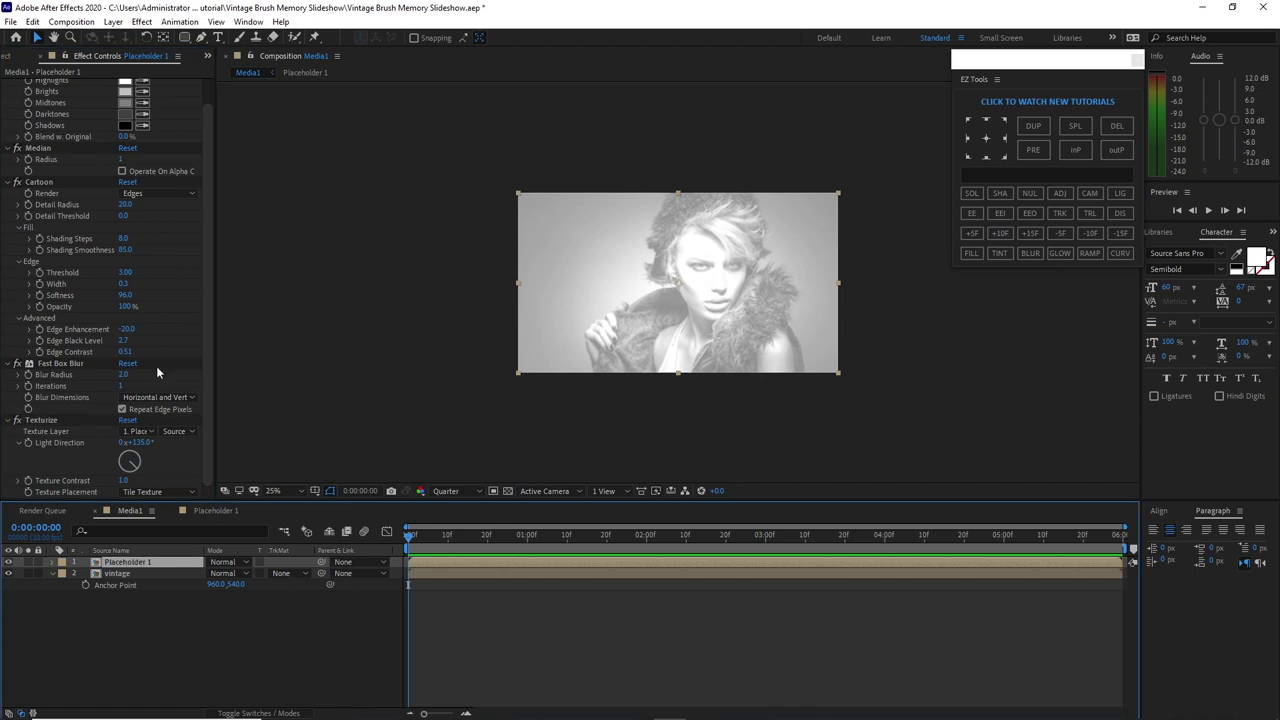
Apply the Tritone effect to the Placeholder 1 layer and set the layer's blending mode to Soft Light
click(141, 21)
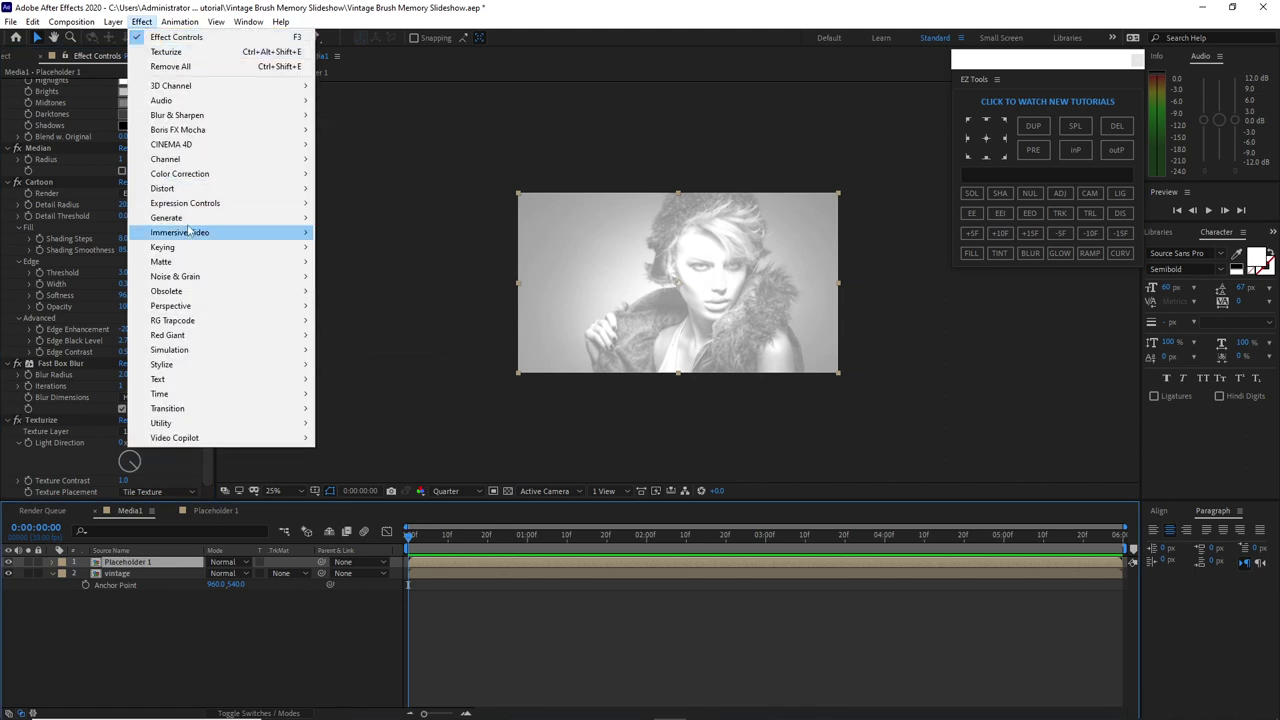
mouse_move(201, 183)
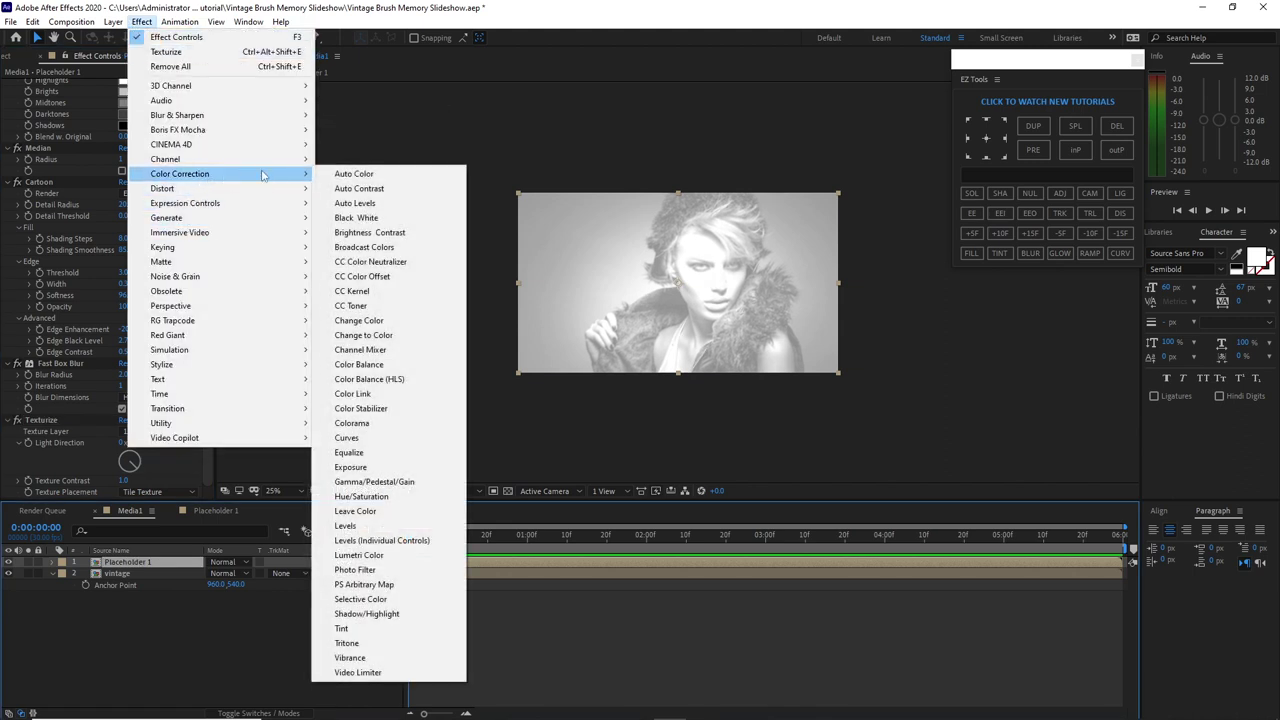
click(389, 643)
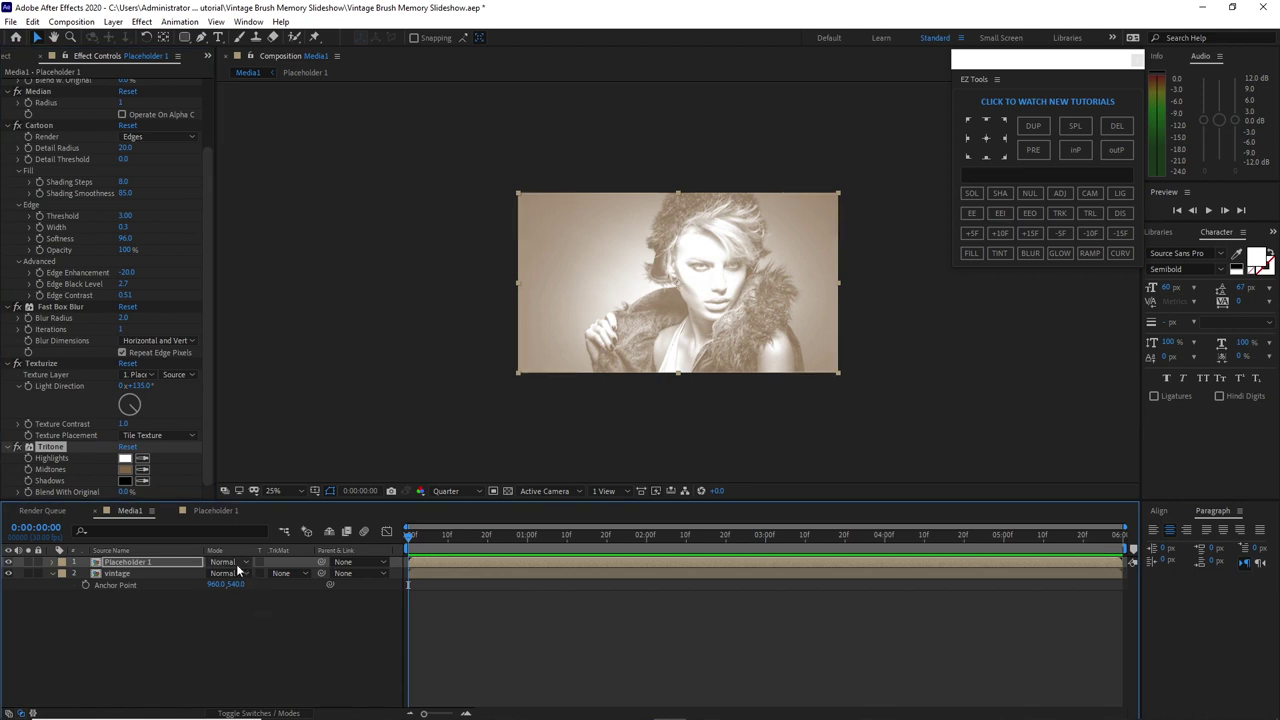
click(238, 567)
click(290, 398)
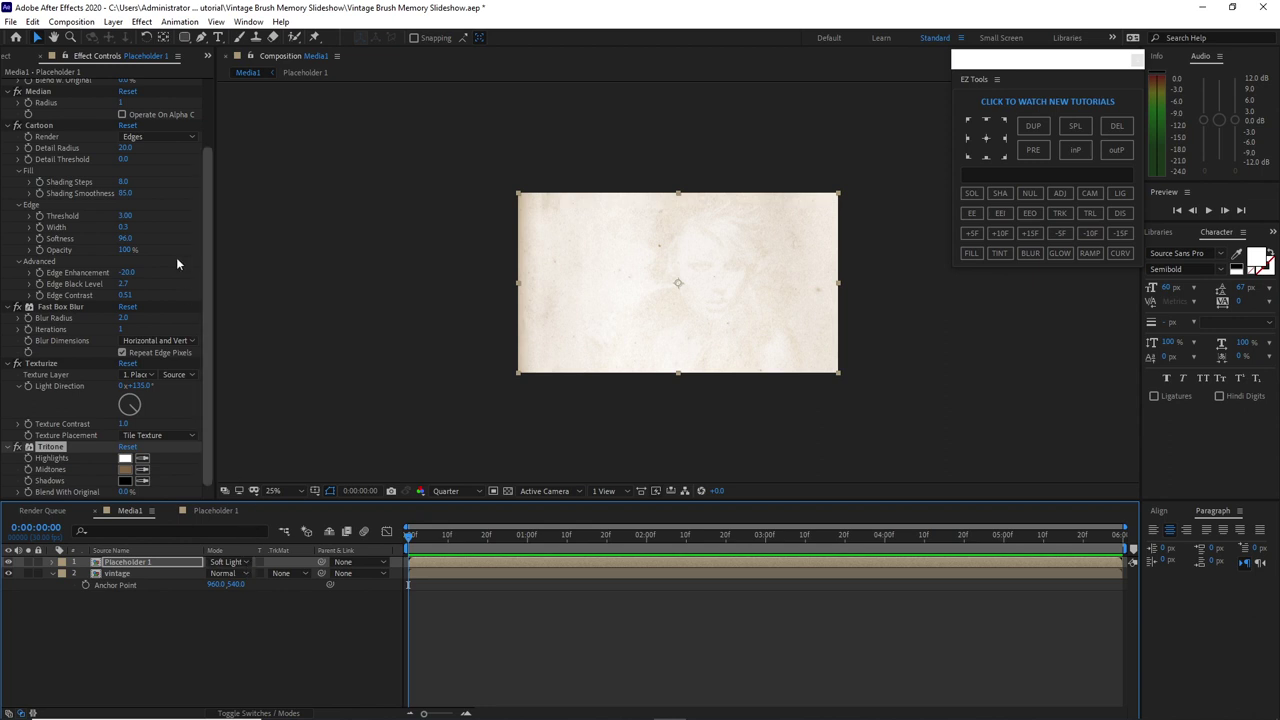
Add background-1481487.jpg above the Placeholder 1 layer in Media1 and scale it to 48%
click(20, 55)
click(100, 291)
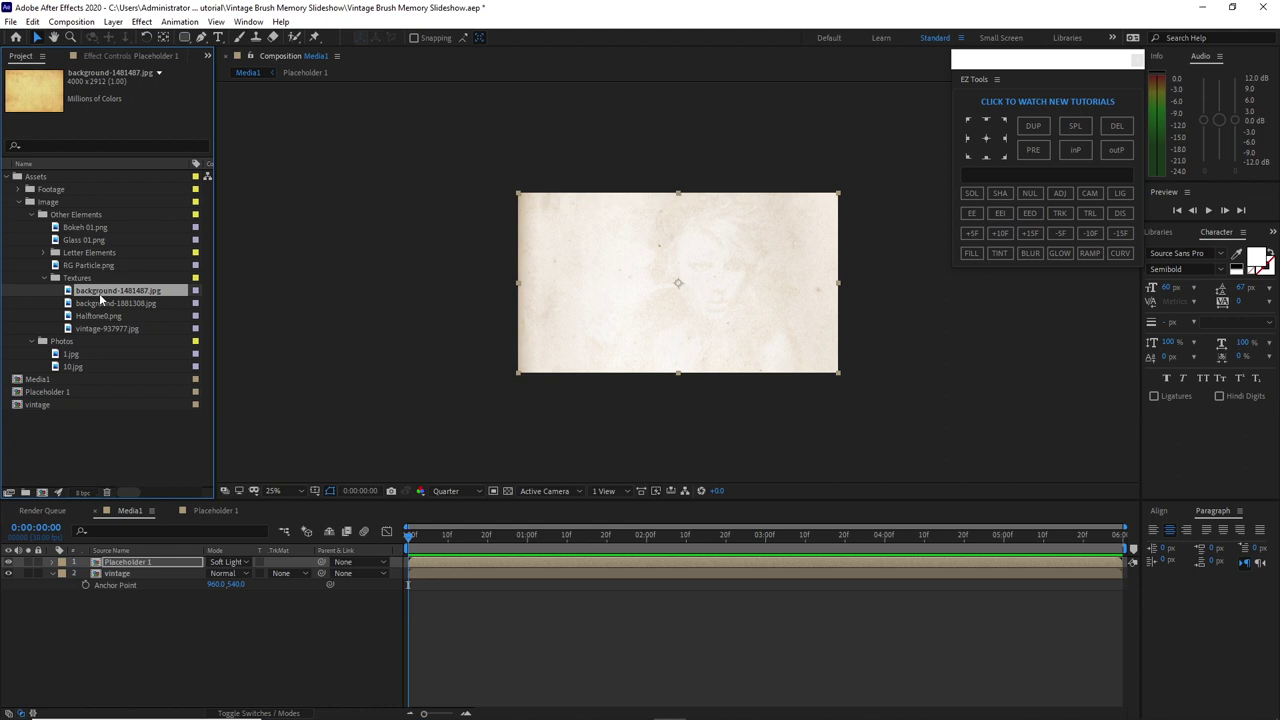
drag(100, 297, 140, 558)
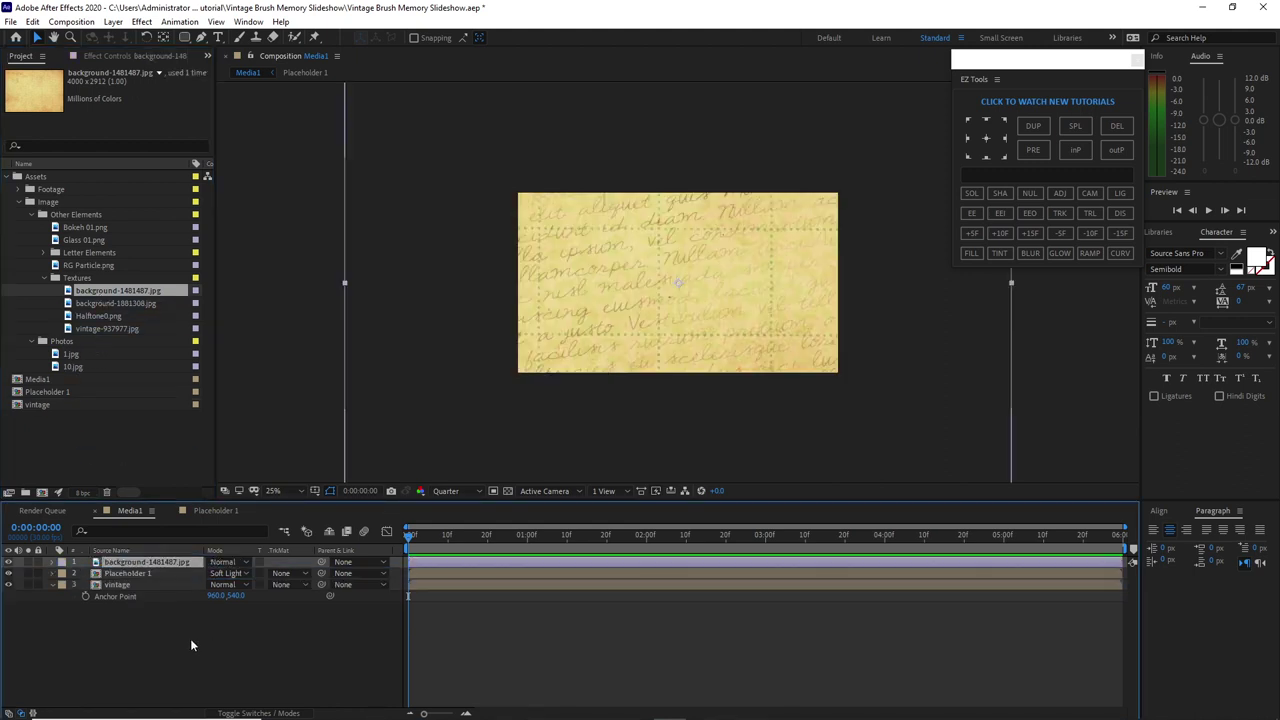
key(s)
drag(228, 573, 188, 577)
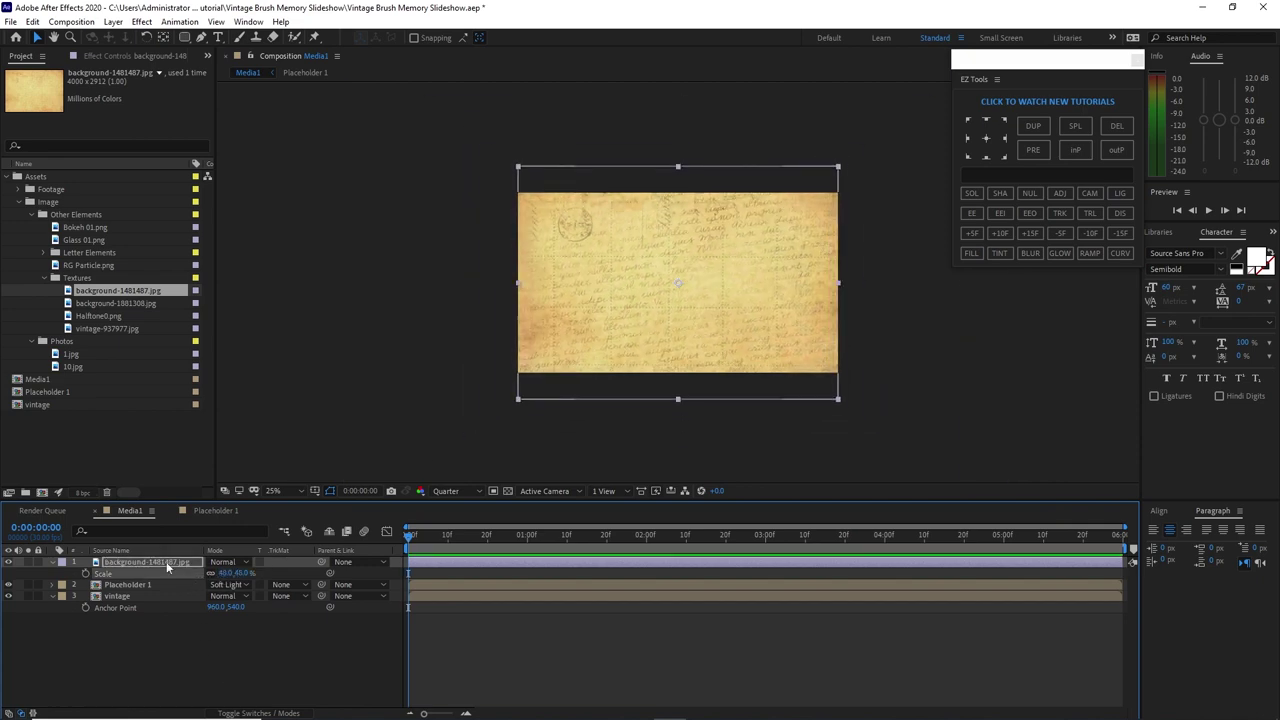
Pre-compose the background-1481487.jpg layer as "background-", moving all attributes into the new composition
right_click(168, 566)
click(205, 490)
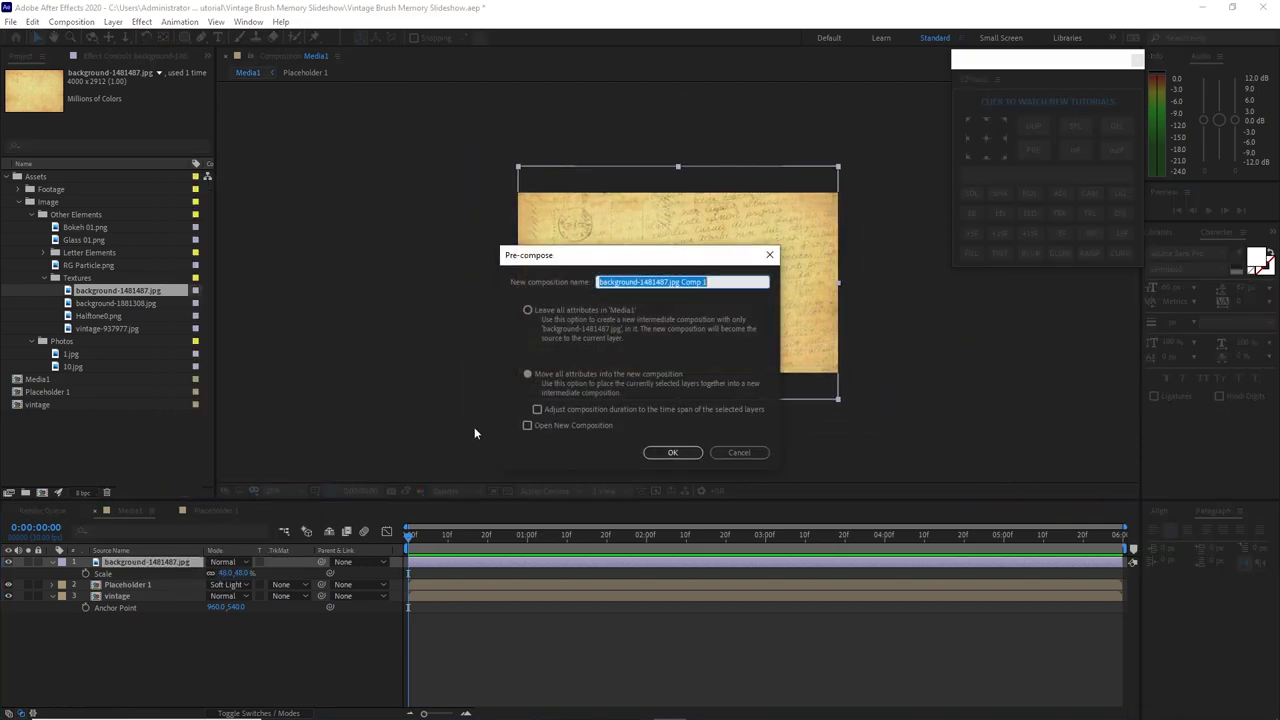
drag(640, 283, 715, 289)
key(BackSpace)
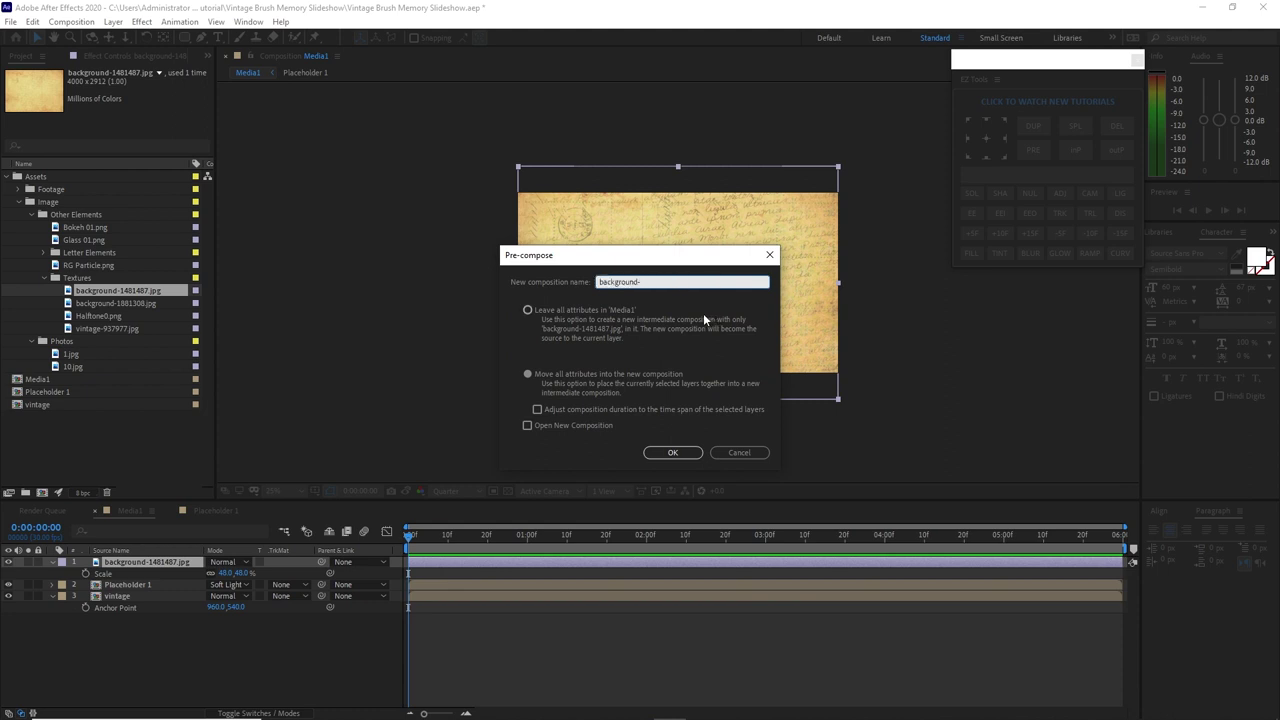
click(538, 373)
click(657, 458)
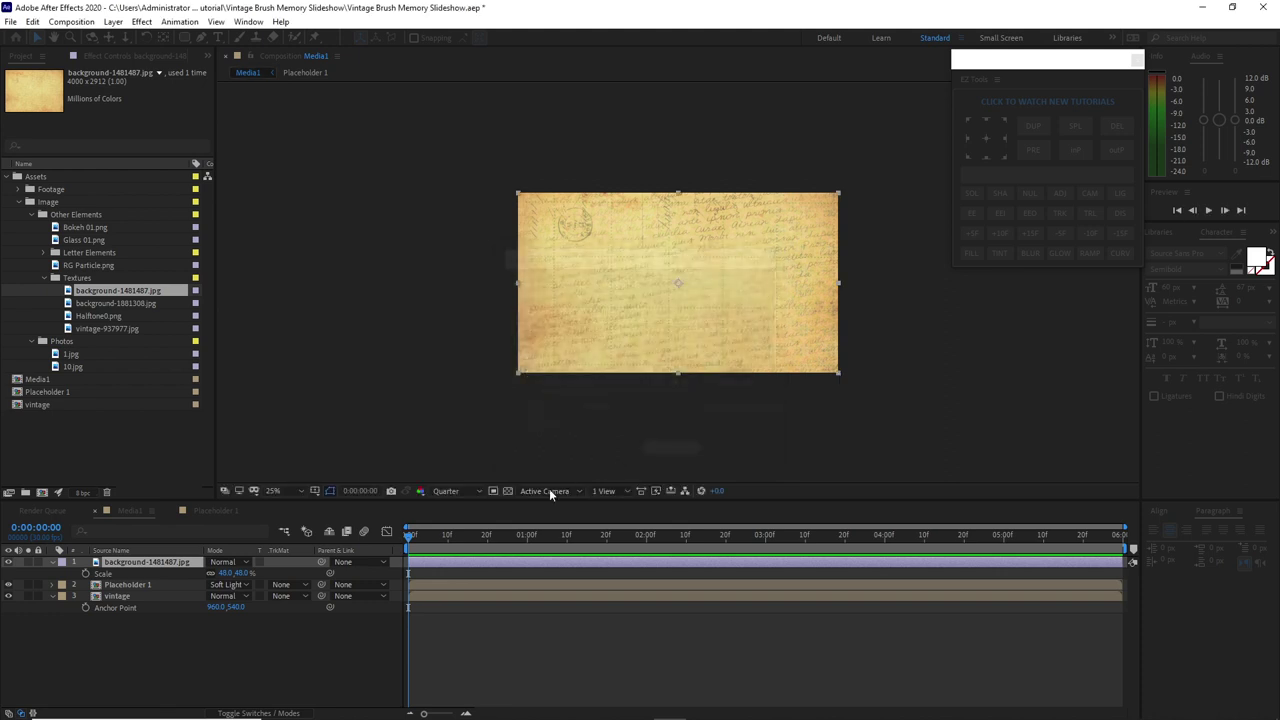
Apply Fast Box Blur to the background- layer with a Blur Radius of 5 and Repeat Edge Pixels enabled
click(141, 23)
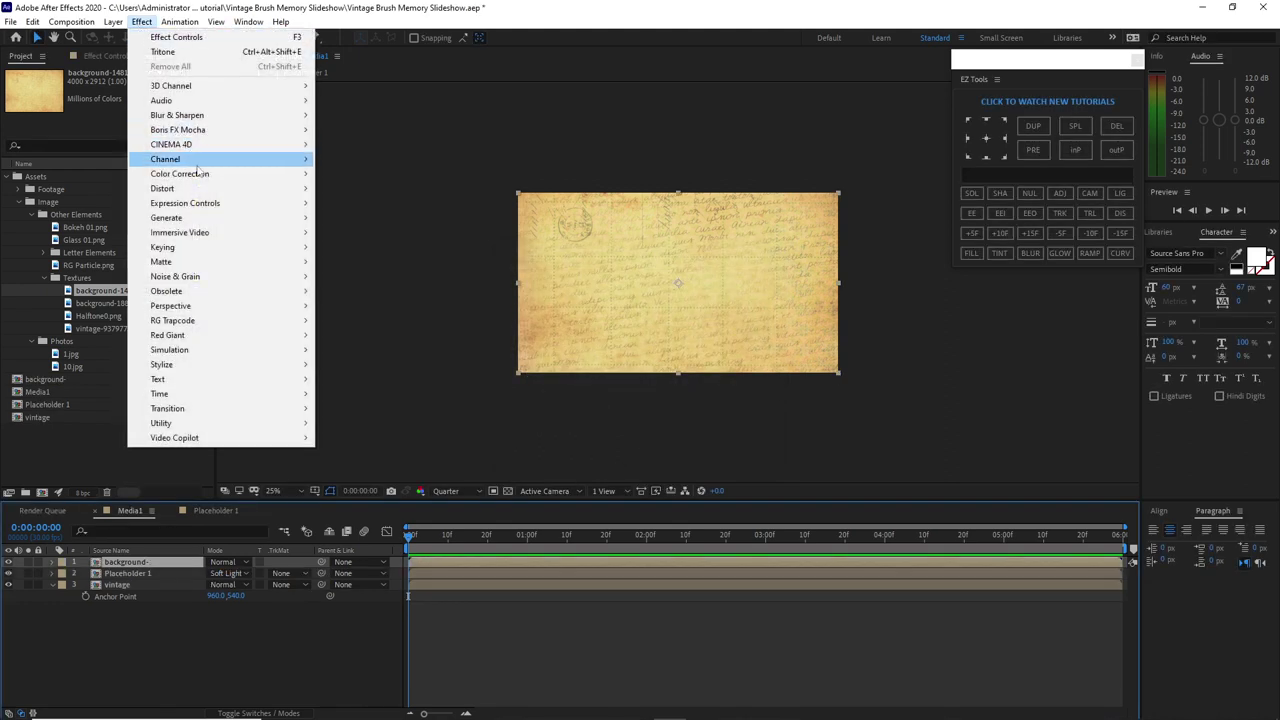
mouse_move(250, 115)
click(369, 262)
click(125, 95)
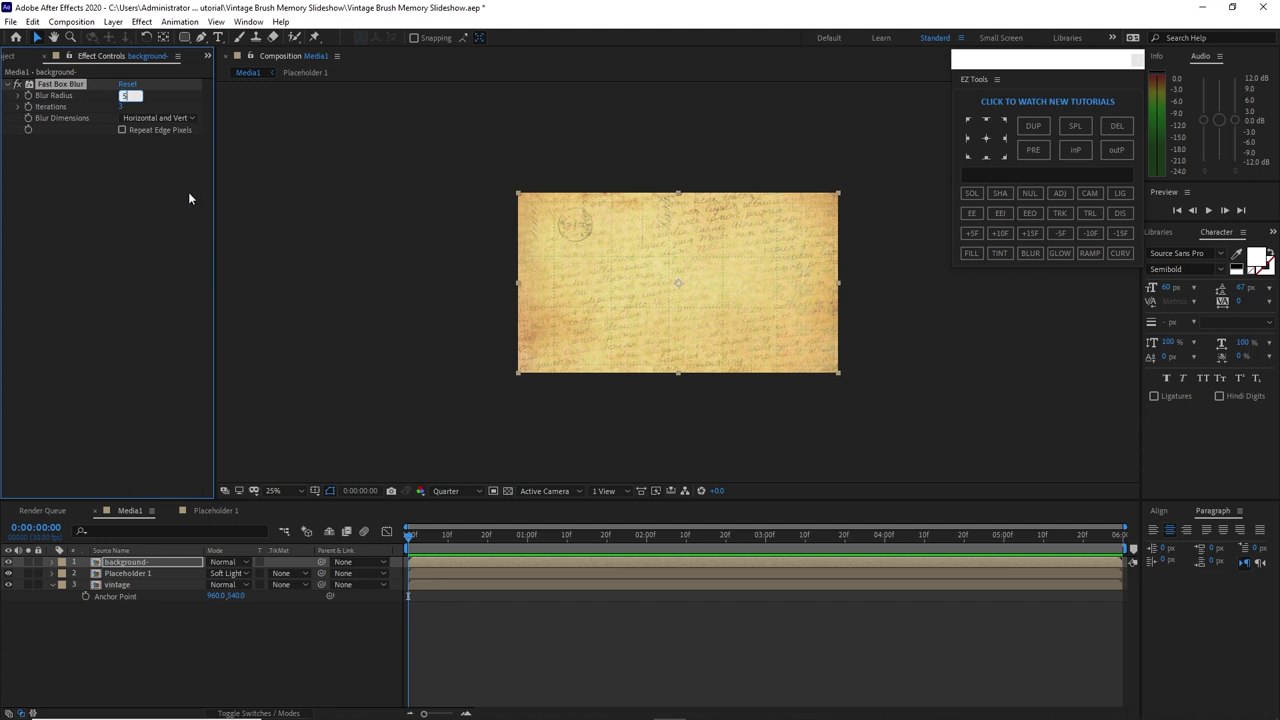
text(5)
click(122, 130)
Apply the Tint effect to the background- layer to make it black and white
click(142, 22)
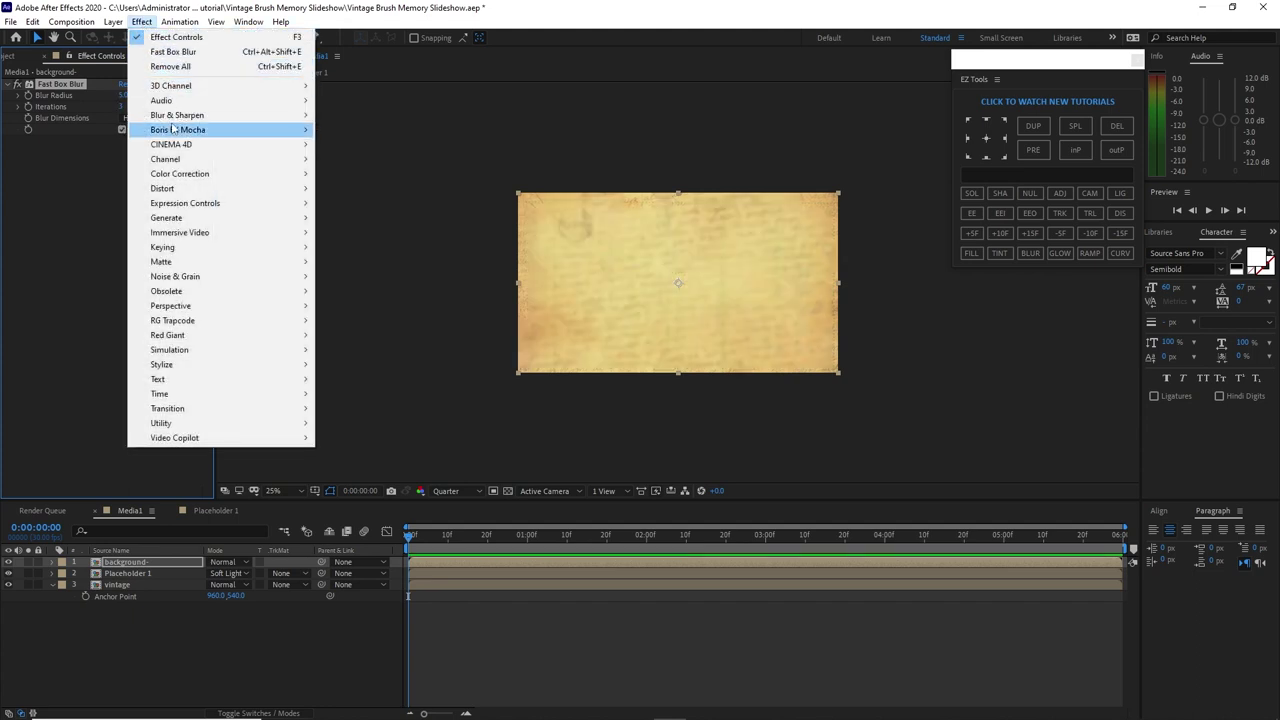
mouse_move(230, 174)
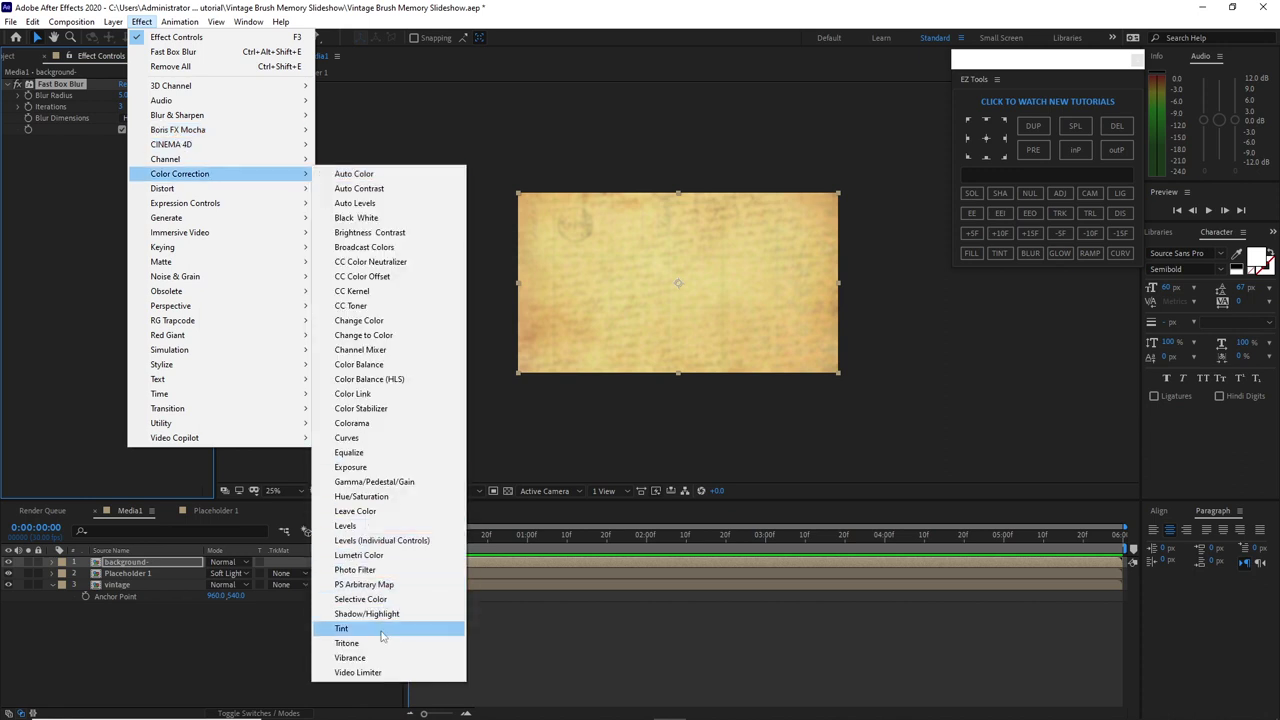
click(341, 628)
Apply the Levels effect to the background- layer with Input Black 25, Input White 235 and Gamma 1.14
click(142, 22)
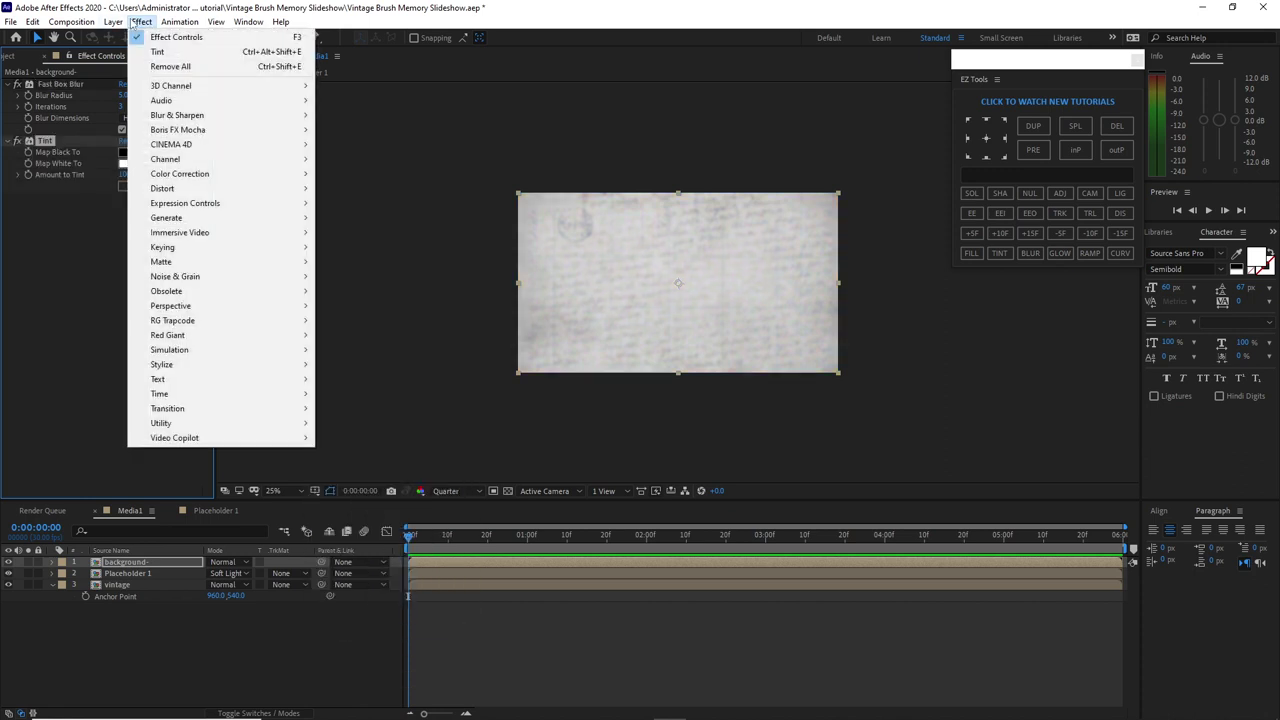
mouse_move(180, 174)
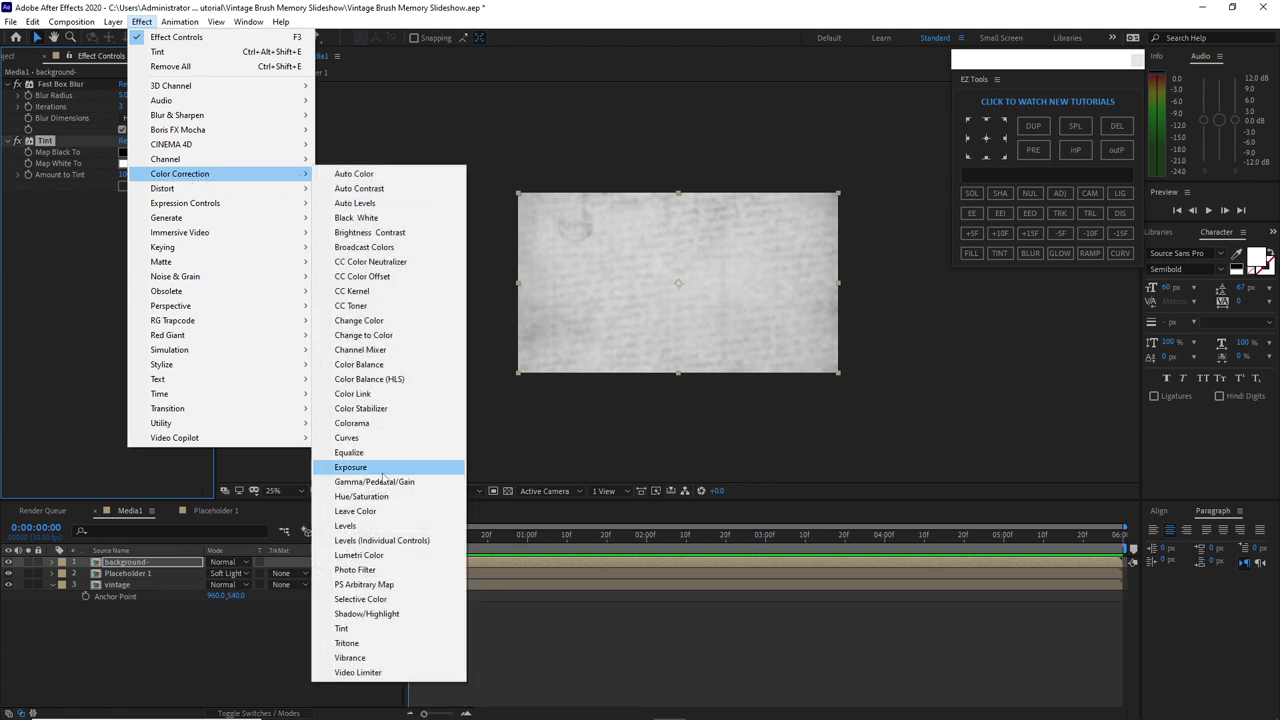
click(388, 525)
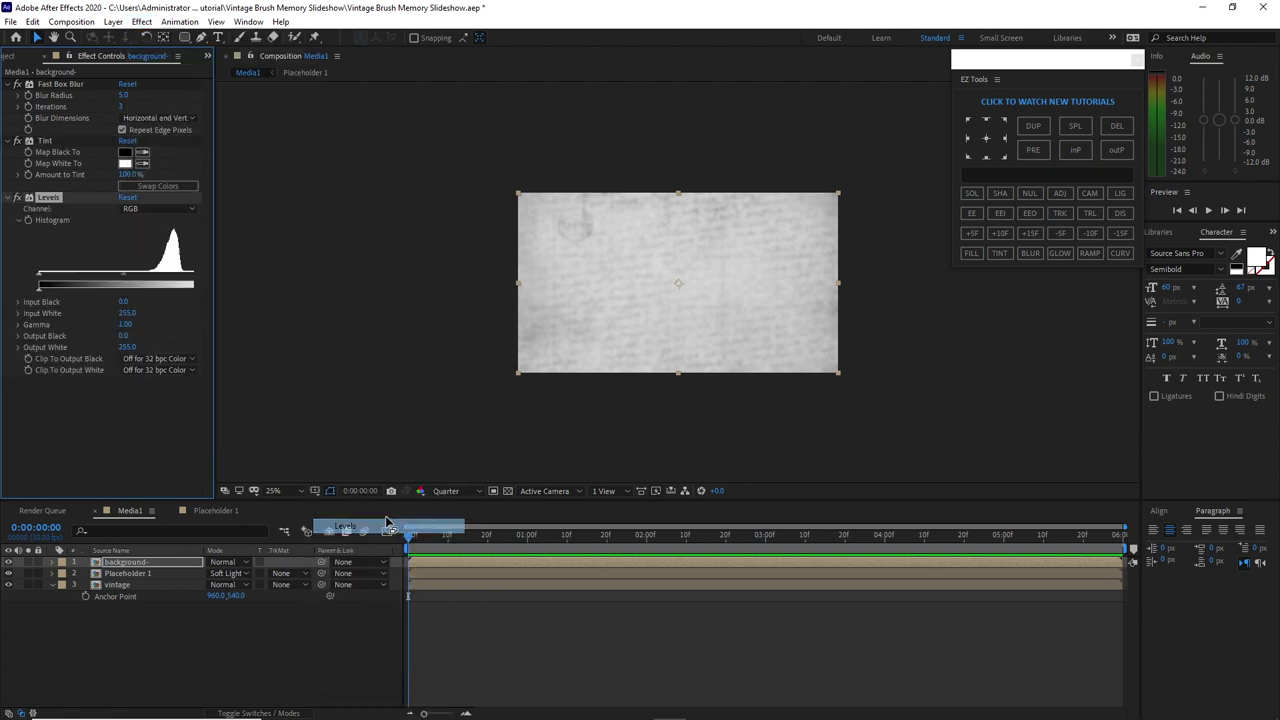
click(123, 301)
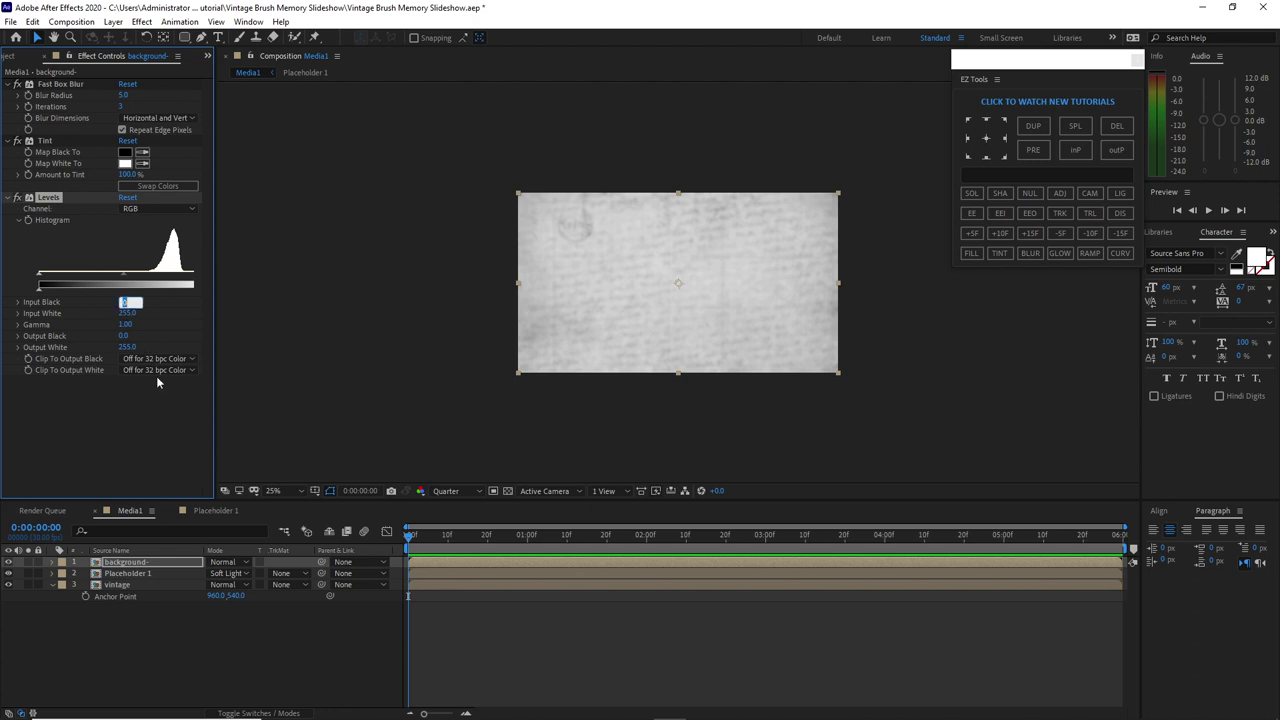
text(25)
key(Tab)
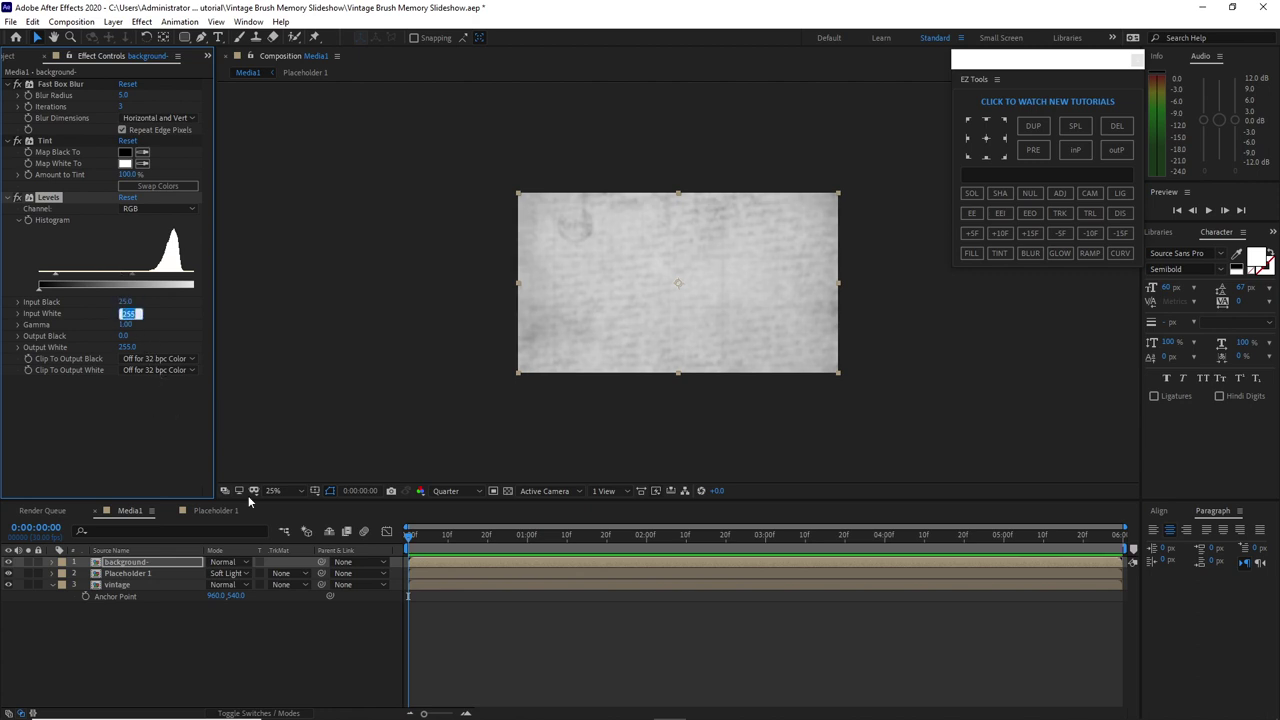
text(235)
key(Tab)
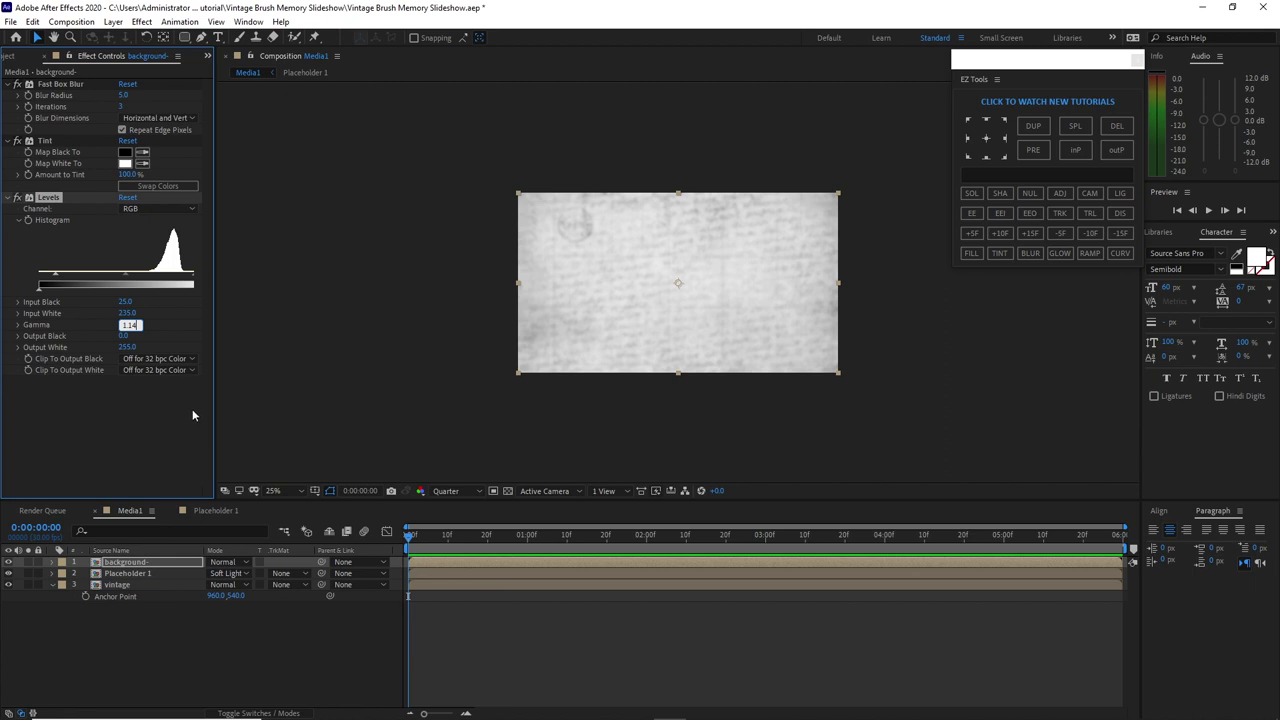
Set the background- layer's Levels to Gamma 1.14 and Output Black -50, adjust Output White, and set the layer's blending mode to Multiply
text(1.14)
key(Tab)
text(-50)
key(Tab)
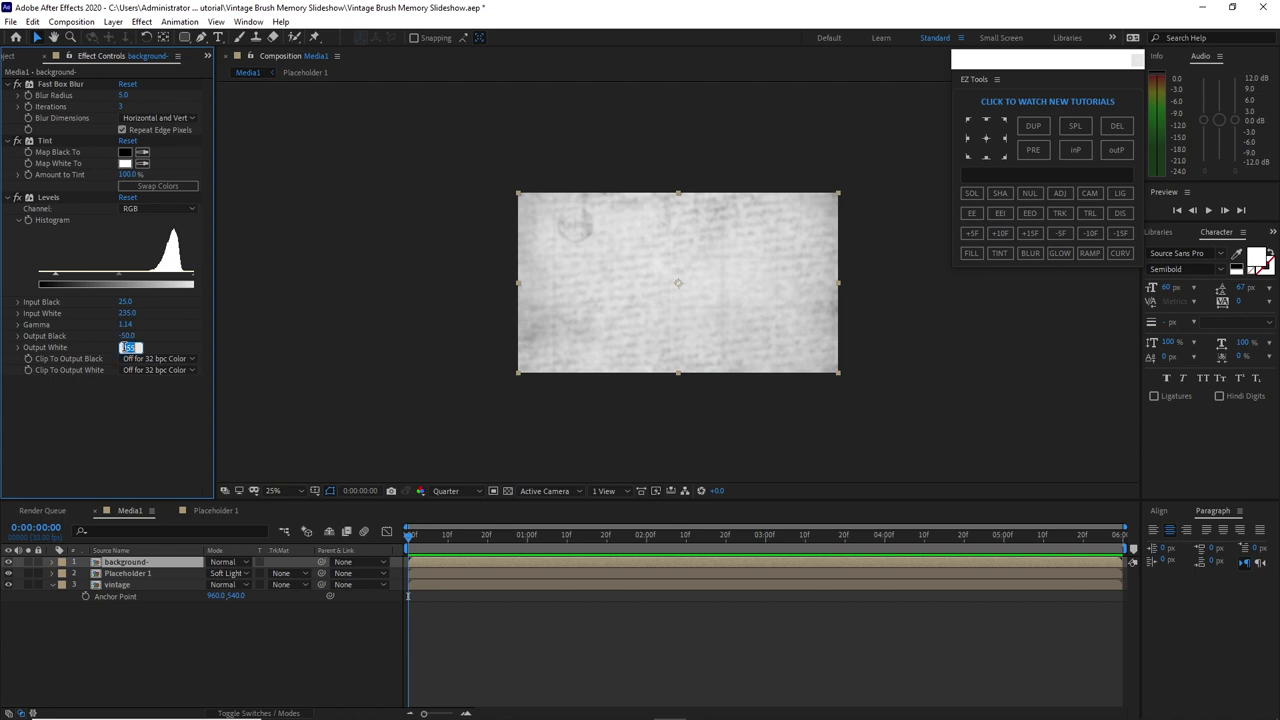
text(2)
key(Return)
click(242, 560)
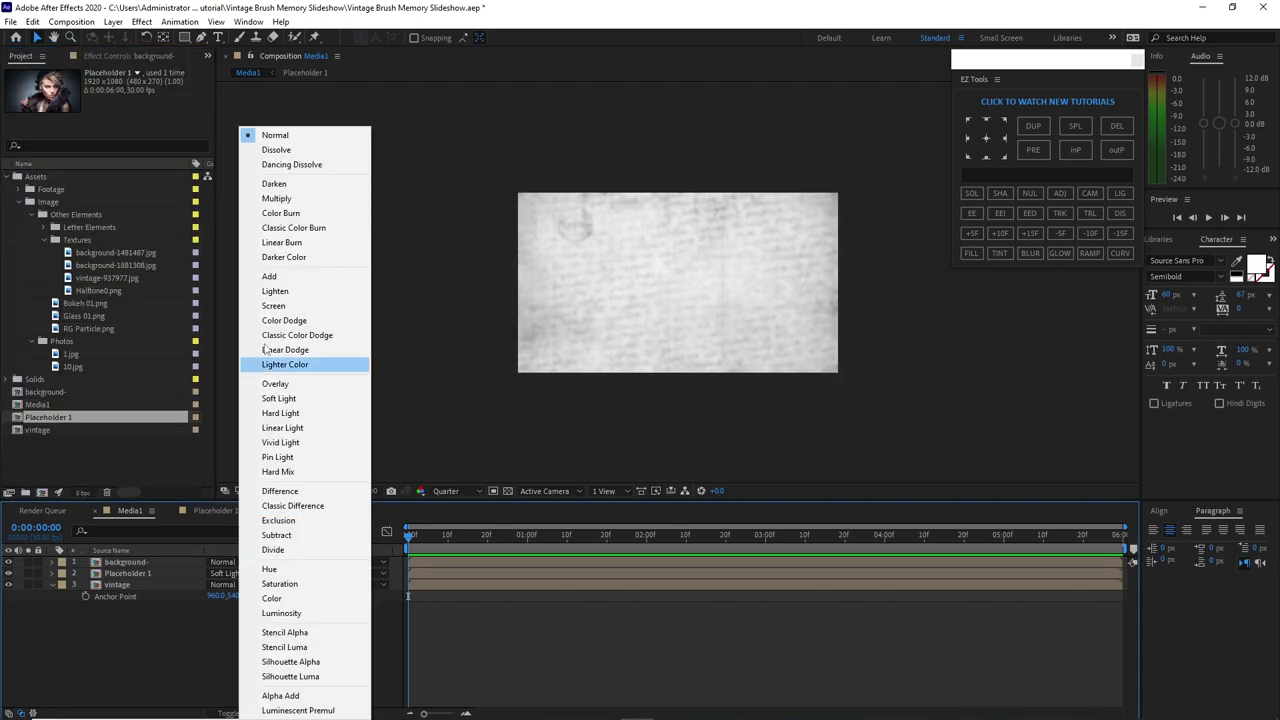
click(273, 200)
Add a 1920 x 1080 pale orange solid (E1CEB0) above the background- layer and set its blending mode to Soft Light
click(113, 21)
mouse_move(130, 46)
click(440, 74)
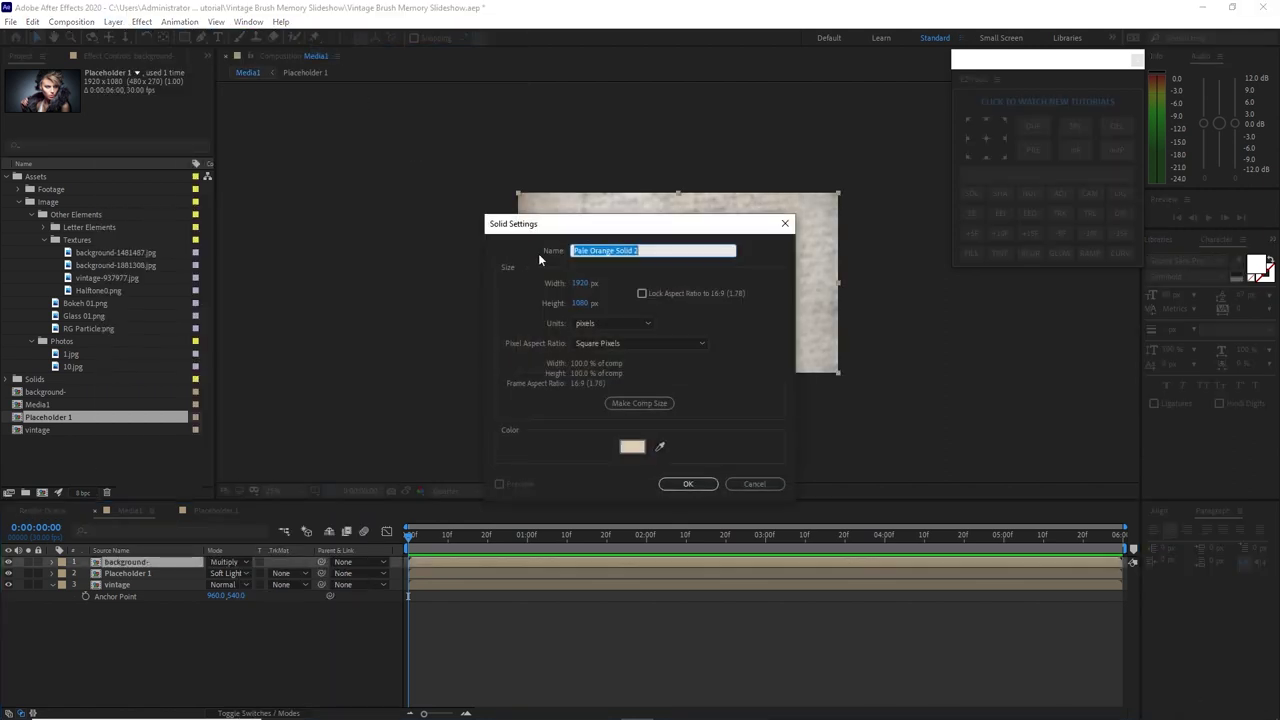
click(634, 448)
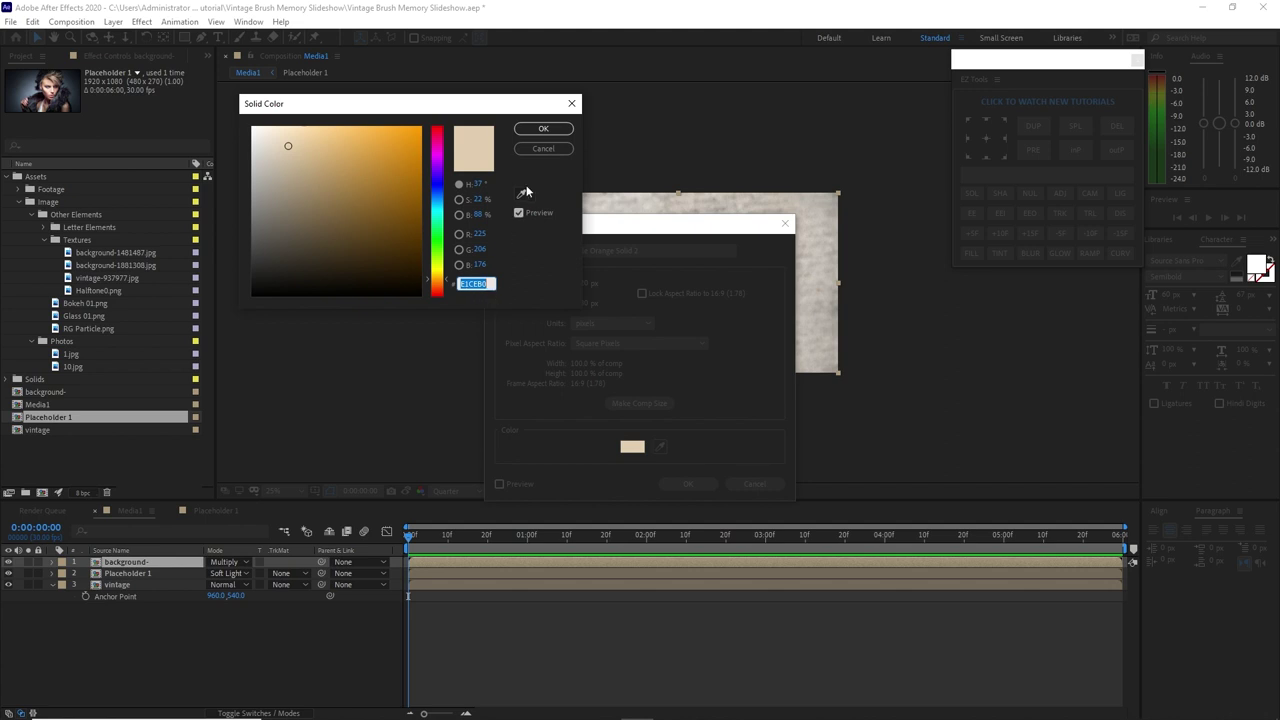
click(543, 128)
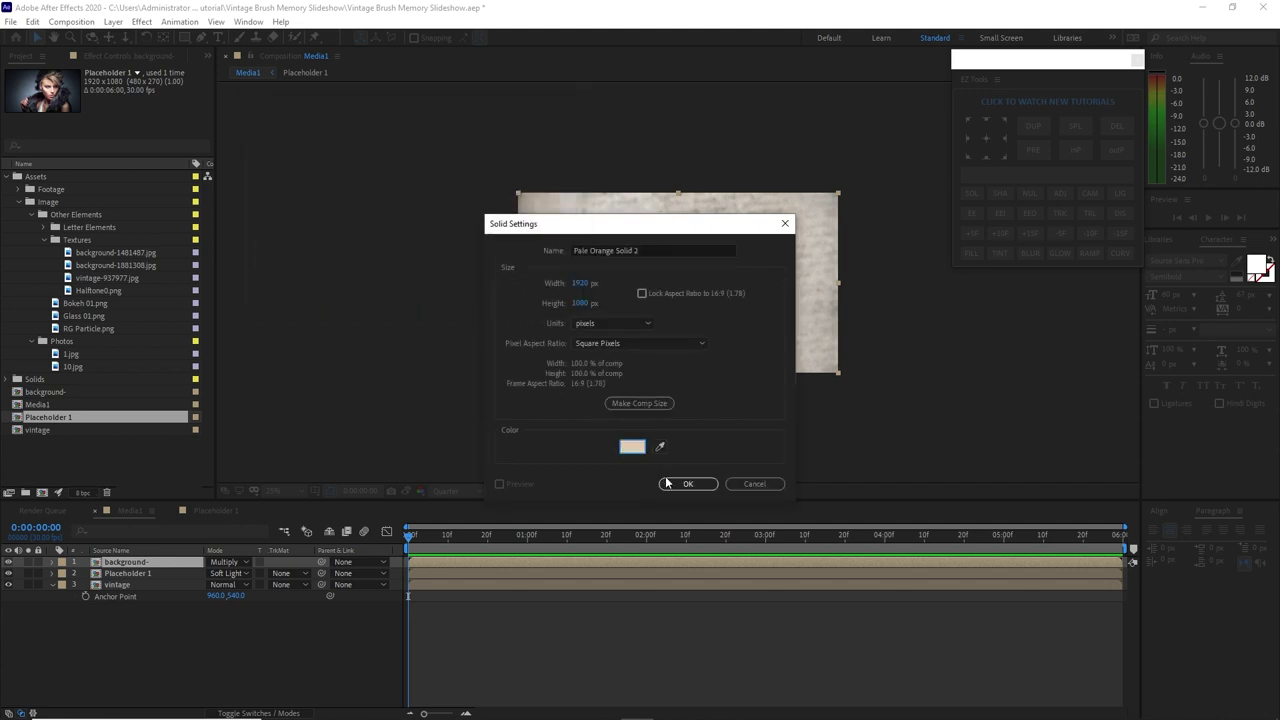
click(684, 484)
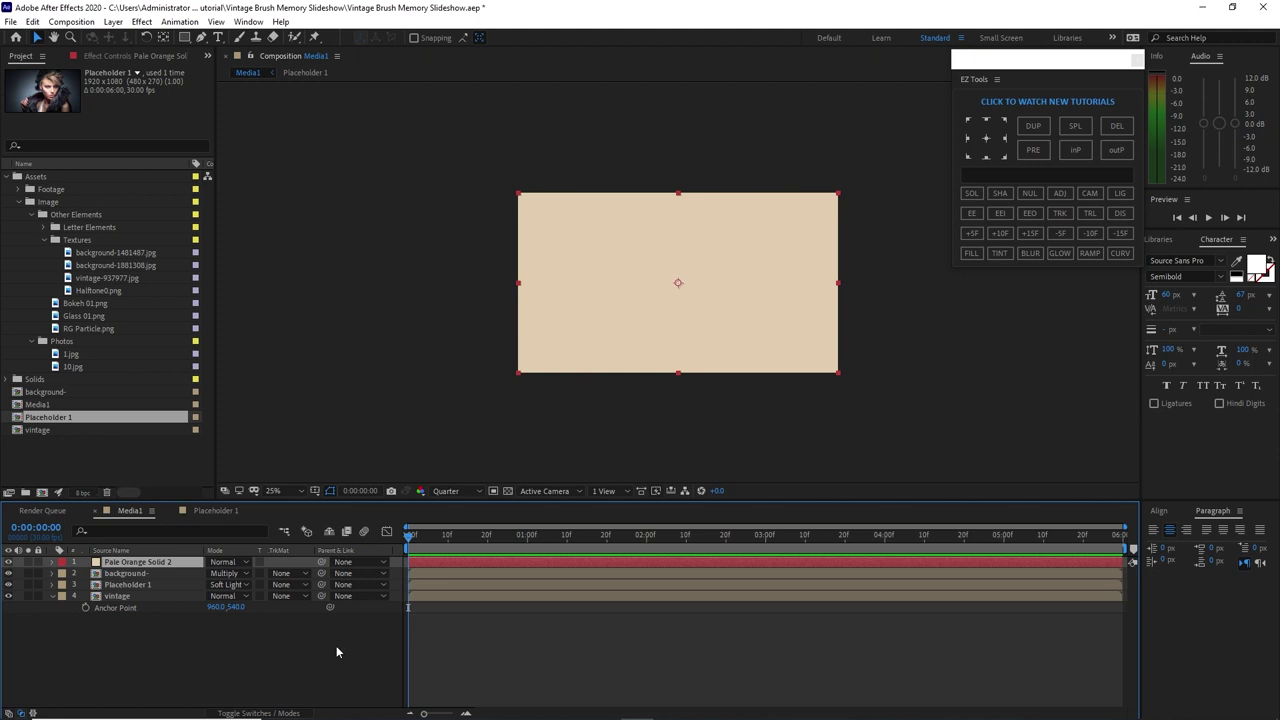
click(244, 563)
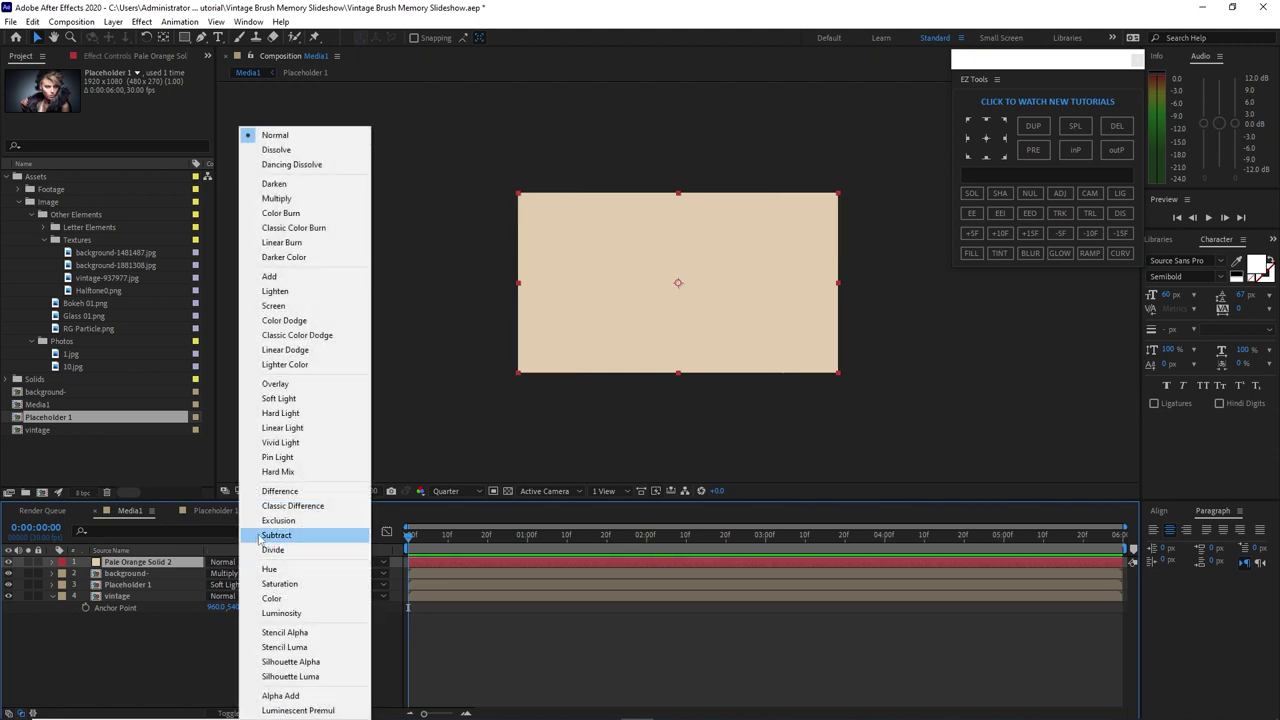
click(282, 399)
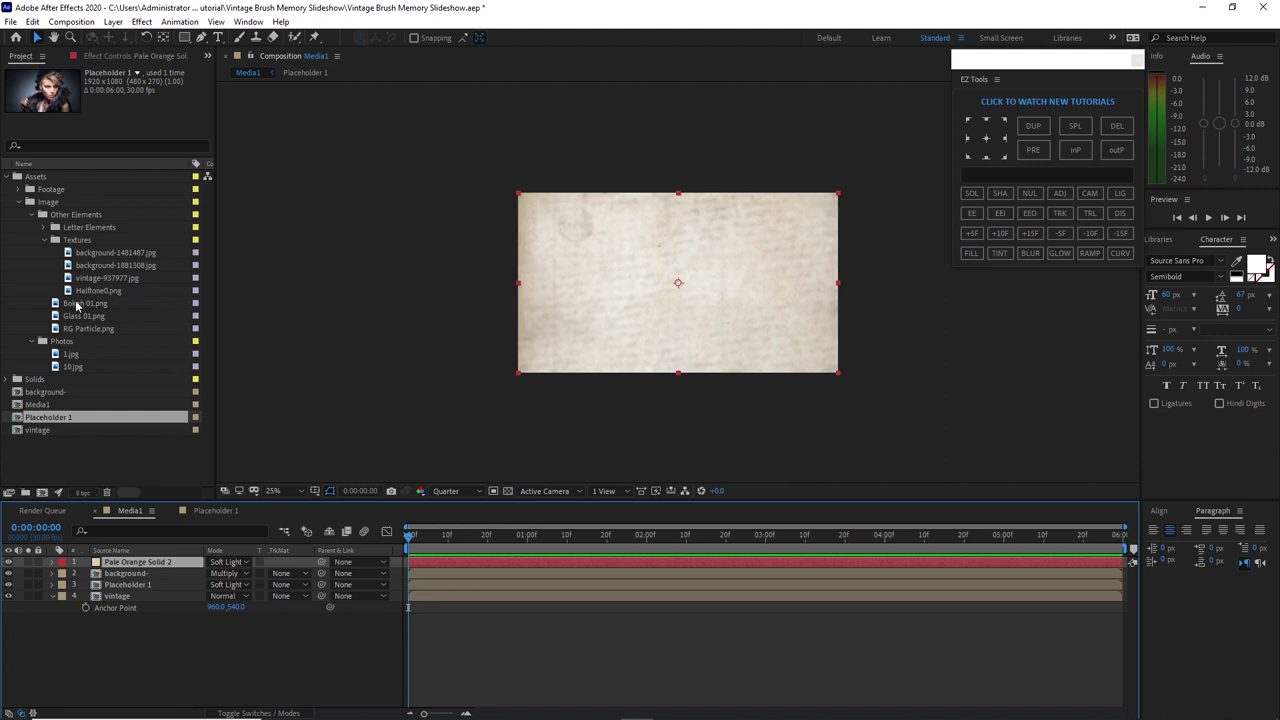
Add the Ink Reveal 01.mov footage from the Ink folder as the topmost layer of Media1
click(18, 189)
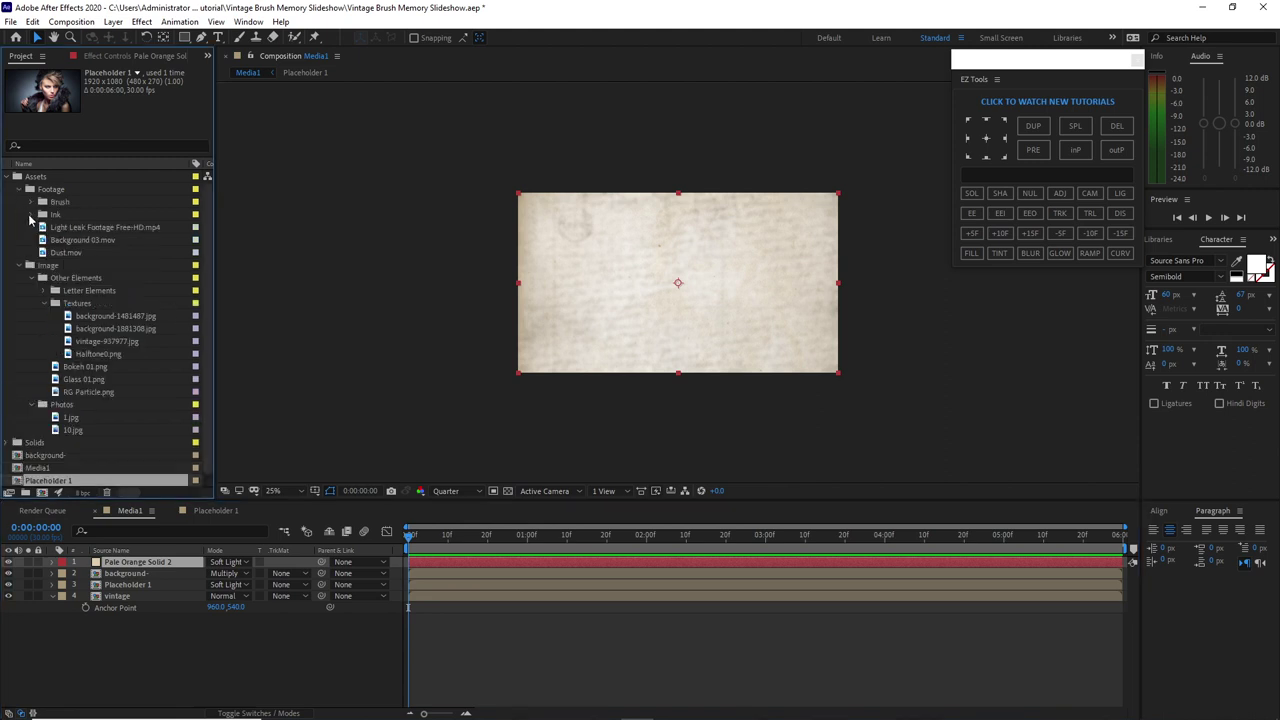
click(30, 215)
mouse_move(75, 228)
mouse_down()
mouse_move(150, 545)
mouse_move(127, 566)
mouse_up()
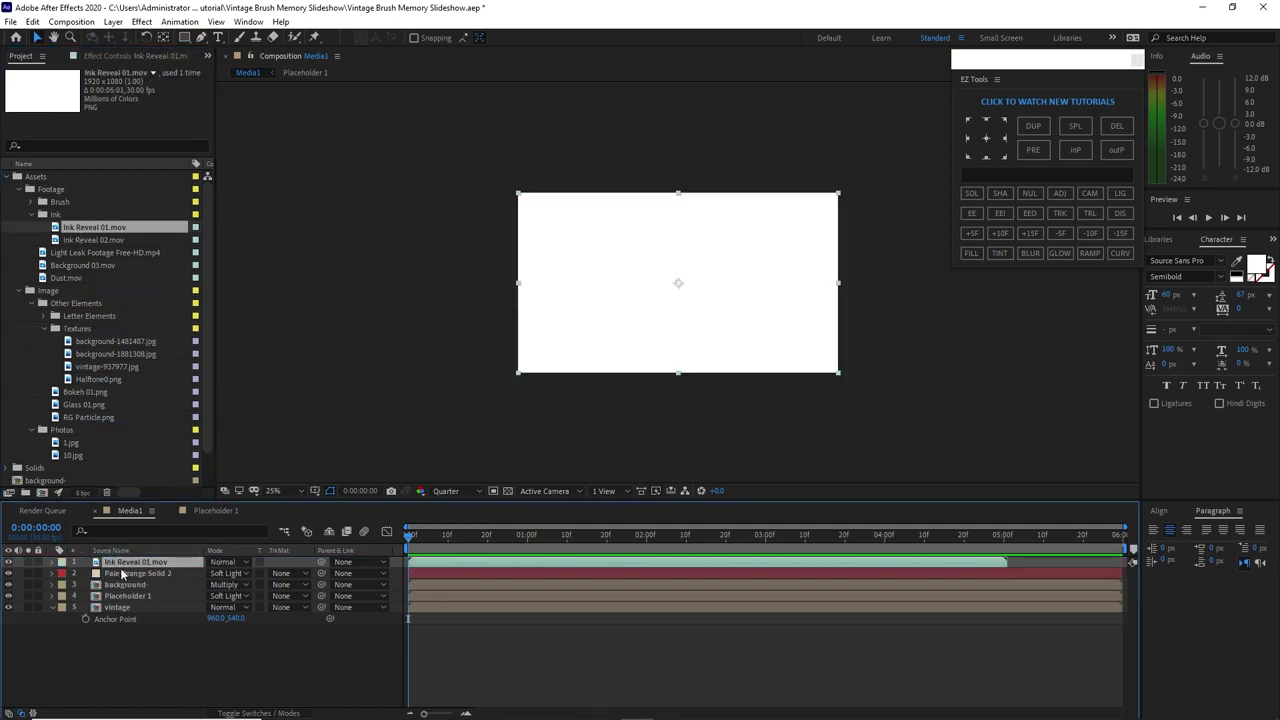
Pre-compose the Ink Reveal 01.mov layer as "Ink Reveal 01", moving all attributes into the new composition
right_click(175, 566)
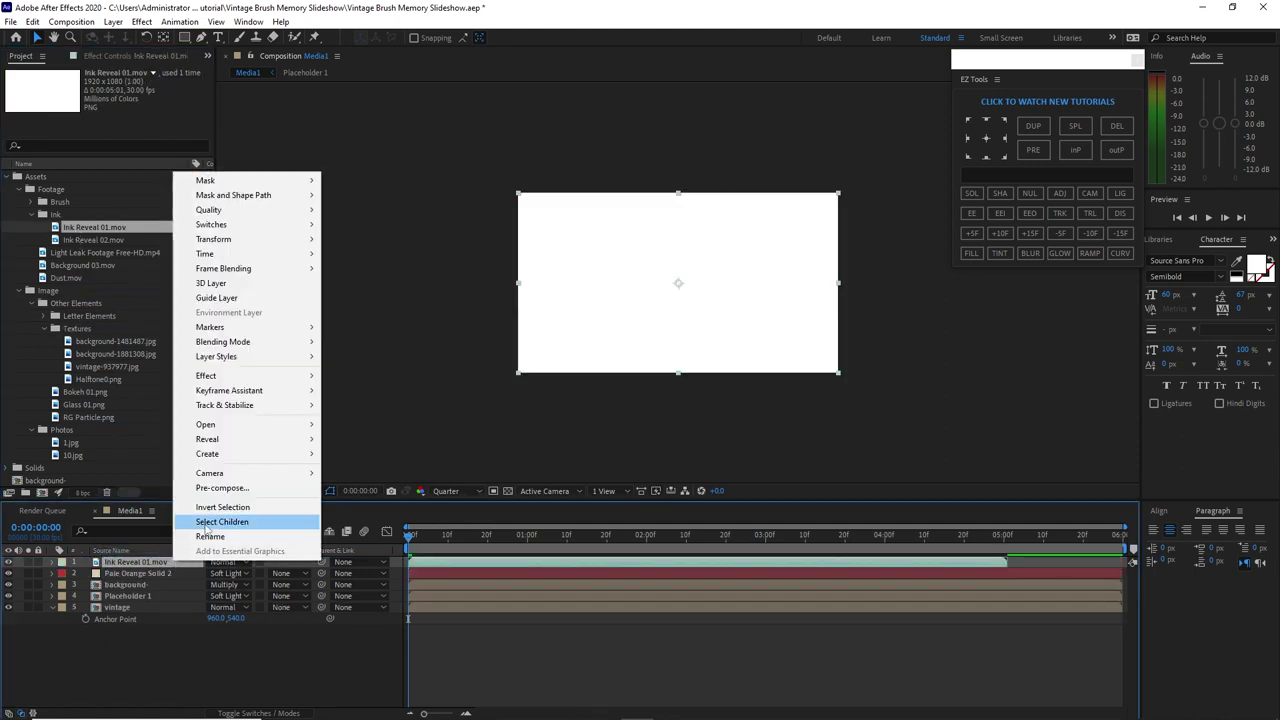
click(222, 488)
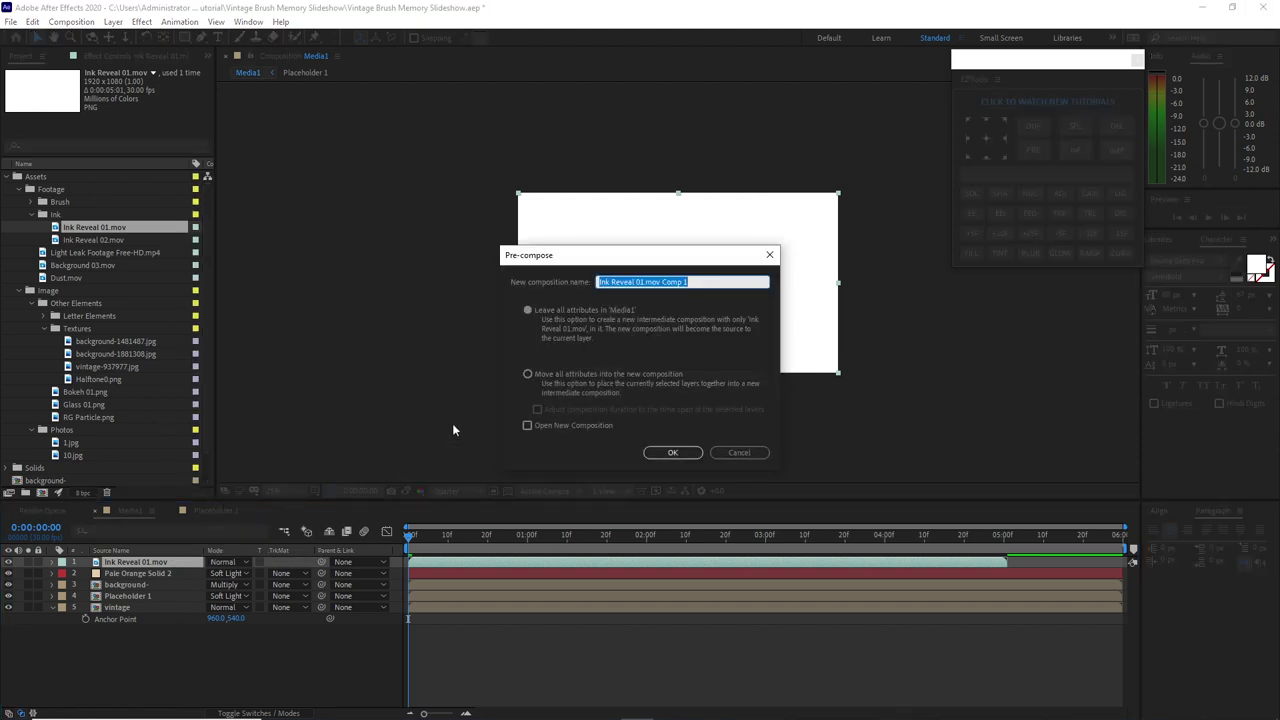
drag(643, 282, 726, 293)
key(BackSpace)
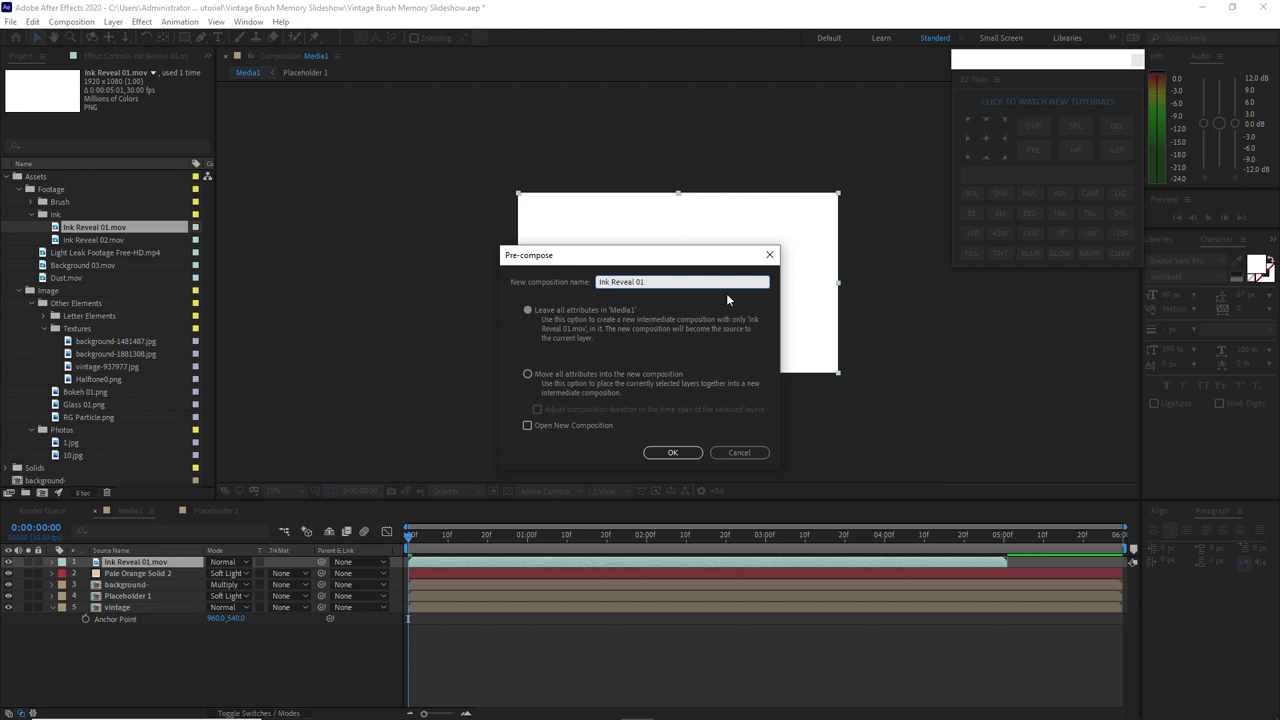
click(530, 374)
click(672, 452)
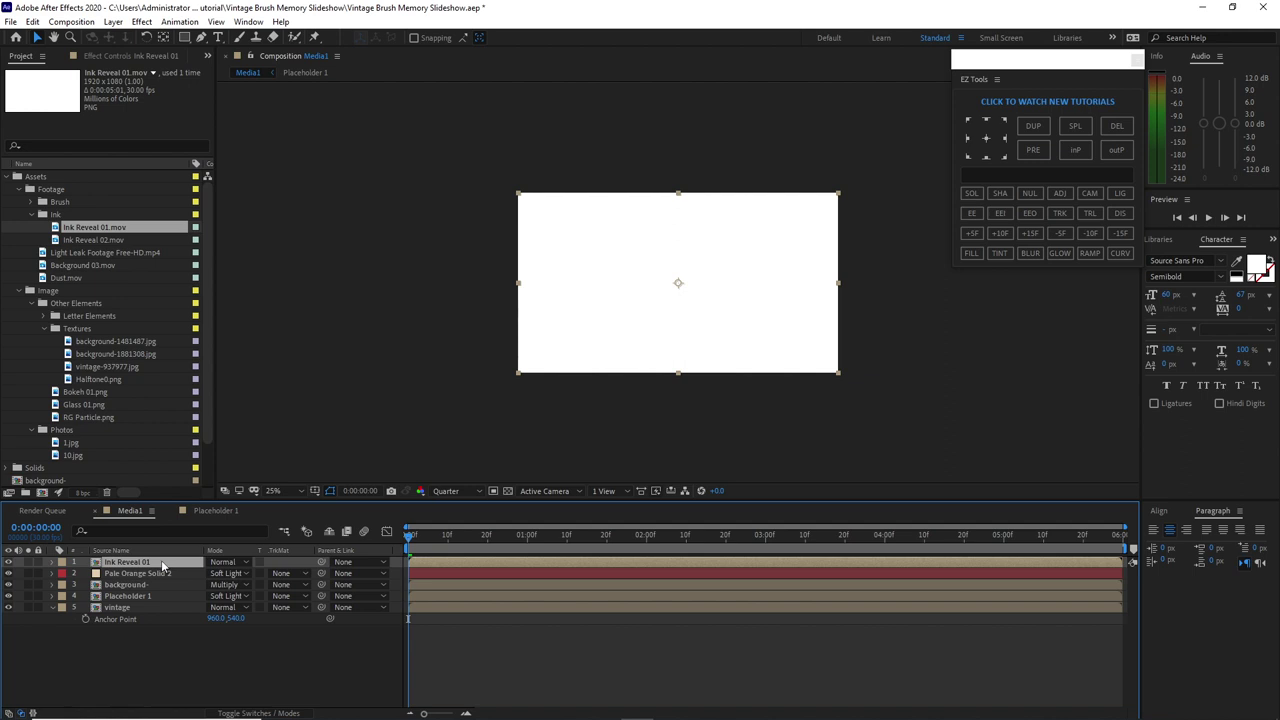
Inside the Ink Reveal 01 composition, duplicate the Ink Reveal 01.mov layer twice
double_click(161, 560)
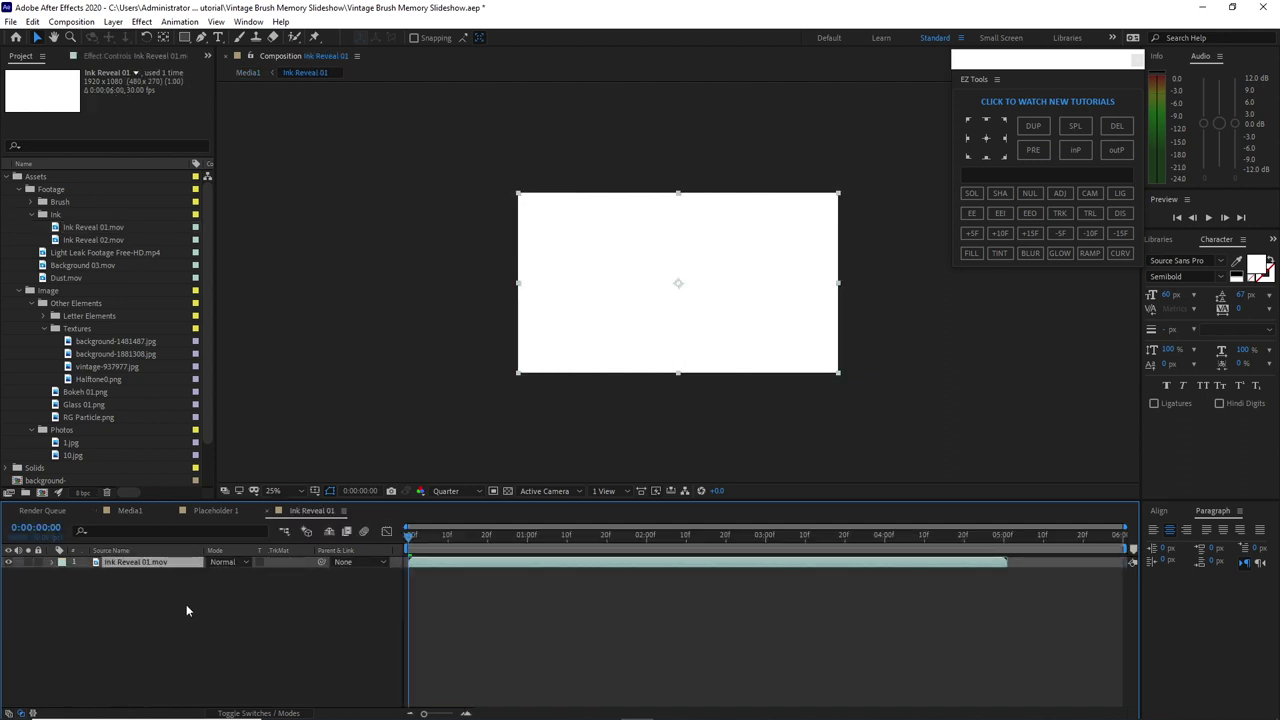
key(ctrl+d)
key(ctrl+d)
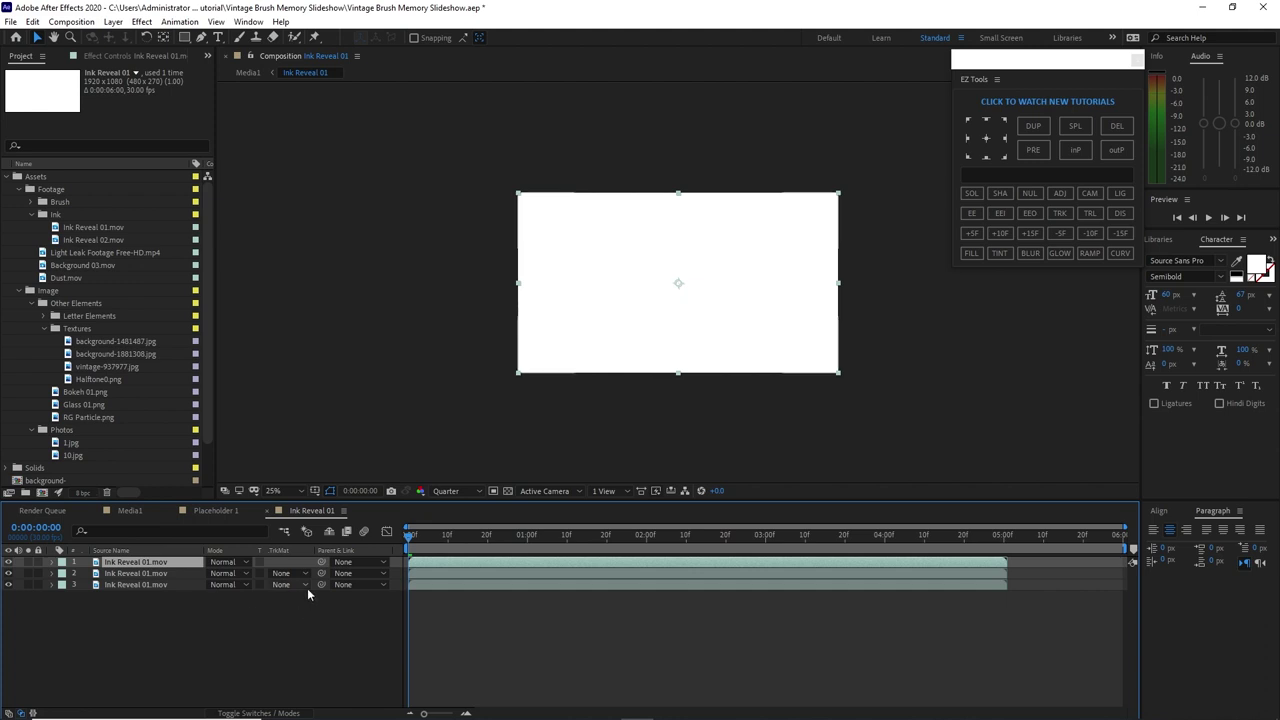
Give the bottom Ink Reveal 01.mov copy a Luma Inverted track matte and set the top copy's blending mode to Stencil Alpha
click(170, 581)
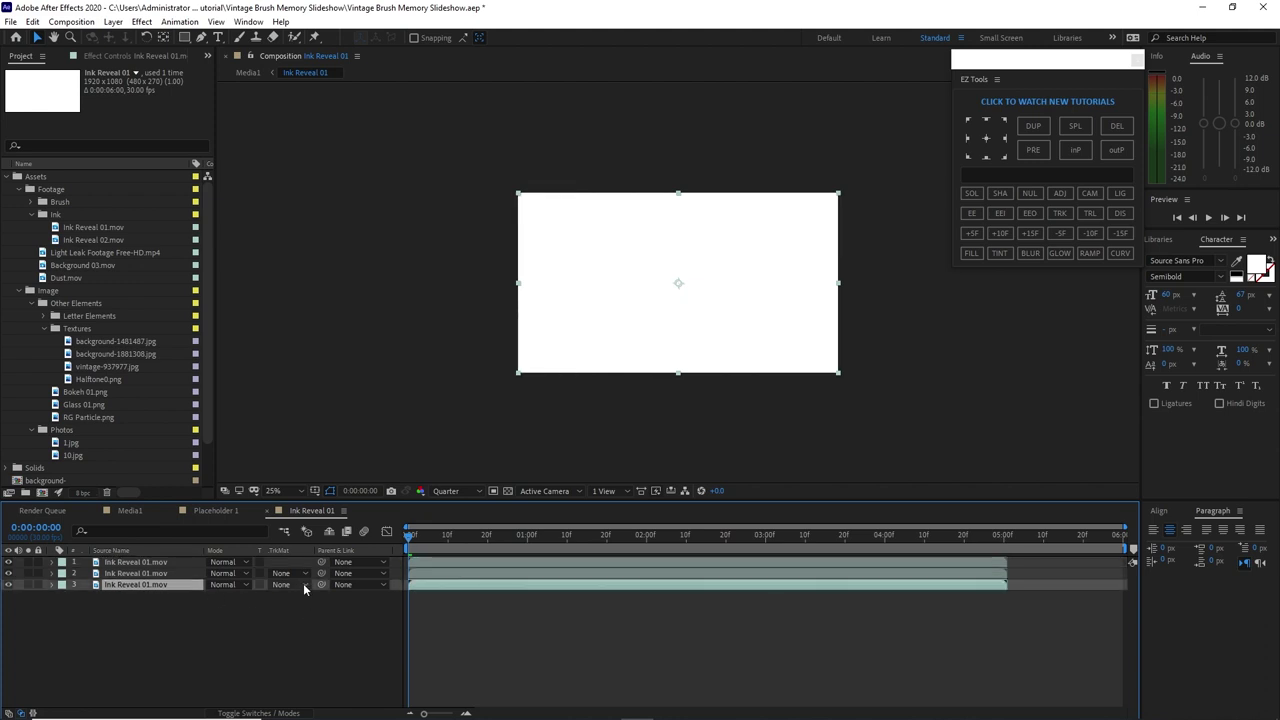
click(303, 583)
click(311, 663)
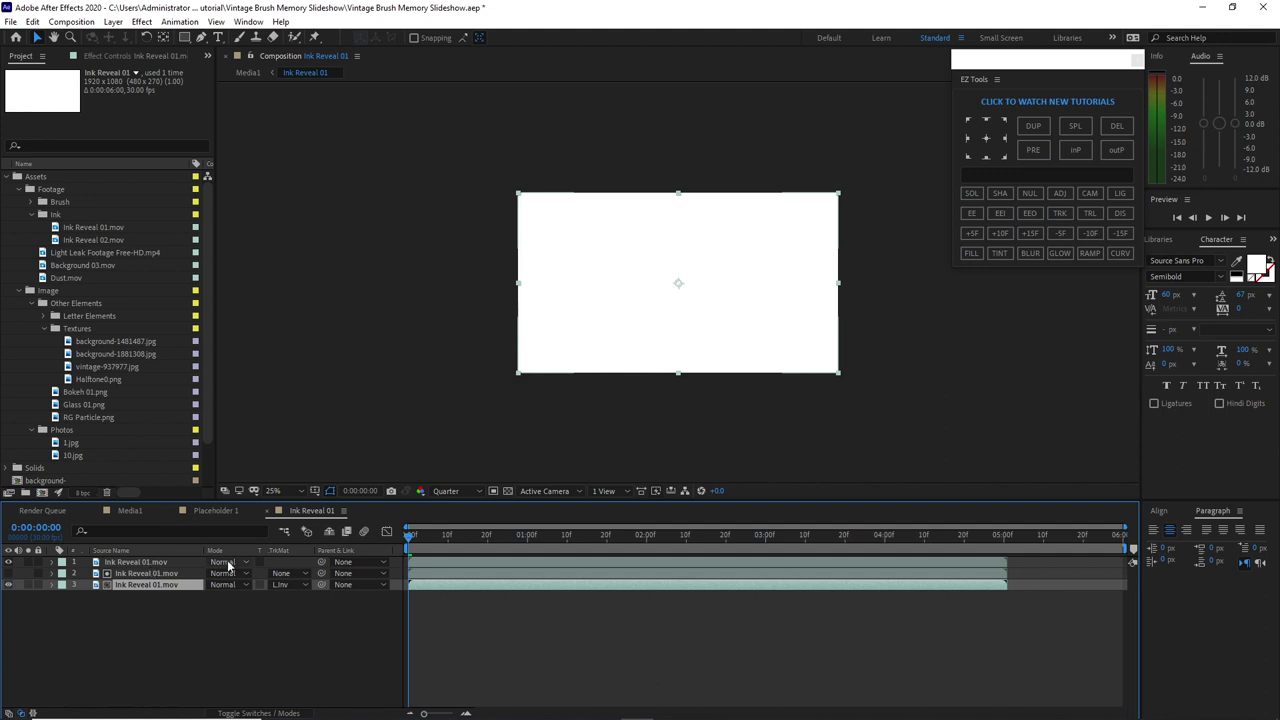
click(228, 563)
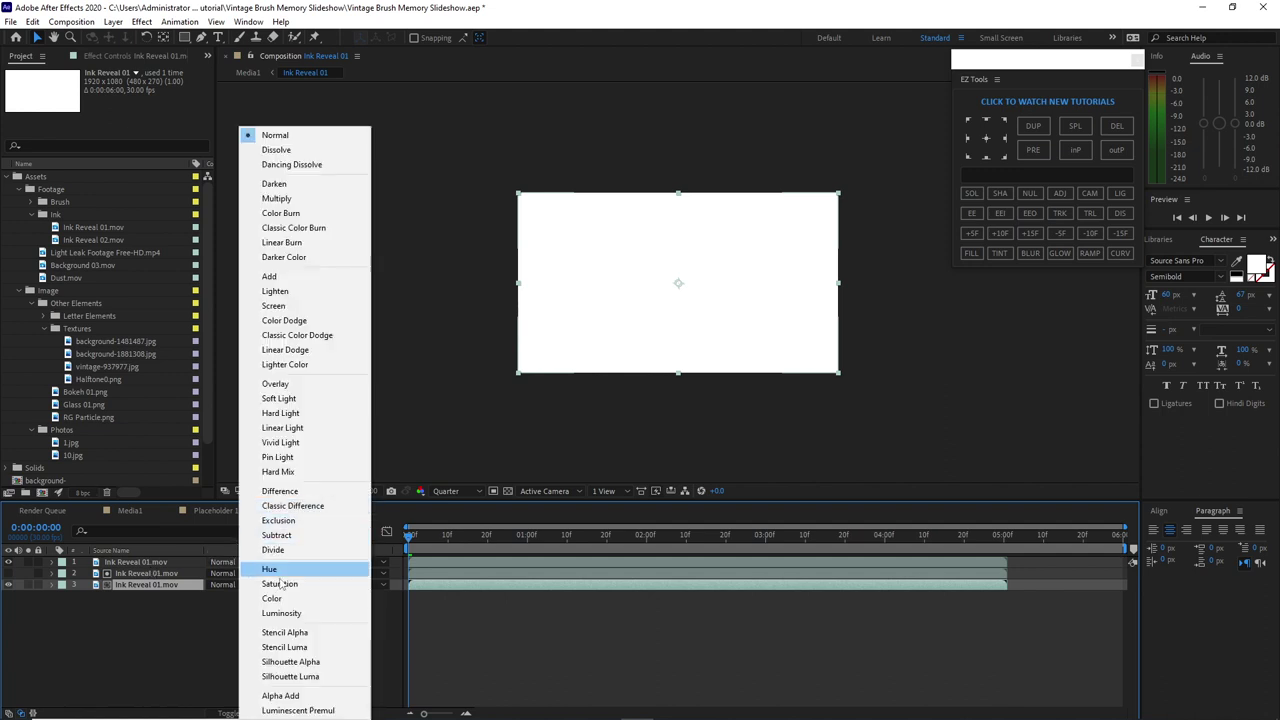
click(284, 632)
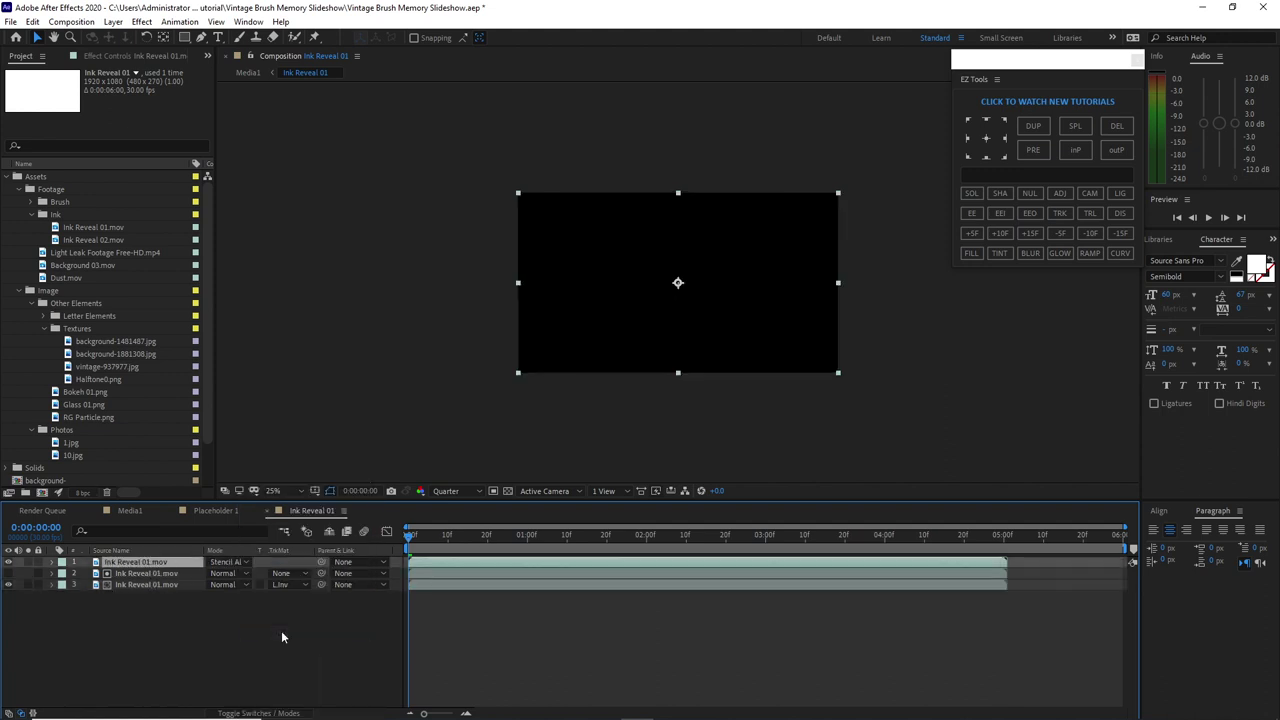
Show the transparency grid and preview the ink reveal up to 0:00:03:10
click(507, 490)
mouse_move(407, 537)
mouse_down()
mouse_move(651, 534)
mouse_move(781, 516)
mouse_up()
key(space)
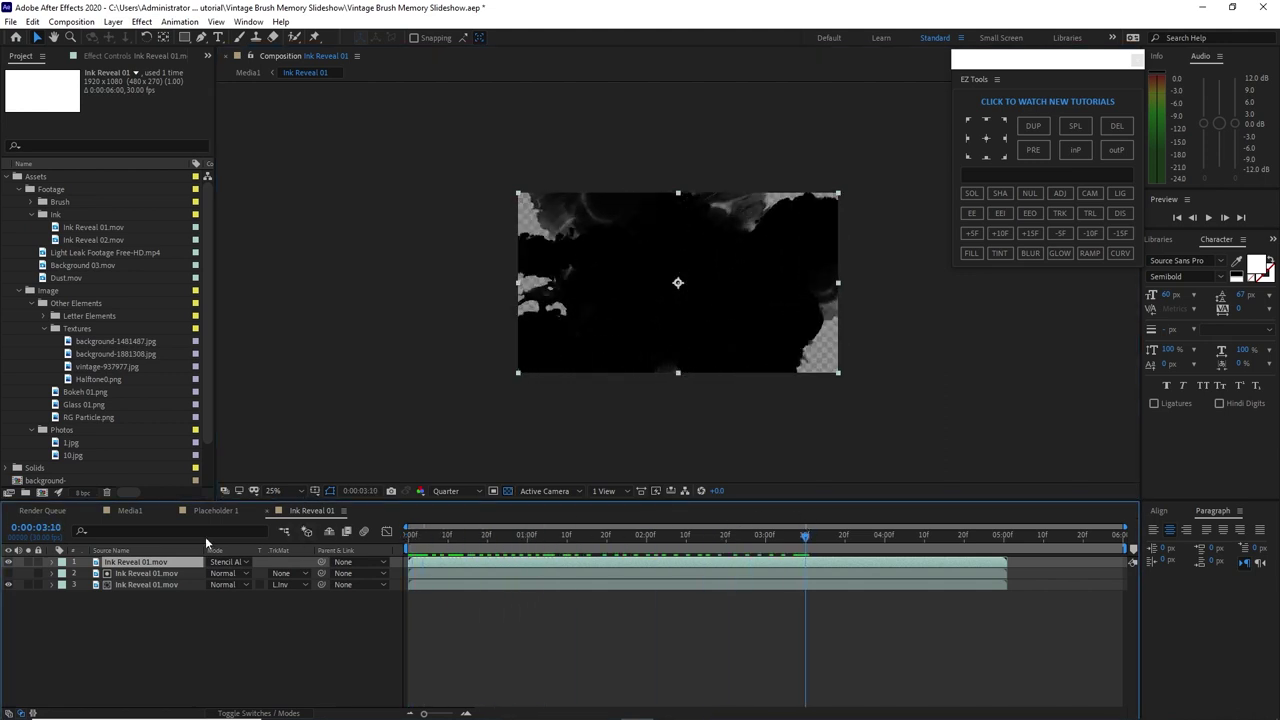
Return to Media1 and set the Ink Reveal 01 layer's blending mode to Overlay
click(130, 511)
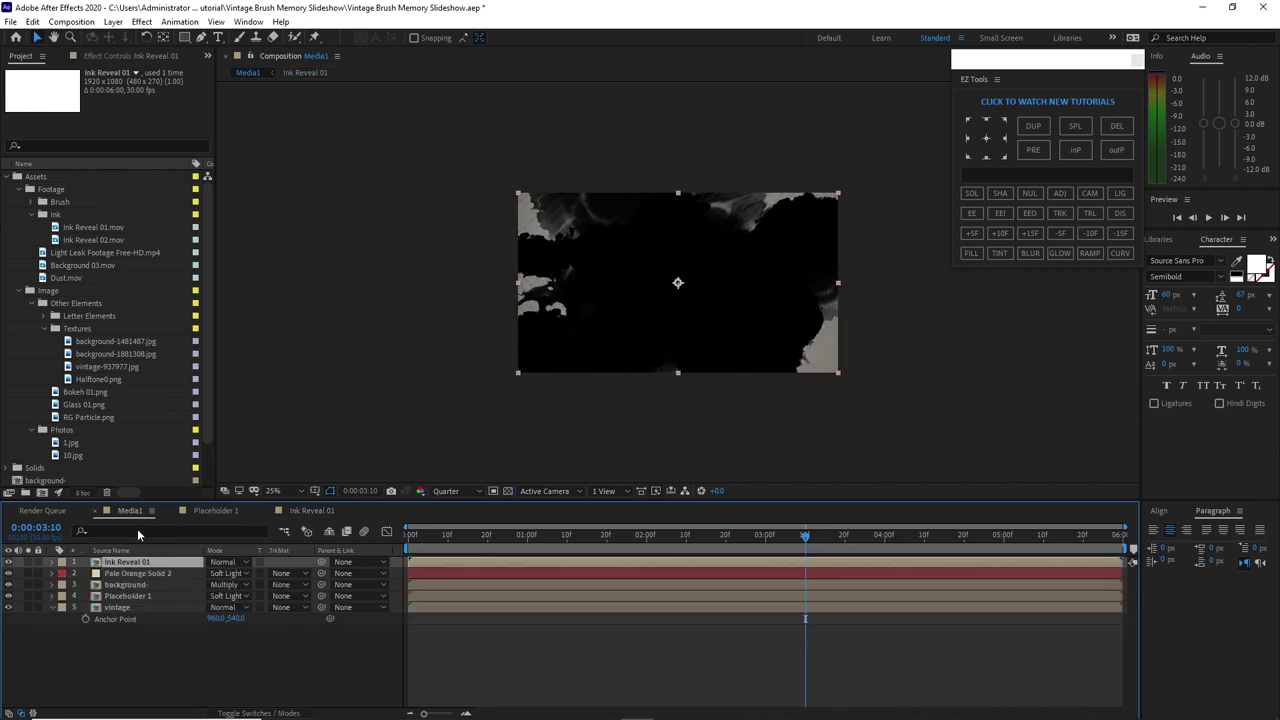
click(244, 564)
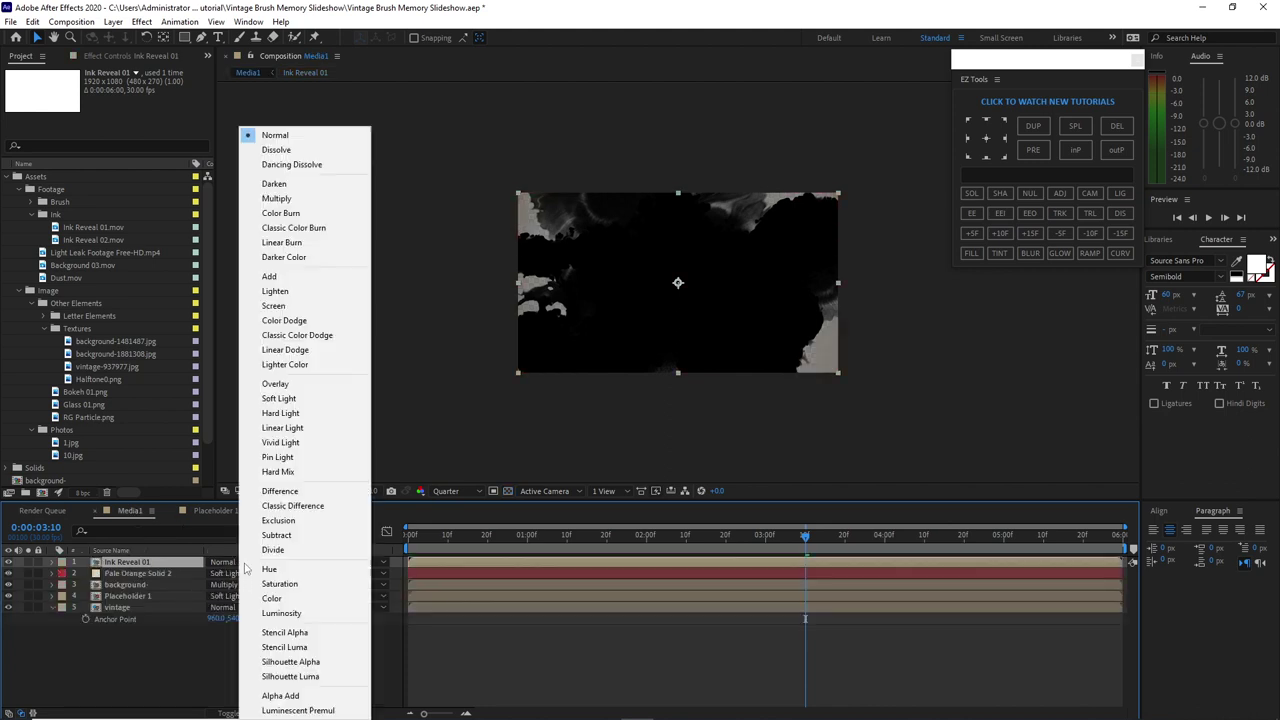
click(294, 384)
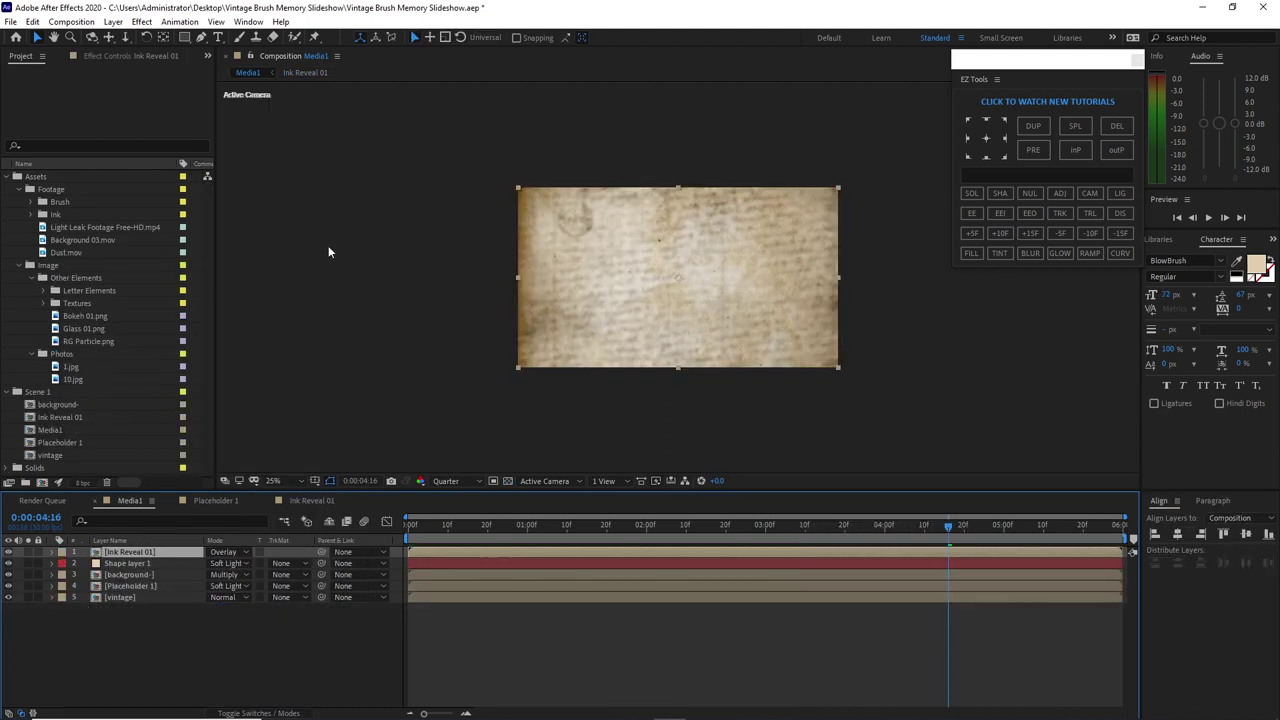
Apply the Hue/Saturation effect to the Ink Reveal 01 layer with Colorize enabled
click(141, 21)
mouse_move(196, 178)
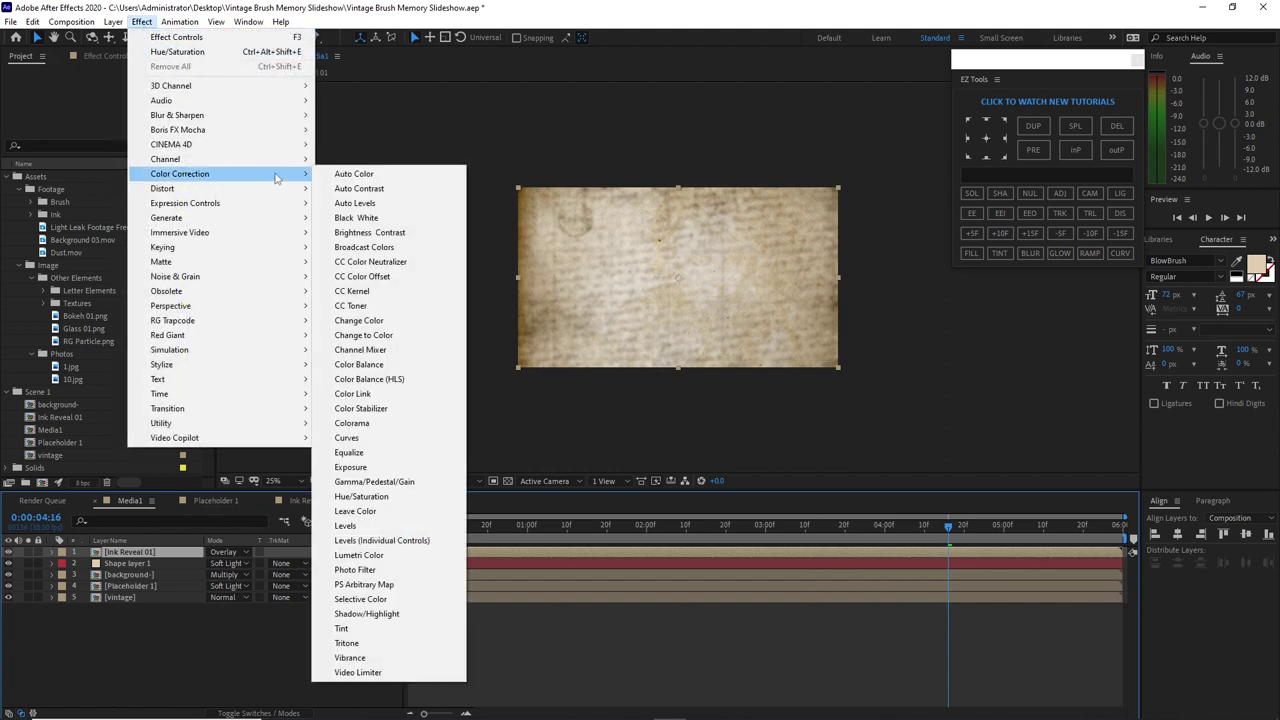
click(361, 497)
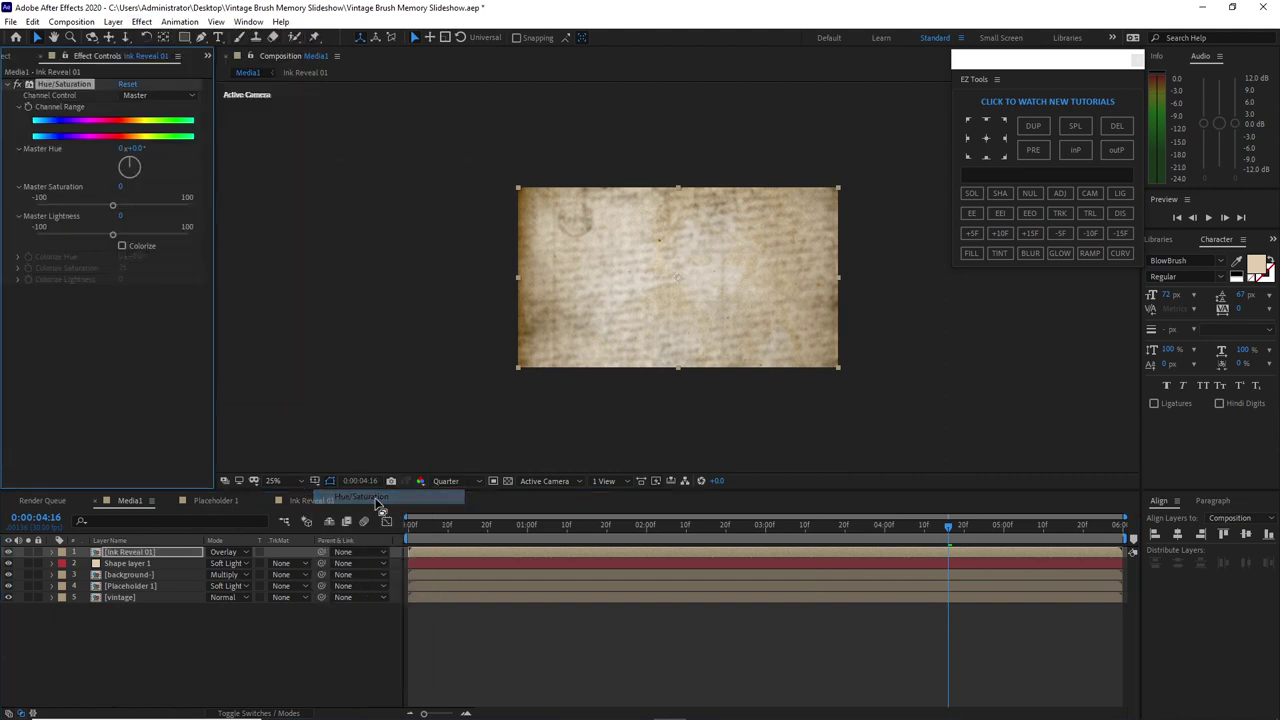
click(122, 246)
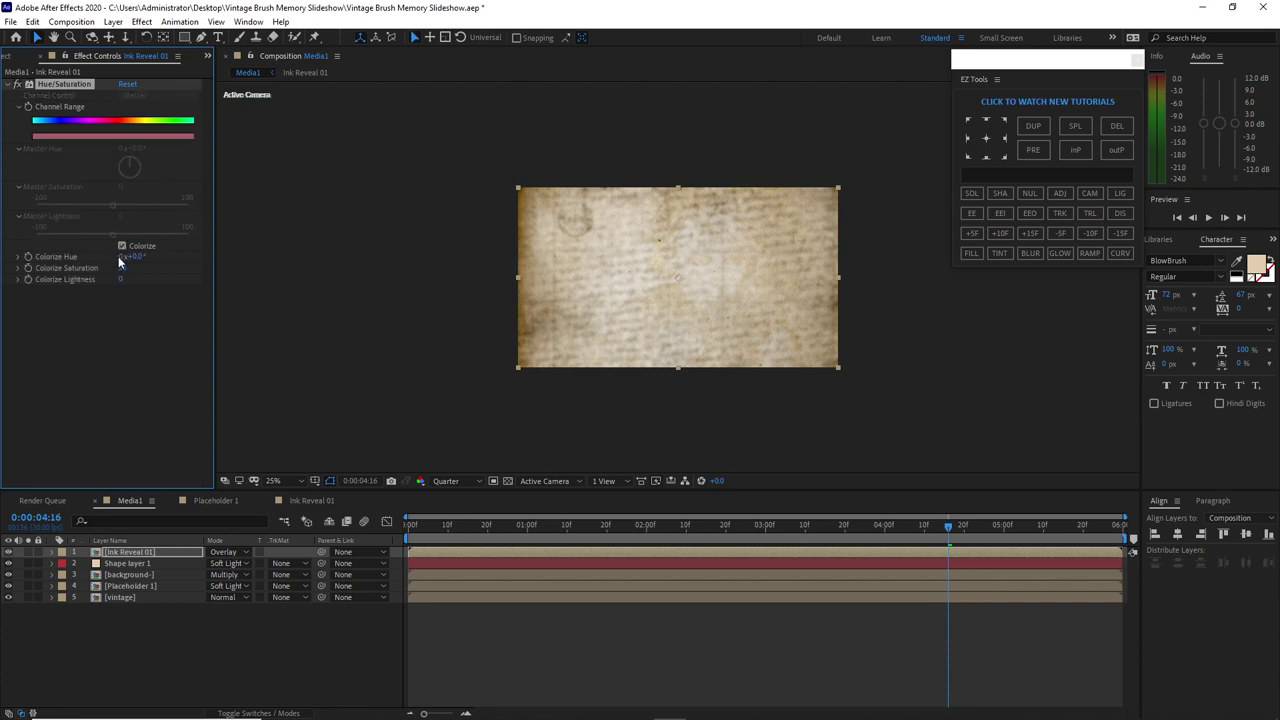
Set Colorize Hue to 2x+15.0° and Colorize Saturation to 75 on the Ink Reveal 01 layer, and adjust Colorize Lightness
click(121, 257)
text(2)
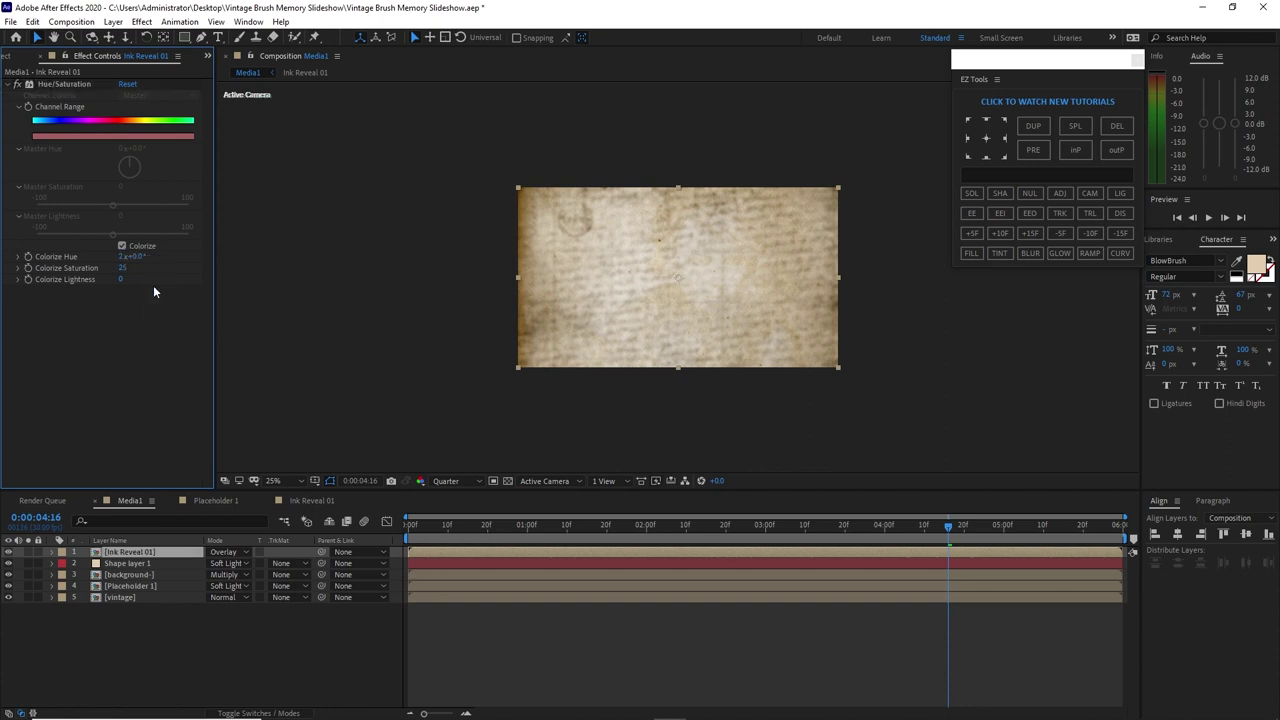
key(Tab)
key(Tab)
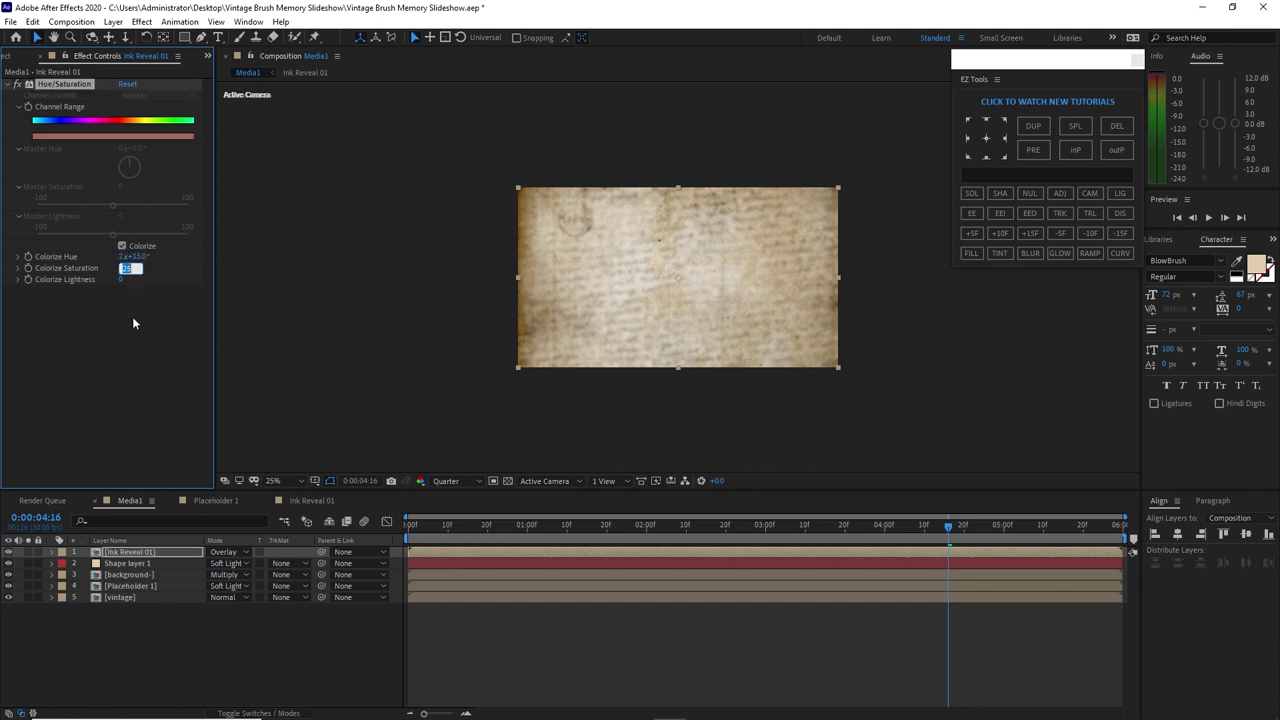
text(75)
key(Tab)
text(1)
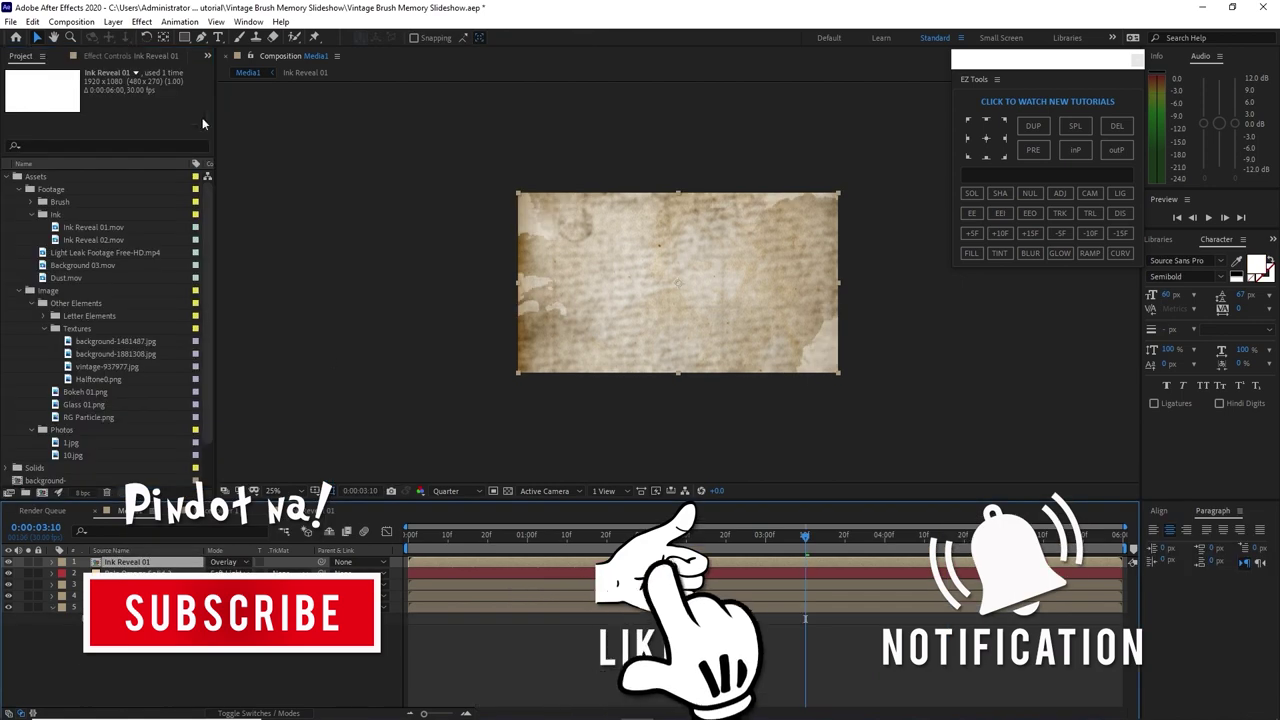
Add a 1920 x 1080 white solid (FFFFFF) at the top of the Media1 layer stack
click(113, 21)
mouse_move(125, 40)
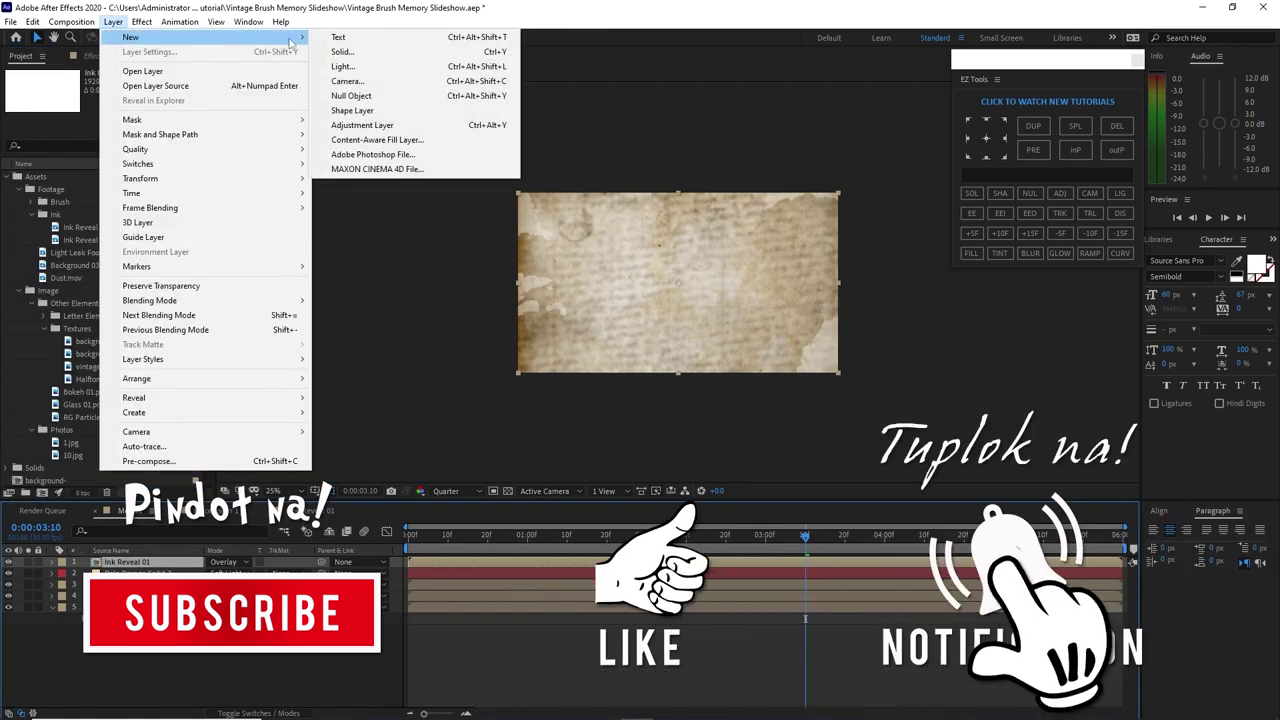
click(335, 51)
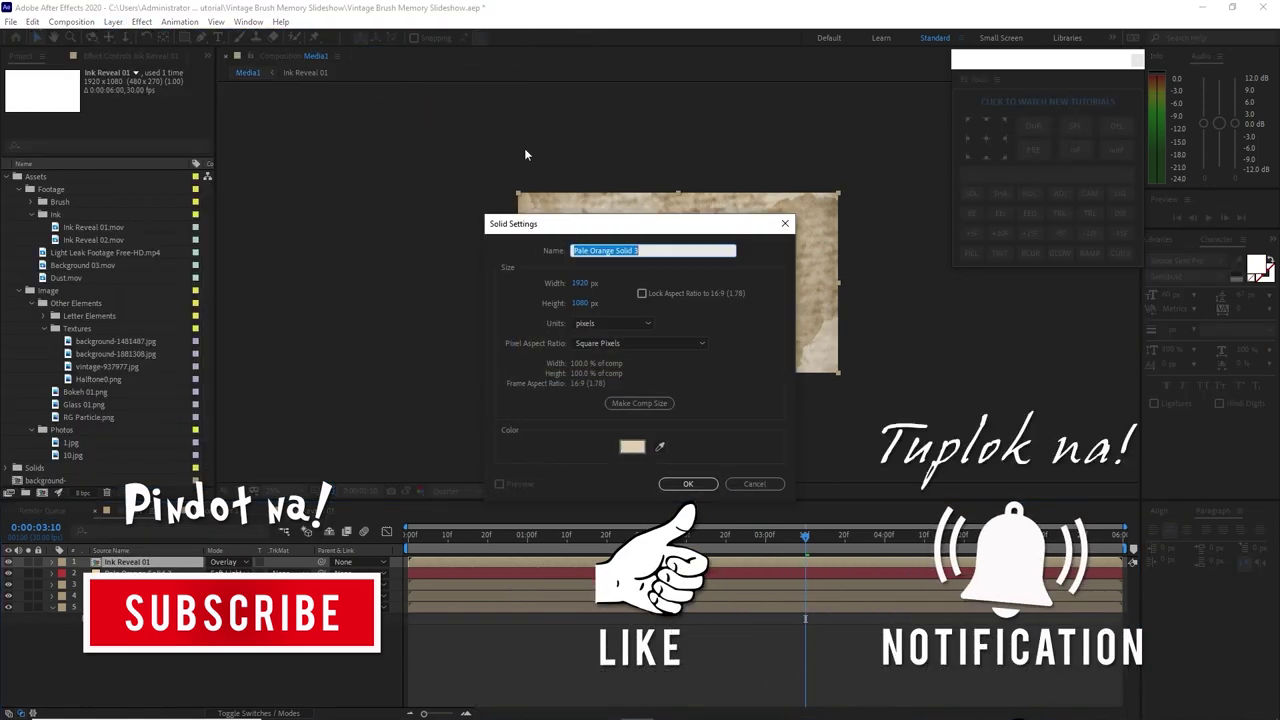
click(632, 446)
click(242, 125)
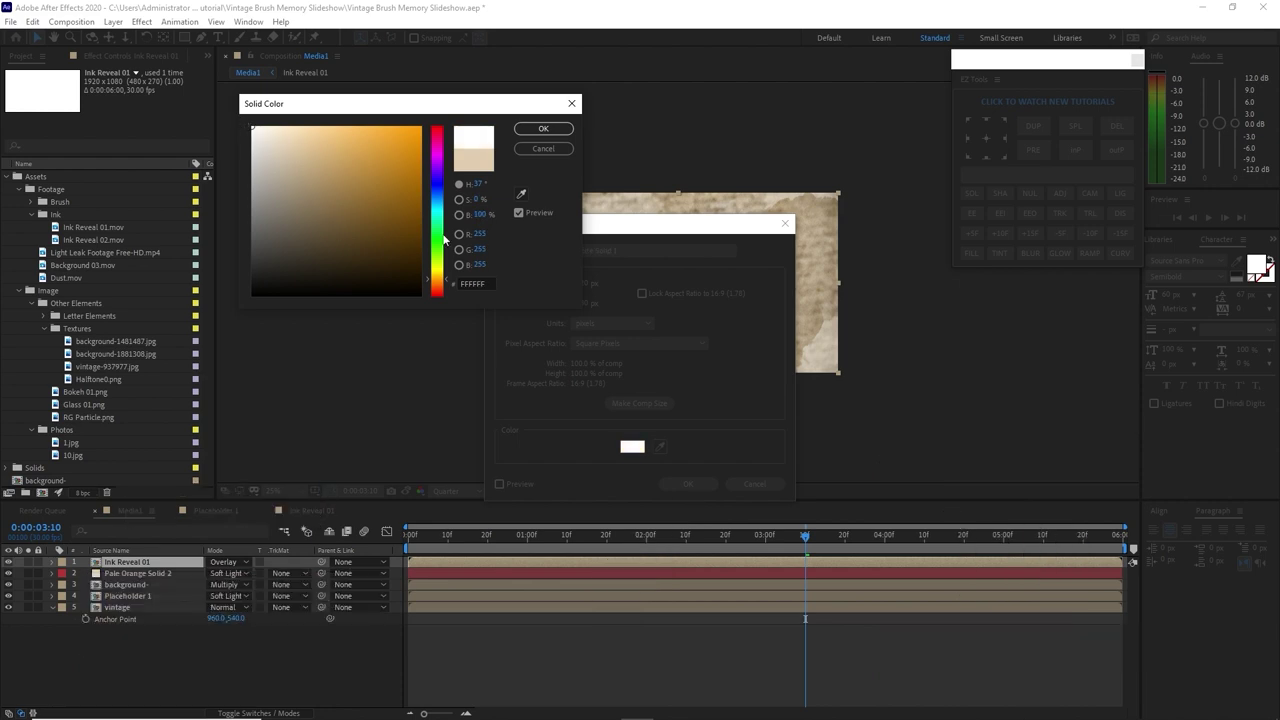
click(528, 132)
click(678, 482)
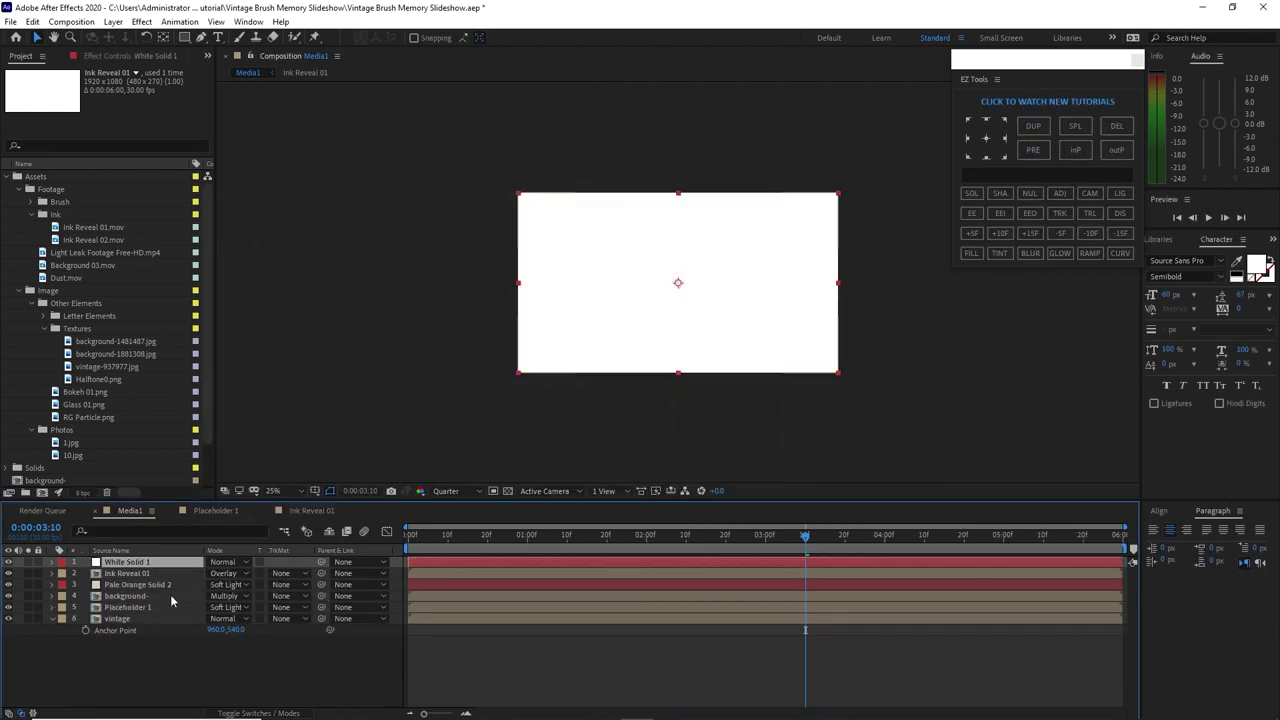
Duplicate the Ink Reveal 01 layer, place the copy above White Solid 1, and set its blending mode to Normal
click(160, 575)
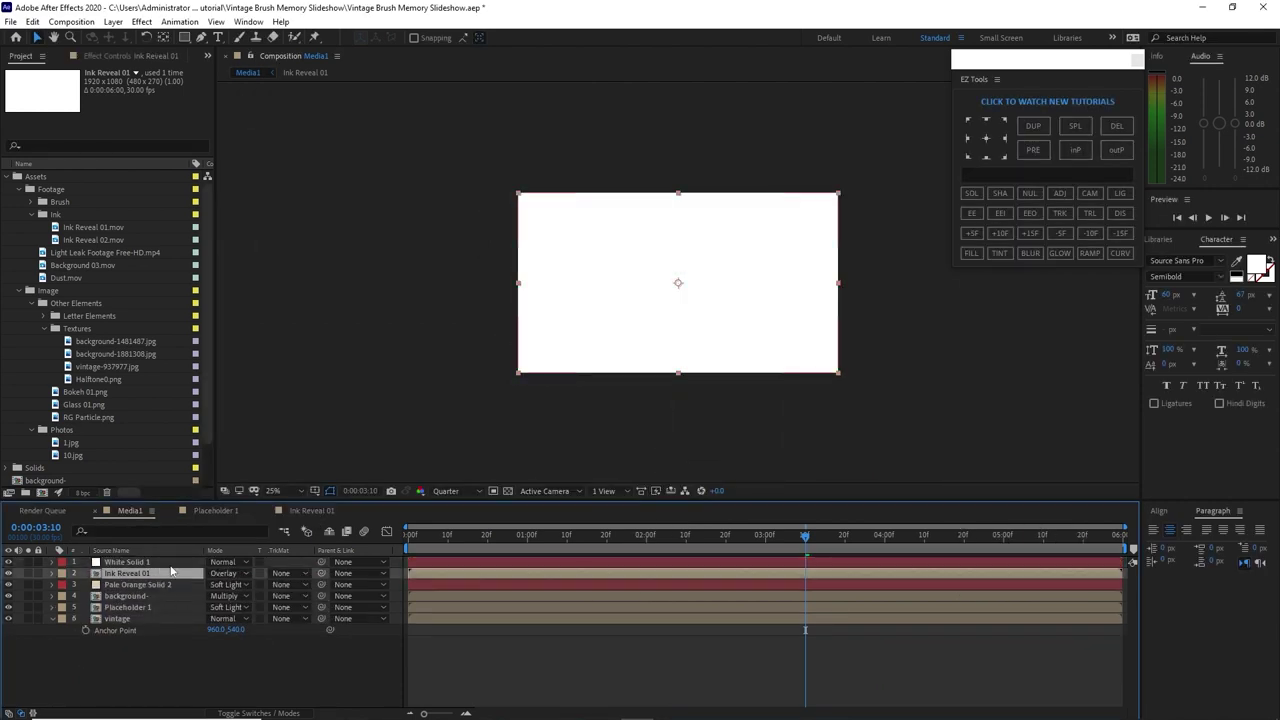
key(ctrl+d)
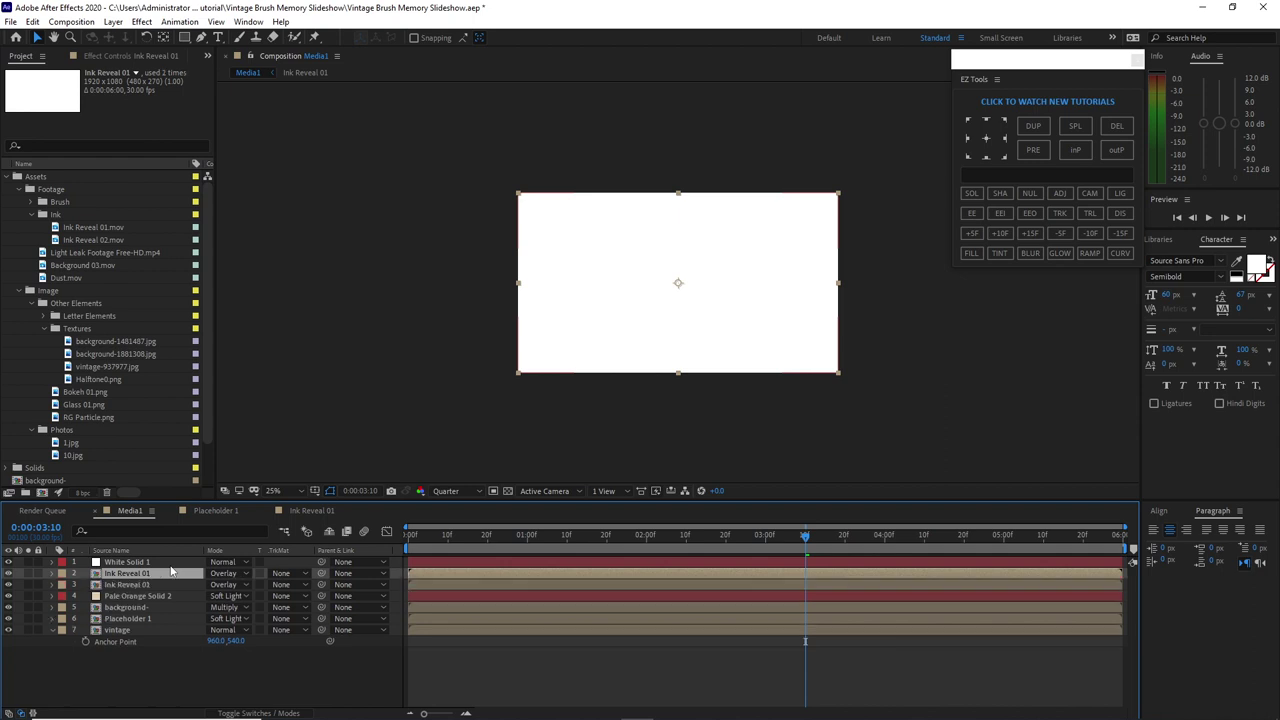
drag(122, 576, 118, 560)
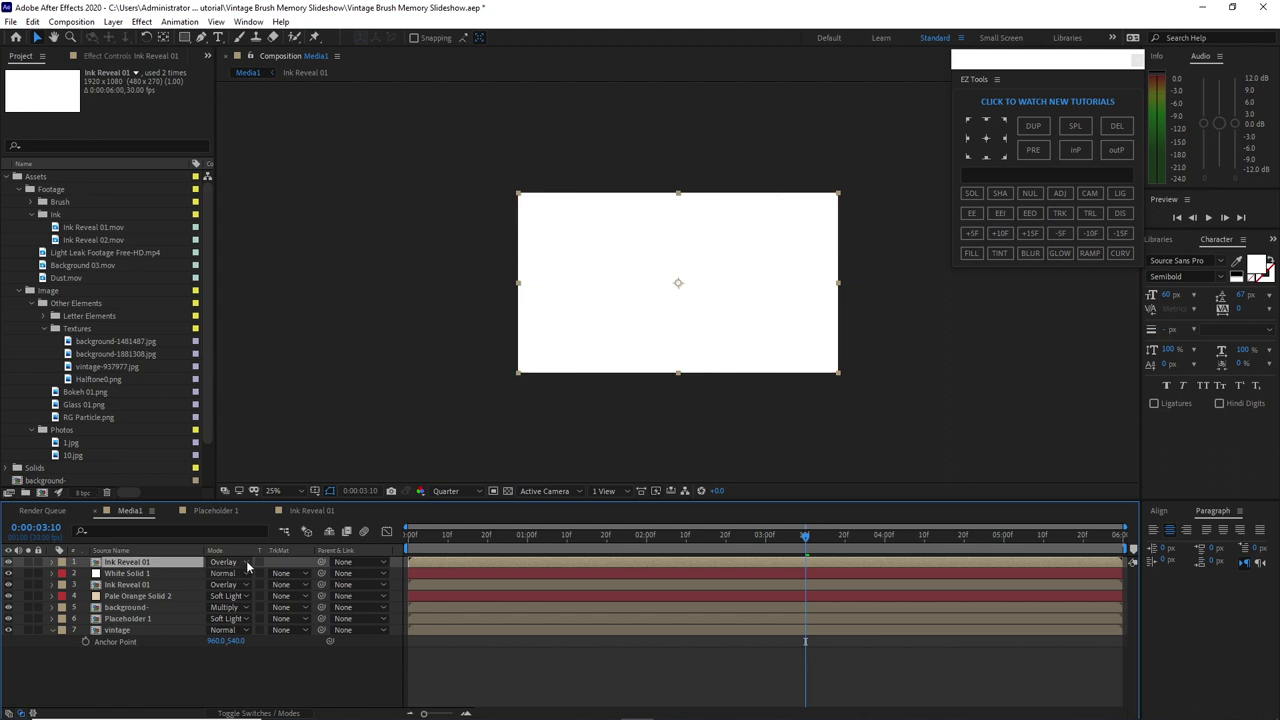
click(223, 562)
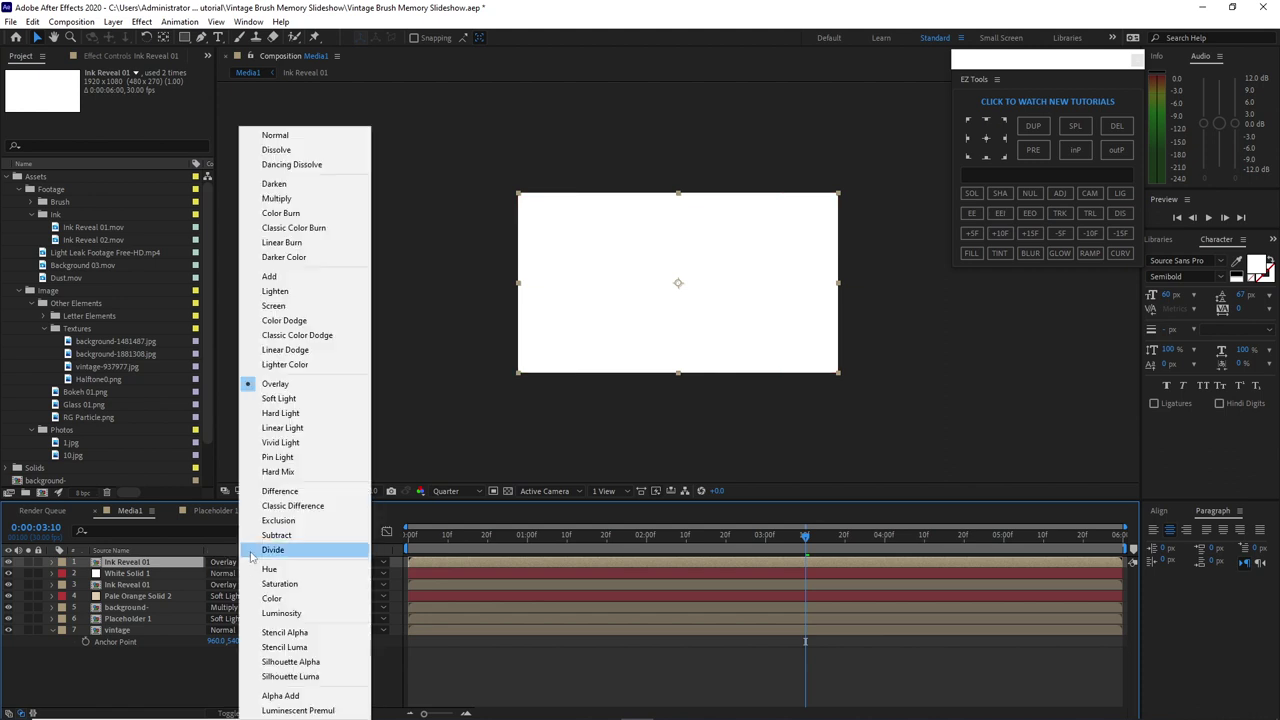
click(280, 135)
Set the White Solid 1 layer's opacity to 50%
click(127, 574)
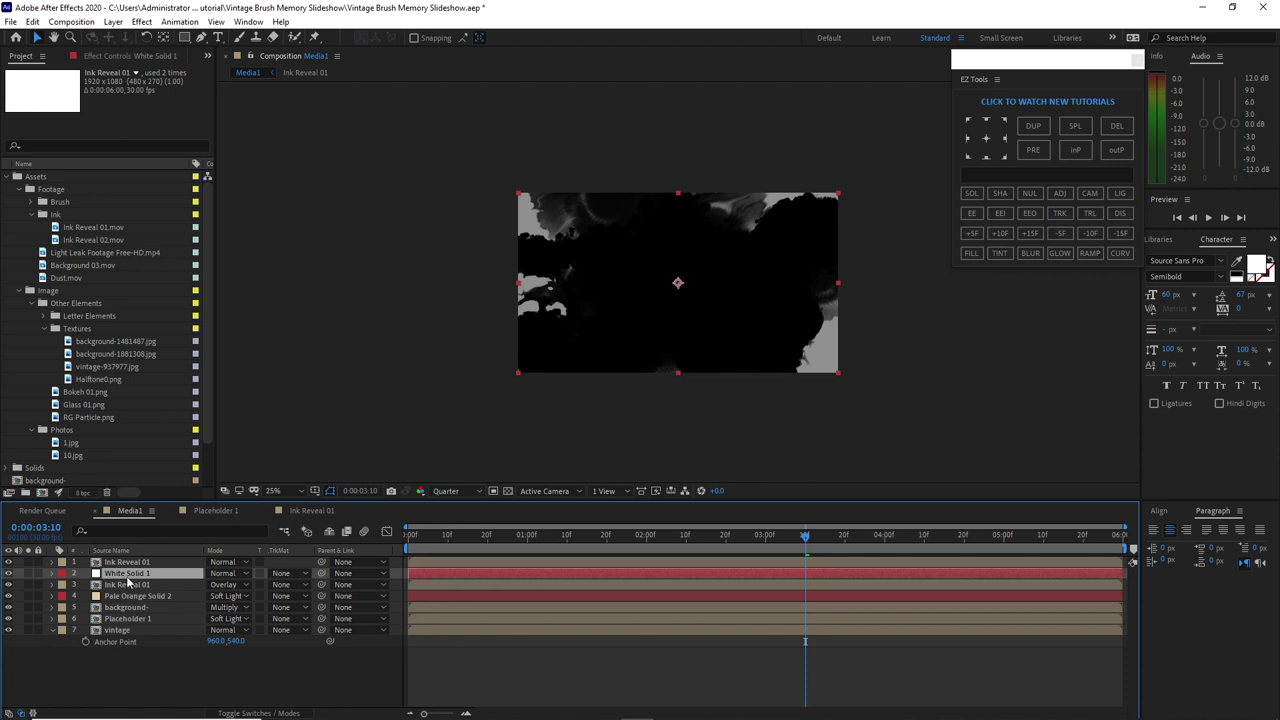
key(t)
click(217, 584)
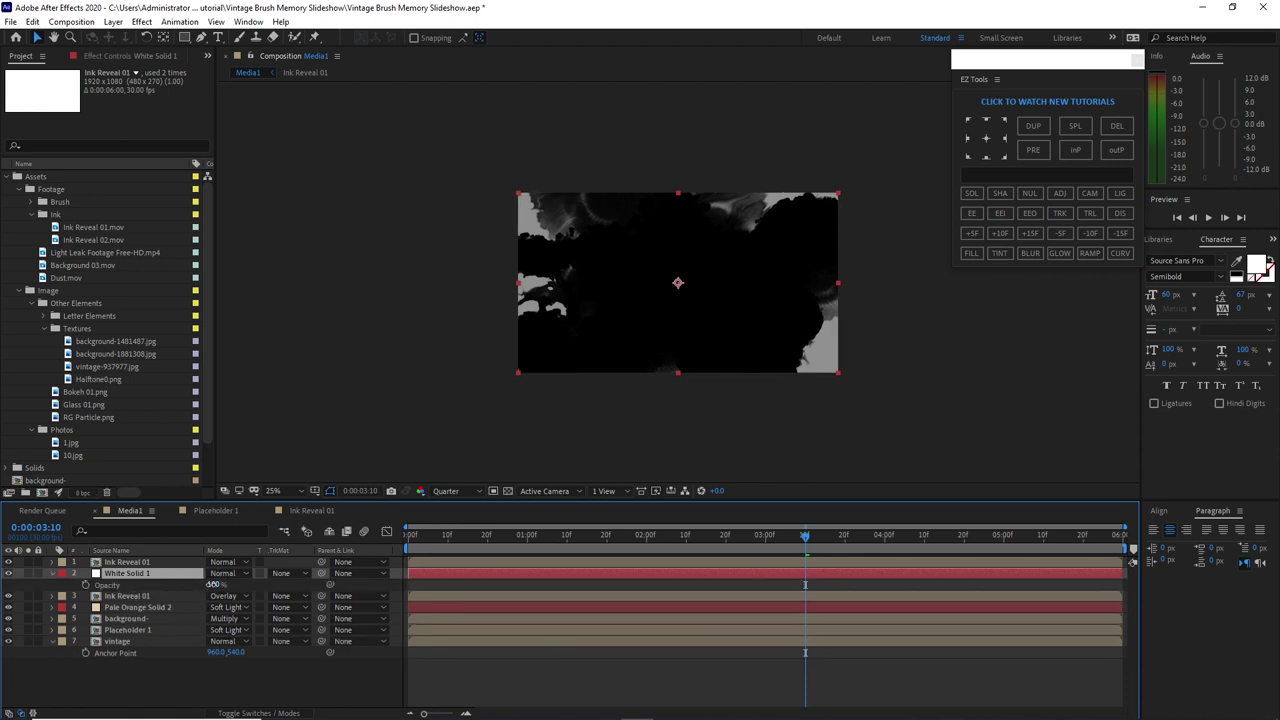
text(50)
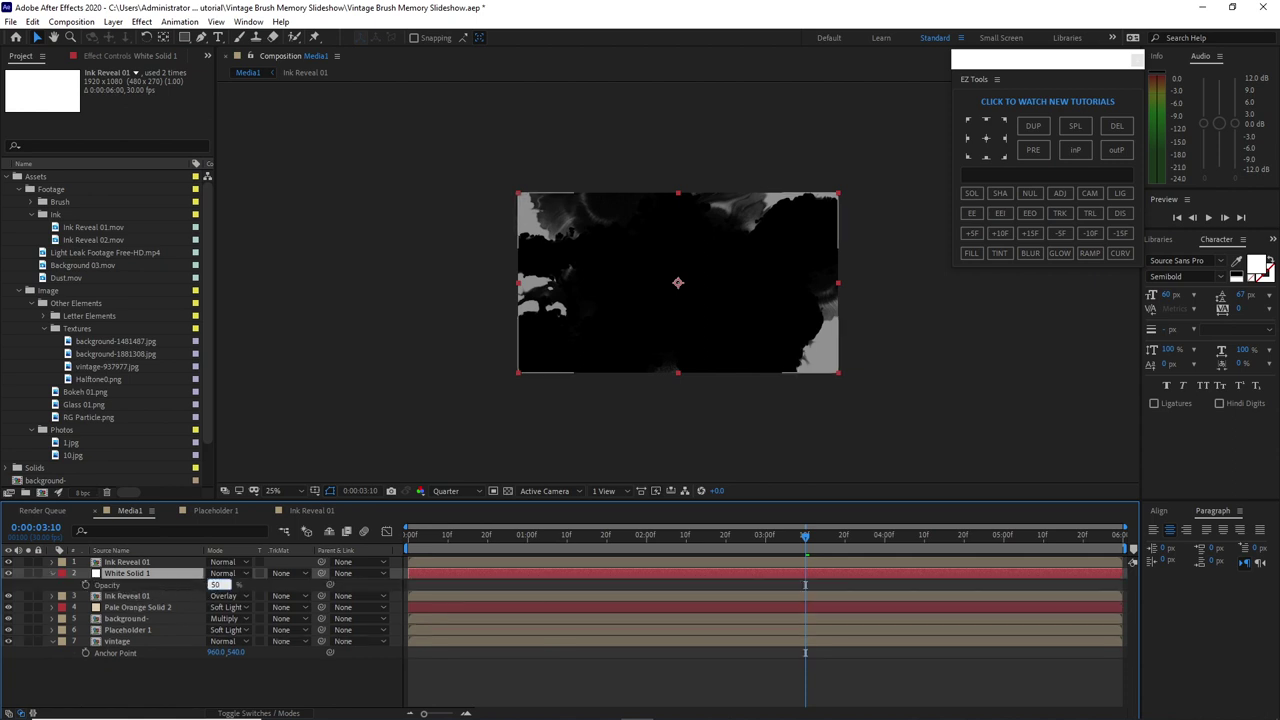
Give White Solid 1 a luma matte from Ink Reveal 01, and set that matte layer's blending mode to Soft Light
click(303, 572)
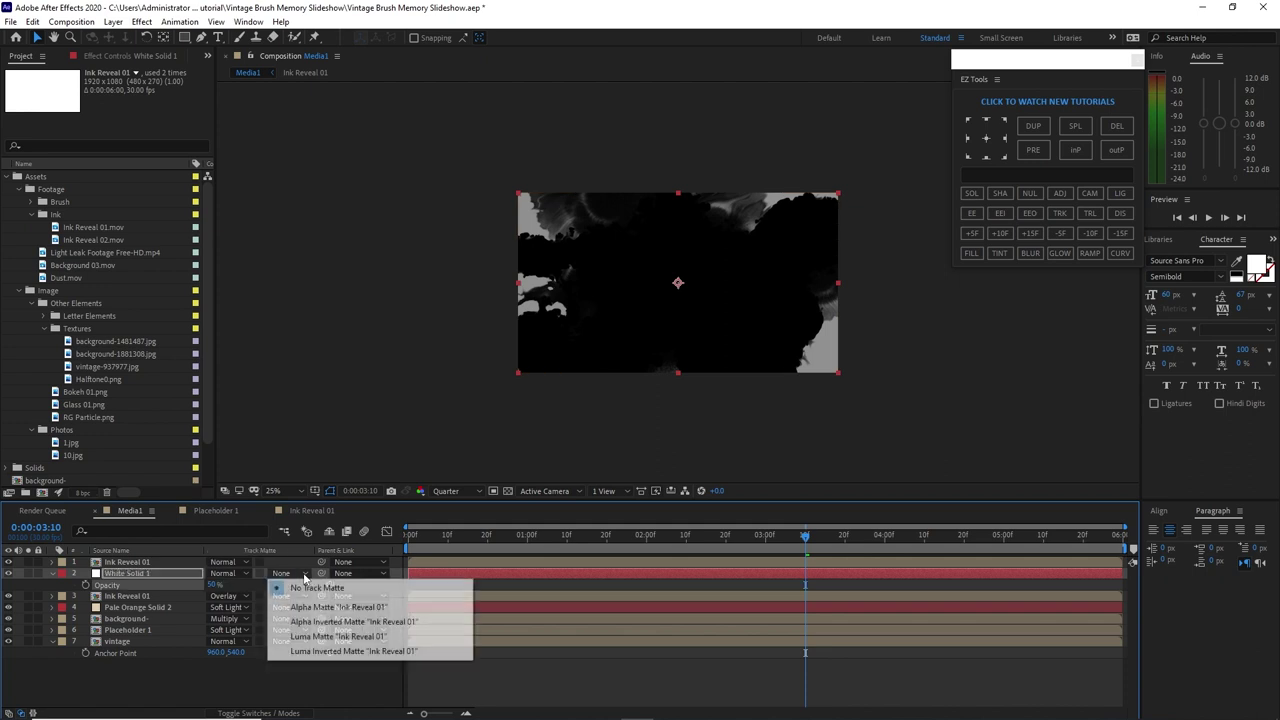
click(305, 637)
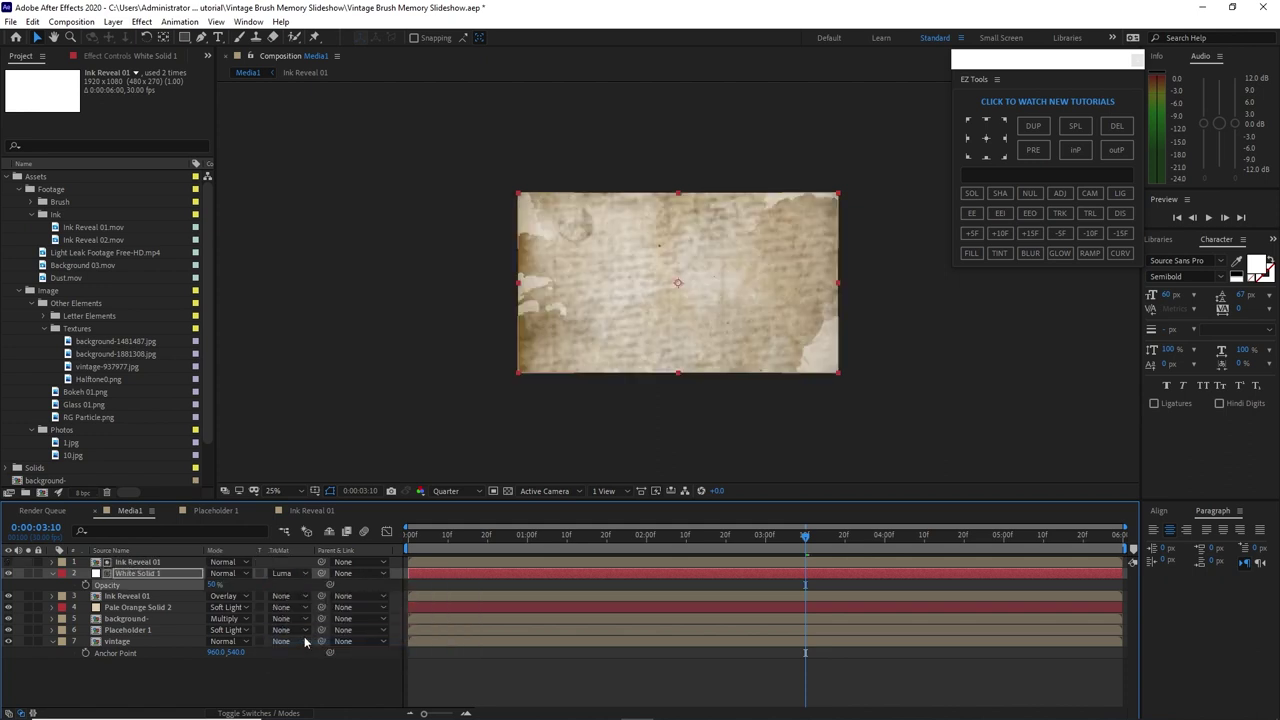
click(248, 573)
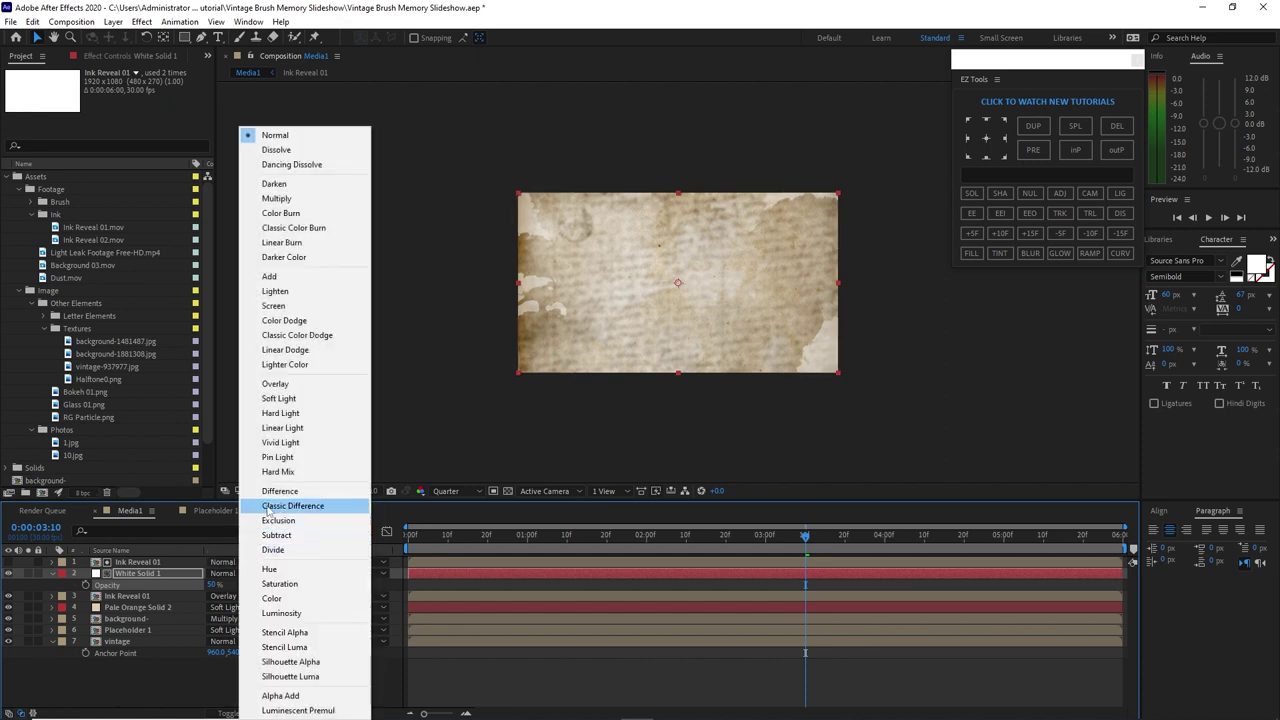
click(278, 398)
Add RG Brush 01.mov from the Brush footage at the top of Media1 and pre-compose it as RG Brush 01
click(31, 202)
click(92, 215)
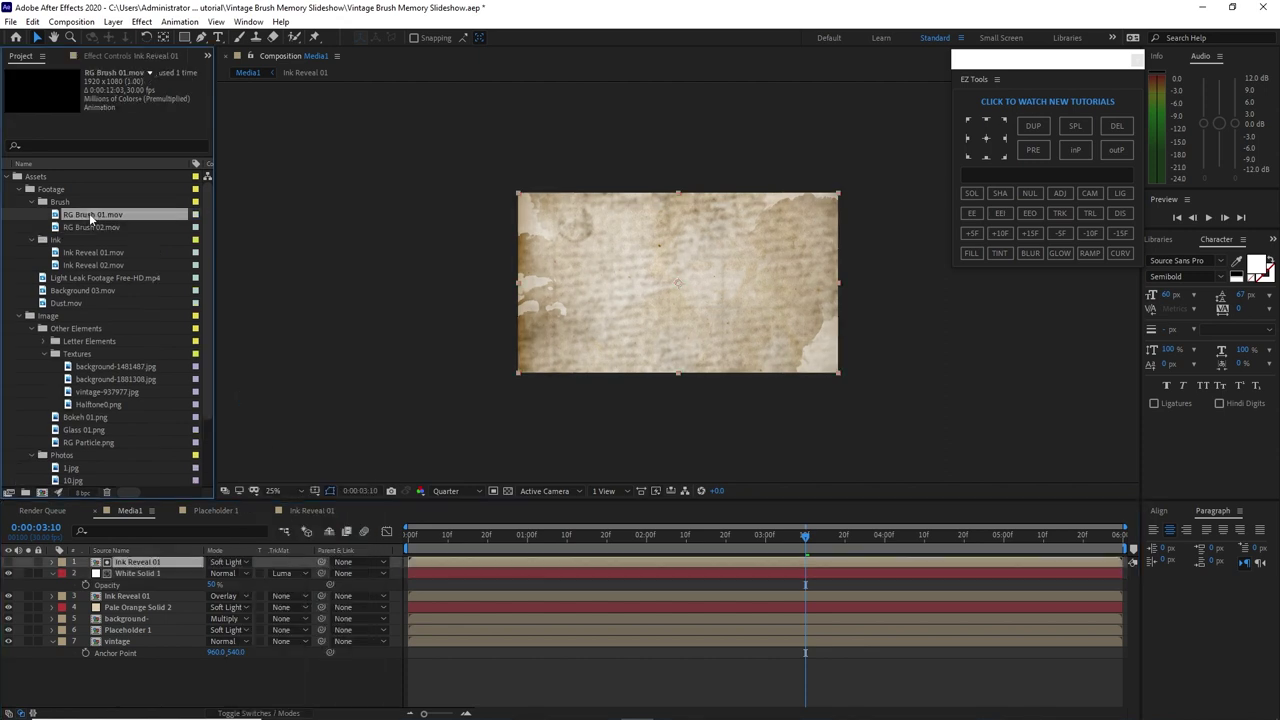
mouse_move(90, 218)
mouse_down()
mouse_move(120, 545)
mouse_move(139, 566)
mouse_up()
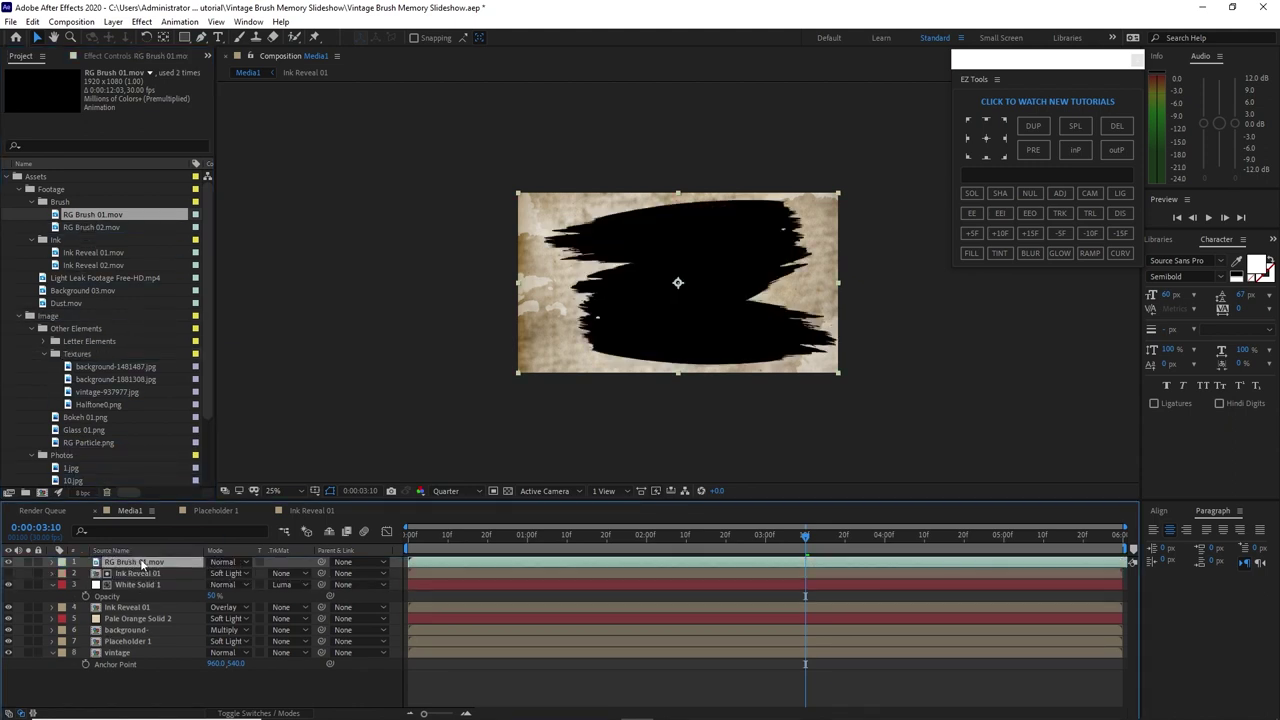
right_click(140, 566)
click(165, 486)
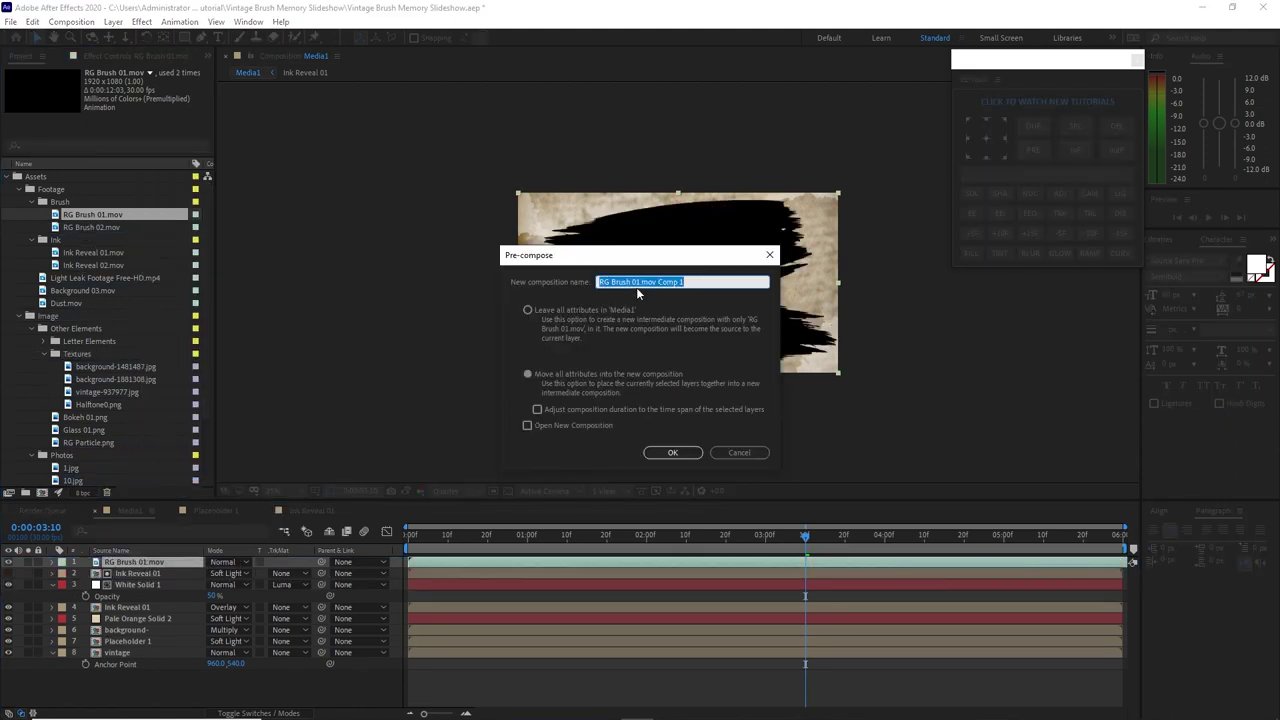
drag(641, 283, 696, 294)
click(672, 453)
Apply the Tint effect to the RG Brush 01 layer
click(141, 21)
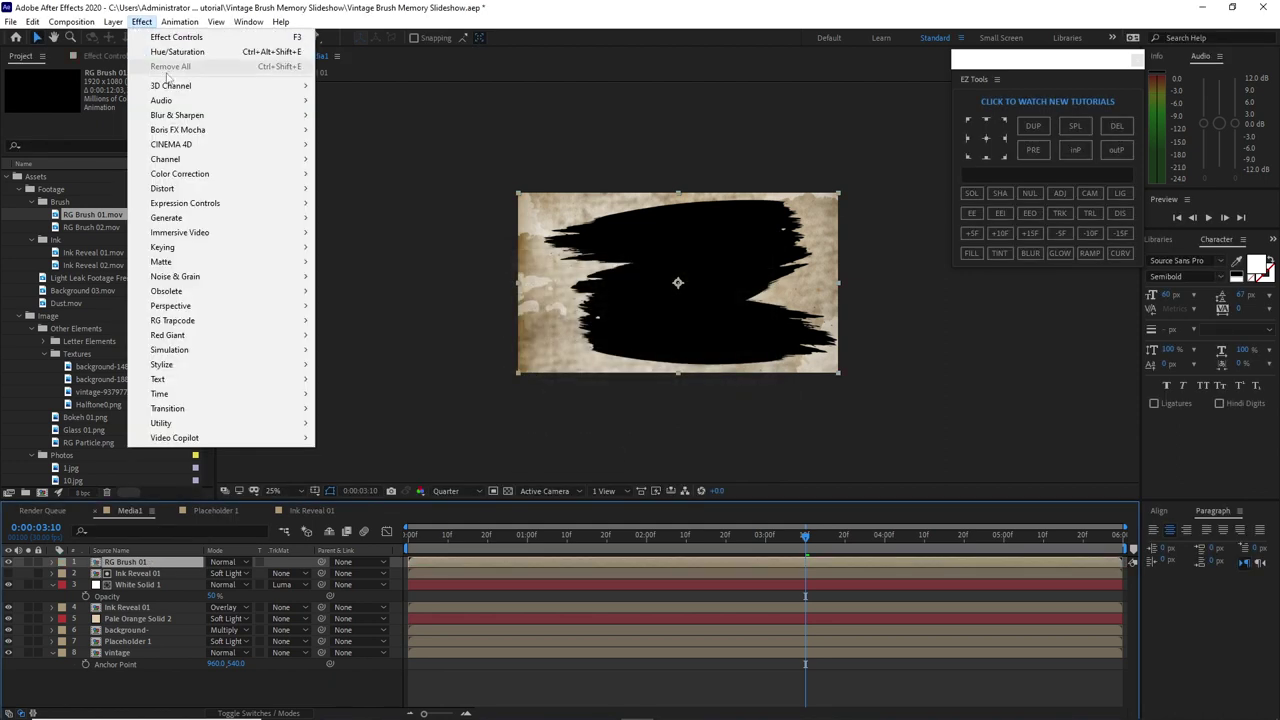
mouse_move(218, 174)
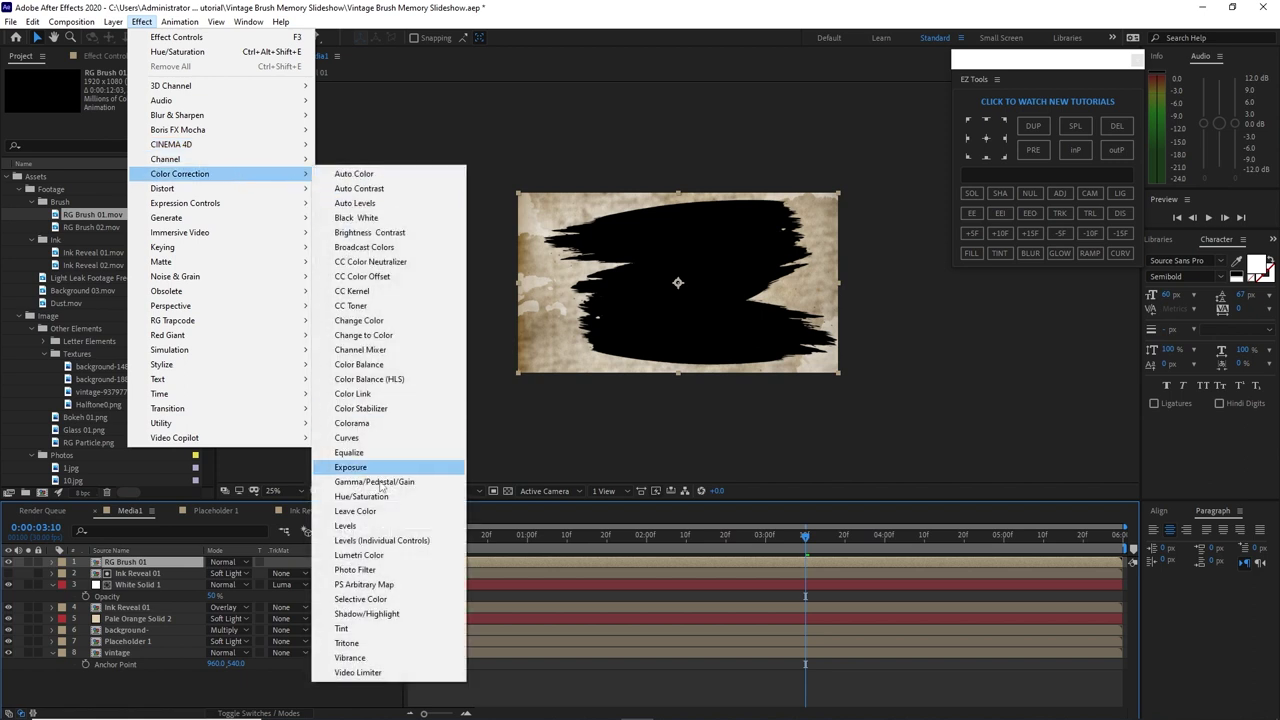
click(385, 630)
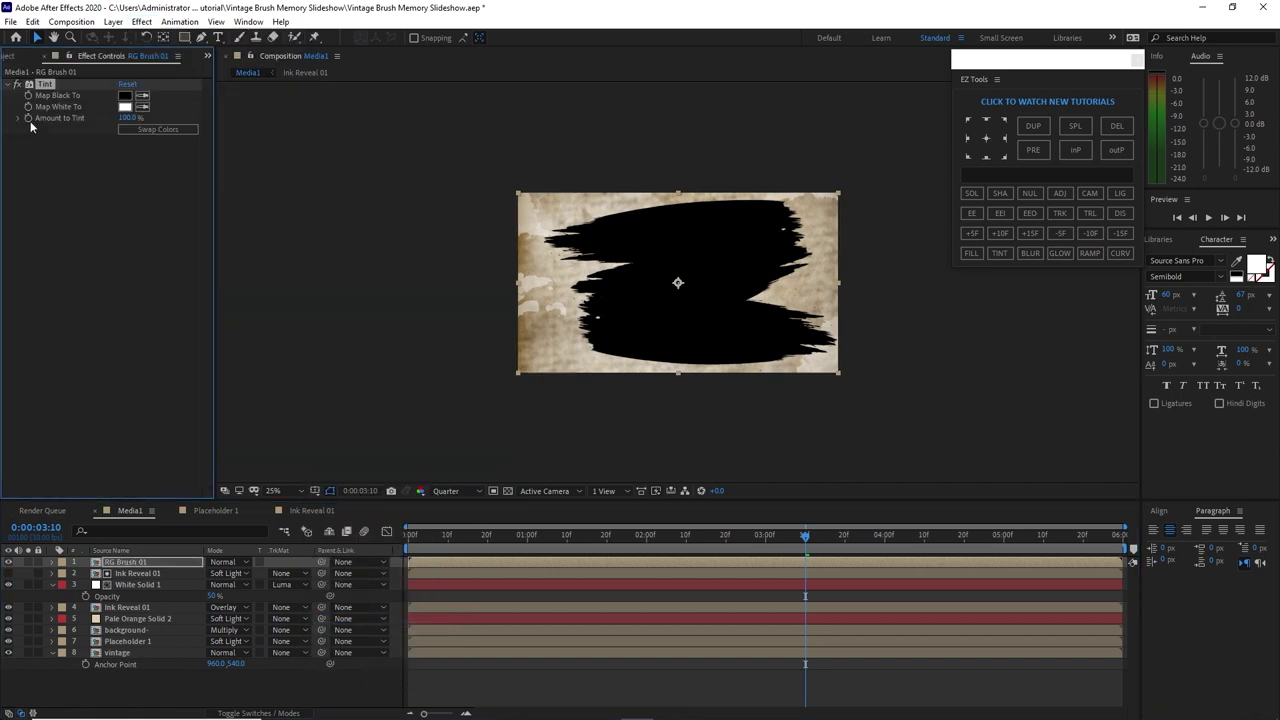
click(9, 56)
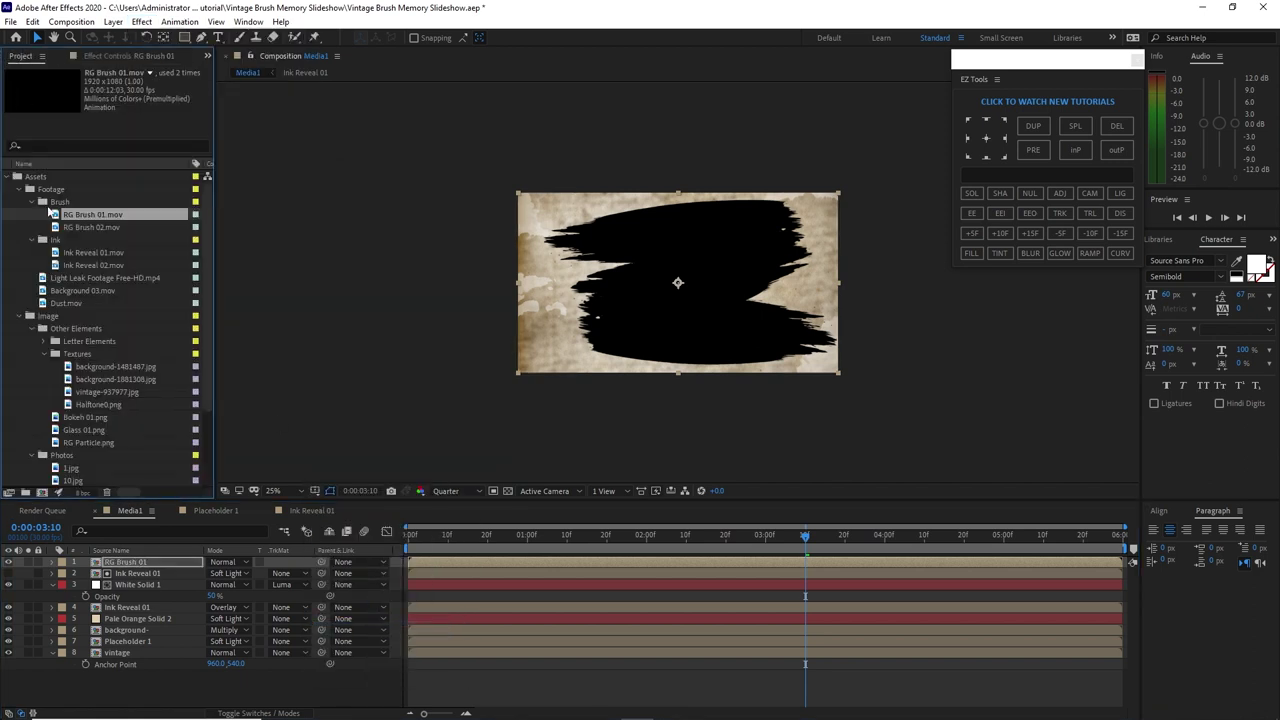
click(164, 641)
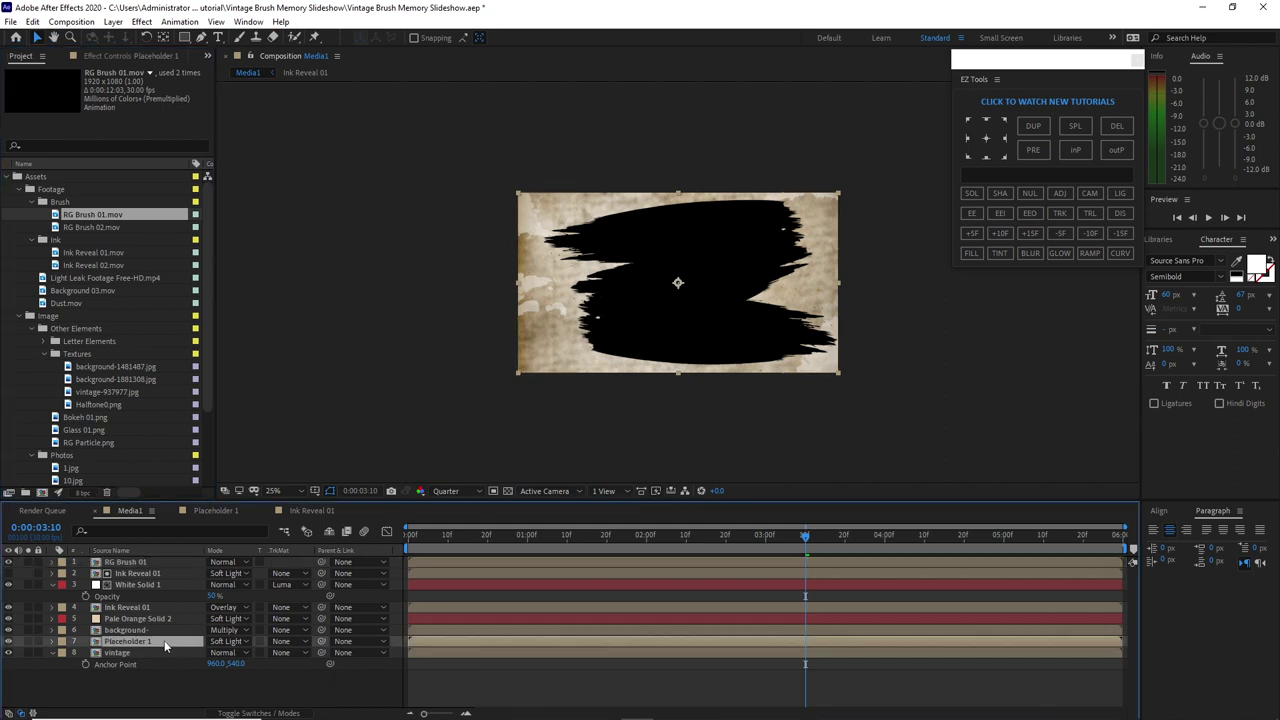
key(ctrl+d)
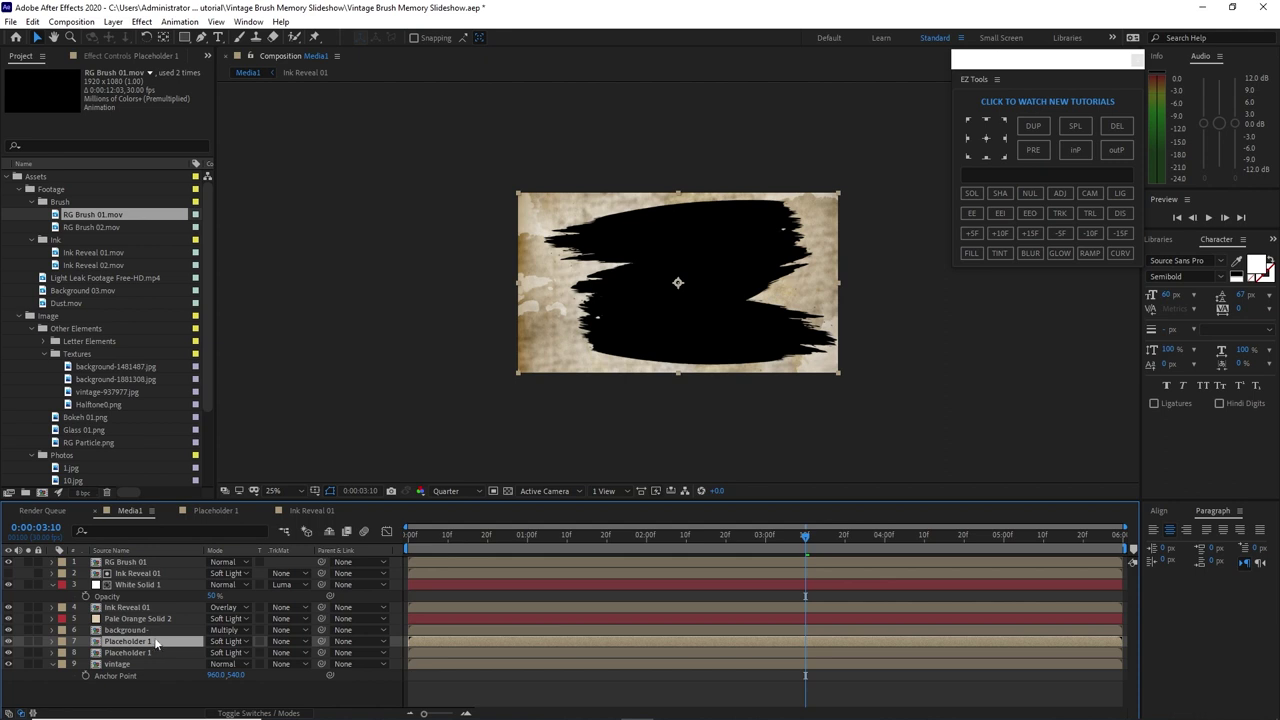
drag(155, 643, 130, 577)
click(228, 562)
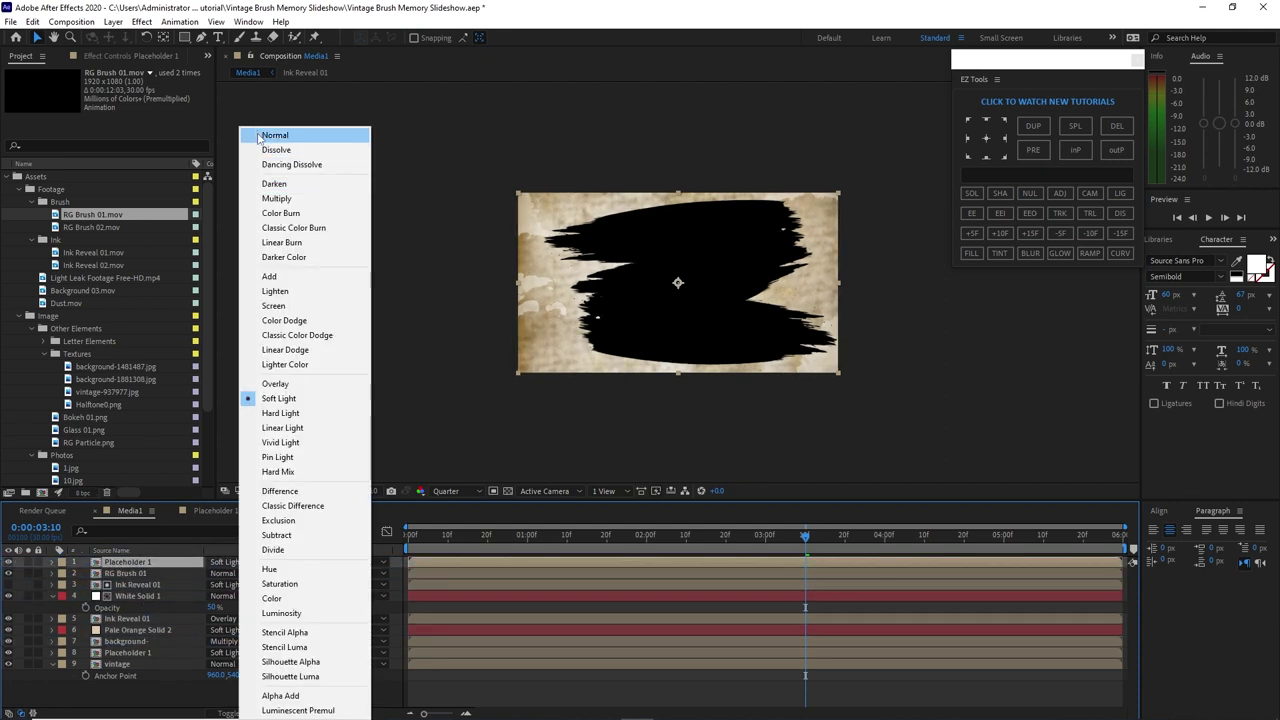
click(260, 136)
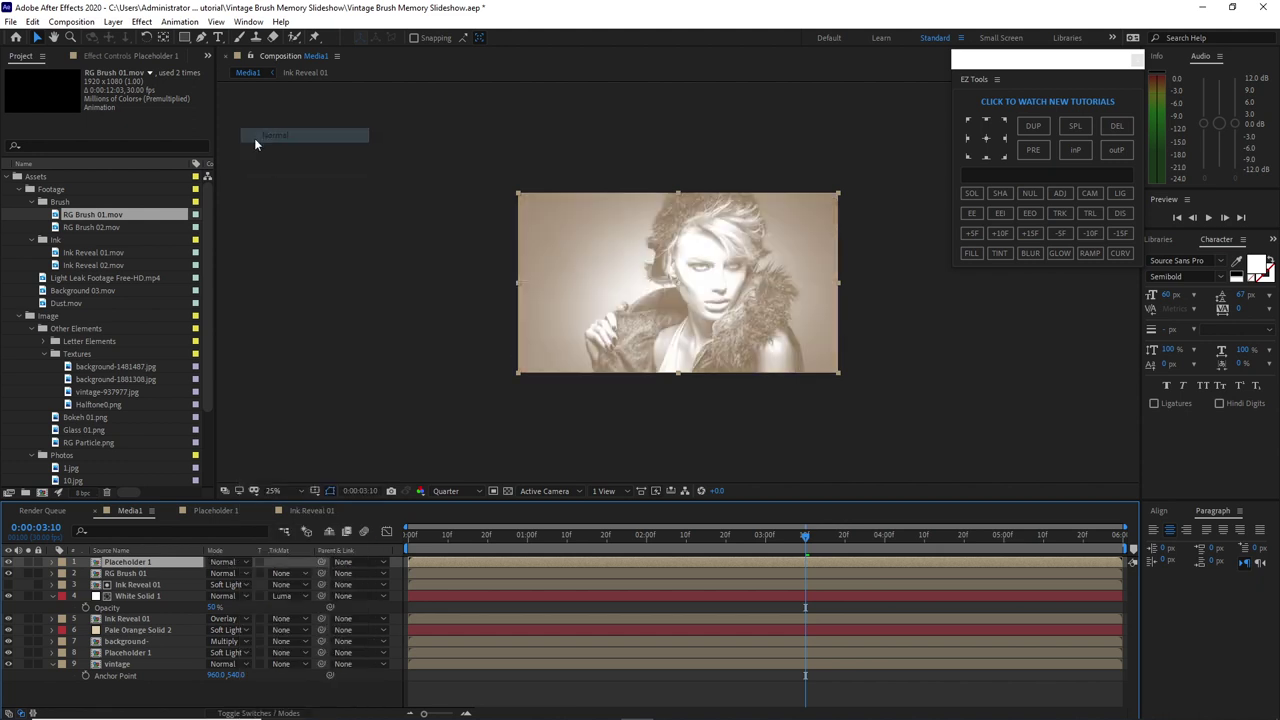
click(155, 575)
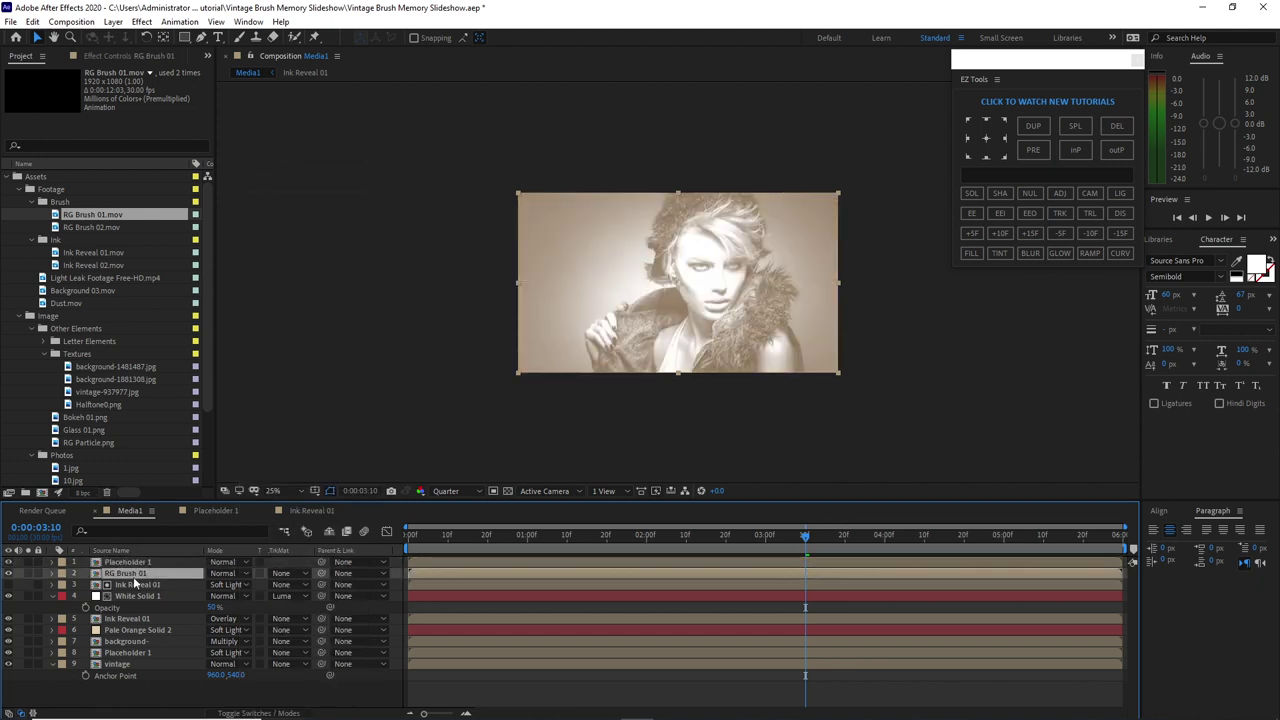
key(ctrl+d)
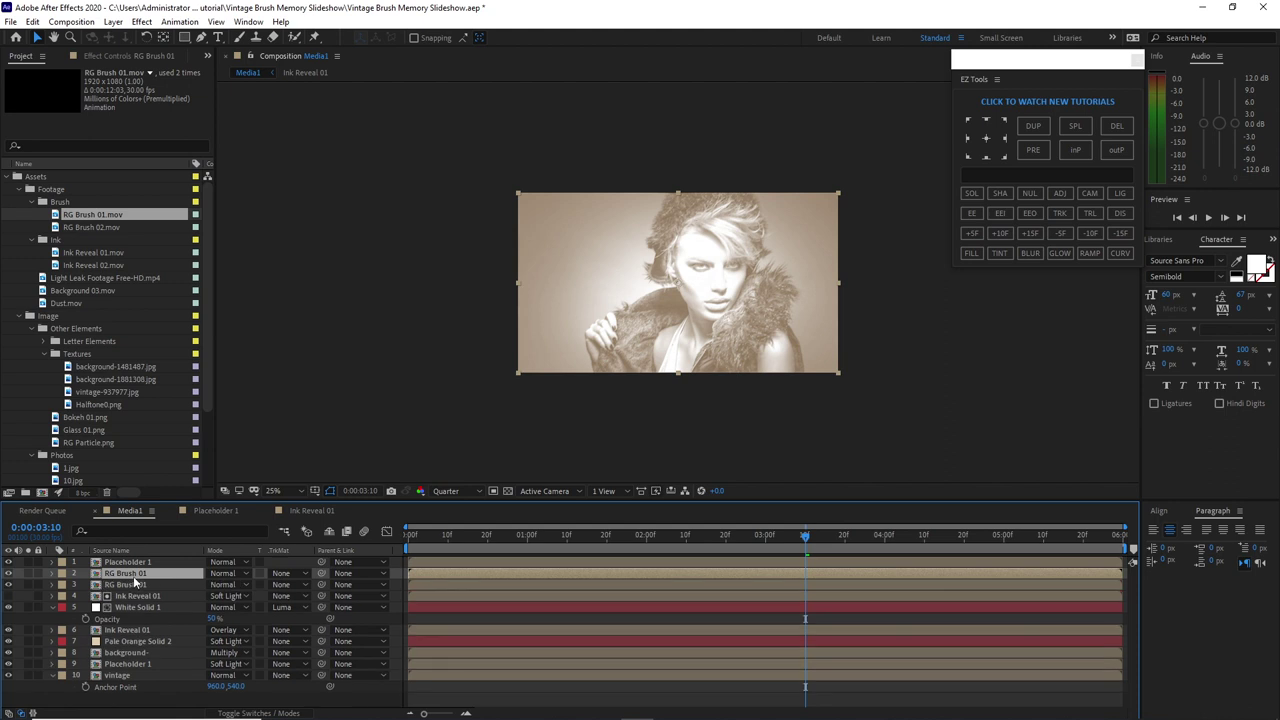
shift+click(131, 562)
key(Delete)
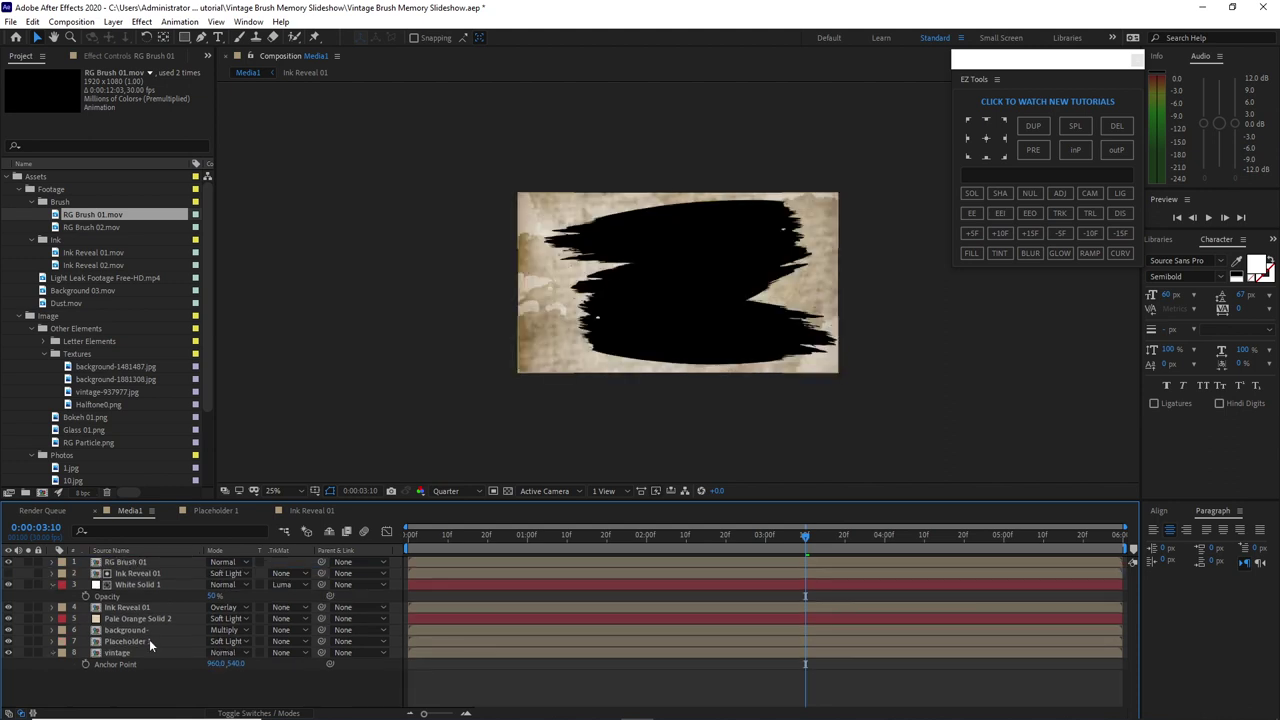
Duplicate the Placeholder 1 layer, place the copy above RG Brush 01, and set its blending mode to Normal
click(149, 641)
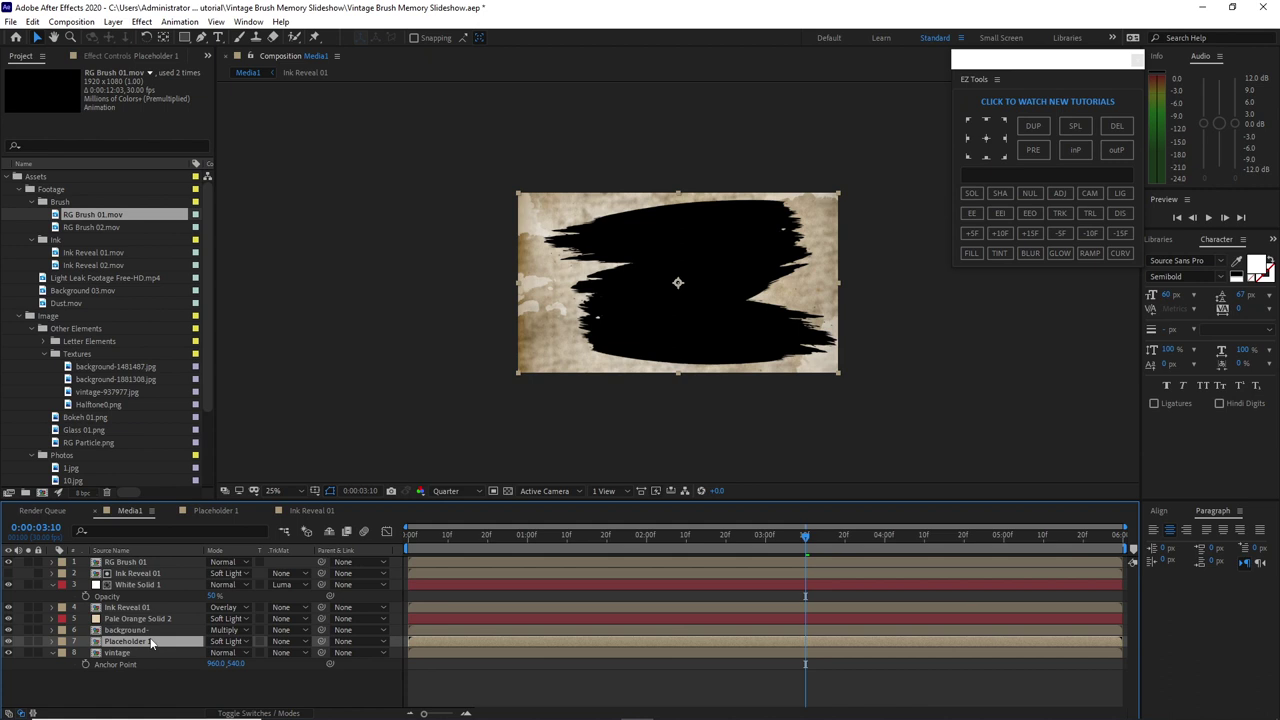
key(ctrl+d)
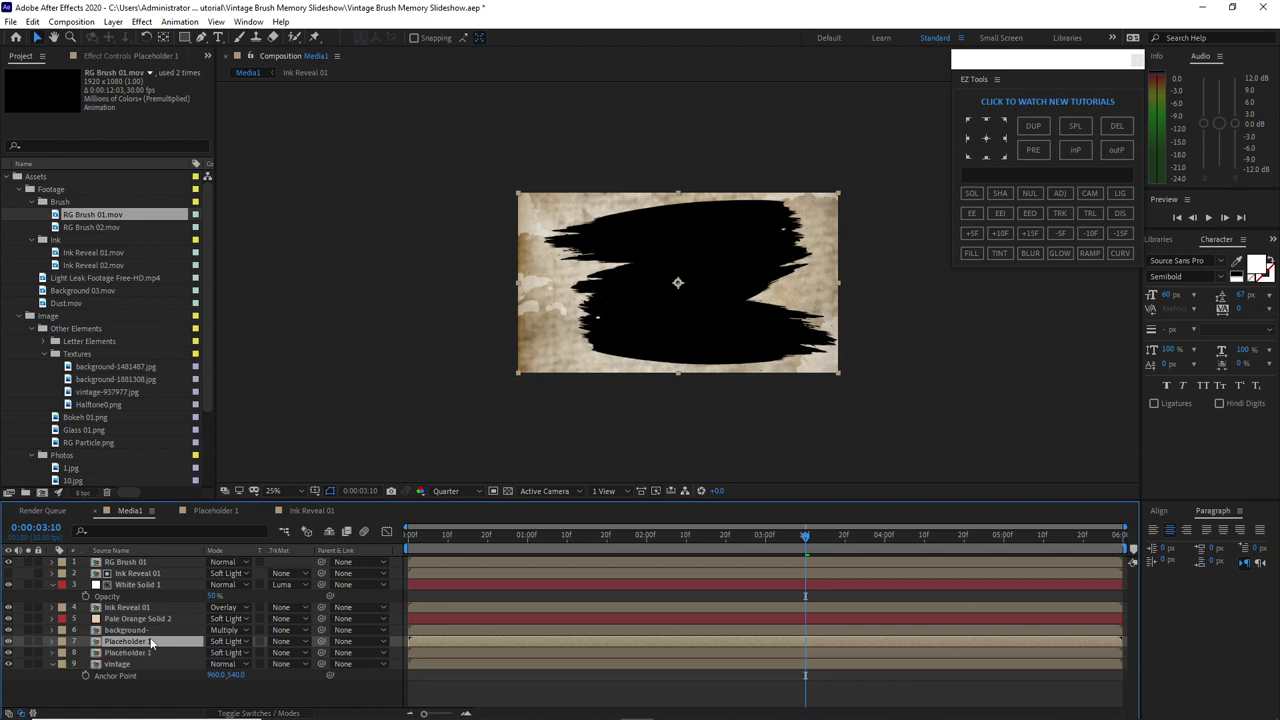
drag(149, 645, 140, 558)
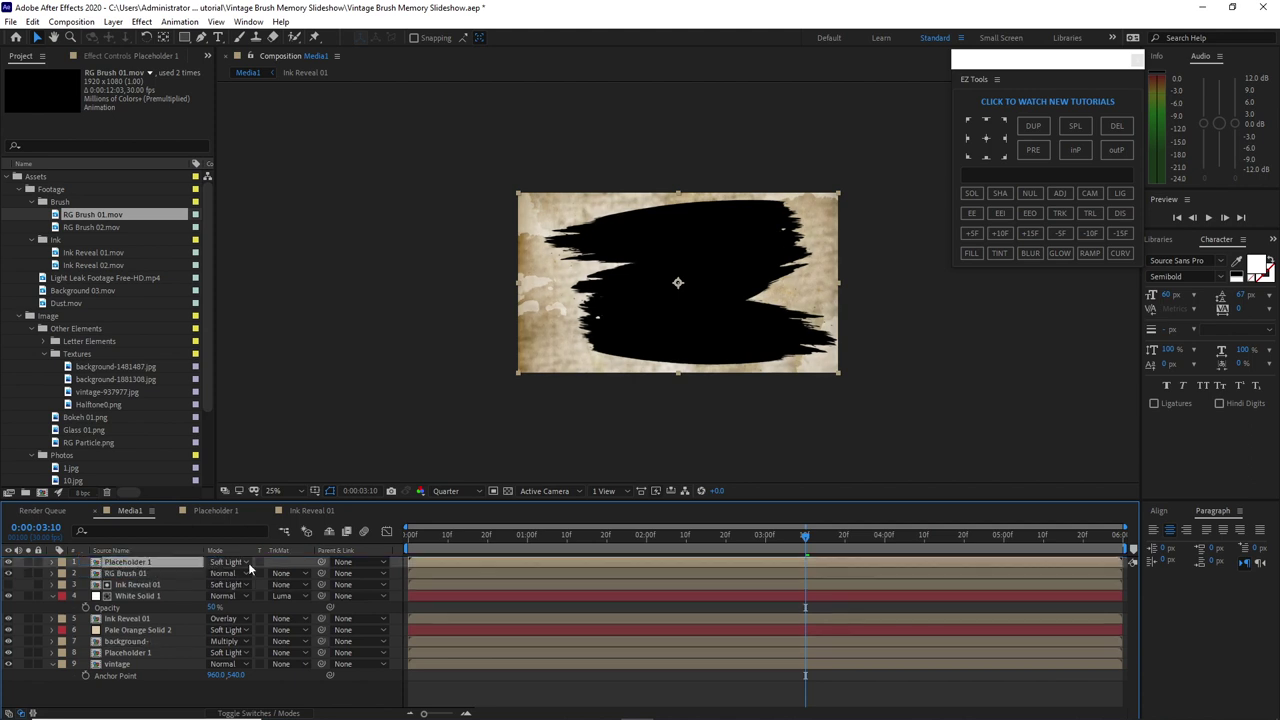
click(243, 561)
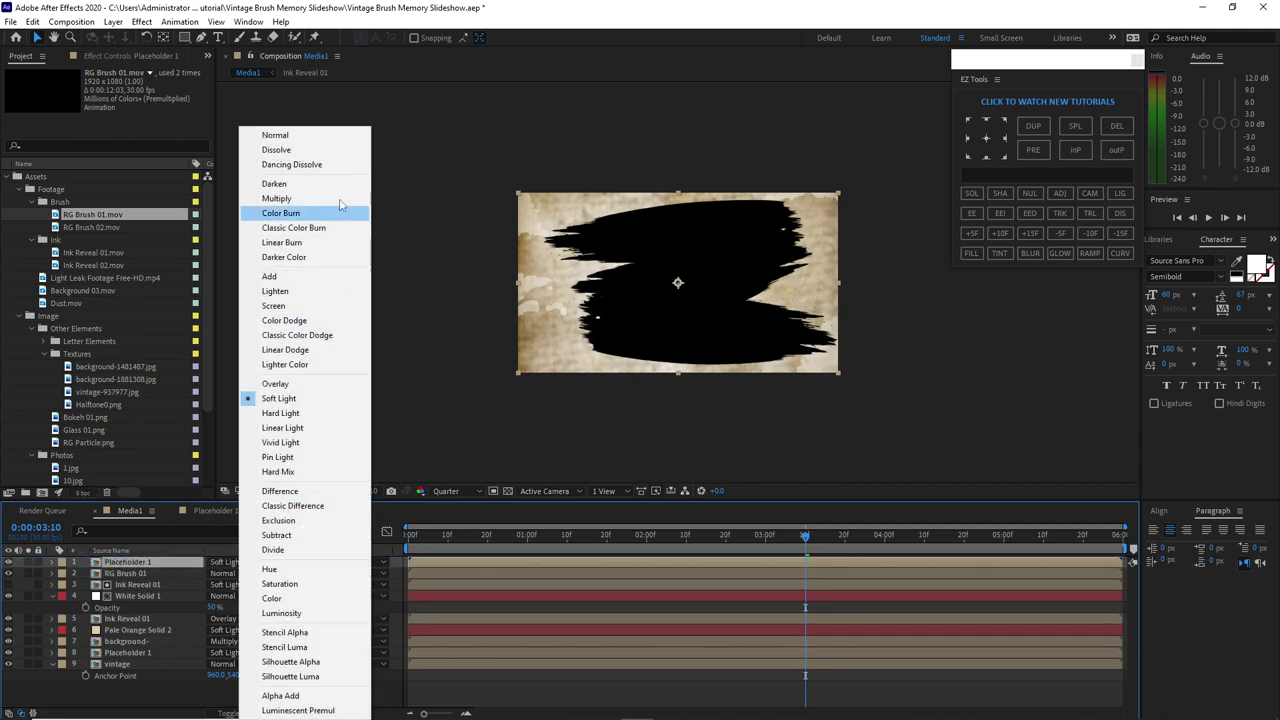
click(300, 140)
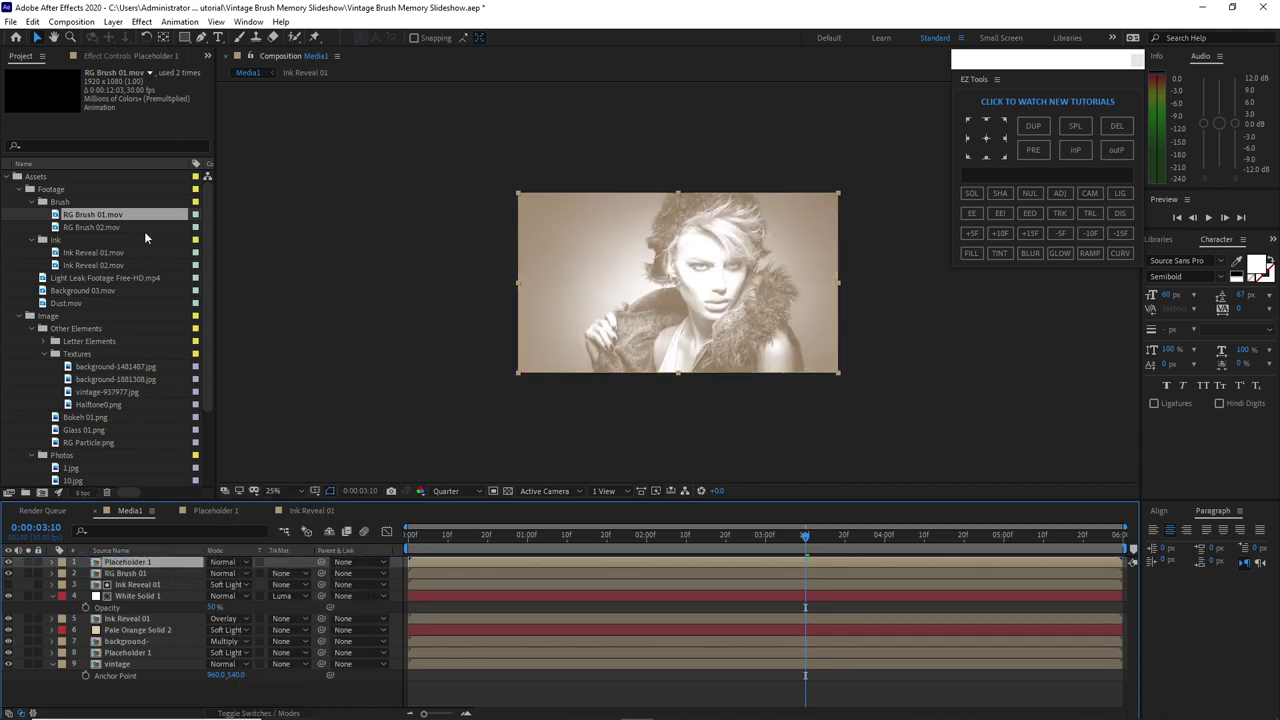
Remove the Median, Cartoon, Fast Box Blur and Texturize effects from the top Placeholder 1 layer, keeping CC Toner and Tritone
click(125, 57)
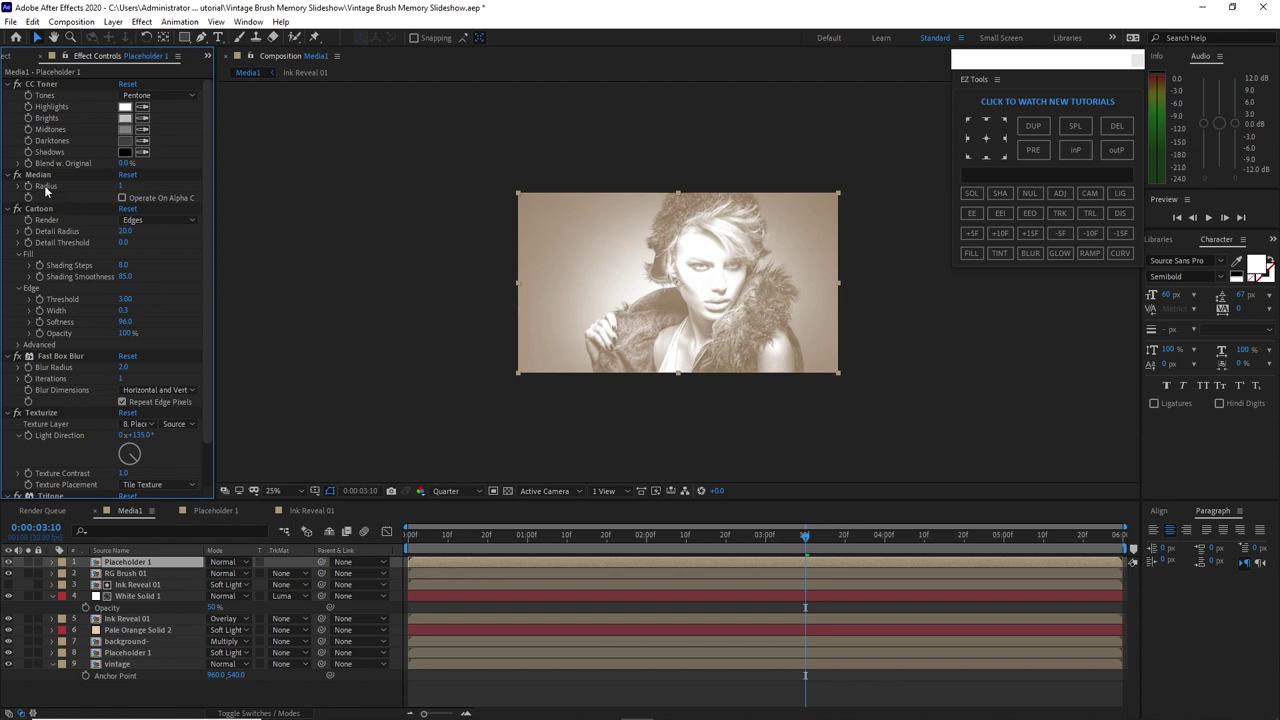
click(38, 174)
click(32, 21)
click(40, 177)
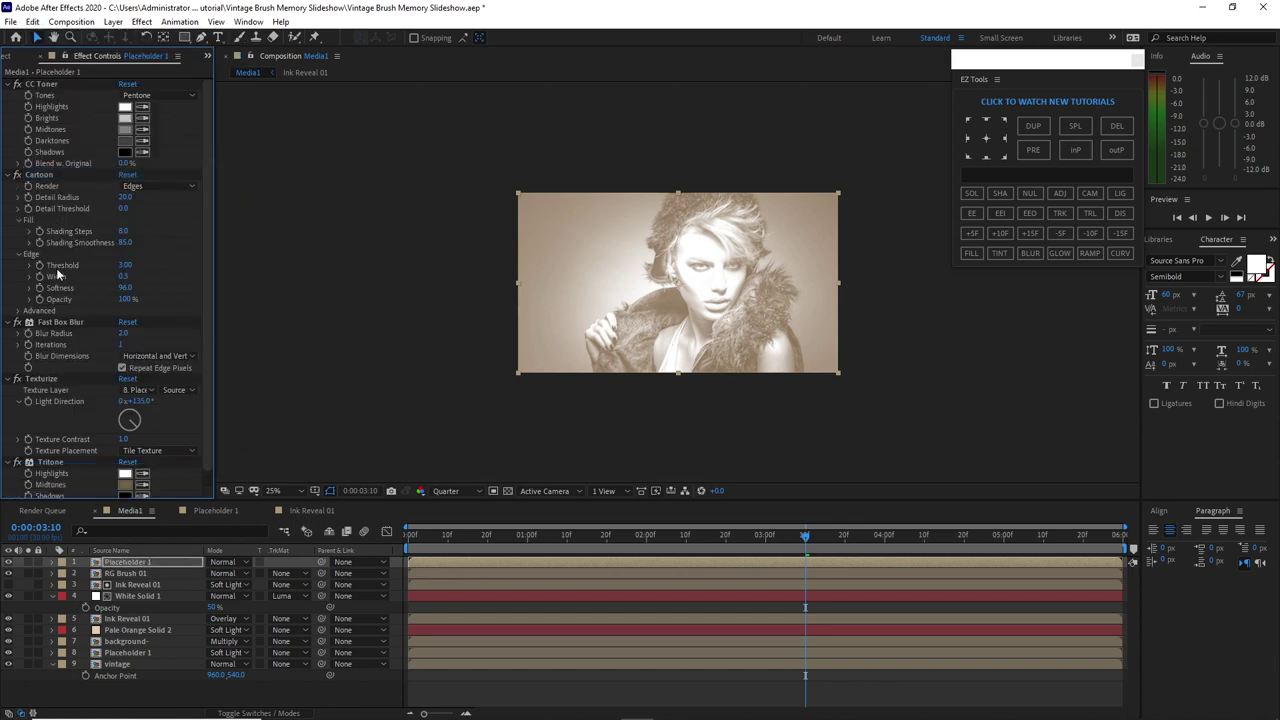
click(44, 175)
click(32, 21)
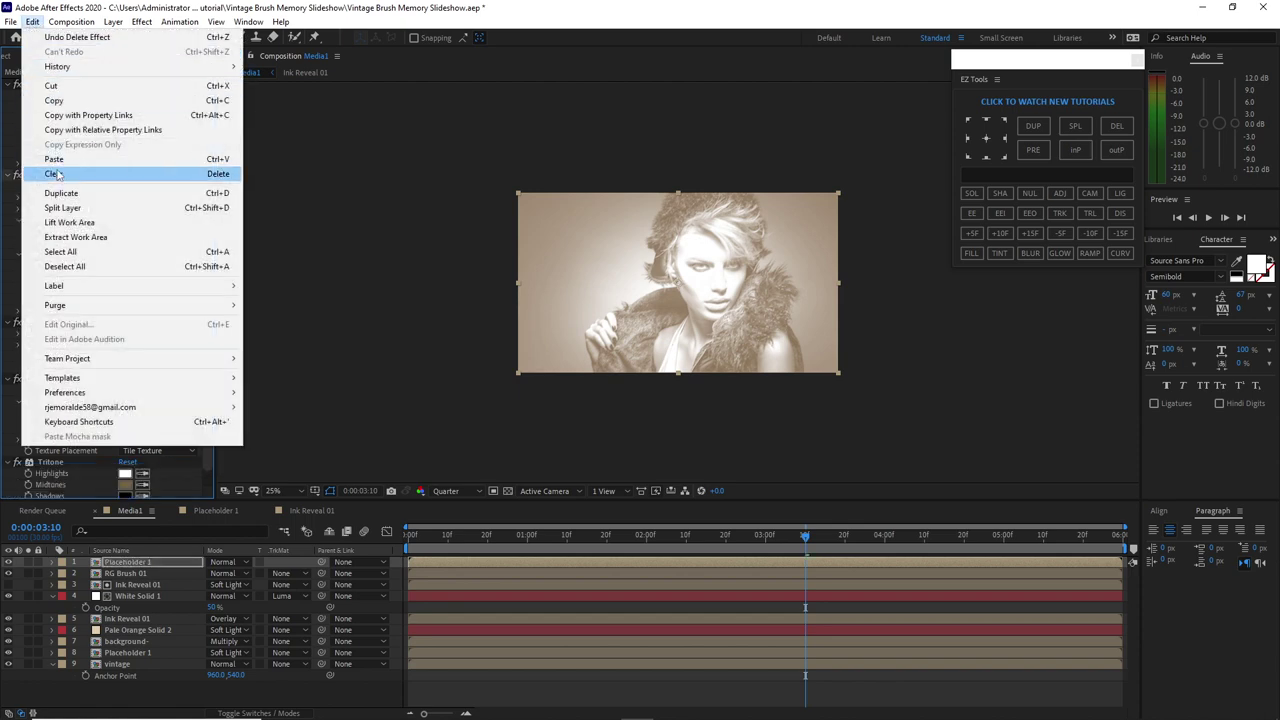
click(57, 174)
click(58, 175)
click(32, 21)
click(40, 177)
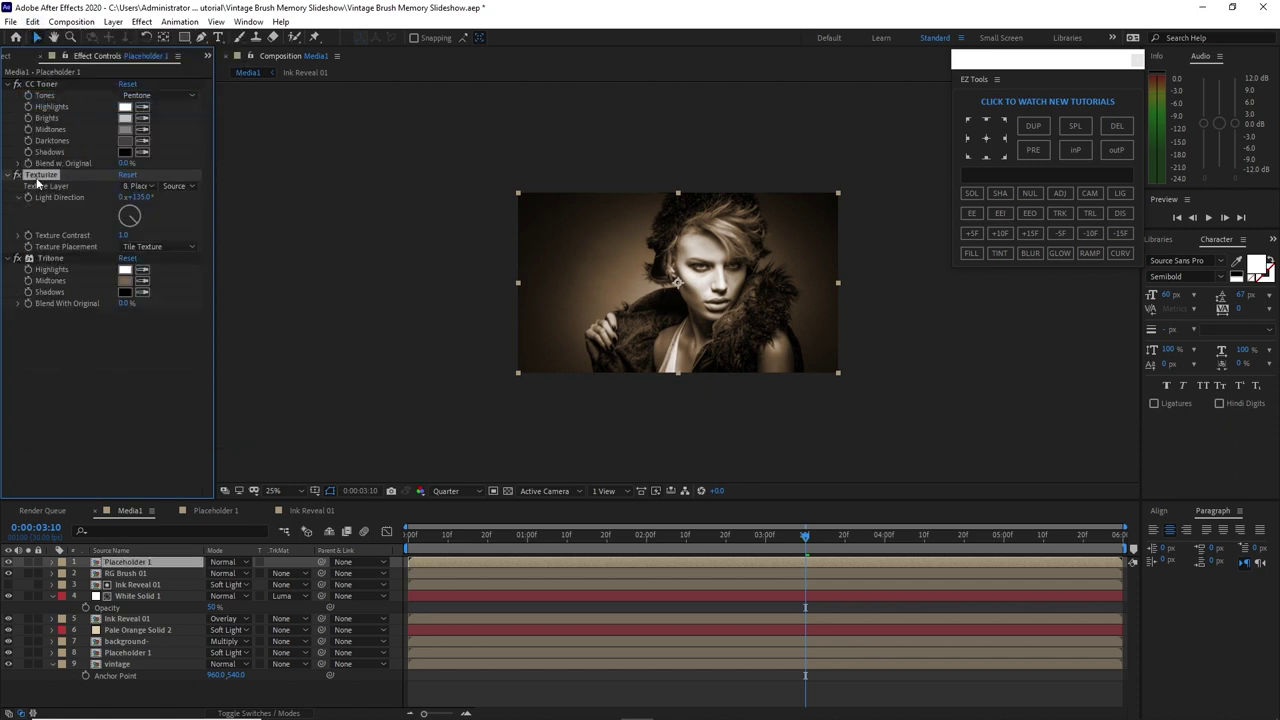
click(32, 21)
click(42, 165)
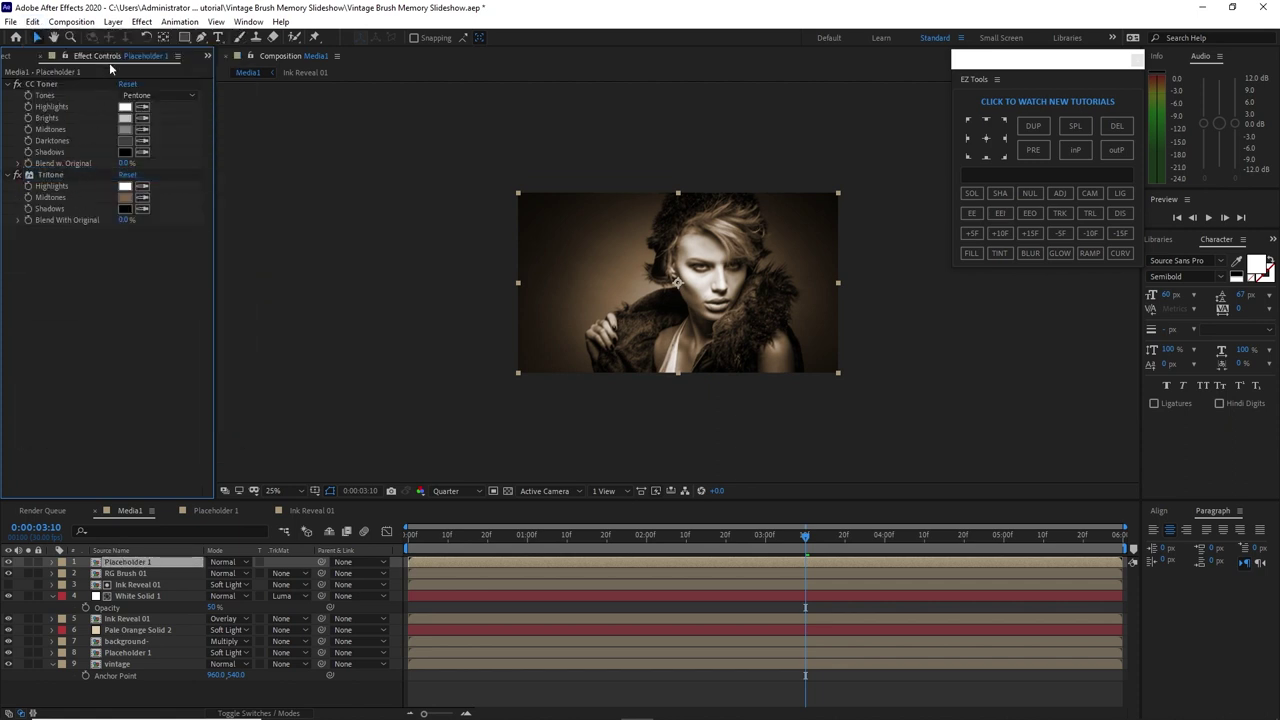
Apply Levels to the top Placeholder 1 layer with Input White 230, Output Black 25 and Output White 270
click(141, 21)
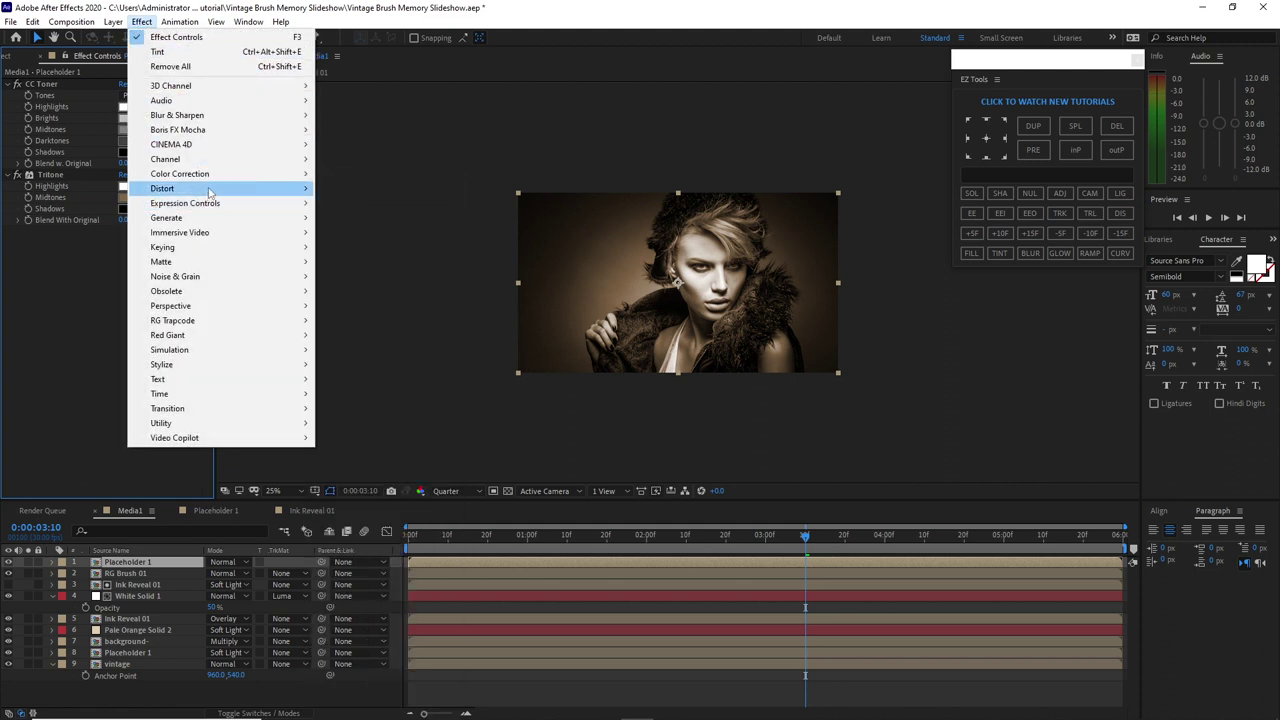
mouse_move(298, 174)
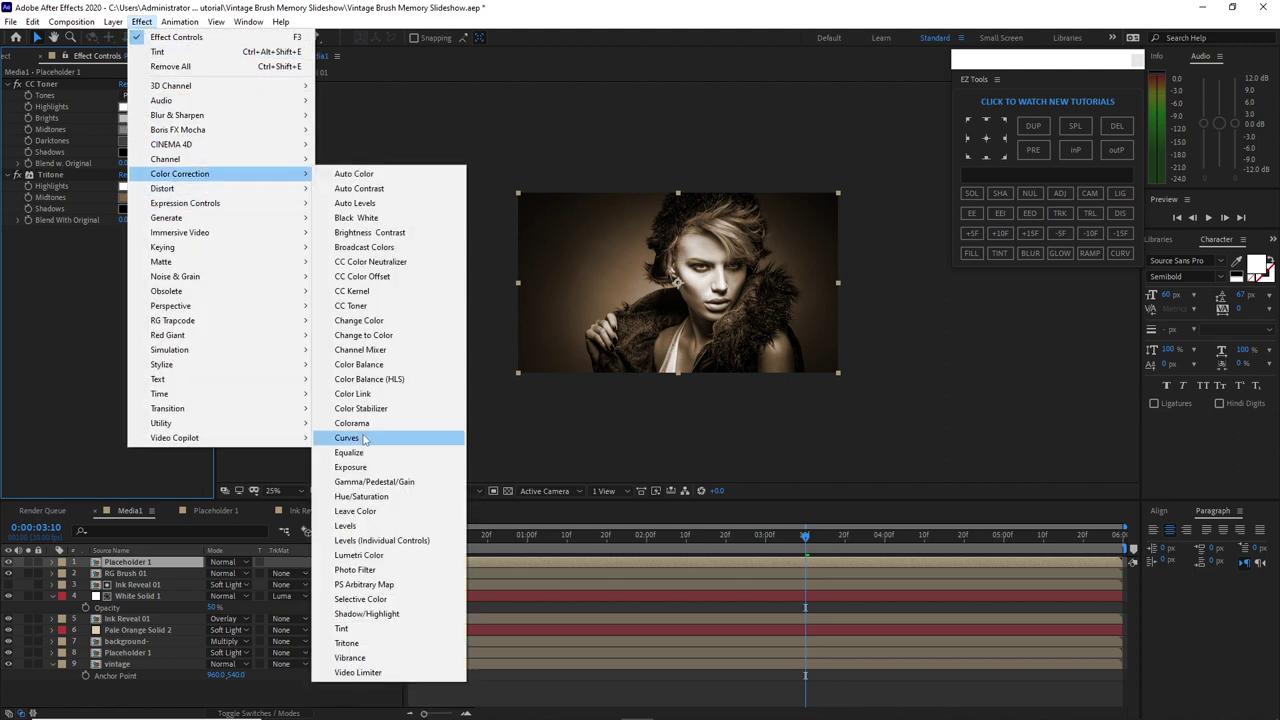
click(364, 527)
click(125, 347)
text(230)
click(125, 370)
text(25)
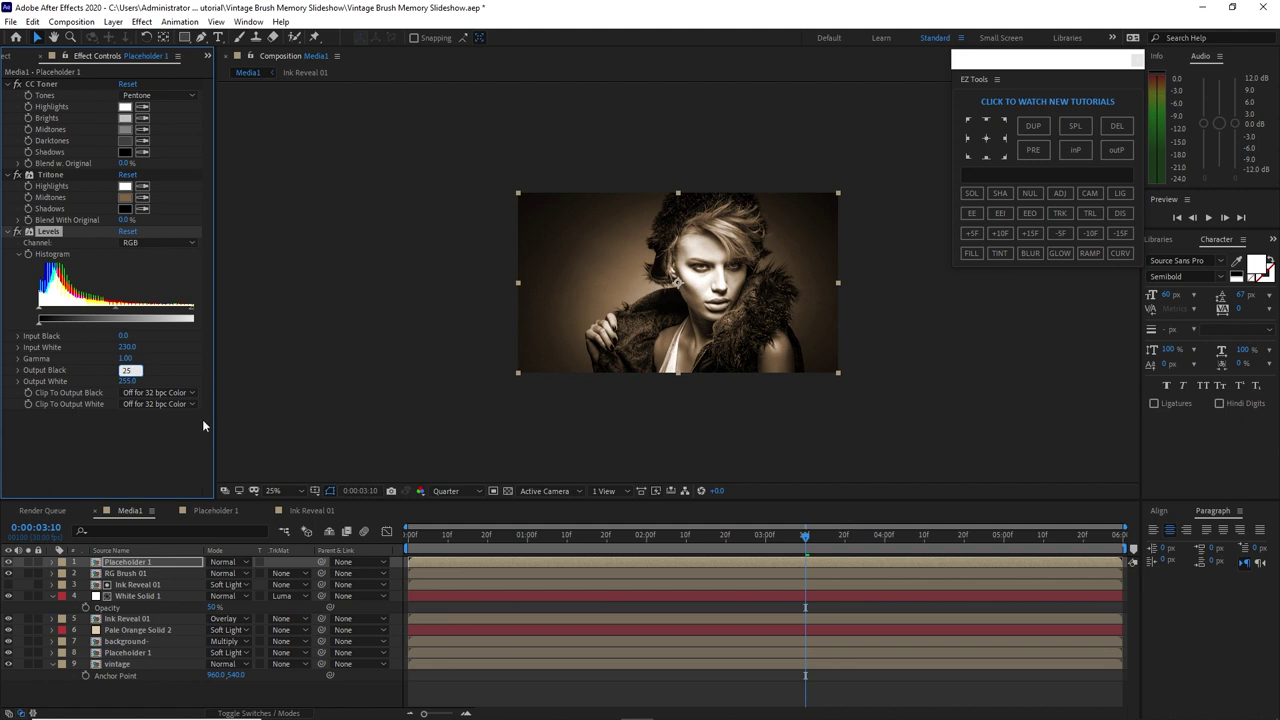
click(127, 381)
text(270)
Duplicate the RG Brush 01 layer, move the copy to the top, and use it as the Alpha Matte for Placeholder 1
click(141, 574)
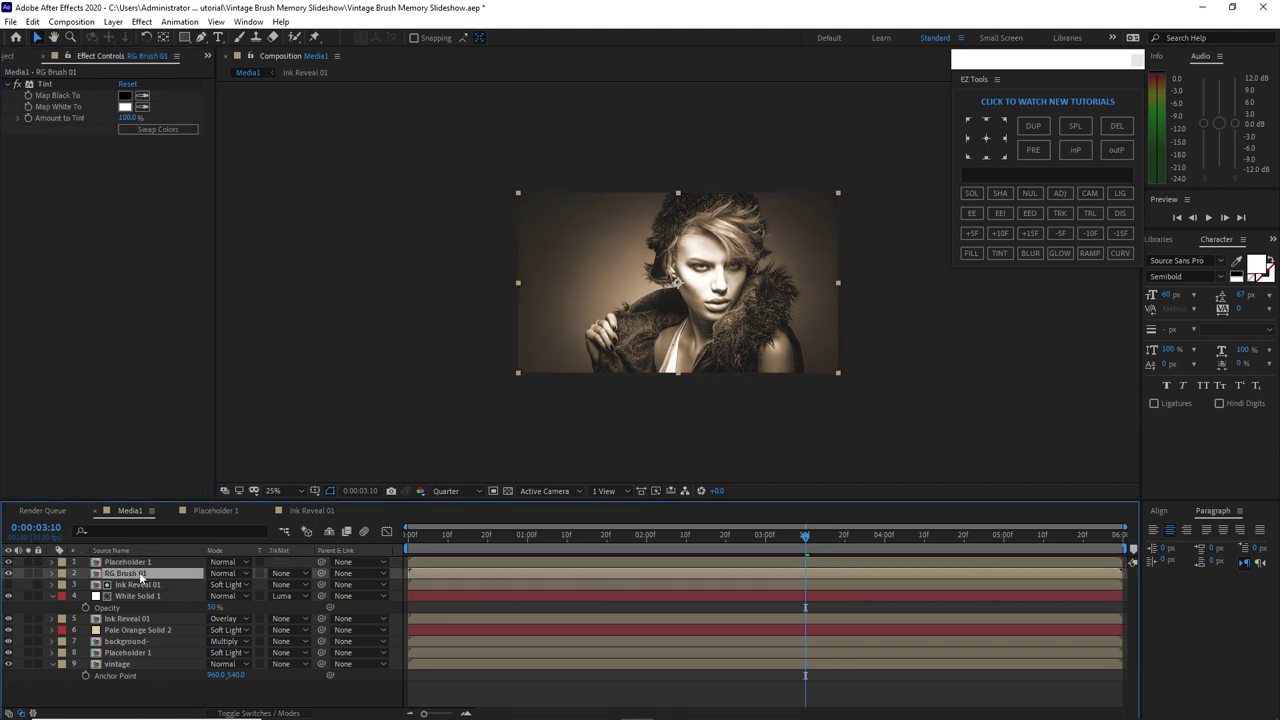
key(ctrl+d)
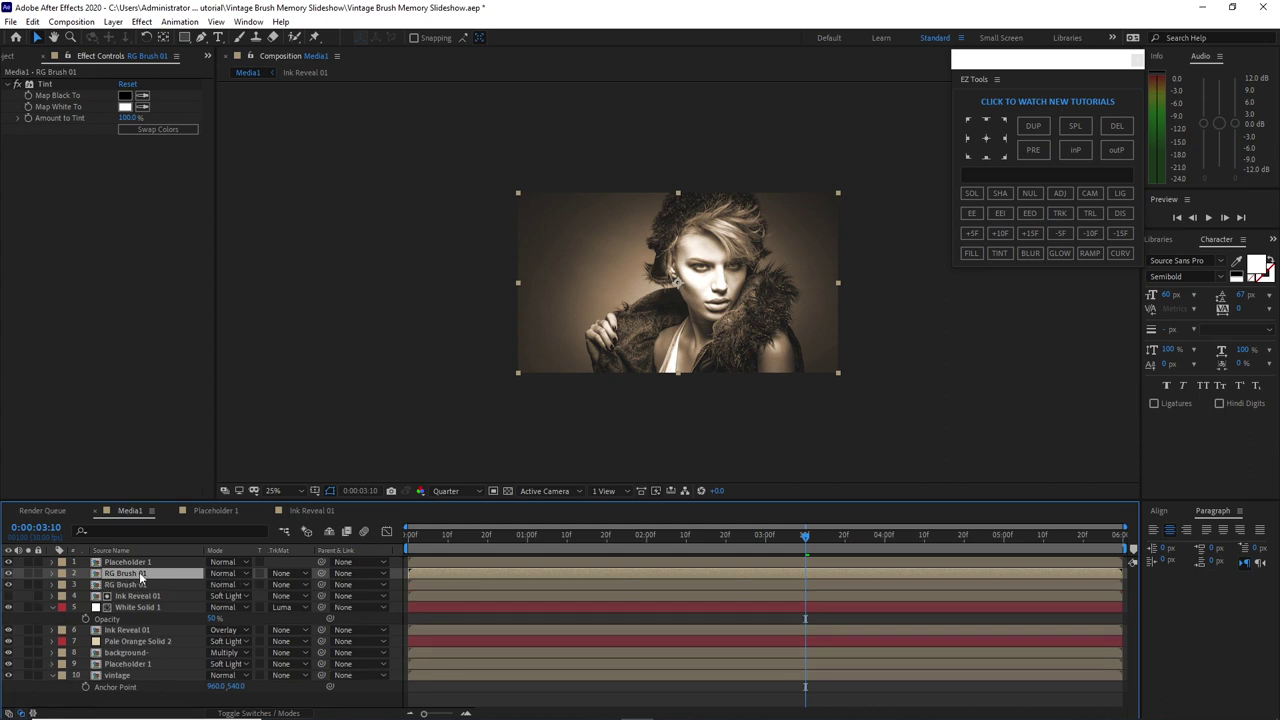
key(ctrl+shift+bracketright)
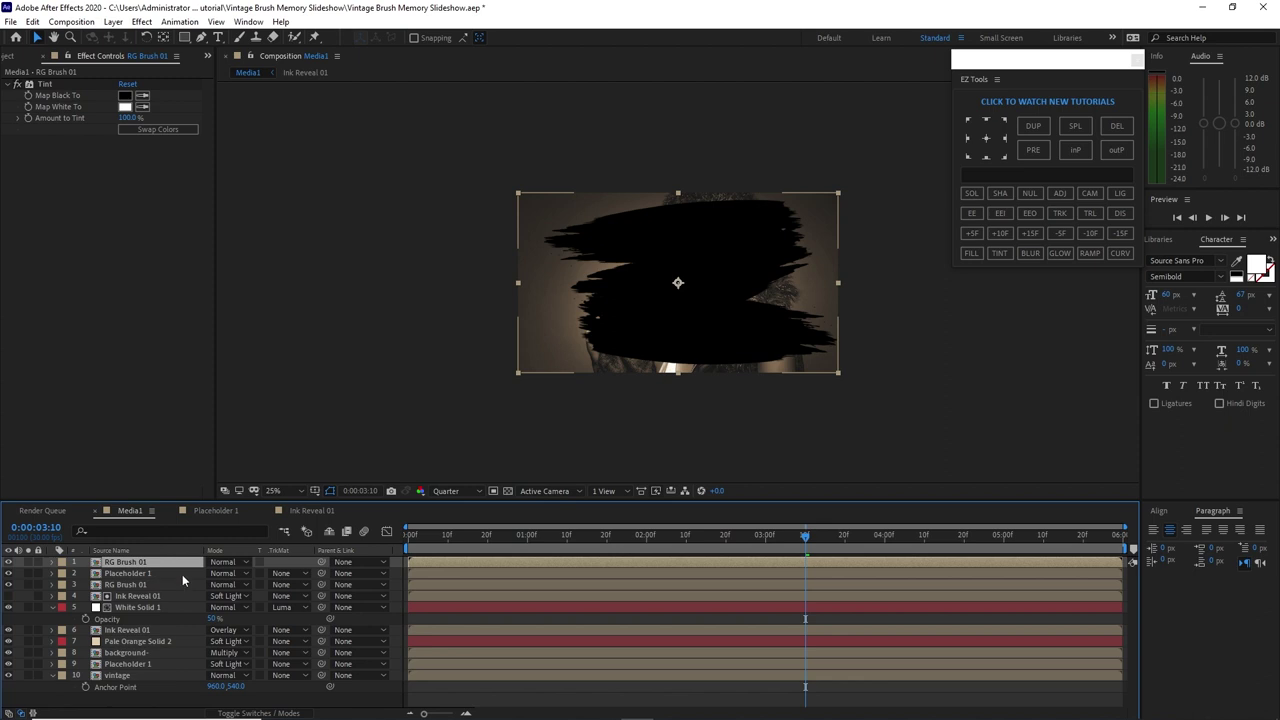
click(305, 574)
click(330, 606)
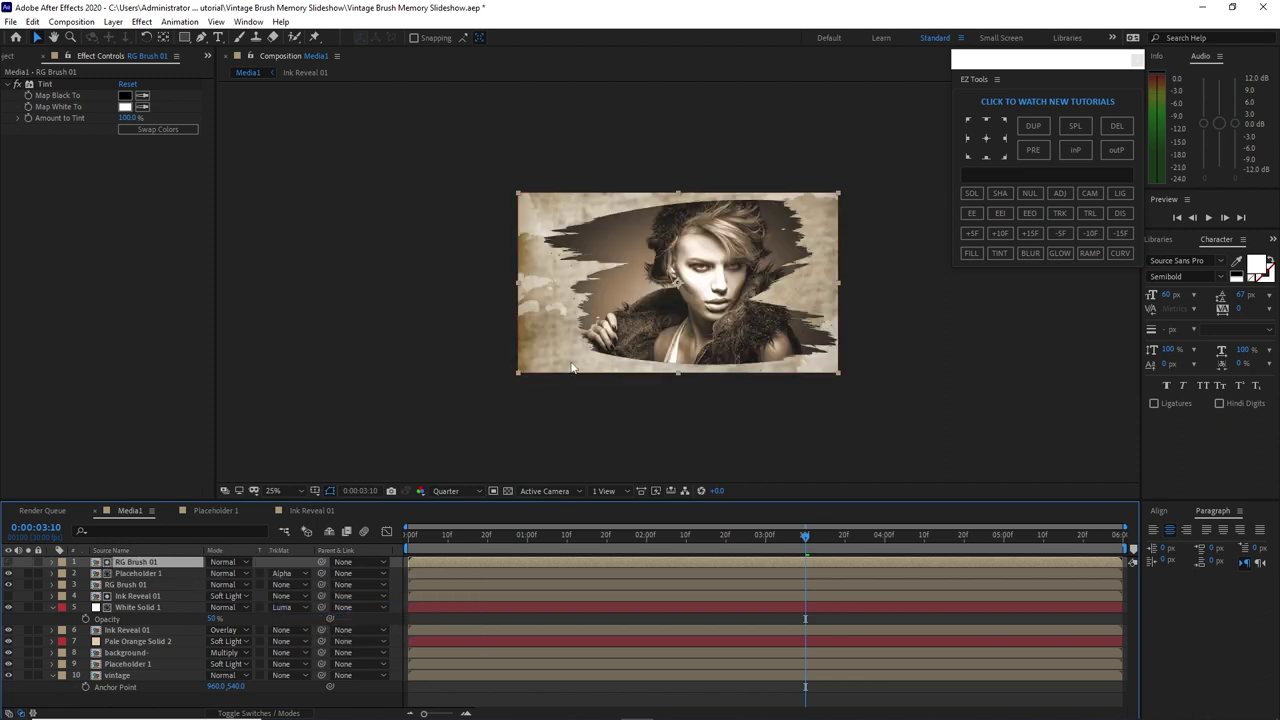
Duplicate the top RG Brush 01 and Placeholder 1 pair, and set the upper Placeholder 1 copy to No Track Matte
ctrl+click(96, 574)
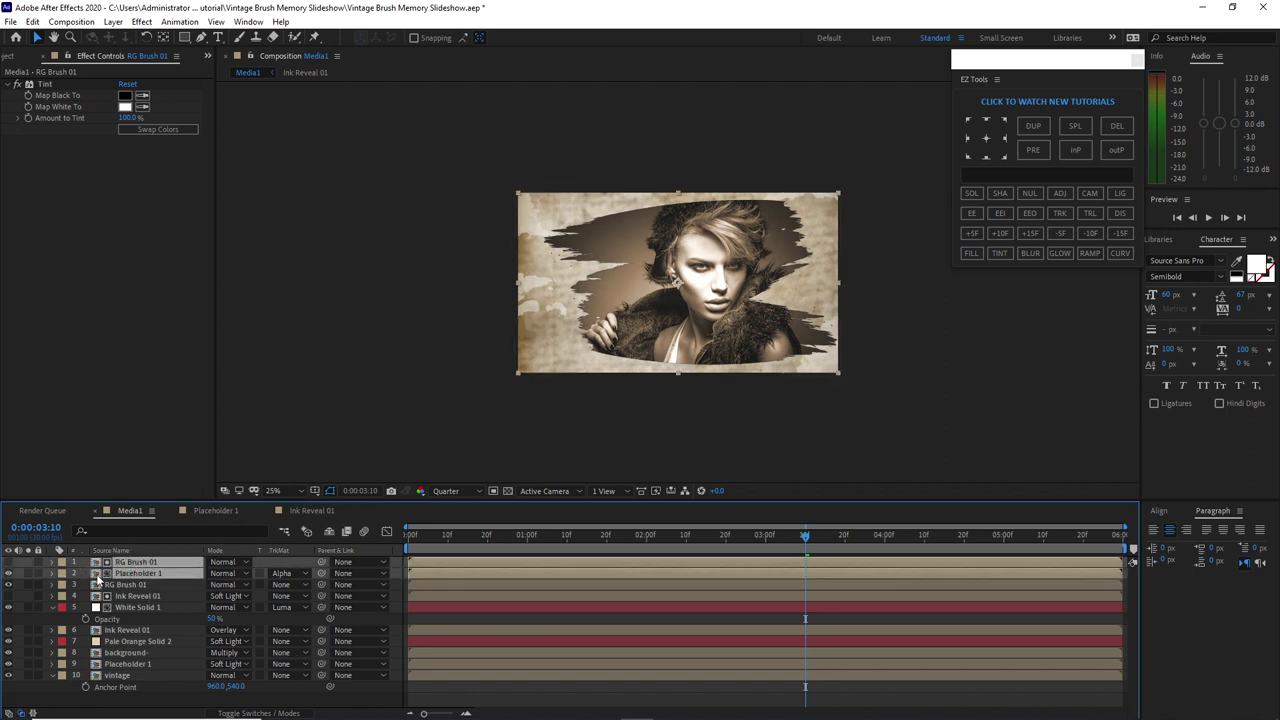
key(ctrl+d)
click(288, 573)
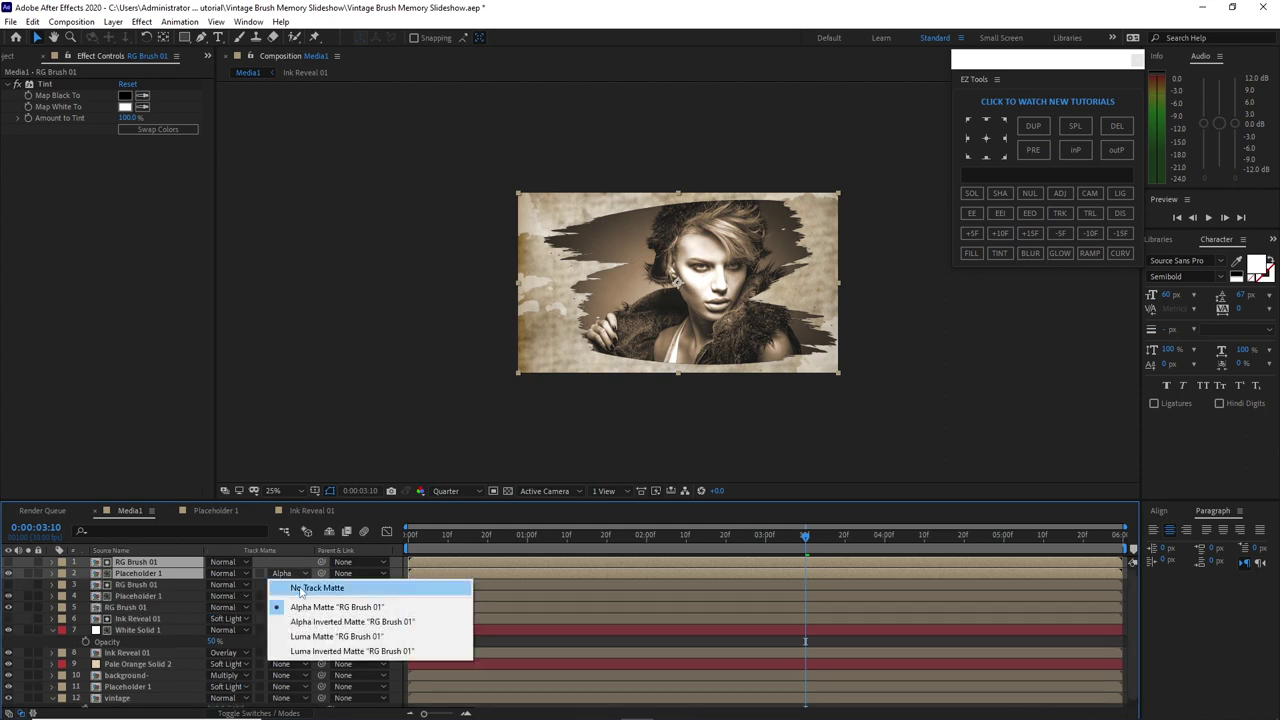
click(300, 591)
key(KP_7)
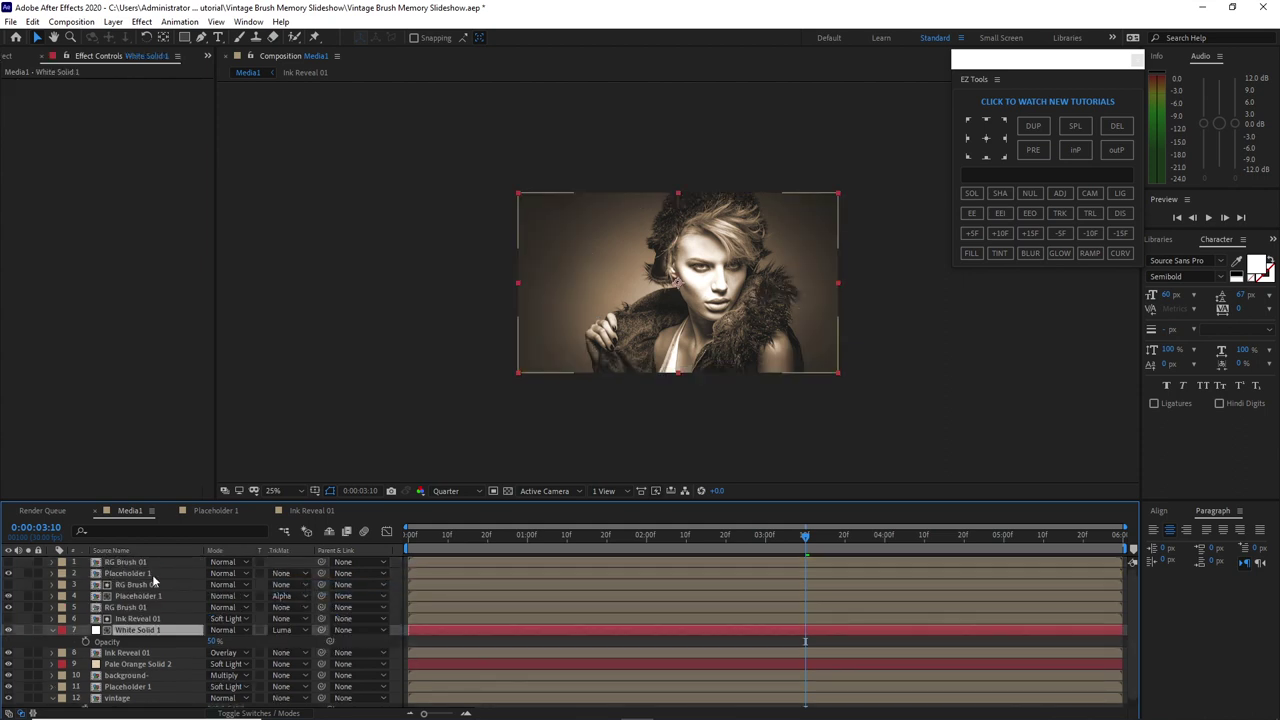
Remove the Levels effect from the upper Placeholder 1 copy
click(152, 574)
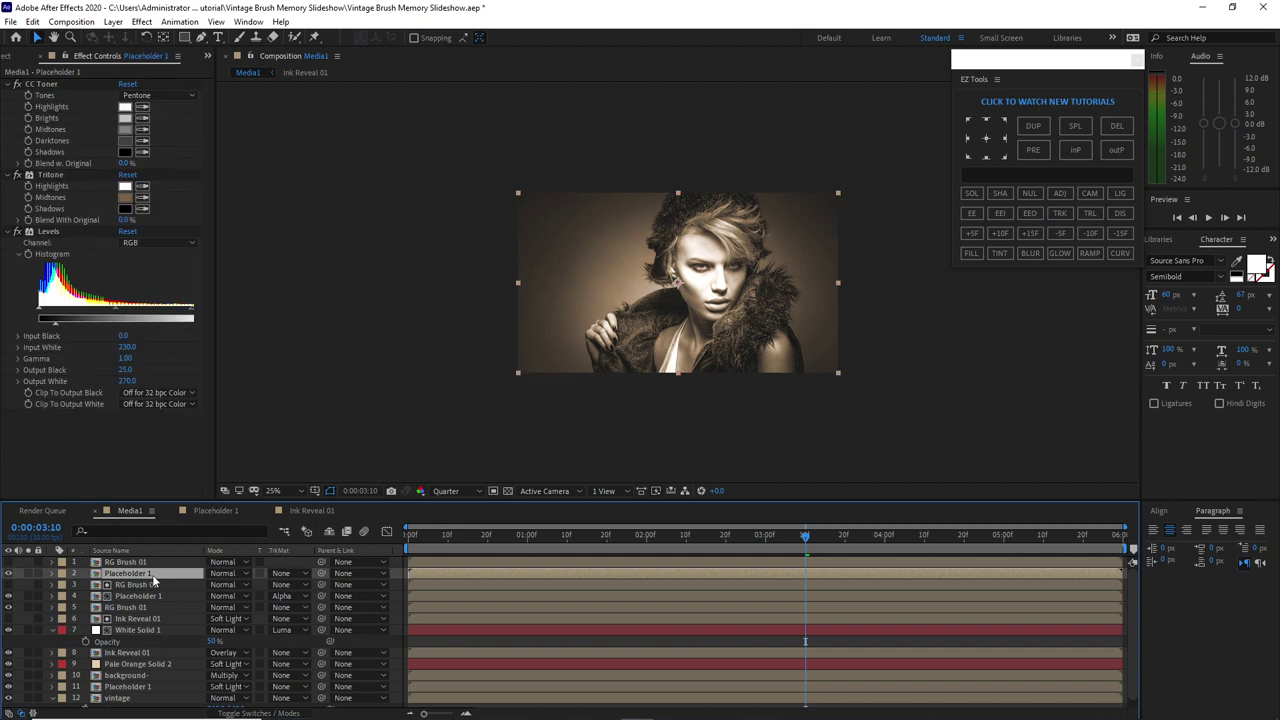
click(50, 232)
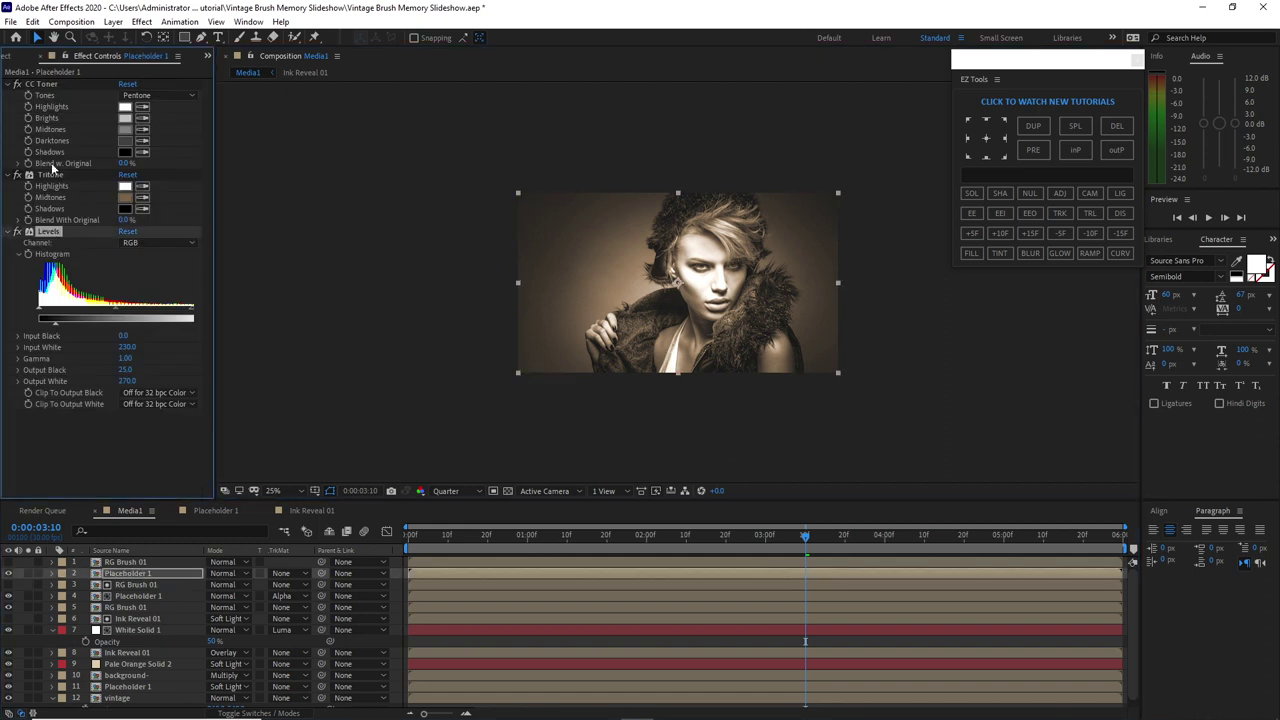
click(33, 21)
click(58, 177)
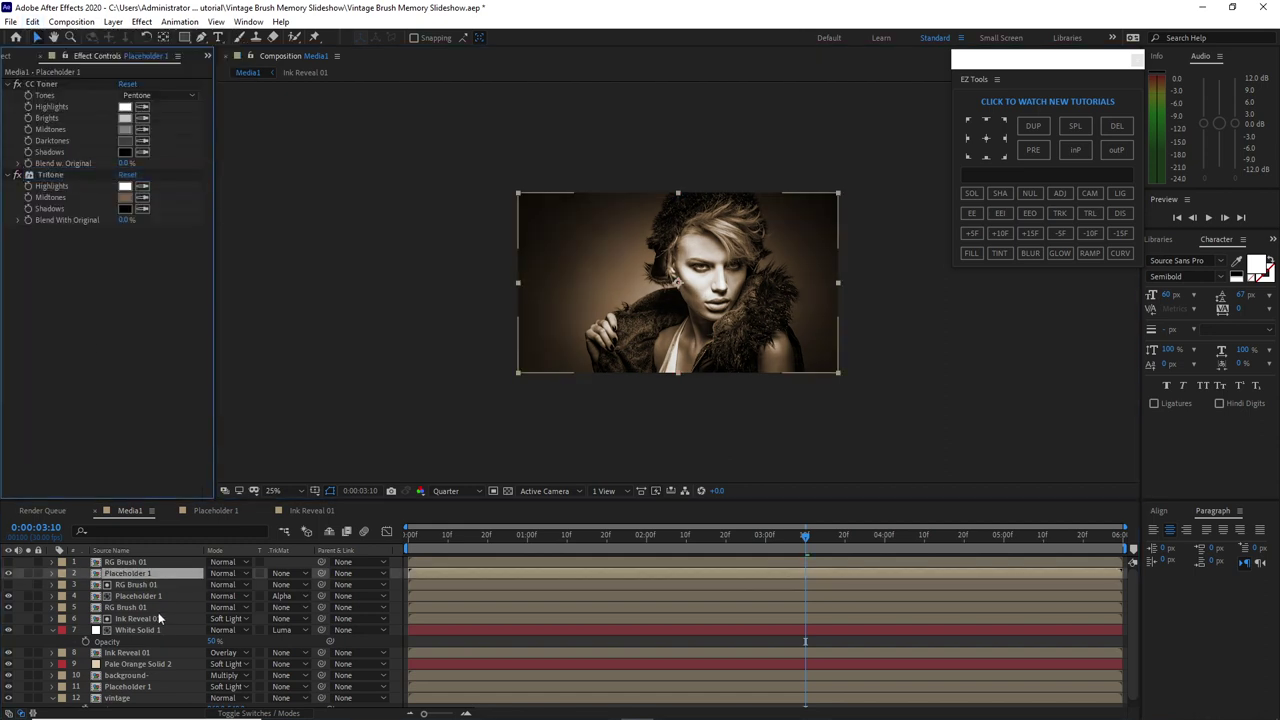
Replace the Tint effect on the RG Brush 01 matte in layer 3 with Simple Choker, setting Choke Matte to 1
click(149, 608)
click(228, 287)
click(50, 83)
click(33, 21)
click(68, 174)
click(141, 21)
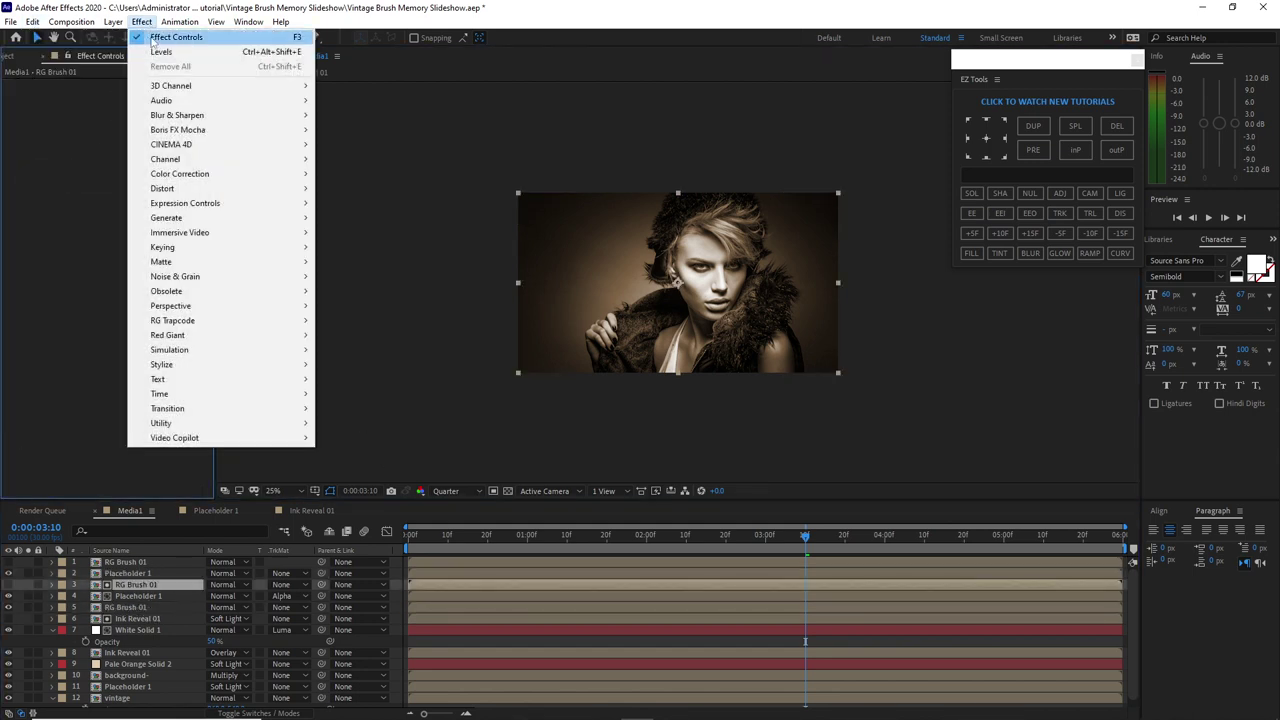
mouse_move(195, 262)
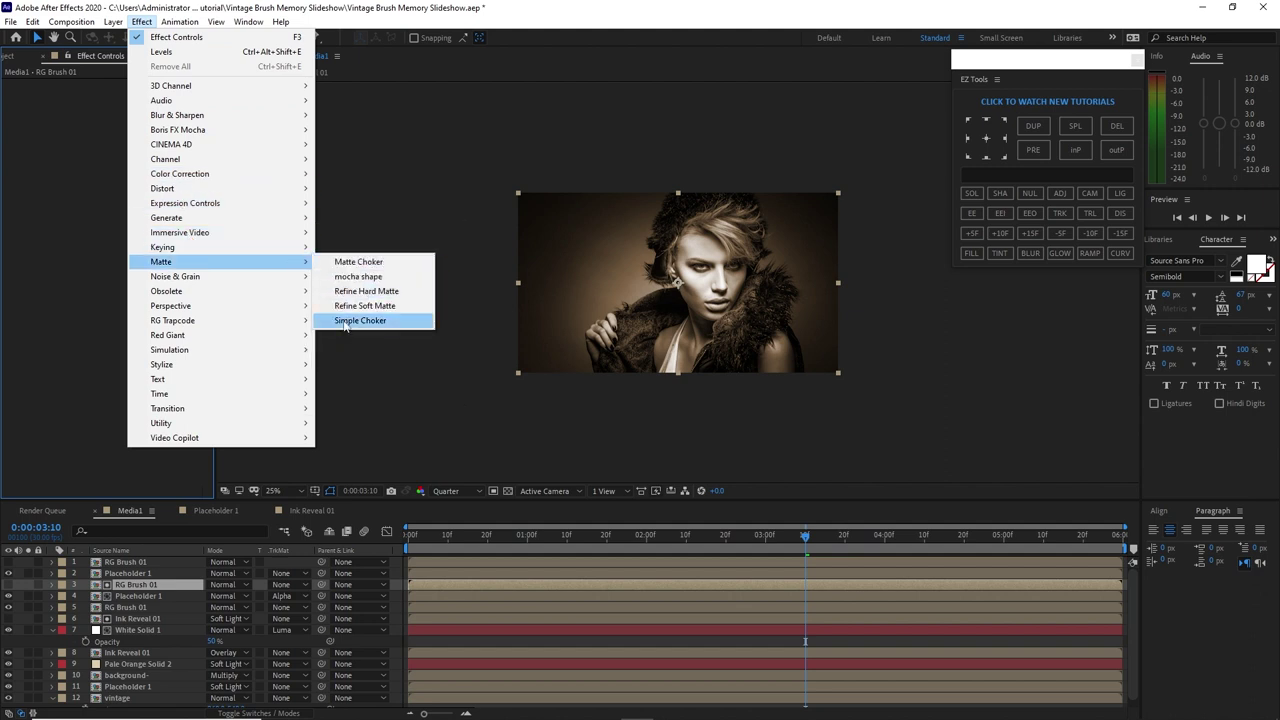
click(335, 320)
click(125, 107)
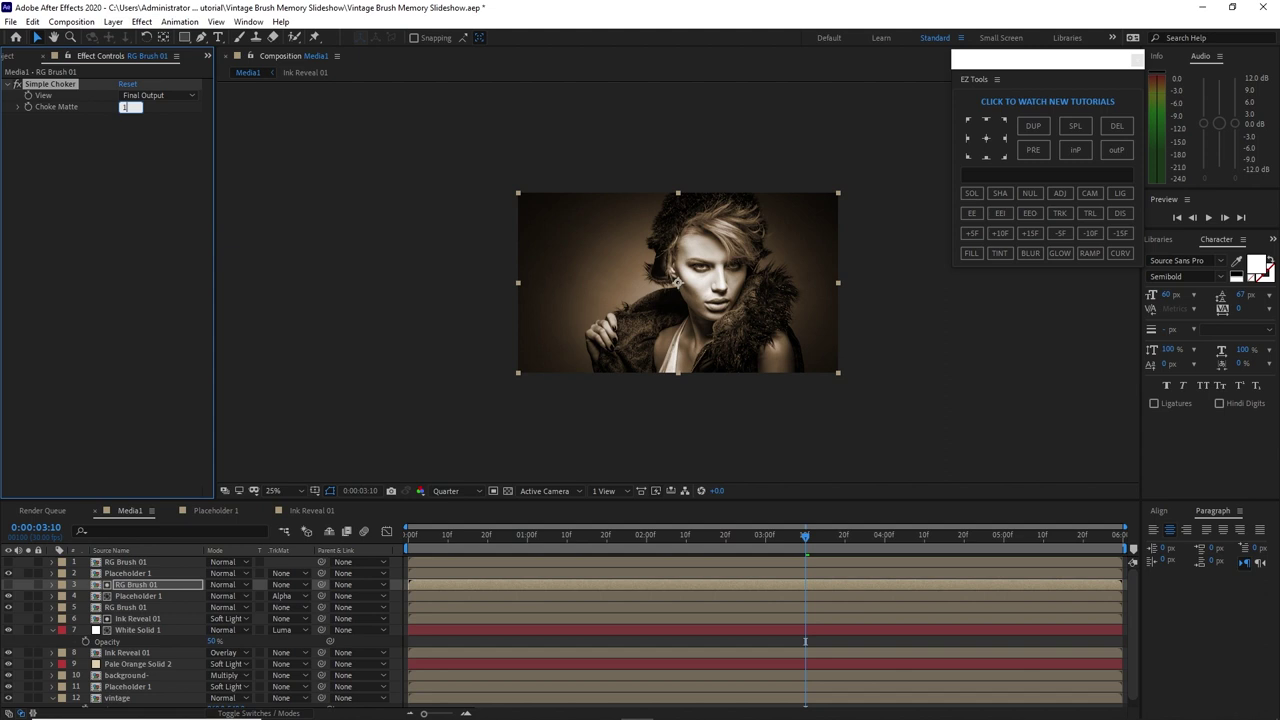
Set the upper Placeholder 1 layer's track matte to Alpha Matte "RG Brush 01" and its blending mode to Multiply
click(135, 573)
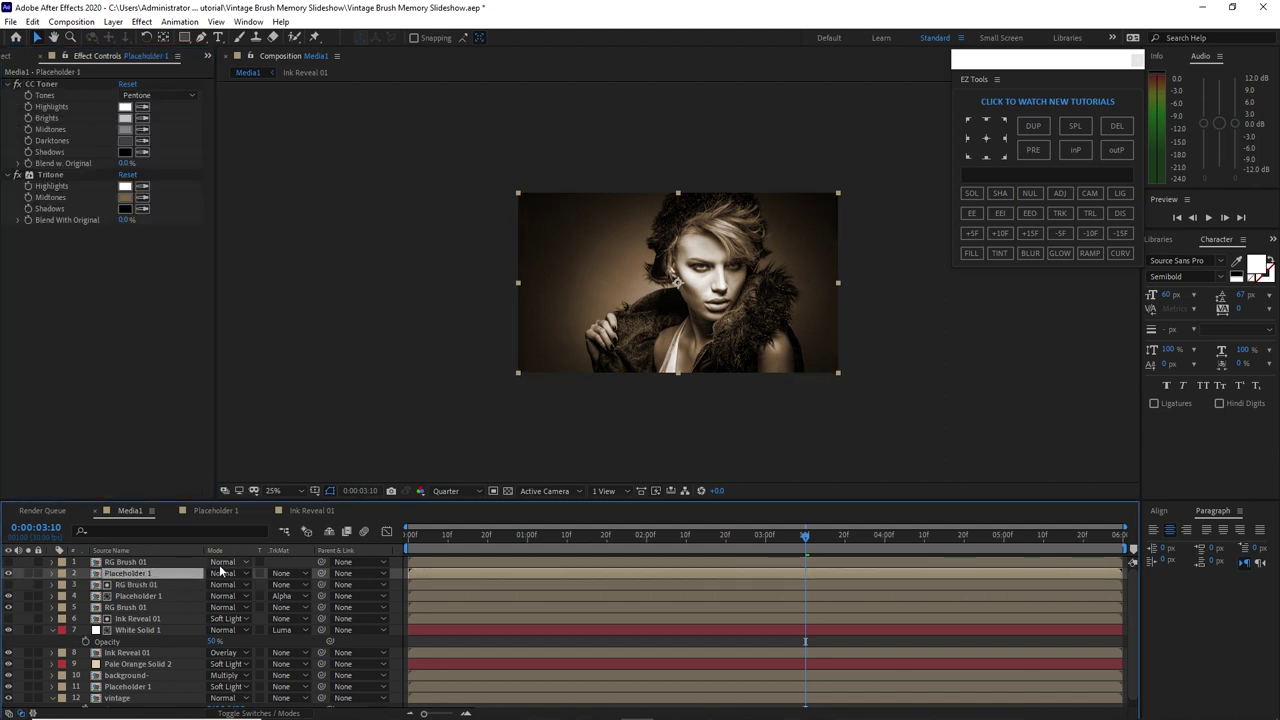
click(298, 573)
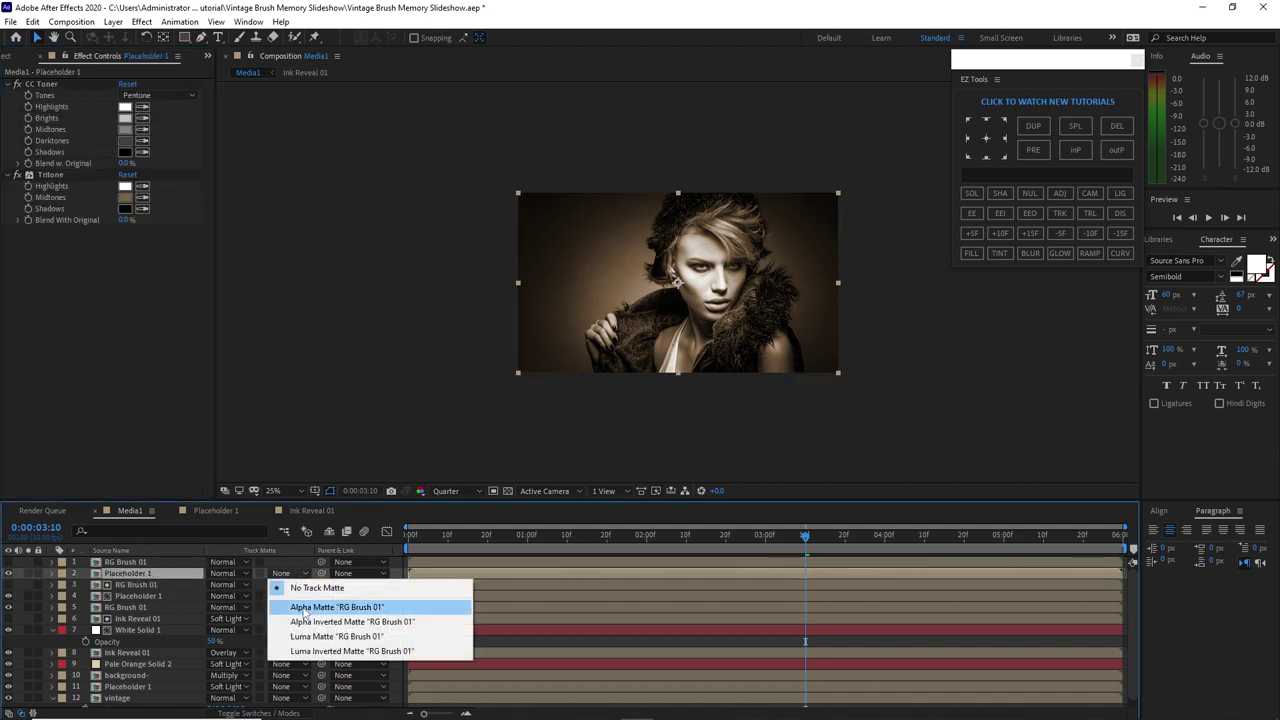
click(303, 607)
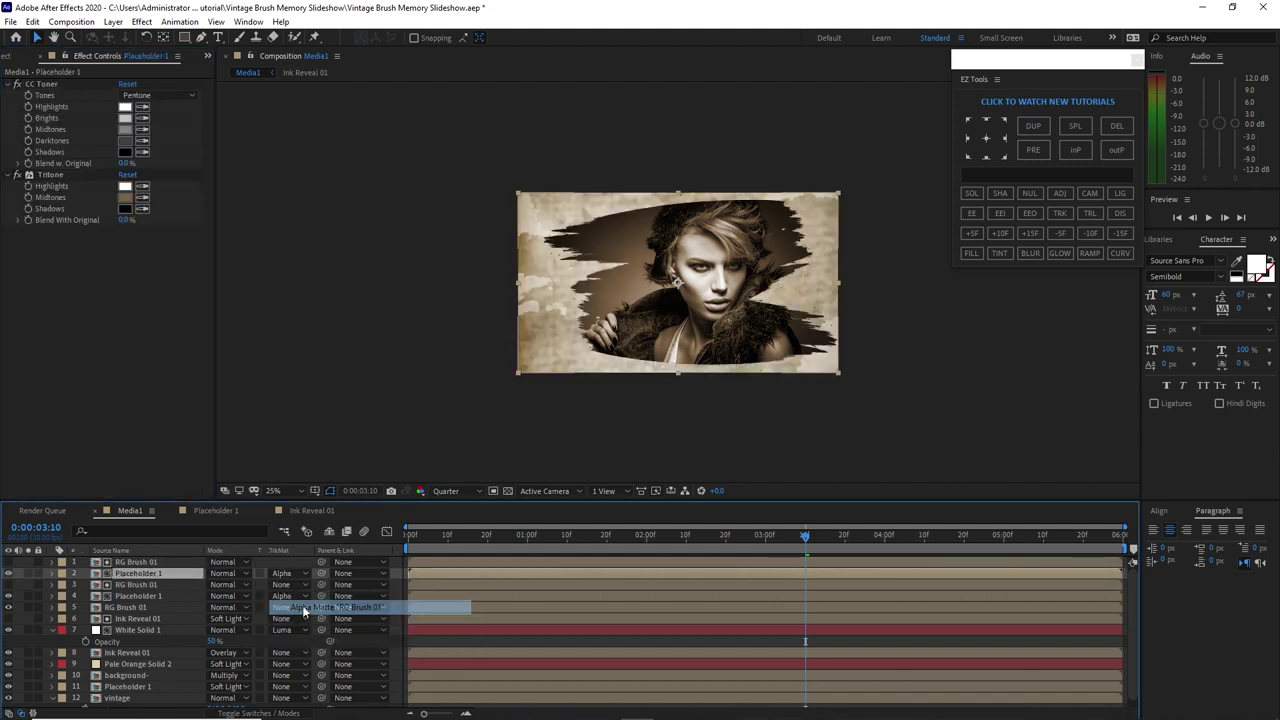
click(242, 573)
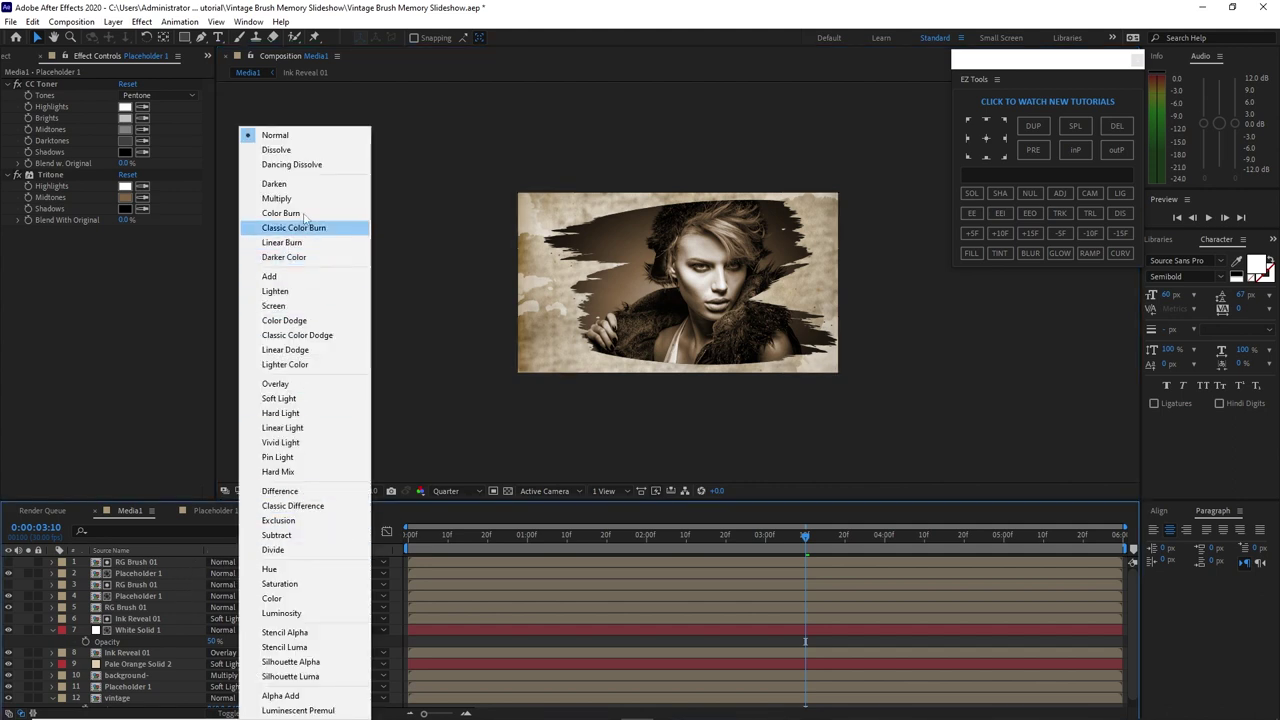
click(277, 198)
Replace the Tint effect on the topmost RG Brush 01 layer with Simple Choker, setting Choke Matte to 1
key(ctrl+Up)
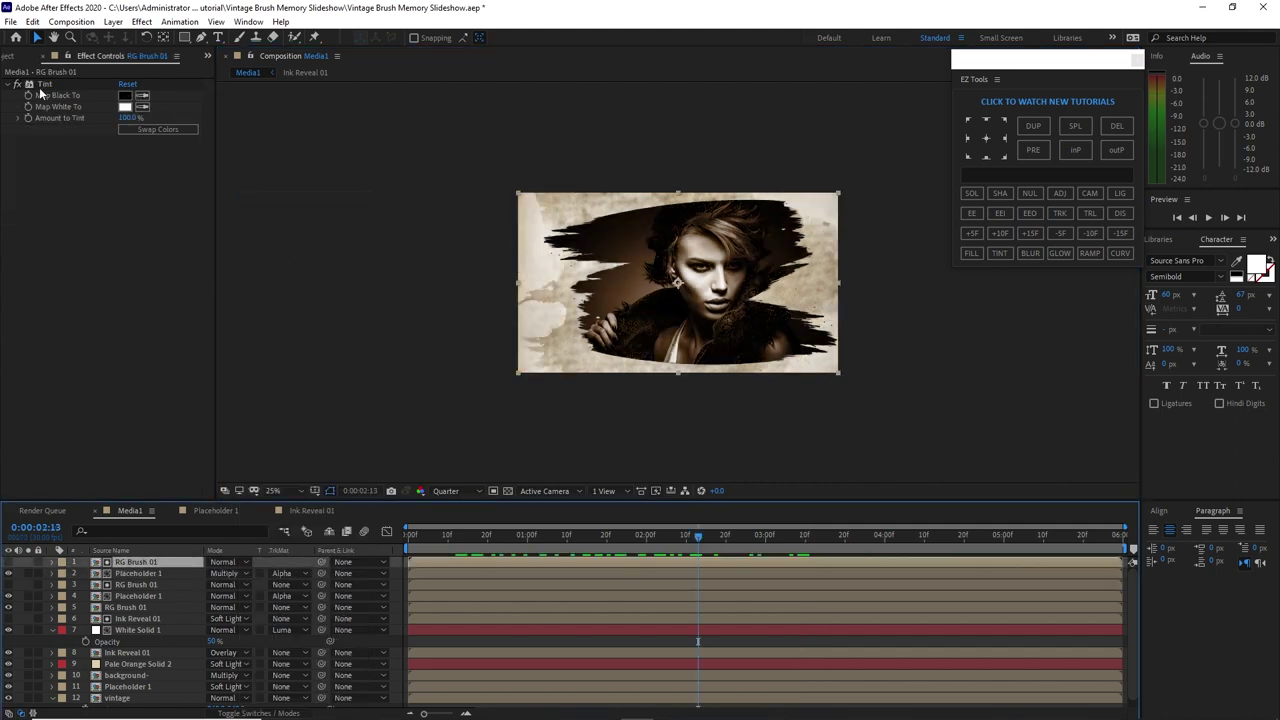
click(32, 21)
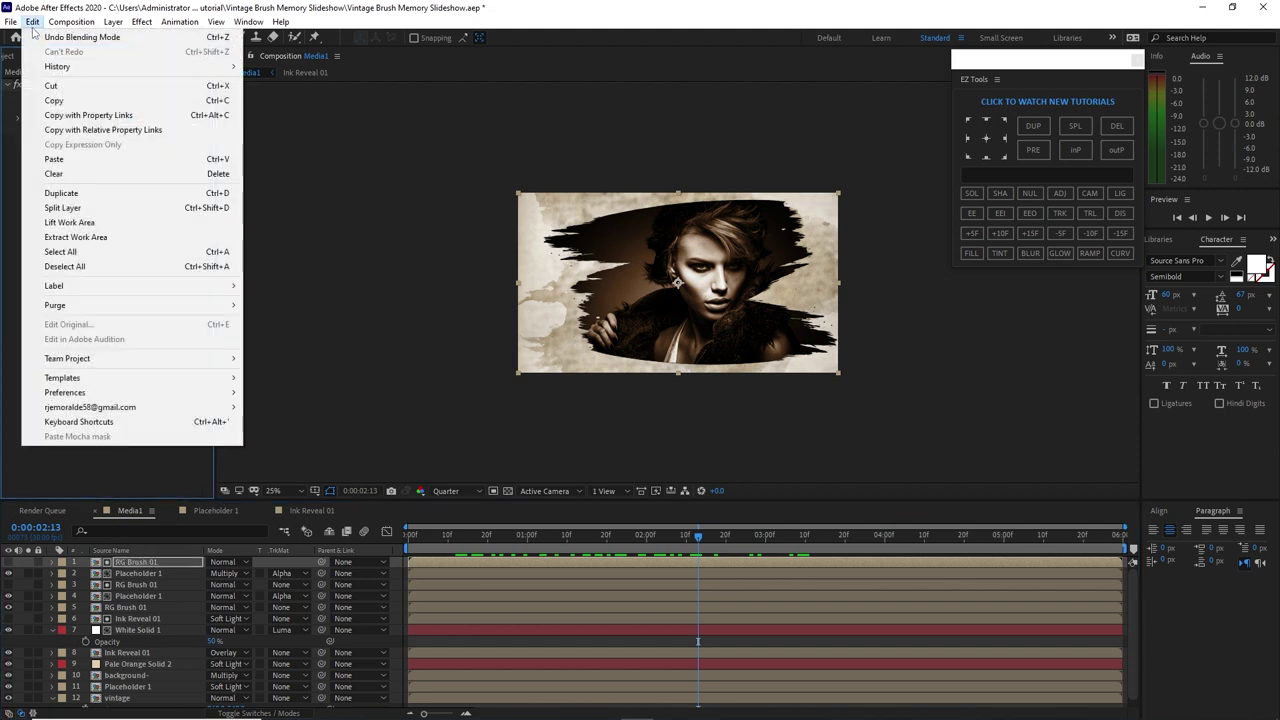
click(80, 171)
click(141, 21)
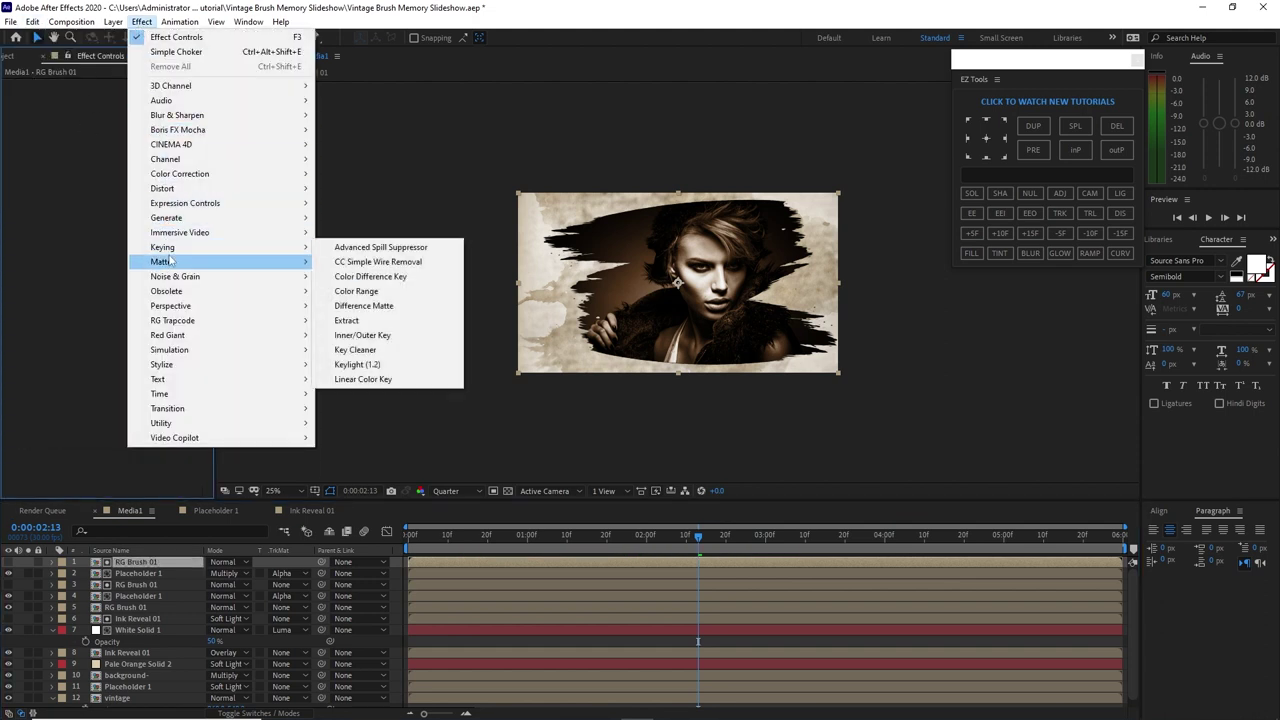
click(360, 320)
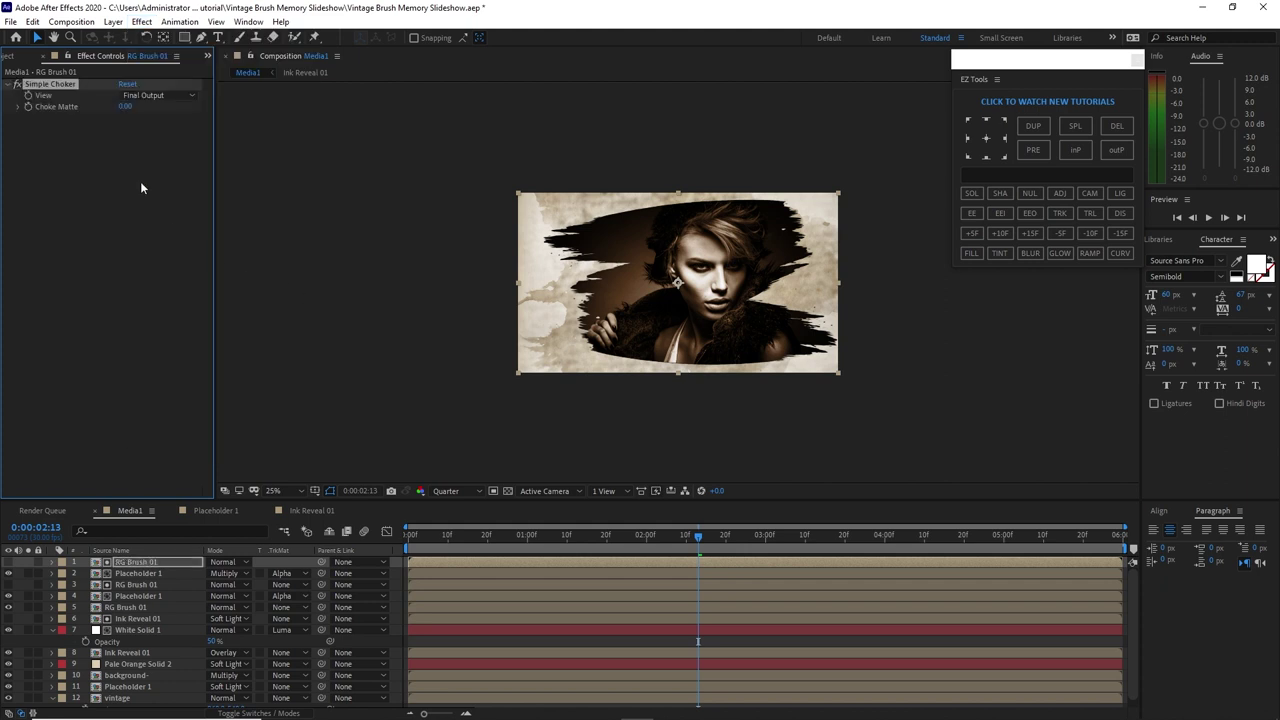
click(124, 106)
text(1)
click(138, 332)
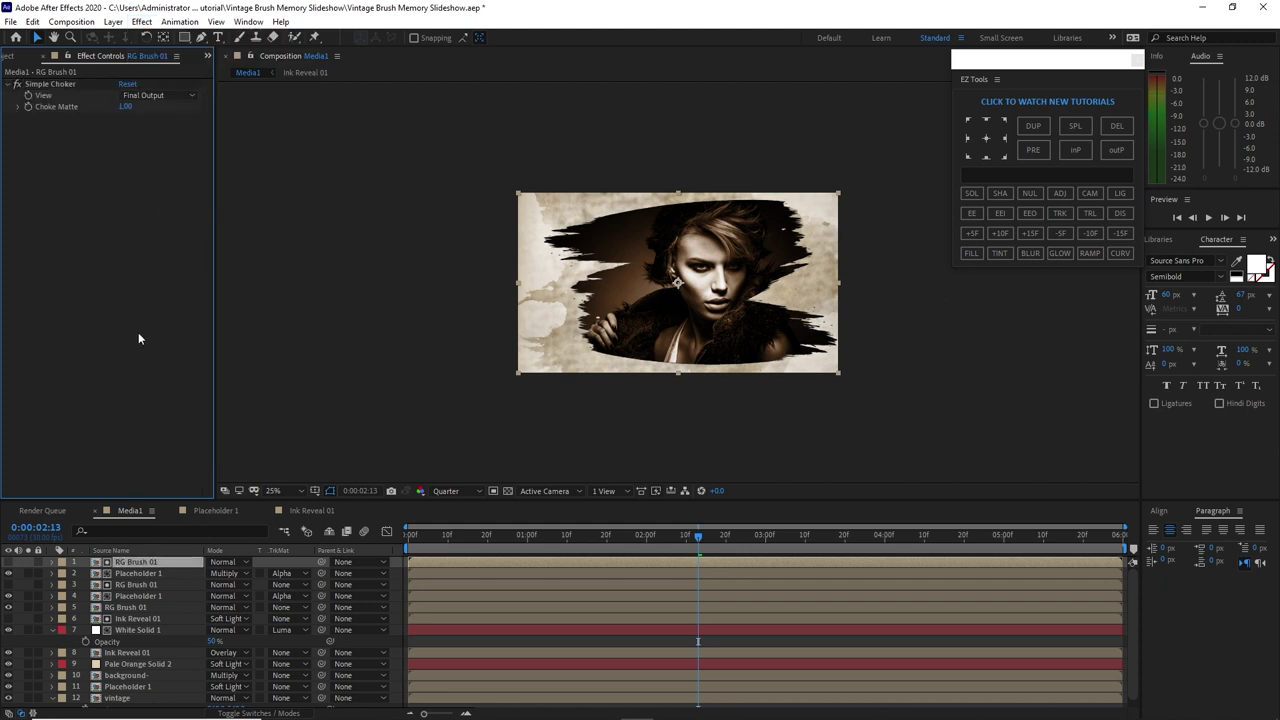
Add background-1881308.jpg from the Textures folder at the top of Media1 and scale it to 65%
click(10, 56)
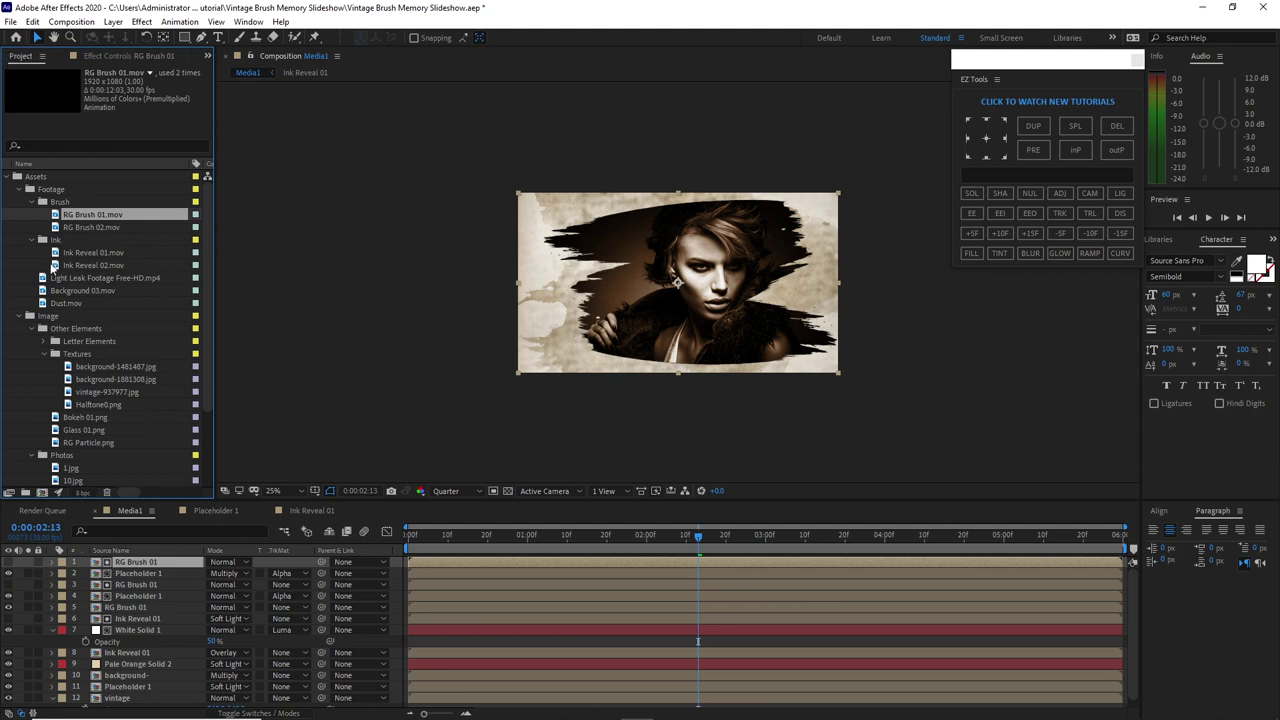
drag(112, 381, 117, 565)
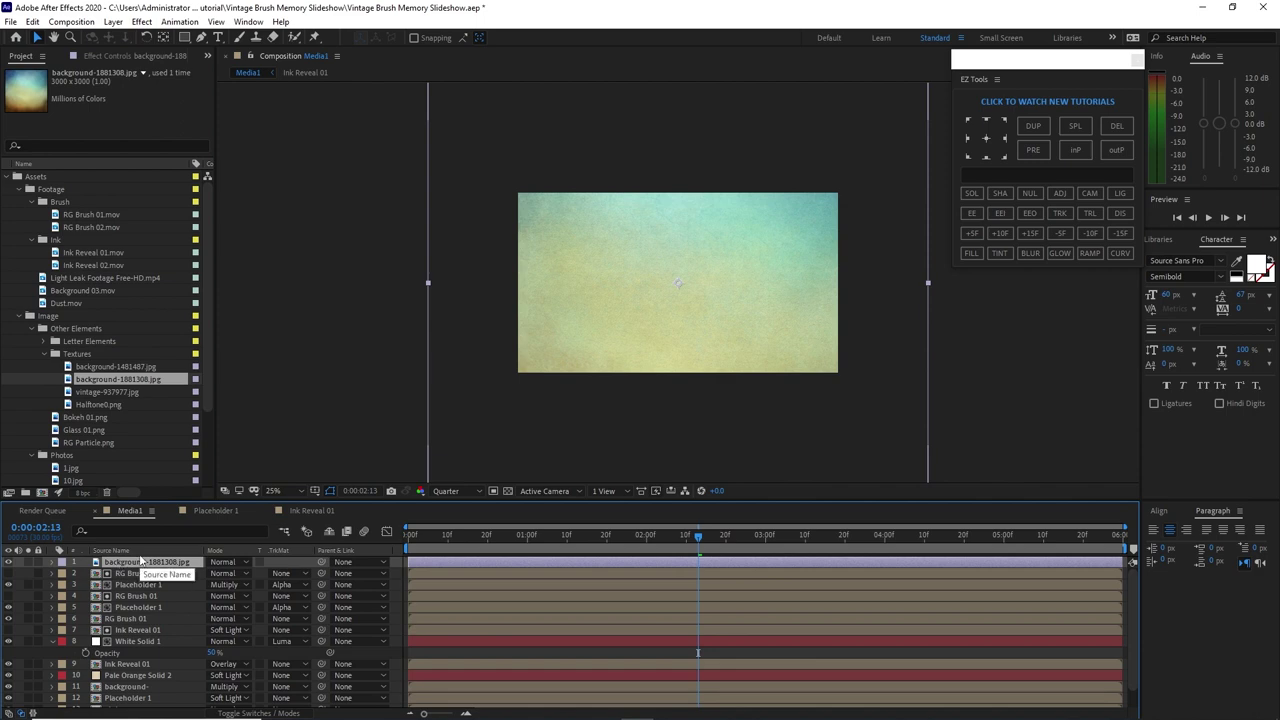
key(s)
drag(230, 574, 200, 570)
Pre-compose the background-1881308.jpg layer as background-1881308, moving all attributes into the new composition
right_click(159, 561)
click(190, 489)
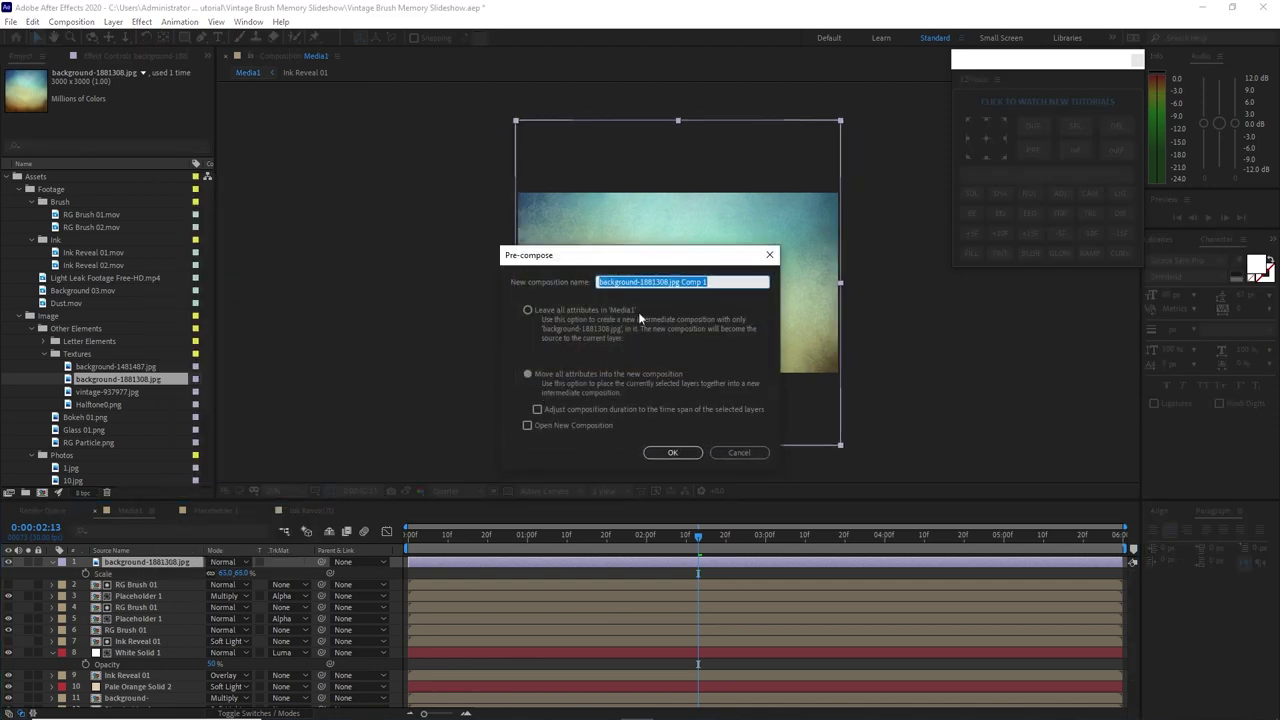
drag(668, 282, 713, 284)
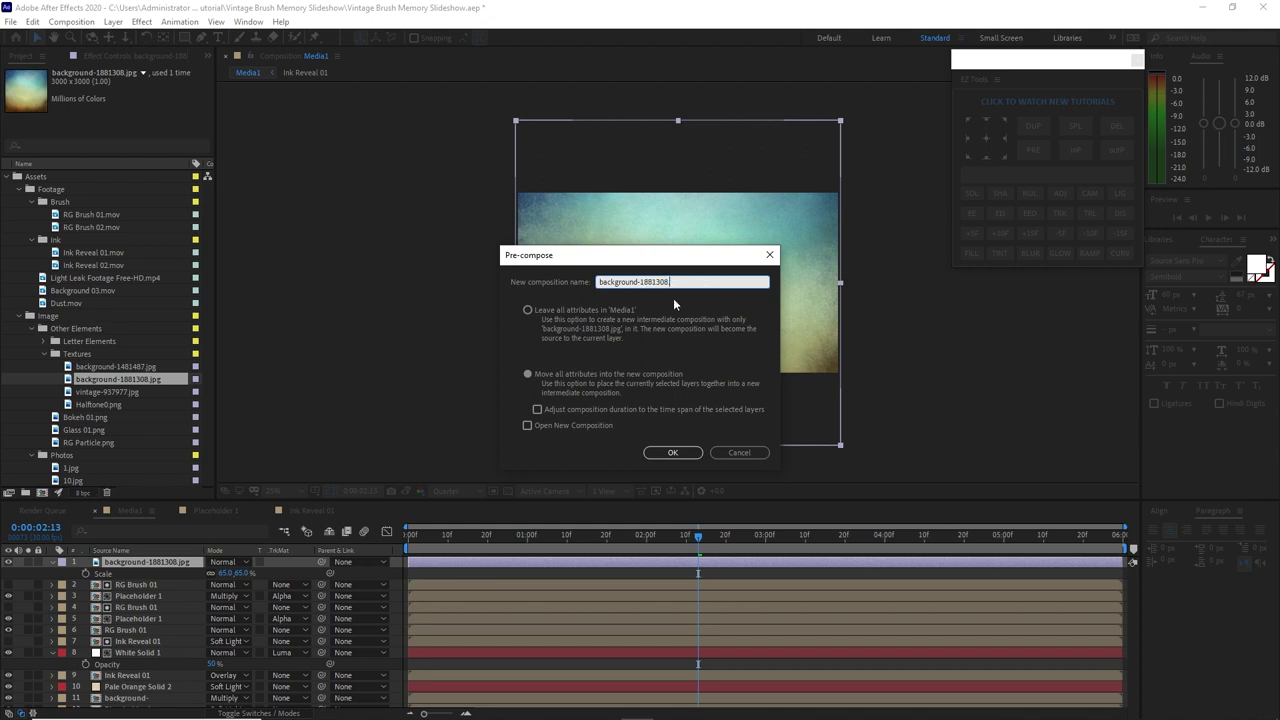
click(528, 376)
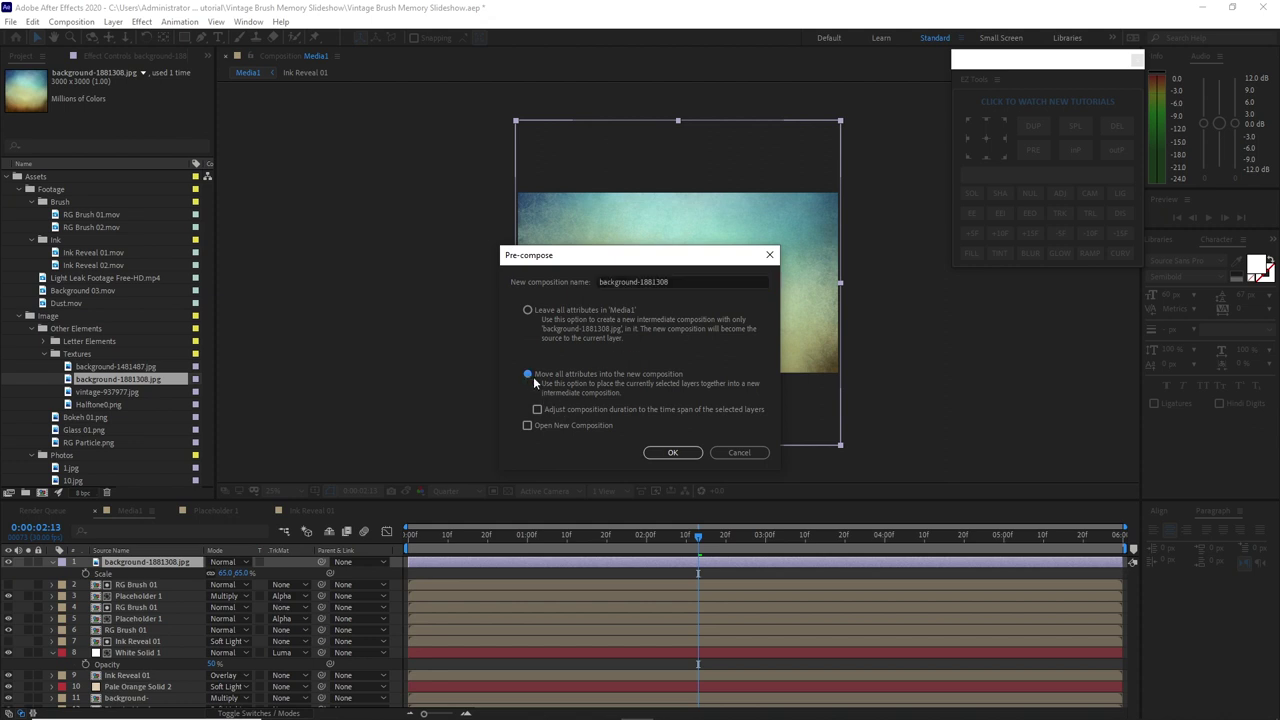
click(660, 452)
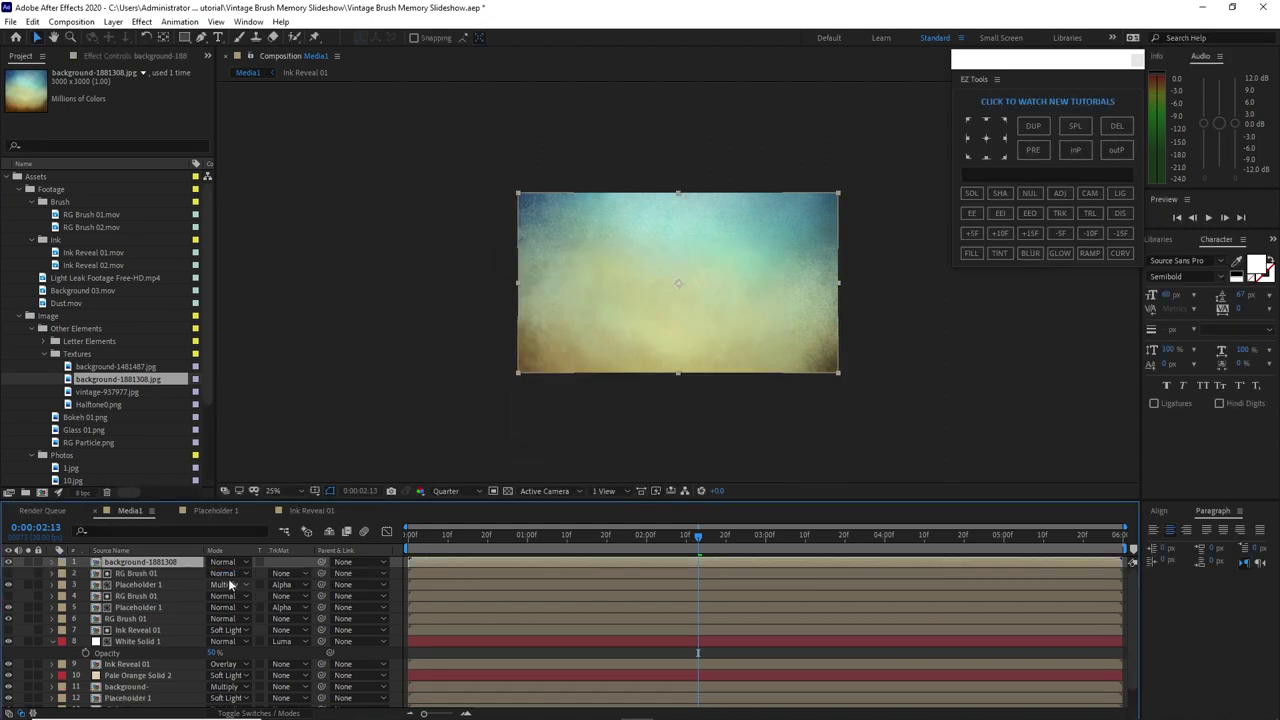
Duplicate the upper RG Brush 01 layer, place the copy above background-1881308, and use it as that layer's Alpha Matte
click(176, 573)
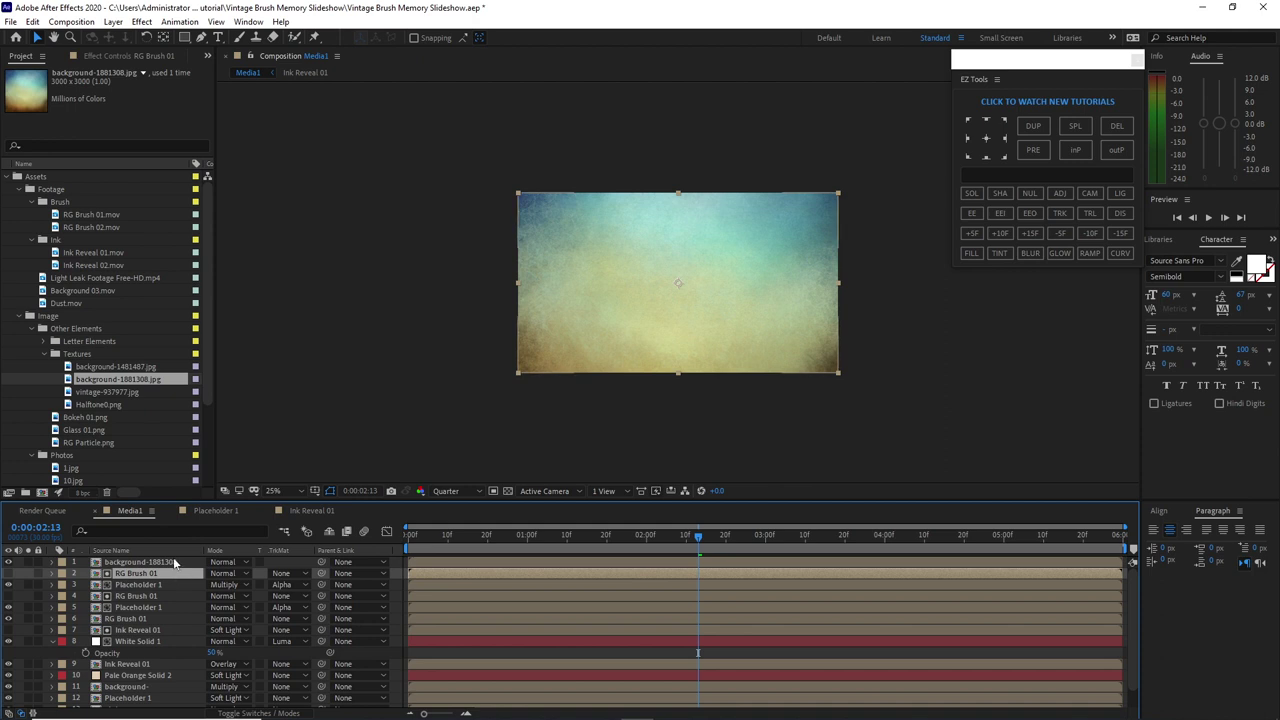
drag(160, 575, 156, 565)
click(105, 57)
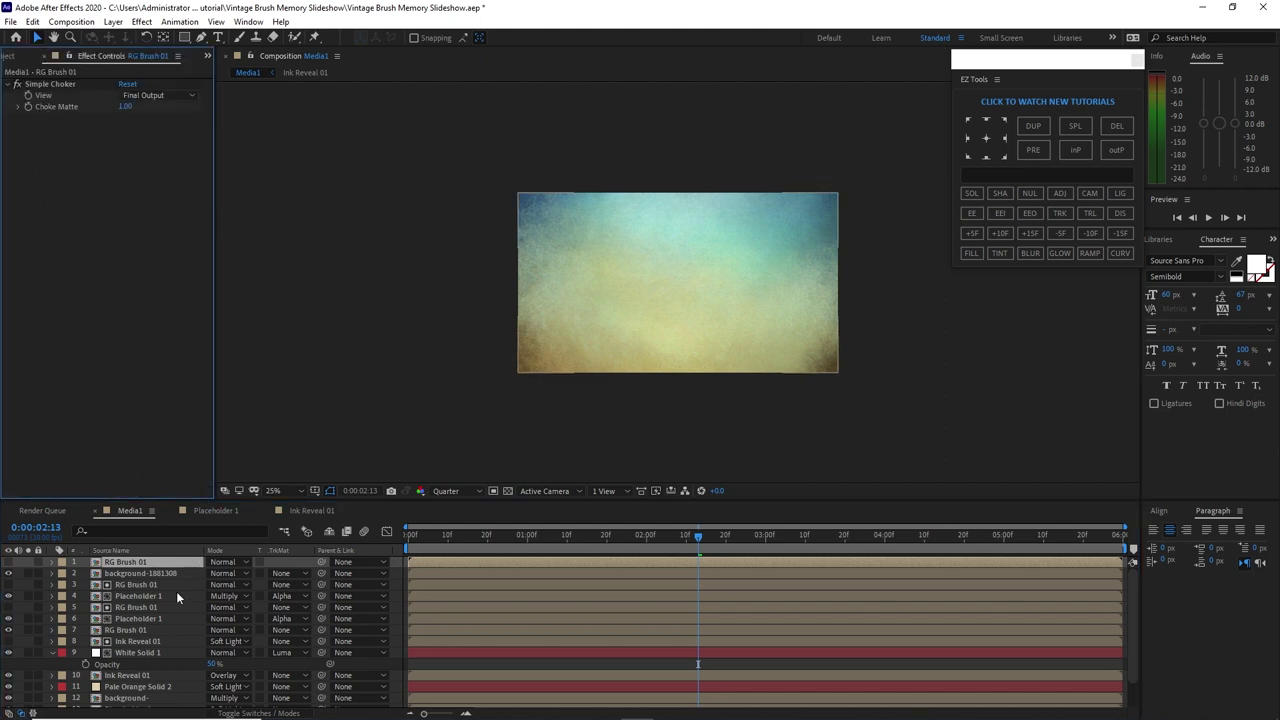
click(153, 574)
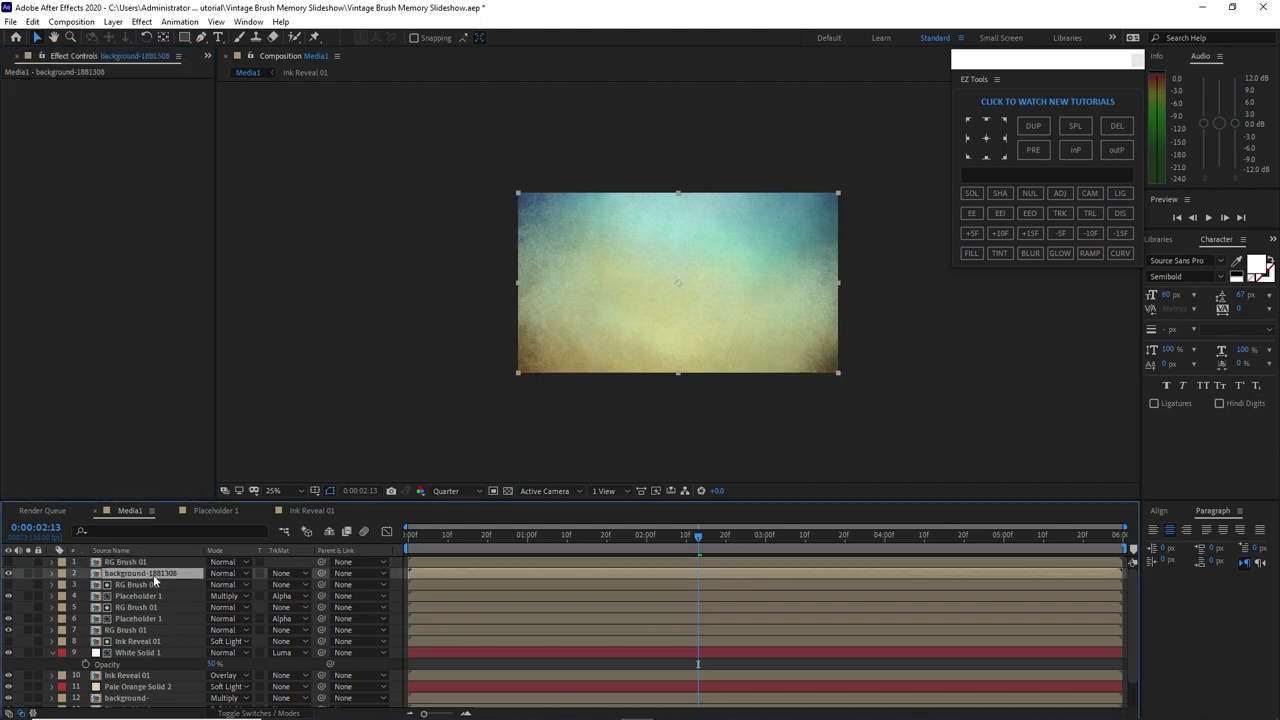
click(298, 574)
click(309, 607)
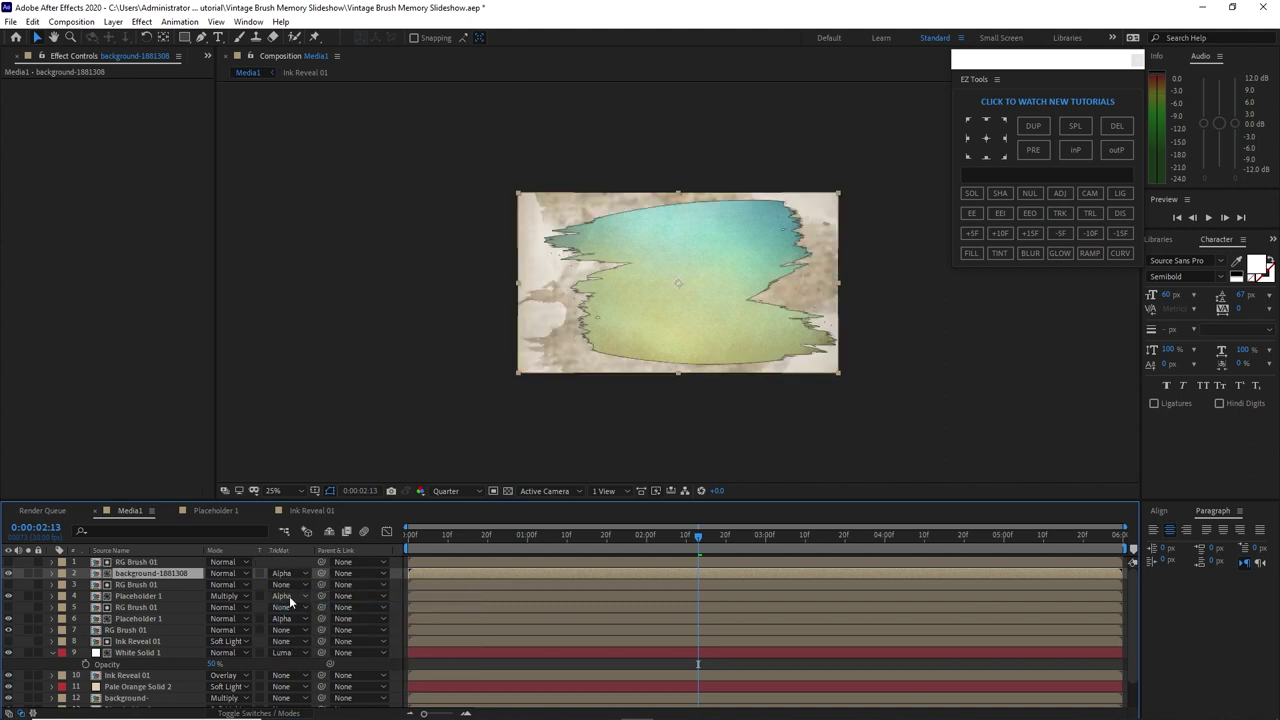
Set the background-1881308 layer's blending mode to Soft Light
click(232, 575)
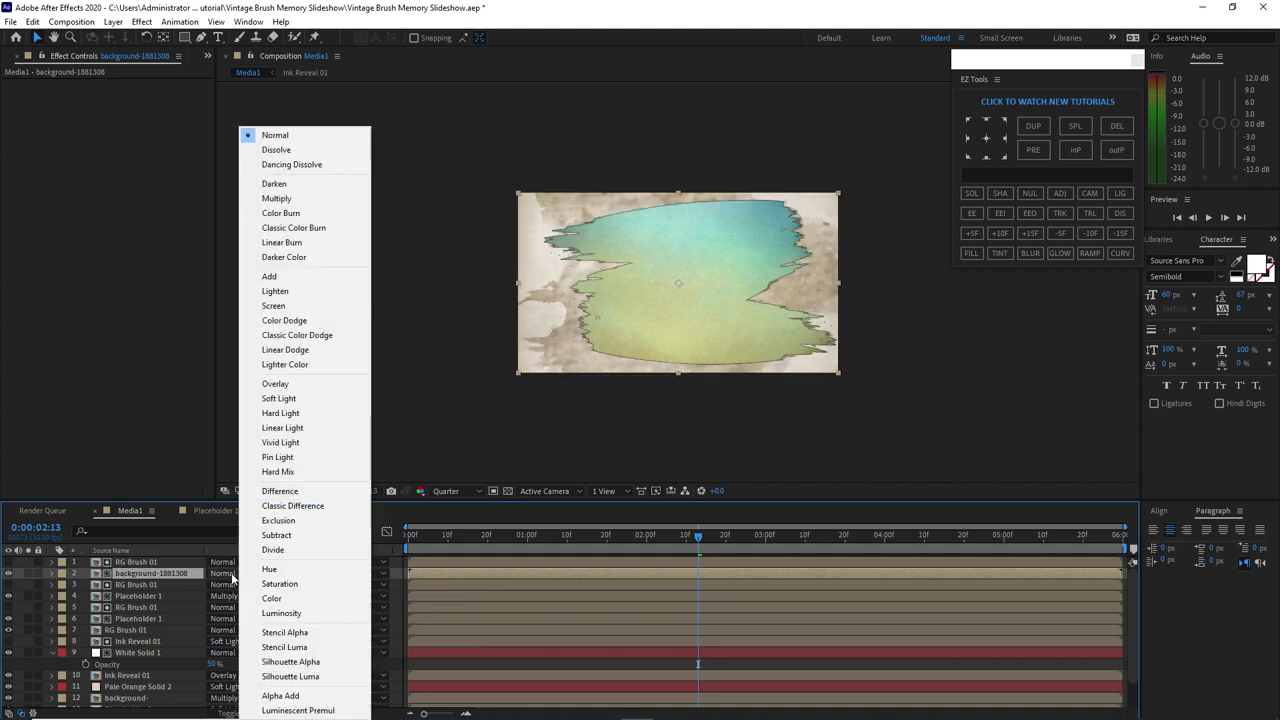
click(265, 403)
Create a new composition named Text
click(75, 22)
click(105, 54)
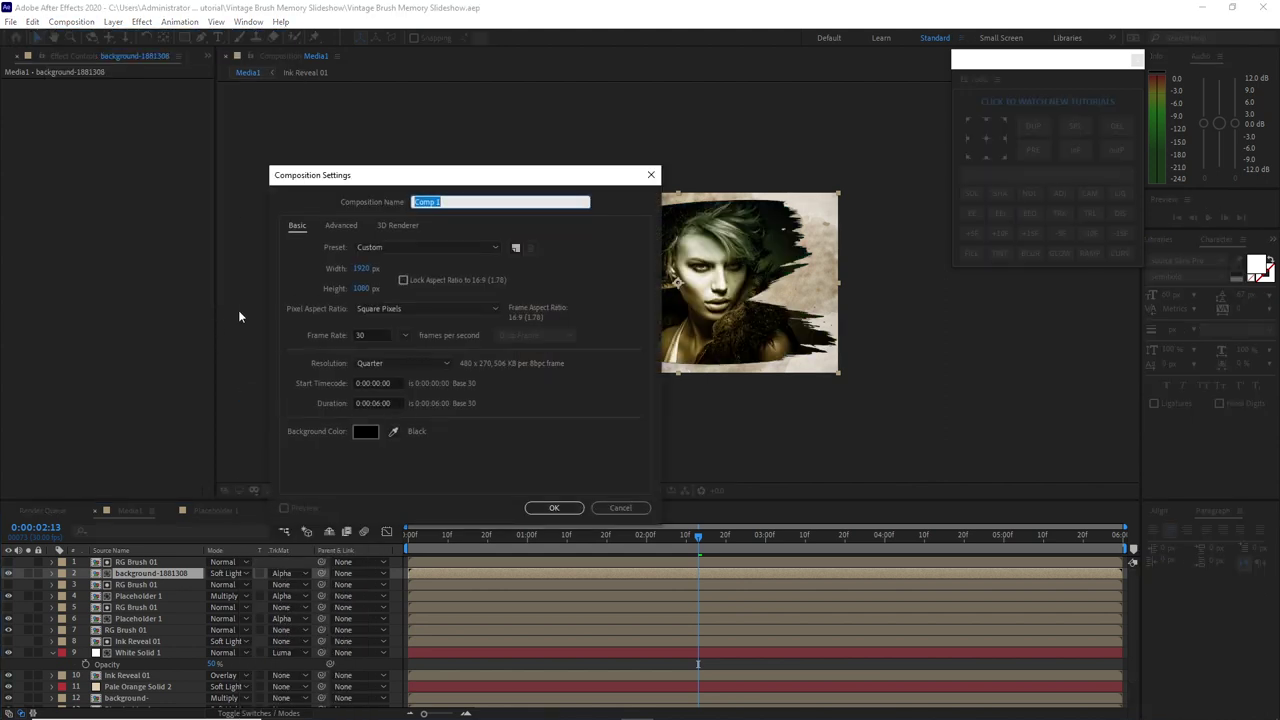
text(Text)
click(543, 510)
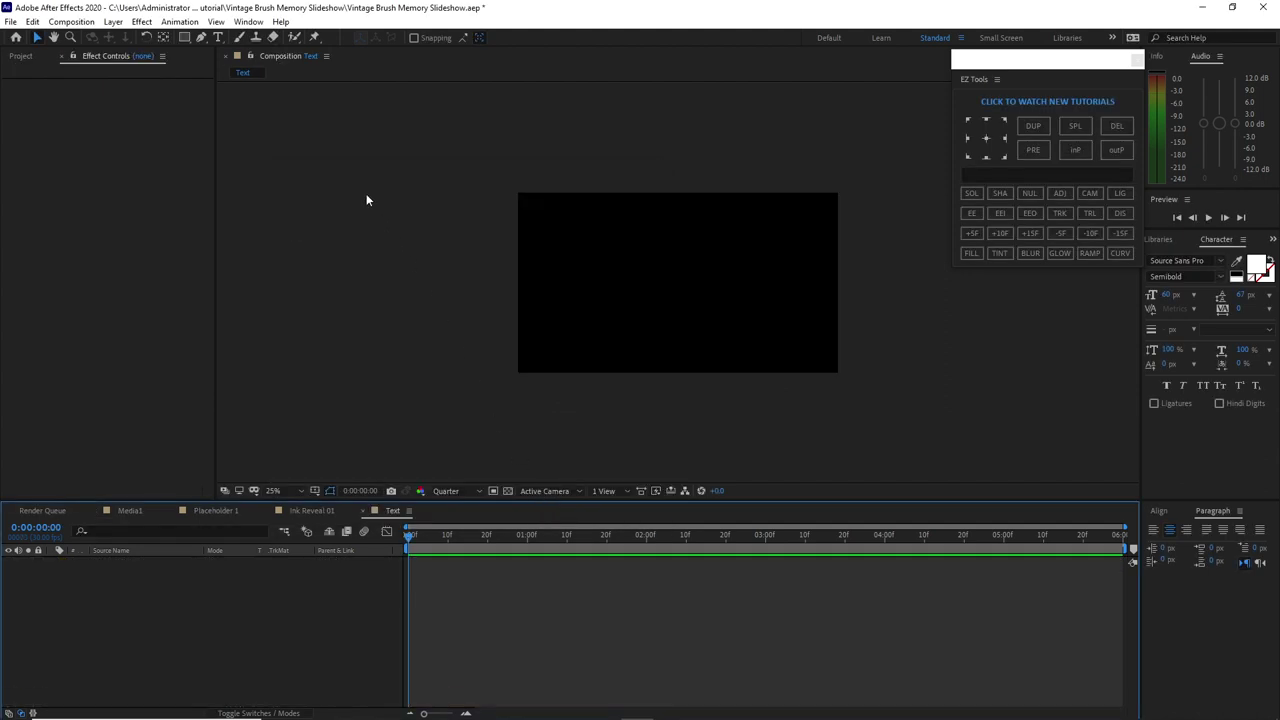
Add a text layer reading RHANDZ GRAPHIX in Verdana Bold at 72 px
key(ctrl+t)
click(605, 308)
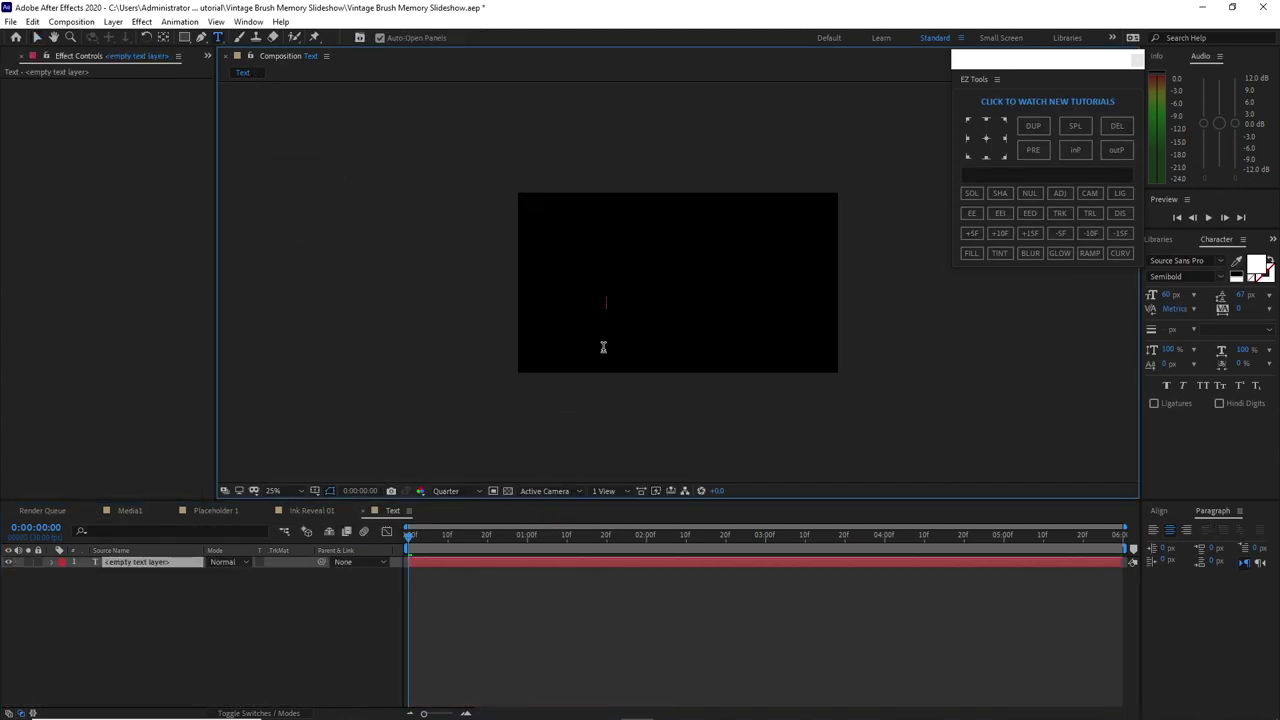
click(1165, 261)
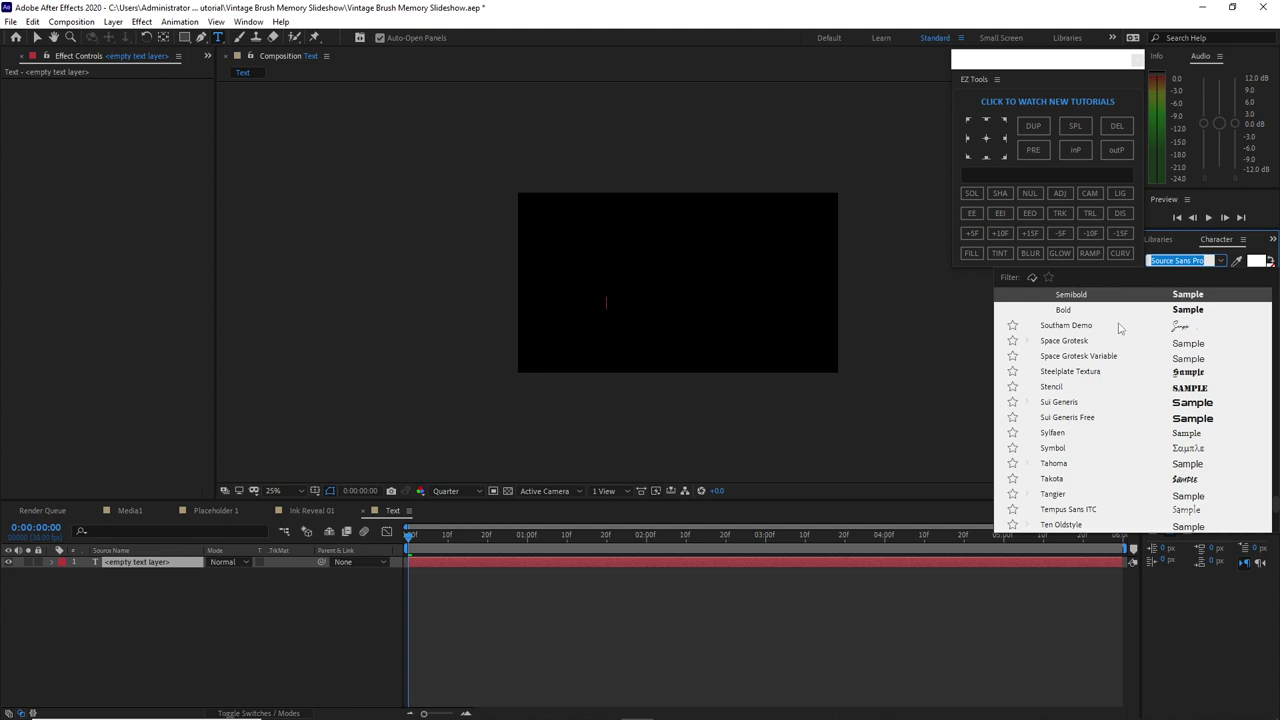
text(verdana)
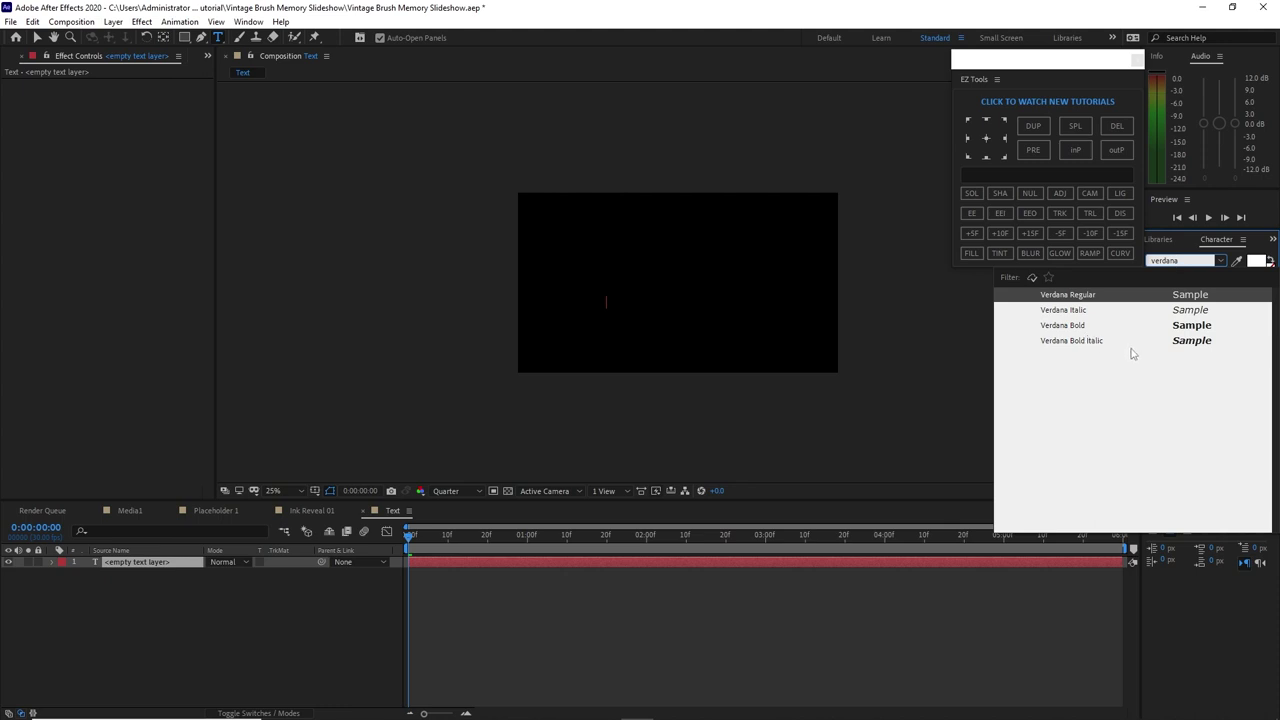
click(1074, 324)
click(1193, 296)
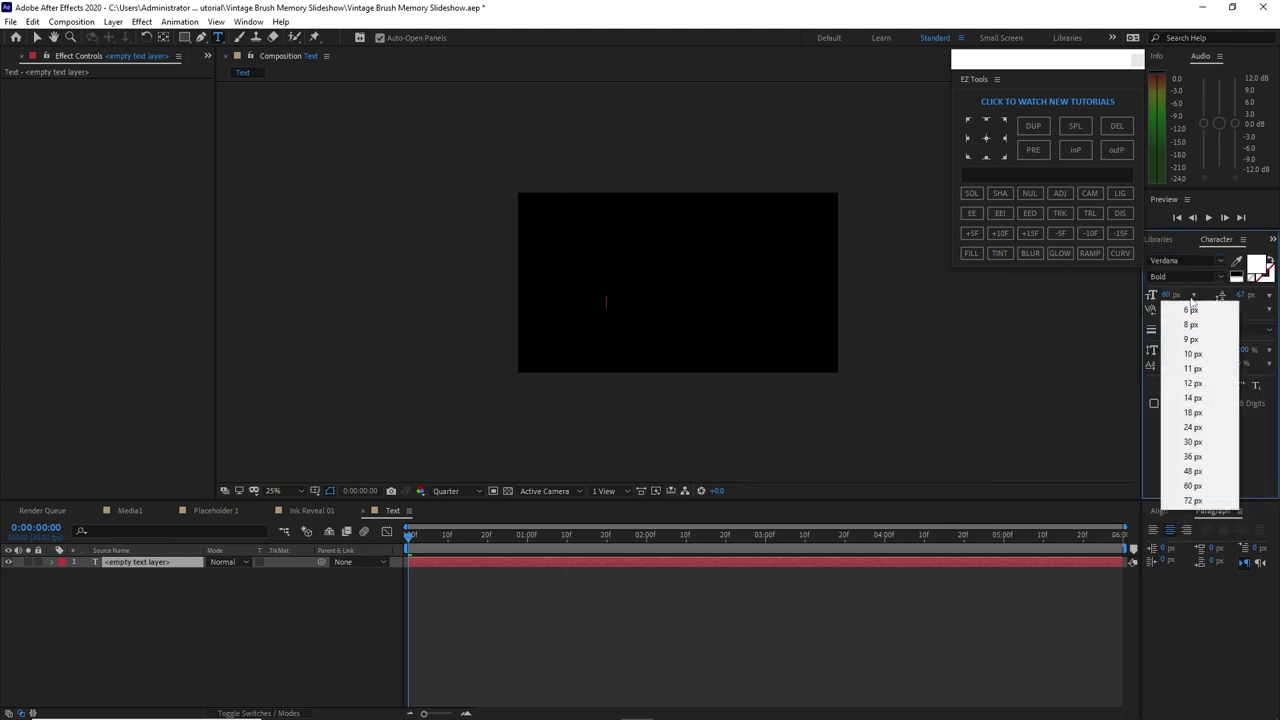
click(1224, 508)
text(R)
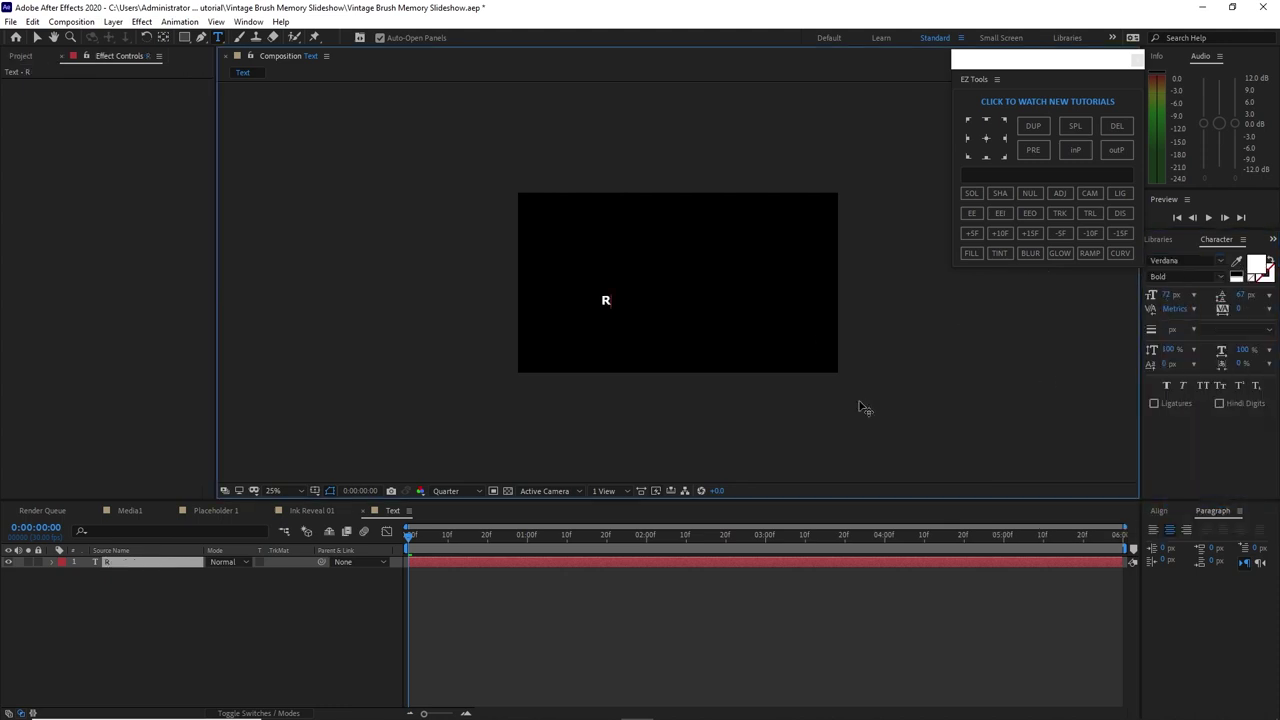
text(HANDZ)
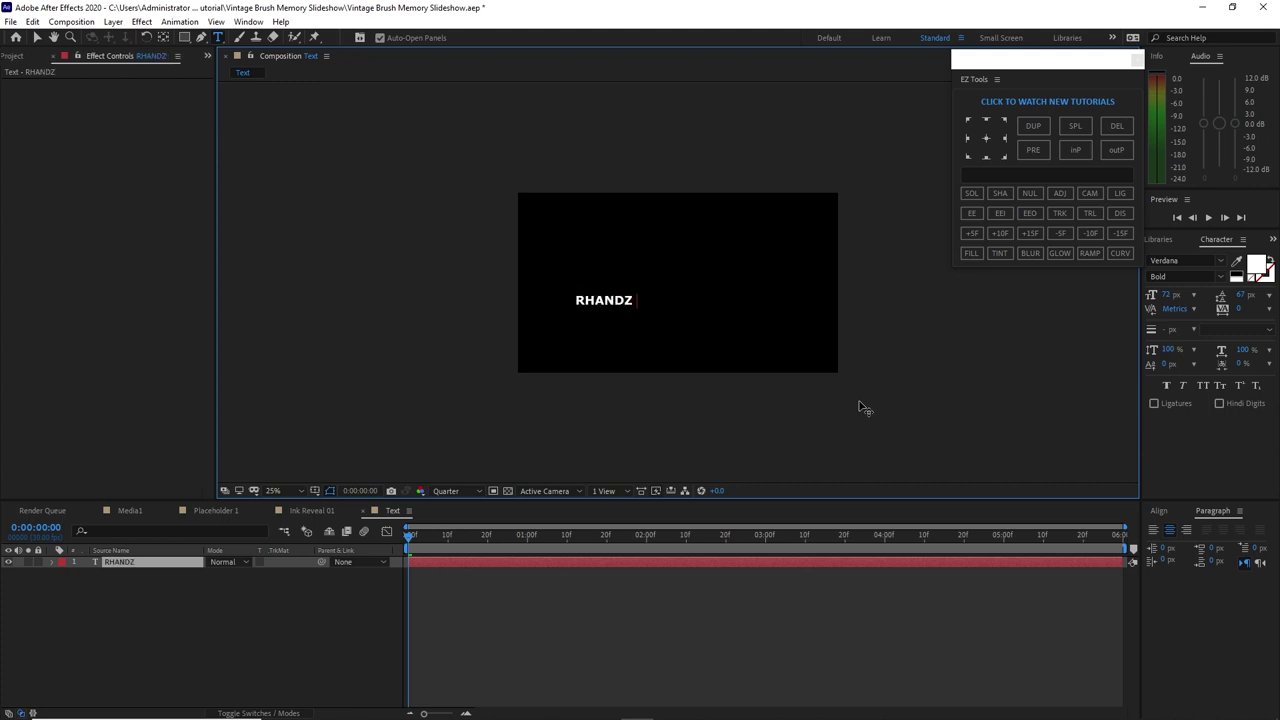
text( GRAPHIX)
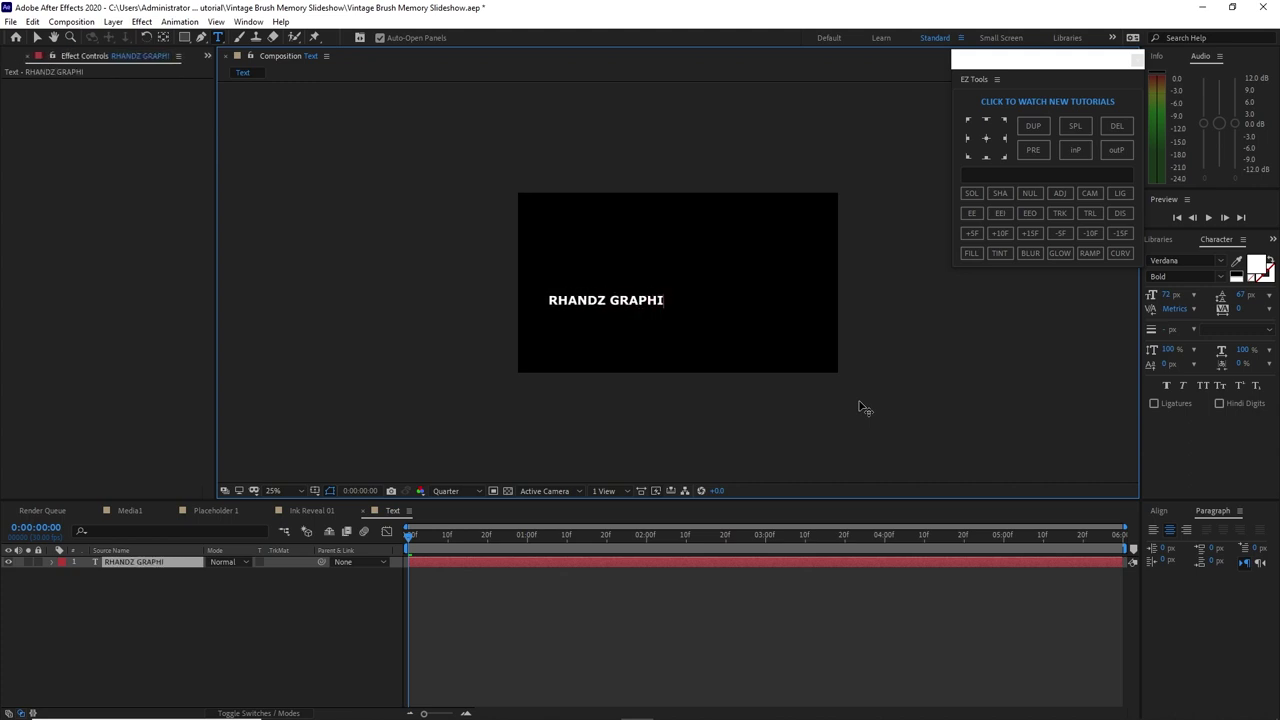
Add a second text layer below reading "presented by:" and set its font style to Regular
click(217, 40)
click(549, 322)
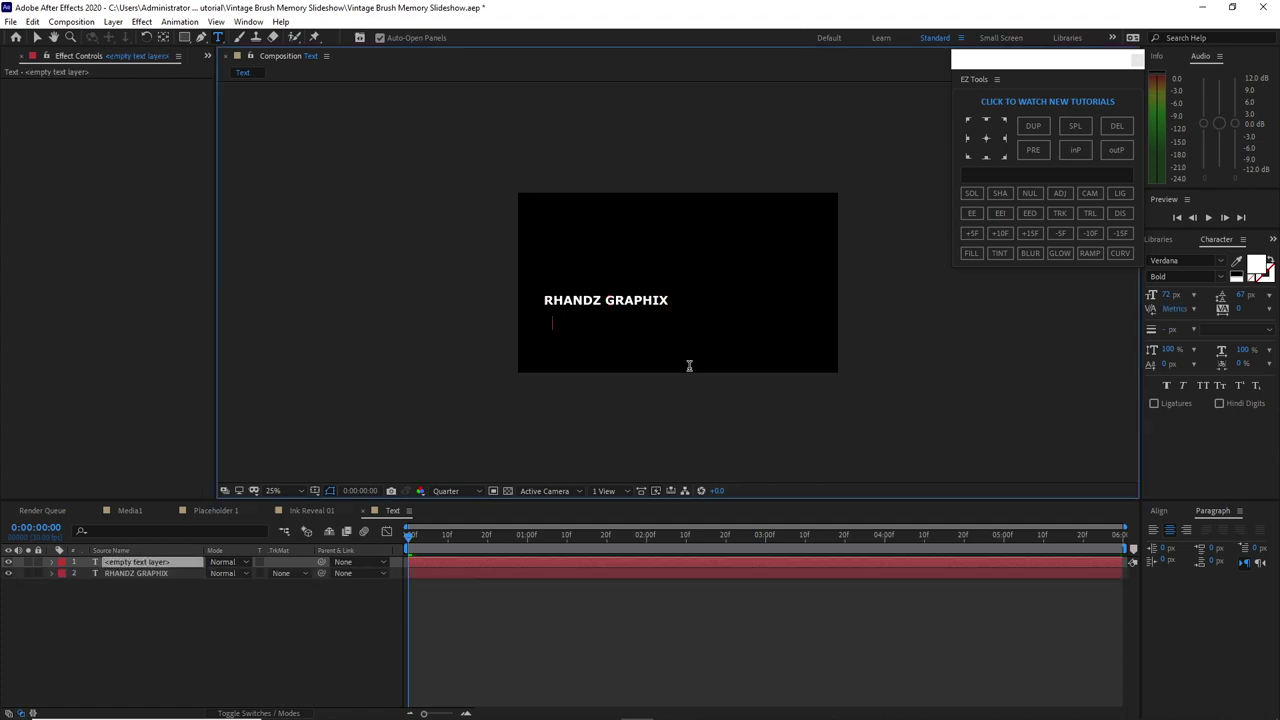
text(p)
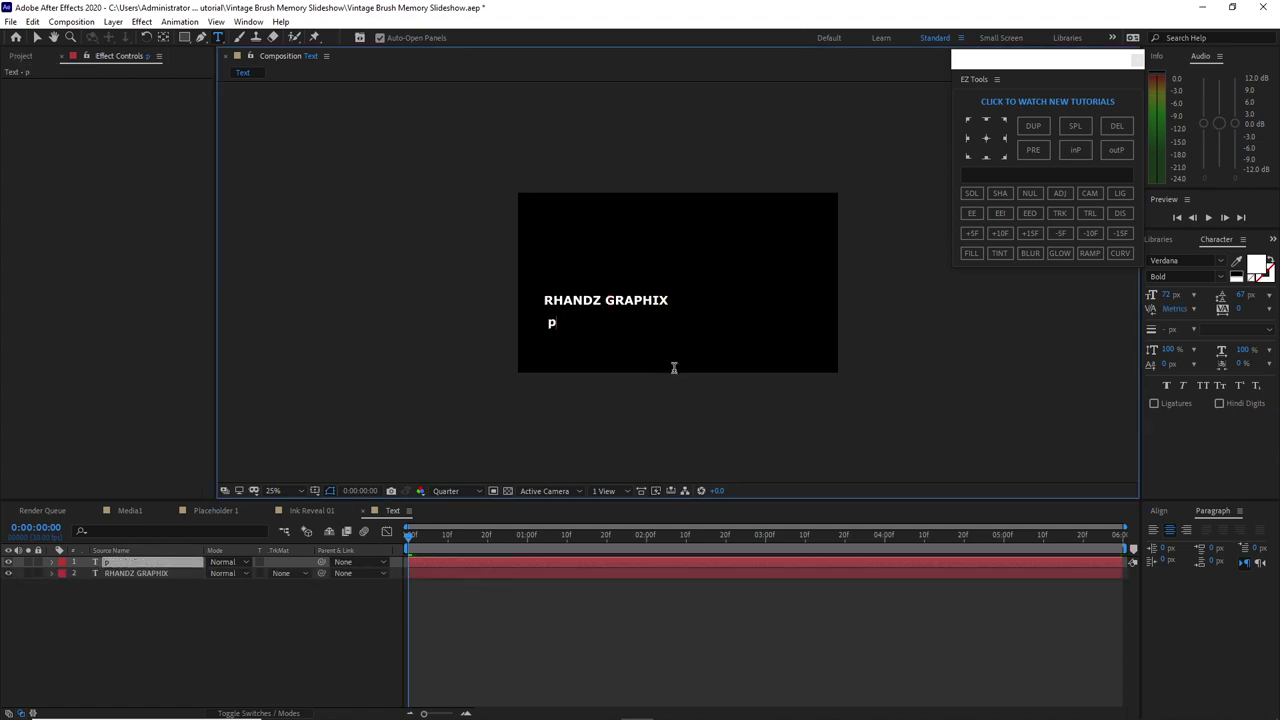
text(resented by)
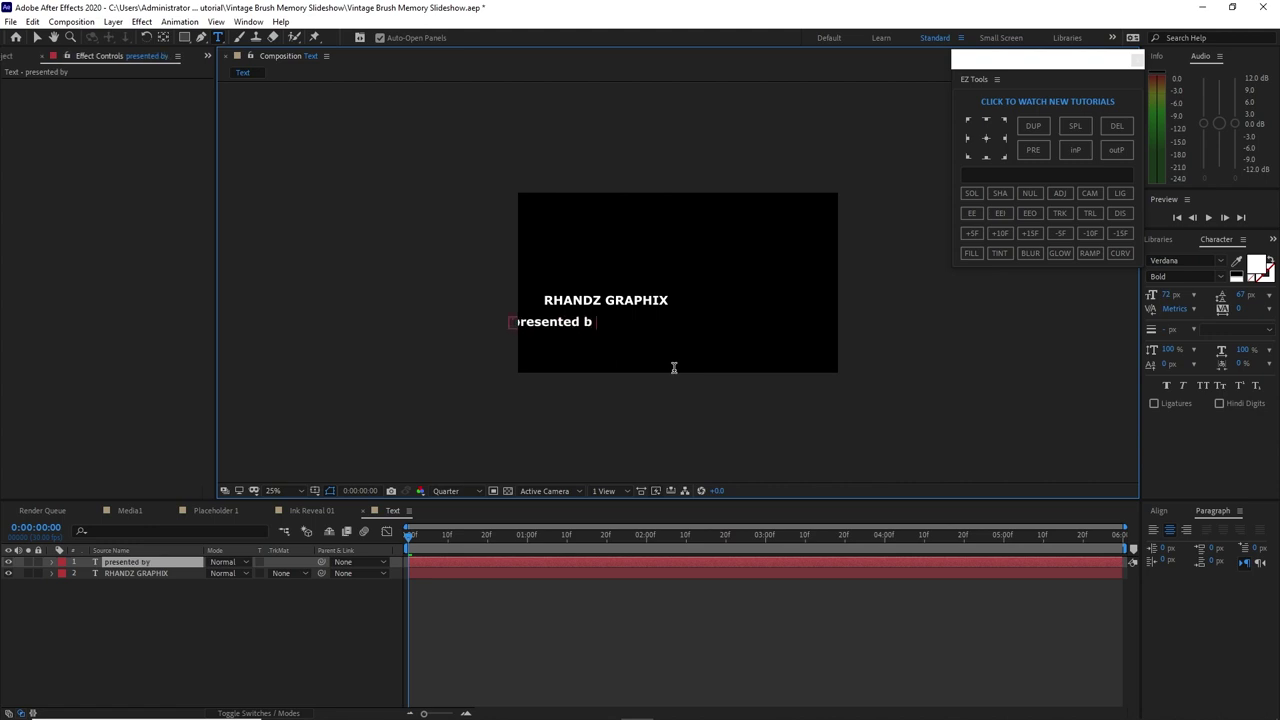
text(:)
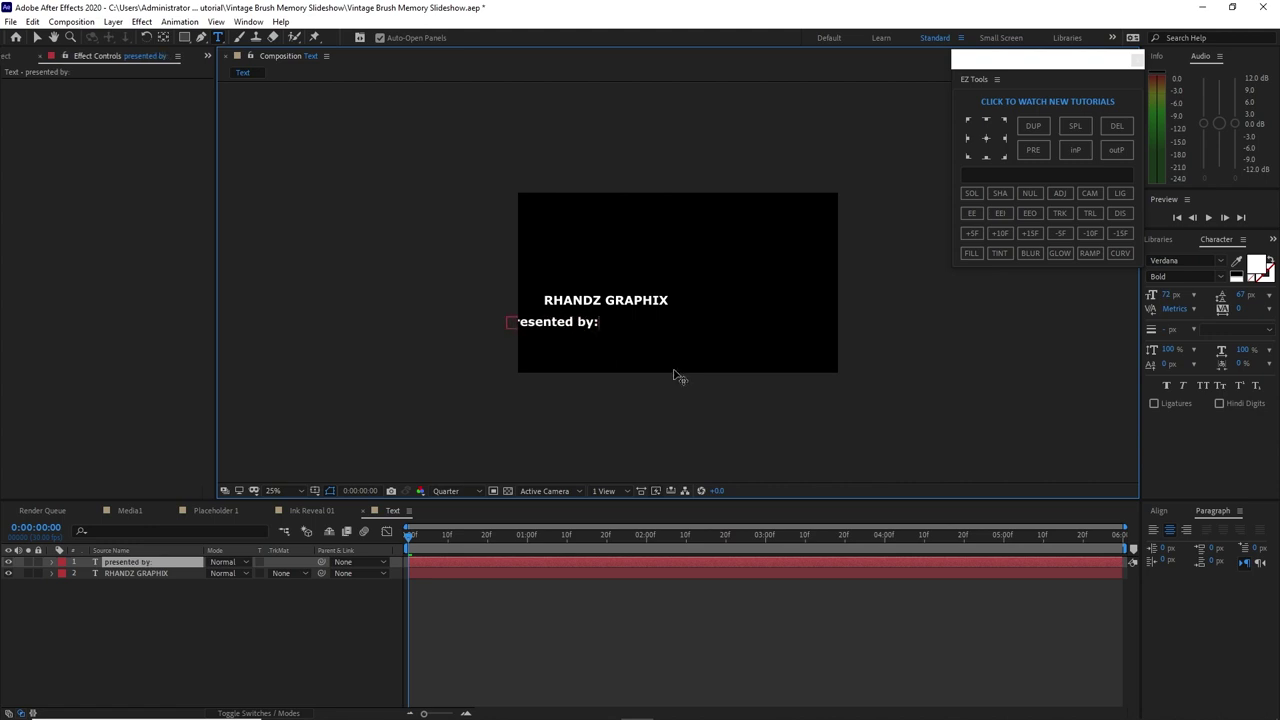
key(Escape)
key(v)
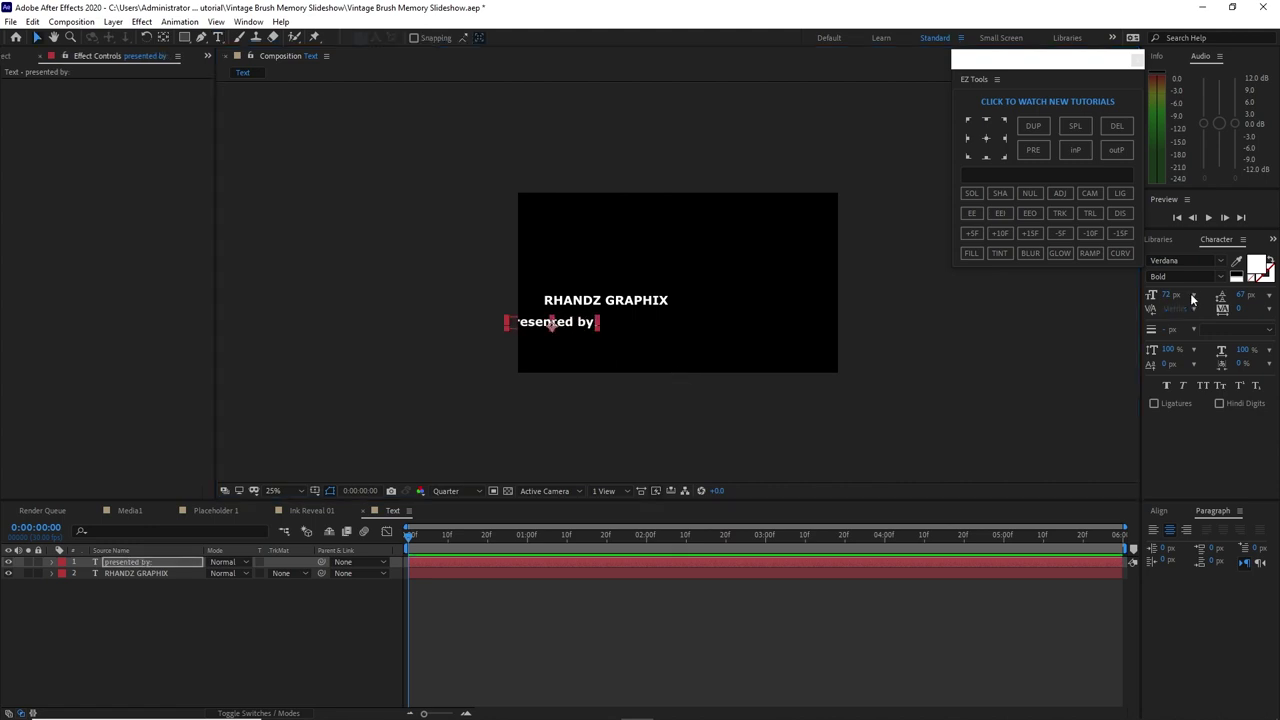
click(1220, 276)
click(1180, 292)
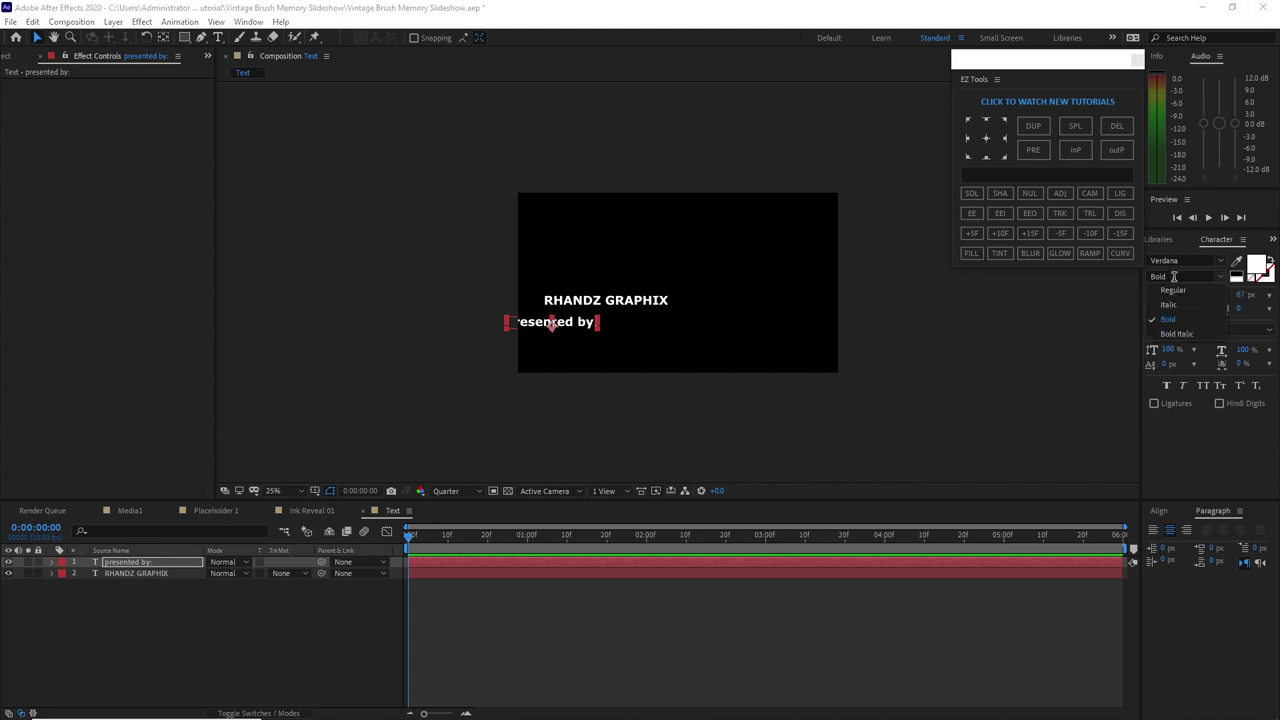
Centre the "presented by:" and RHANDZ GRAPHIX layers horizontally in the composition
click(1159, 512)
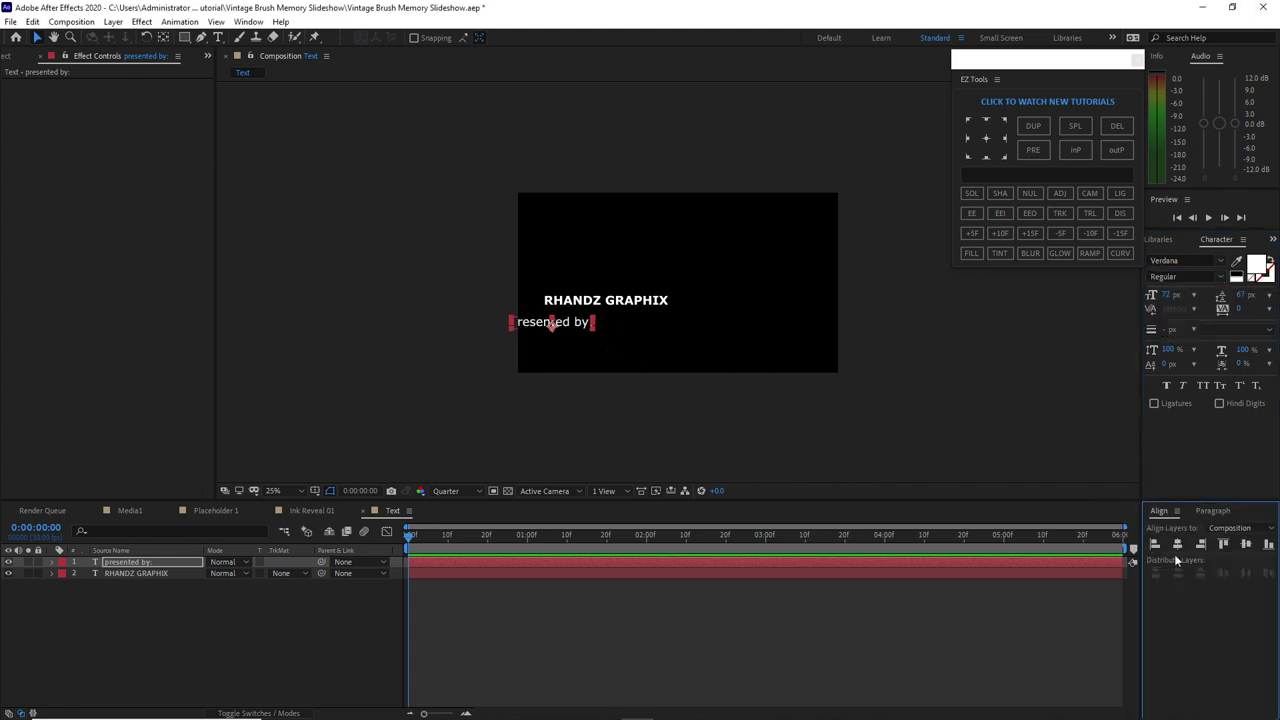
click(1178, 546)
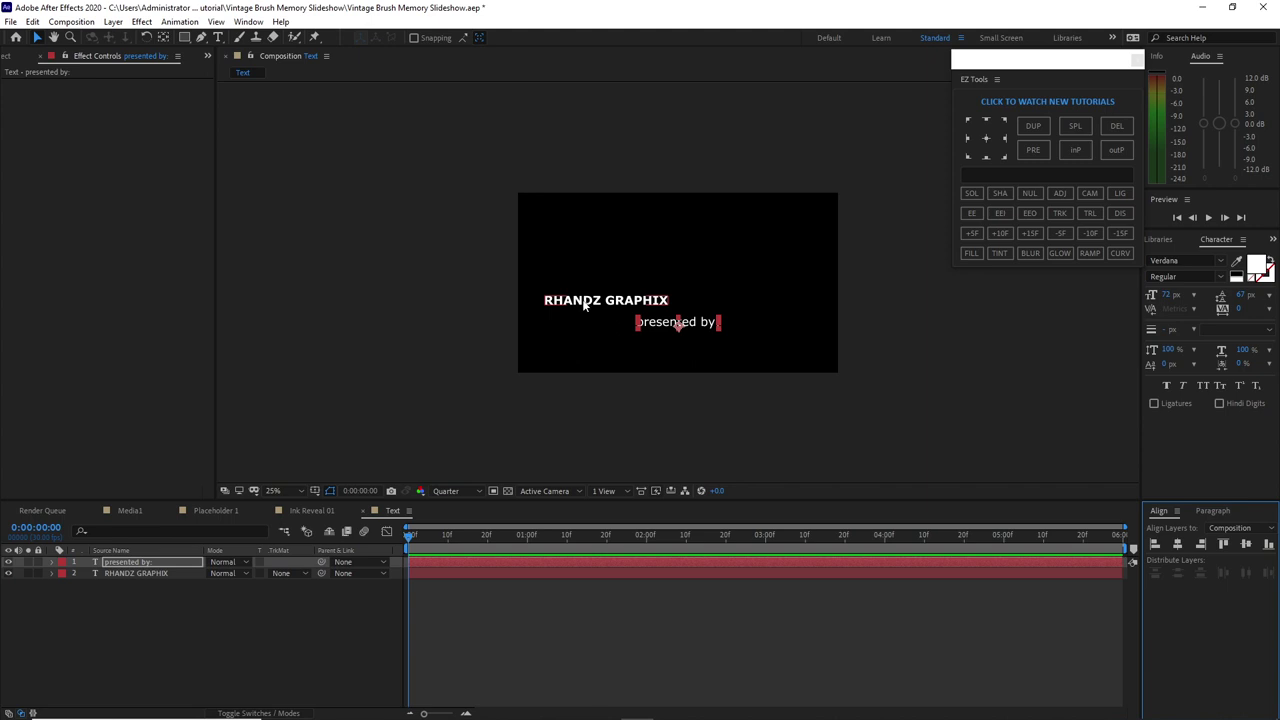
click(587, 306)
click(1178, 544)
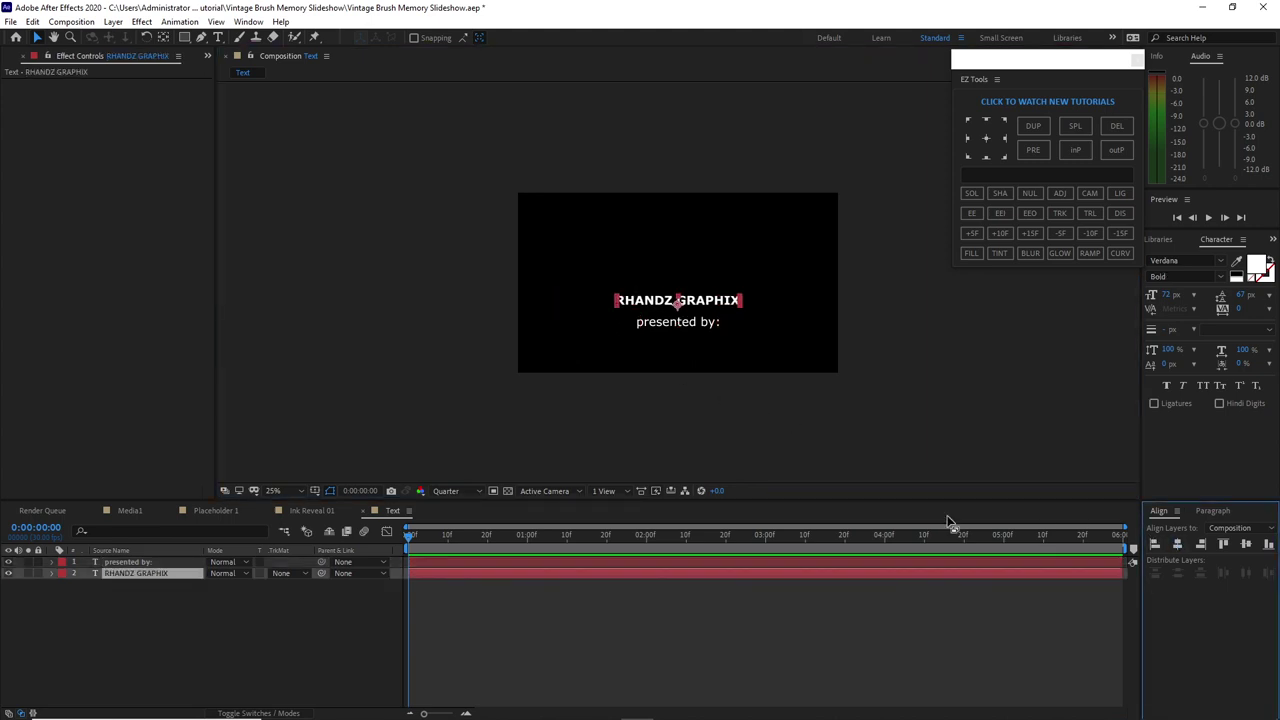
Move both text lines down near the frame's lower edge, with RHANDZ GRAPHIX directly above "presented by:"
click(678, 324)
drag(678, 327, 678, 353)
drag(661, 307, 661, 342)
click(448, 409)
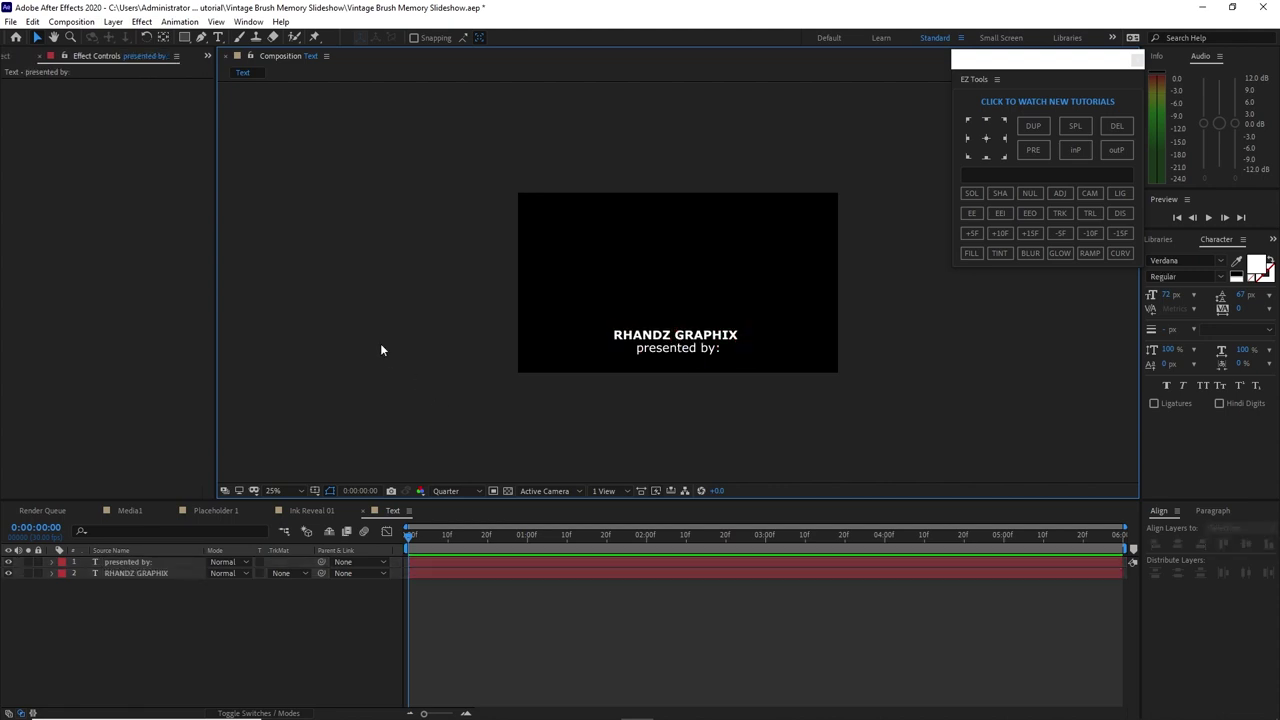
Give the project list its own space above a resized timeline and collapse the whole Assets folder tree, including Brush, Ink, Textures and Image
click(6, 57)
drag(212, 500, 238, 657)
drag(90, 366, 136, 630)
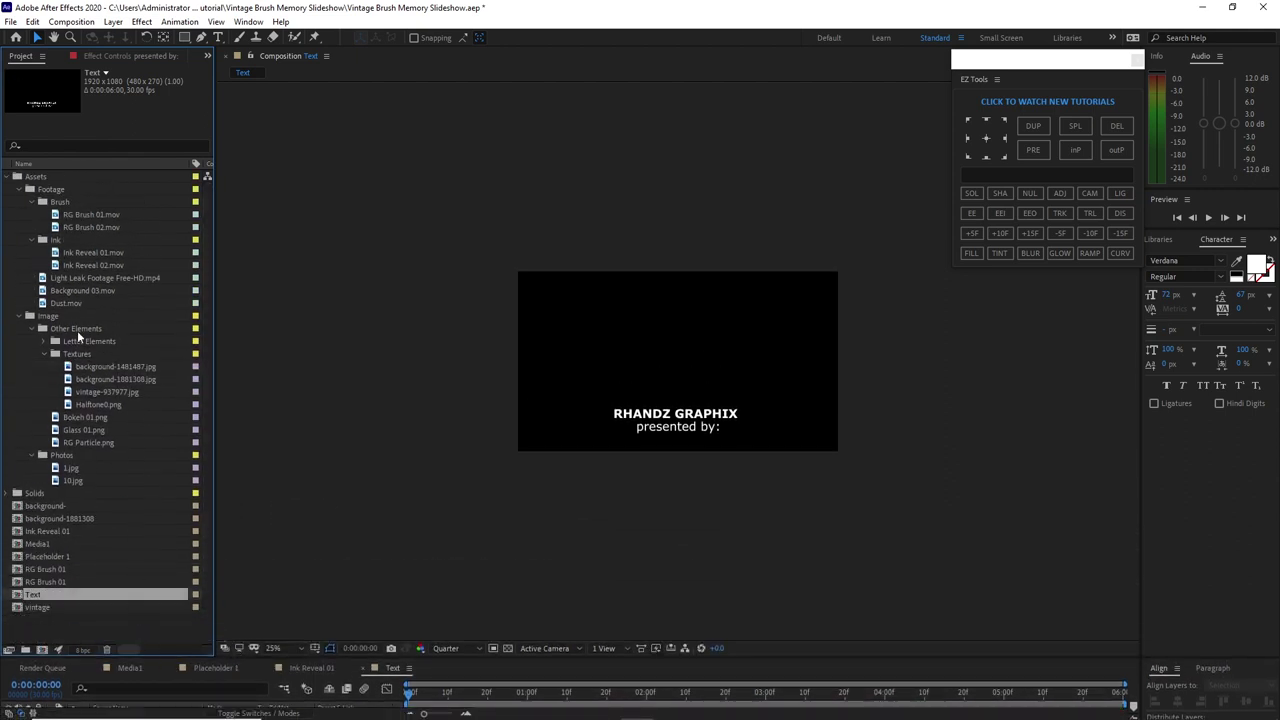
drag(247, 659, 180, 462)
click(30, 202)
click(30, 215)
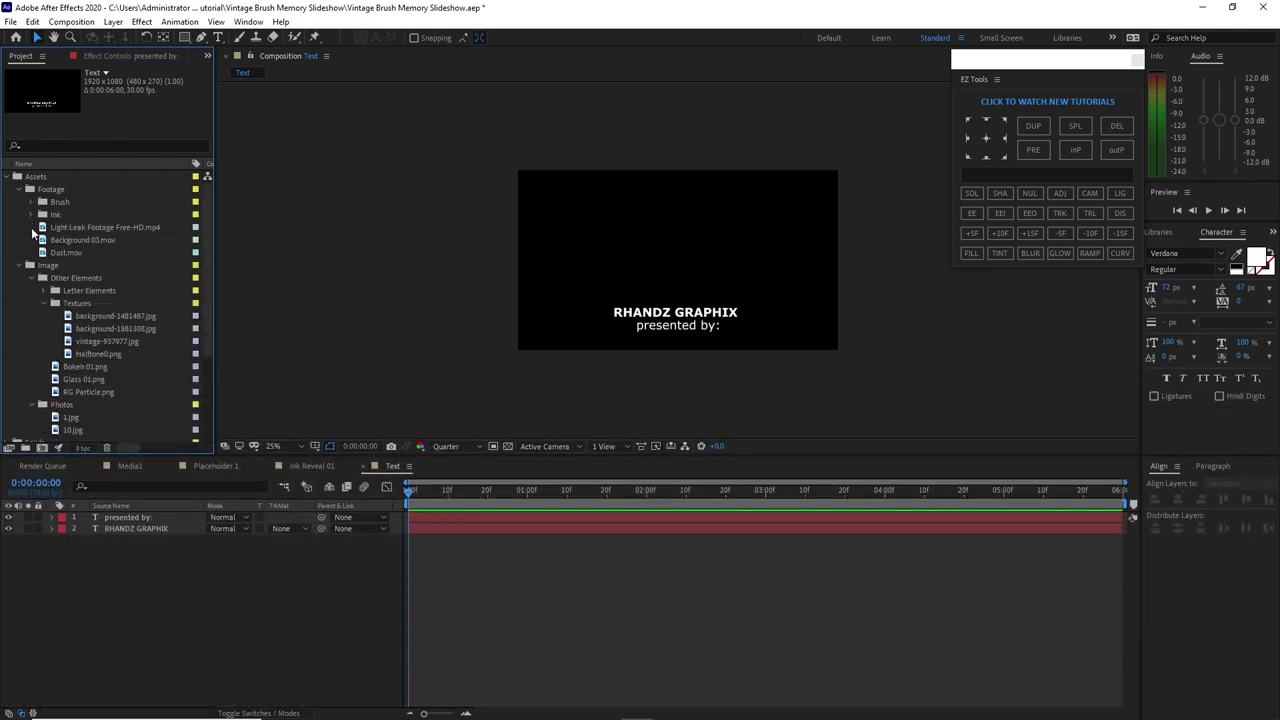
click(42, 304)
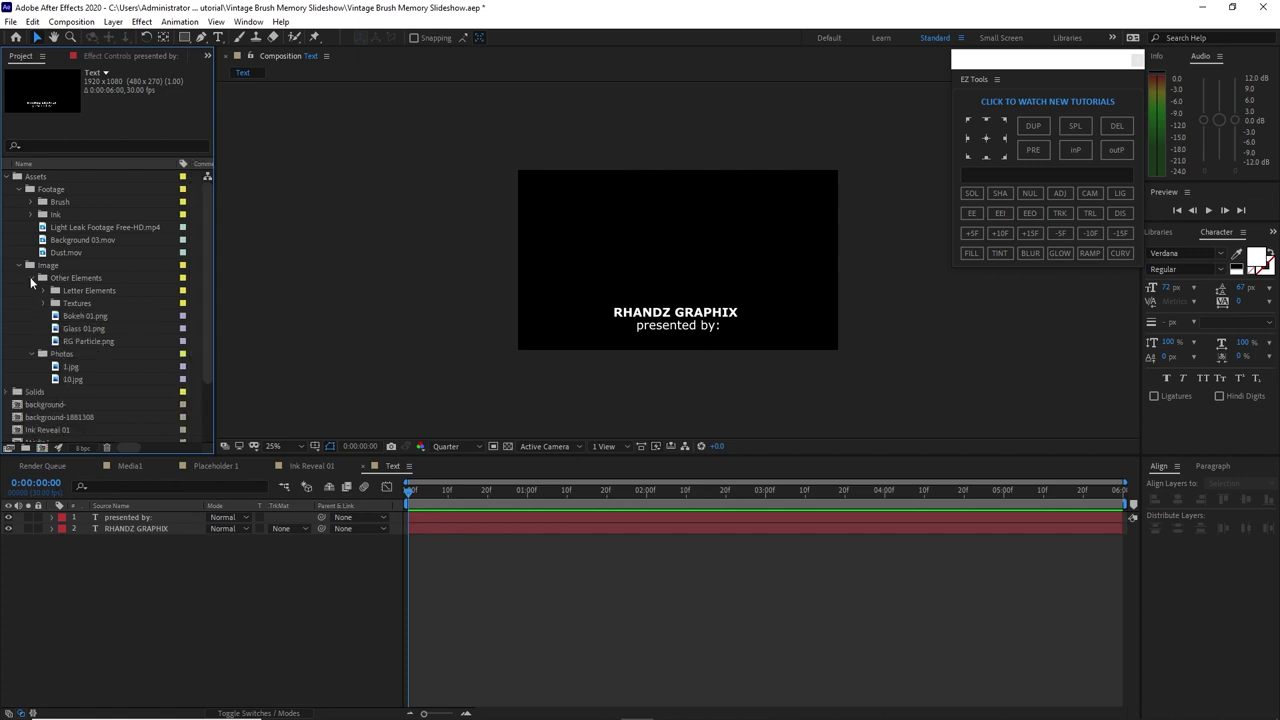
click(30, 278)
click(18, 265)
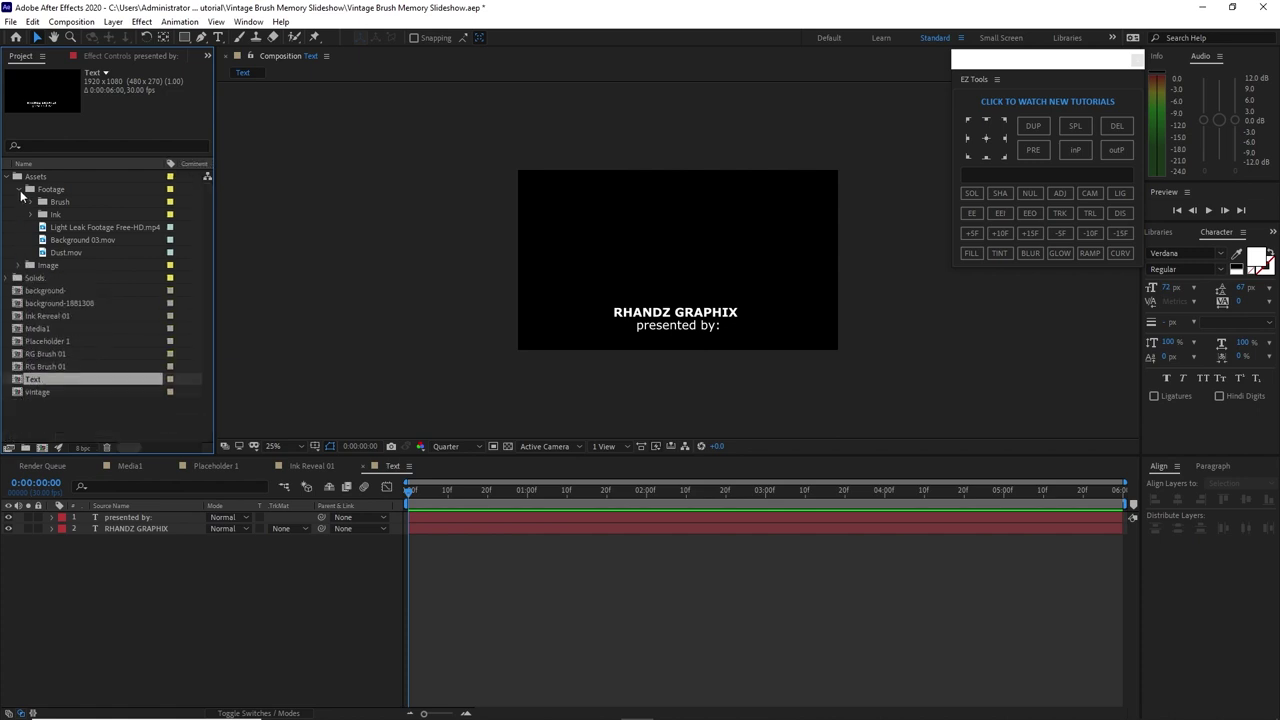
click(18, 189)
click(6, 176)
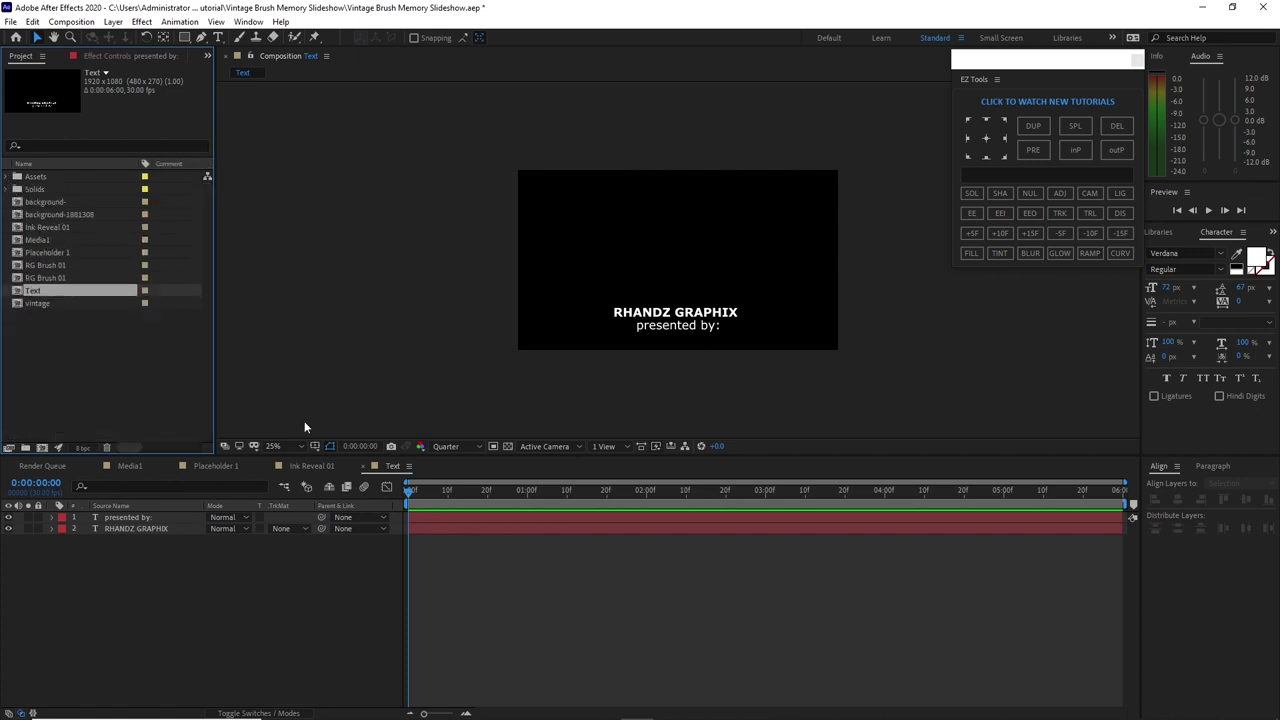
Add the Text composition at the top of Media1 and place a duplicate of the topmost RG Brush 01 layer above it
click(132, 466)
drag(87, 296, 150, 530)
click(150, 530)
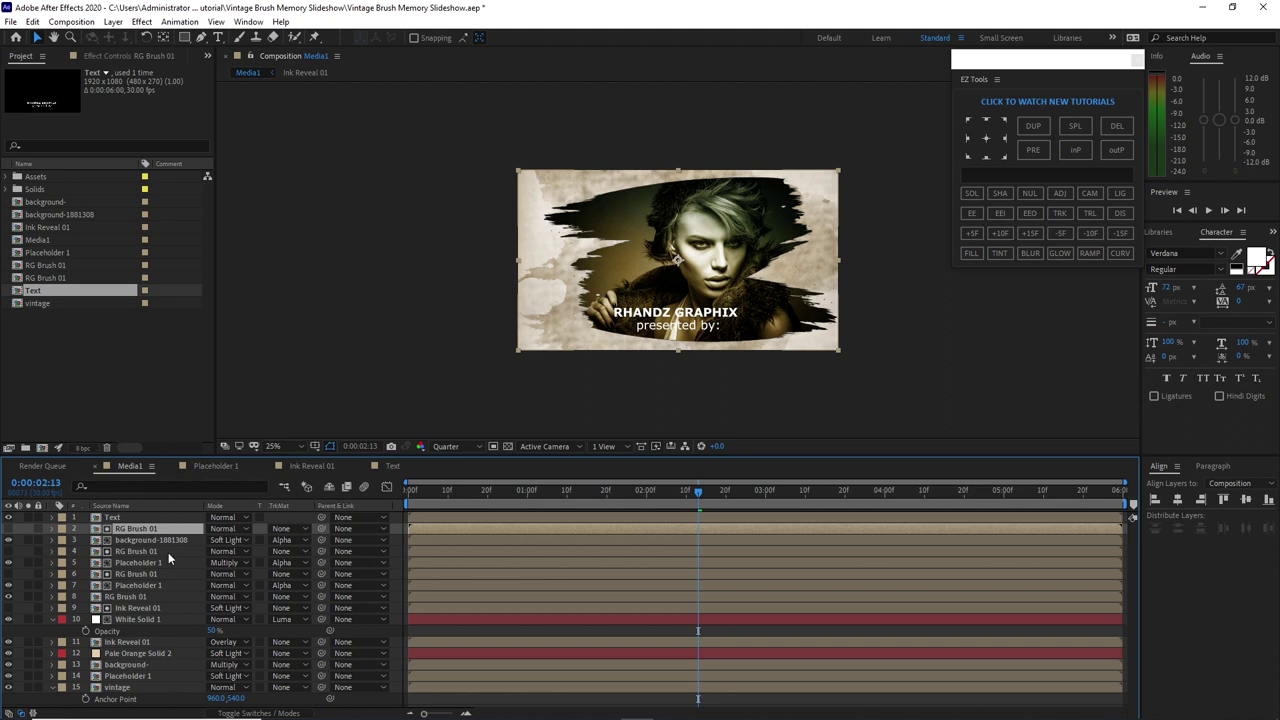
key(ctrl+d)
drag(162, 529, 158, 516)
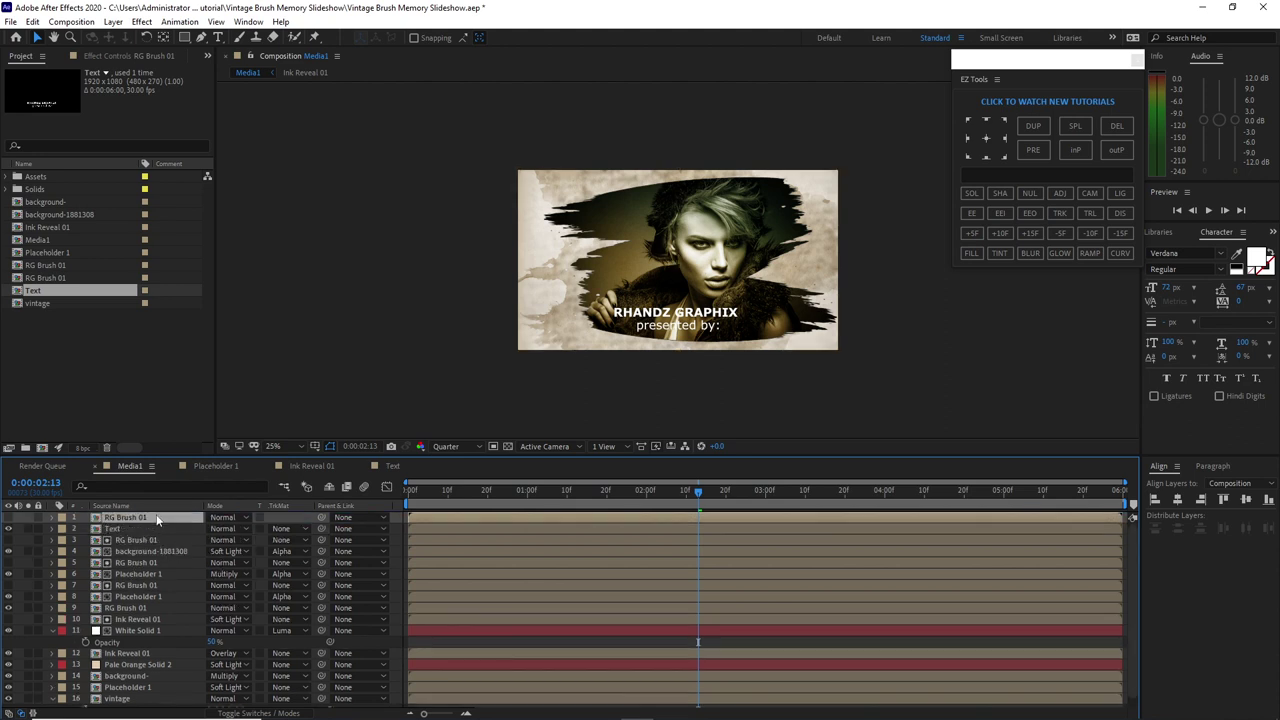
Remove the Simple Choker effect from the RG Brush 01 copy above the Text layer
click(124, 52)
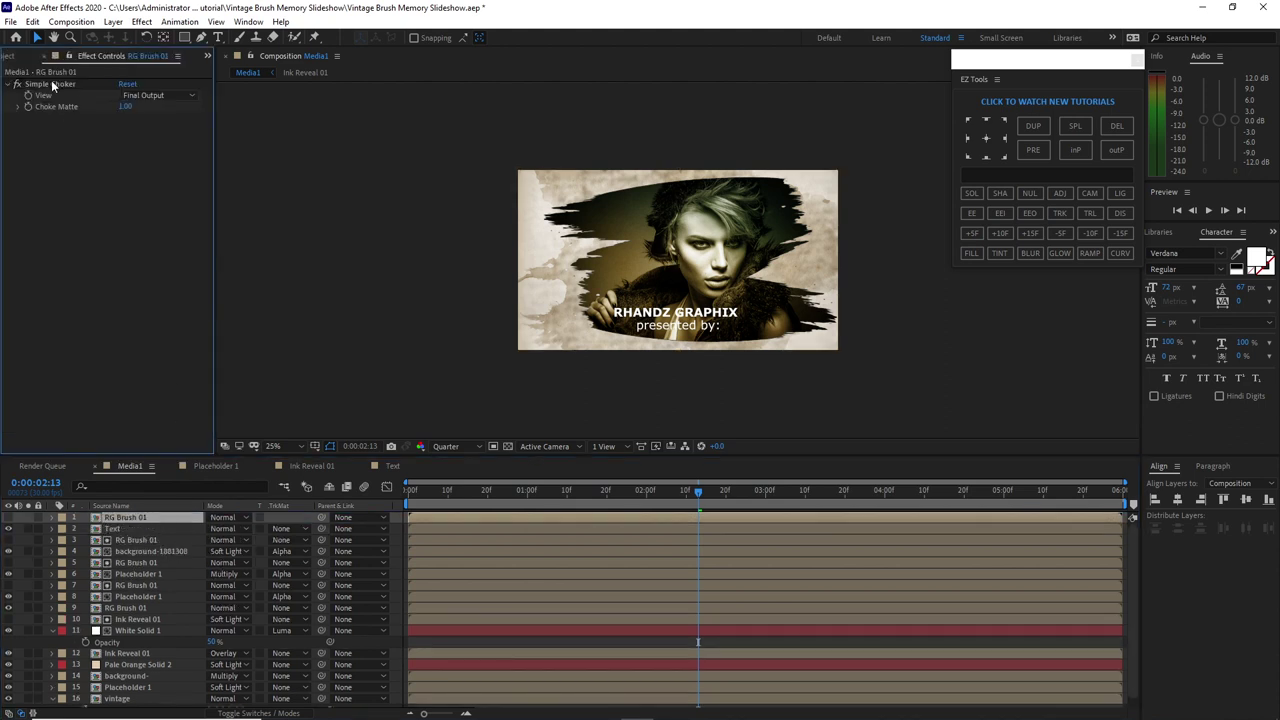
click(52, 85)
click(32, 21)
click(55, 166)
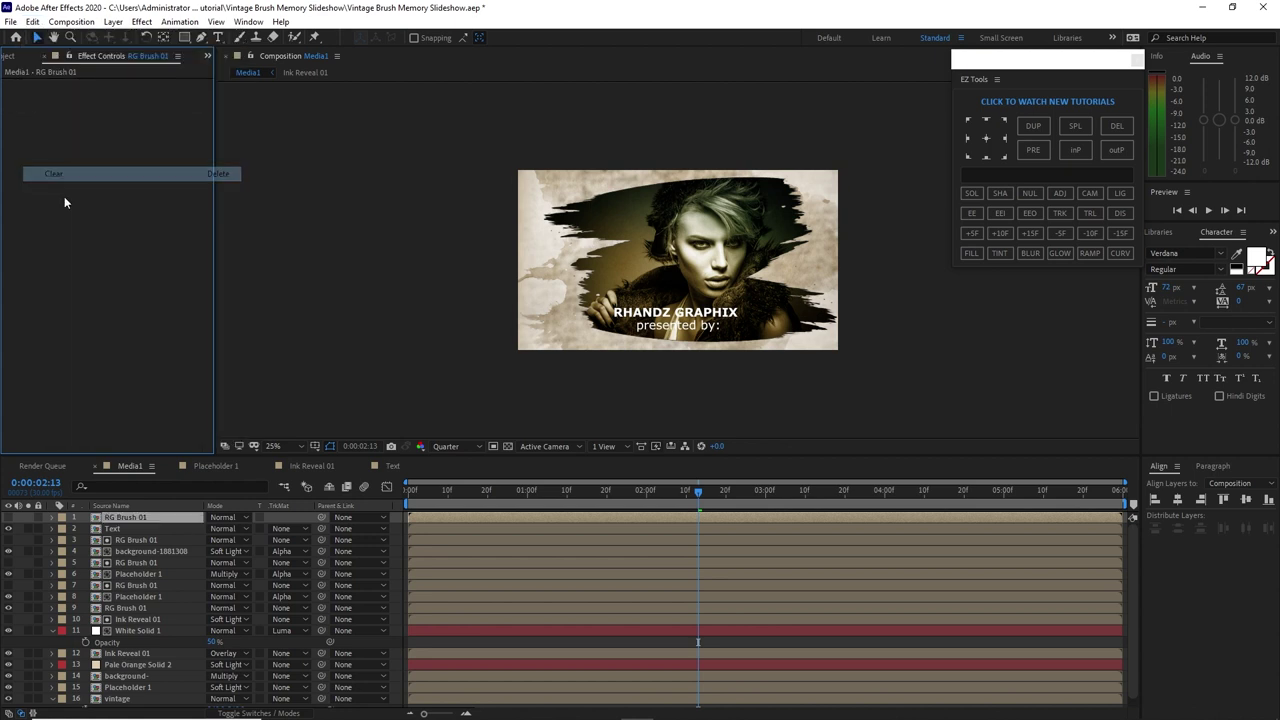
Set the Text layer's track matte to Alpha Matte, using the RG Brush 01 layer above it
click(172, 532)
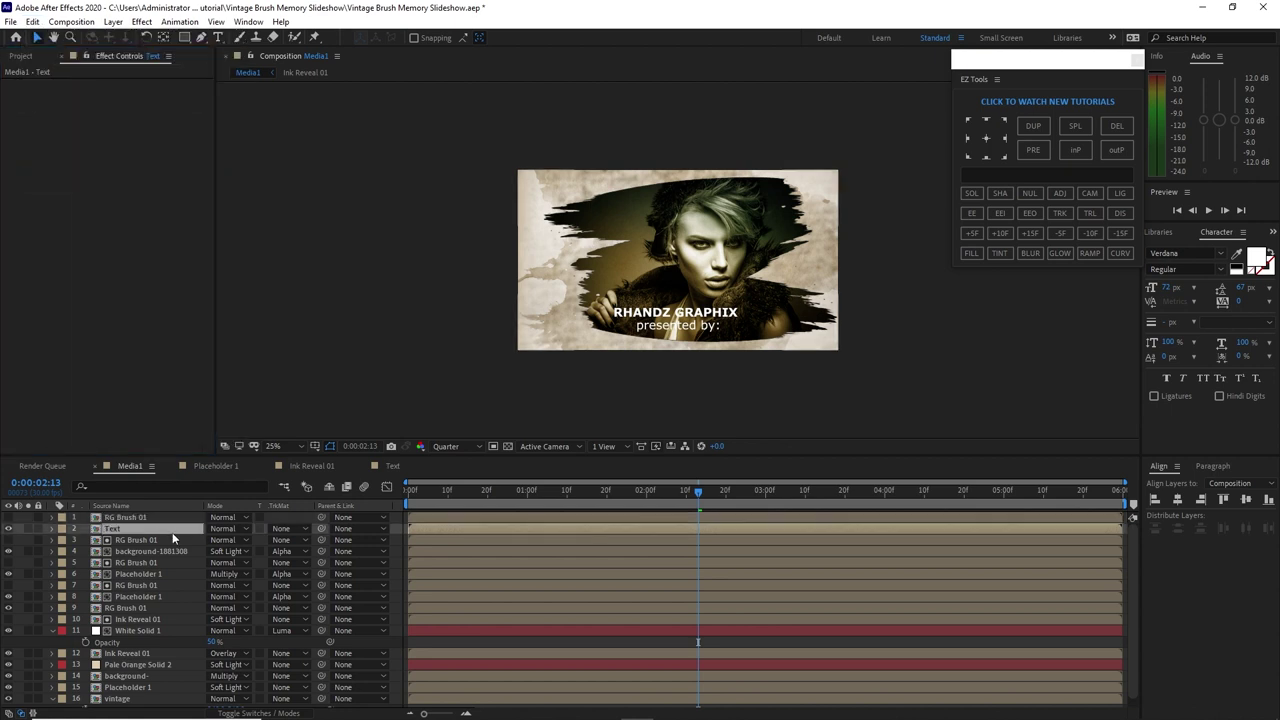
click(290, 537)
click(305, 561)
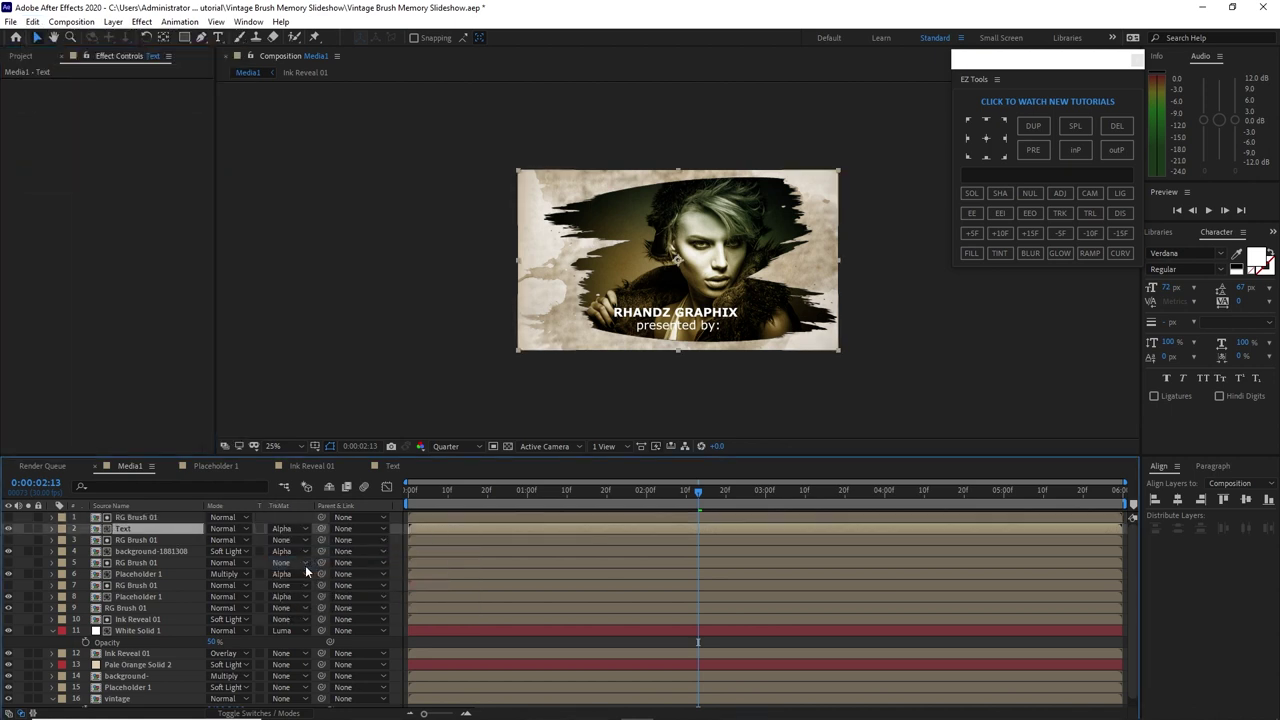
Add Letter Element 01, 02, 04 and 05 from the Letter Elements folder at the top of Media1, with the current time at 0:00:01:22
mouse_move(694, 488)
mouse_down()
mouse_move(411, 508)
mouse_move(614, 500)
mouse_up()
click(52, 630)
click(20, 57)
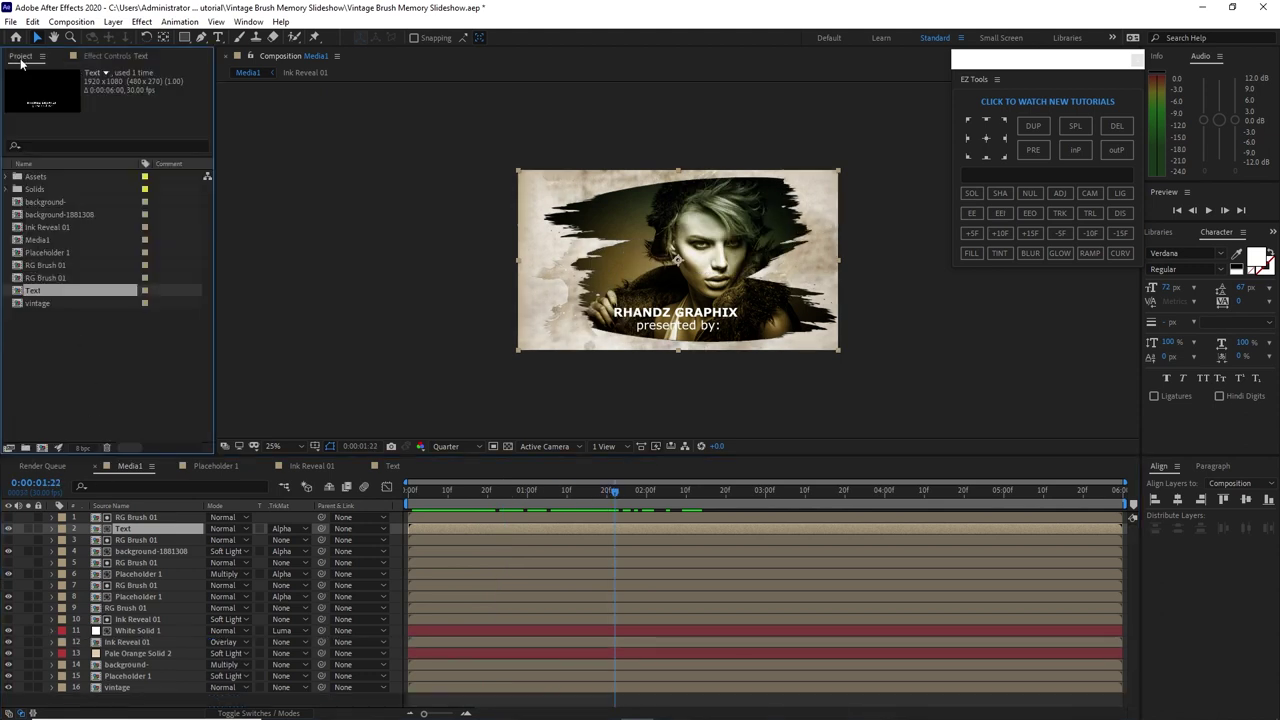
click(8, 176)
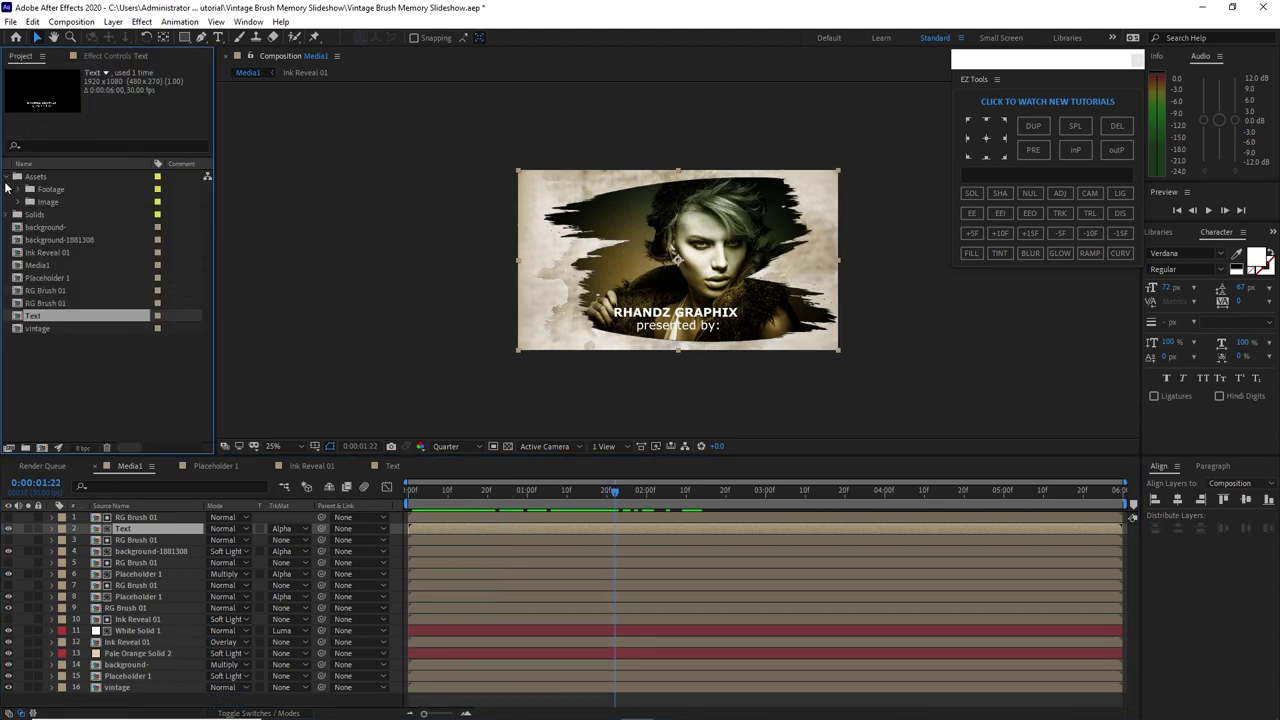
click(18, 202)
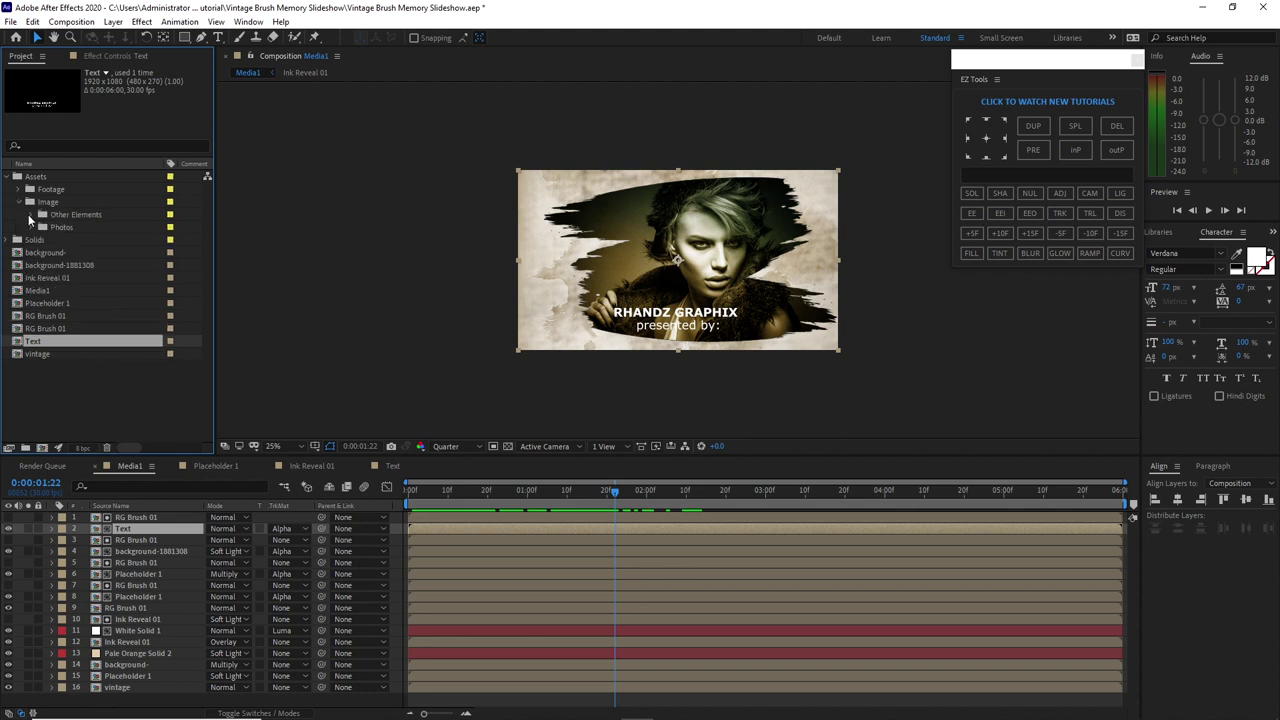
click(30, 215)
click(43, 227)
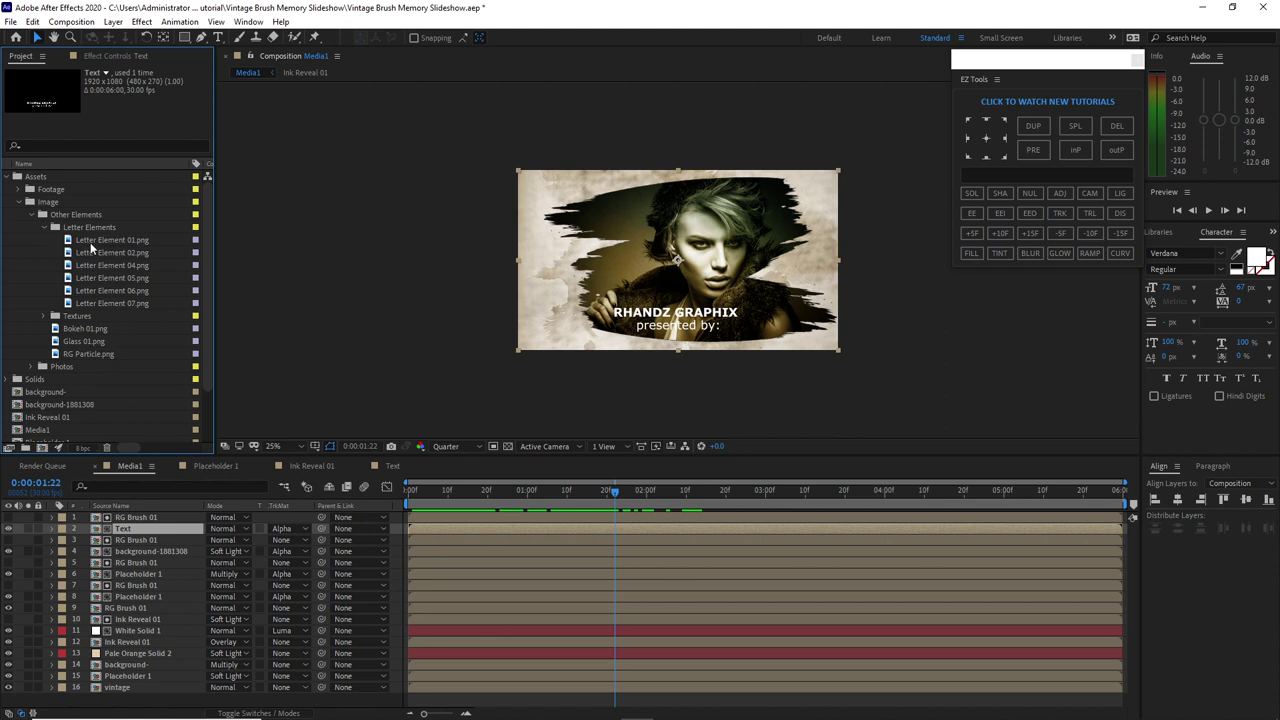
drag(60, 245, 130, 520)
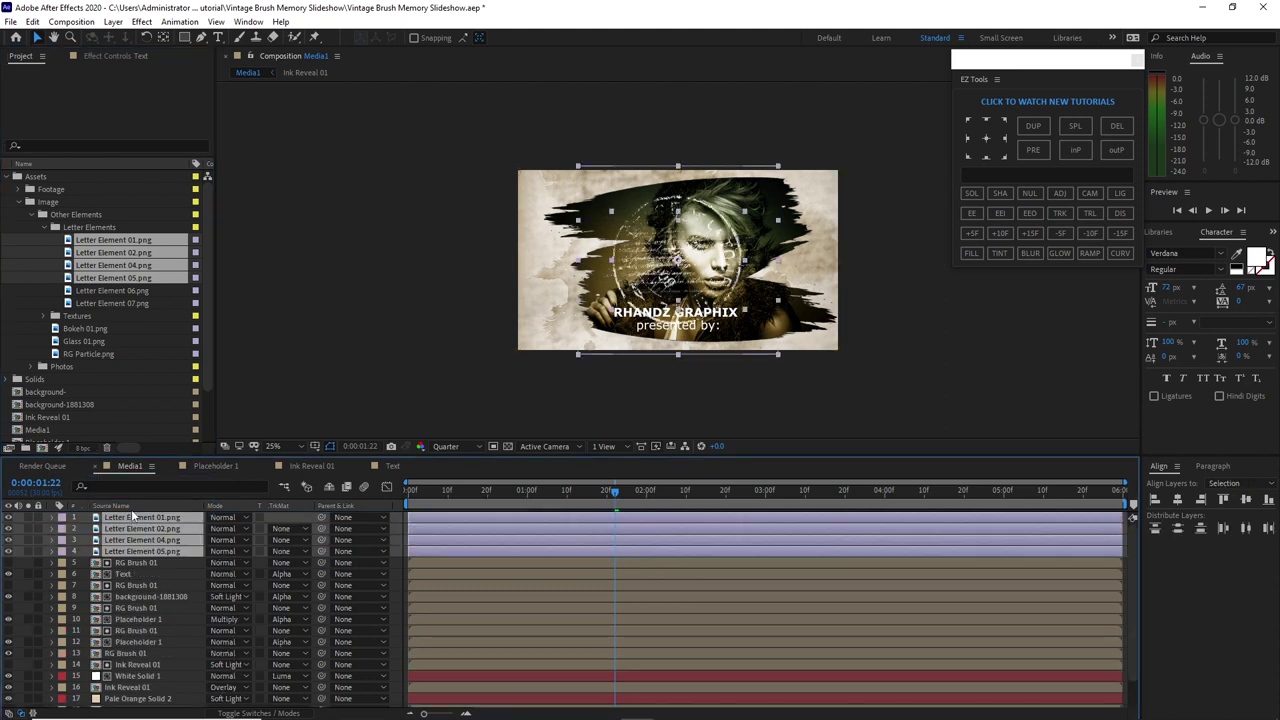
Place Letter Element 01 at 189, 217, 02 at 1548, 858, 04 at 141, 857 and 05 at 1673, 243, and rescale 05
key(p)
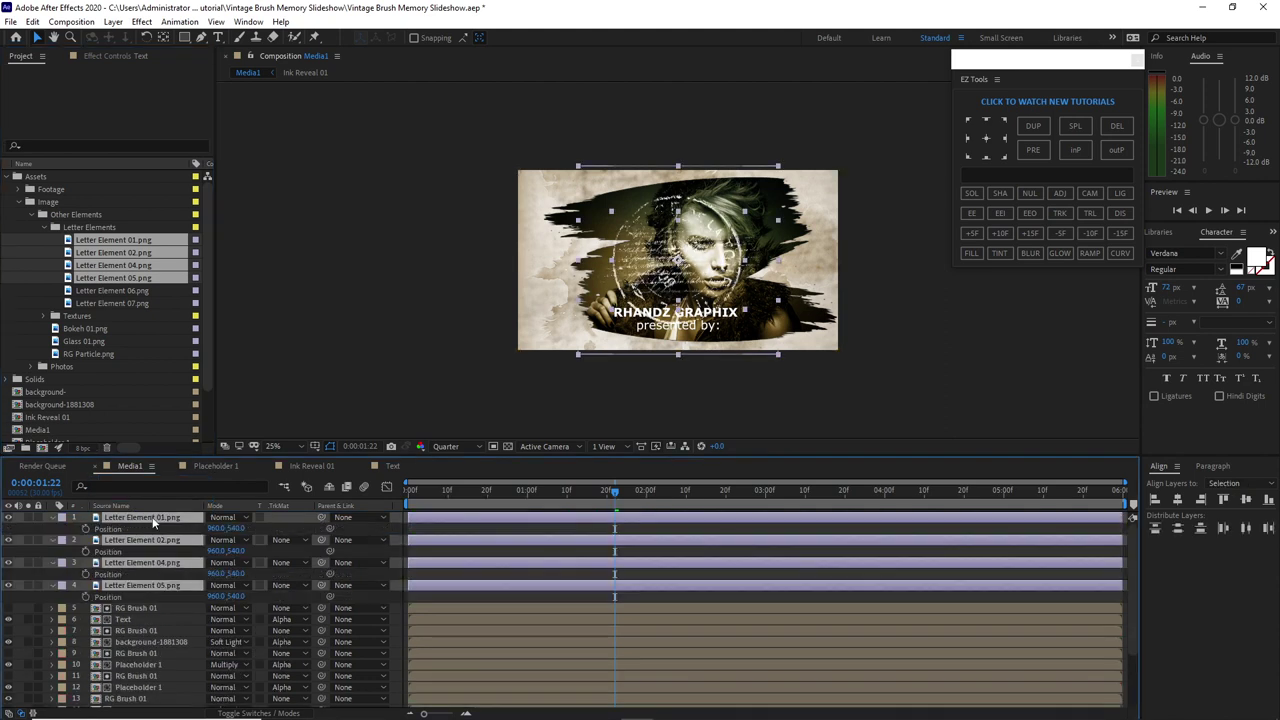
drag(216, 528, 73, 563)
key(period)
key(period)
drag(214, 574, 590, 563)
key(s)
drag(224, 596, 277, 605)
key(p)
Scale Letter Element 04 to about 159% and raise it to position 141, 761
click(143, 562)
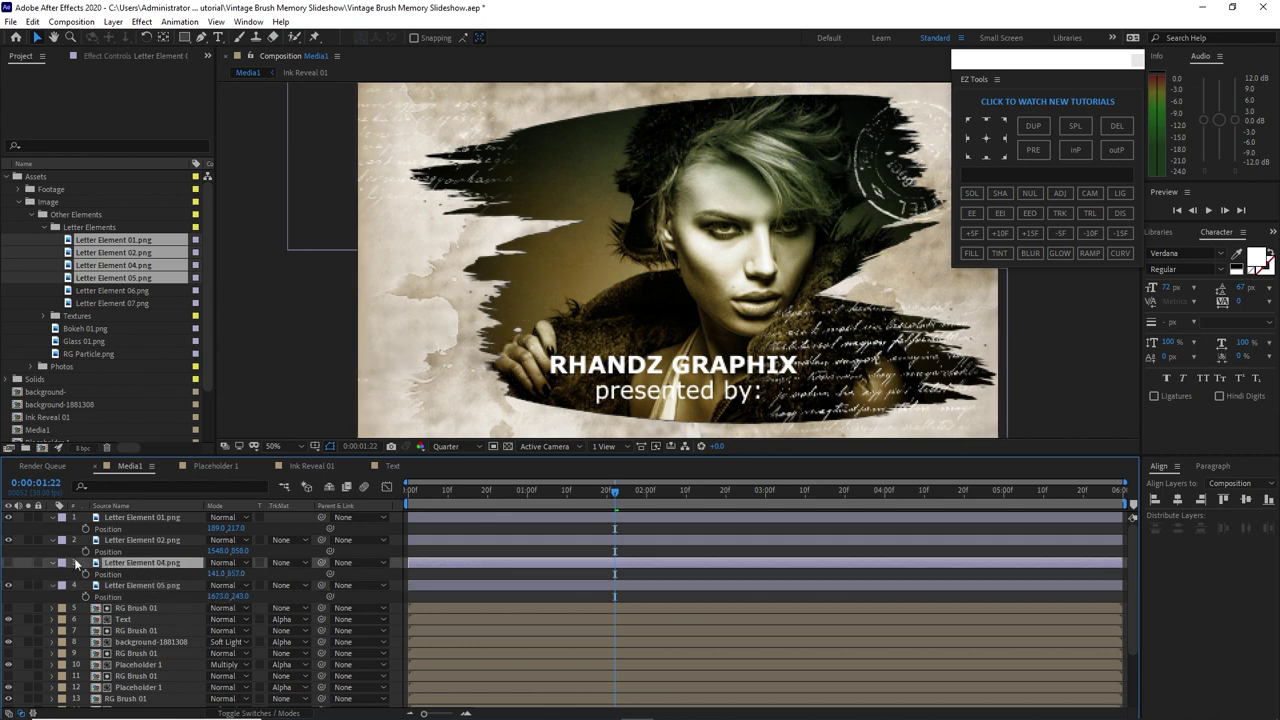
key(s)
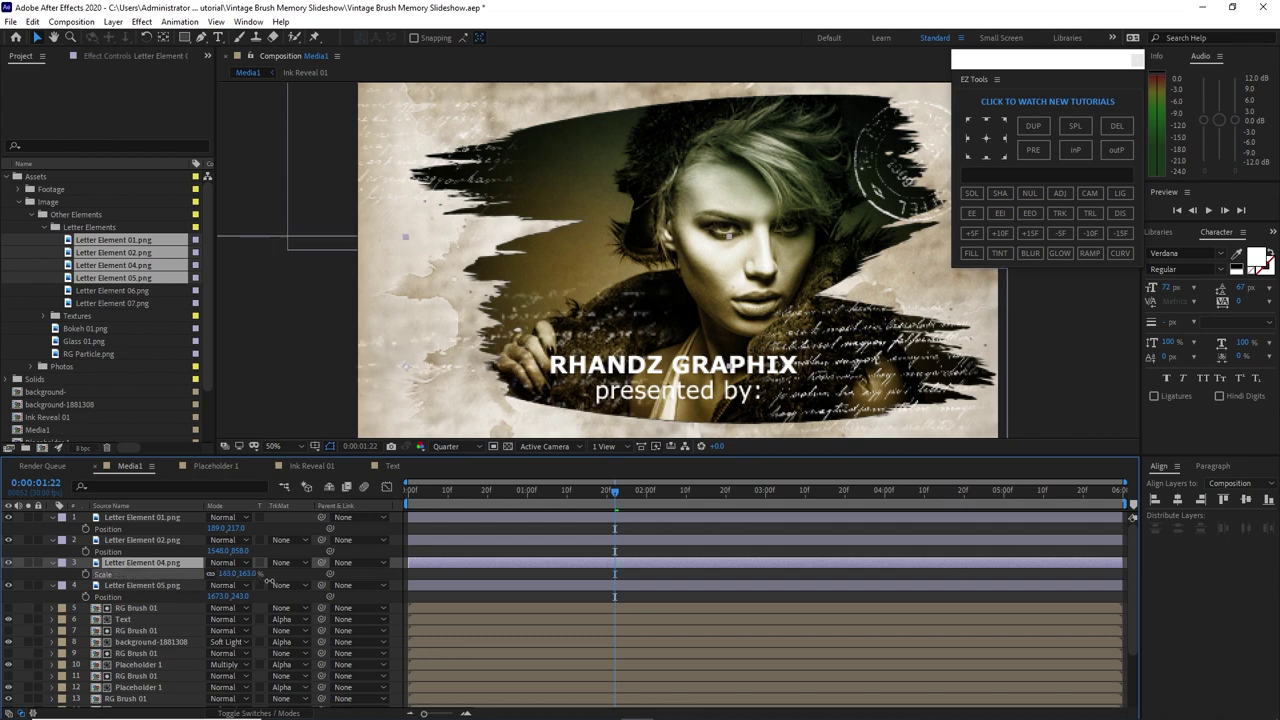
click(222, 562)
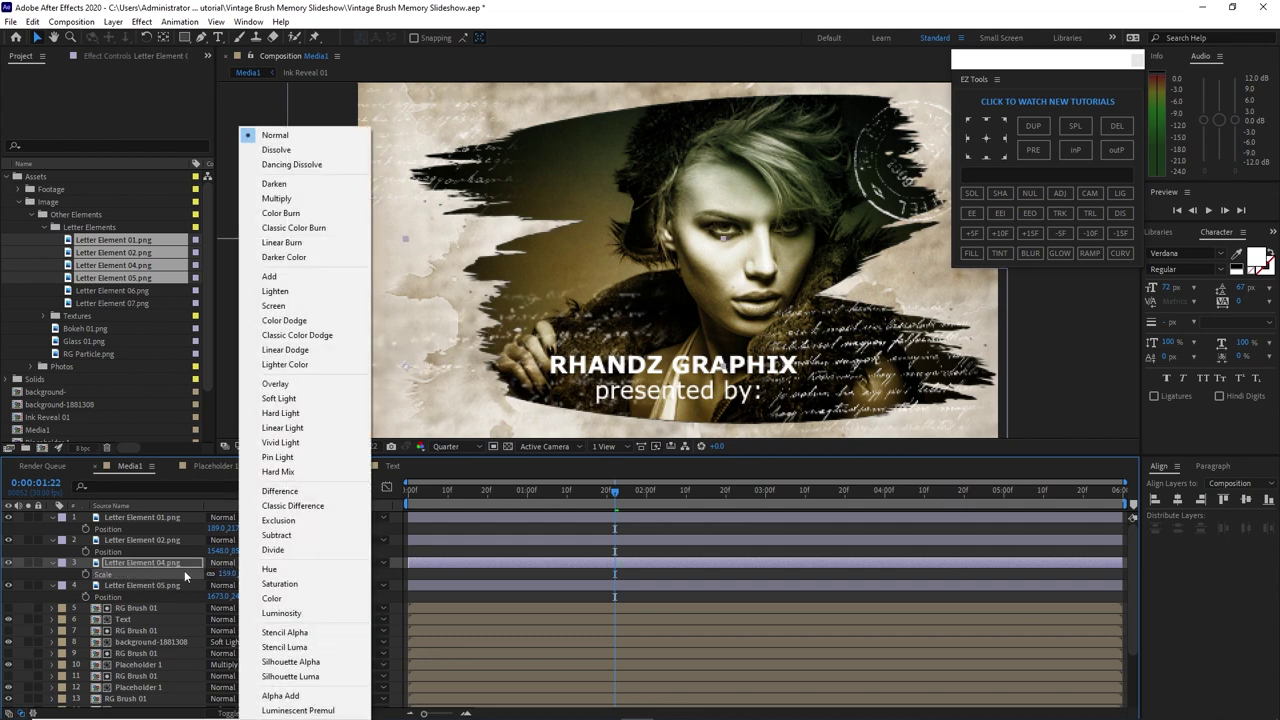
key(Escape)
key(p)
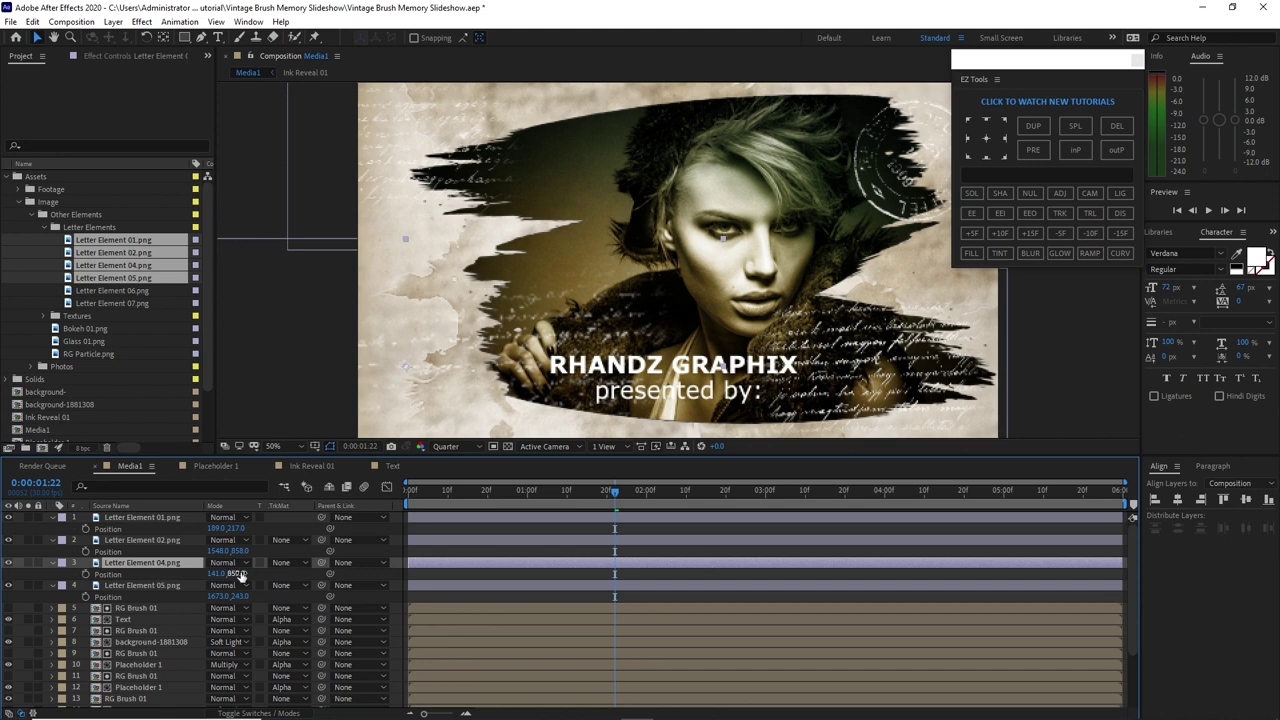
key(shift+Up)
key(shift+Up)
key(shift+Up)
key(shift+Up)
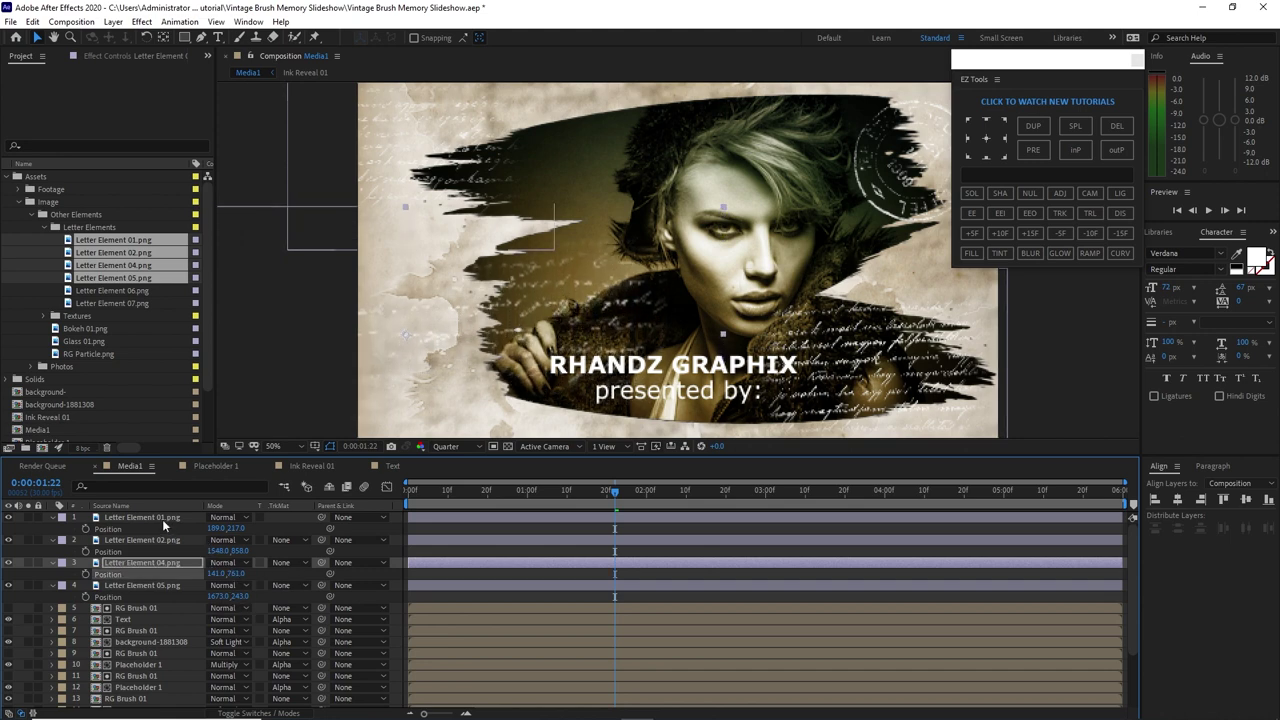
Scale Letter Element 01 to 134% and collapse the properties of all four letter element layers
click(163, 518)
key(s)
drag(227, 528, 261, 528)
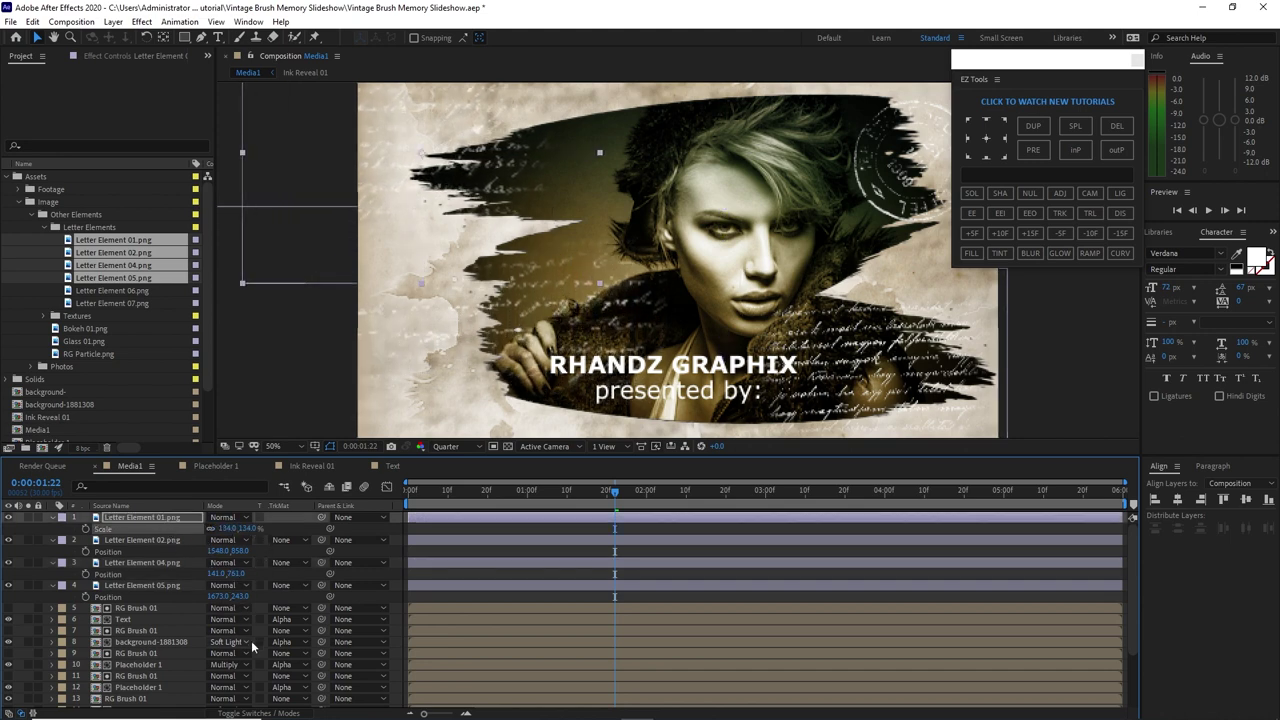
click(53, 518)
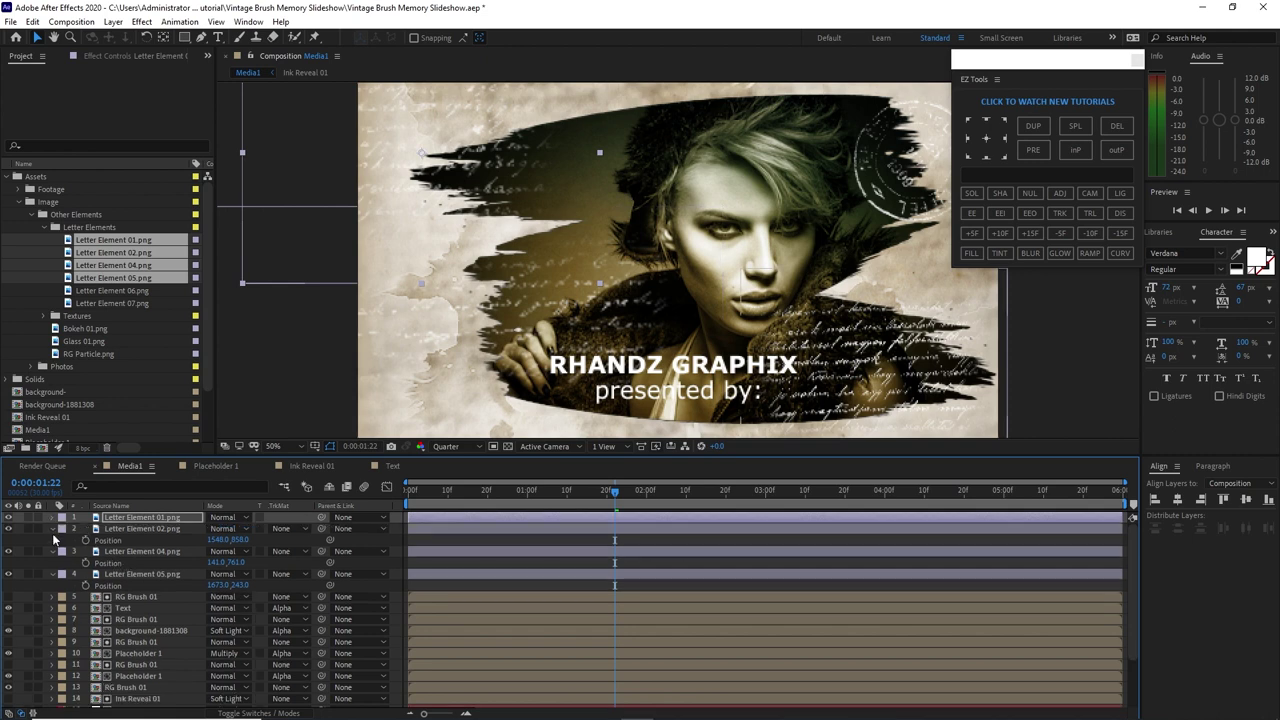
click(53, 531)
click(53, 541)
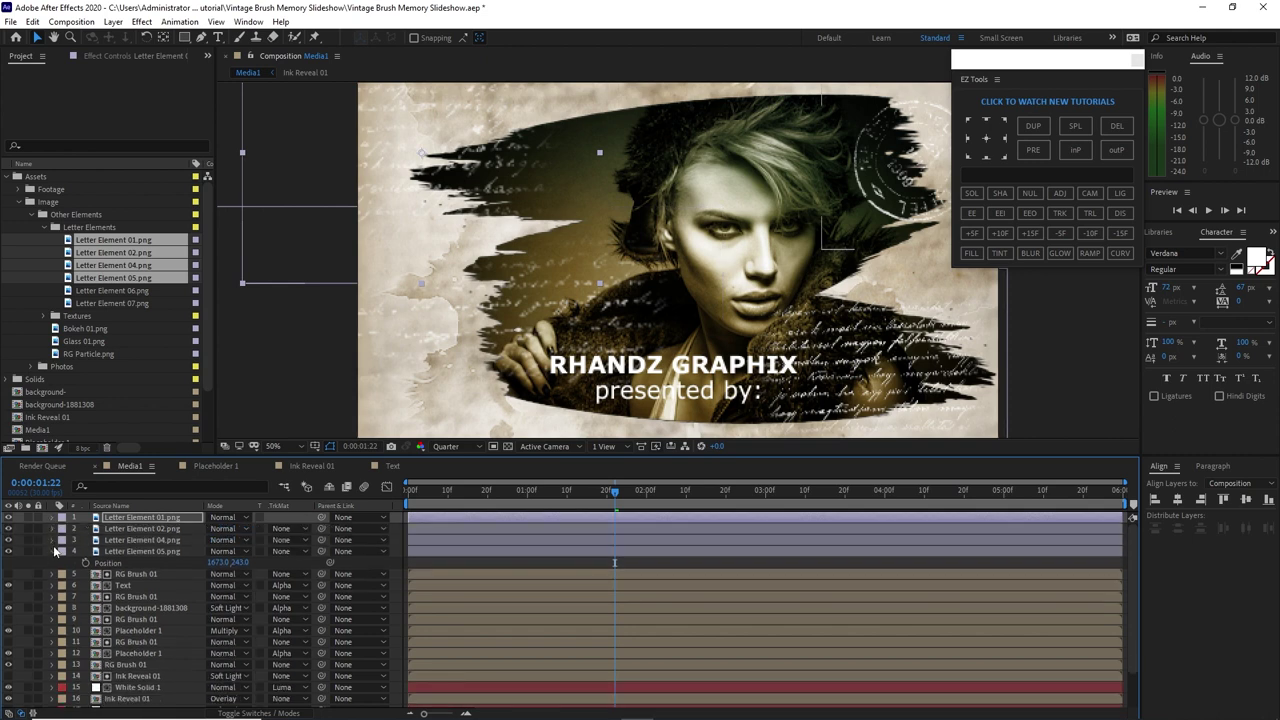
click(53, 552)
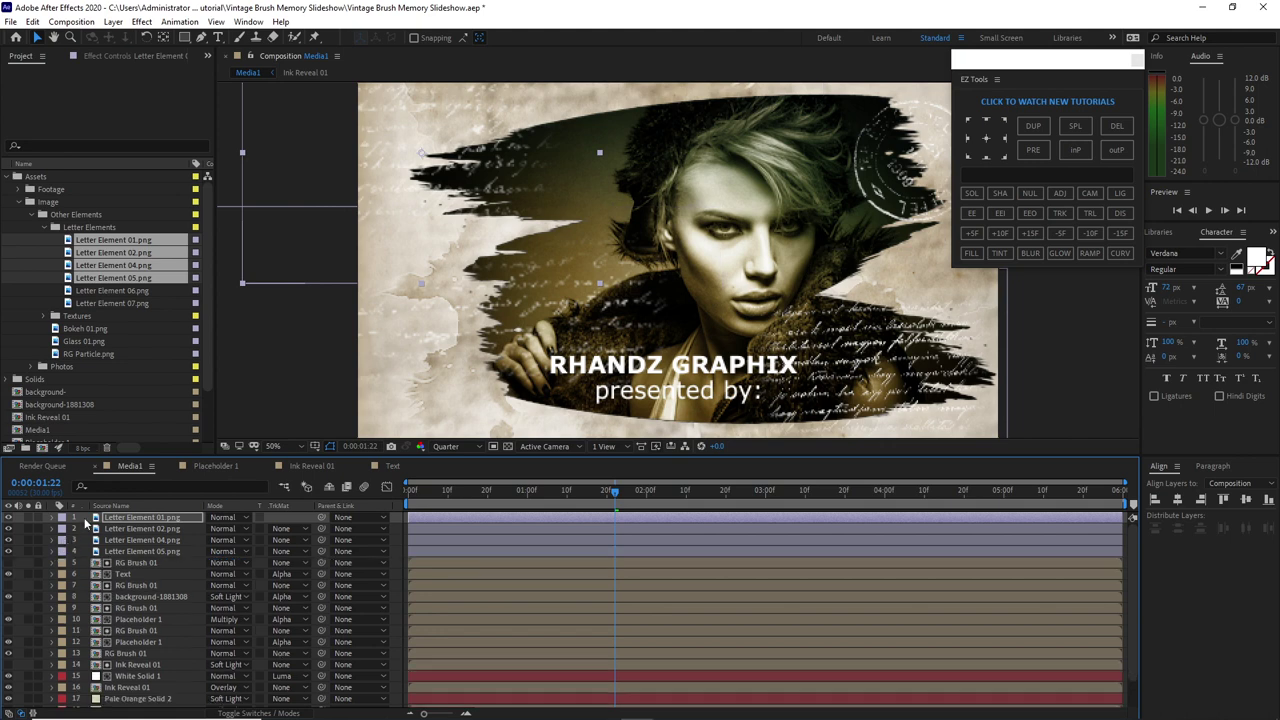
Pre-compose the four letter element layers into a new composition named Letters
drag(86, 520, 124, 552)
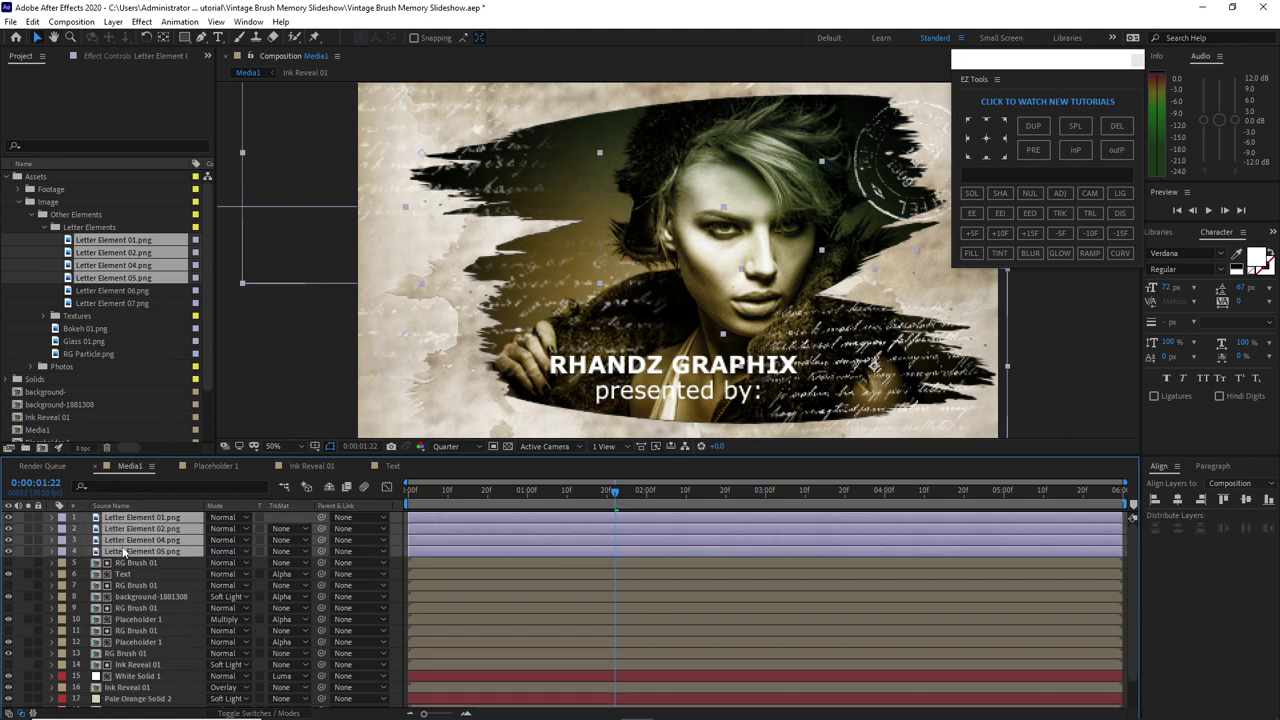
right_click(124, 552)
click(160, 470)
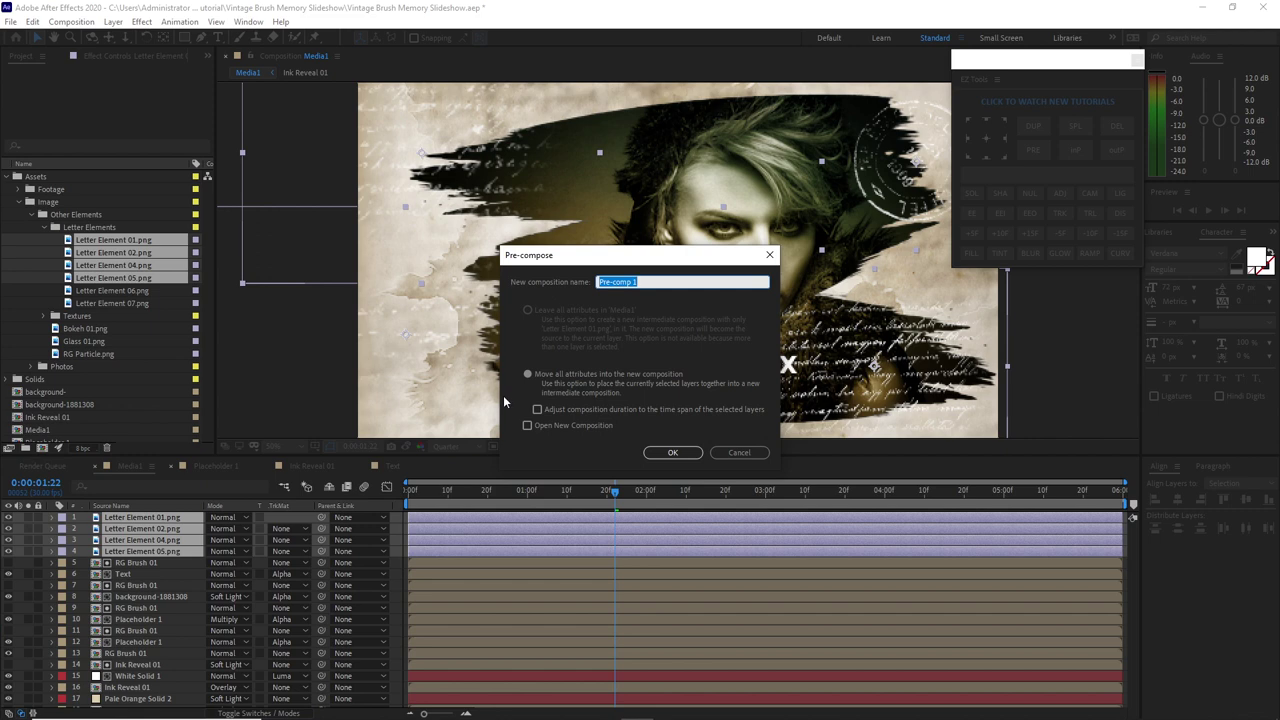
text(Letters)
click(661, 453)
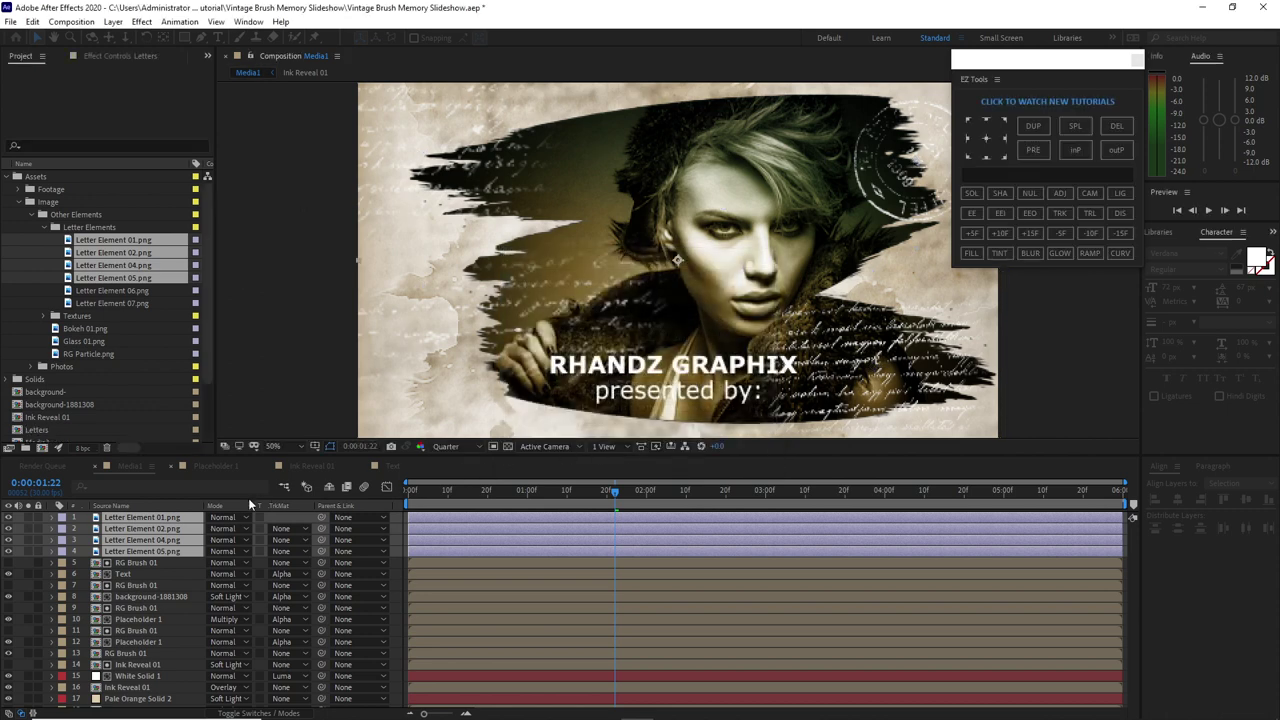
Apply the Tritone color correction effect to the Letters layer
click(141, 22)
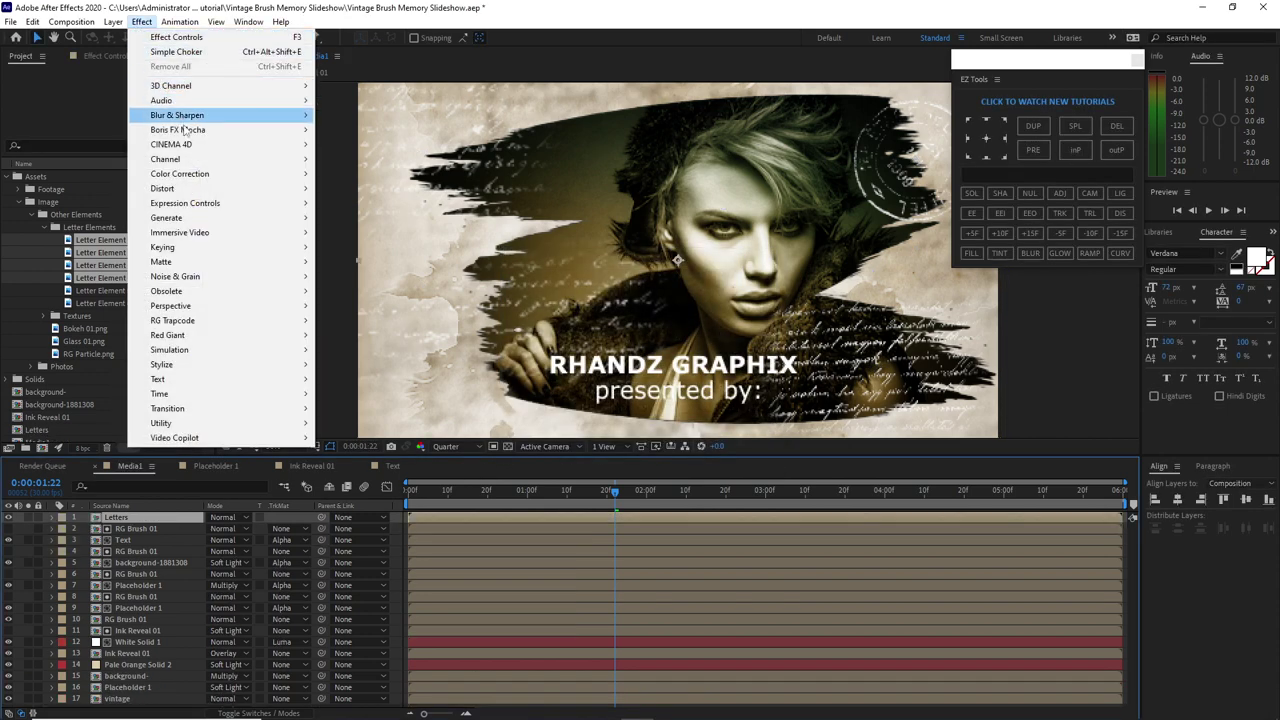
mouse_move(220, 174)
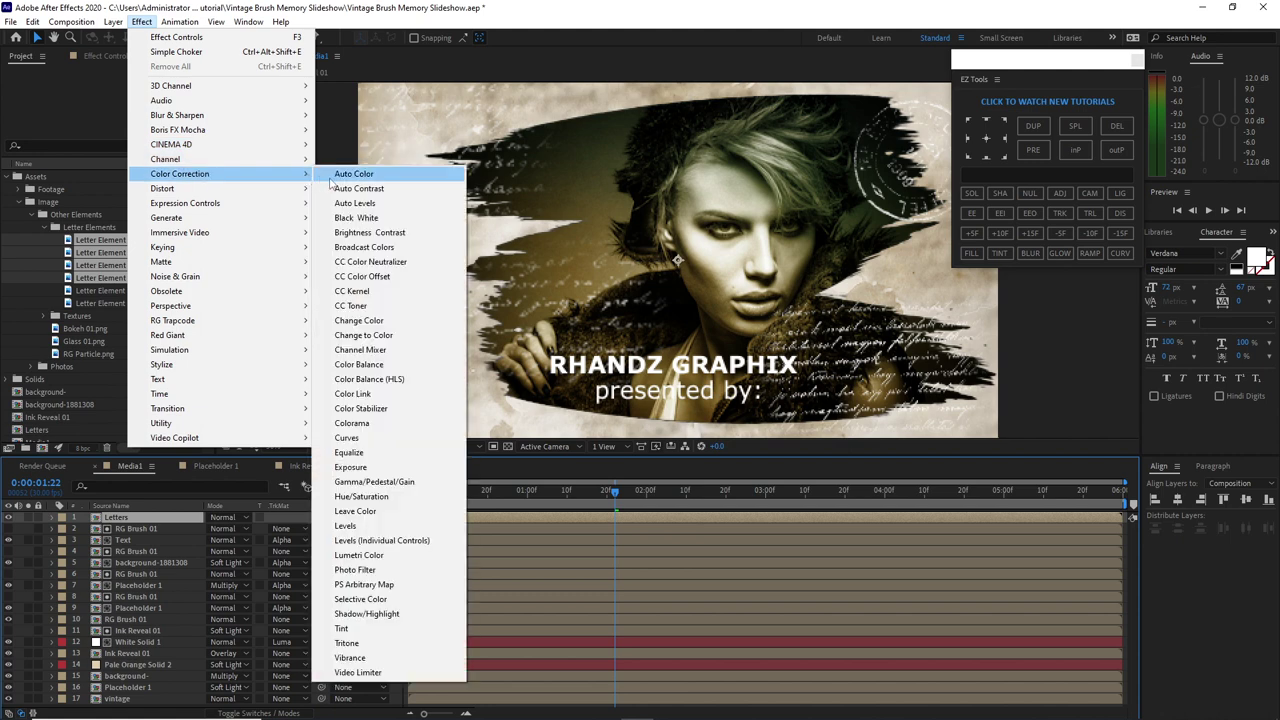
click(355, 643)
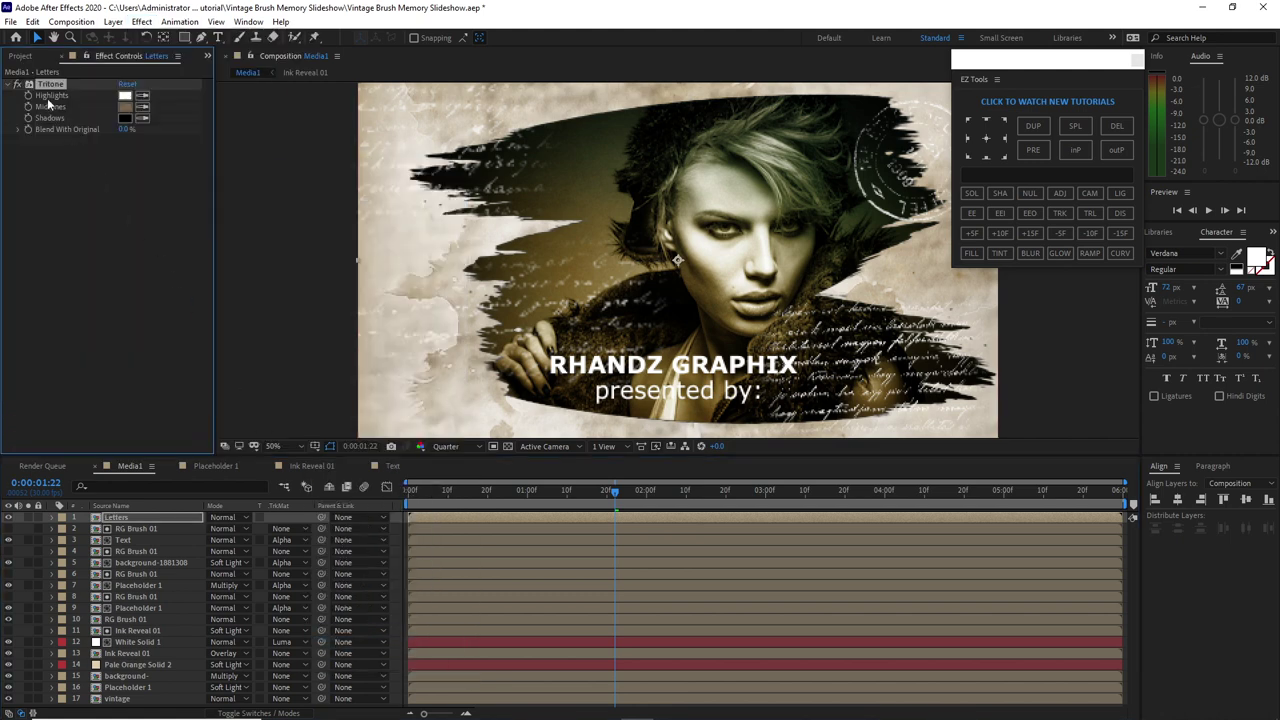
Place Halftone0.png from the Textures folder above the Letters layer in Media1
click(21, 56)
click(45, 317)
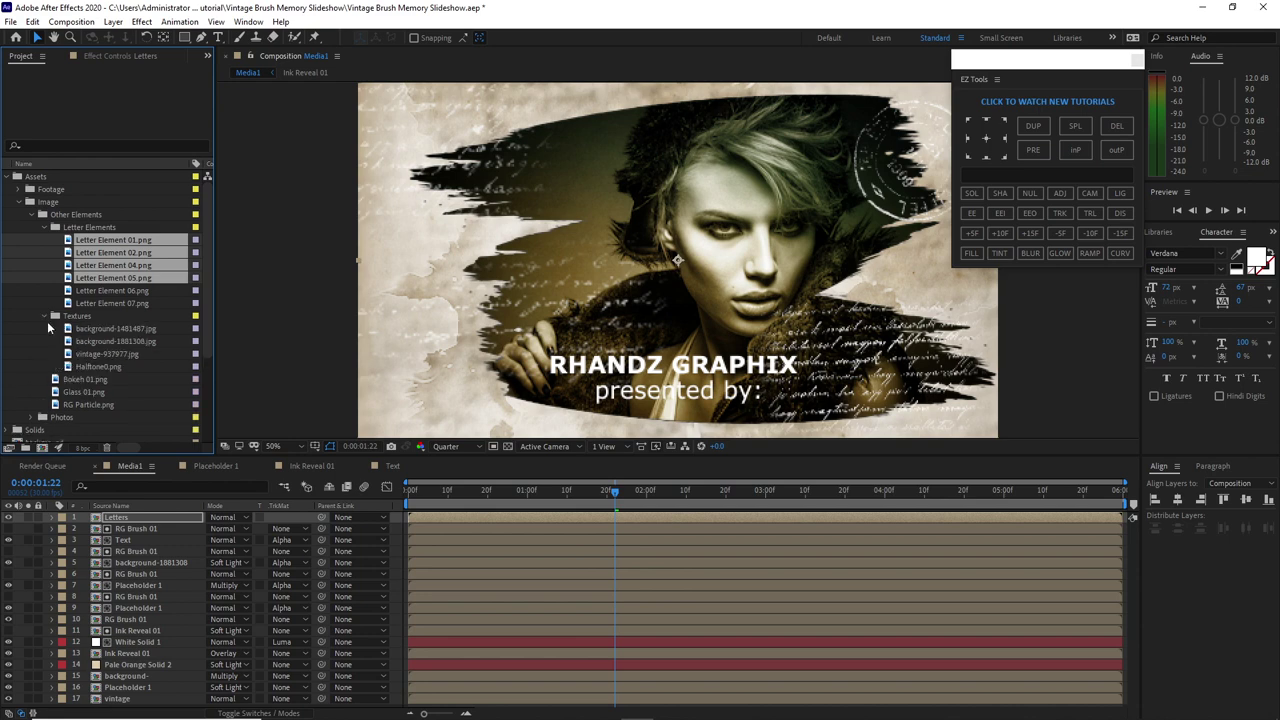
drag(81, 366, 114, 518)
Pre-compose the Halftone0.png layer as Halftone, moving all attributes into the new composition
right_click(114, 518)
click(150, 444)
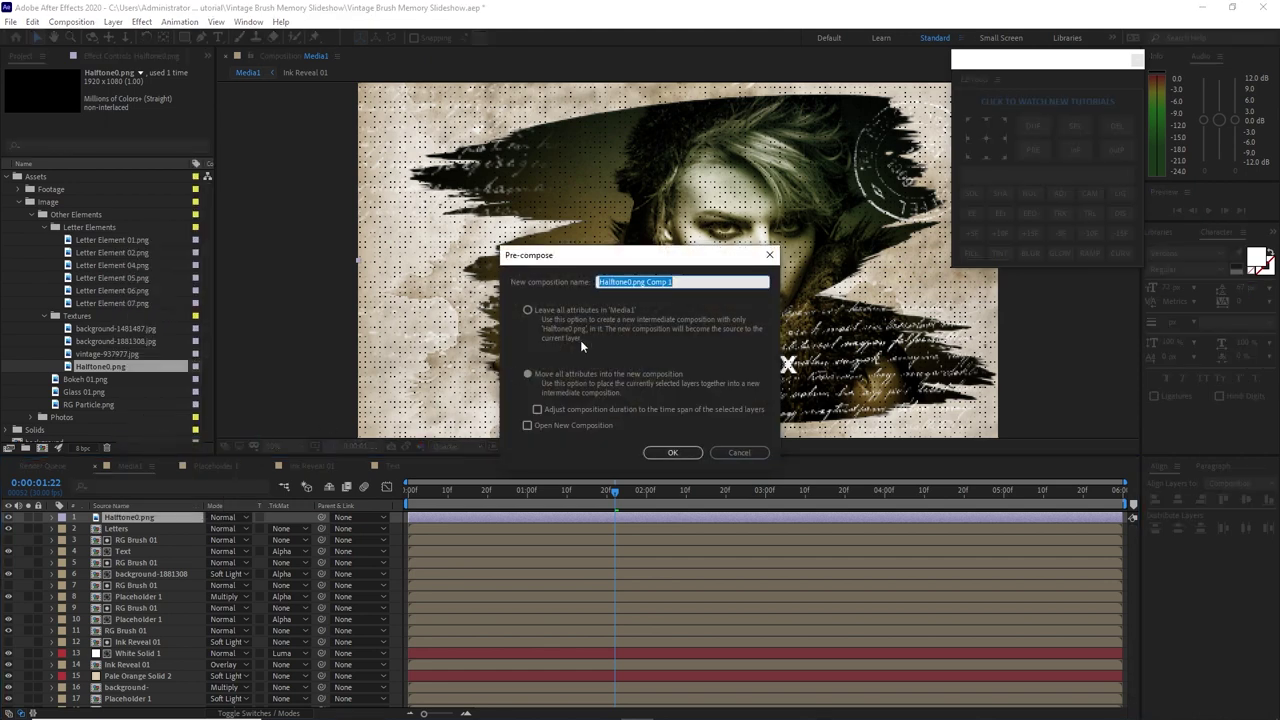
drag(631, 283, 686, 284)
key(BackSpace)
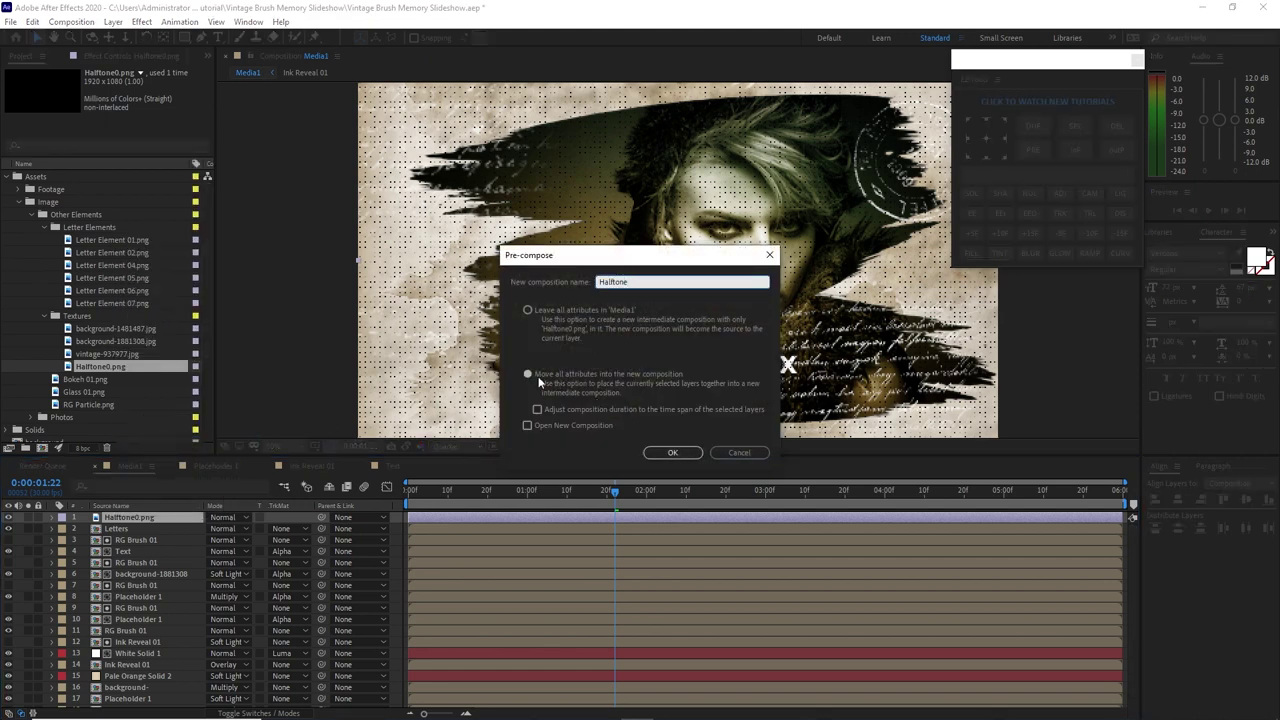
click(527, 375)
click(668, 453)
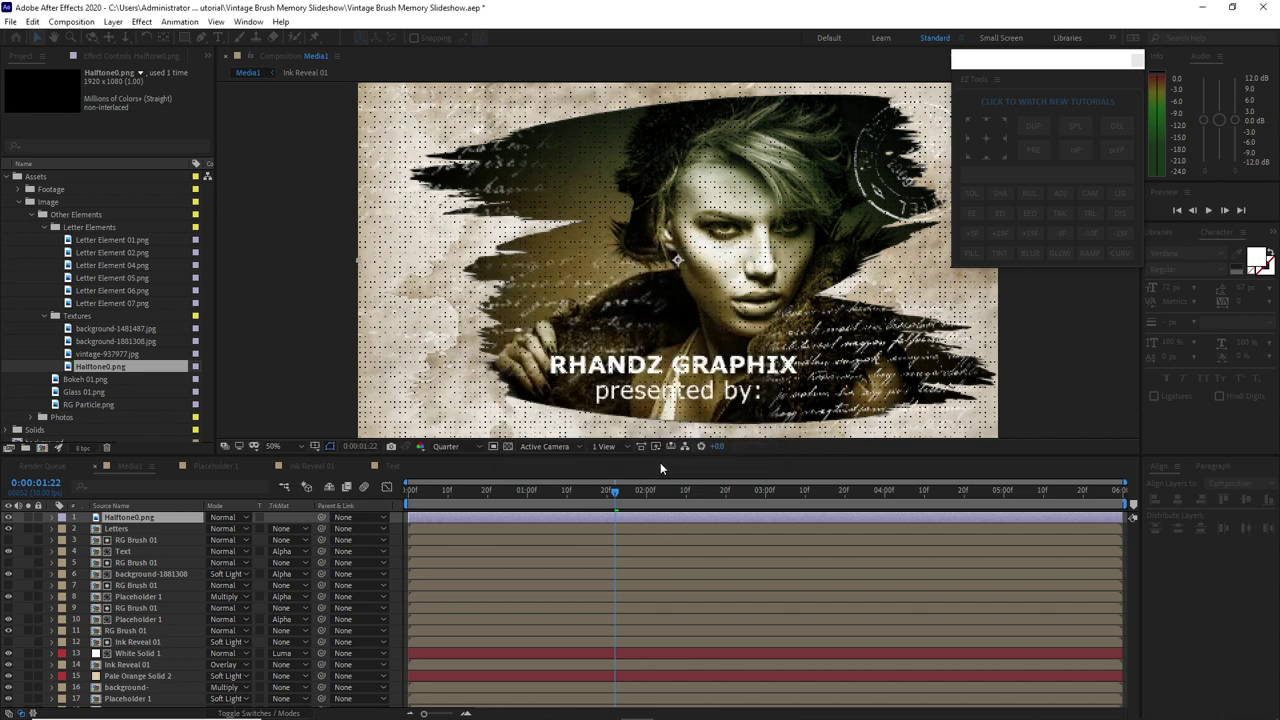
Apply a Fill effect with color E1CEB0 to the Halftone layer and set its blending mode to Multiply
click(141, 21)
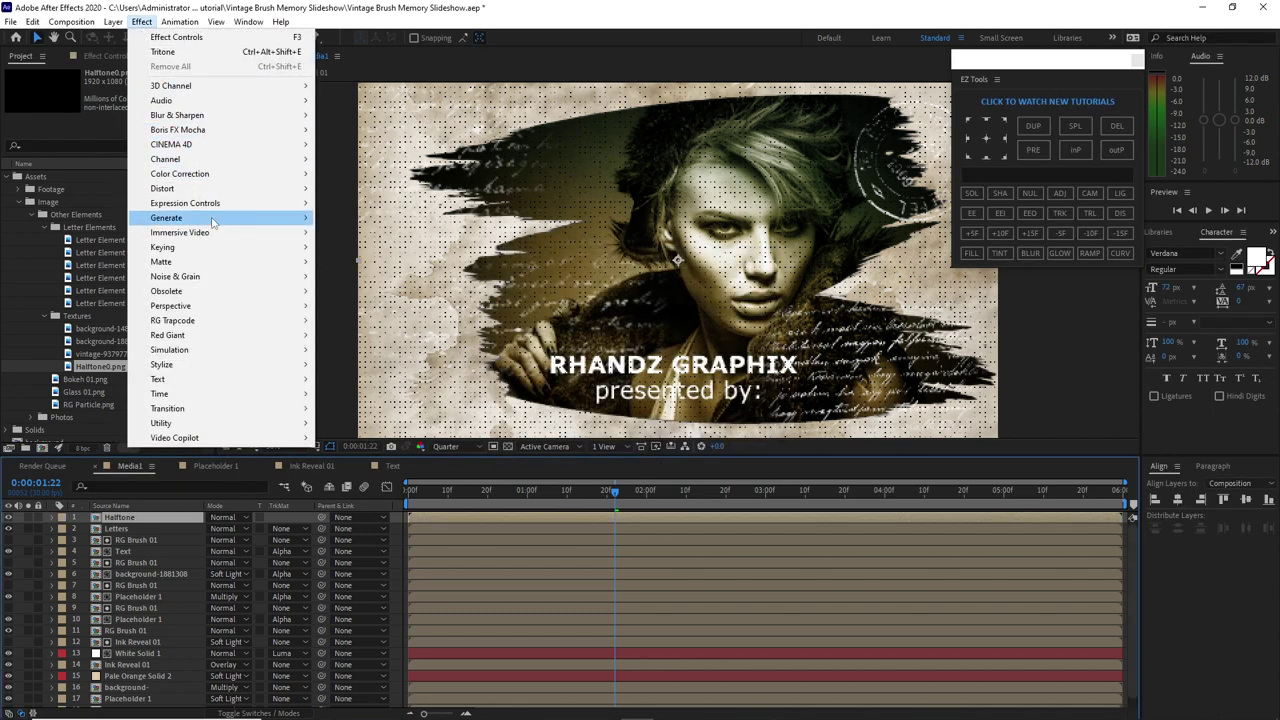
mouse_move(300, 226)
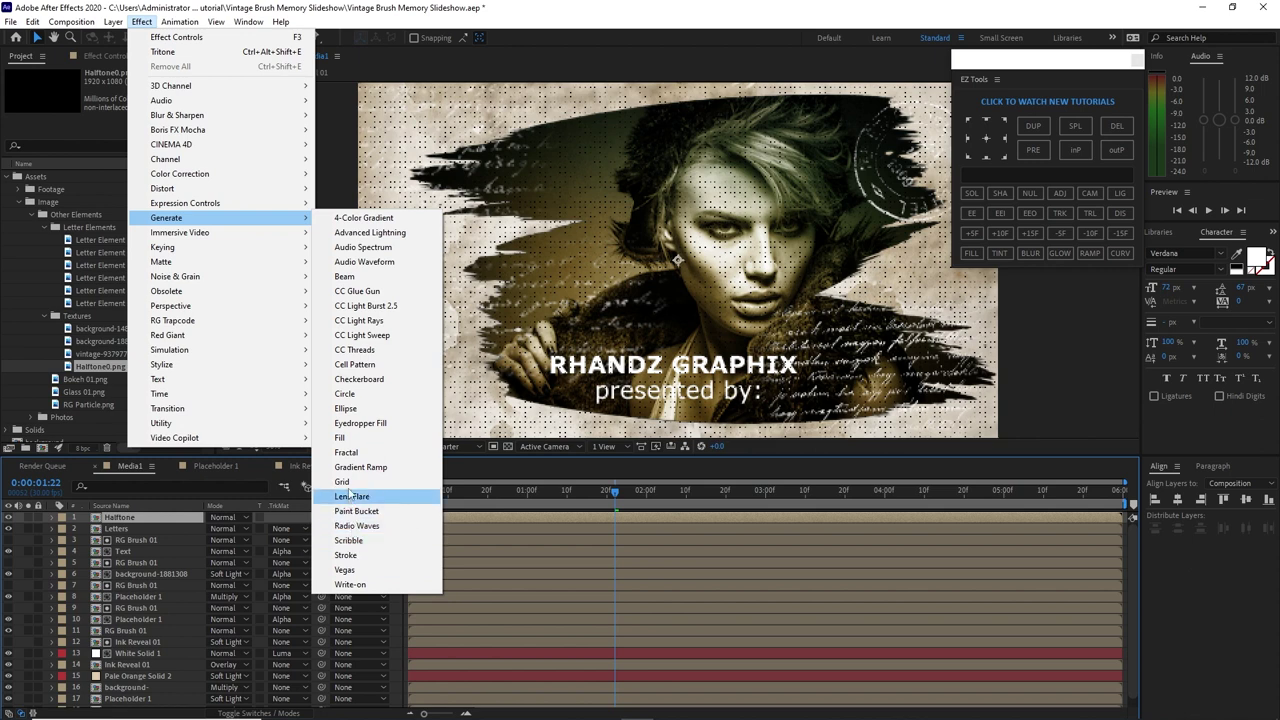
click(341, 438)
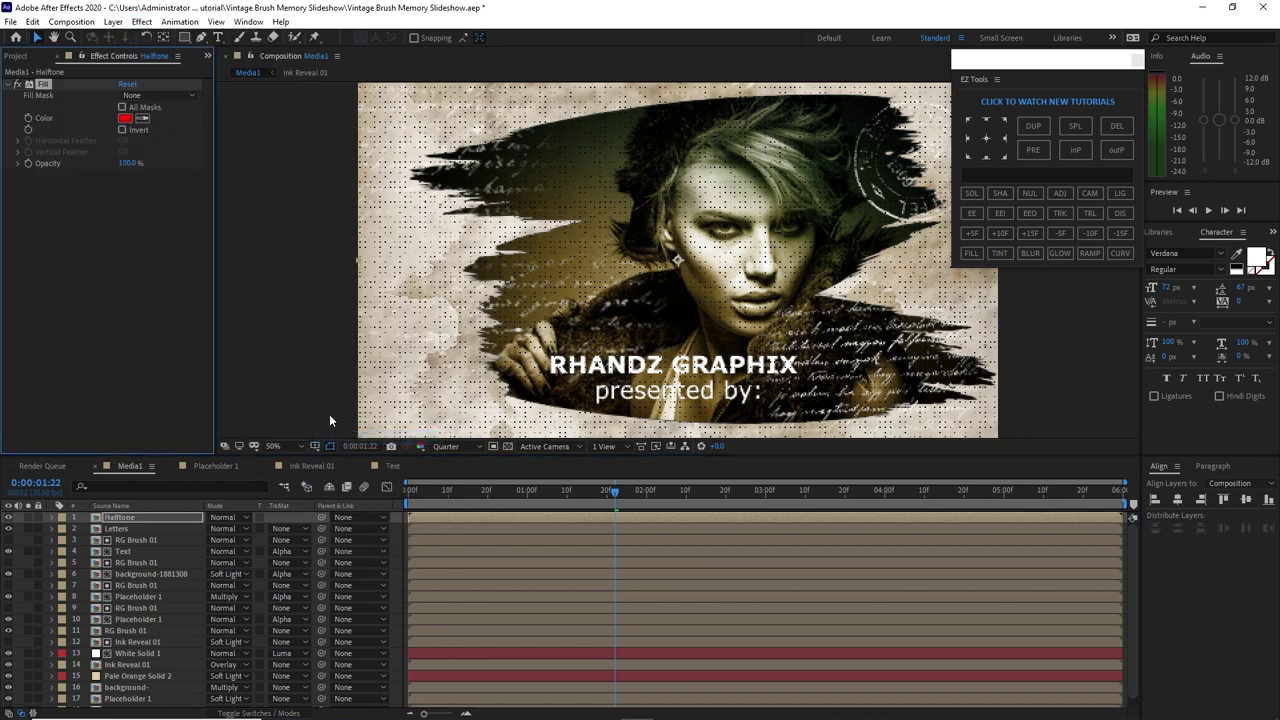
click(124, 118)
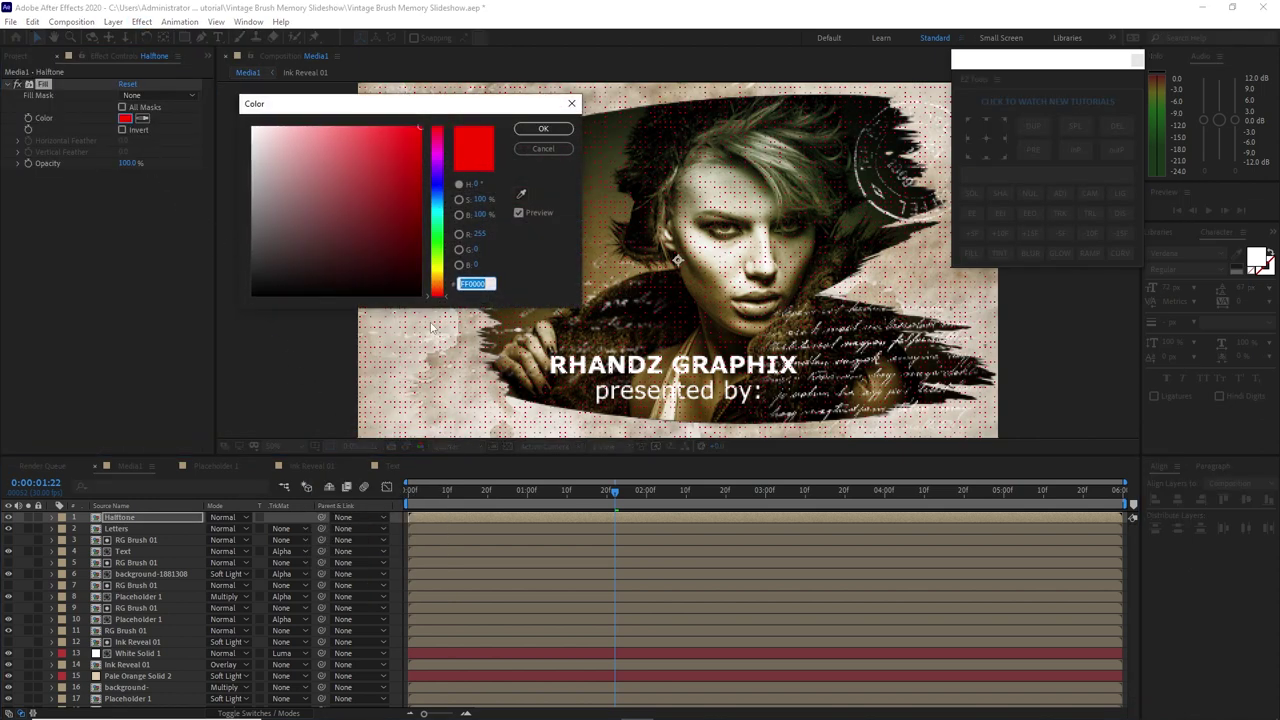
text(000E1C)
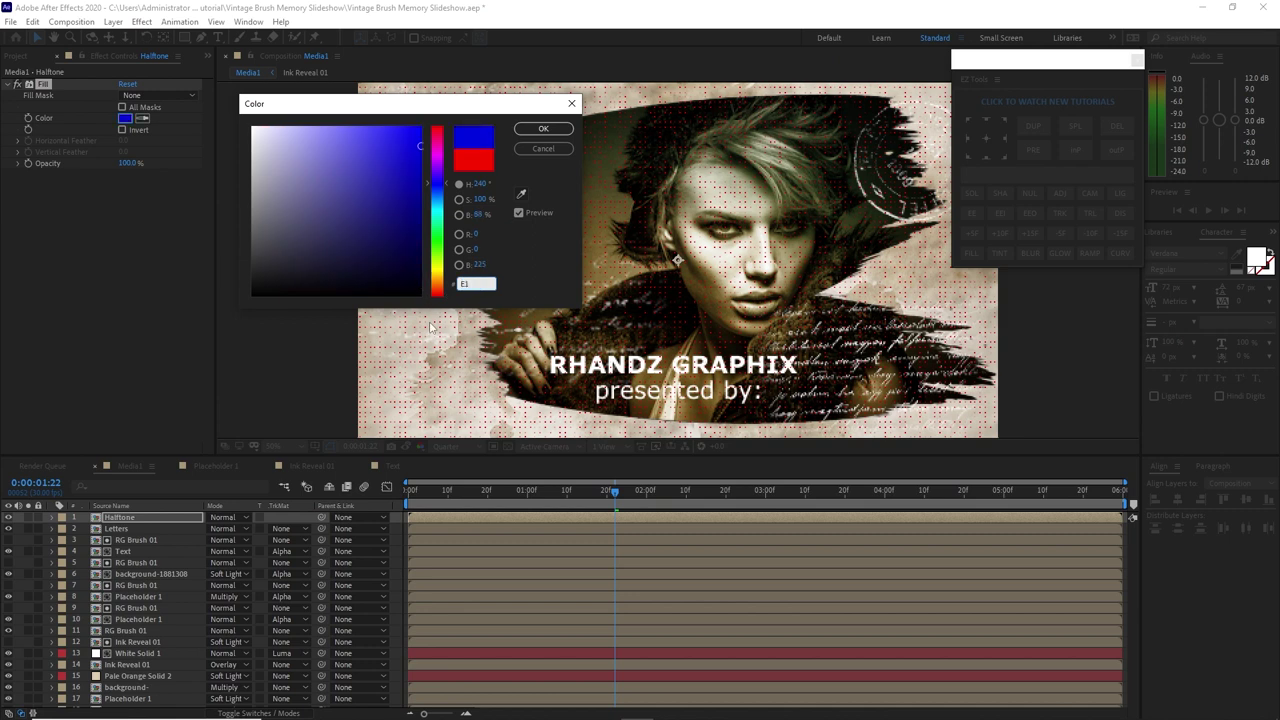
text(EB0)
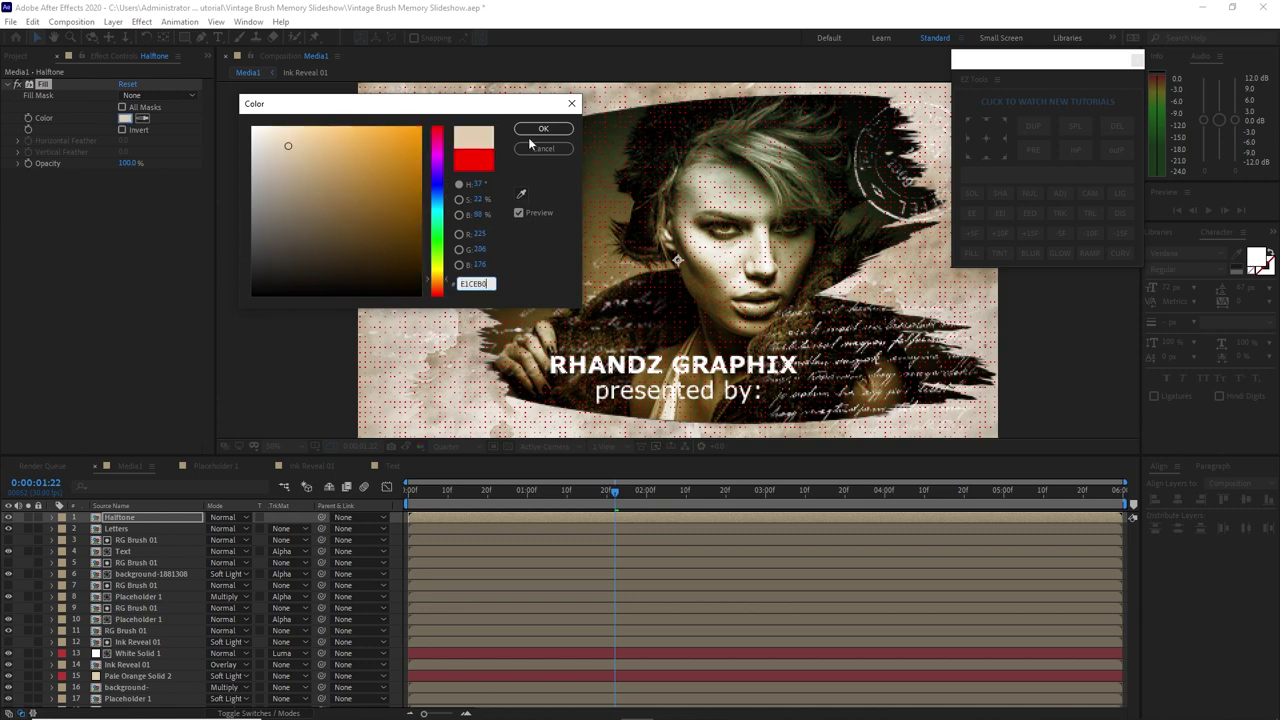
key(Return)
click(224, 519)
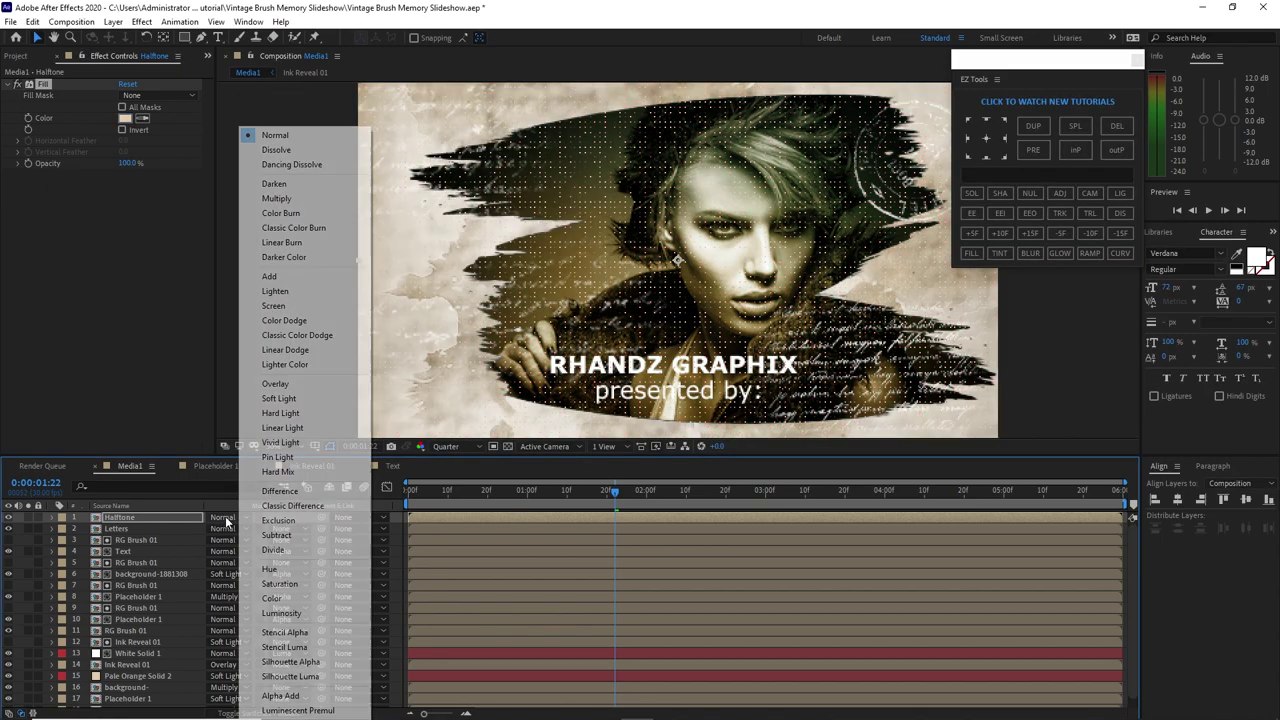
click(276, 199)
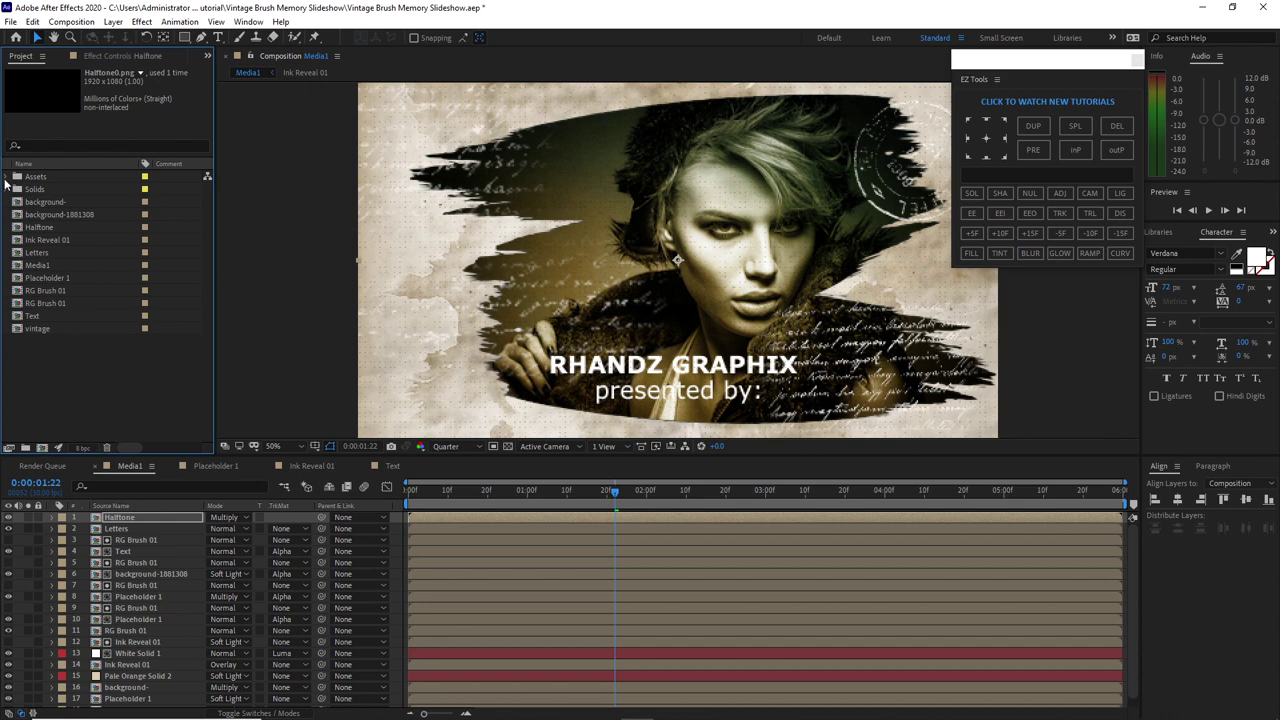
Place RG Particle.png from the Other Elements folder above the Halftone layer in Media1
click(6, 177)
click(18, 203)
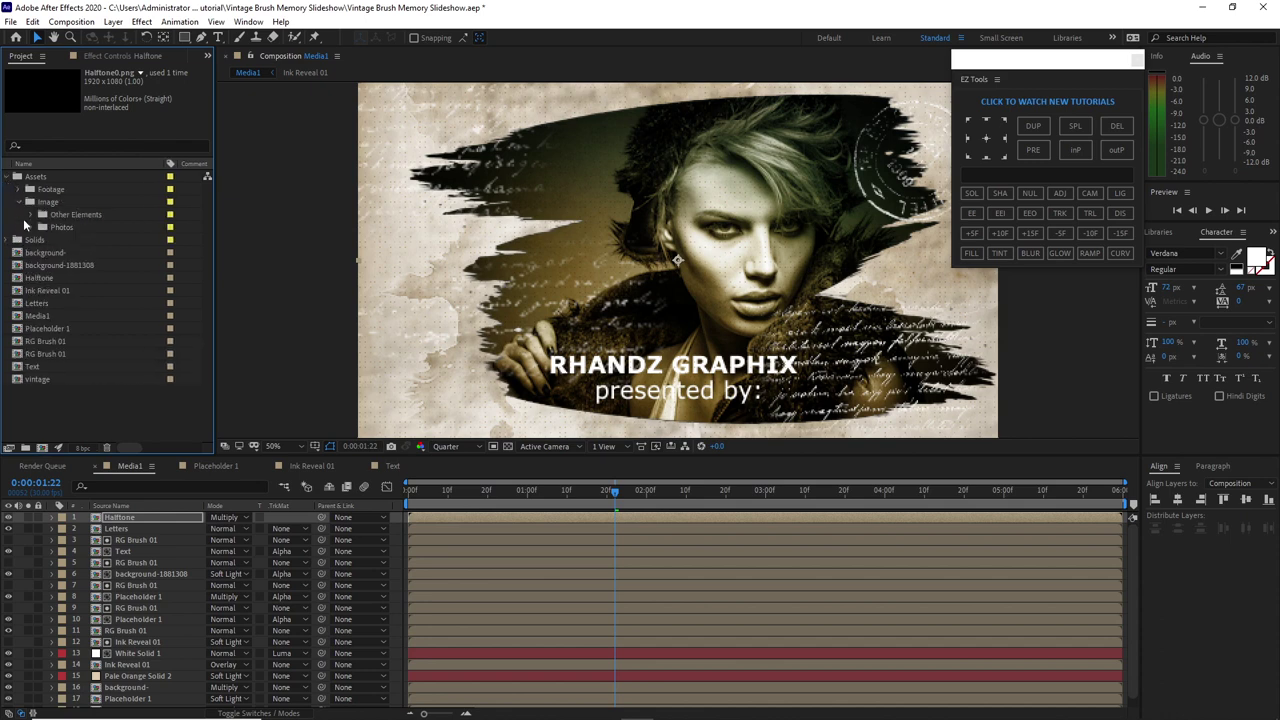
click(31, 215)
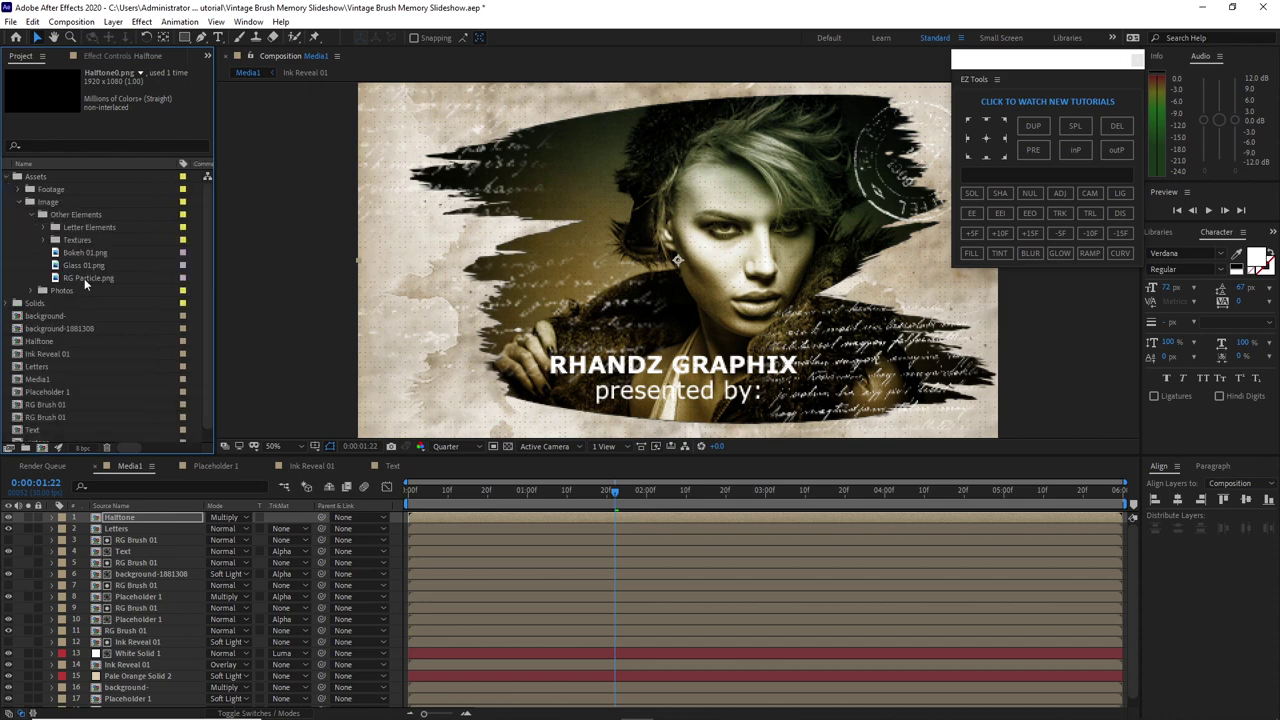
drag(84, 277, 122, 519)
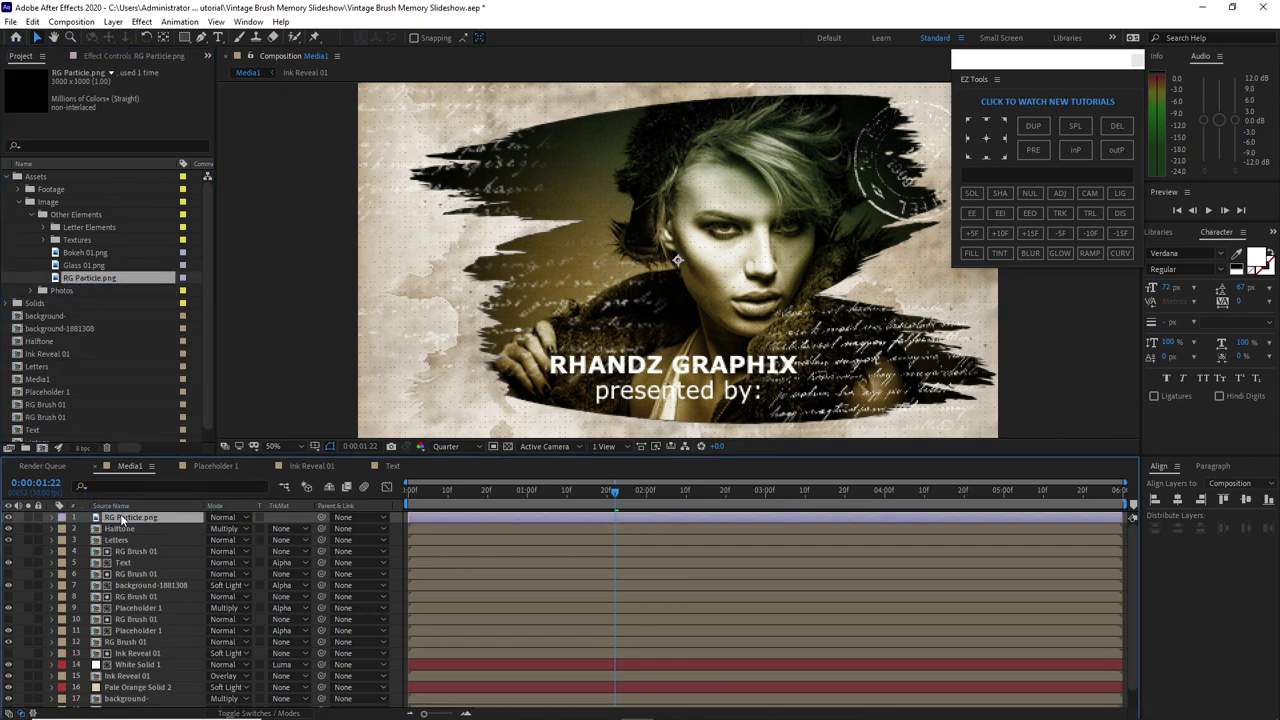
Pre-compose the RG Particle.png layer as RG Particle, moving all attributes into the new composition
right_click(124, 519)
click(200, 443)
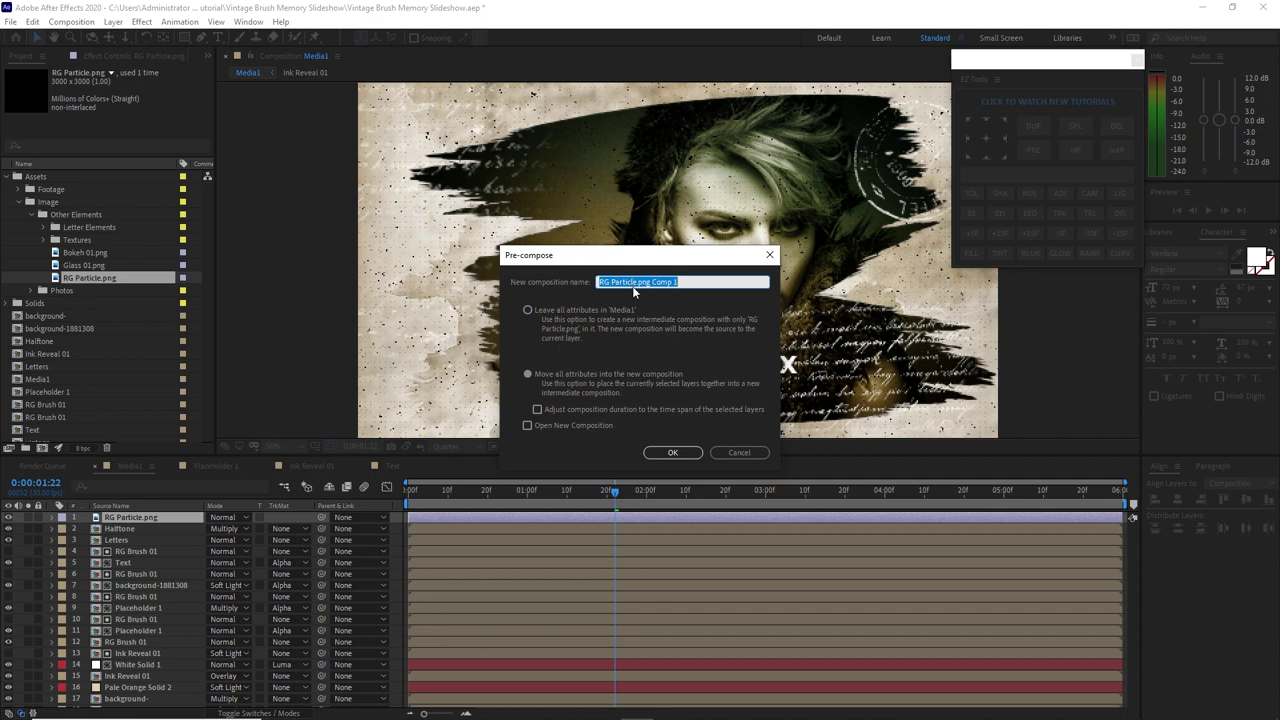
drag(637, 283, 685, 296)
key(BackSpace)
click(528, 374)
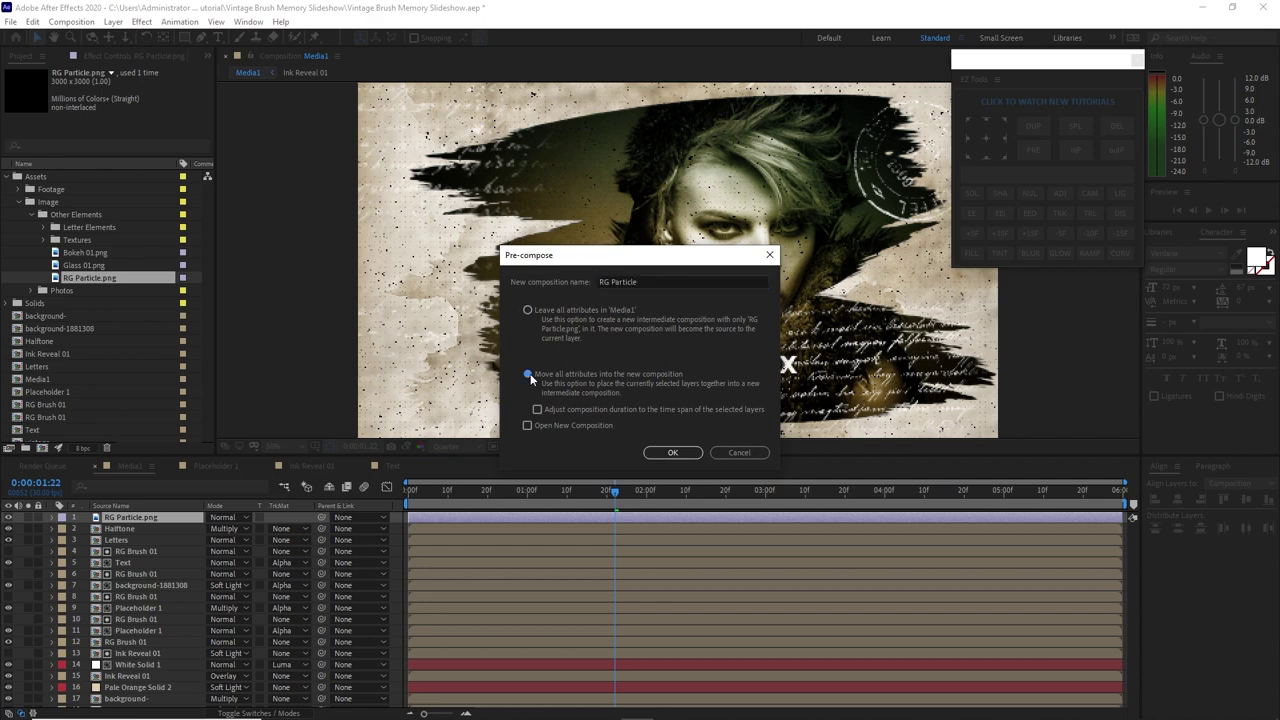
click(669, 453)
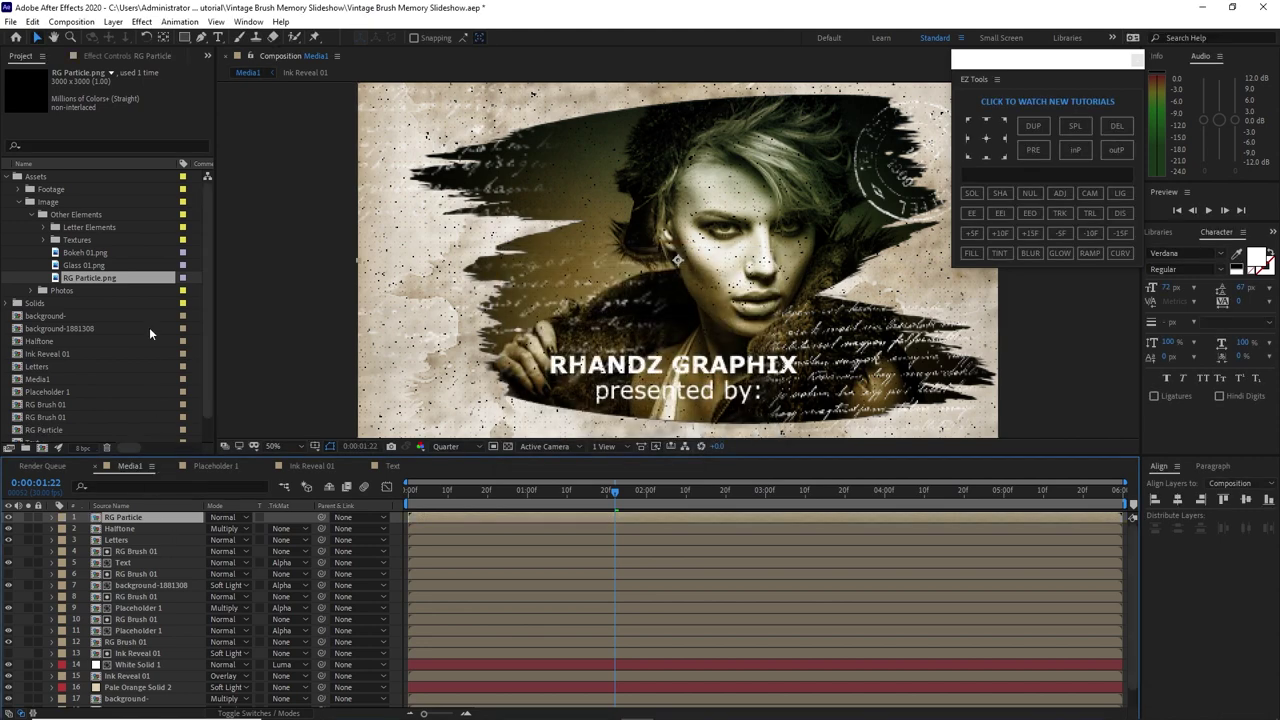
Apply a Fill effect to the RG Particle layer and set its color to white, FFFFFF
click(141, 22)
mouse_move(290, 218)
click(340, 437)
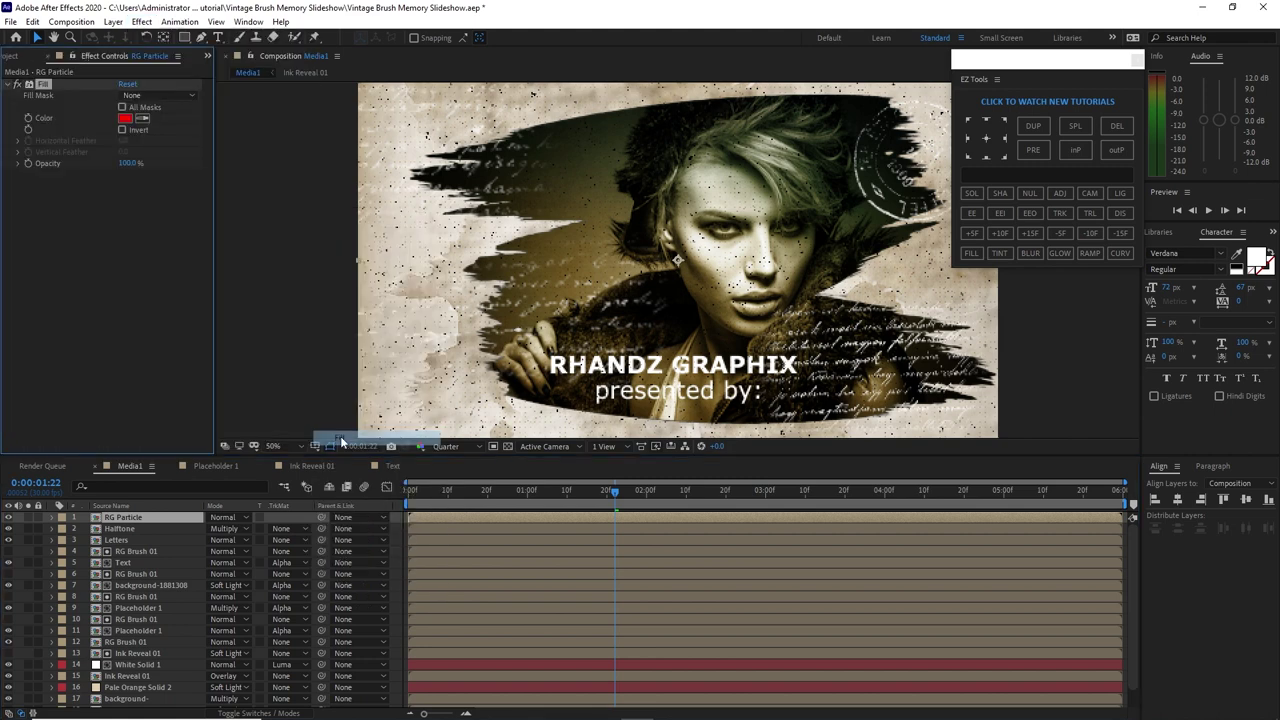
click(125, 118)
click(253, 129)
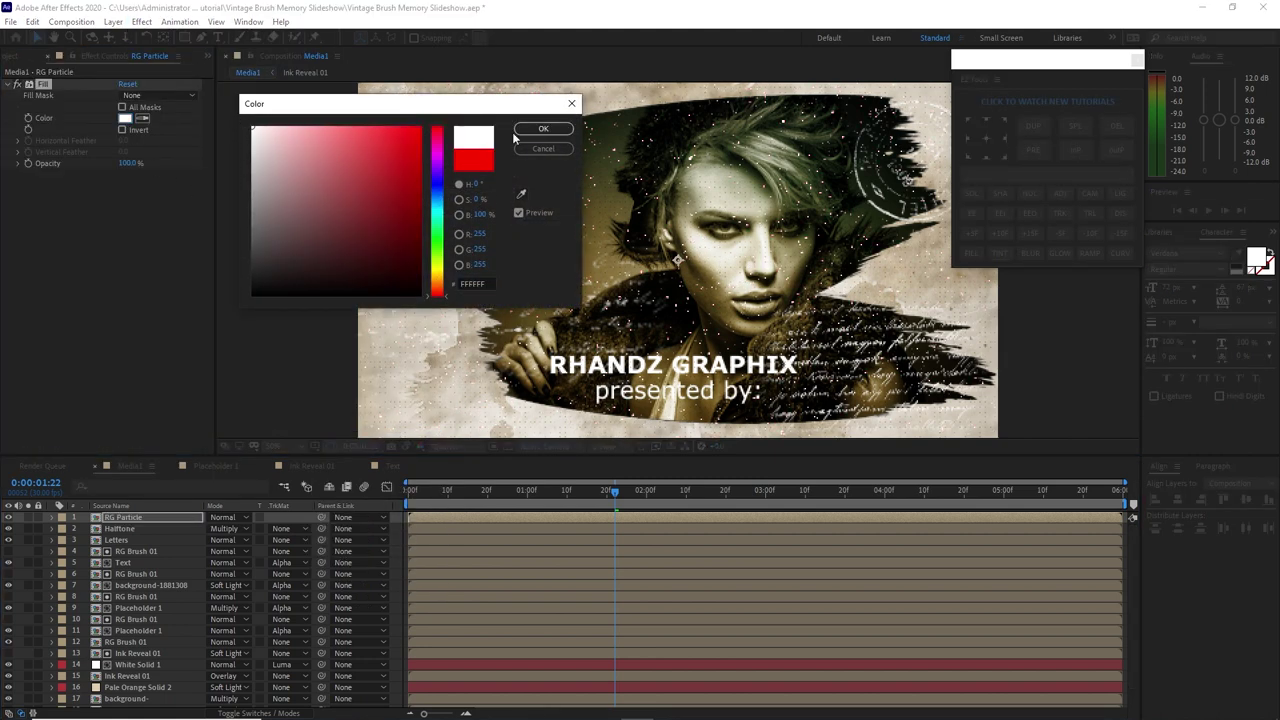
Confirm white (FFFFFF) as the RG Particle fill color and add a two-node camera with the 50mm preset
click(543, 129)
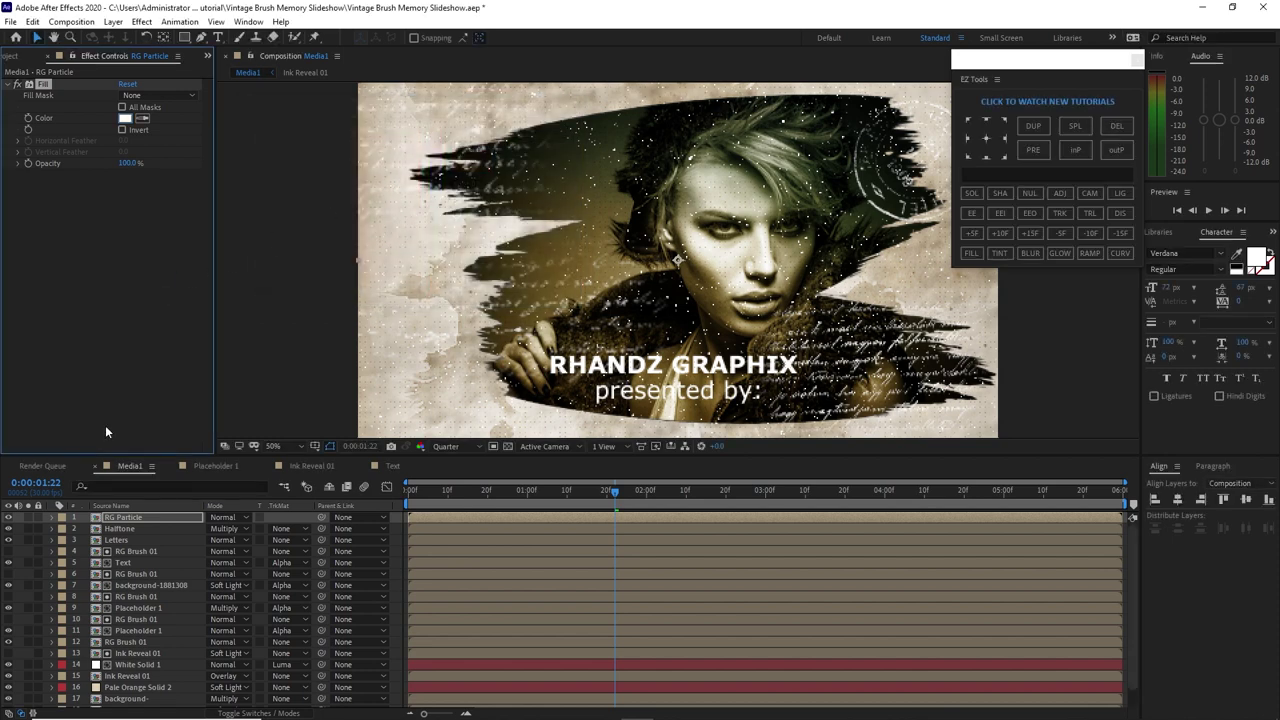
click(112, 23)
mouse_move(146, 42)
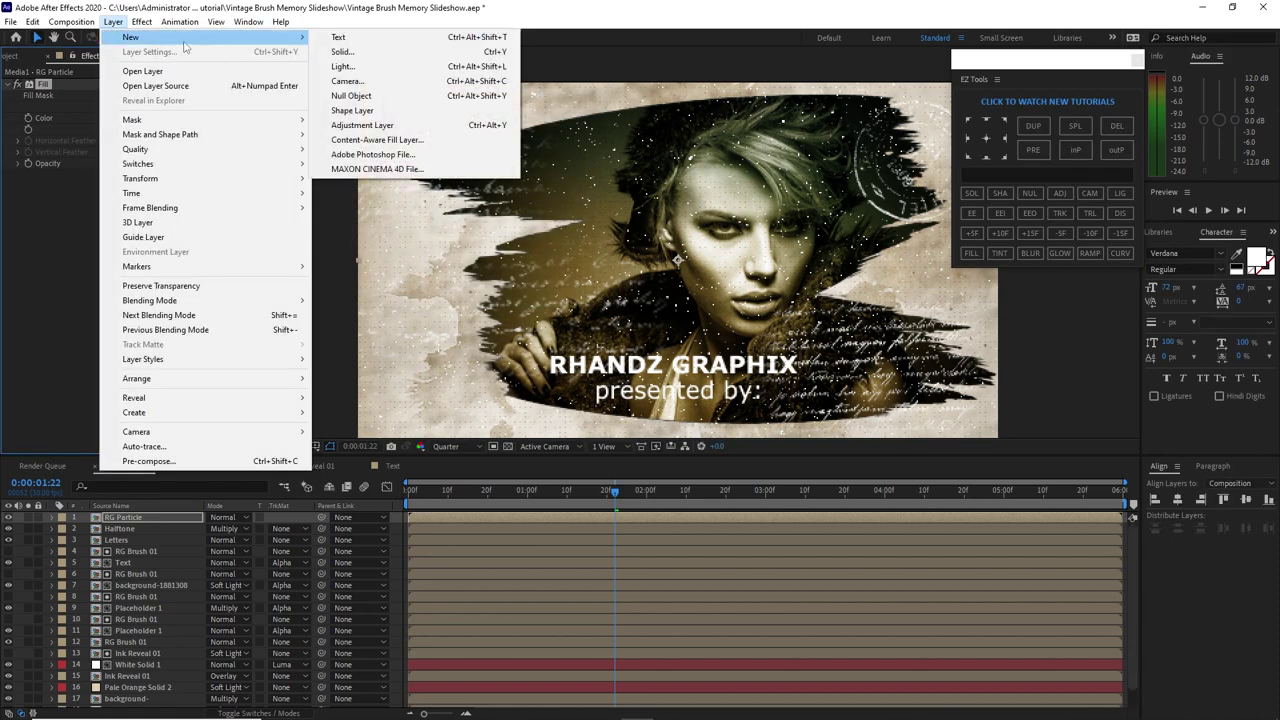
click(347, 81)
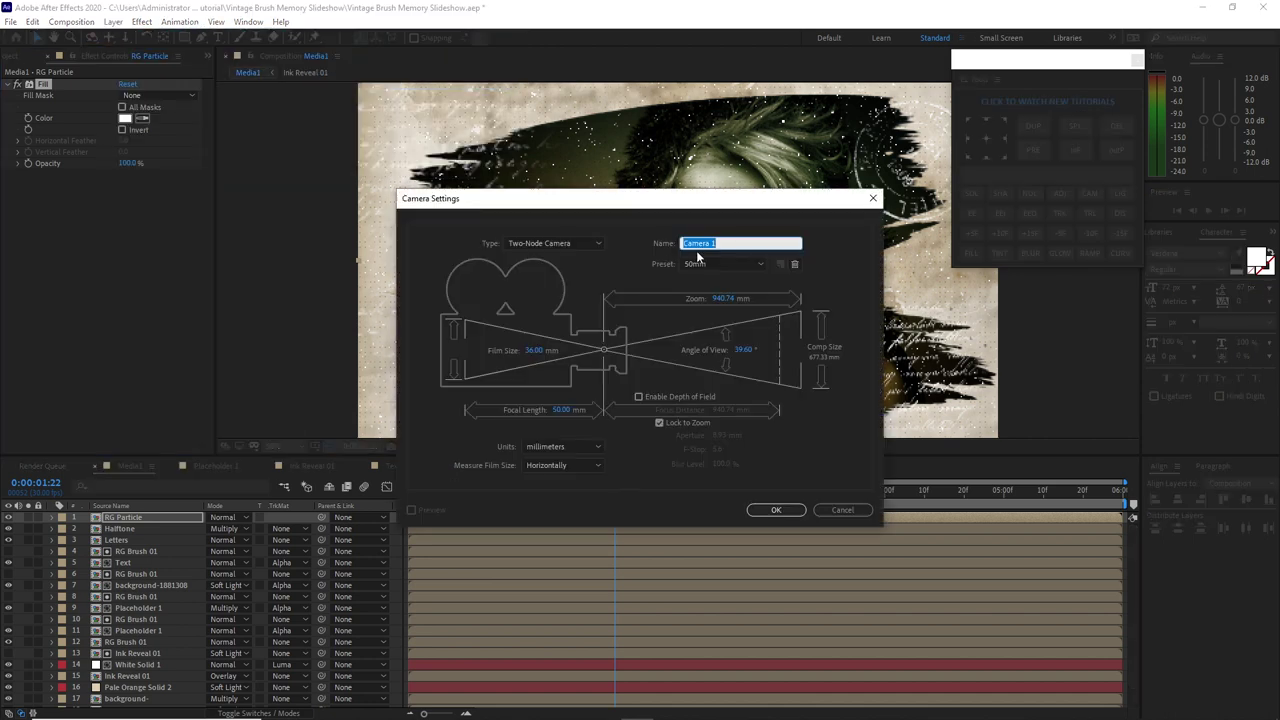
click(777, 511)
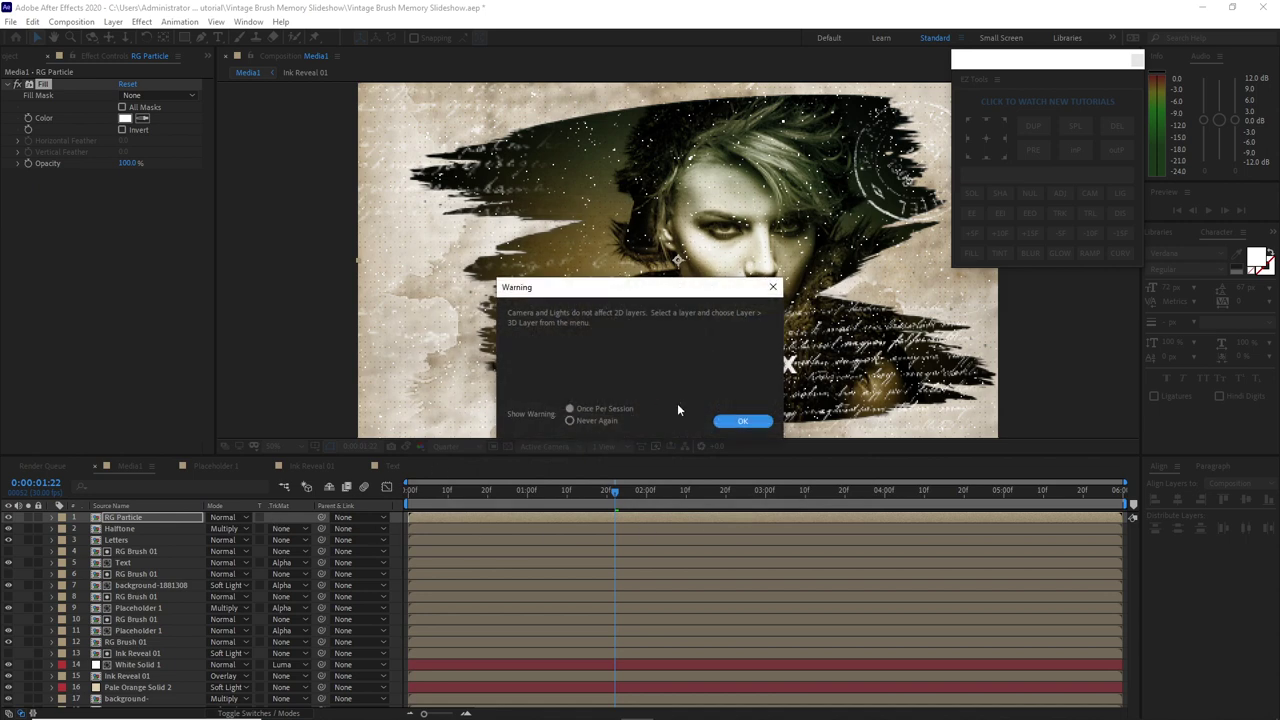
click(740, 421)
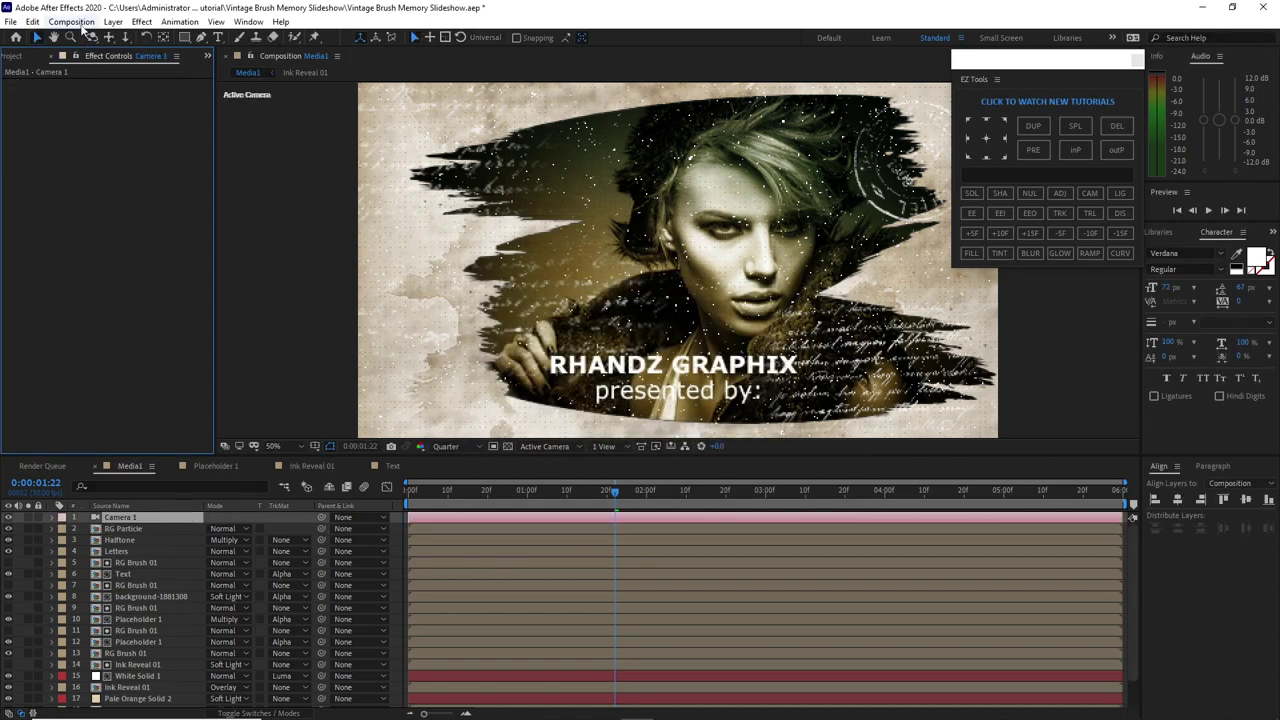
Add a null object, make it a 3D layer, and parent Camera 1 to it
click(113, 21)
mouse_move(274, 44)
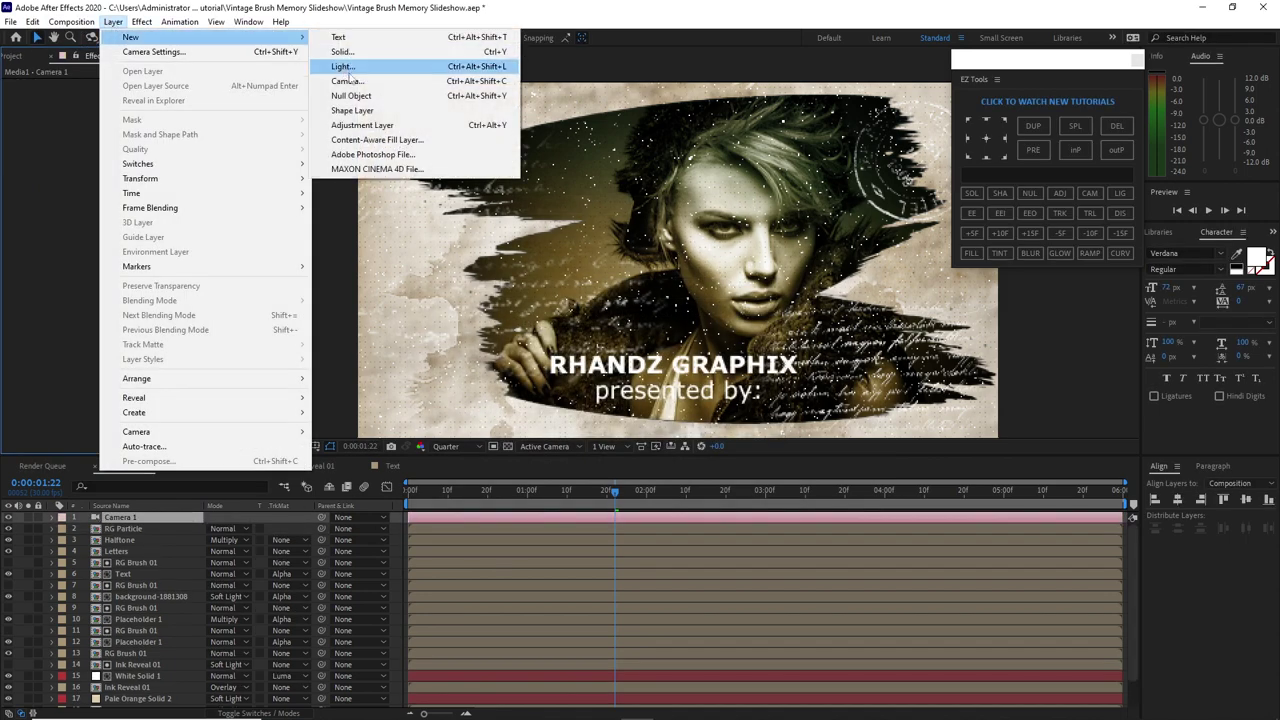
click(360, 99)
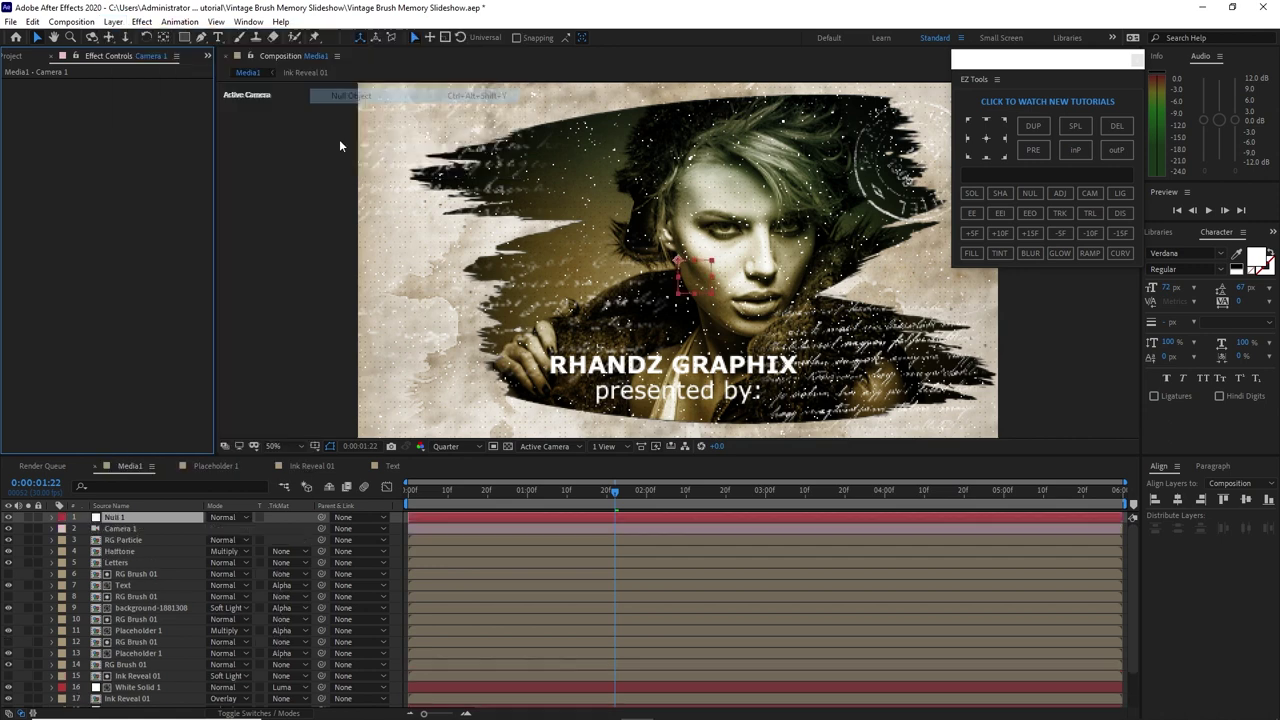
click(258, 713)
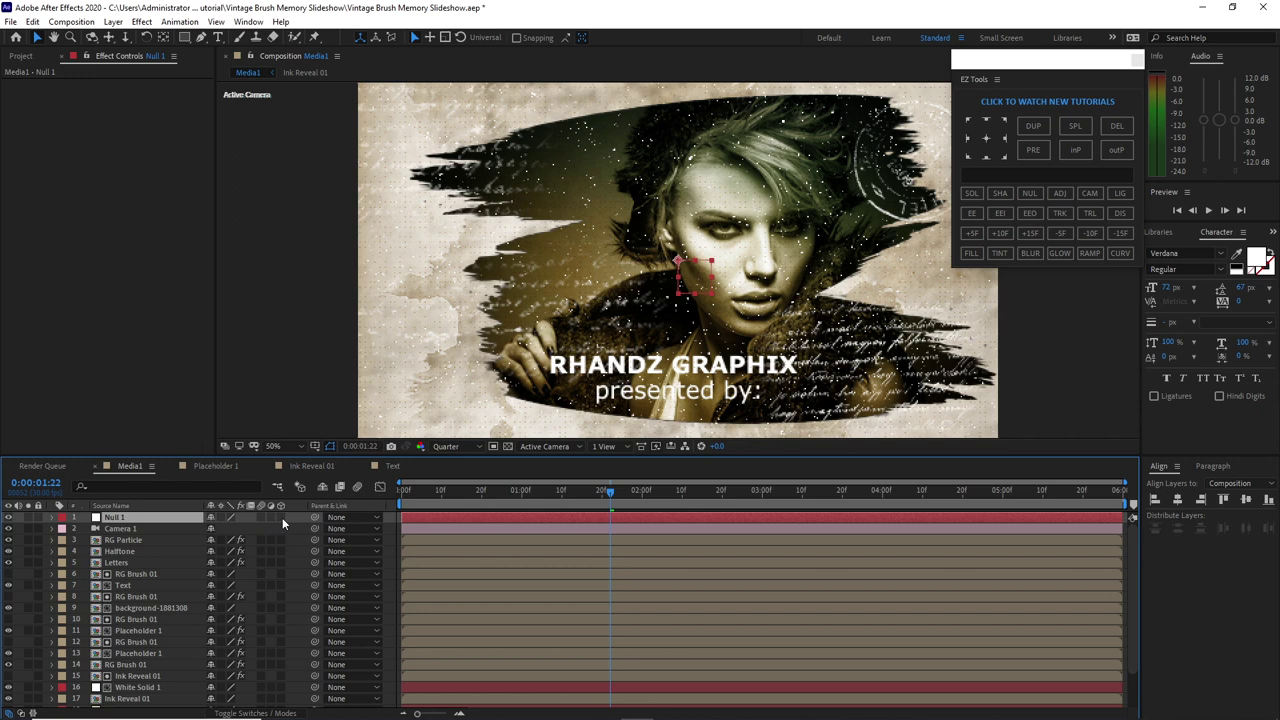
drag(314, 528, 167, 518)
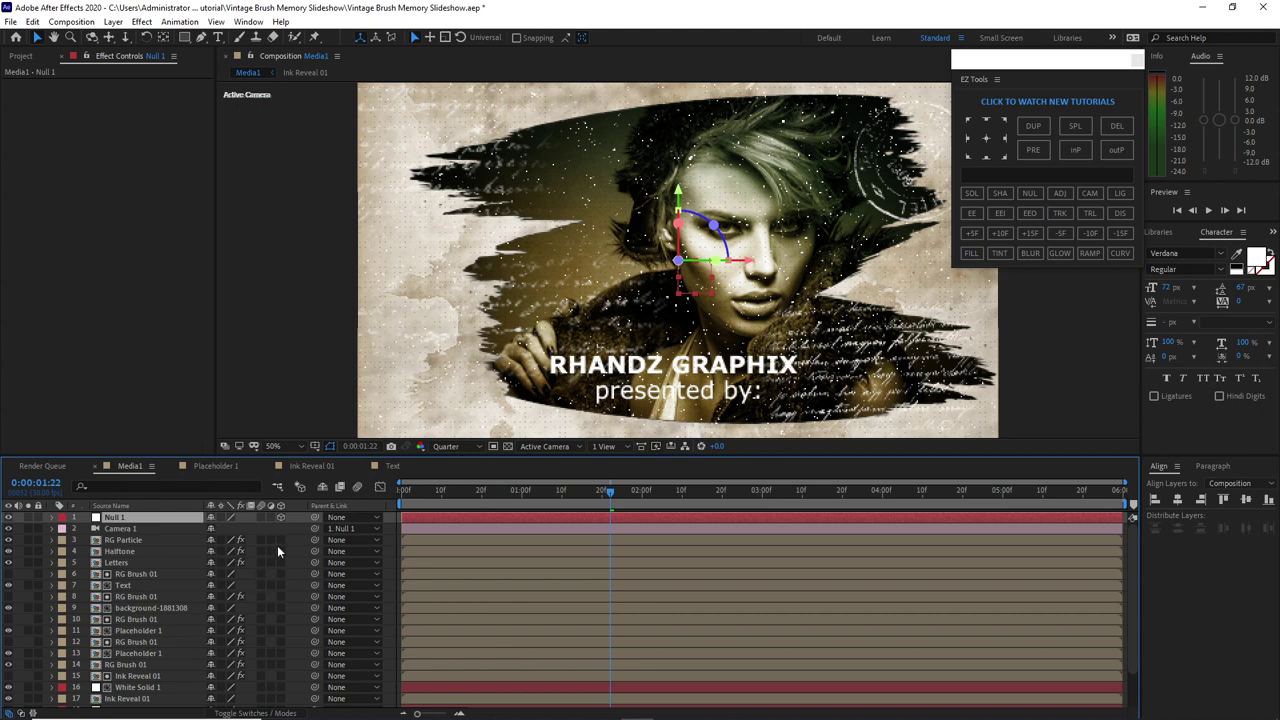
Enable 3D for the layers below the camera, leaving out the Ink Reveal 01 layers and the two solids
mouse_move(279, 542)
mouse_down()
mouse_move(290, 617)
mouse_move(280, 700)
mouse_up()
scroll(290, 657, down, 2)
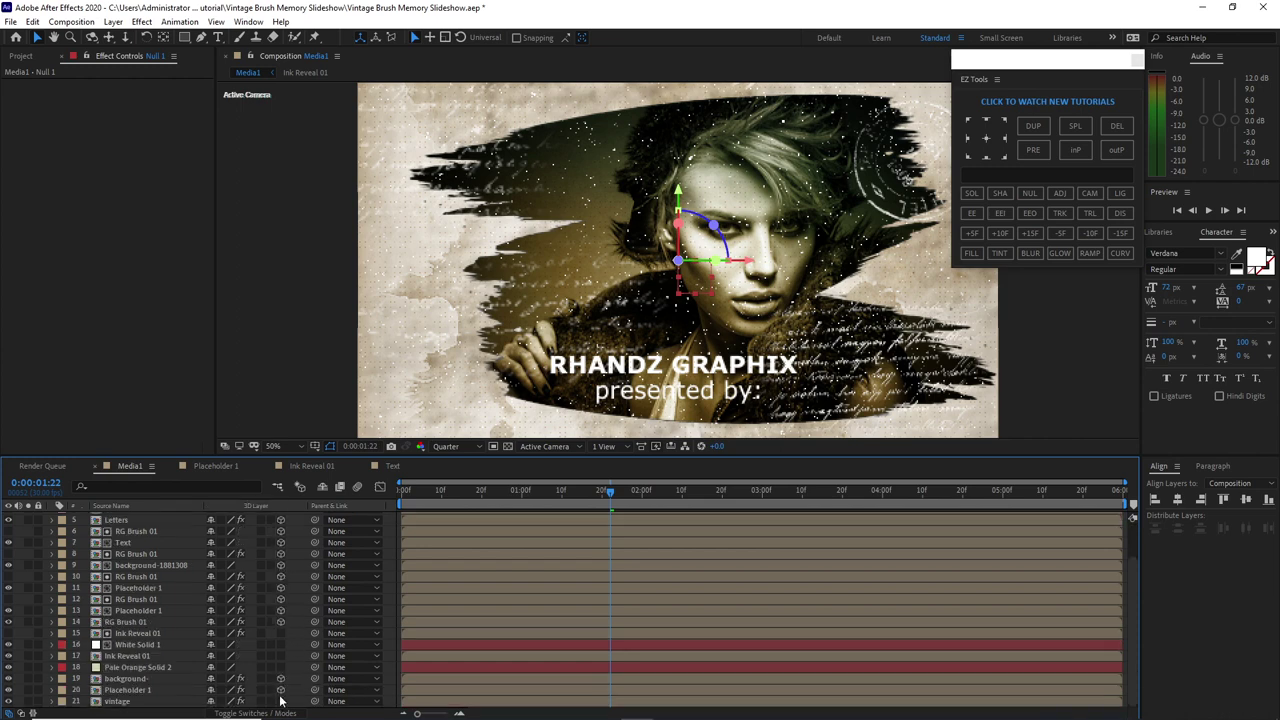
scroll(452, 598, up, 2)
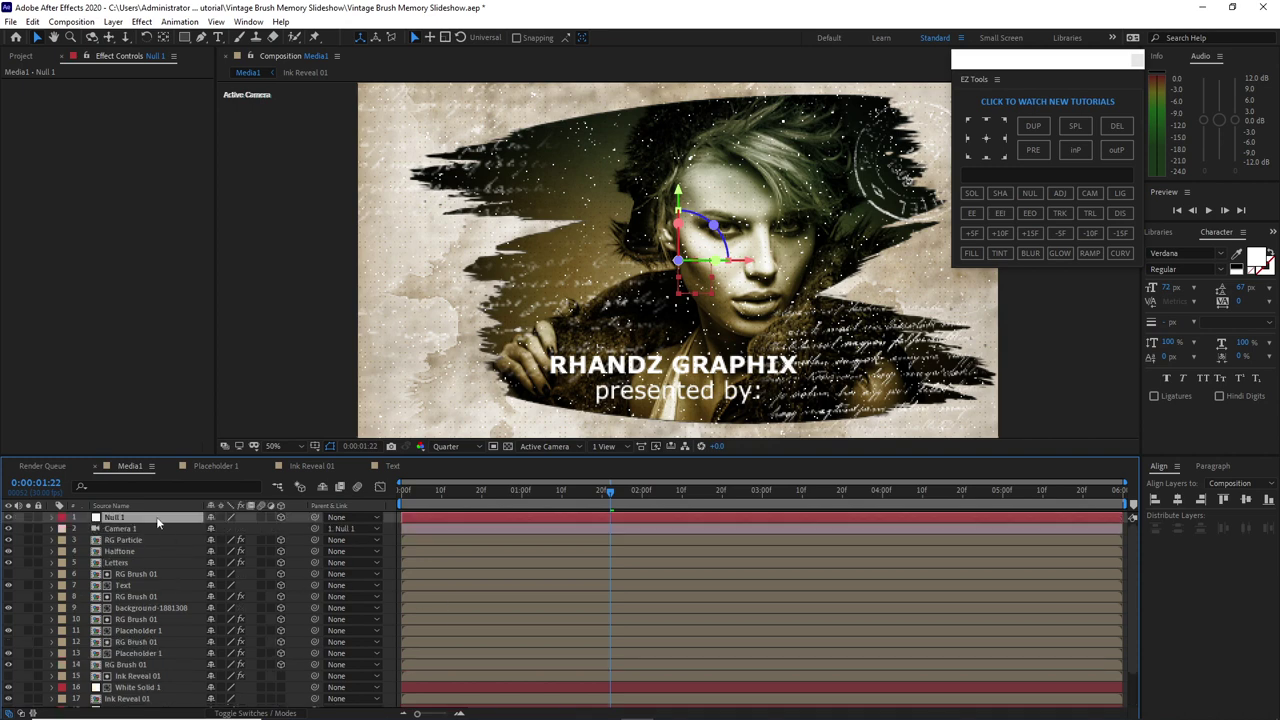
Keyframe the null's position at 0:00:05:29, with its Z value set to 1000 at the first frame
key(p)
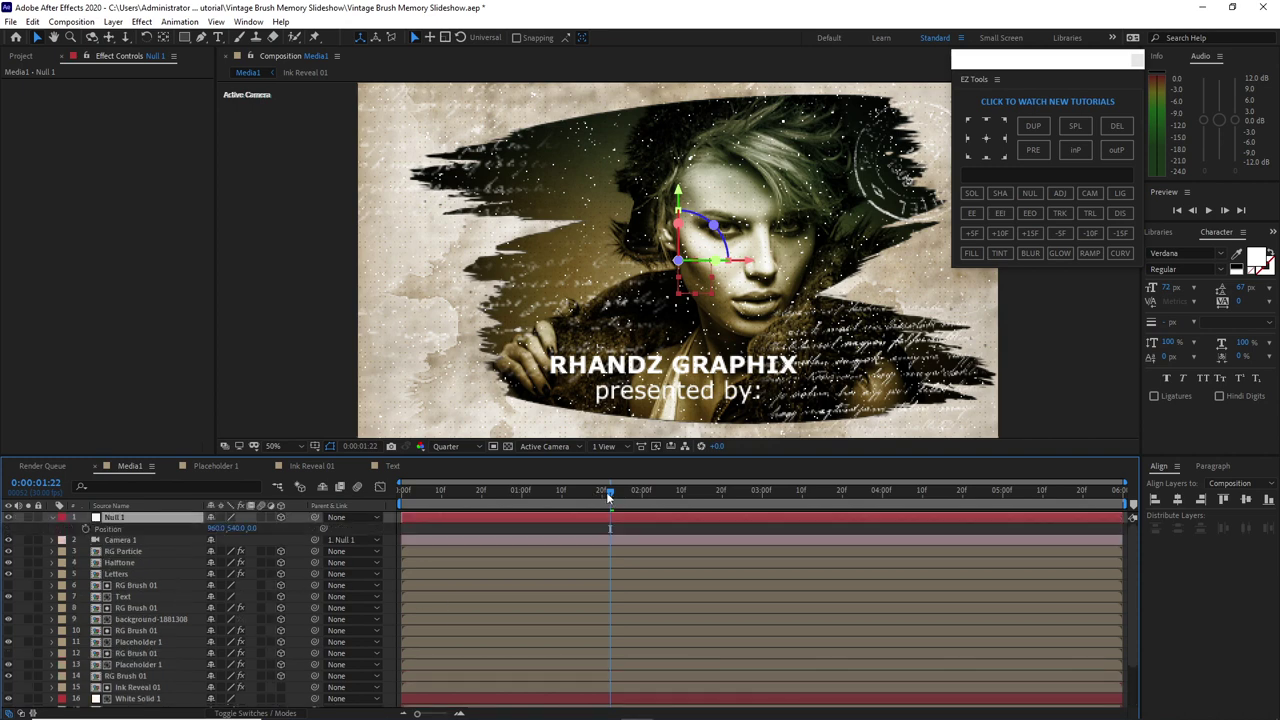
key(space)
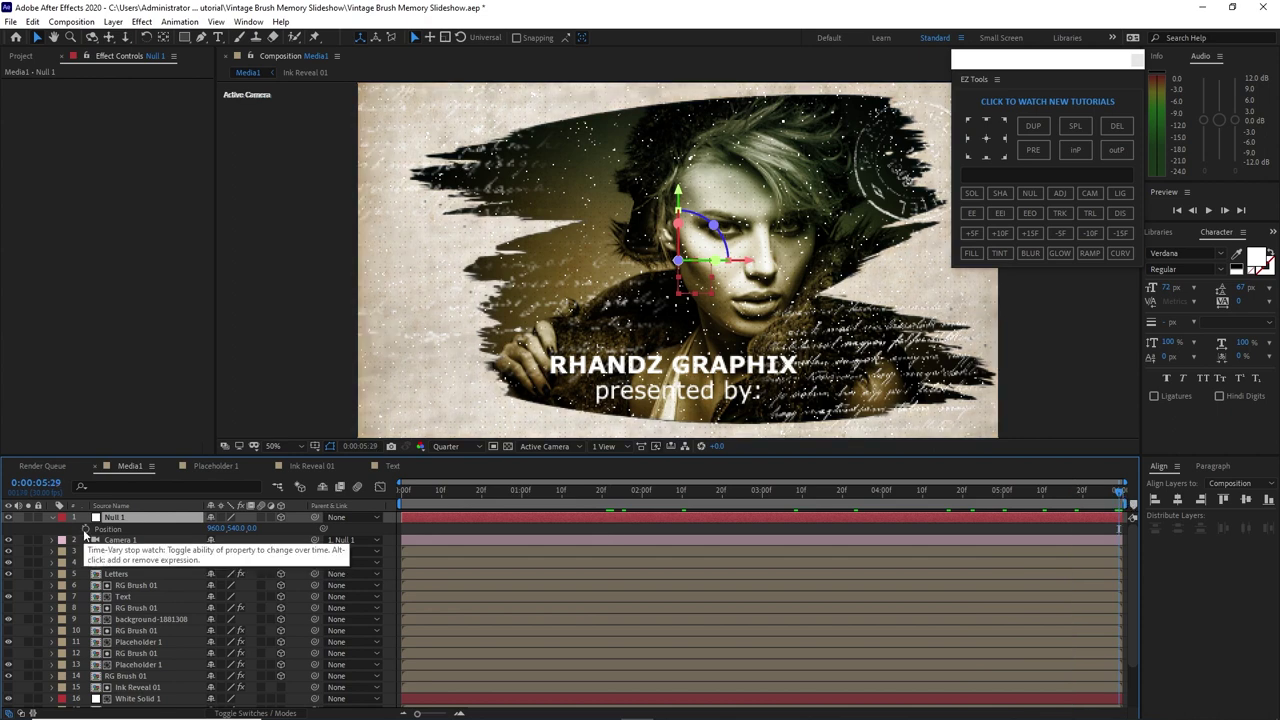
click(85, 528)
click(408, 494)
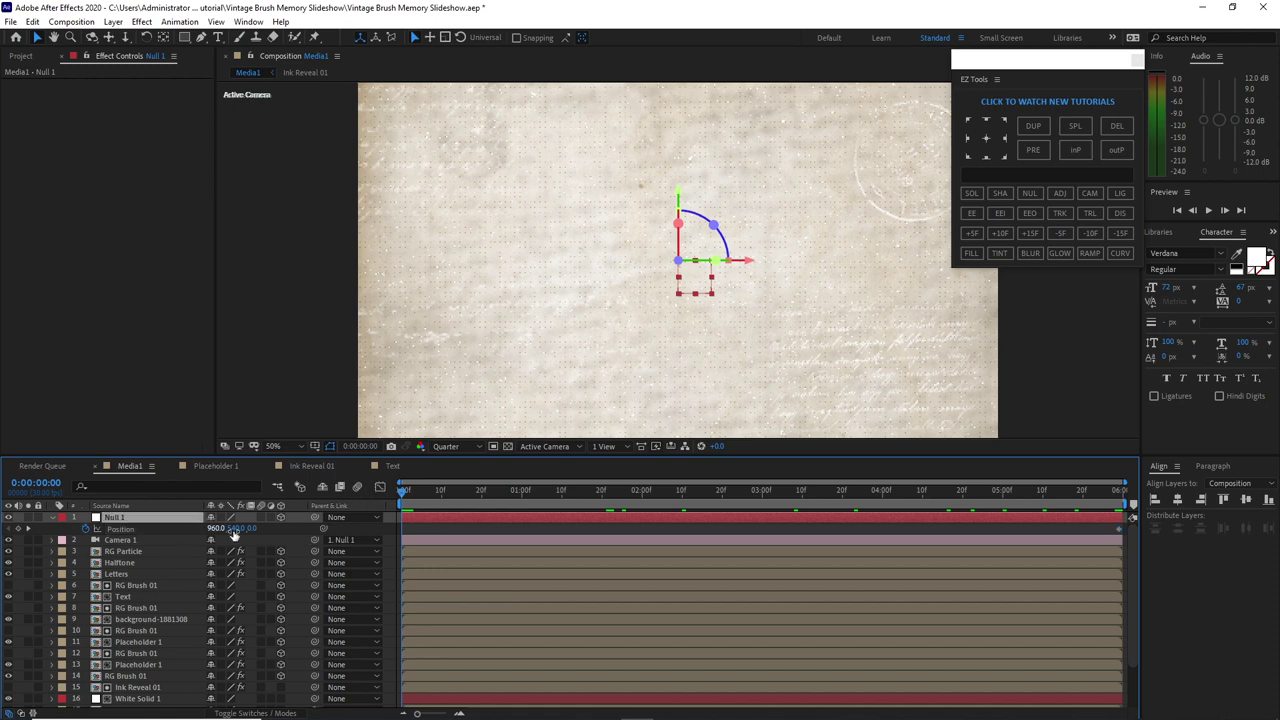
key(F2)
text(1000)
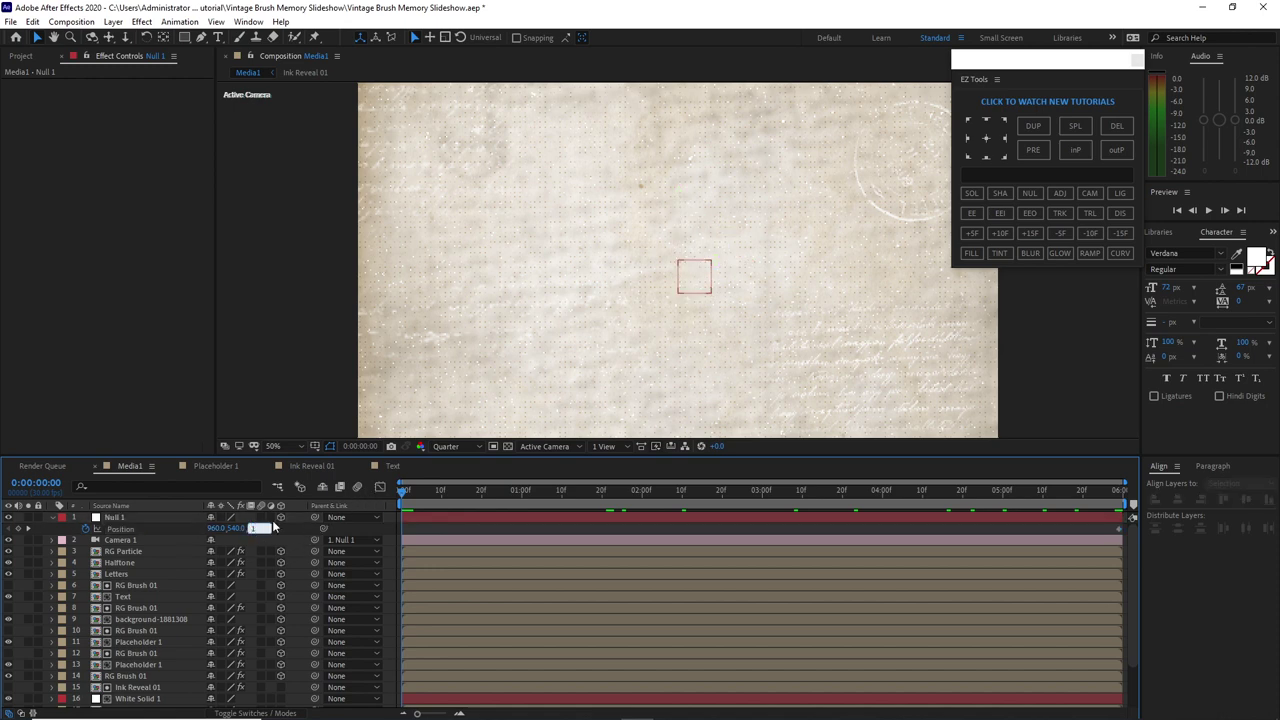
Animate the null's Z rotation from -7° at the first frame to 0° at 0:00:05:29 and preview the move
click(168, 516)
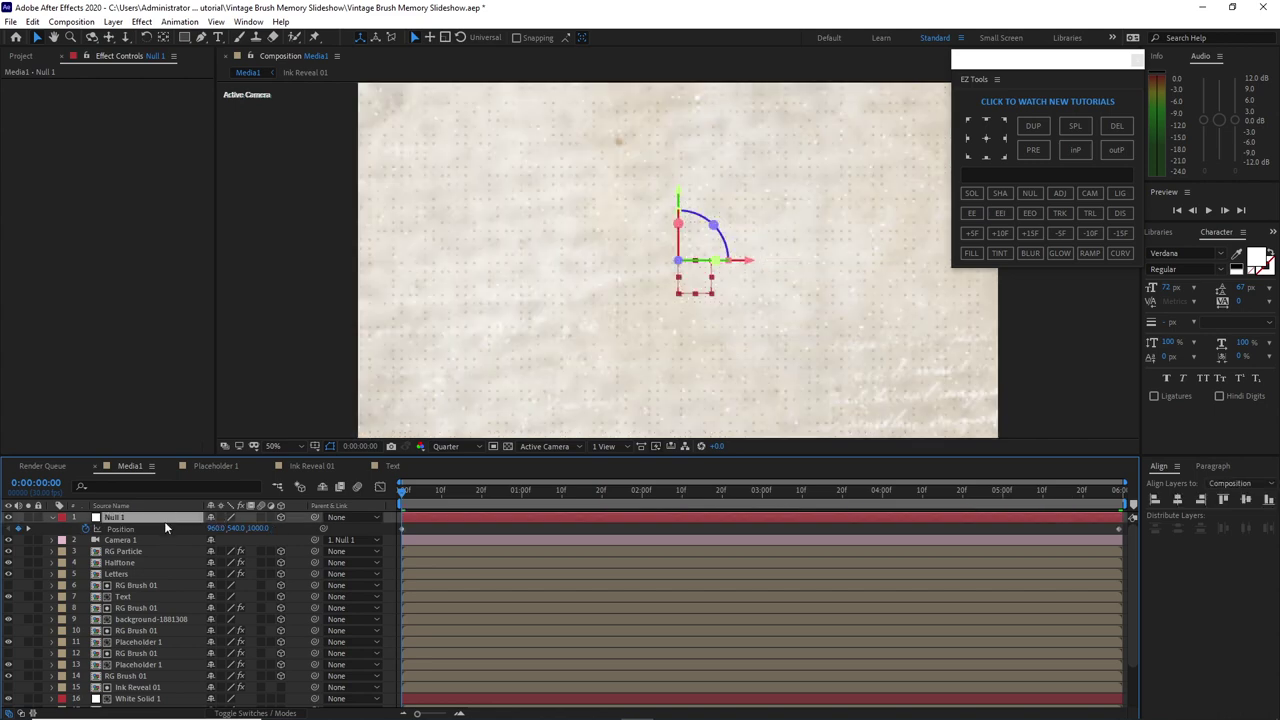
key(r)
click(85, 563)
click(224, 562)
key(BackSpace)
mouse_move(402, 495)
mouse_down()
mouse_move(1050, 495)
mouse_move(1130, 512)
mouse_up()
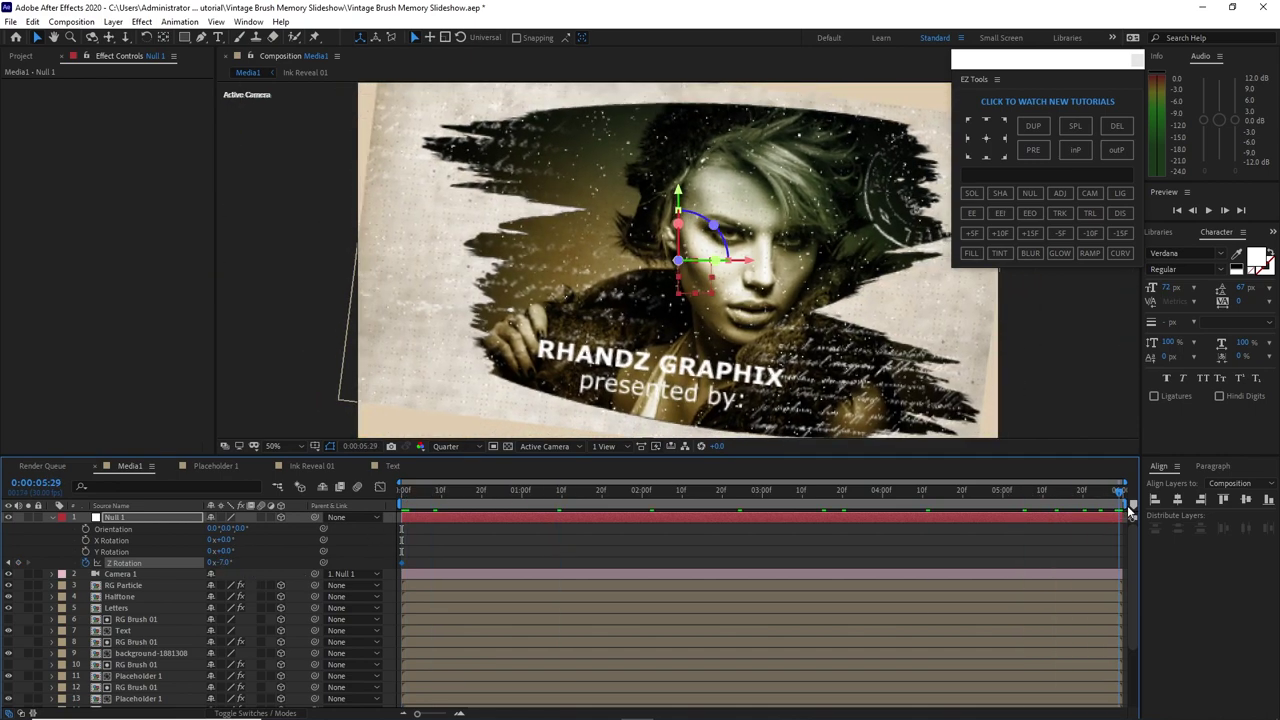
click(224, 562)
text(0)
key(Return)
key(comma)
drag(1118, 490, 461, 490)
key(space)
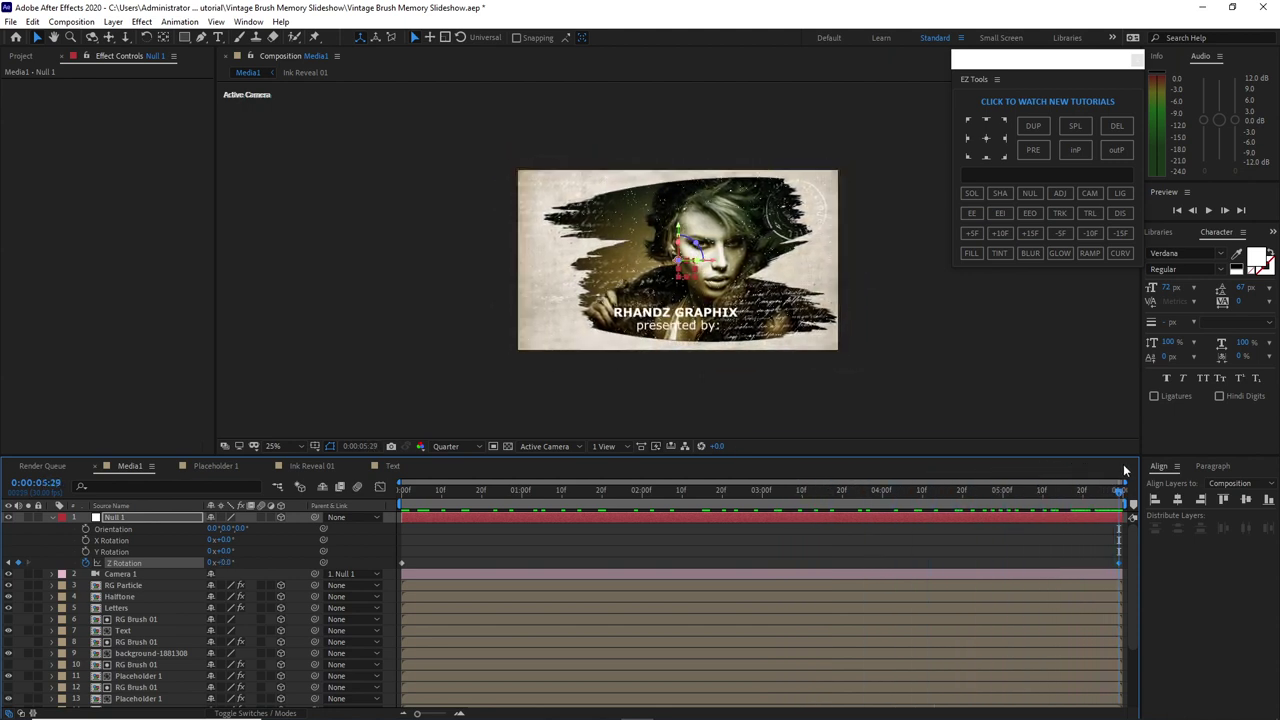
Place Glass 01.png at the top of Media1 and pre-compose it as "Glass", moving all attributes into the new composition
click(22, 56)
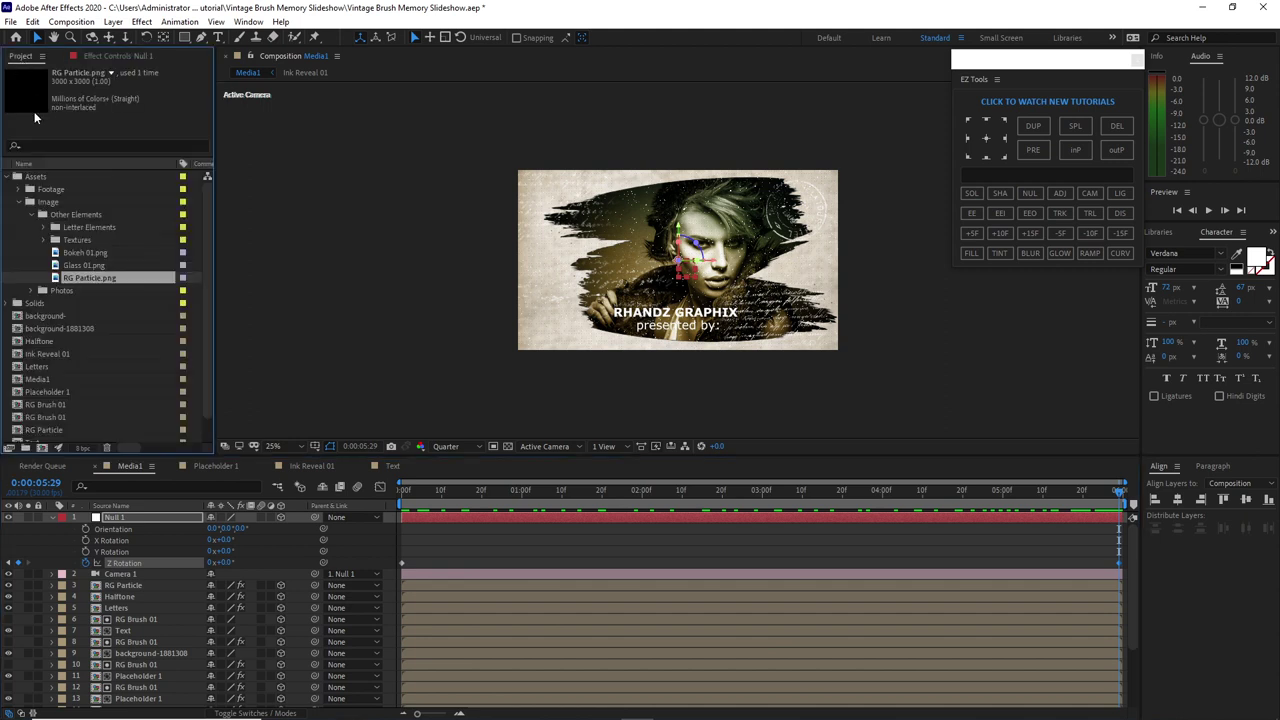
drag(40, 267, 82, 518)
right_click(140, 518)
click(175, 443)
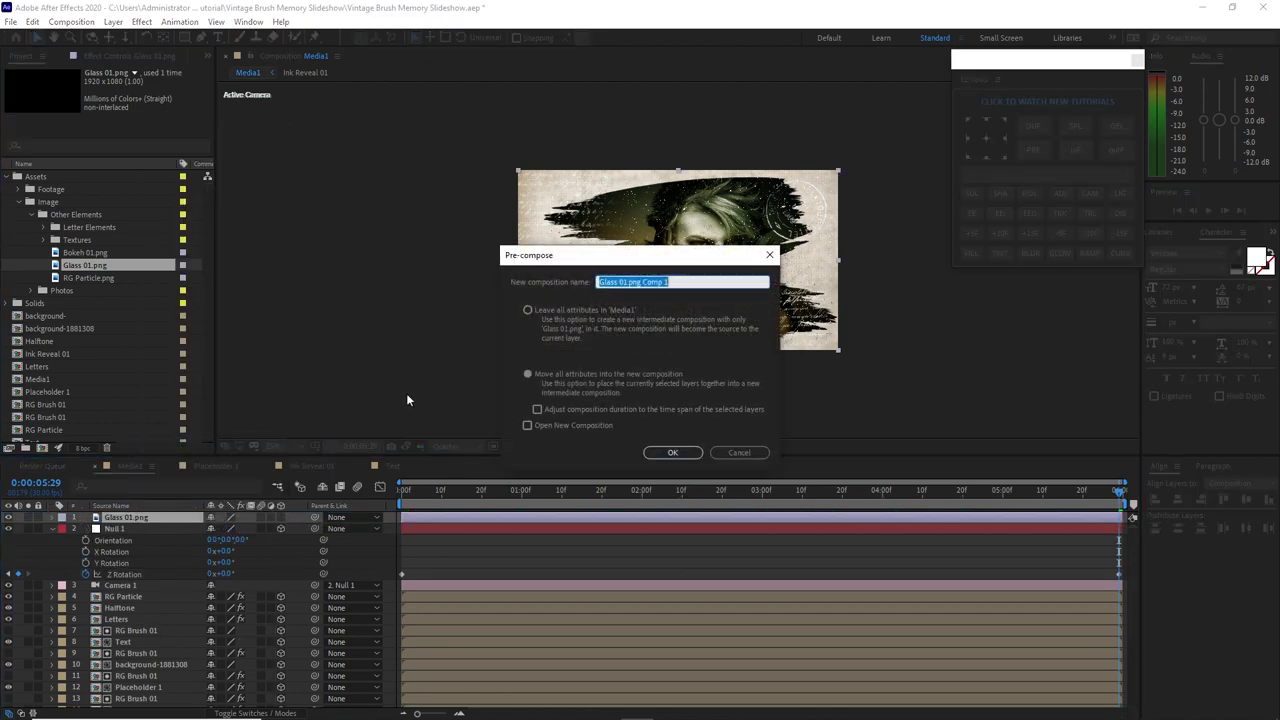
drag(627, 282, 691, 281)
key(BackSpace)
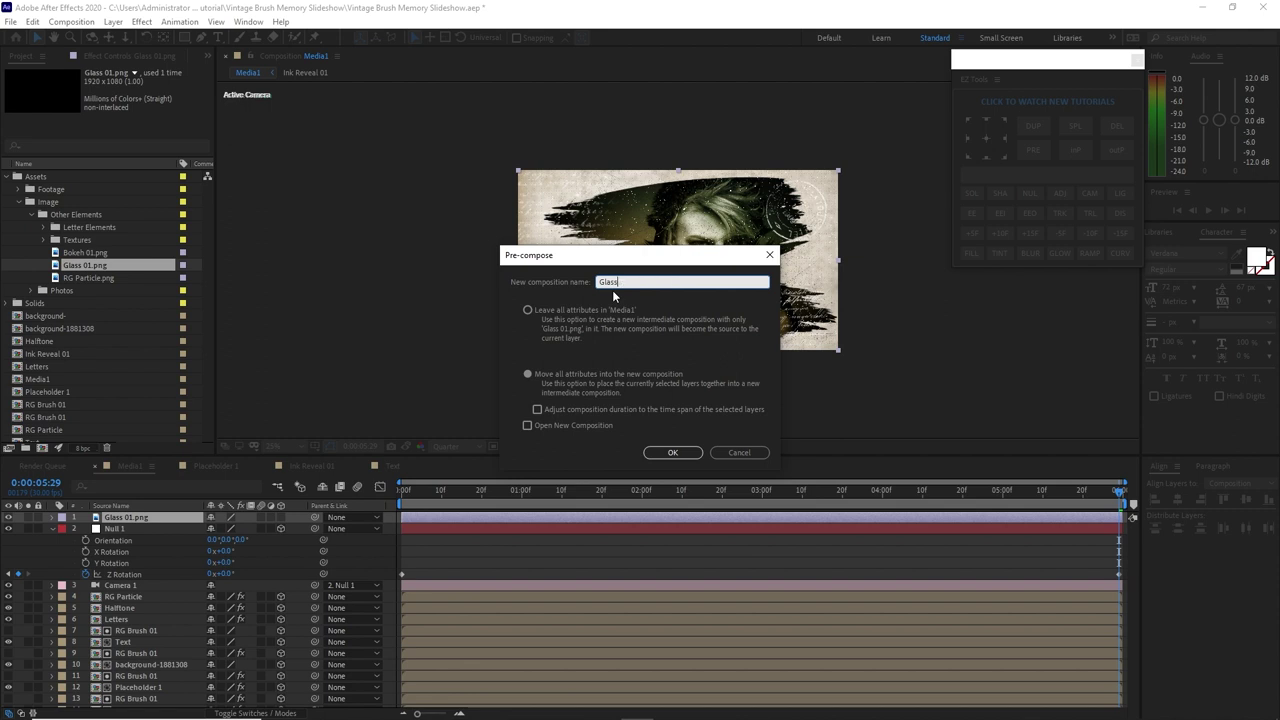
click(528, 375)
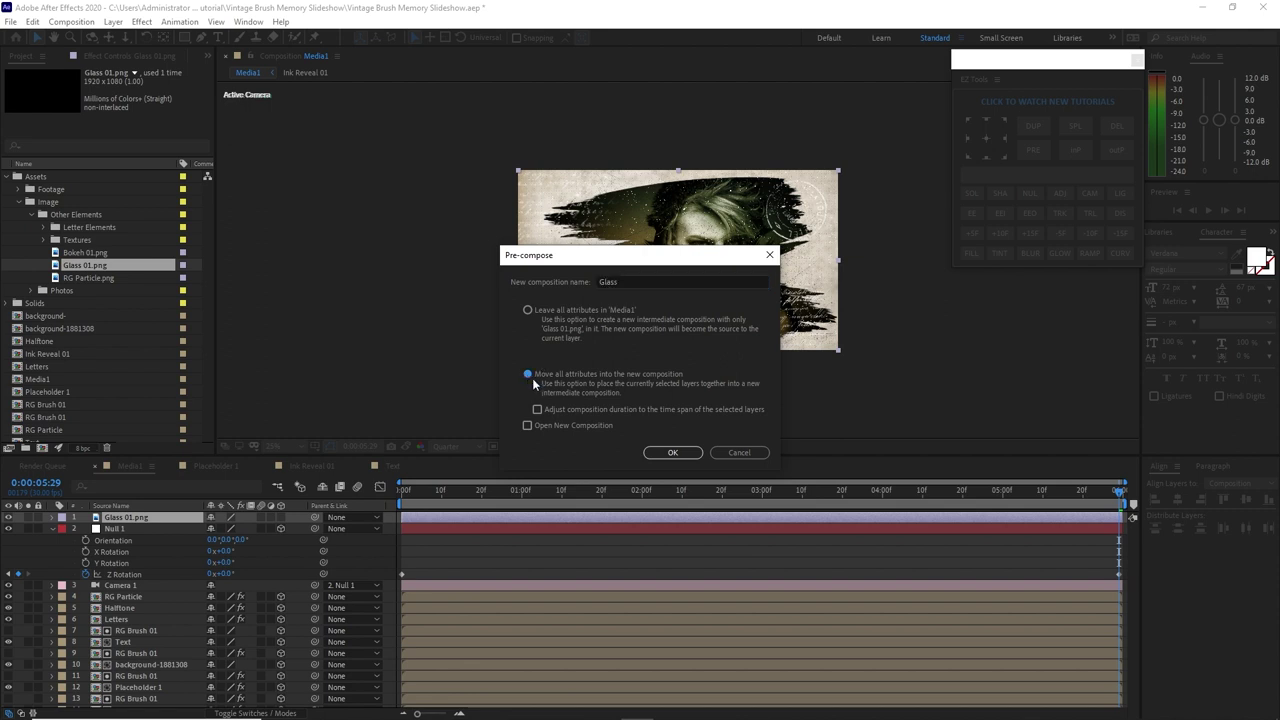
click(668, 453)
Place Bokeh 01.png above Glass and pre-compose it as "Bokeh", moving all attributes into the new composition
drag(85, 252, 122, 523)
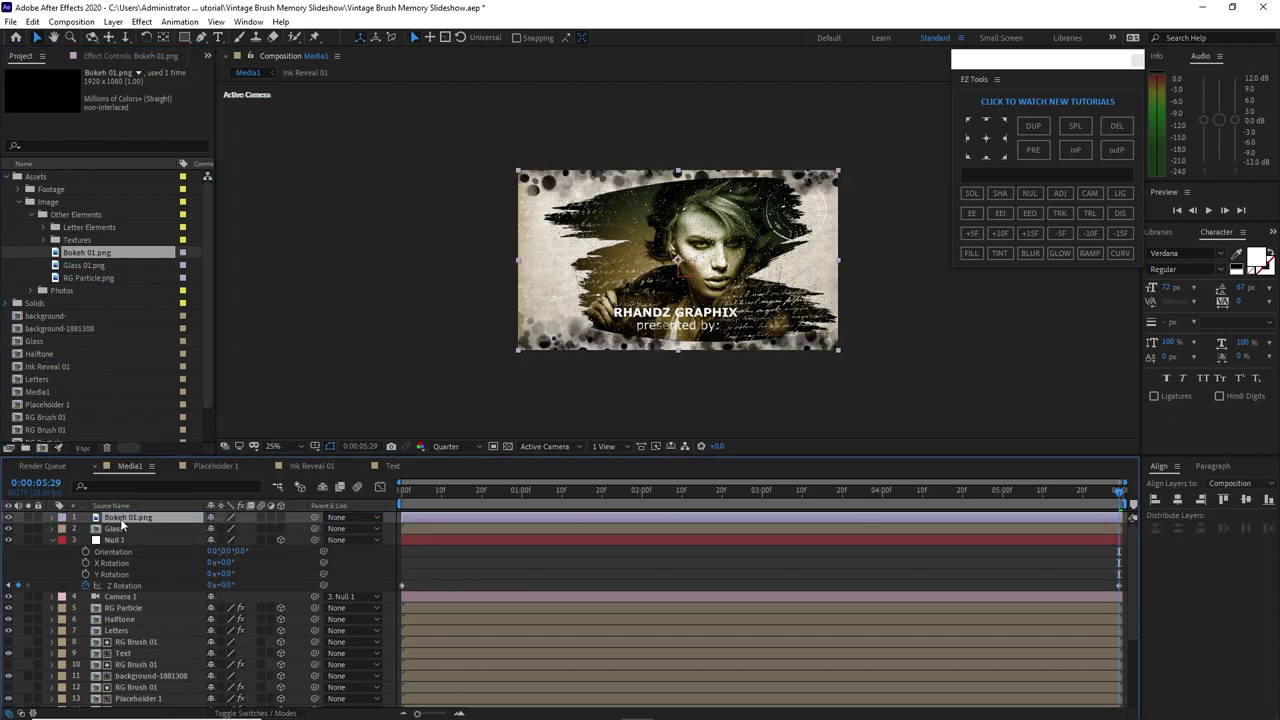
right_click(122, 523)
click(175, 446)
drag(621, 282, 689, 272)
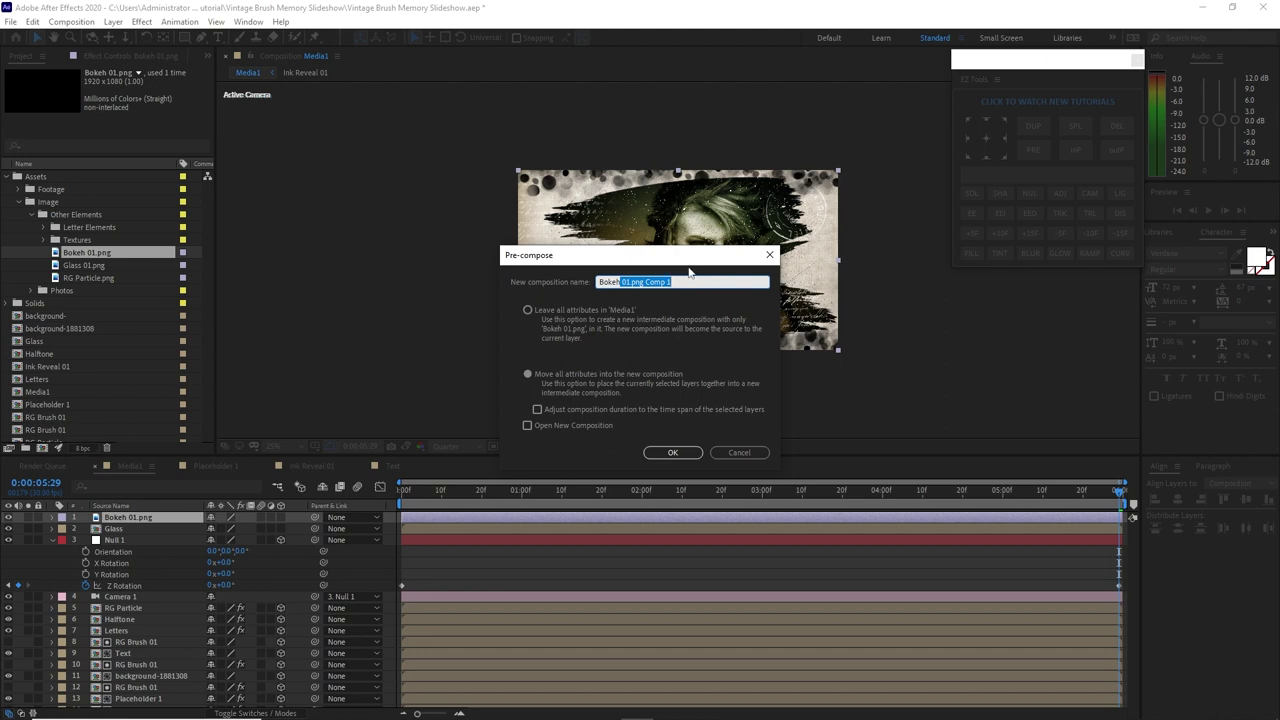
key(BackSpace)
click(528, 377)
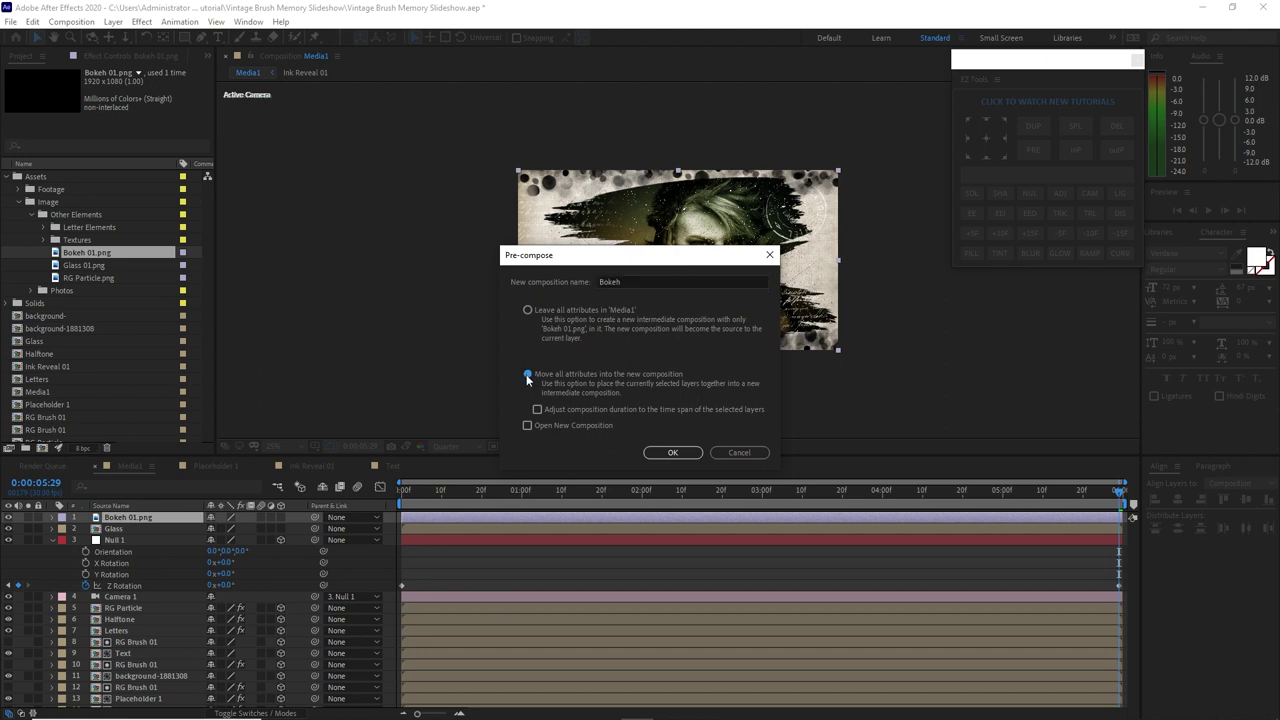
click(666, 457)
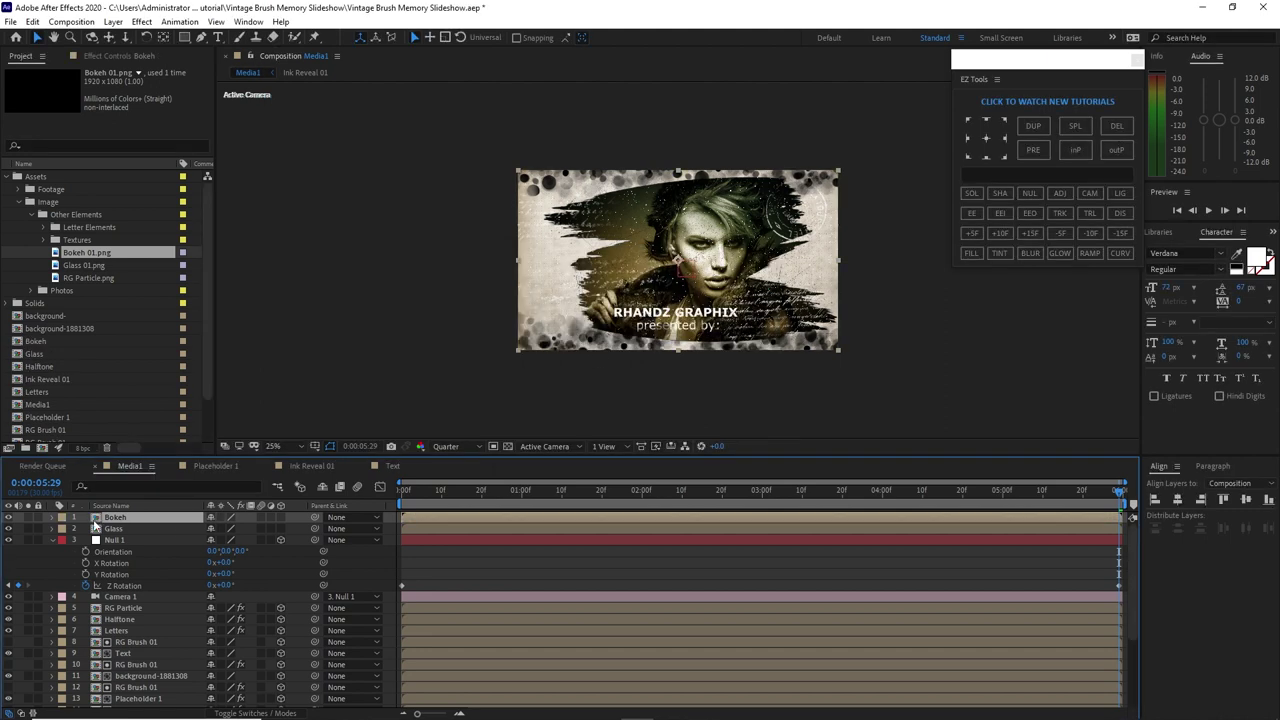
Set the Bokeh layer's opacity to 50% and the Glass layer's opacity to 20%
shift+click(100, 528)
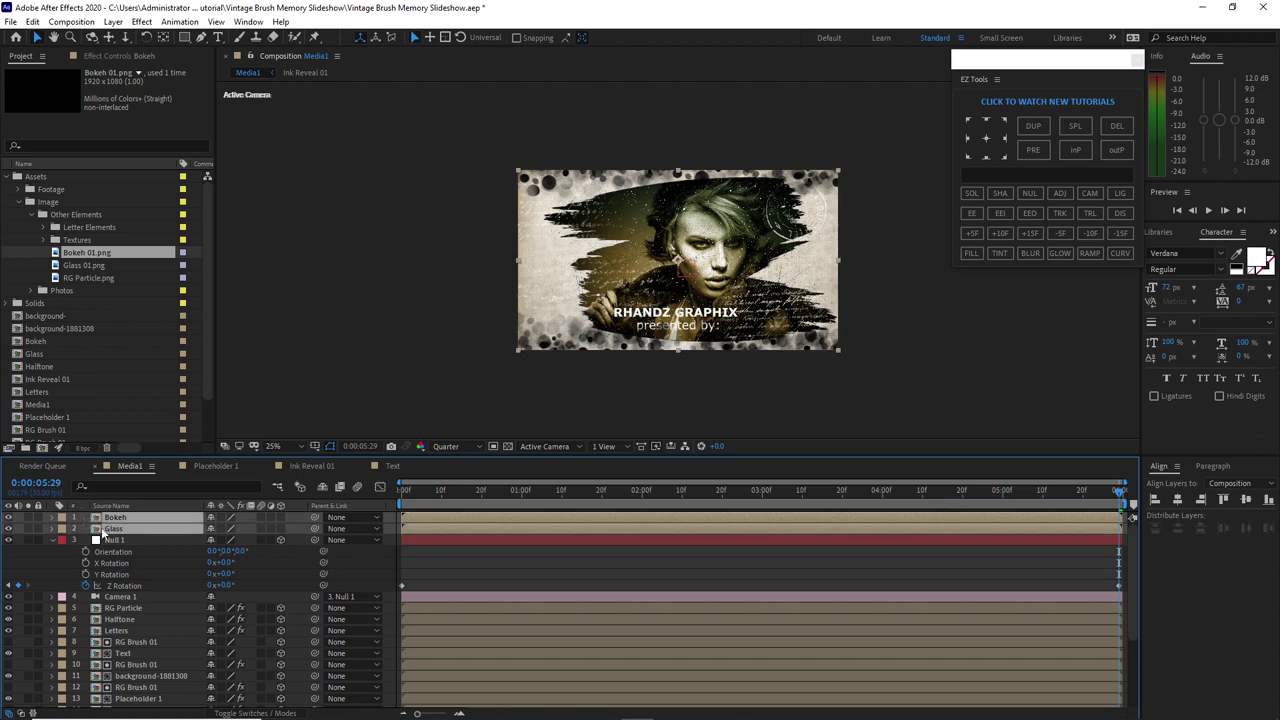
key(t)
click(256, 412)
click(217, 528)
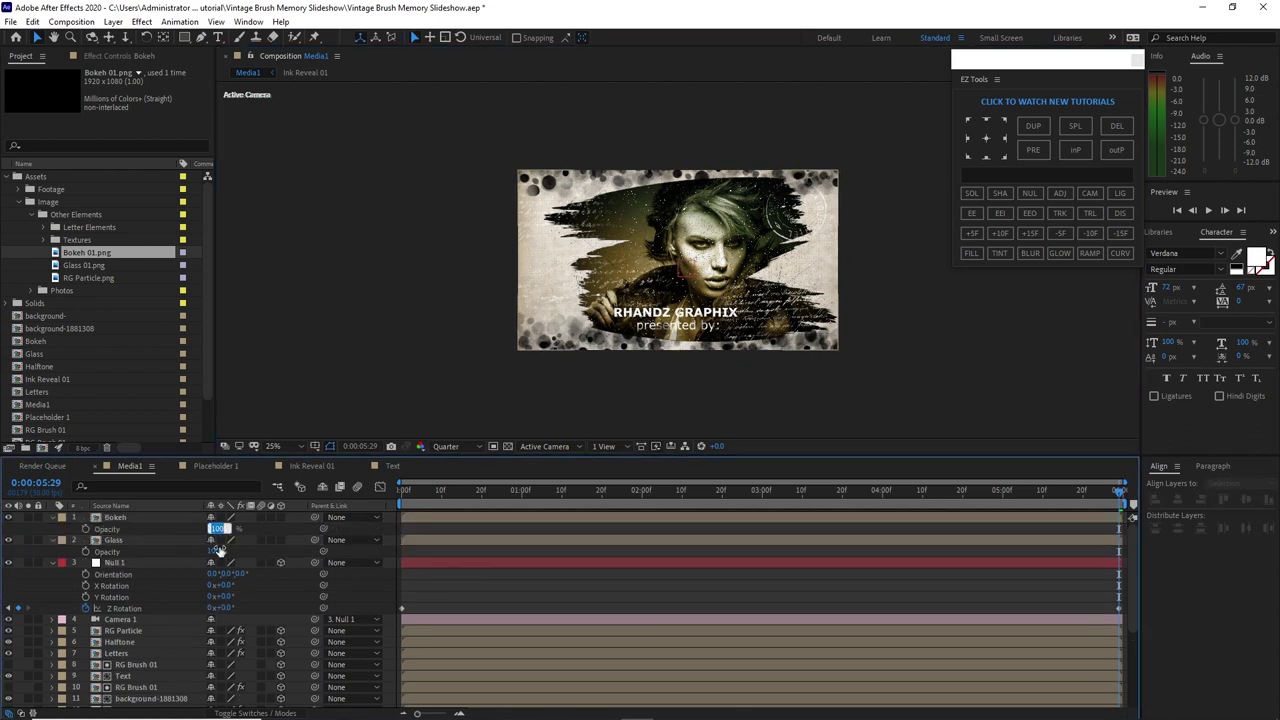
text(50)
key(Tab)
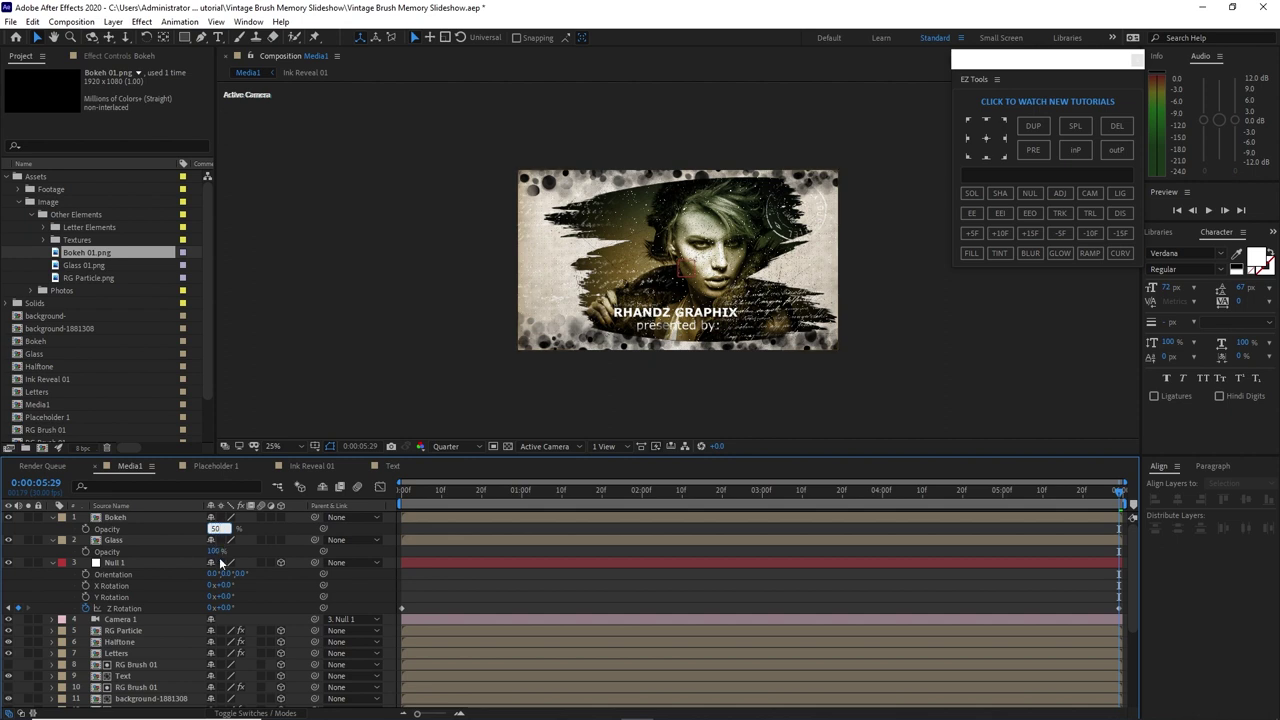
text(20)
Apply a Fill effect to the Bokeh layer and set its color to FFF4E6
click(147, 518)
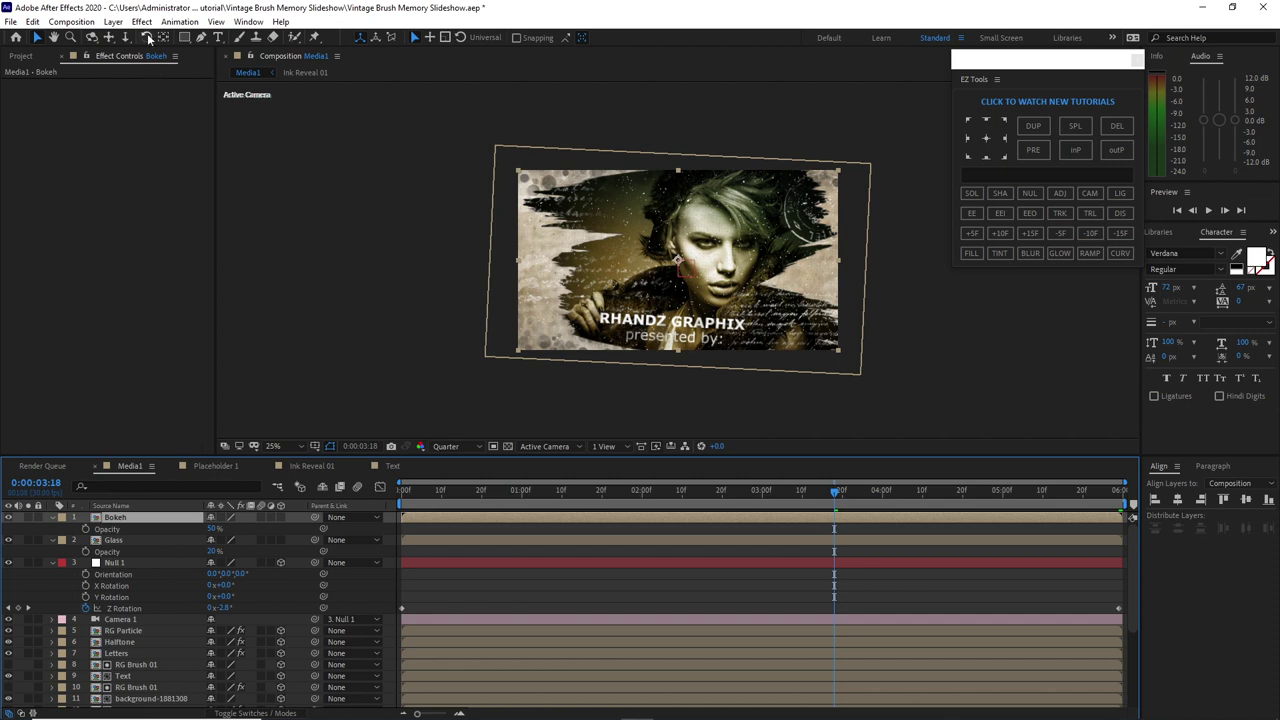
click(141, 21)
mouse_move(178, 218)
click(345, 435)
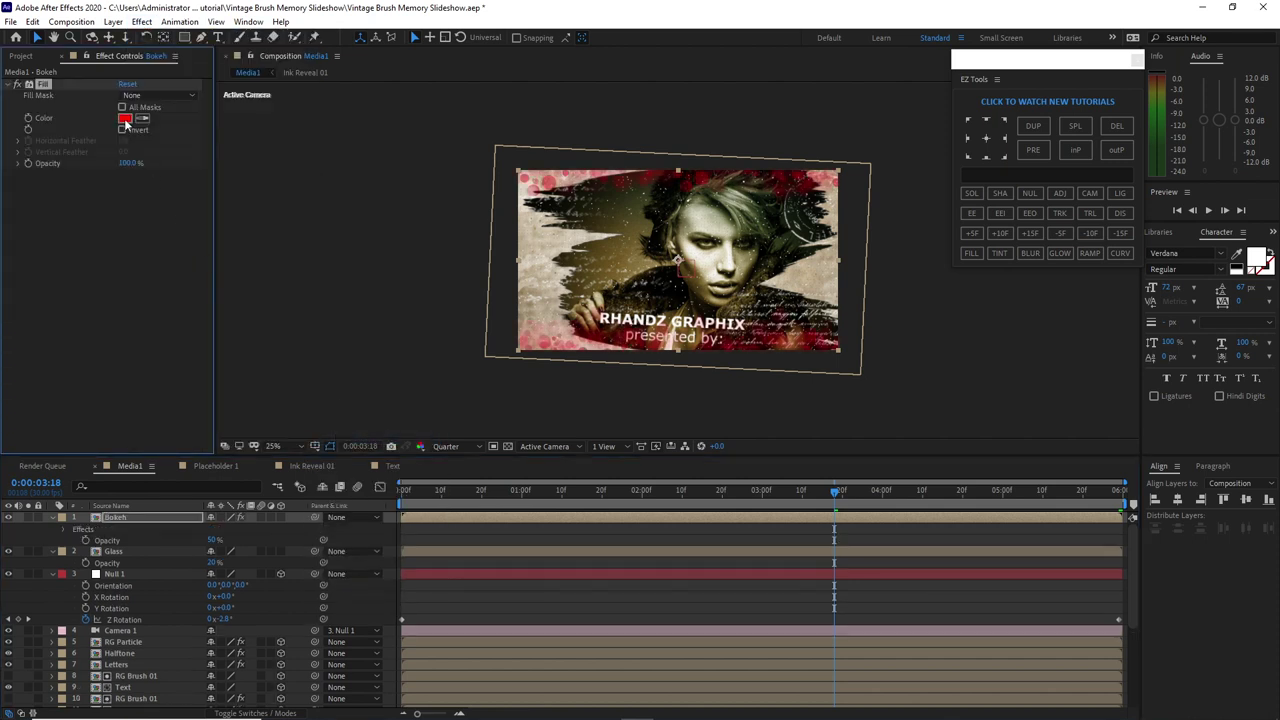
click(124, 119)
text(0FFF4E)
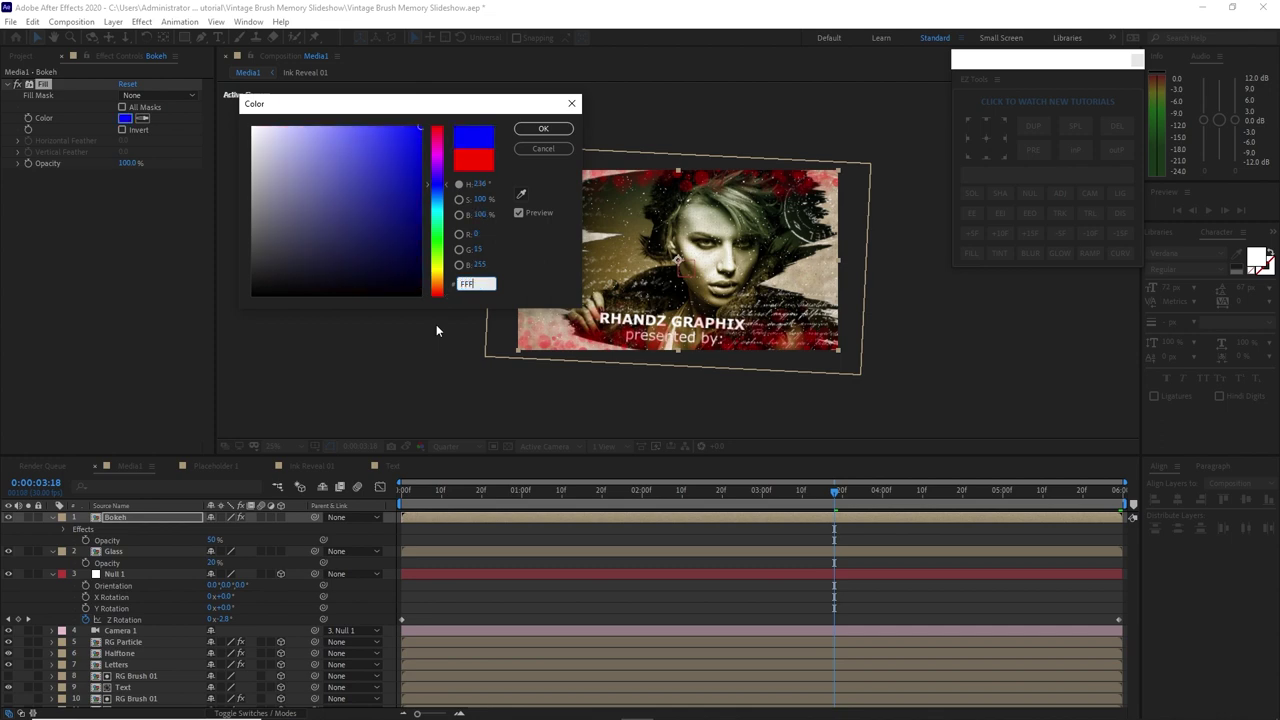
text(FFFFFF)
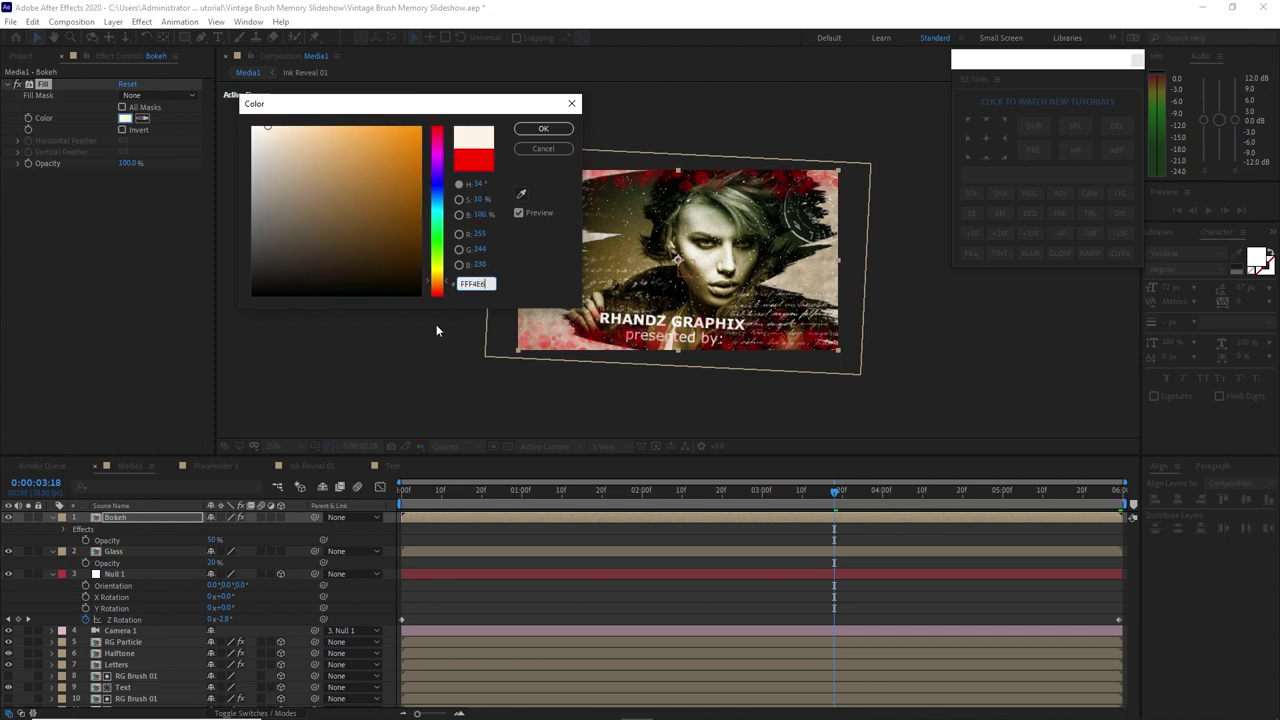
click(543, 128)
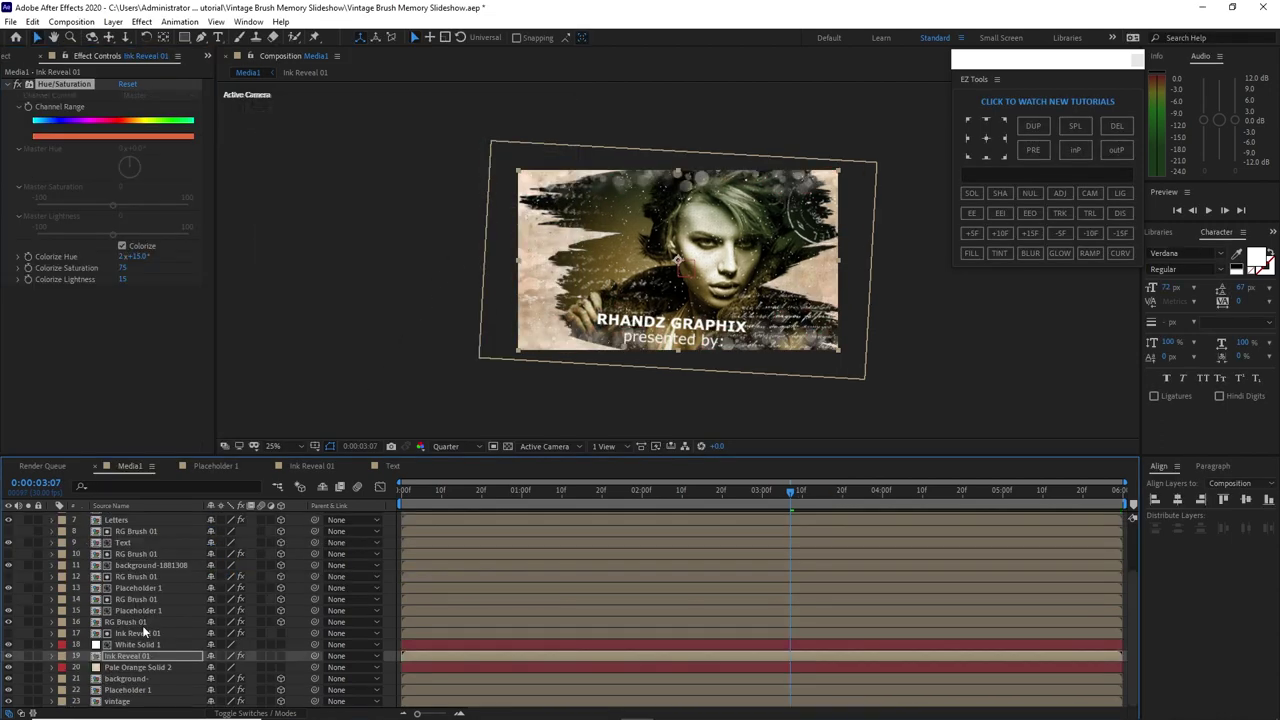
Remove the Hue/Saturation effect from the hidden Ink Reveal 01 layer above White Solid 1
click(142, 634)
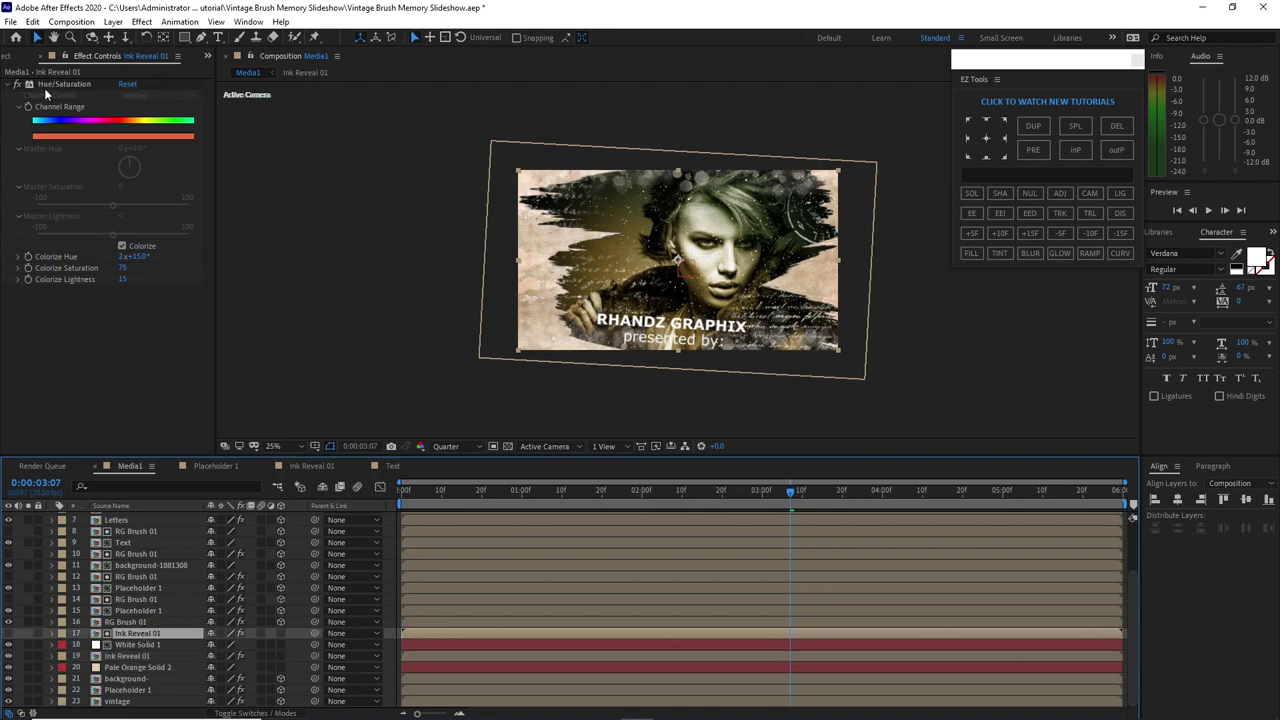
click(32, 21)
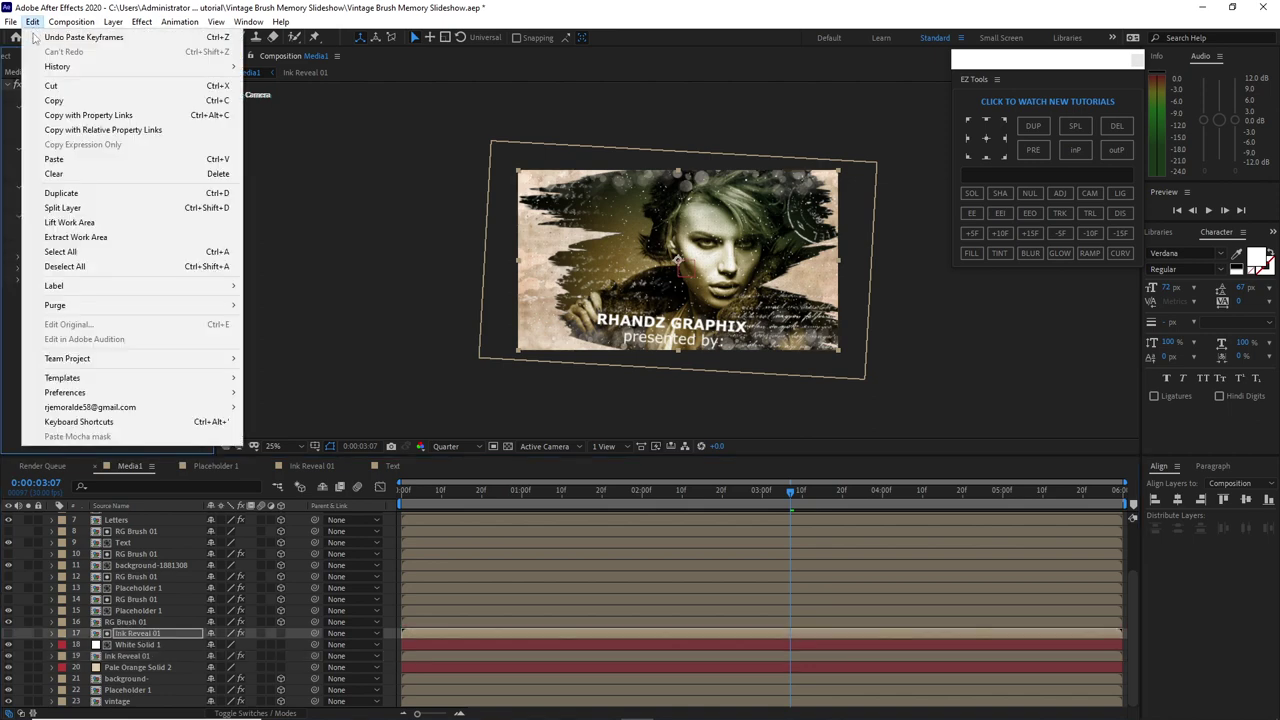
click(53, 173)
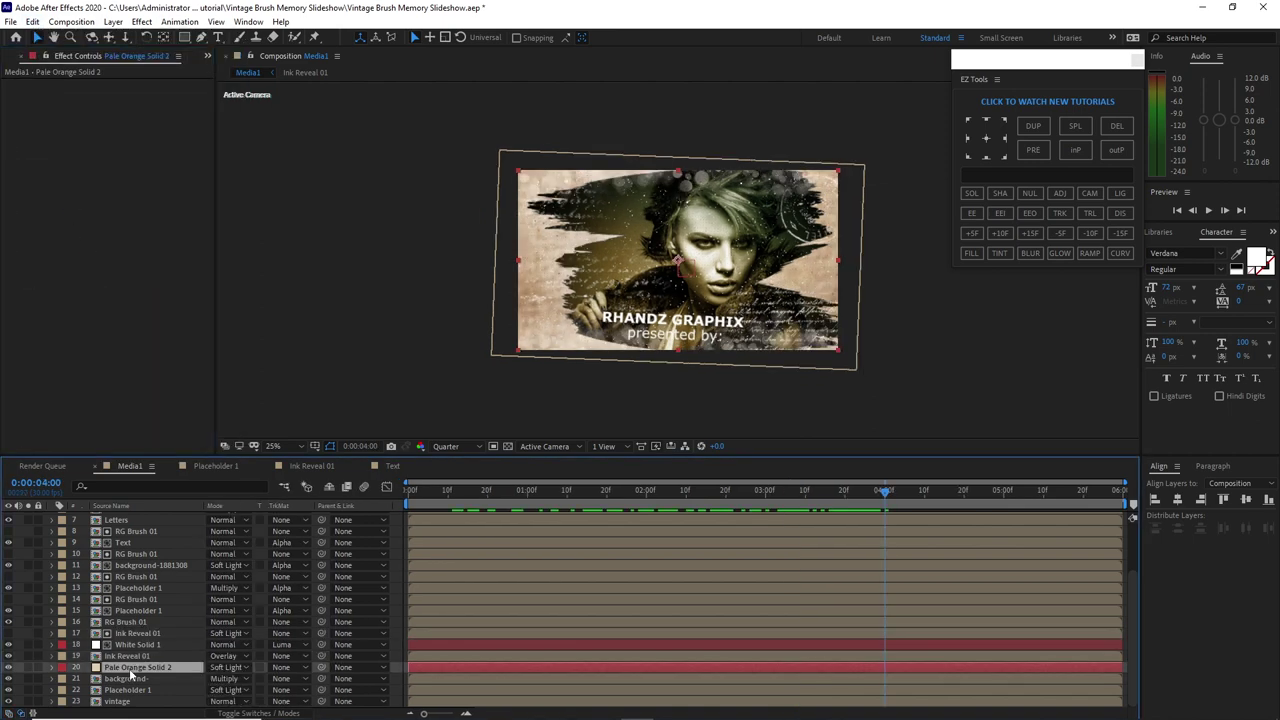
Rename the Pale Orange Solid 2 layer as "Shape layer 1"
right_click(130, 676)
click(165, 664)
text(S)
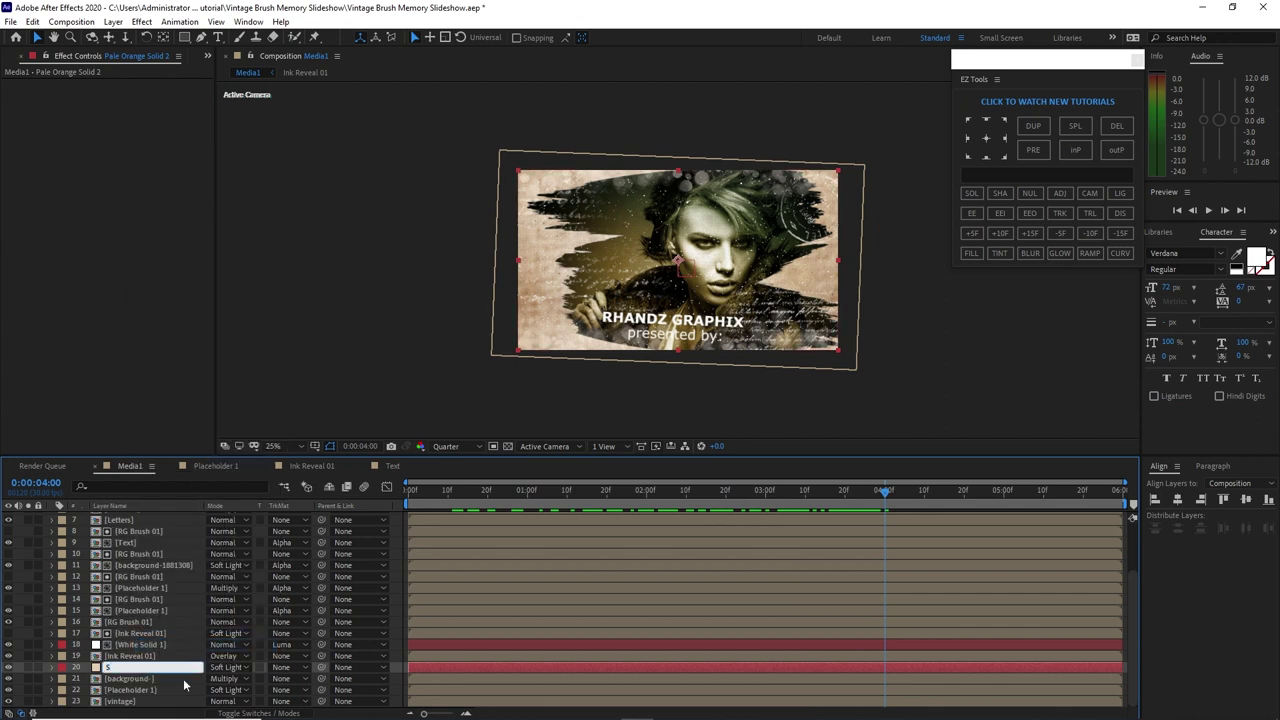
text(hape layer 1)
Rename the White Solid 1 layer as "Shape layer 2"
double_click(140, 644)
right_click(145, 645)
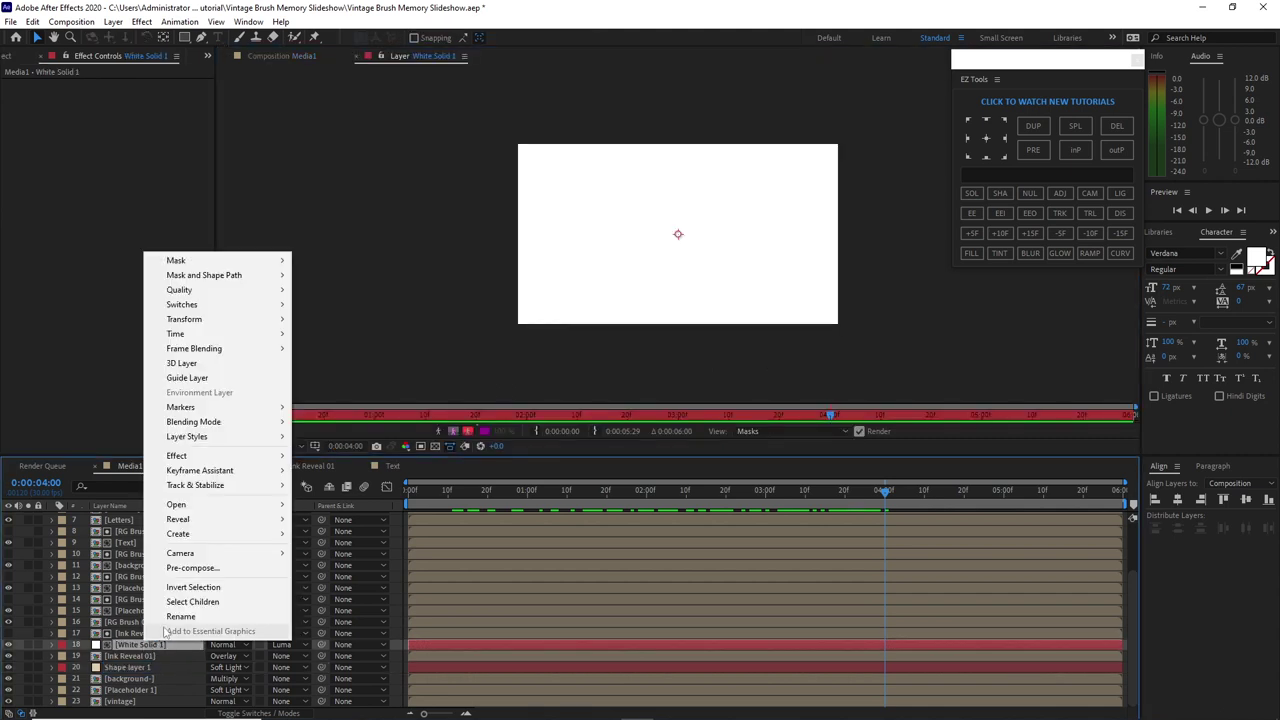
click(168, 617)
text(Shape layer 2)
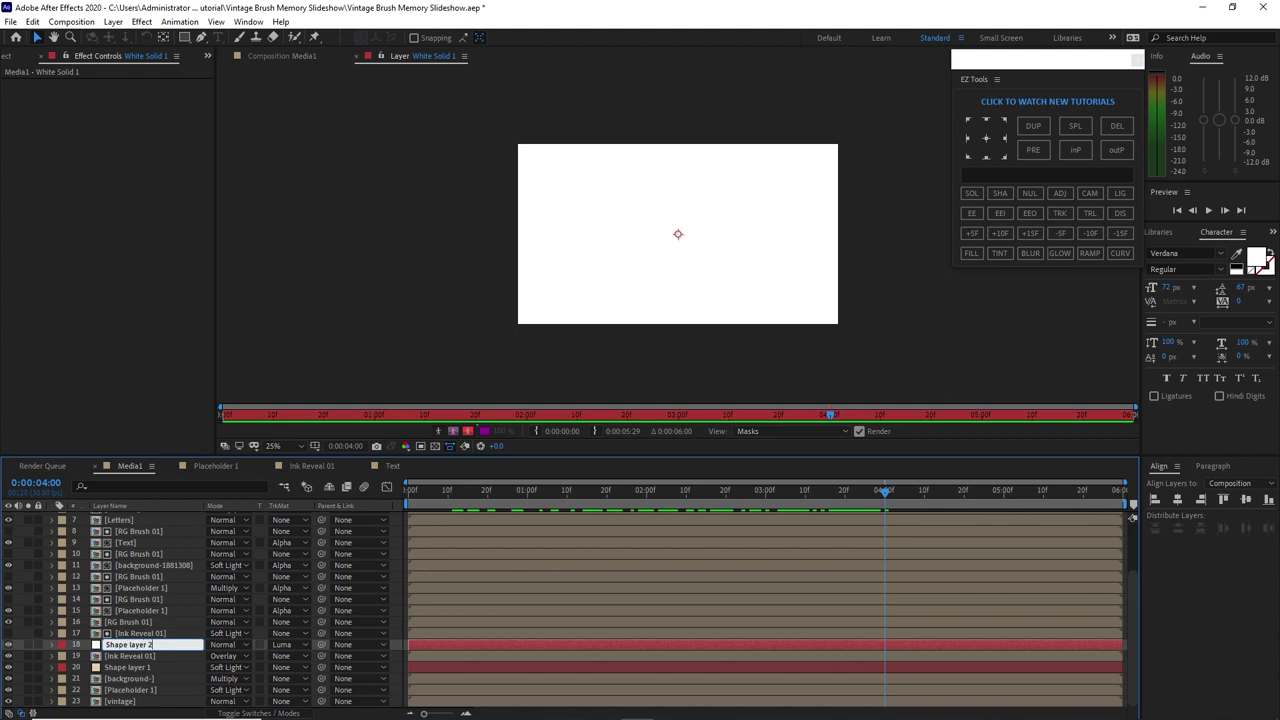
key(Return)
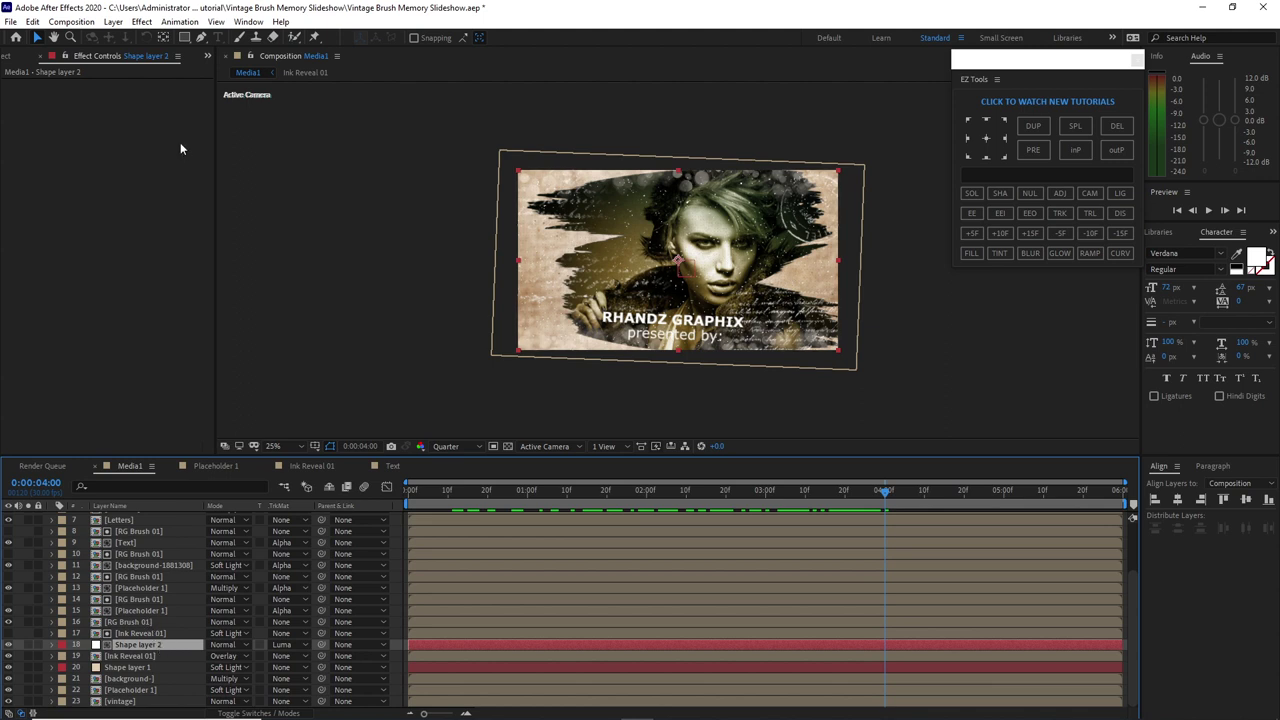
Apply Fast Box Blur to Shape layer 2 with a Blur Radius of 5 and Iterations of 1
click(141, 21)
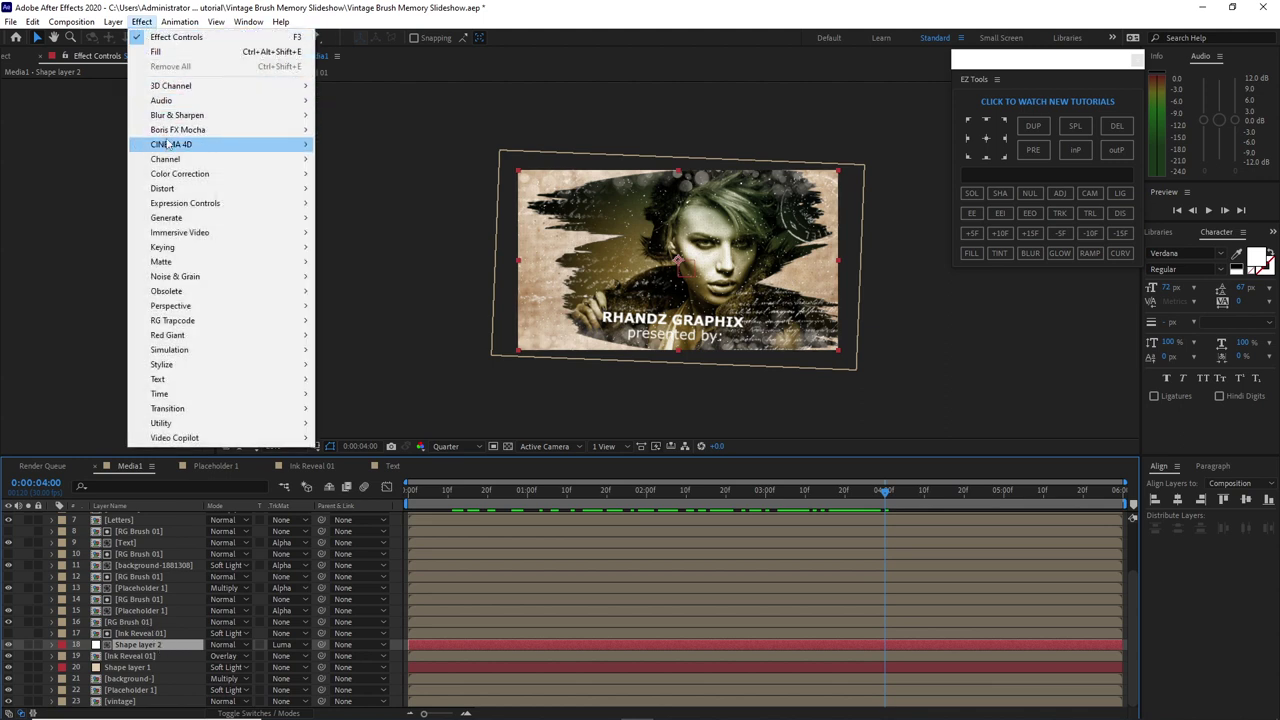
mouse_move(302, 118)
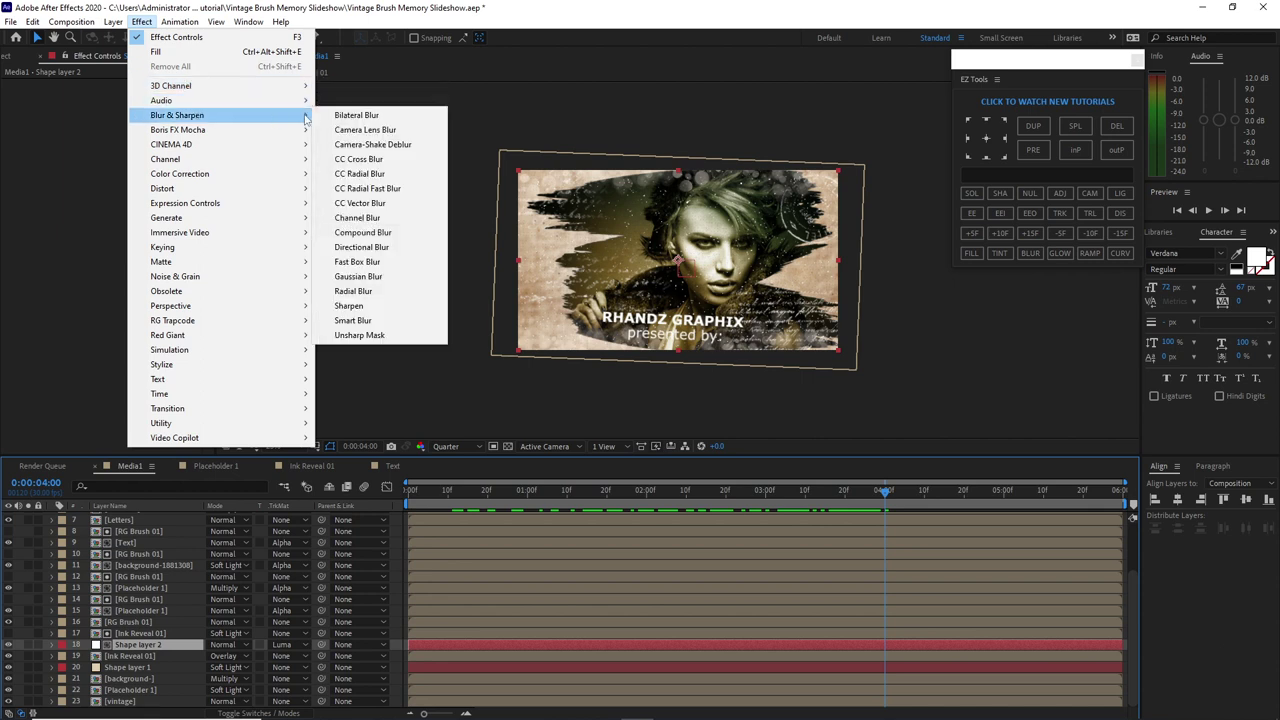
click(345, 261)
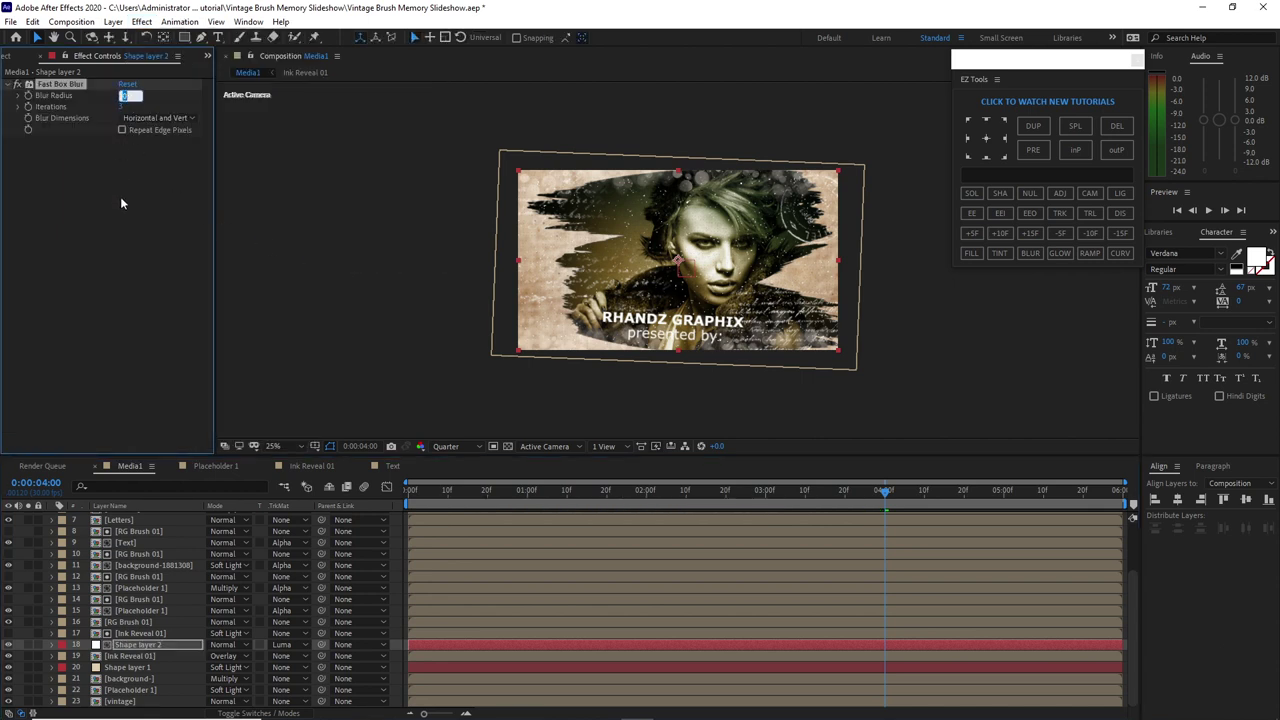
text(5)
key(Tab)
text(1)
key(Return)
Add a Distort Transform effect to Shape layer 2 and change its Scale
click(141, 21)
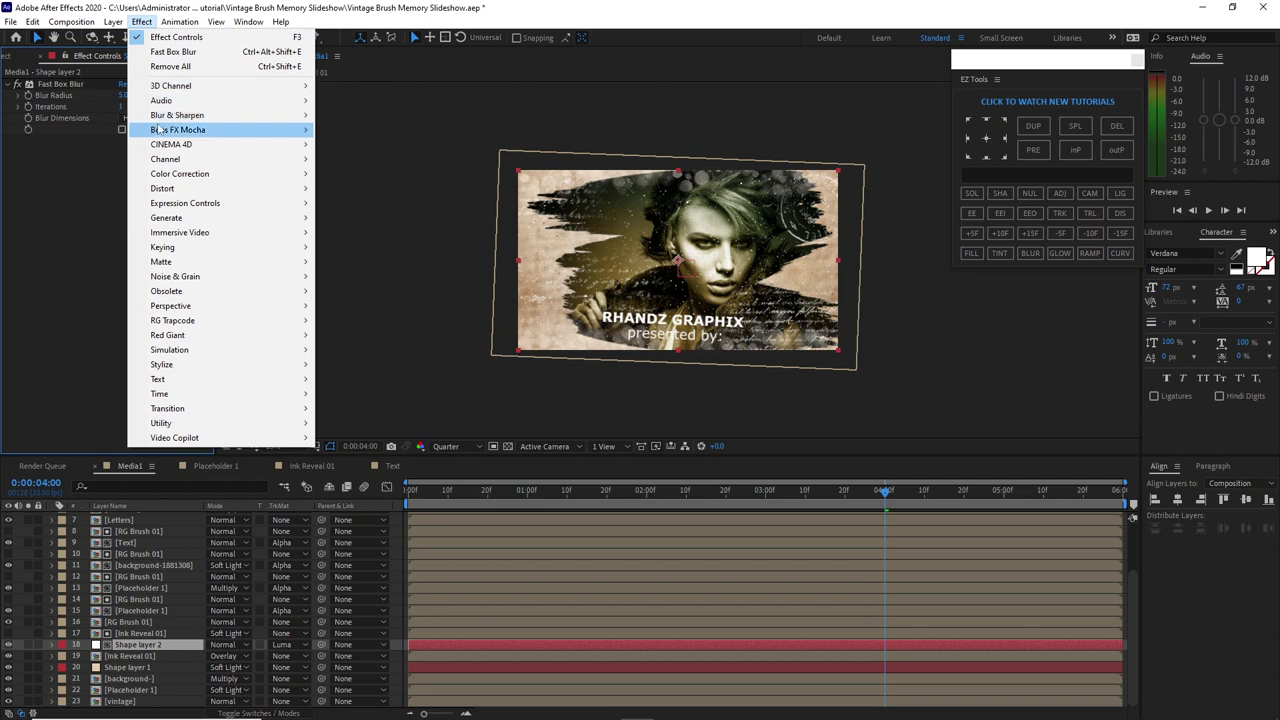
mouse_move(182, 188)
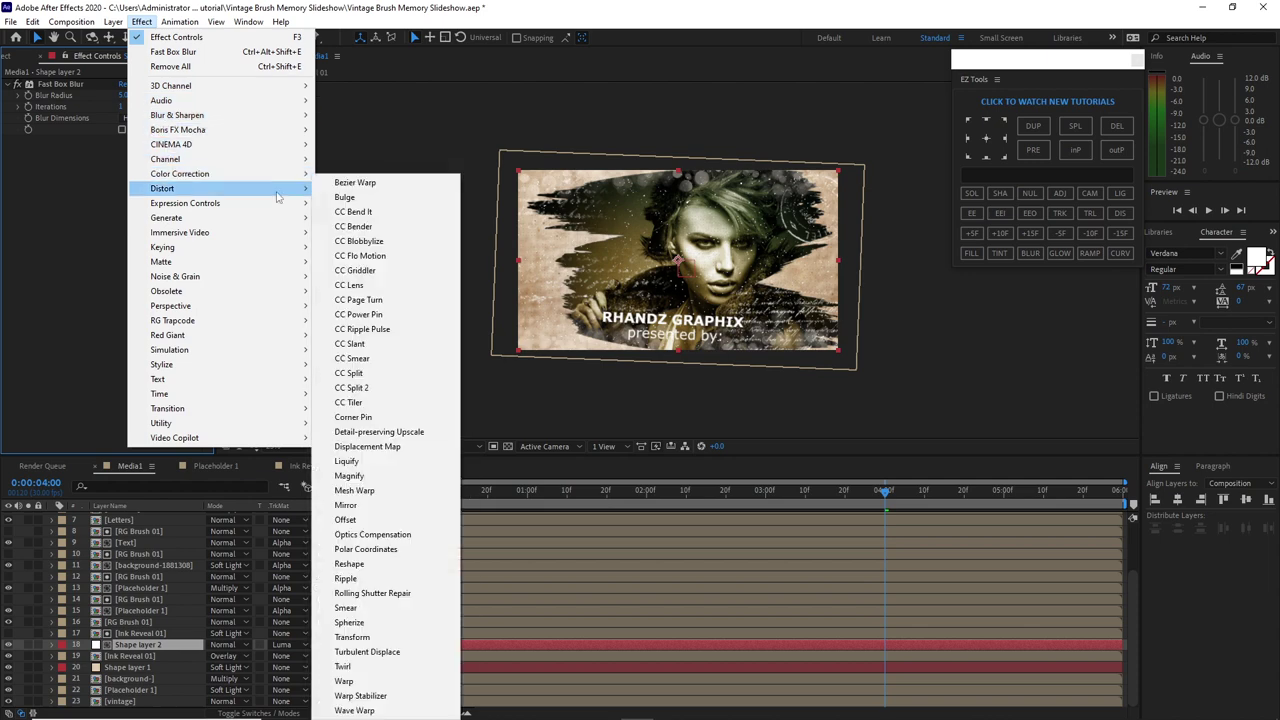
click(352, 637)
click(124, 186)
text(11)
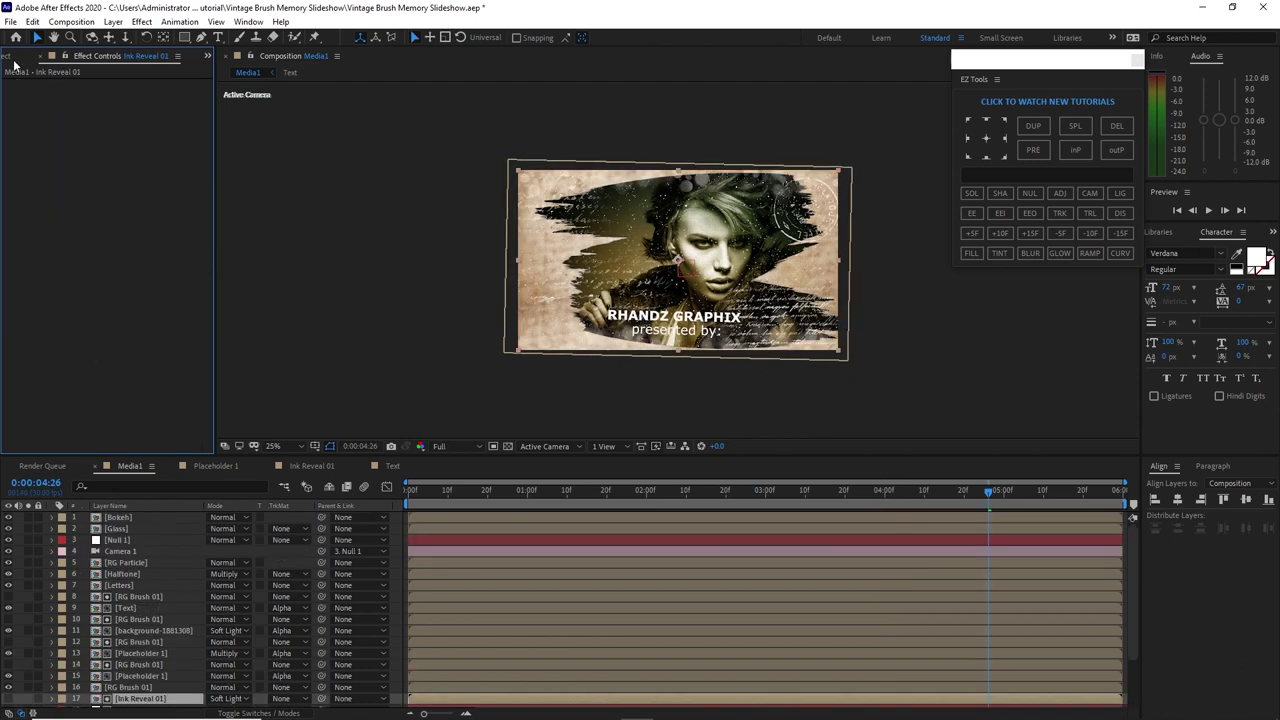
Create a project folder named "Scene 1" and move all the existing compositions into it
click(12, 57)
click(17, 189)
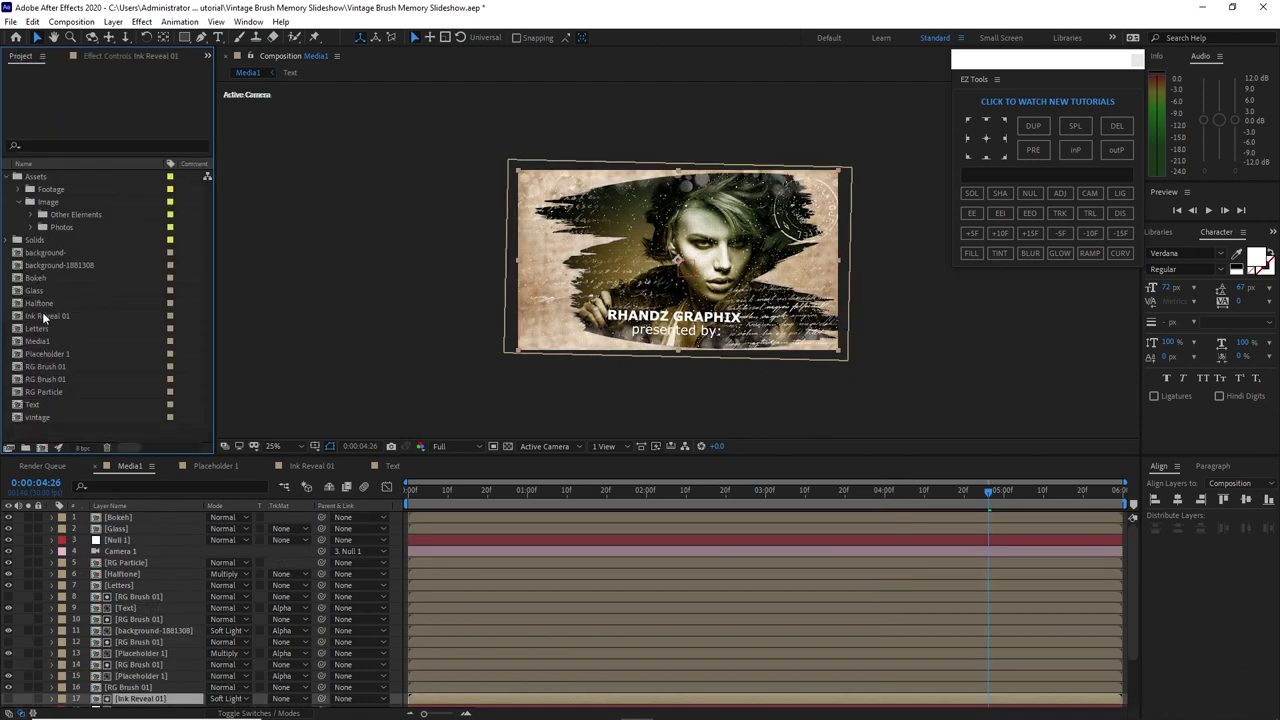
click(17, 201)
click(7, 176)
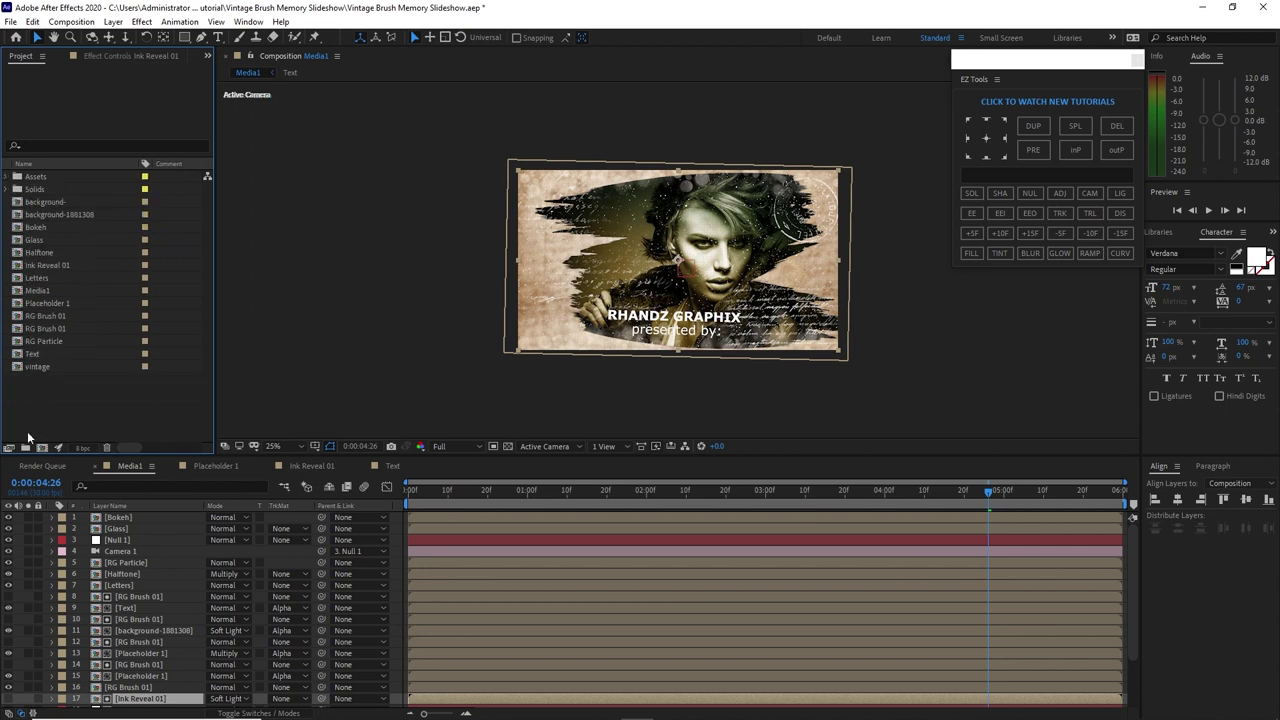
click(26, 447)
text(Scene 1)
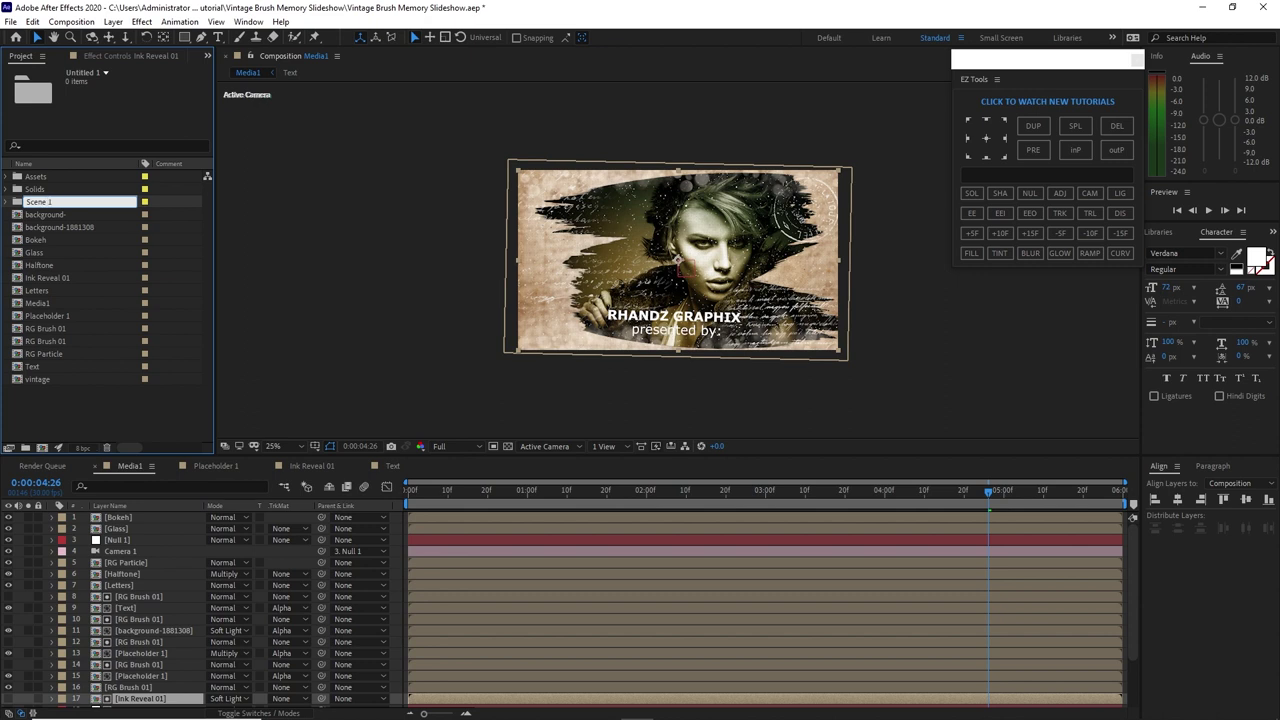
key(Return)
drag(48, 422, 16, 196)
Create another project folder named "Scene 2"
click(26, 447)
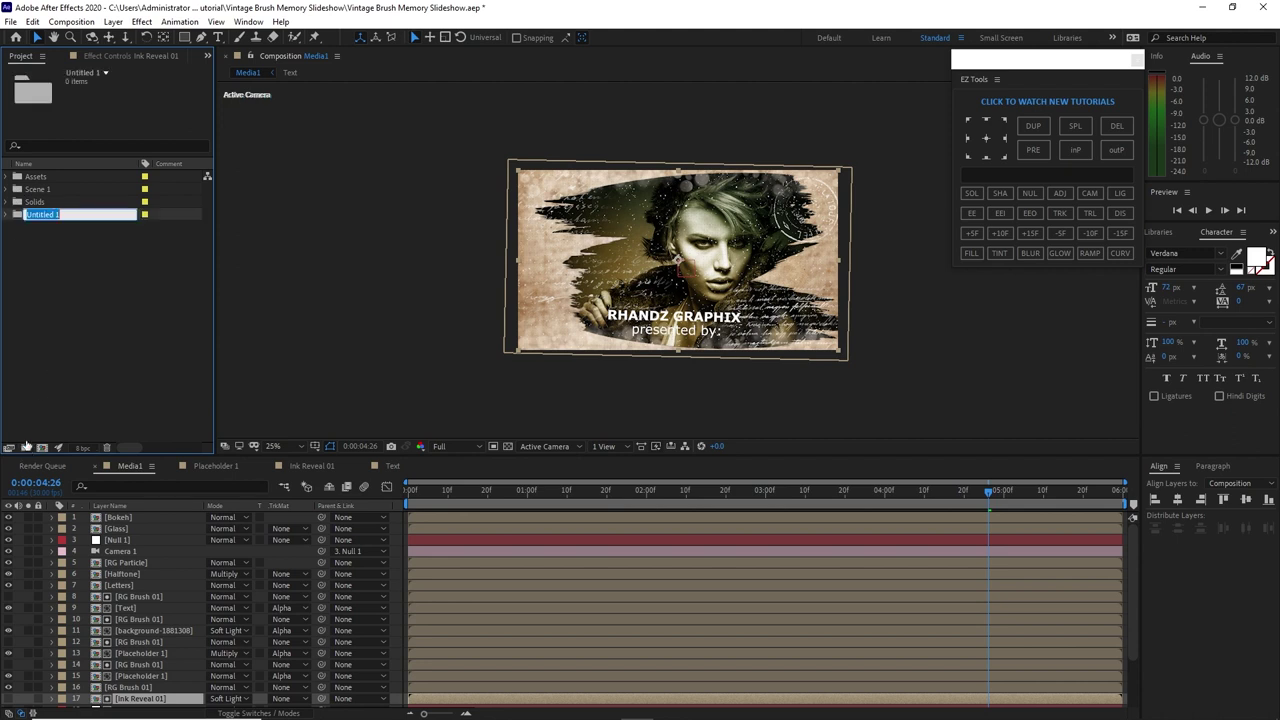
text(Scene 2)
key(Return)
Duplicate all the compositions in the Scene 1 folder and move the duplicates into the Scene 2 folder
click(16, 189)
drag(10, 203, 85, 372)
click(33, 21)
click(61, 193)
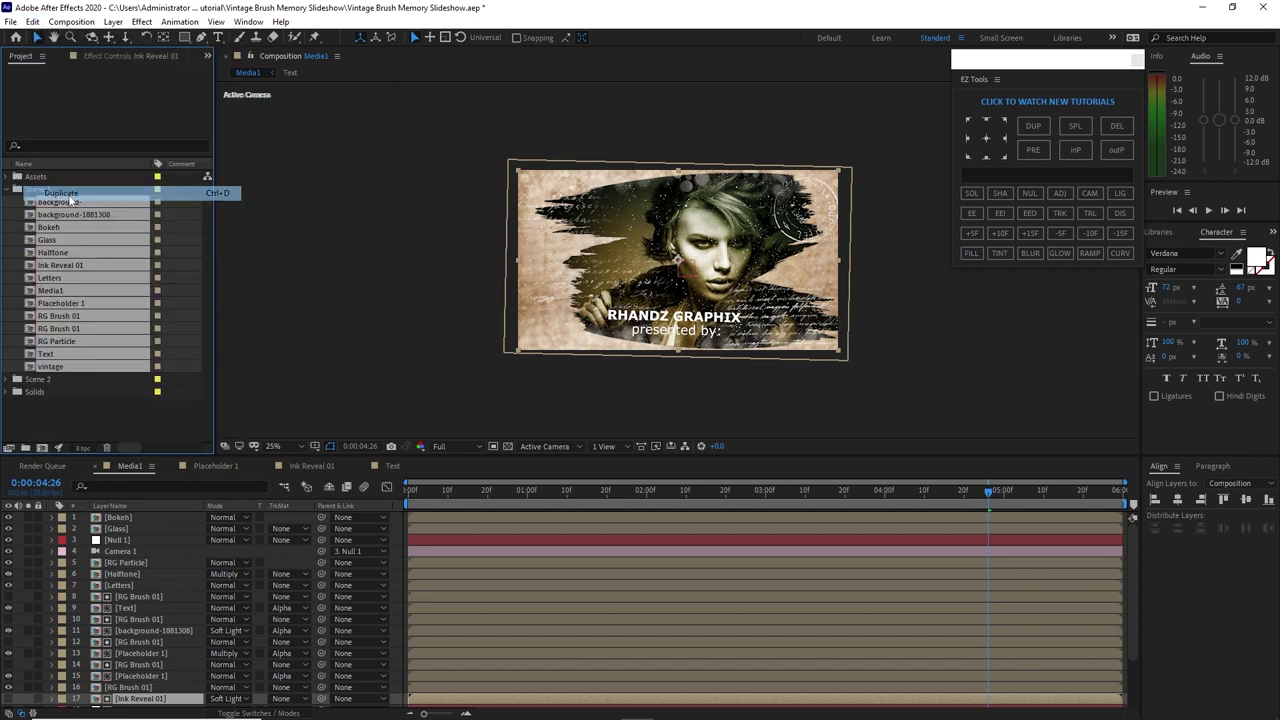
drag(203, 315, 208, 392)
scroll(208, 396, down, 2)
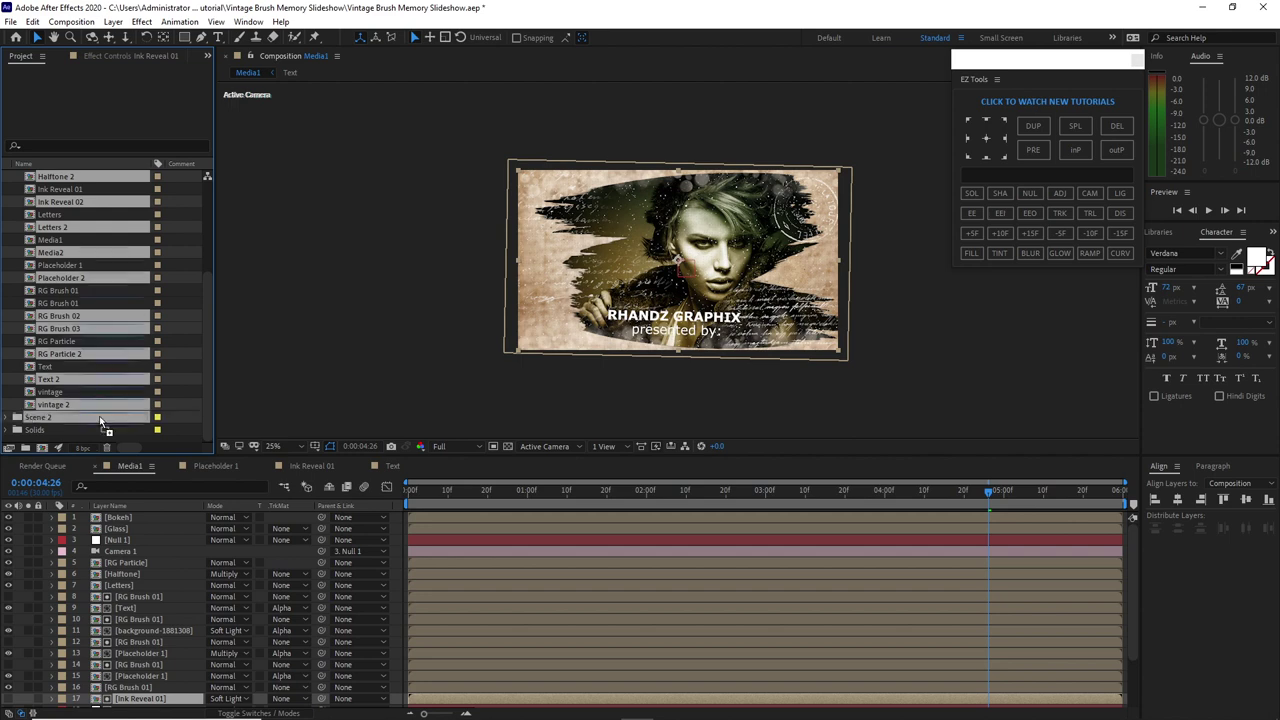
key(Delete)
click(9, 190)
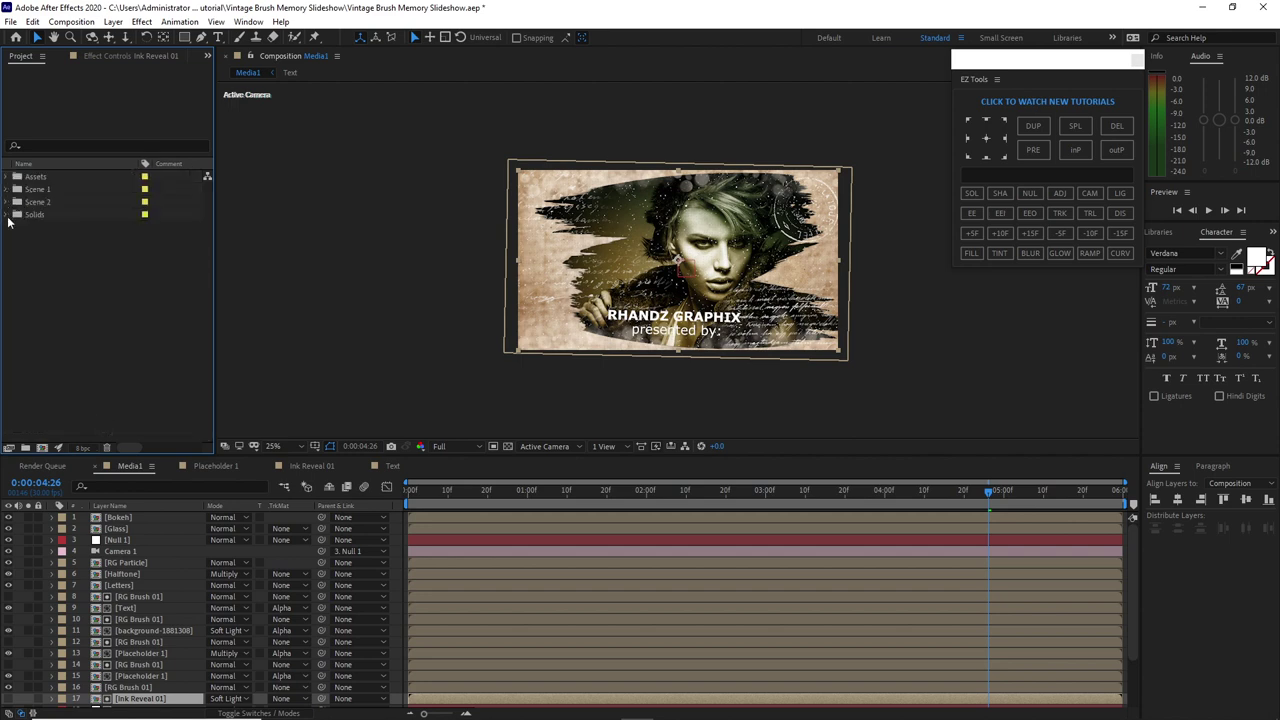
Open all the compositions in the Scene 2 folder in the timeline
click(10, 203)
drag(12, 210, 68, 380)
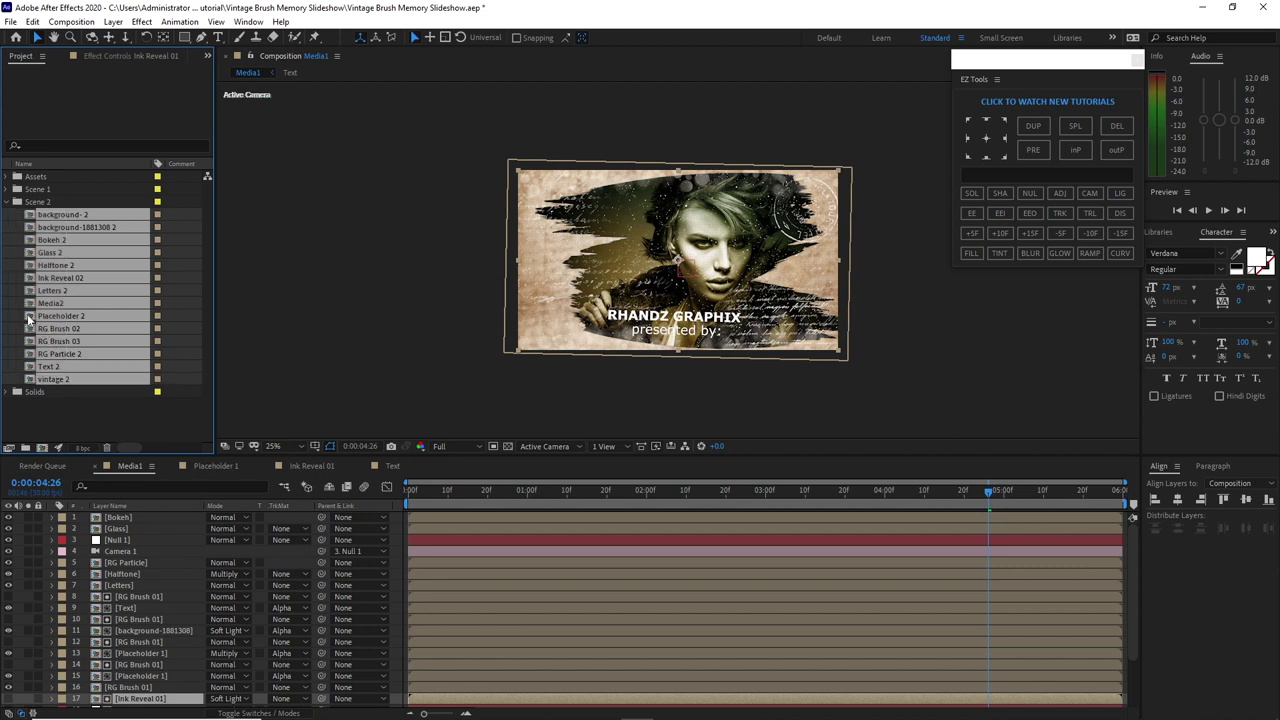
double_click(30, 318)
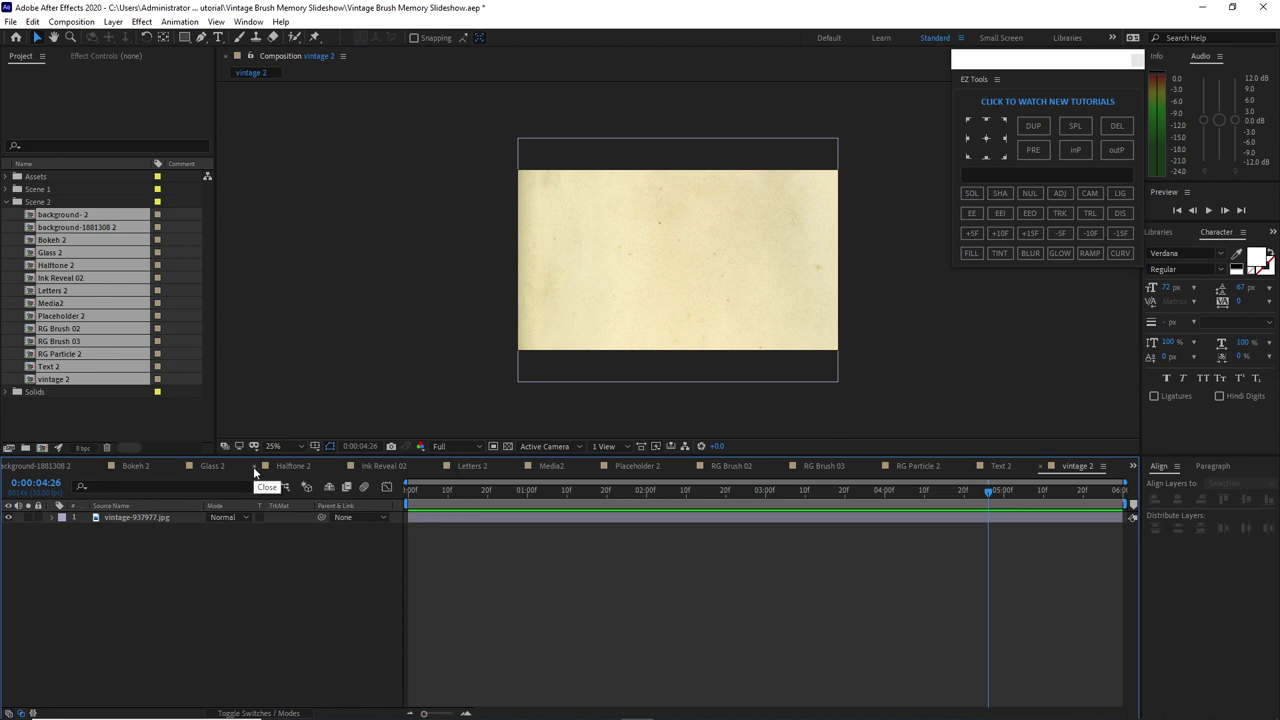
Close the timelines not needed for editing, including Halftone 2, Bokeh 2, Ink Reveal 01, Text and Placeholder 1
click(253, 466)
click(178, 464)
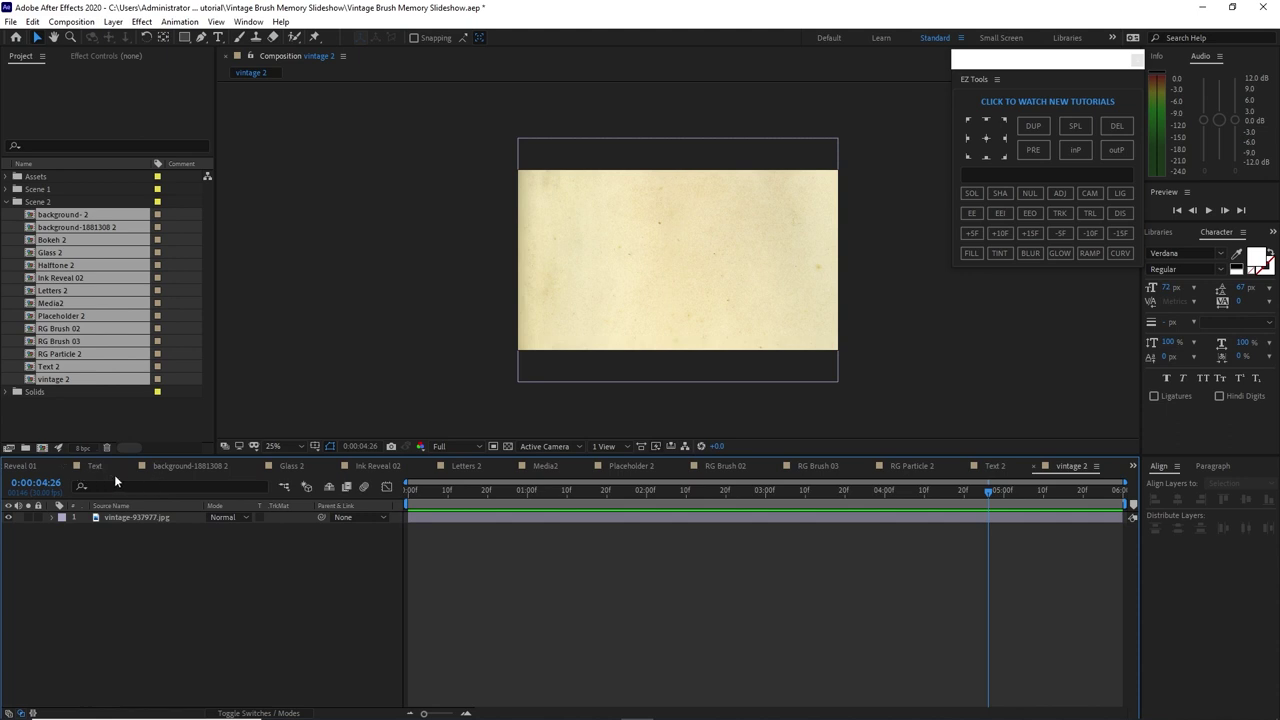
click(60, 466)
click(32, 467)
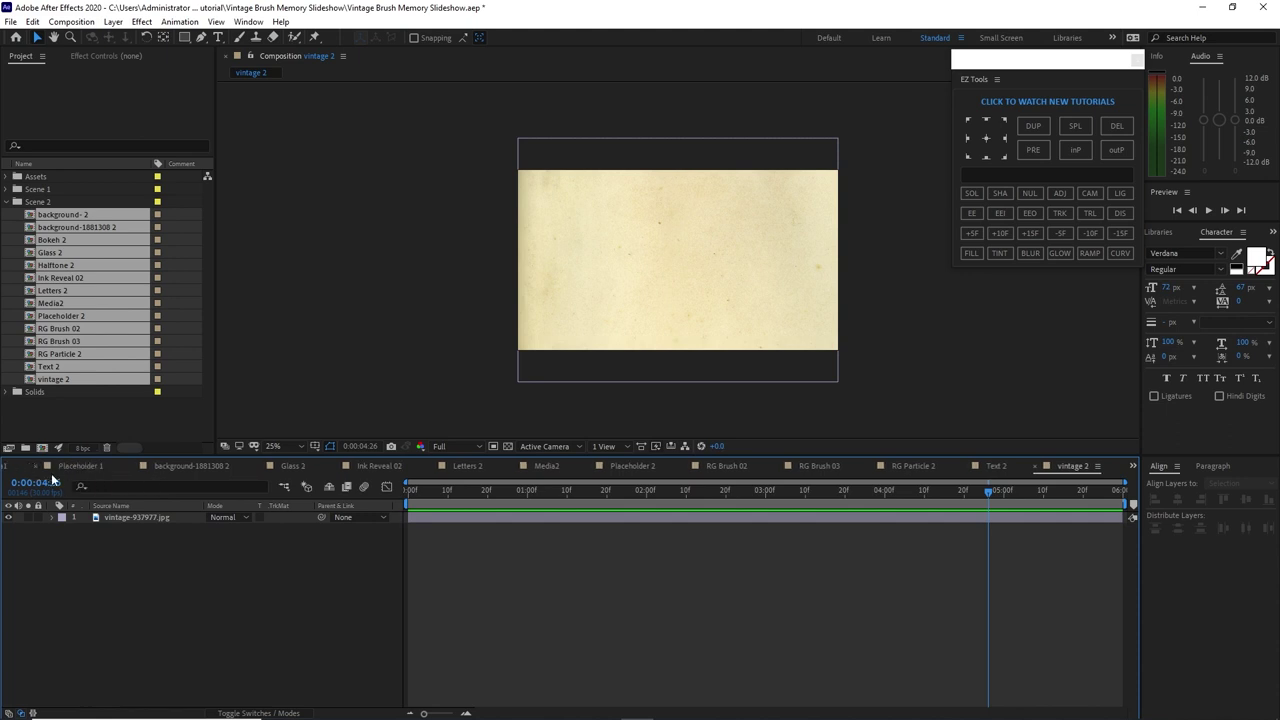
click(32, 467)
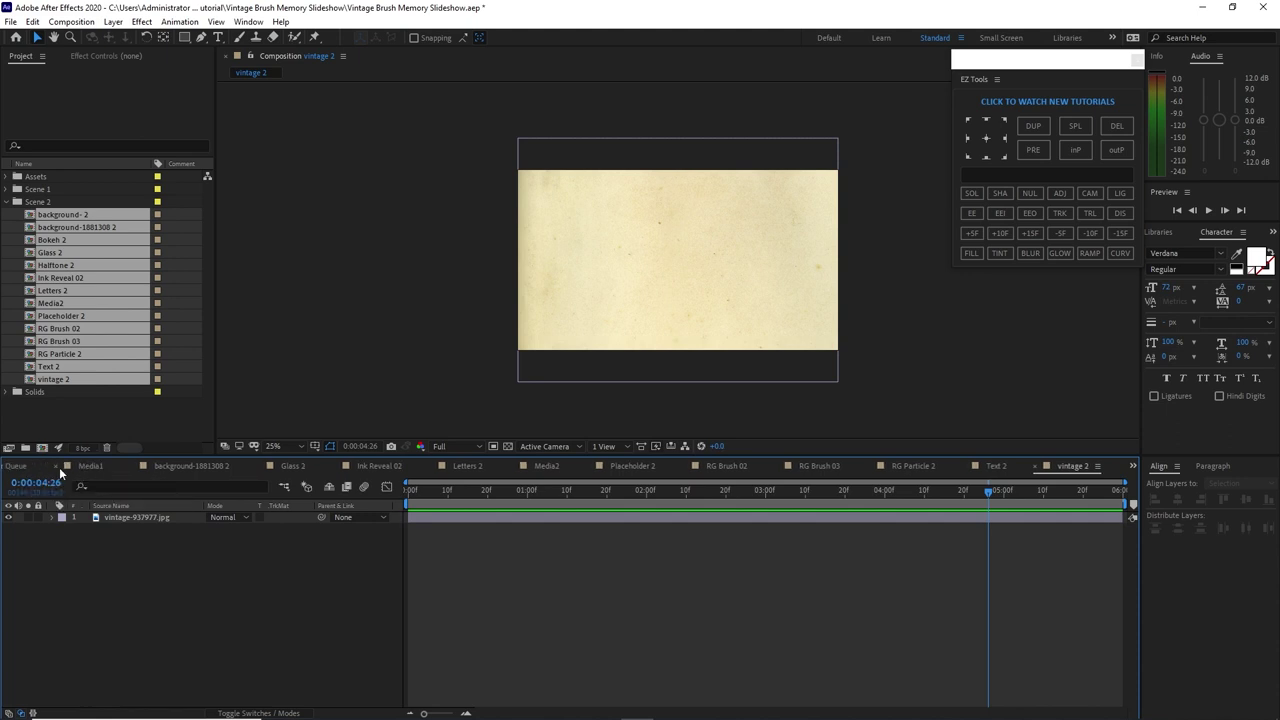
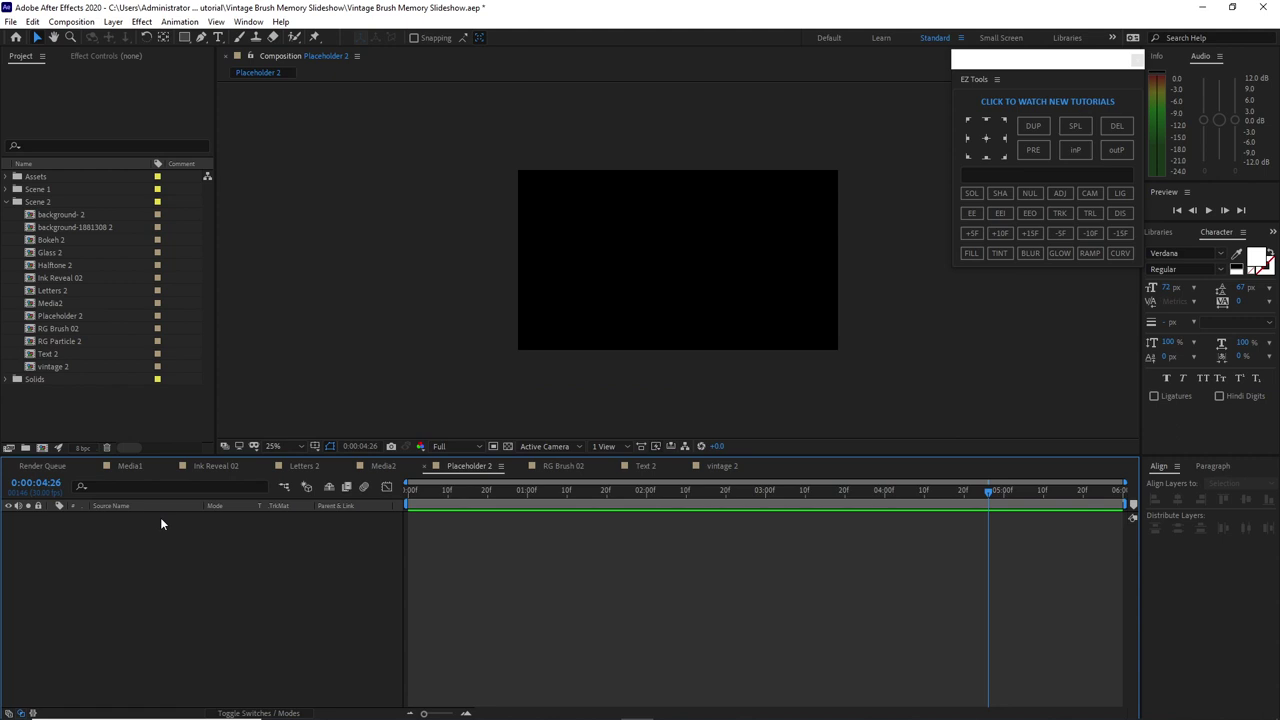
Place the photo 10.jpg from the Photos folder into the empty Placeholder 2 composition
click(8, 177)
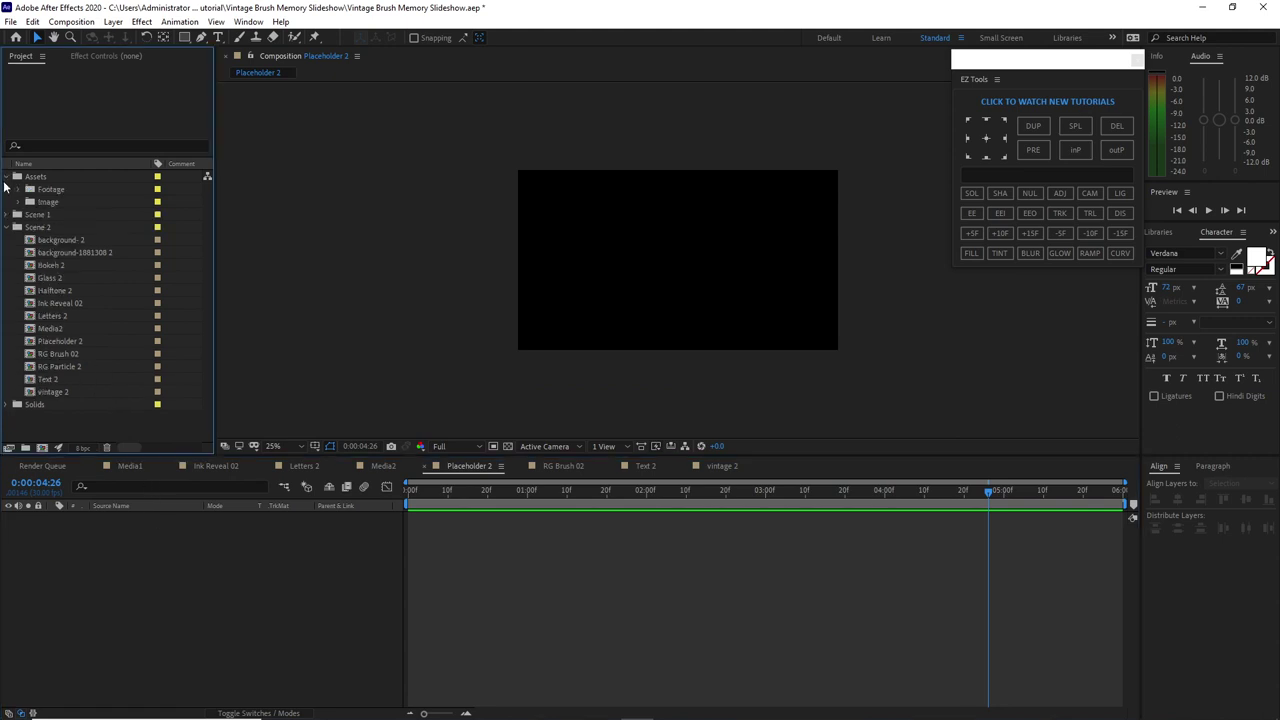
click(19, 202)
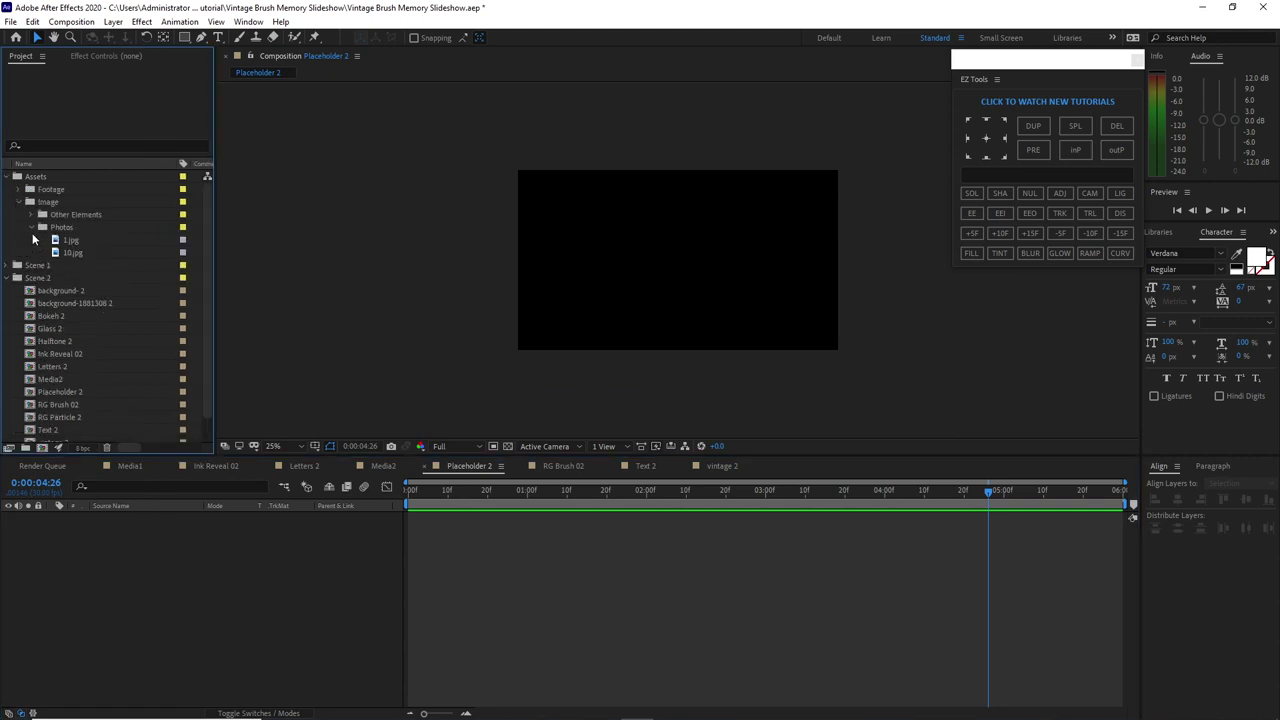
drag(65, 252, 124, 565)
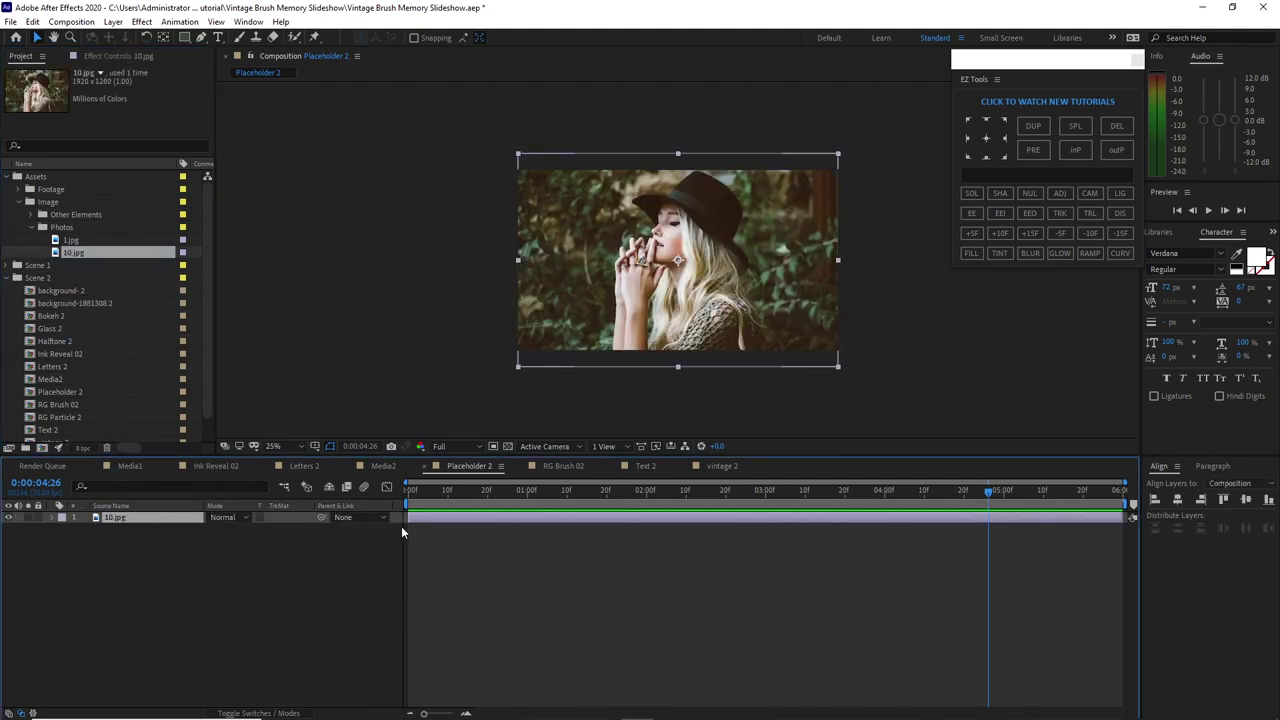
In the RG Brush 02 composition, delete RG Brush 01.mov and add RG Brush 02.mov from the Brush footage folder instead
click(552, 469)
click(163, 520)
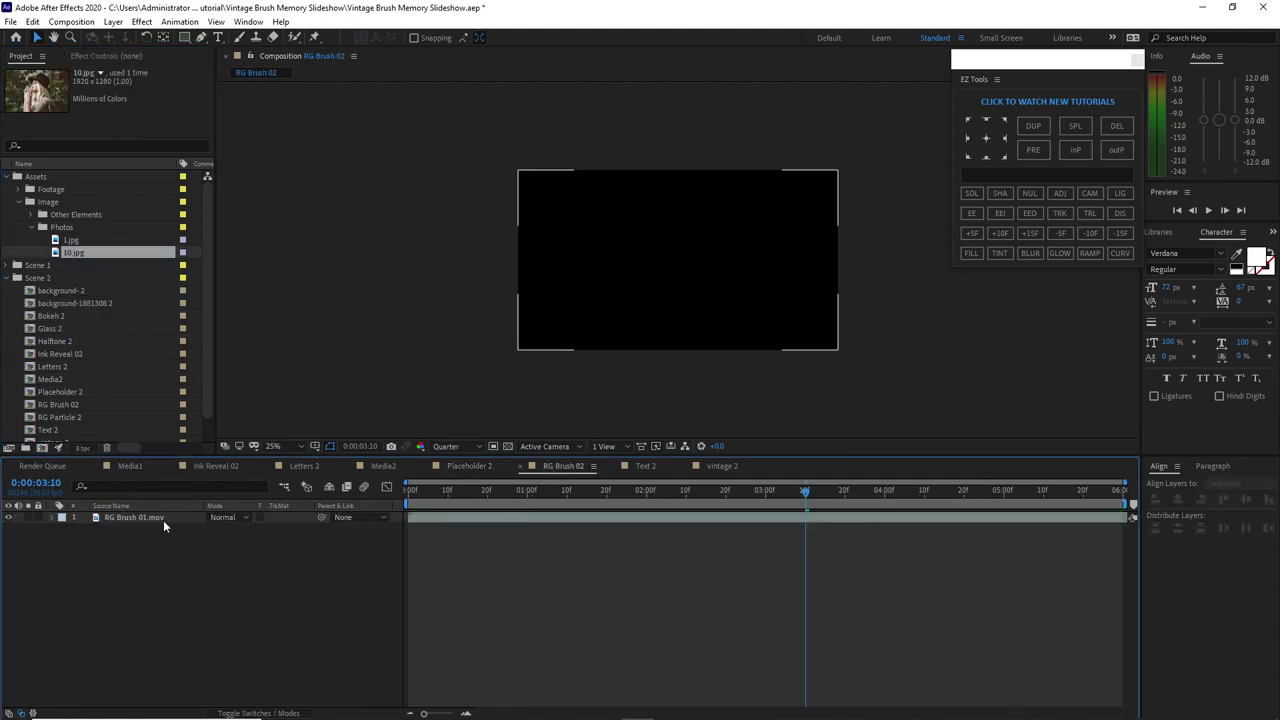
key(Delete)
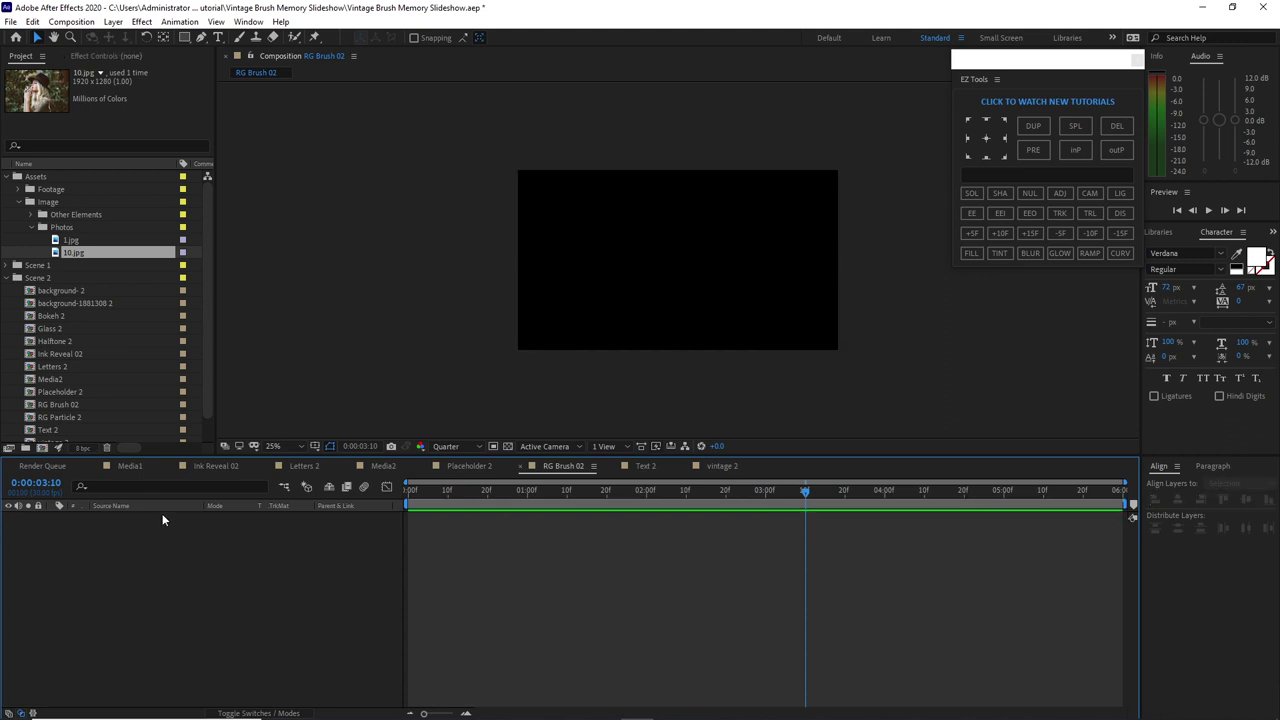
click(22, 189)
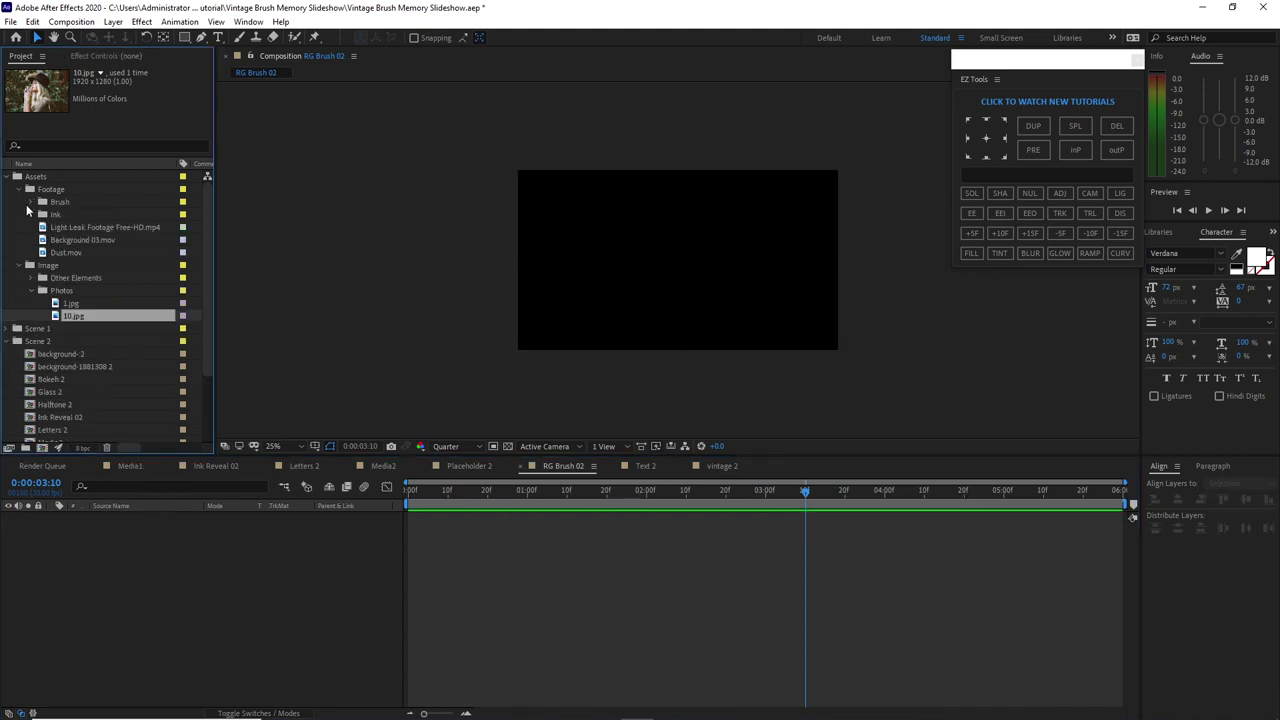
click(31, 202)
click(71, 228)
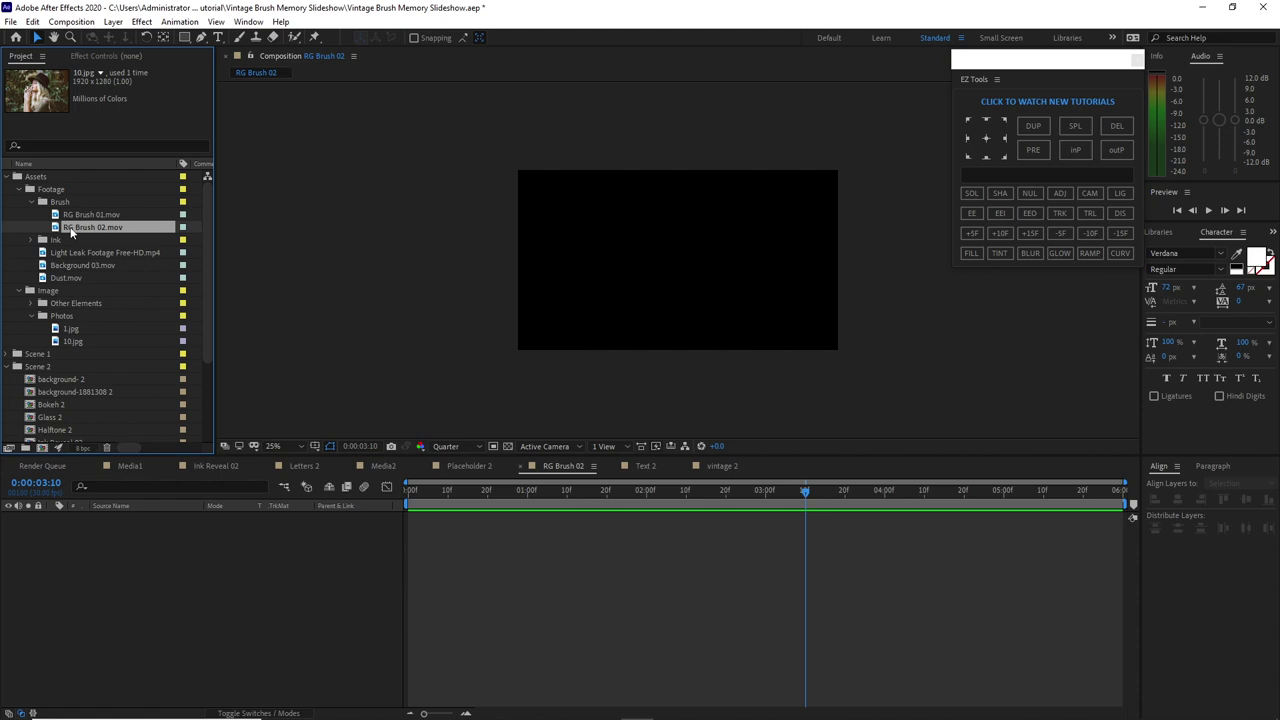
drag(71, 228, 104, 555)
In the Text 2 composition, replace the RHANDZ GRAPHIX text with VINTAGE BRUSH
click(645, 466)
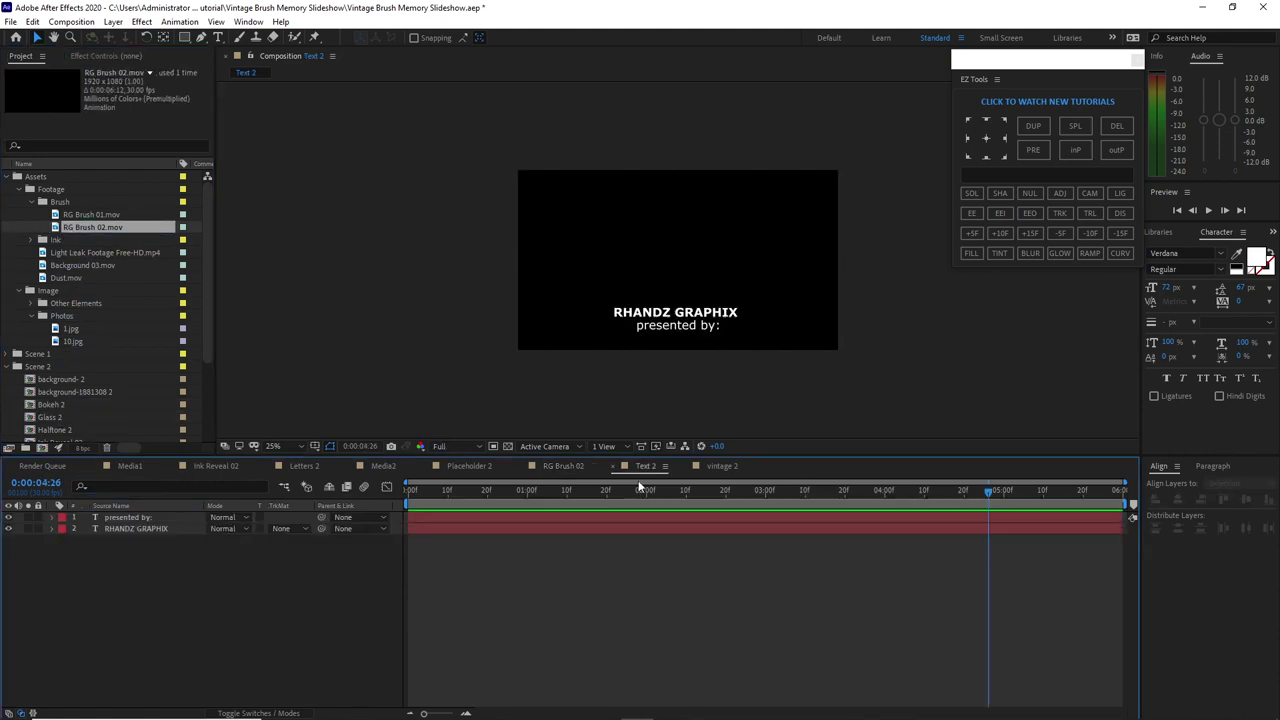
double_click(126, 517)
click(135, 530)
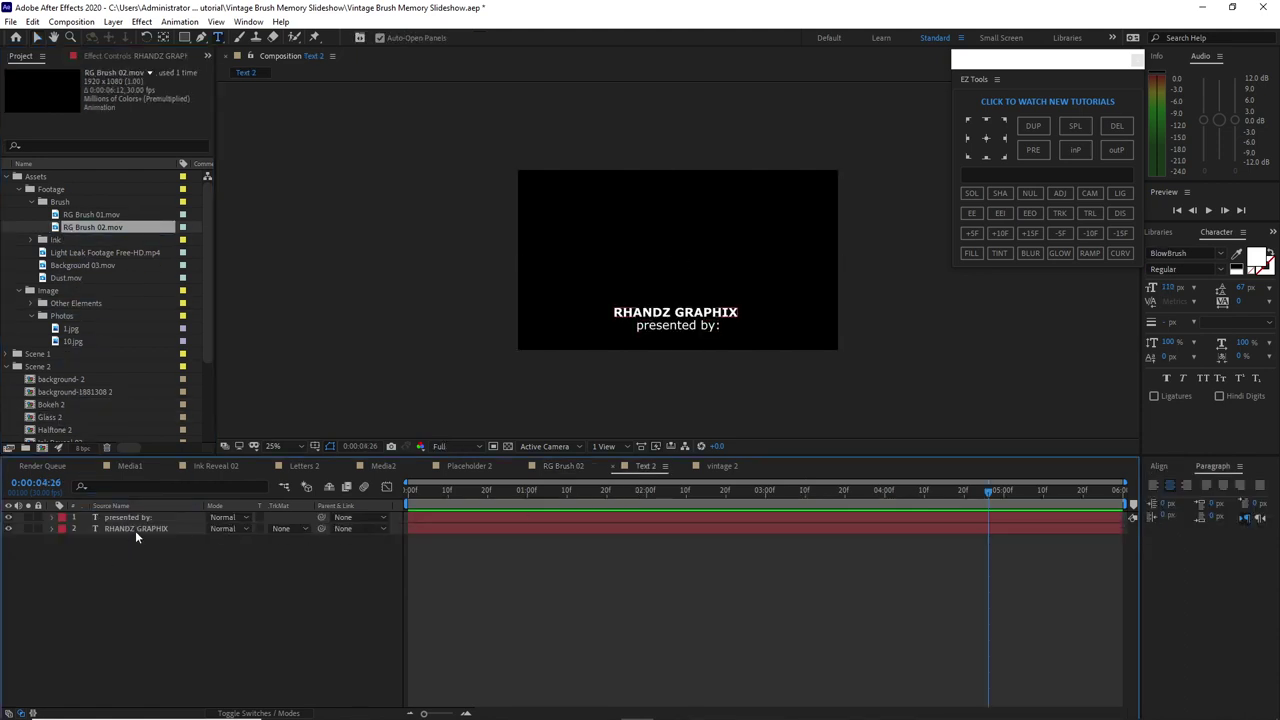
click(135, 528)
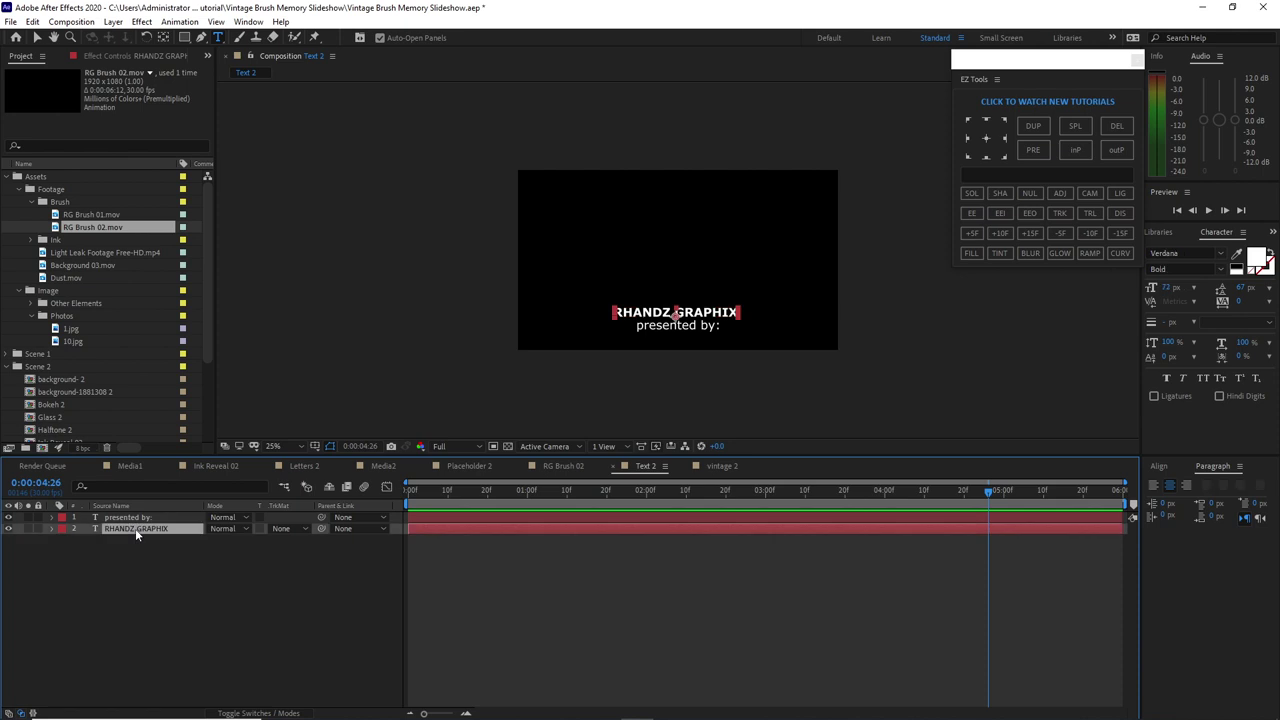
double_click(135, 528)
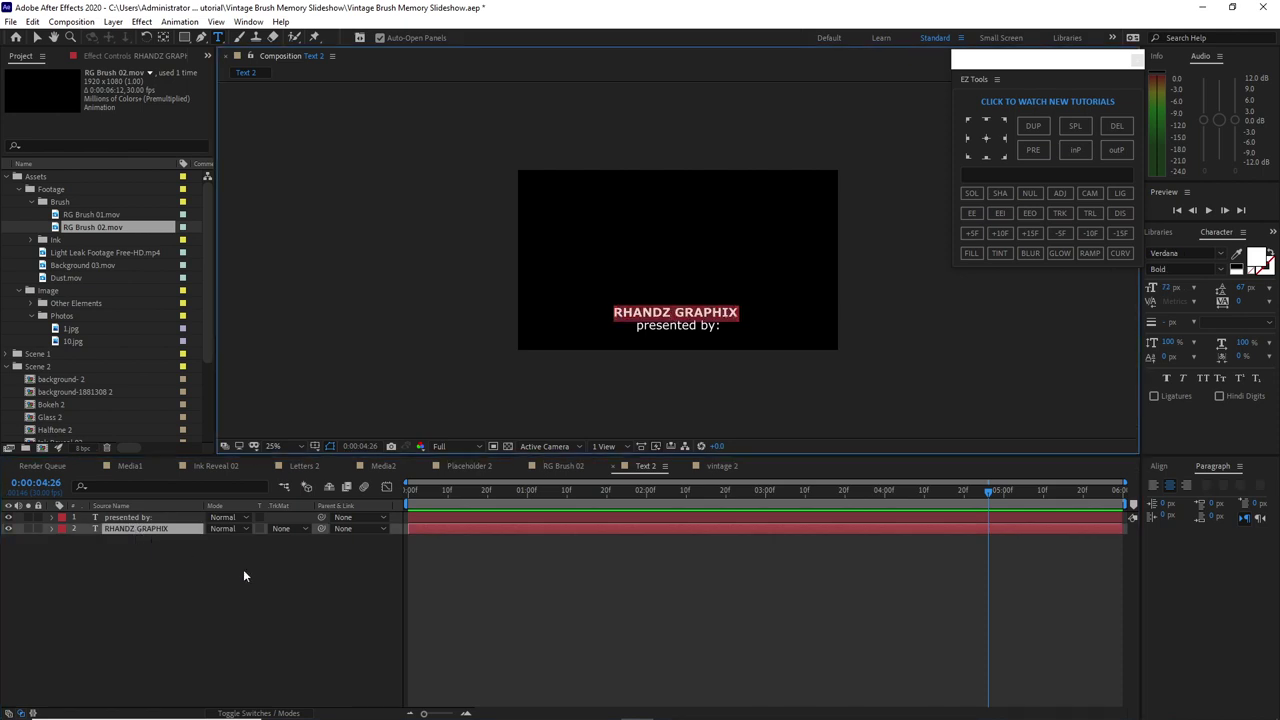
key(BackSpace)
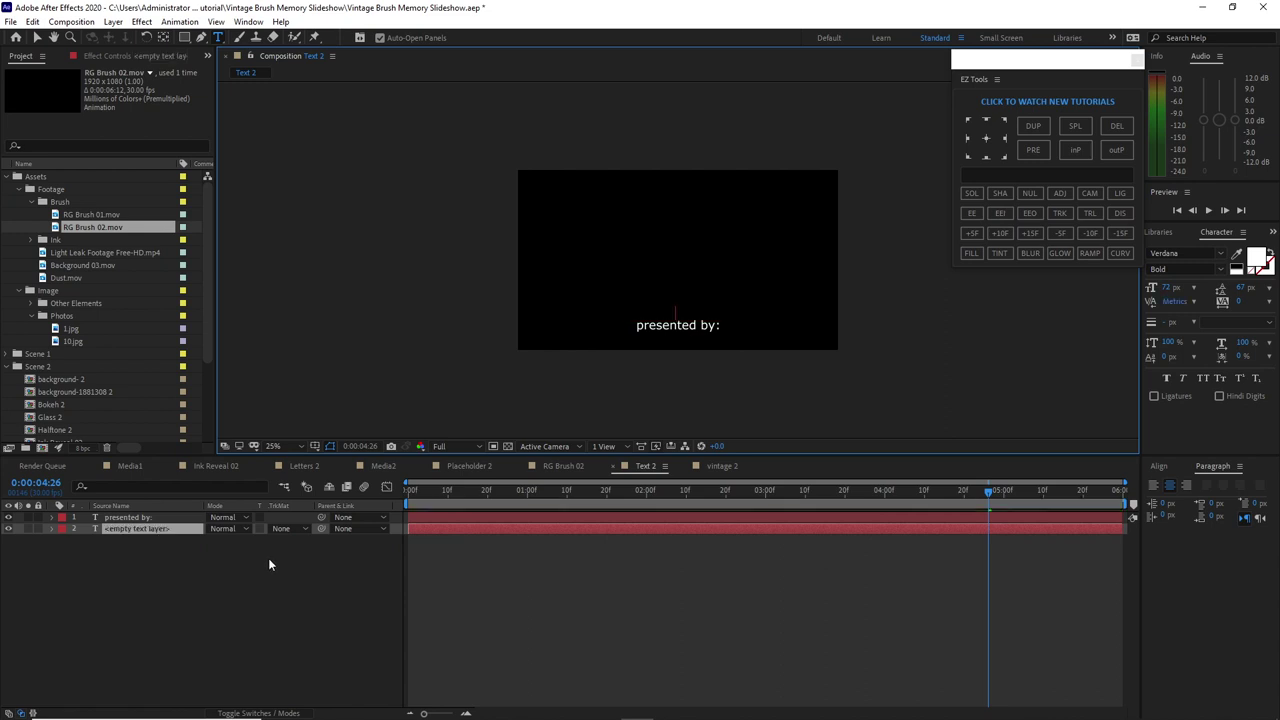
text(VINTAG)
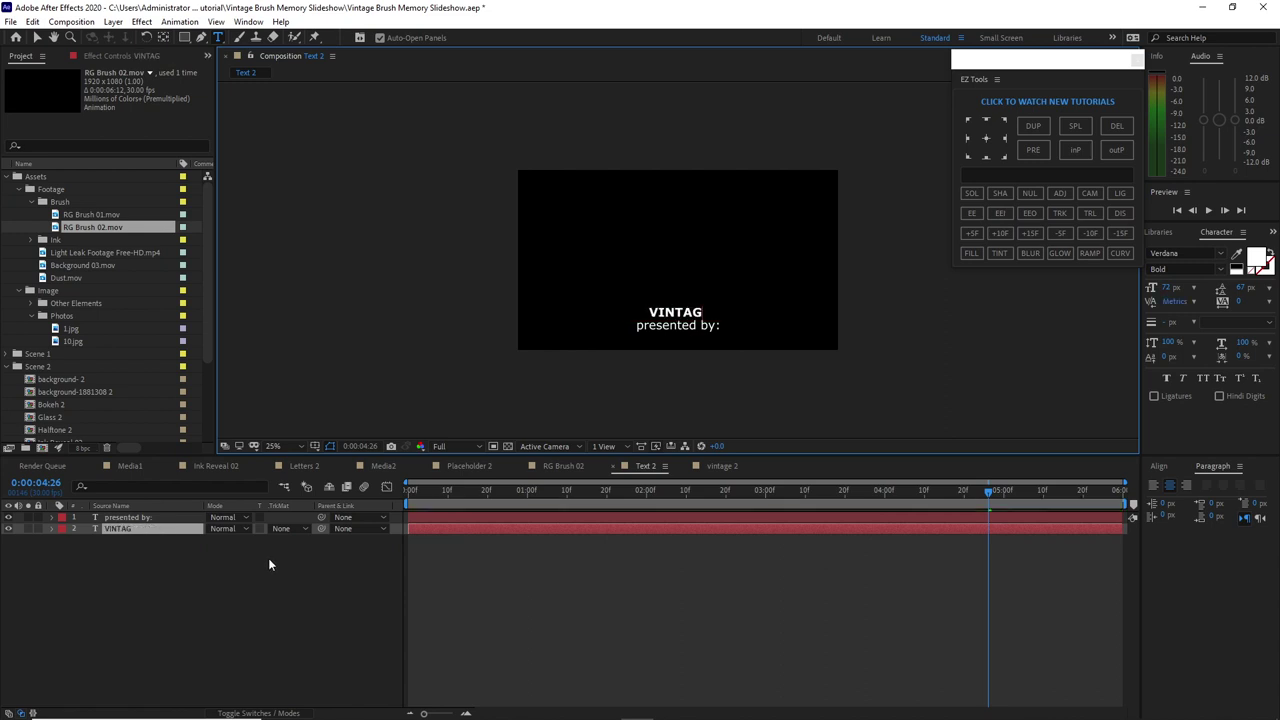
text(E BRUSH)
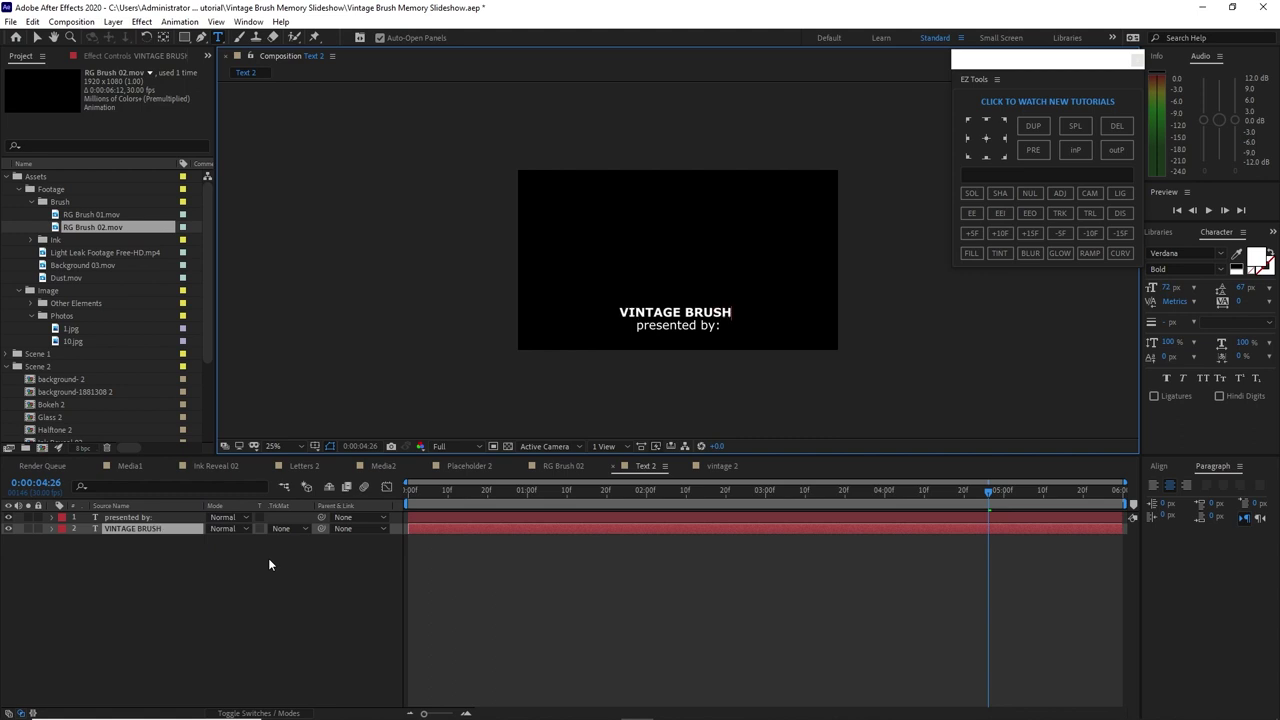
key(Escape)
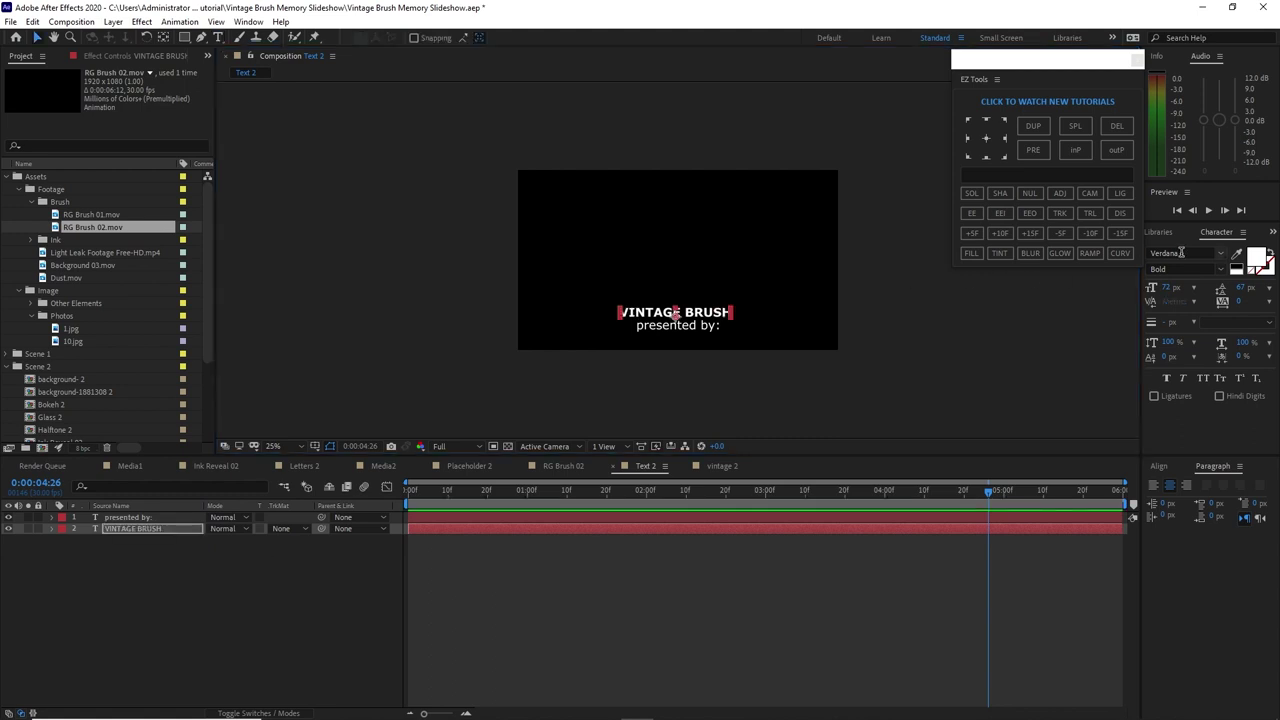
Set the VINTAGE BRUSH text to the BlowBrush font at 110 px
click(1146, 255)
text(B)
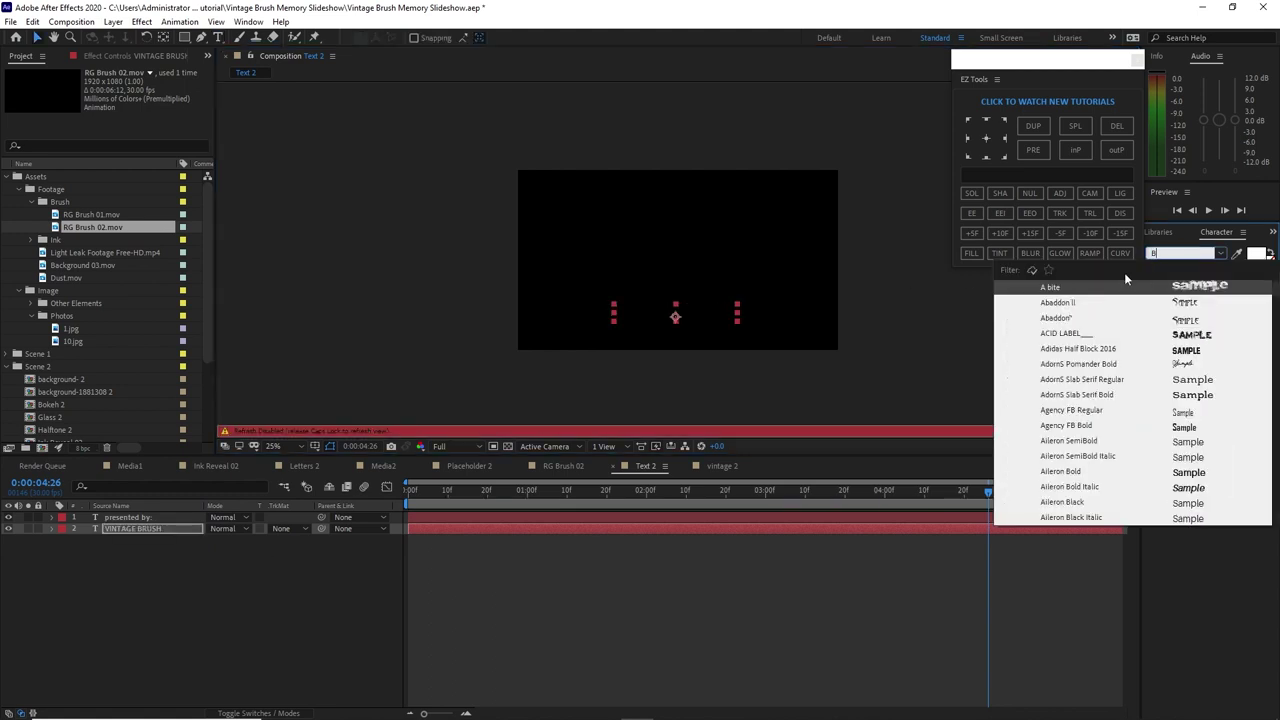
text(LOW)
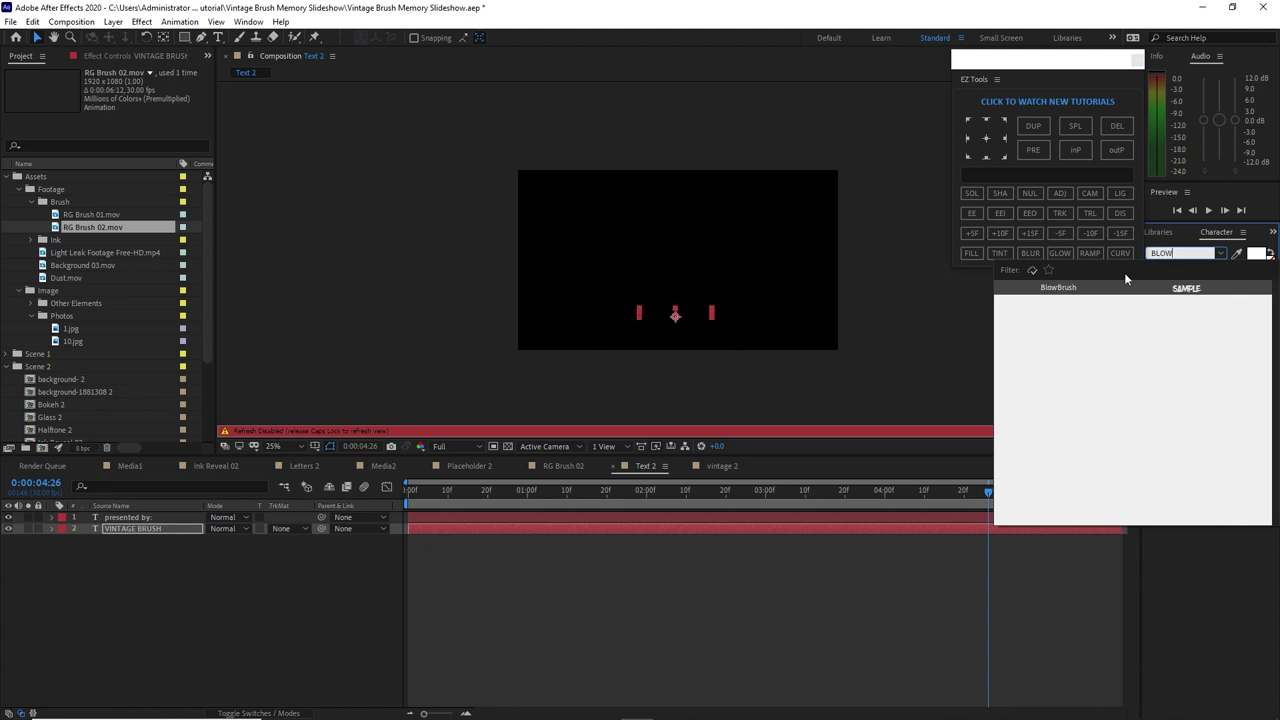
click(1045, 288)
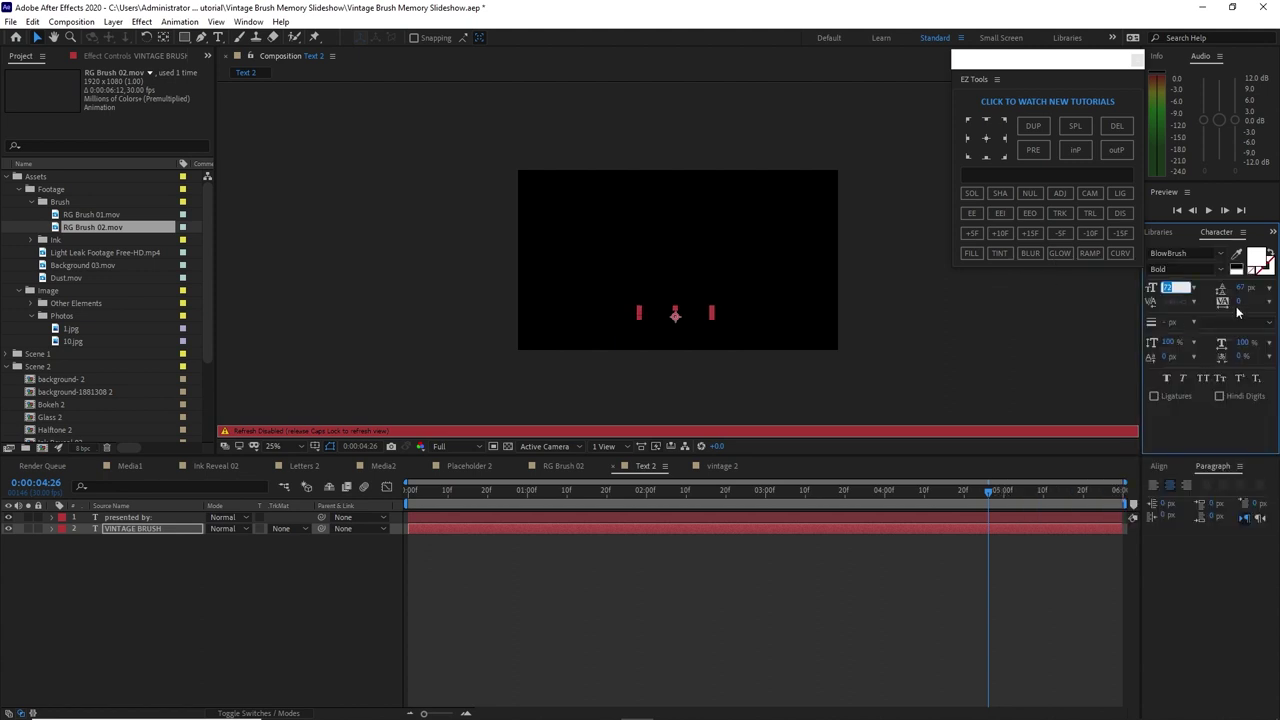
text(110)
key(Return)
key(Caps_Lock)
Replace the "presented by:" text with SLIDESHOW in the Text 2 composition
click(150, 519)
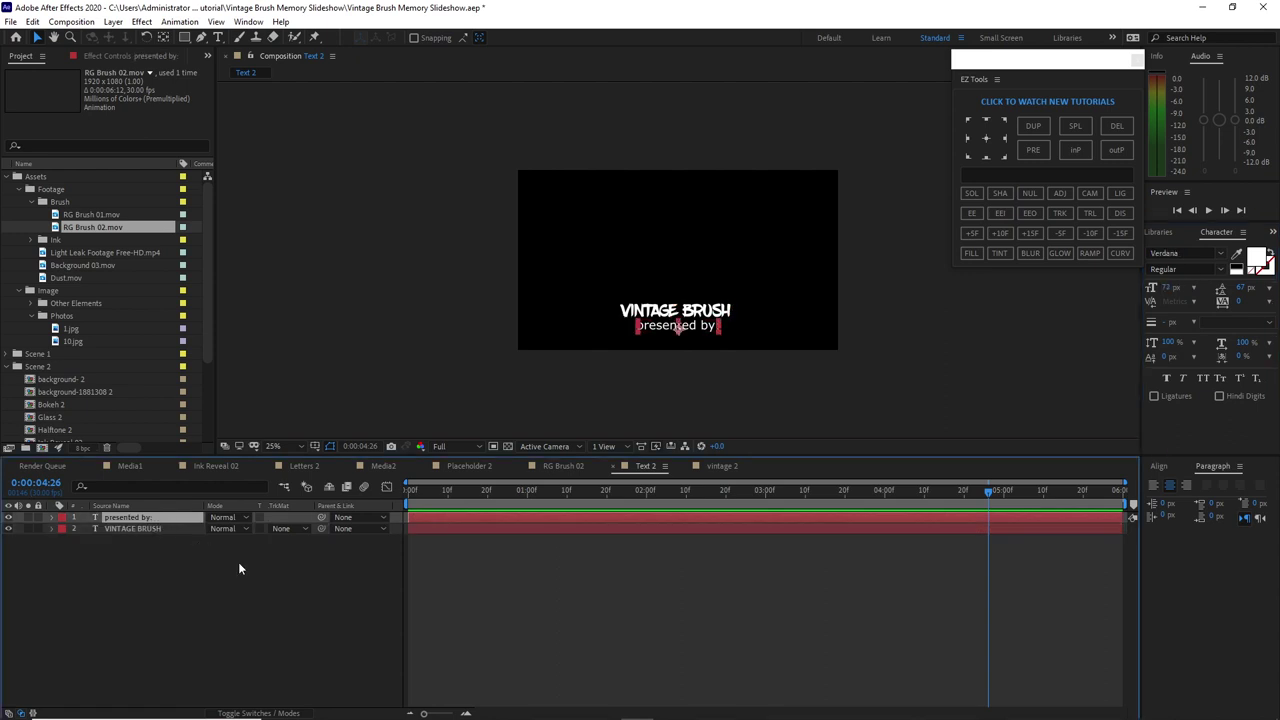
double_click(163, 517)
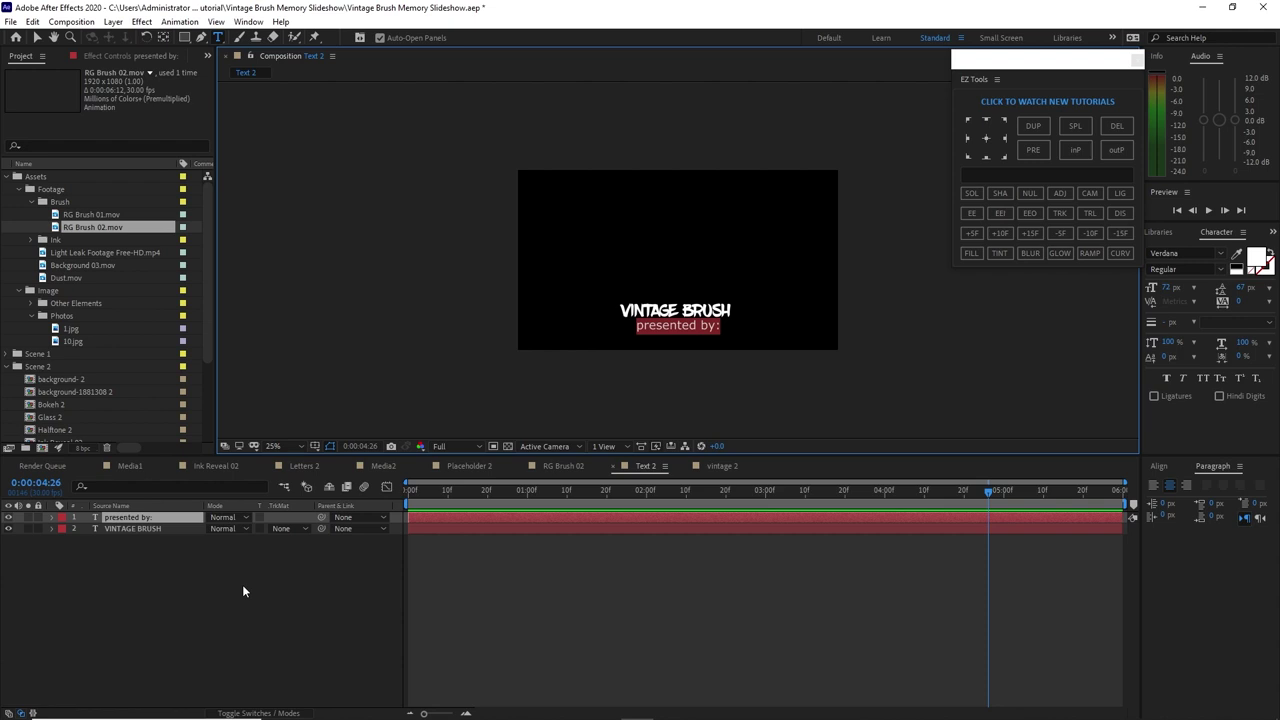
text(SLI)
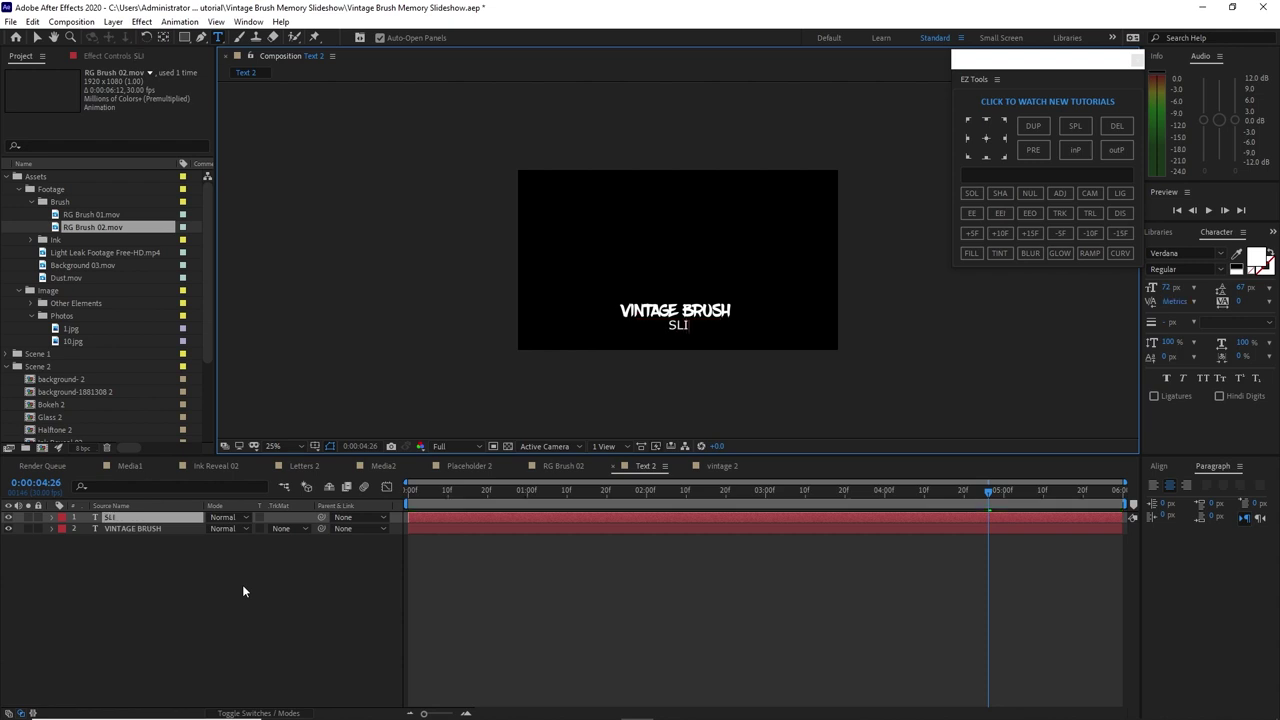
text(DESHOW)
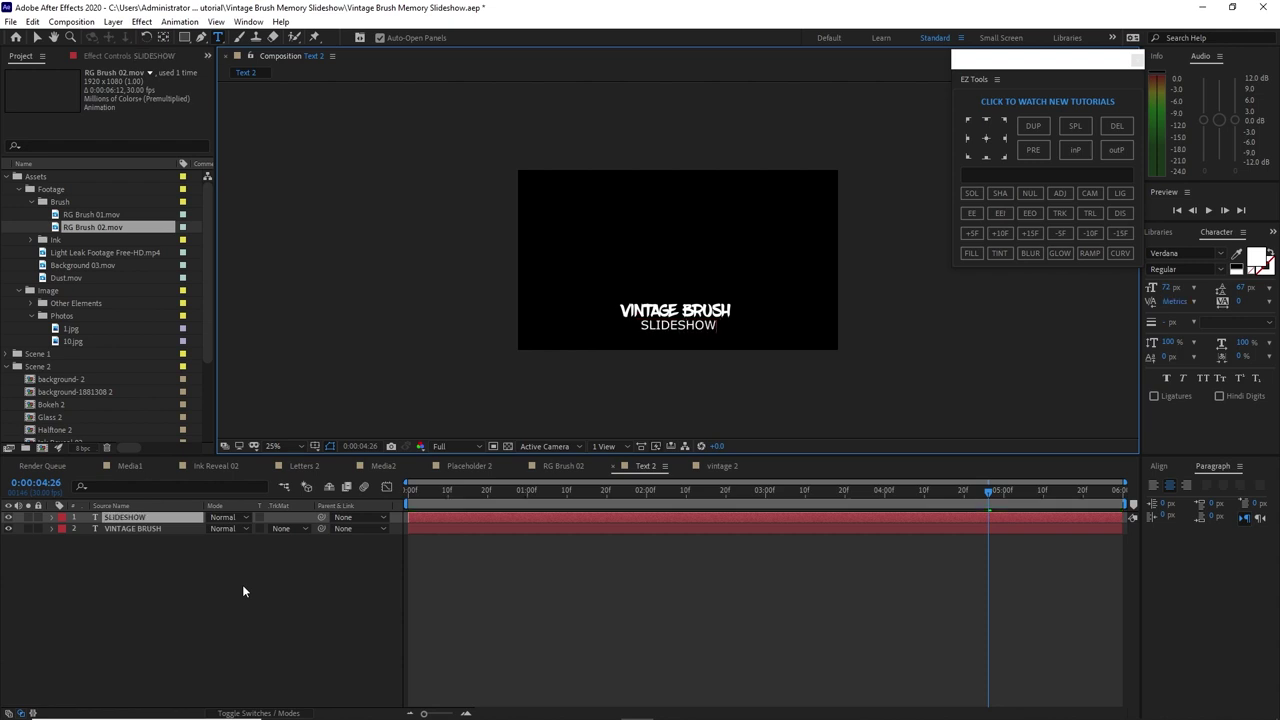
key(Escape)
Set the SLIDESHOW text to 48 px with the fill color E1CEB0
click(1193, 289)
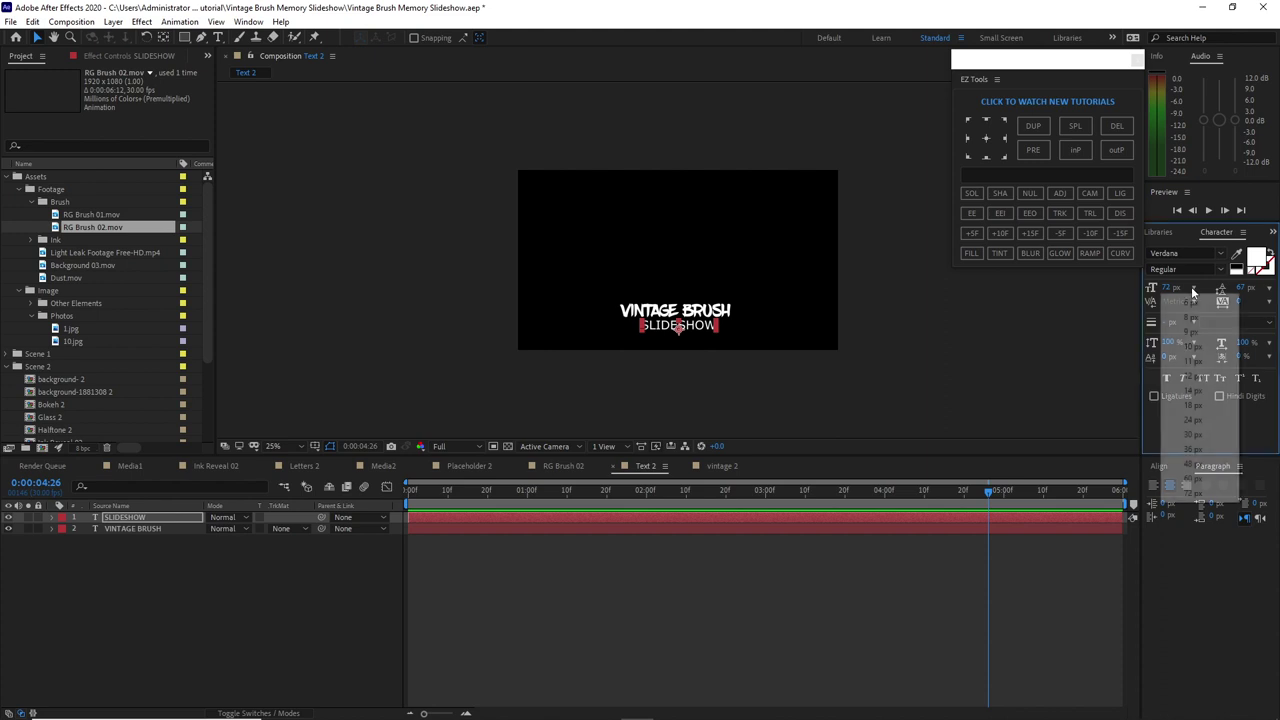
click(1199, 464)
key(Caps_Lock)
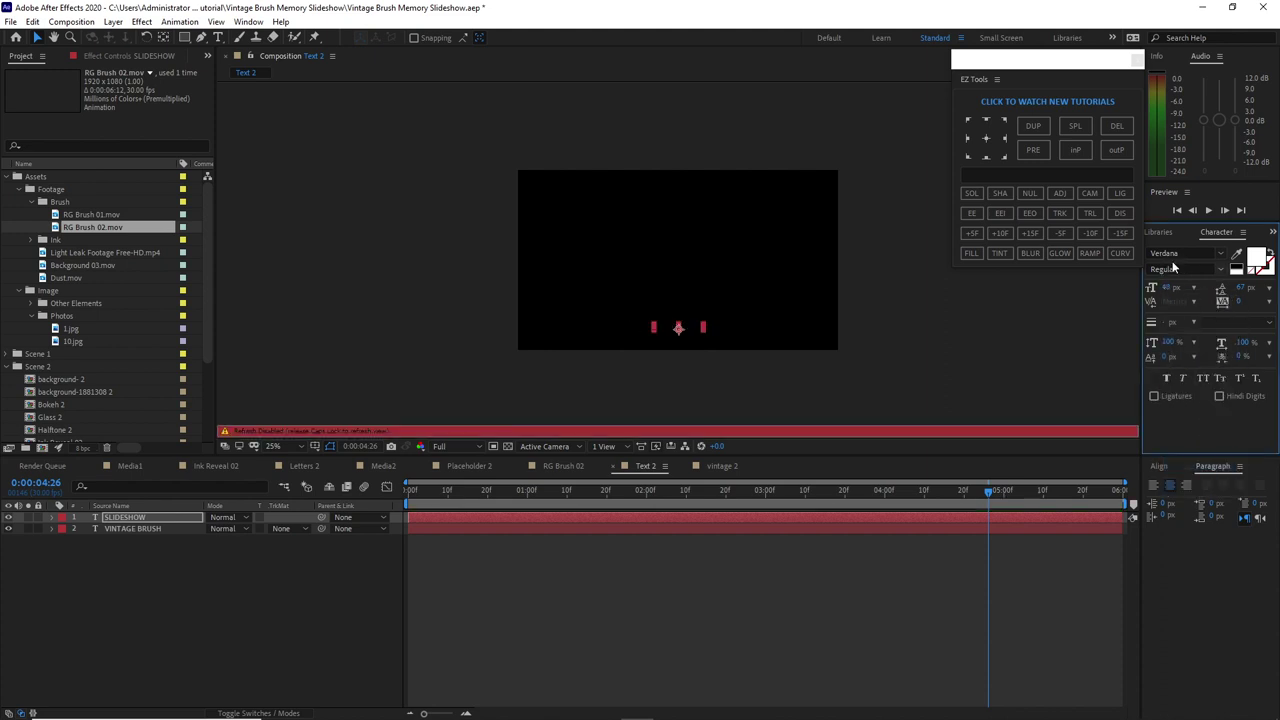
click(1255, 257)
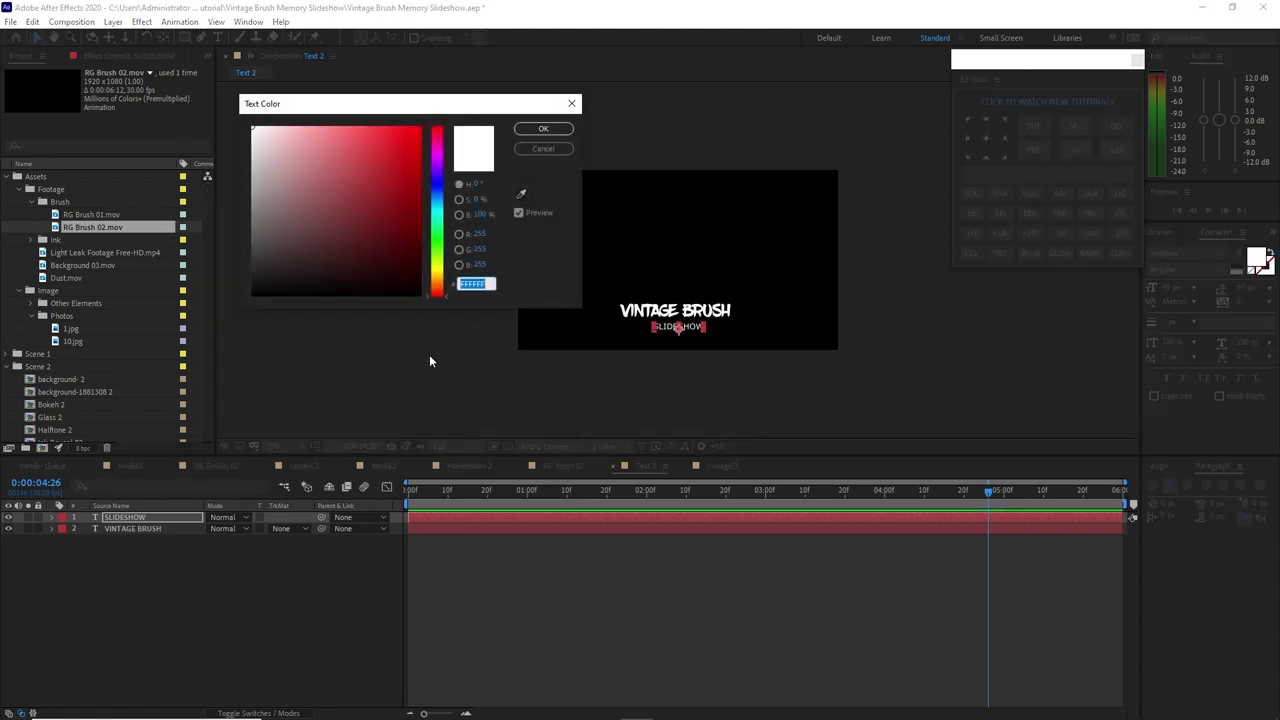
text(000E1C)
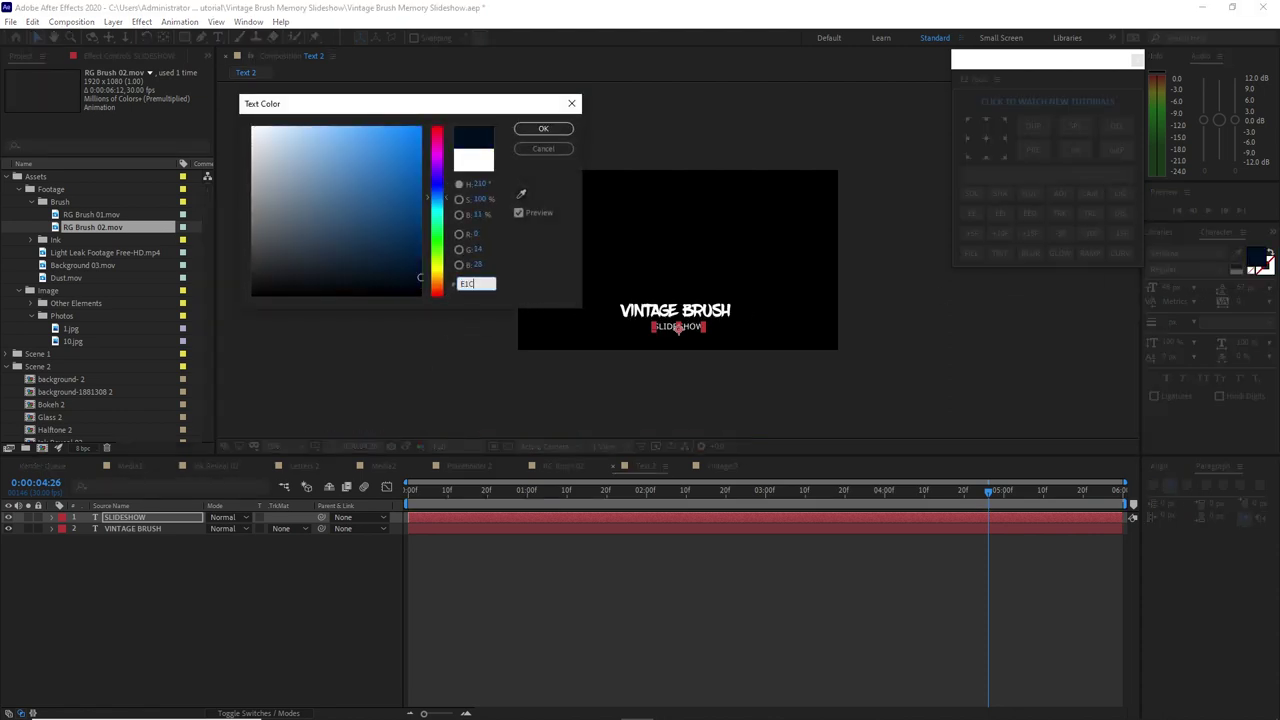
text(EB0)
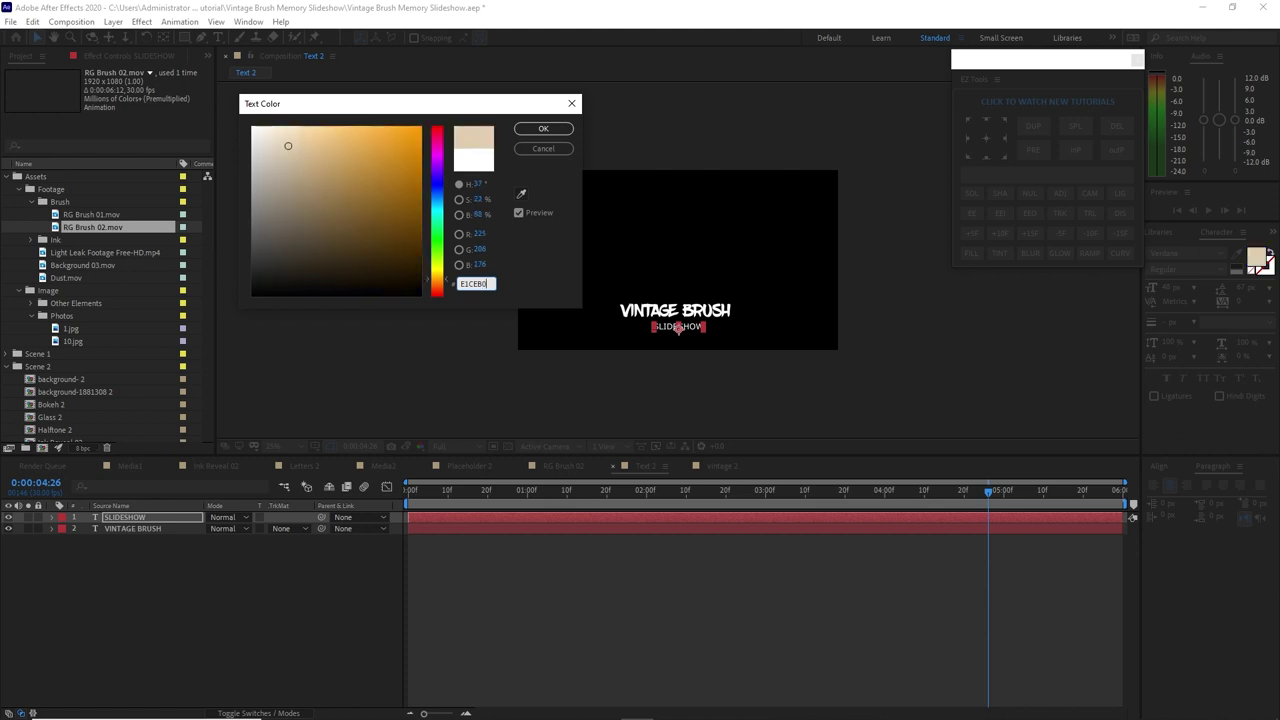
click(540, 129)
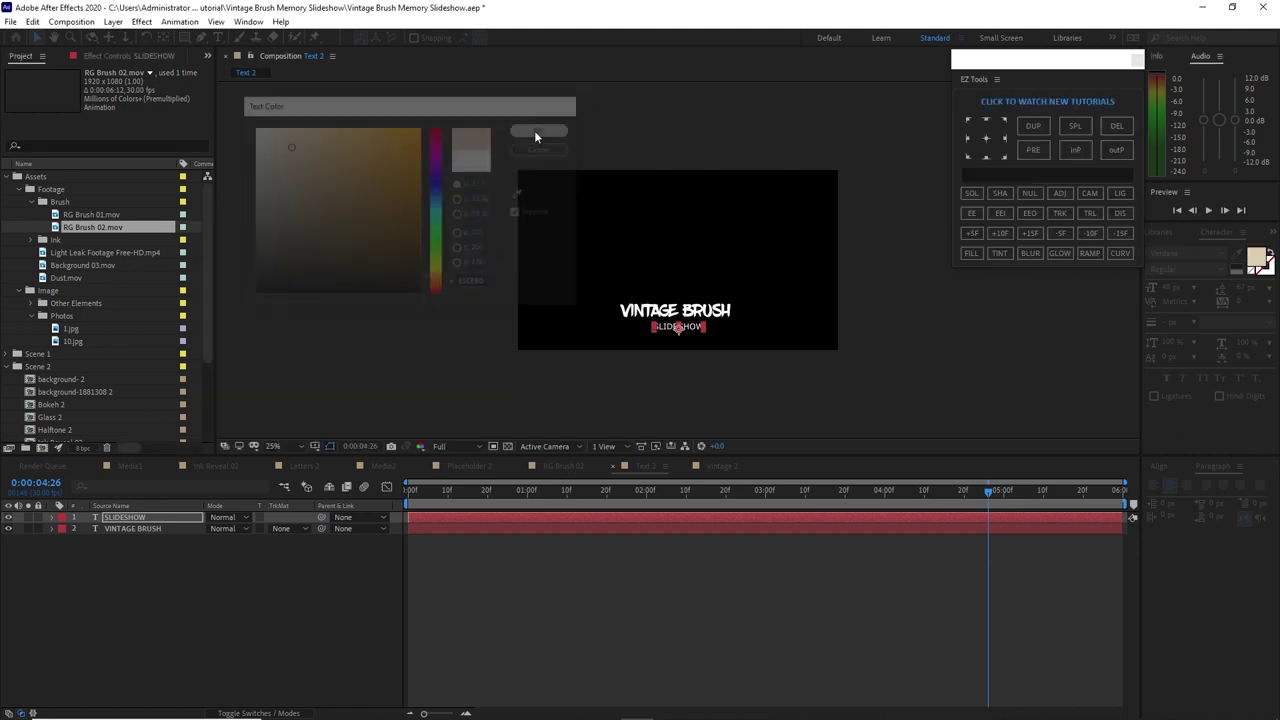
Set the fill color of the VINTAGE BRUSH text to E1CEB0
click(184, 528)
click(1258, 260)
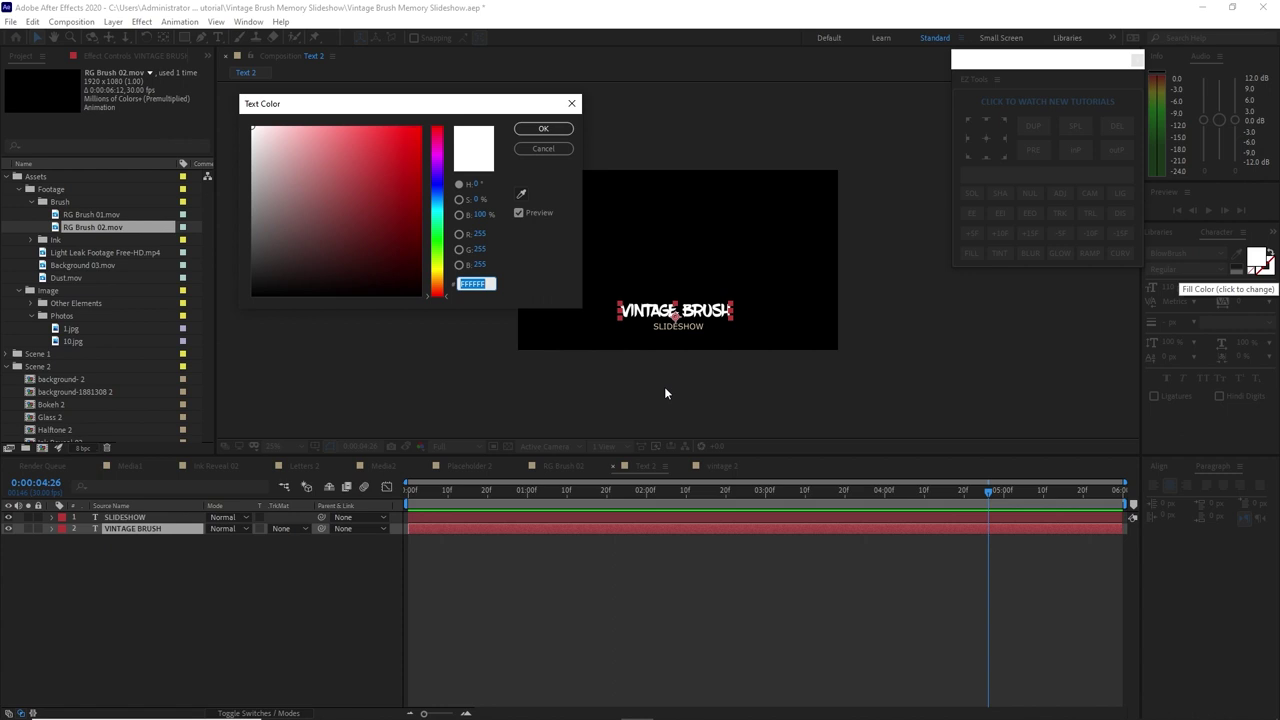
text(E1CEB0)
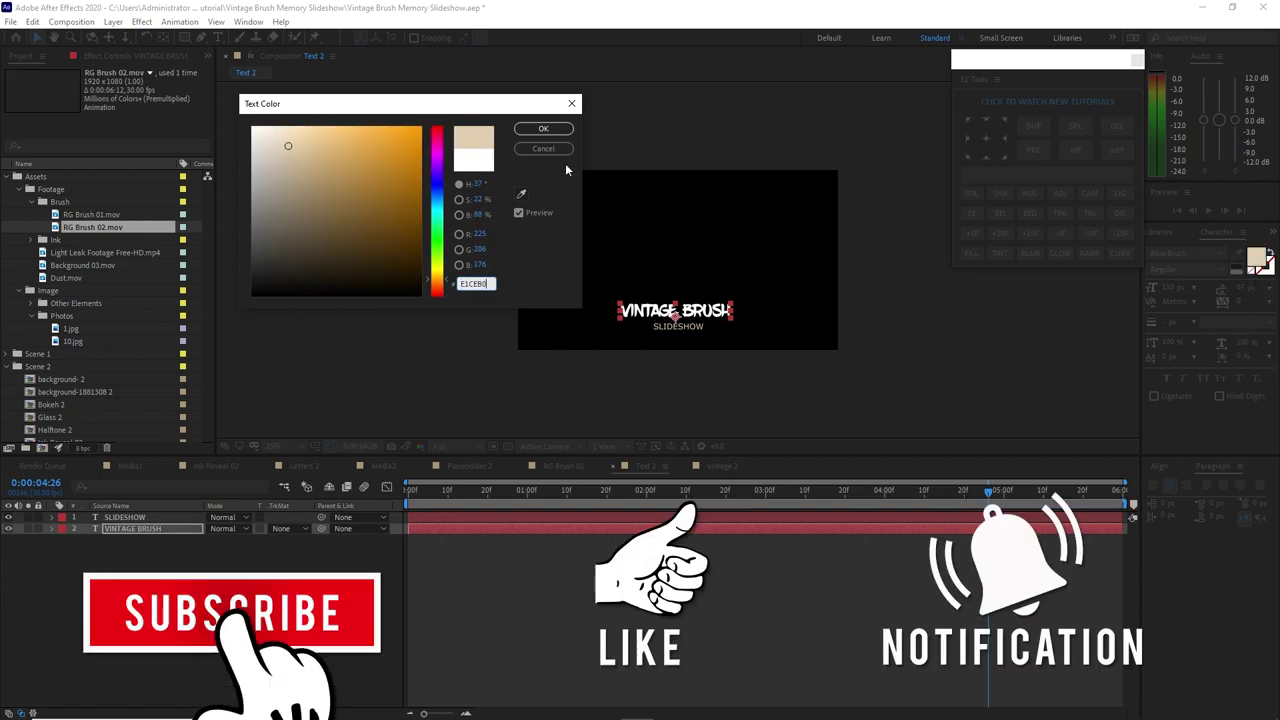
click(543, 128)
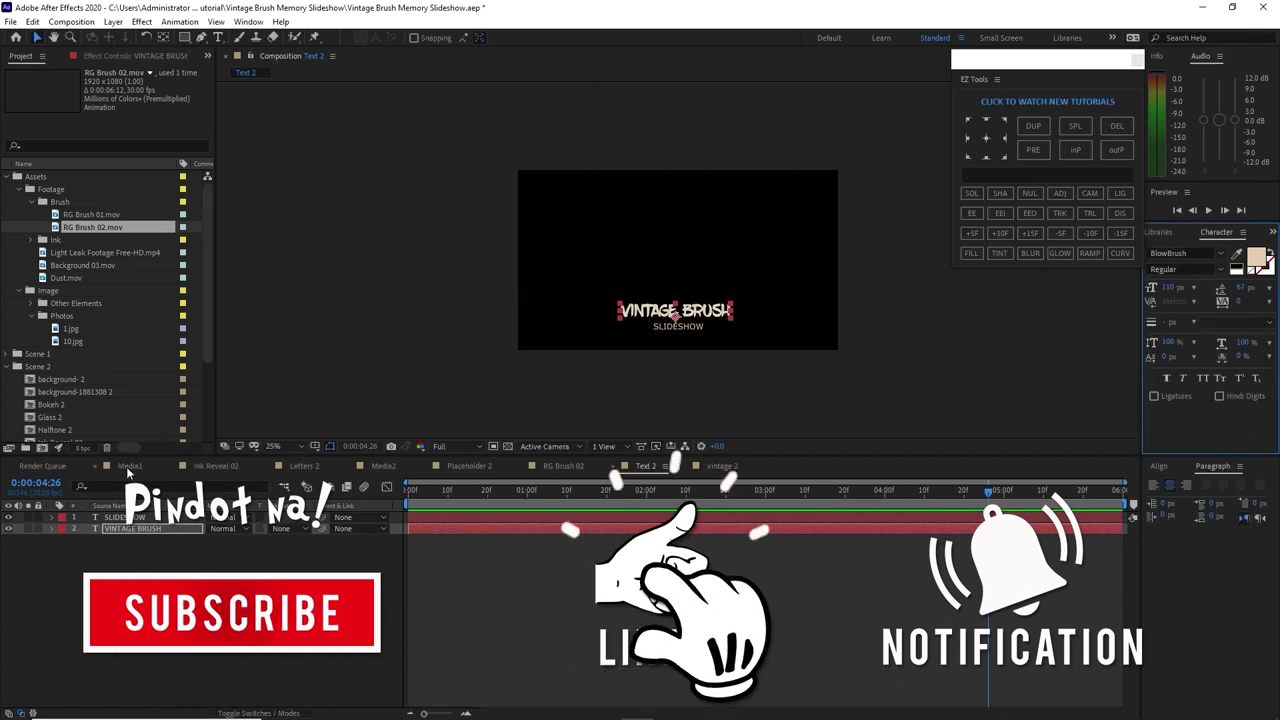
Open the Text composition from the Scene 1 folder and rearrange its lines so "presented by:" sits directly above RHANDZ GRAPHIX
click(30, 189)
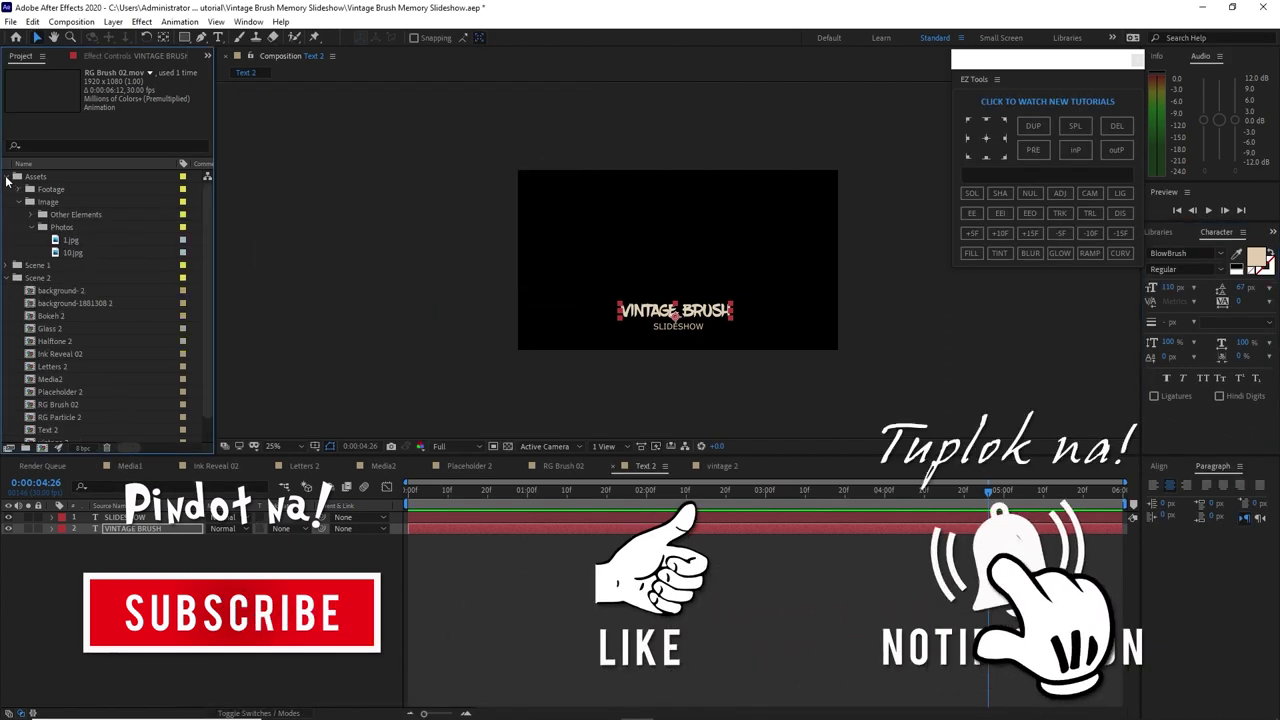
click(17, 201)
click(9, 215)
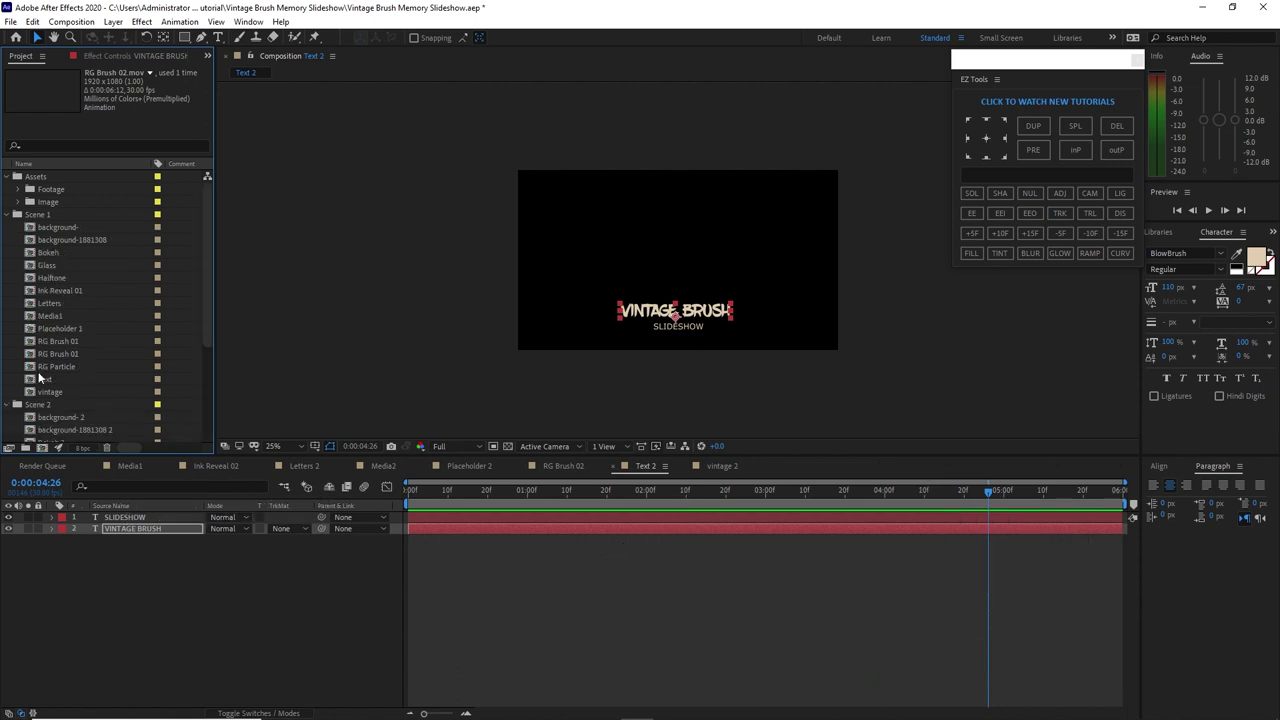
double_click(42, 380)
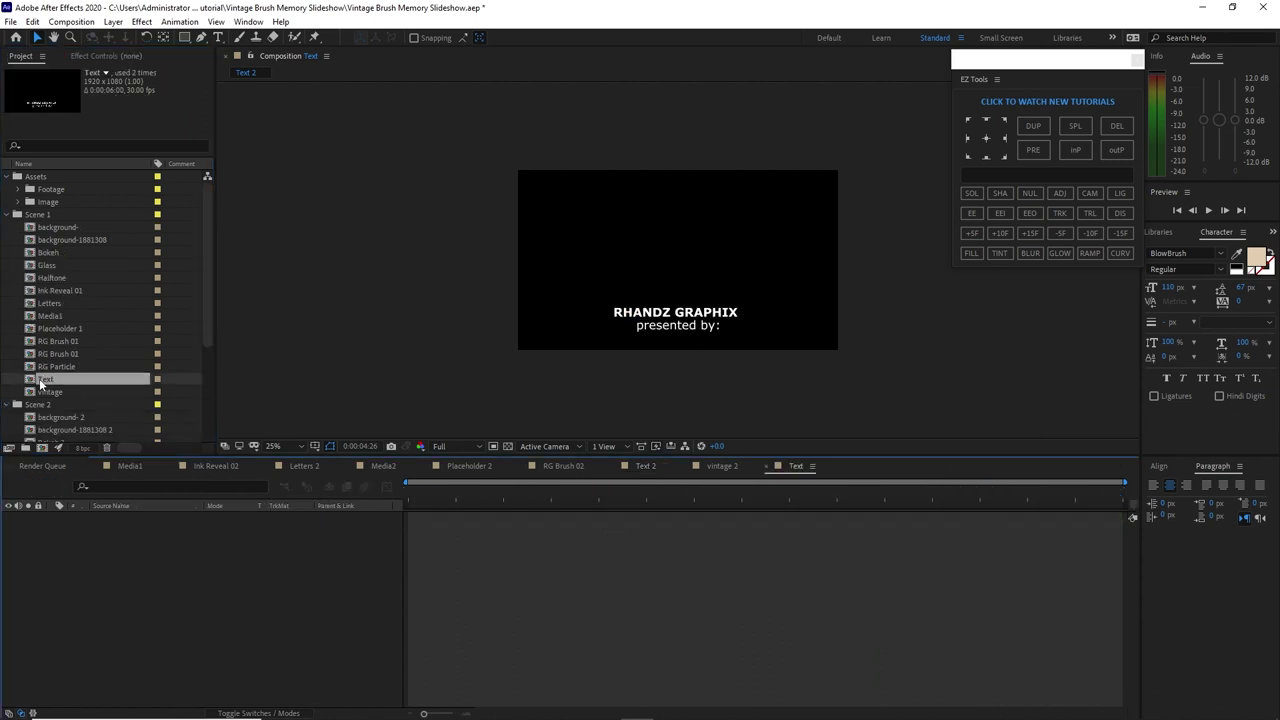
click(663, 330)
drag(662, 328, 675, 313)
click(677, 321)
click(675, 308)
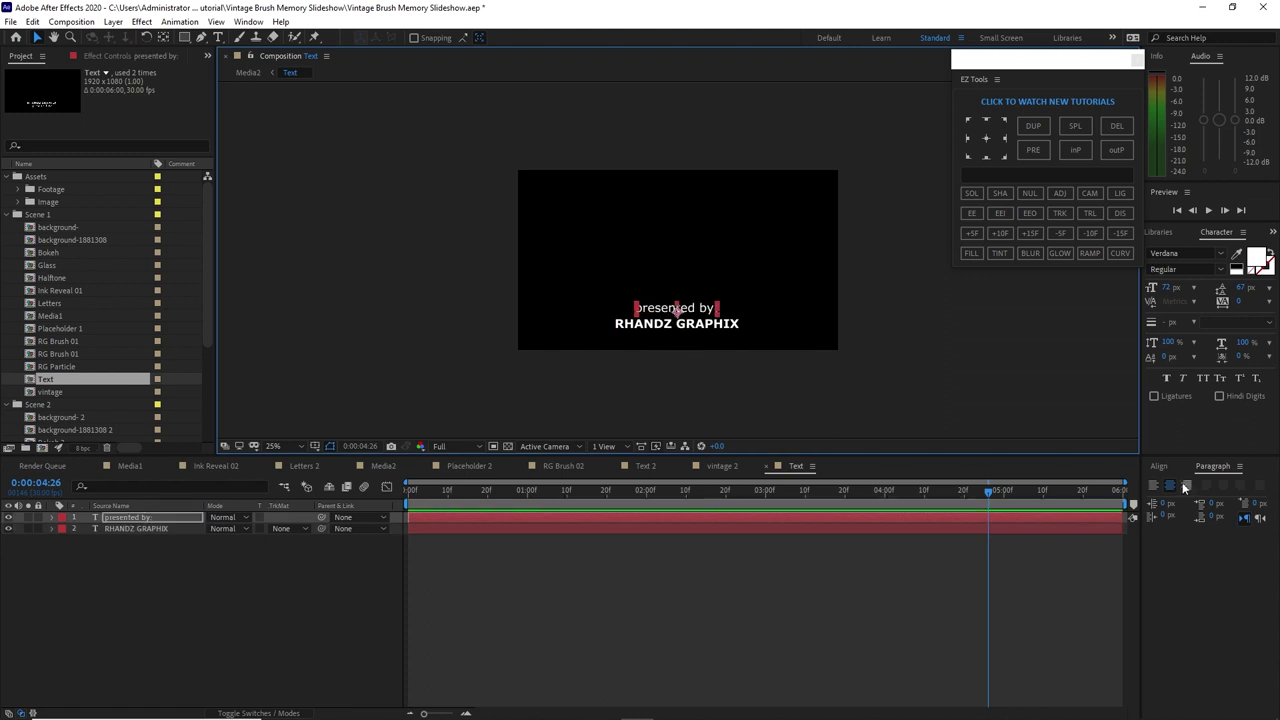
click(677, 324)
Set the fill color of both Scene 1 text layers to E1CEB0 and close the Text composition
drag(582, 293, 738, 350)
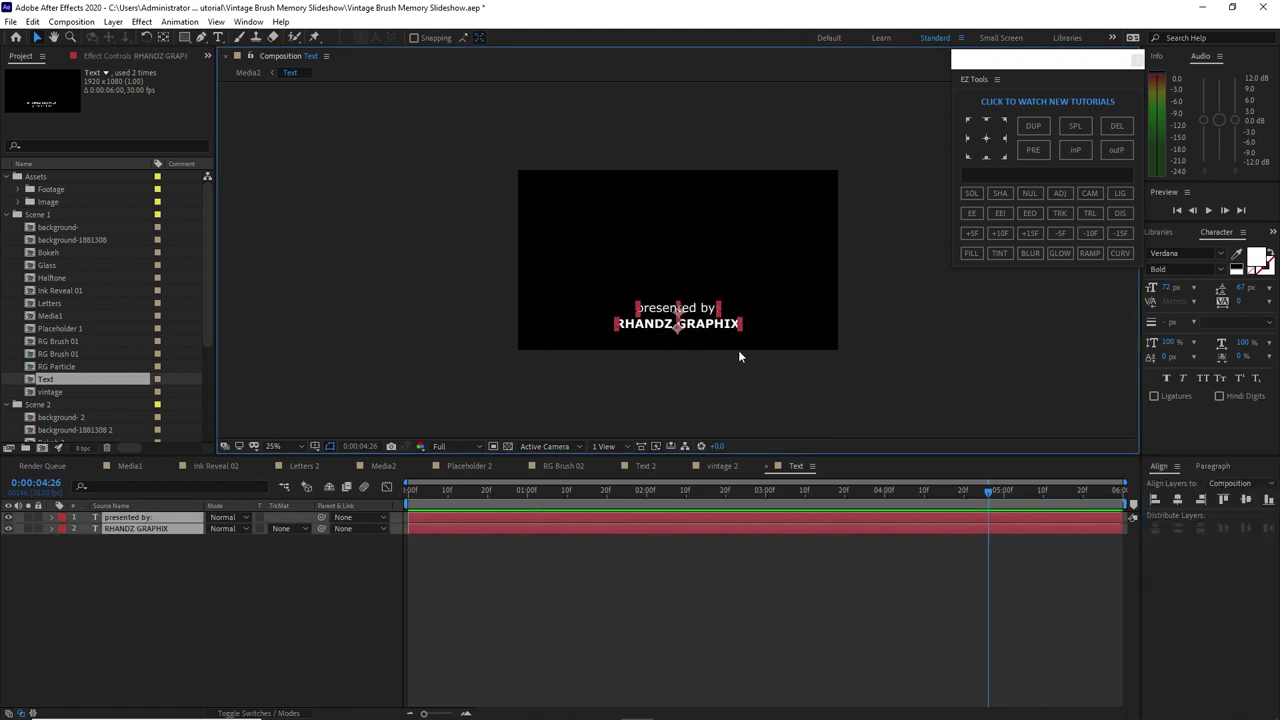
click(1255, 257)
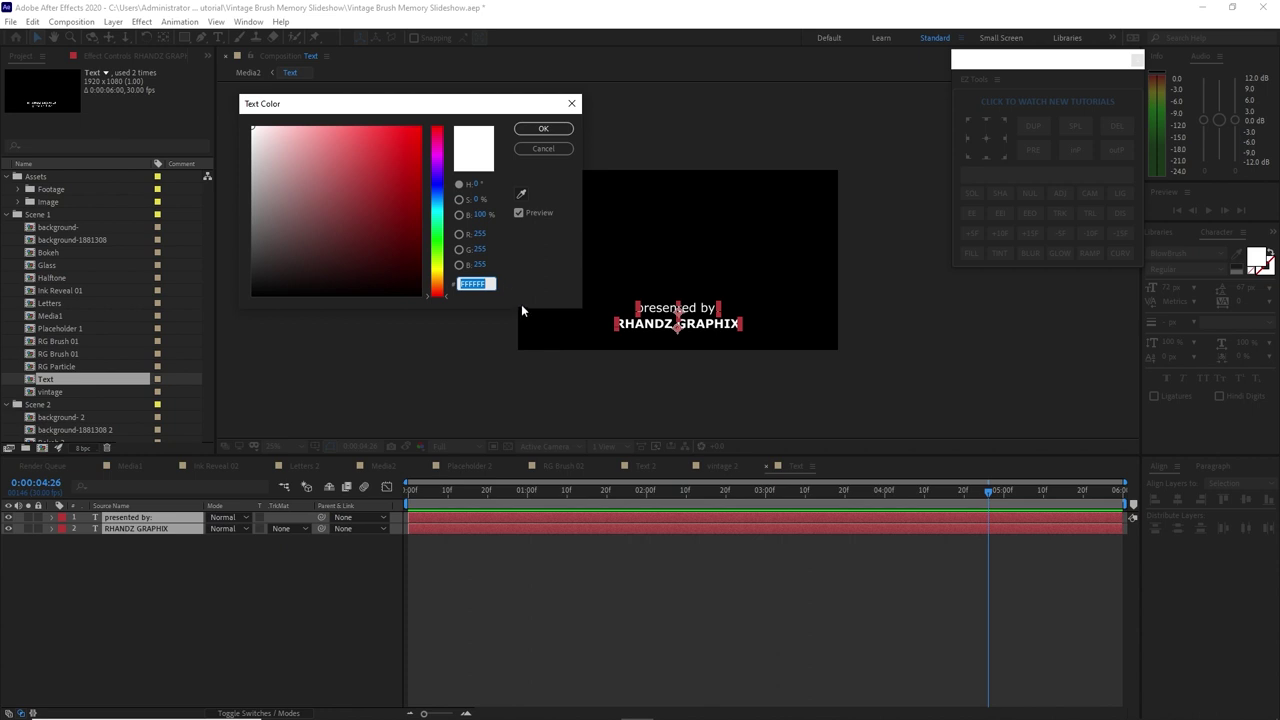
text(E1)
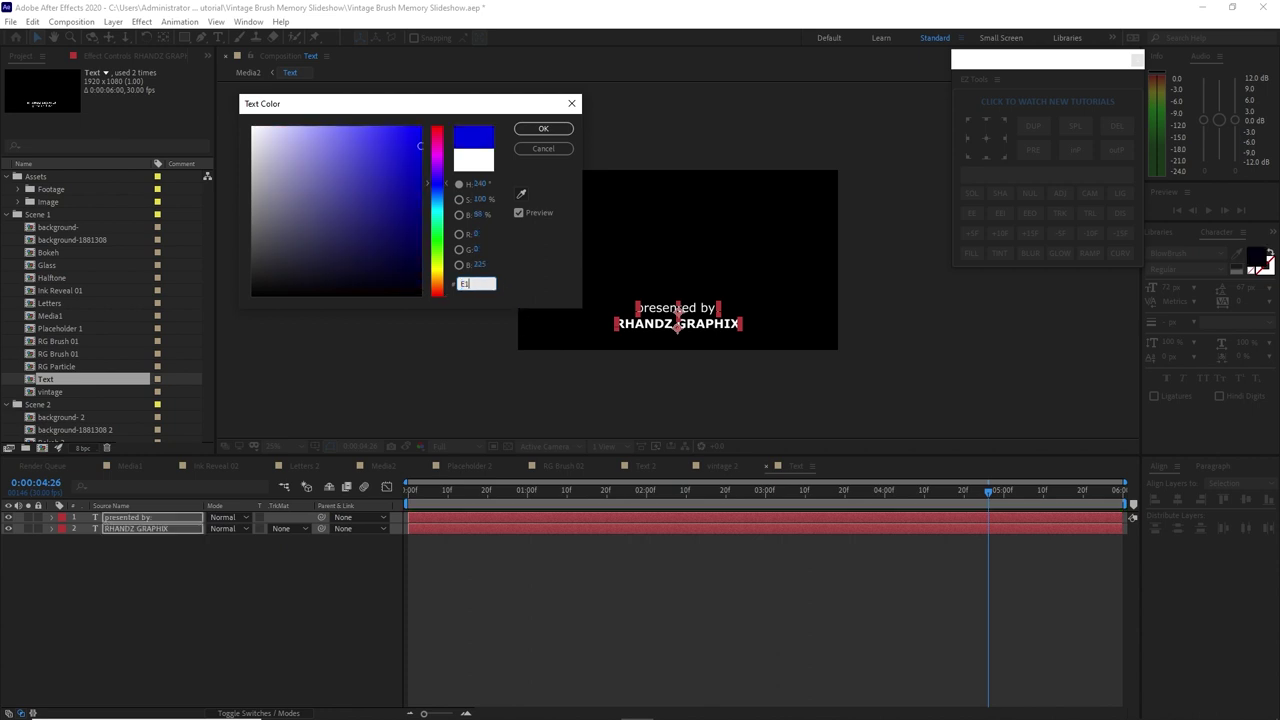
text(CEB0)
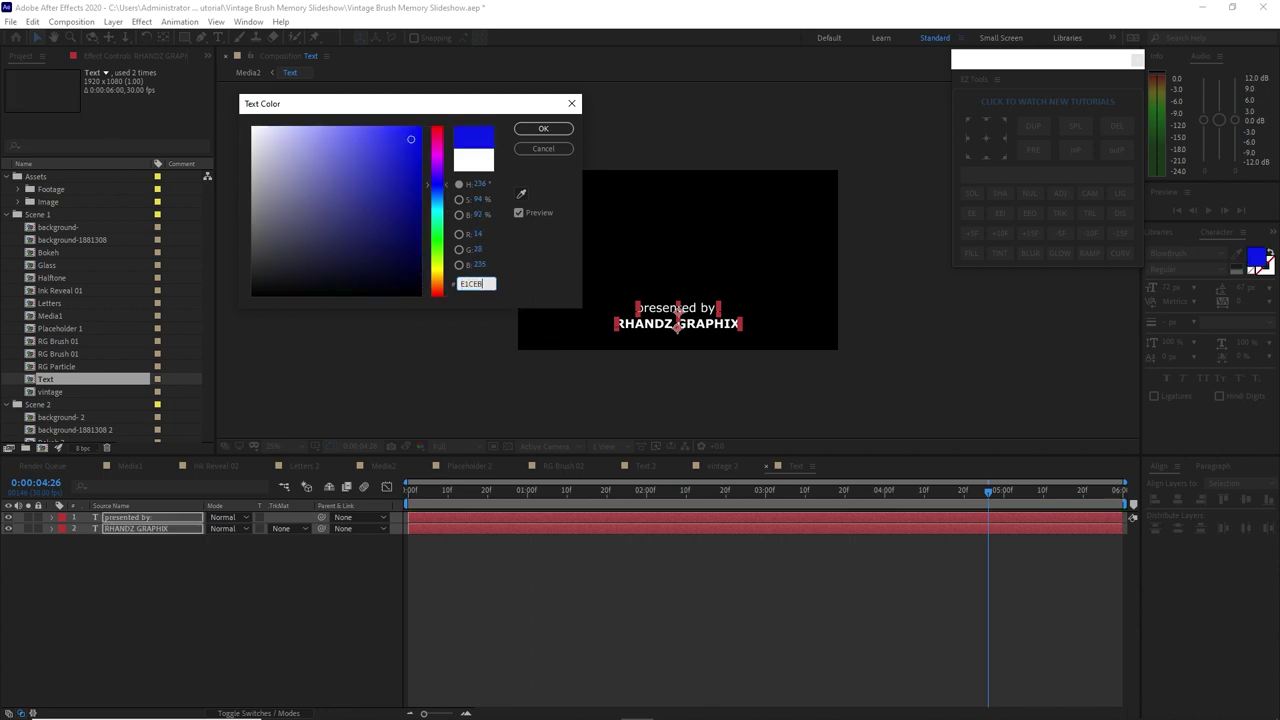
click(543, 128)
key(ctrl+w)
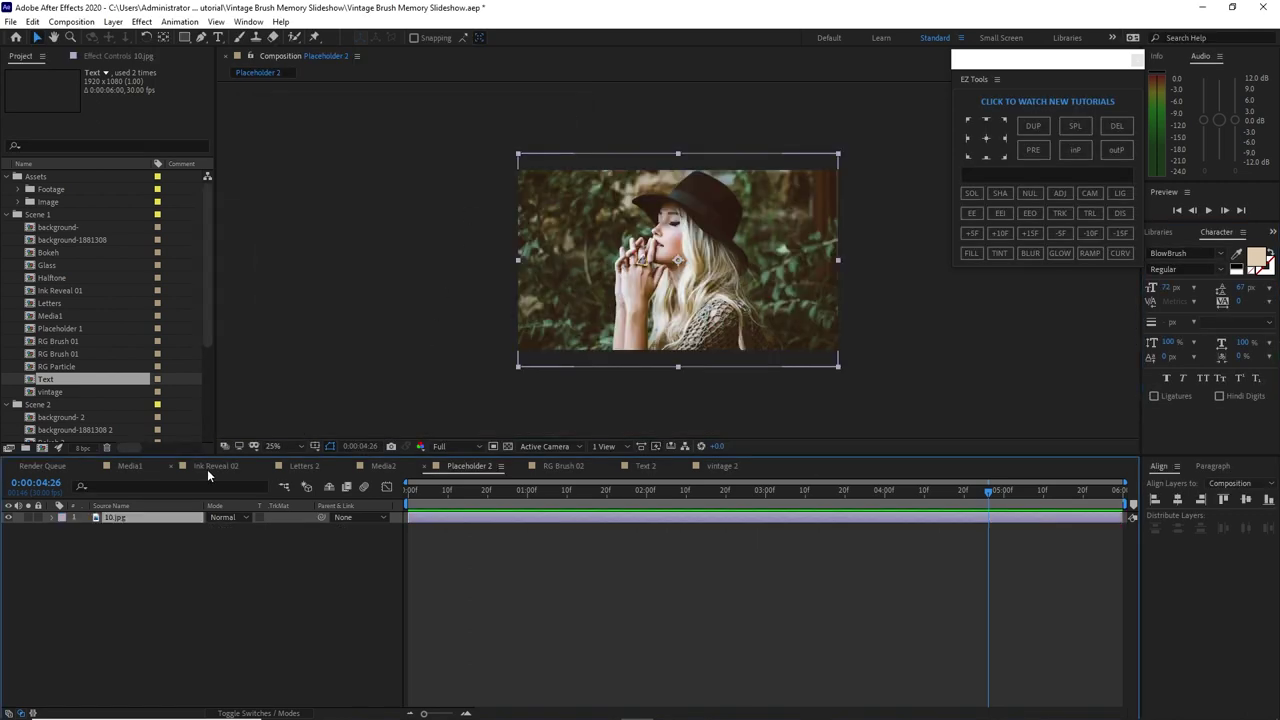
Open the Ink Reveal 02 composition and delete its three Ink Reveal 01.mov layers
click(207, 469)
click(23, 189)
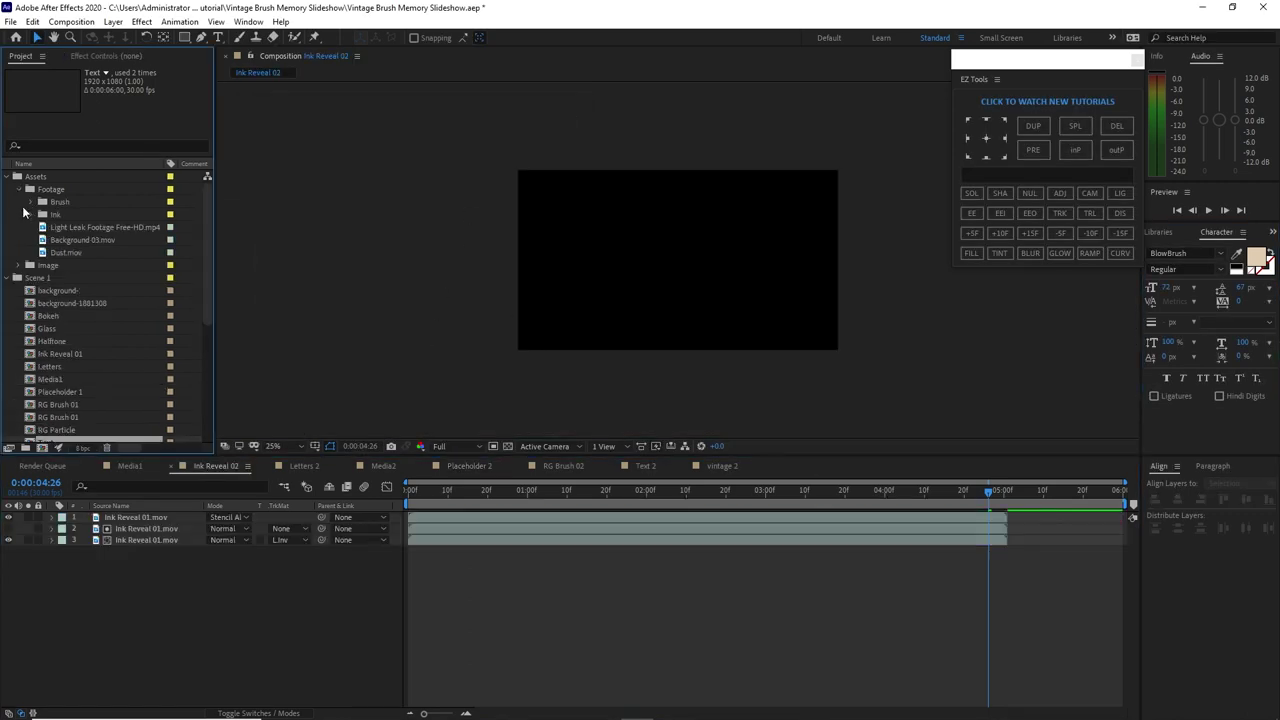
click(33, 216)
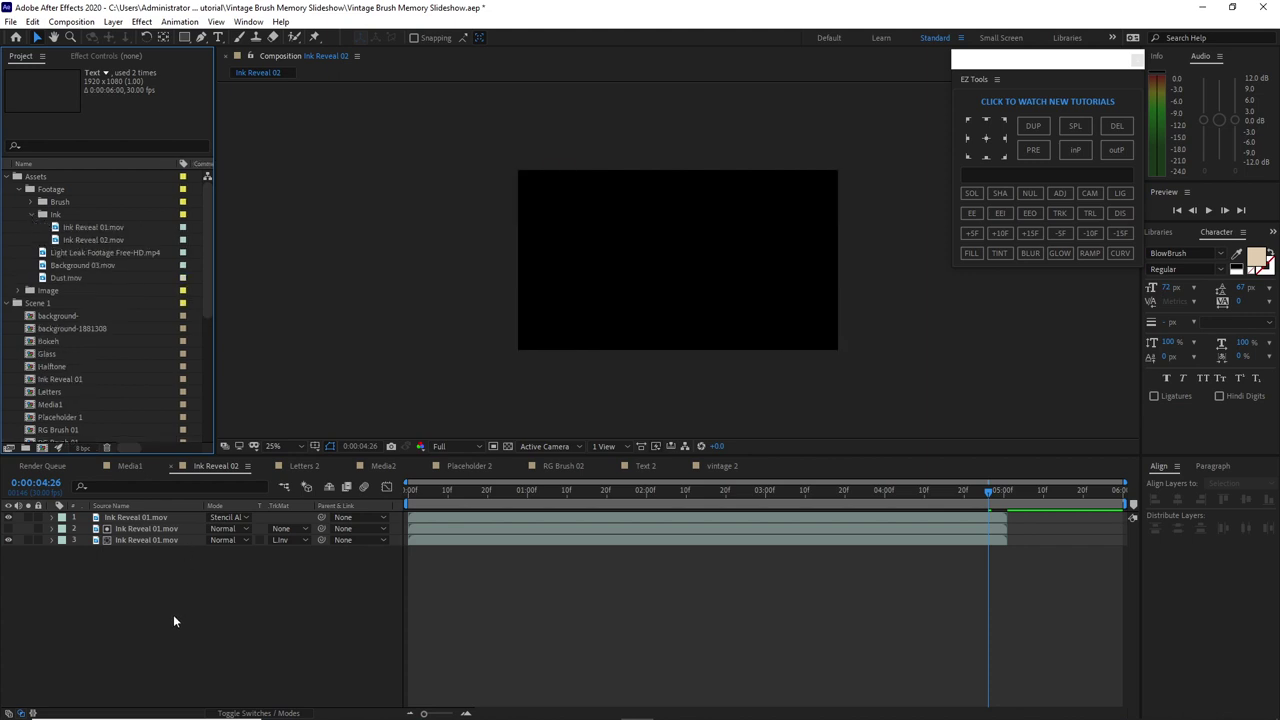
drag(170, 611, 160, 520)
key(Delete)
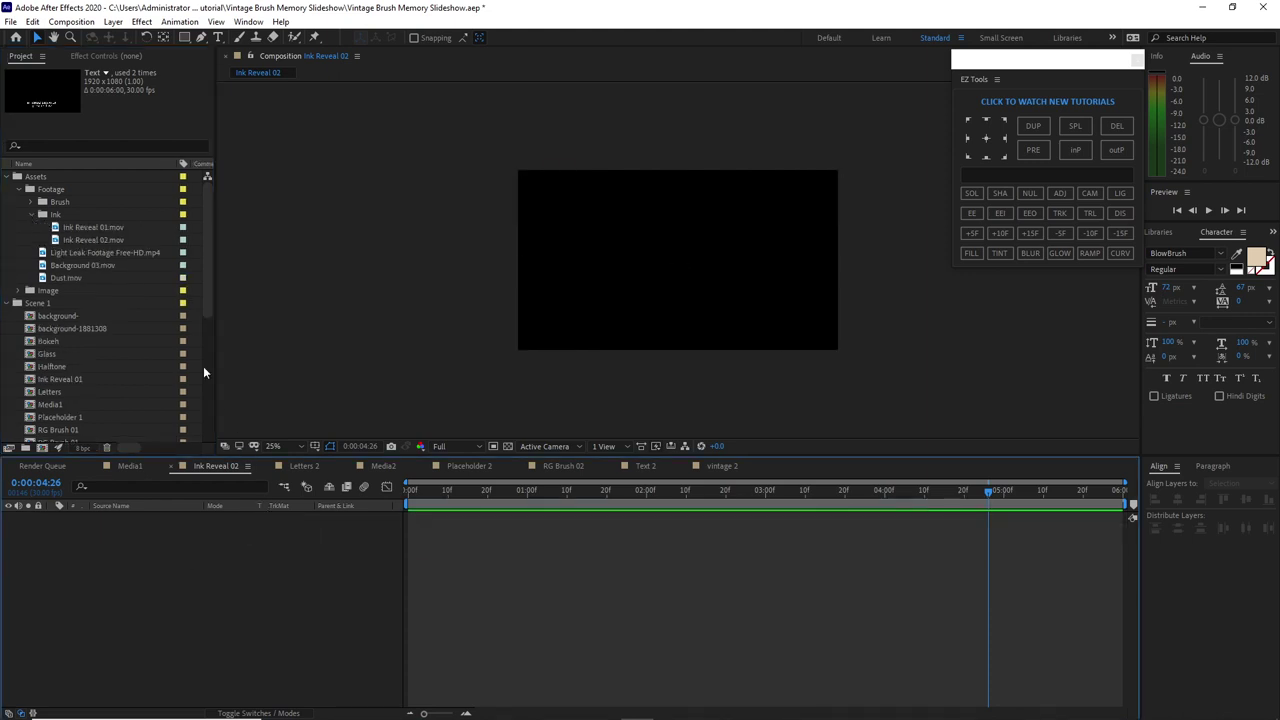
Add the Ink Reveal 02.mov footage to the composition and duplicate the layer twice
right_click(99, 239)
mouse_move(99, 239)
mouse_down()
mouse_move(90, 465)
mouse_move(133, 575)
mouse_up()
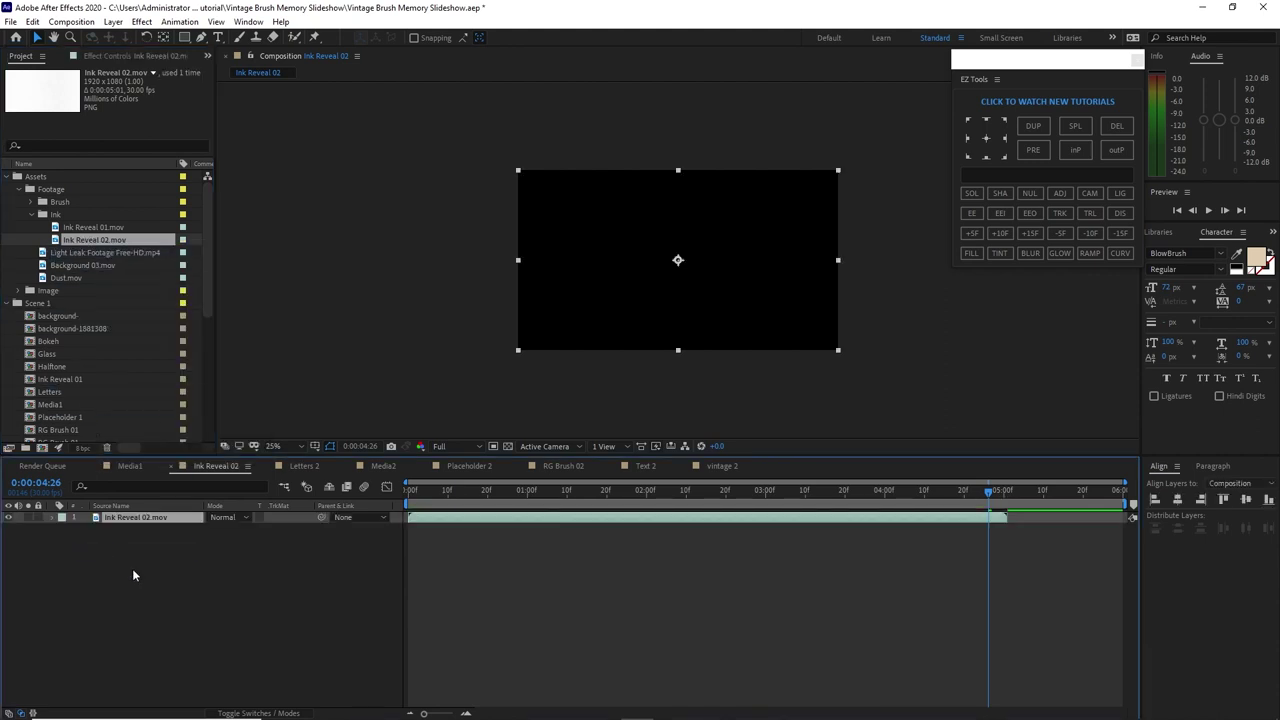
key(ctrl+d)
key(ctrl+d)
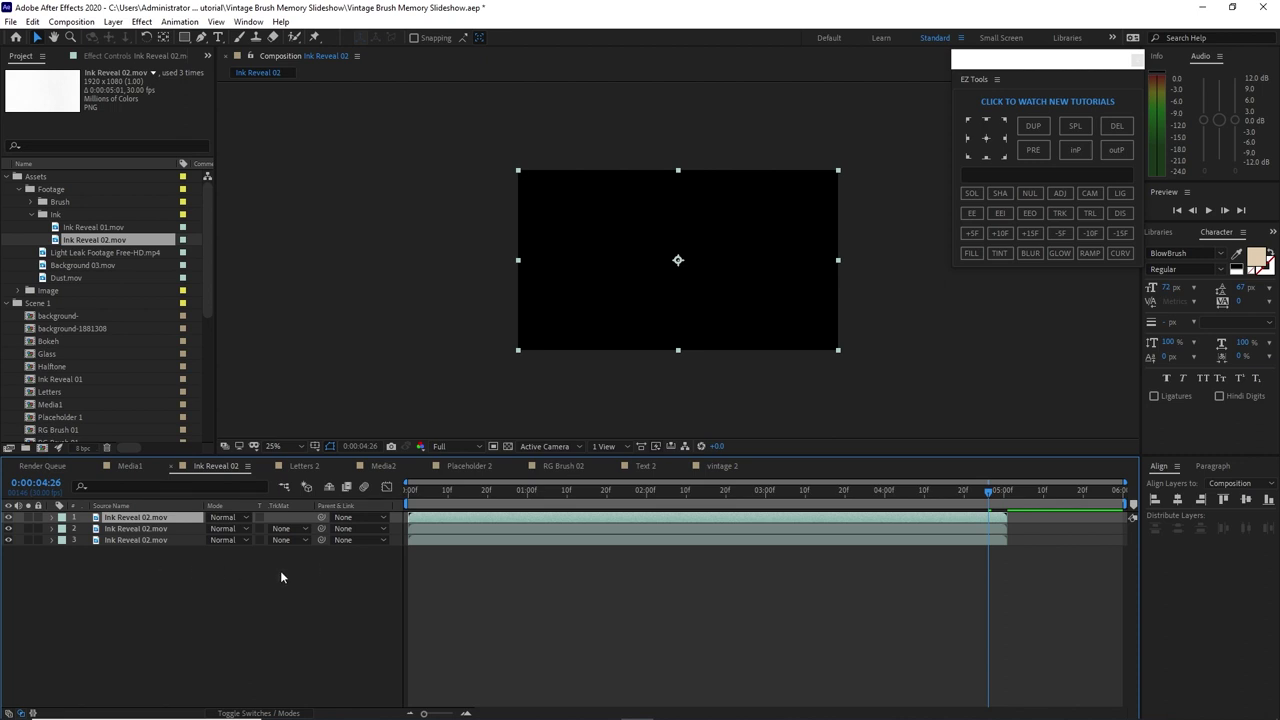
Give the bottom Ink Reveal 02.mov layer a Luma Inverted track matte and set the top layer's blending mode to Stencil Alpha
click(147, 543)
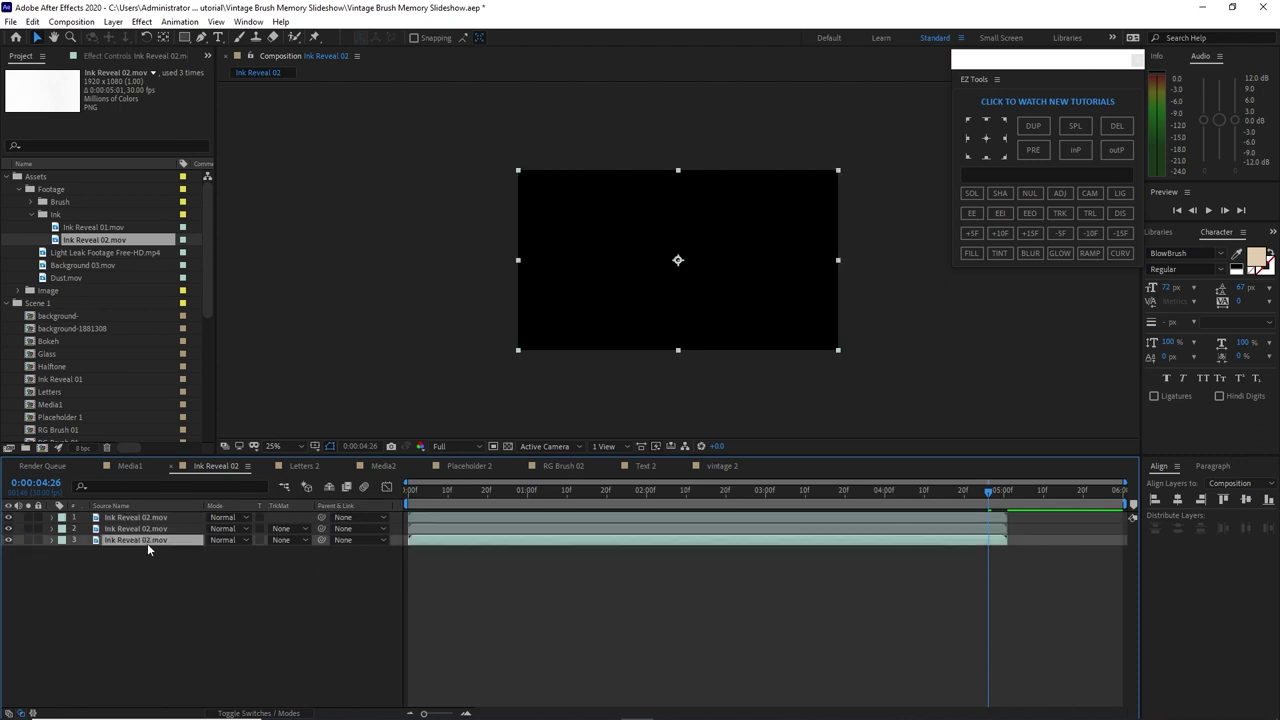
click(304, 541)
click(312, 616)
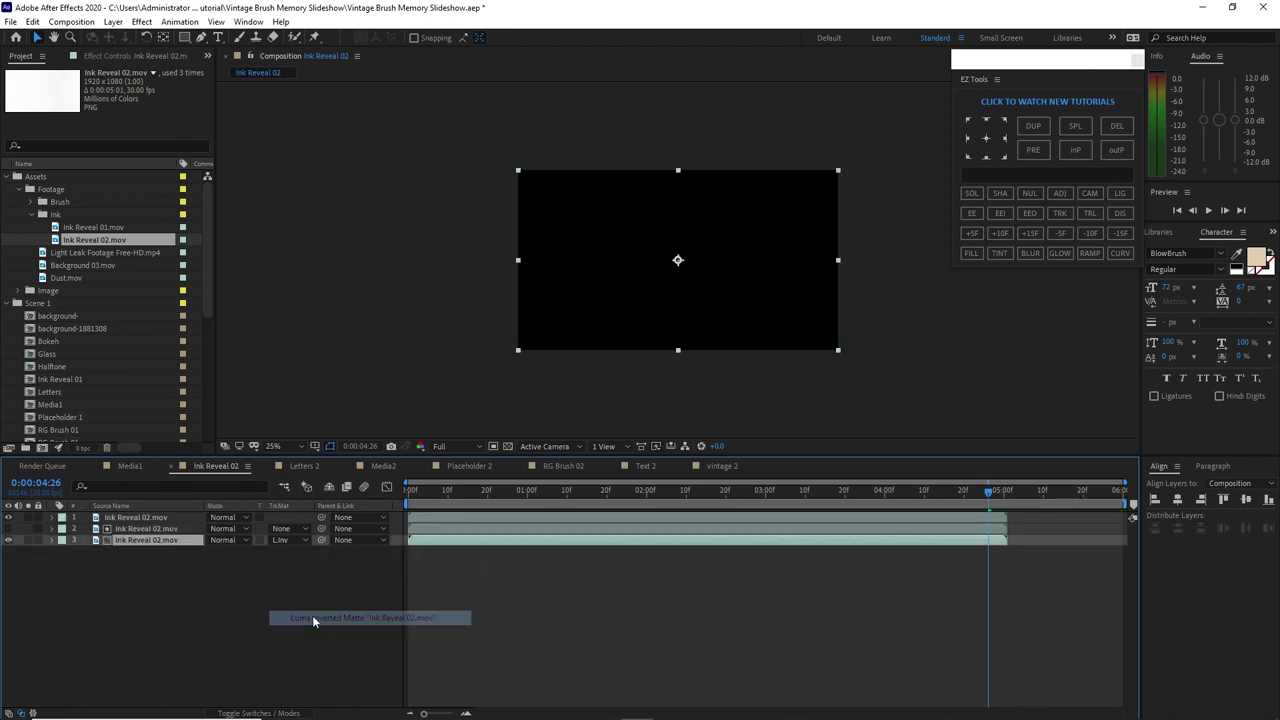
click(279, 575)
click(170, 518)
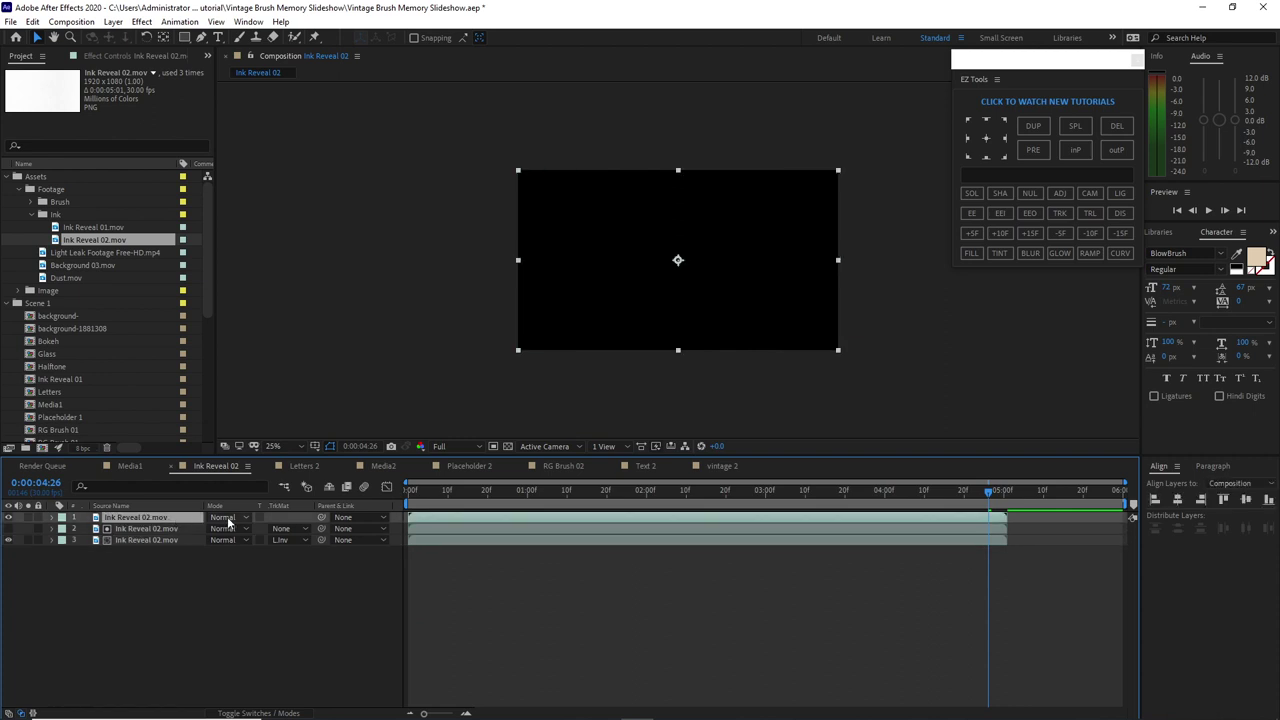
click(228, 518)
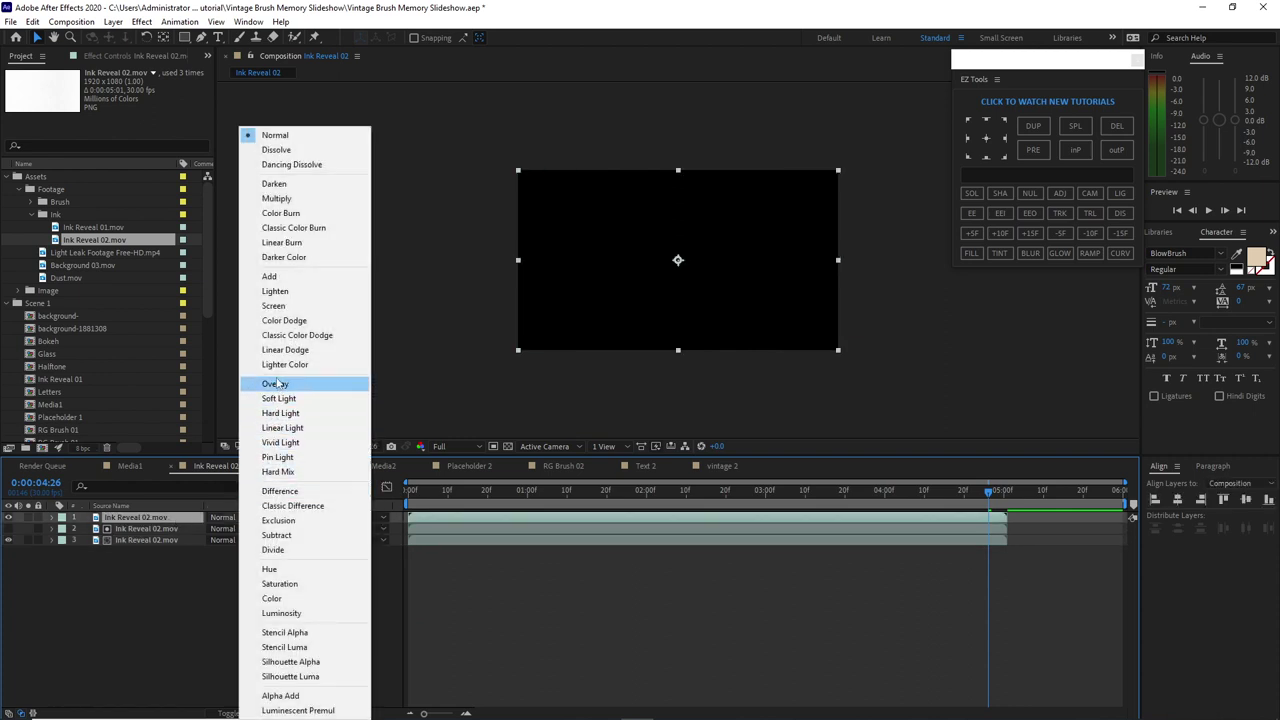
click(296, 631)
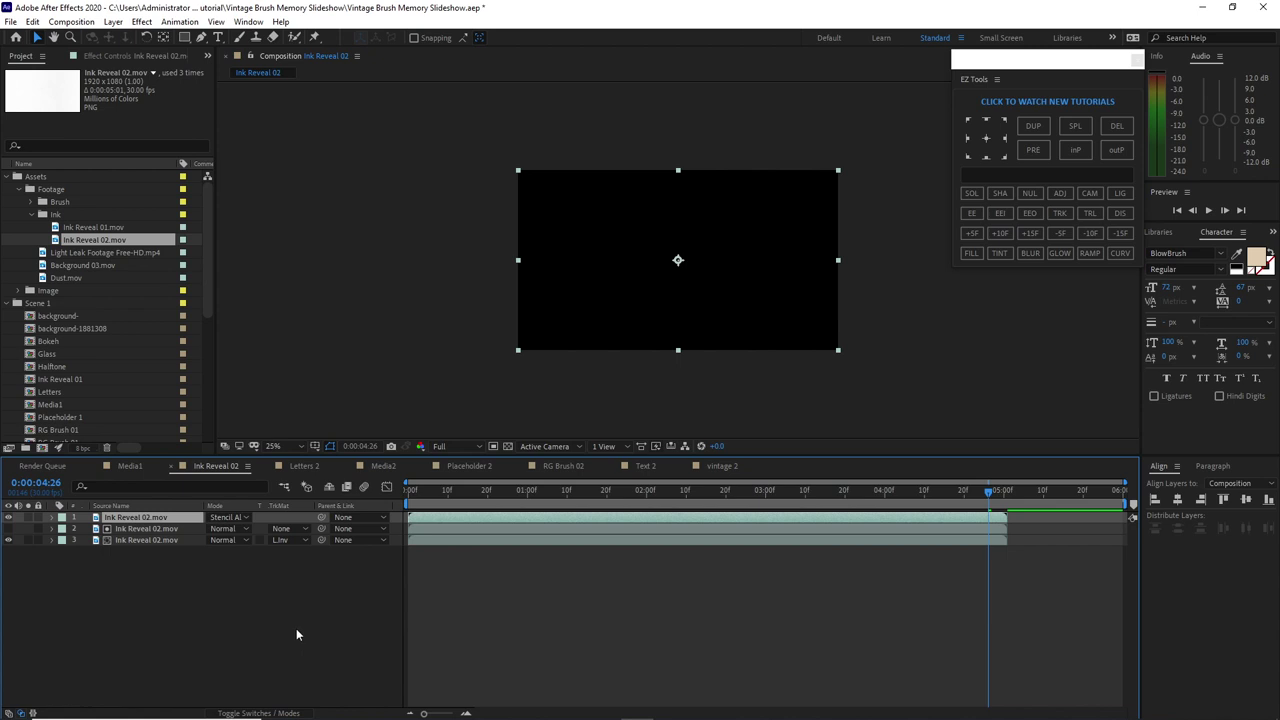
Open the Letters 2 composition and place photo 10.jpg beneath the letter elements
click(303, 466)
drag(155, 615, 156, 526)
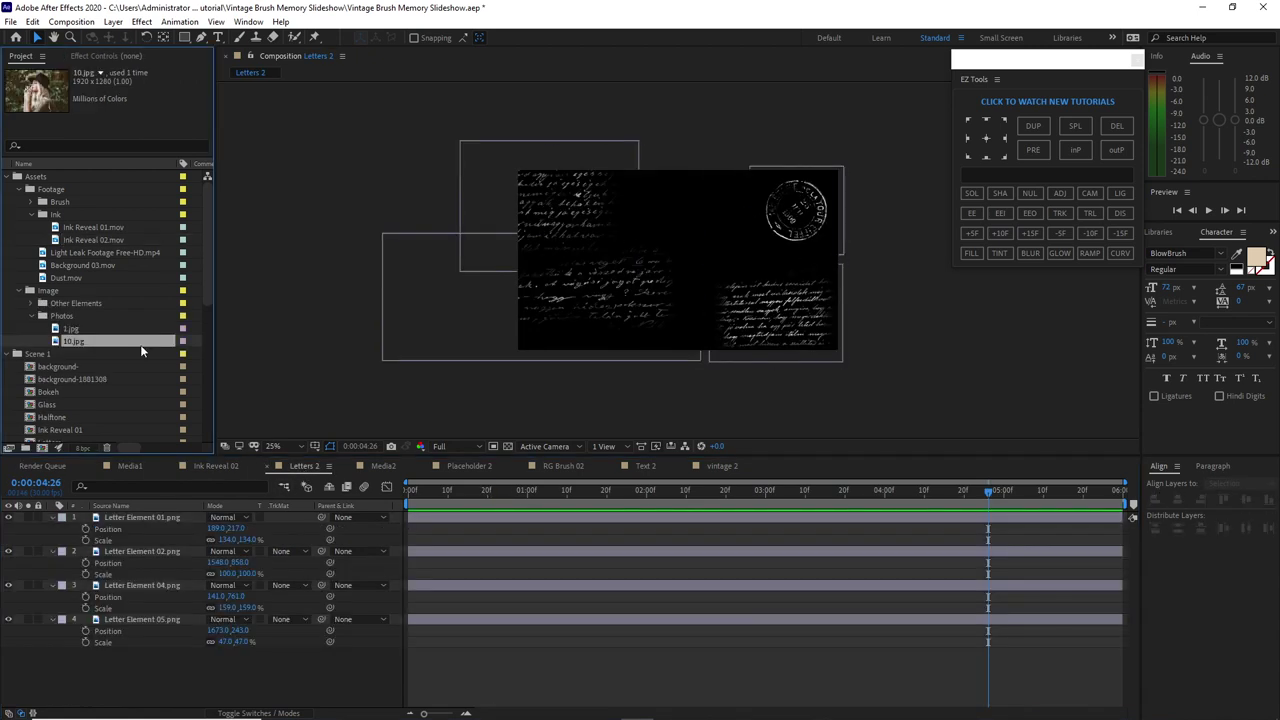
drag(139, 341, 234, 651)
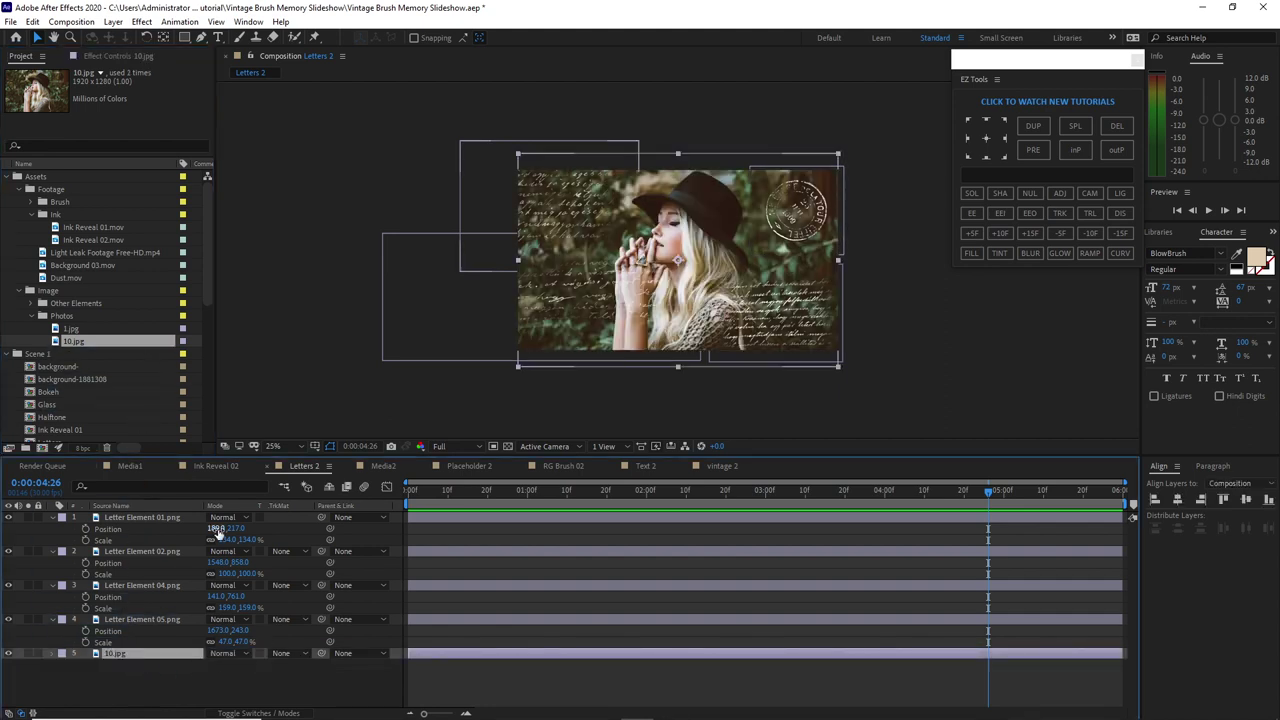
Shift the letter elements horizontally: Element 01 to X 1502, Element 02 to 357, Element 04 to 48 and Element 05 to 305
drag(216, 530, 290, 530)
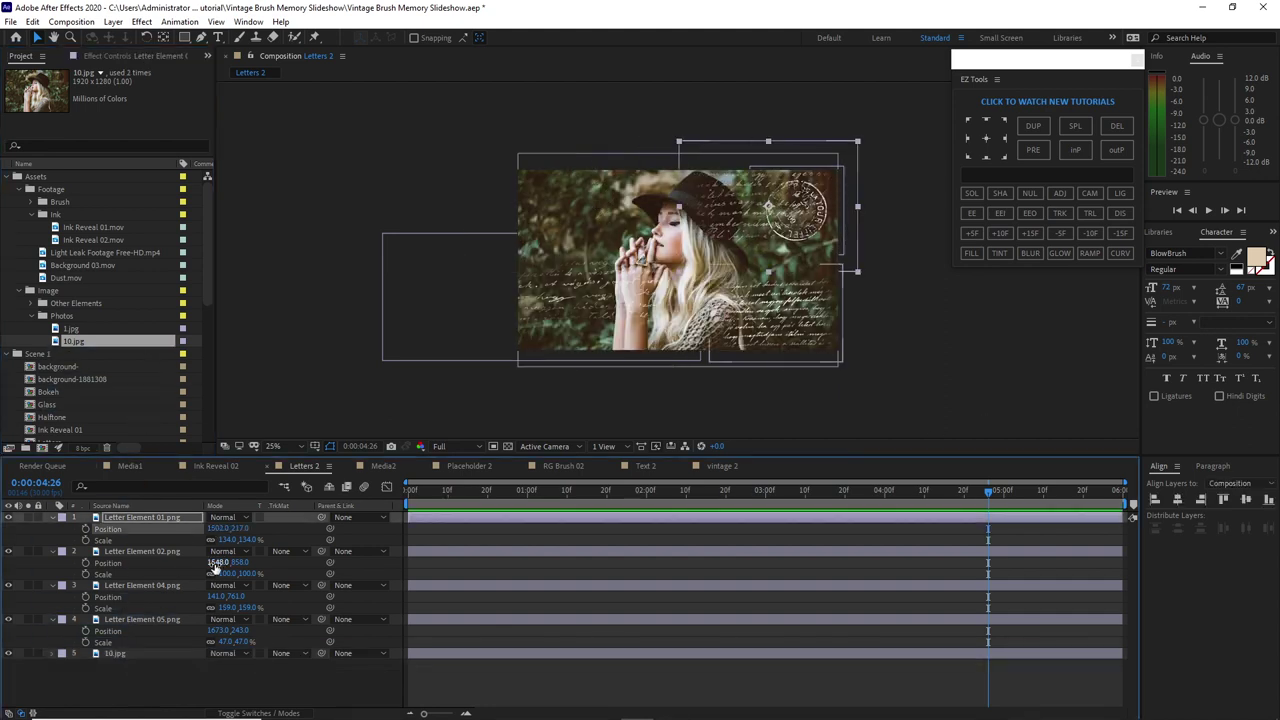
drag(216, 567, 144, 567)
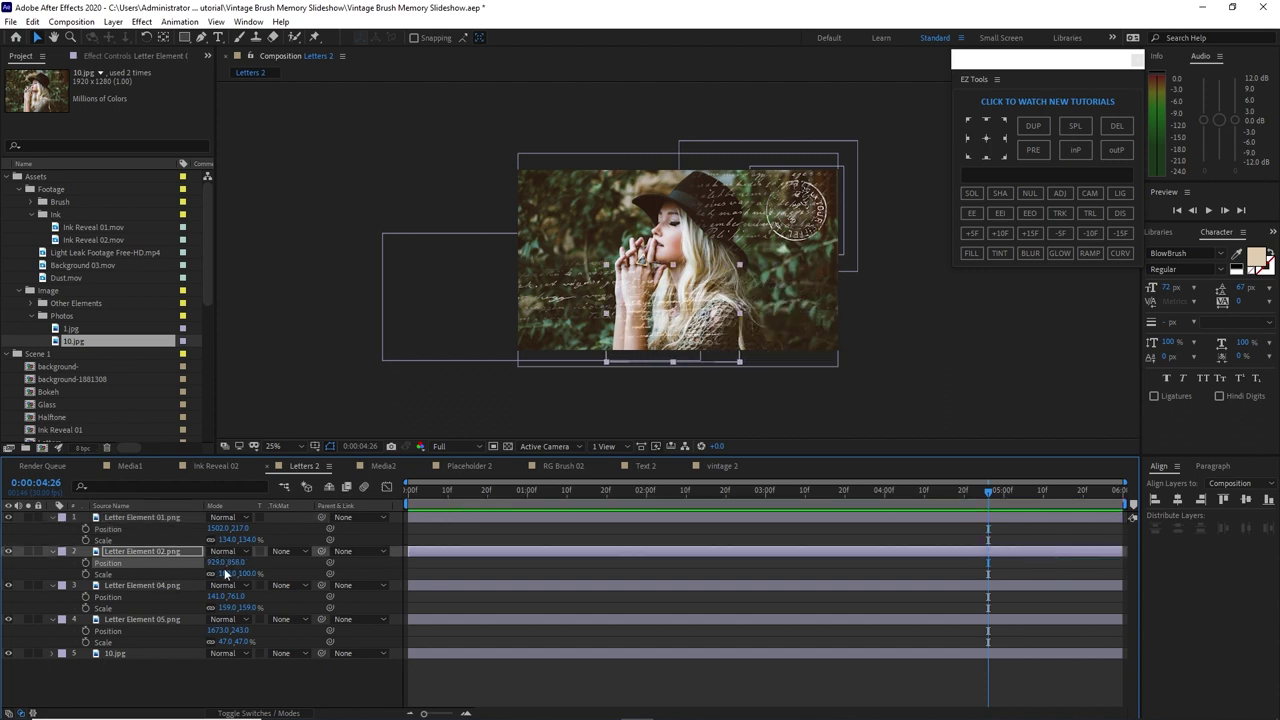
drag(224, 567, 158, 567)
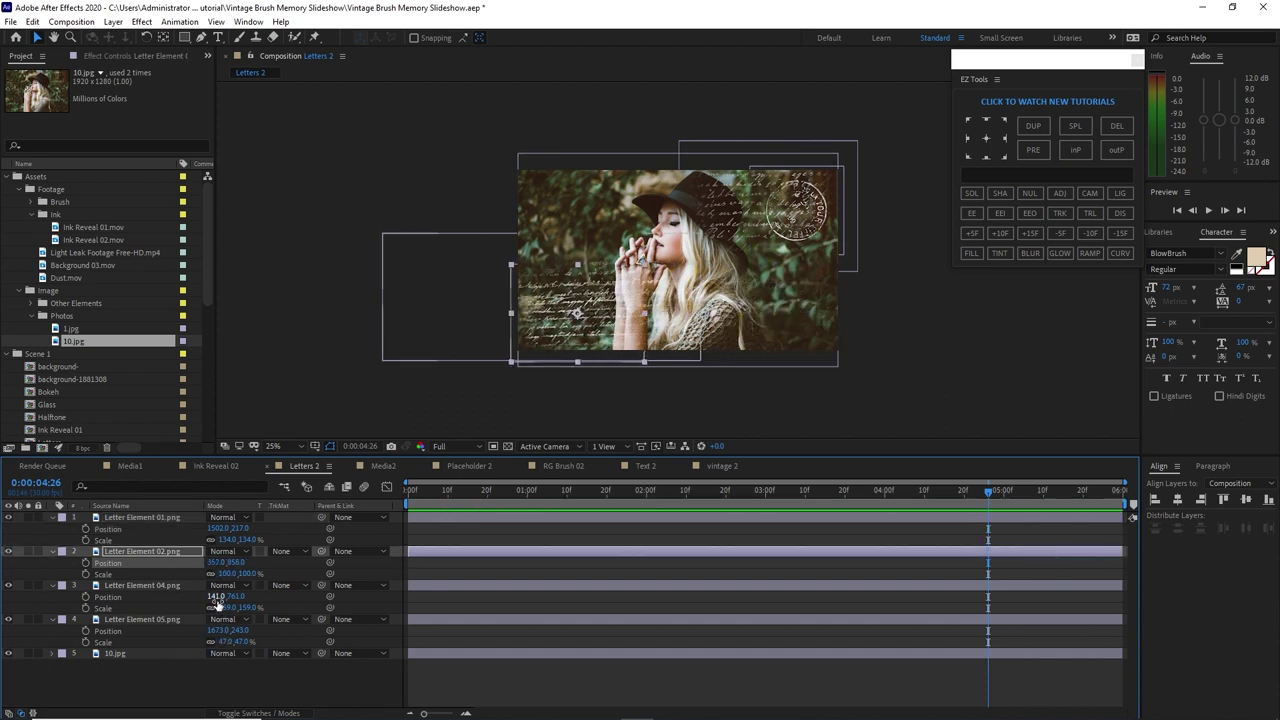
drag(215, 600, 25, 622)
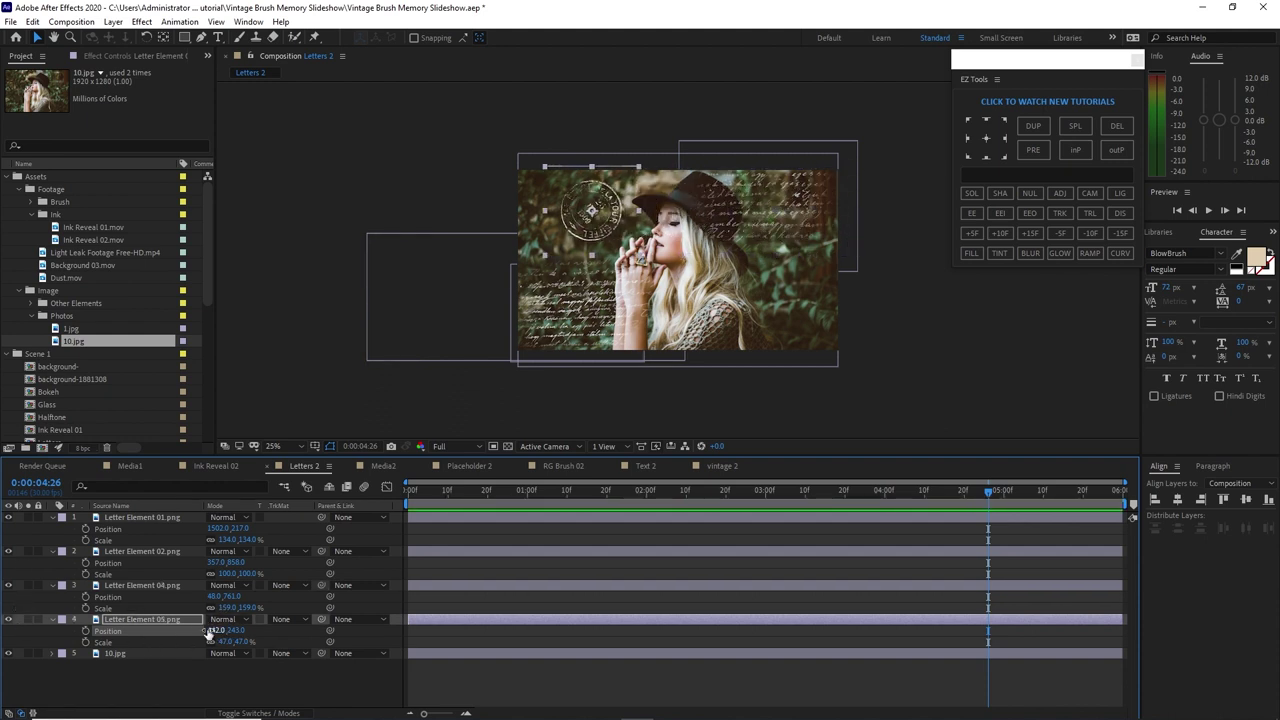
Set Letter Element 01's Y position to 274 and Letter Element 02's X position to 1515
click(171, 585)
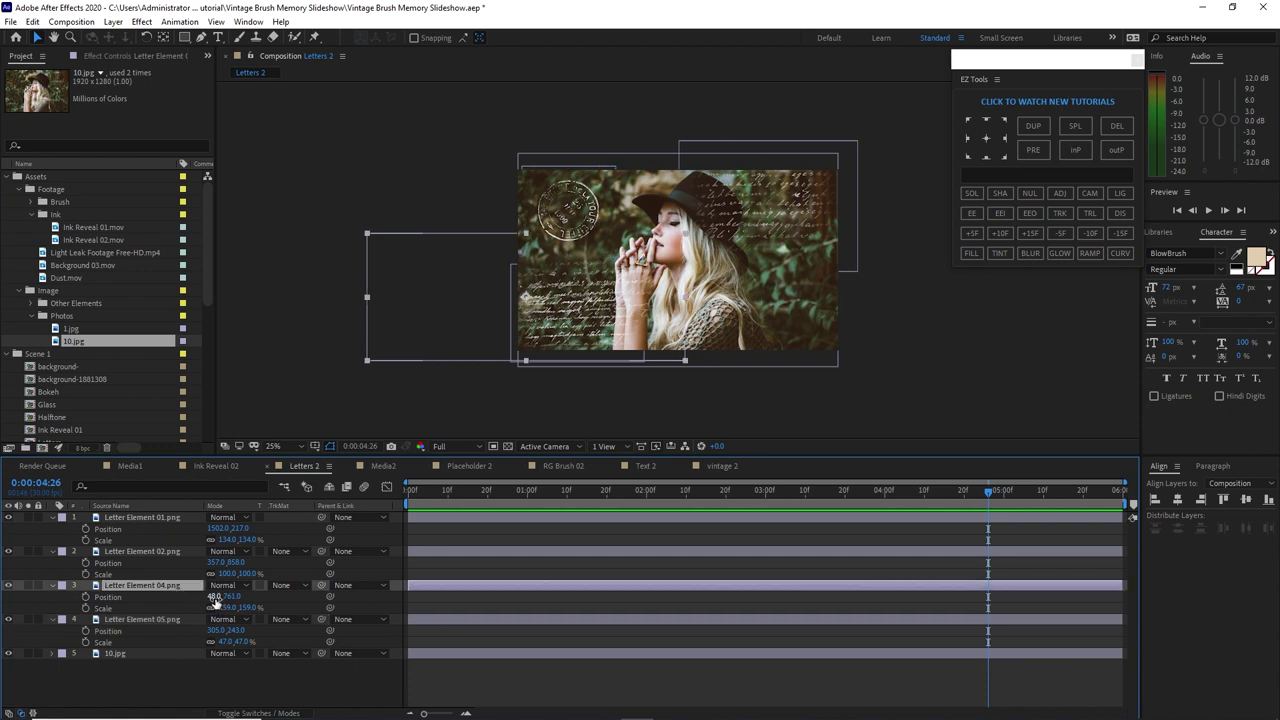
click(168, 620)
click(187, 585)
click(141, 517)
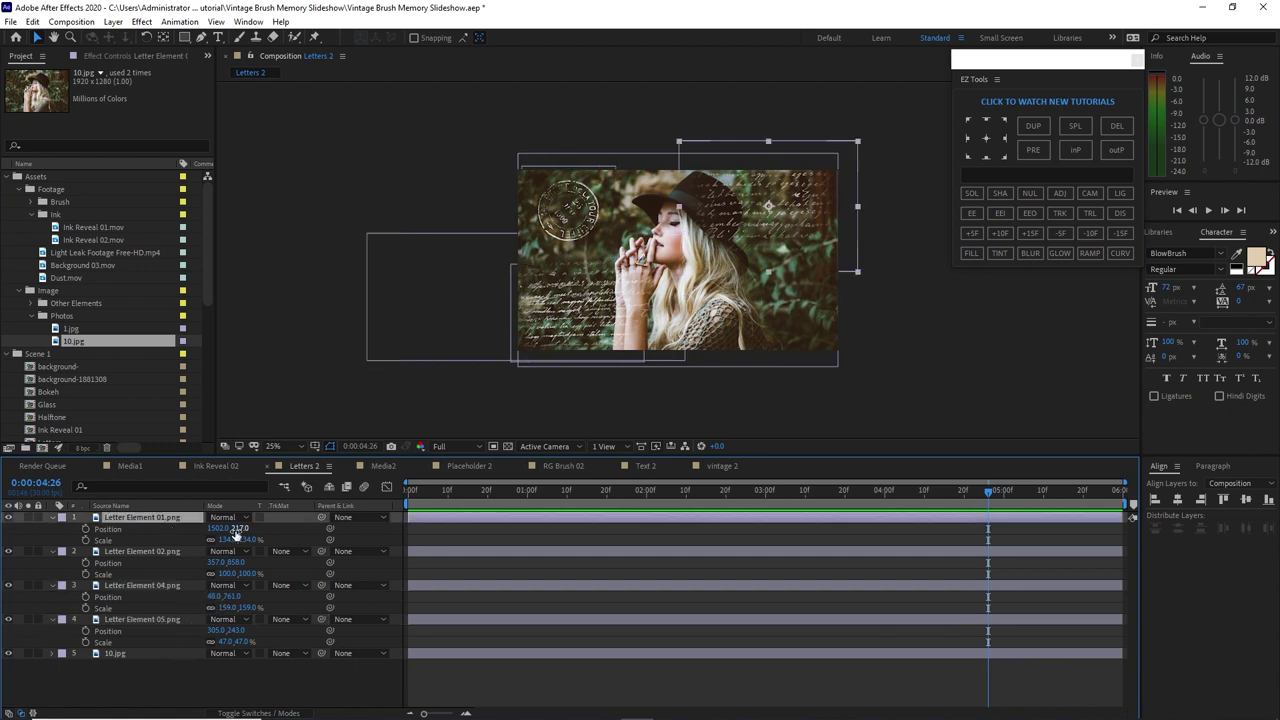
click(108, 562)
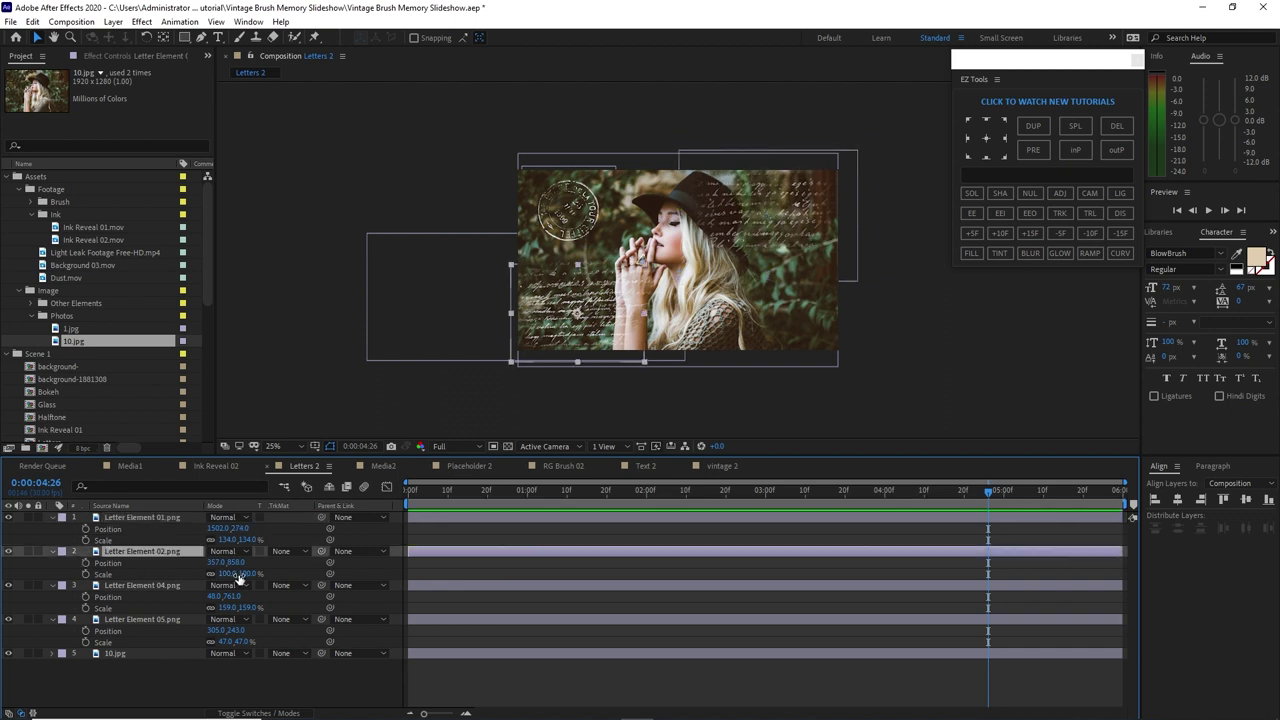
drag(216, 562, 955, 540)
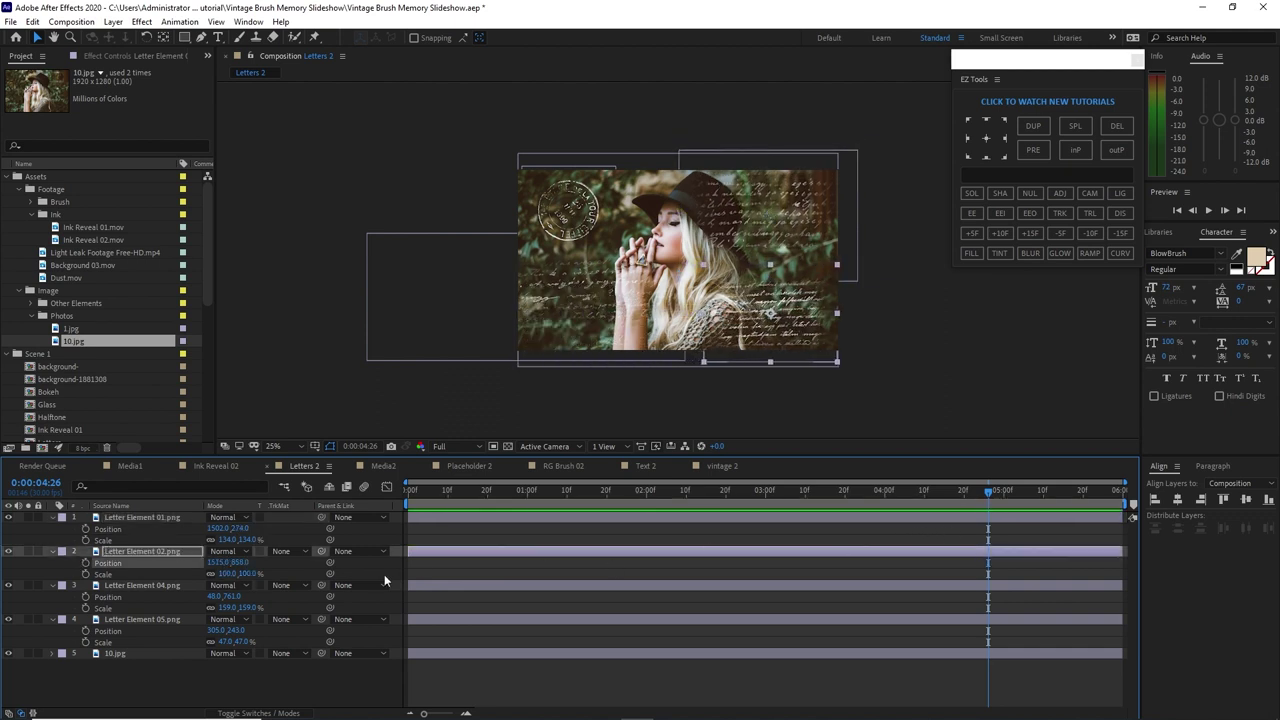
Move Letter Element 04 to -184, 766 and adjust Letter Element 05 to 61% scale at position 305, 299
click(162, 586)
drag(229, 597, 186, 597)
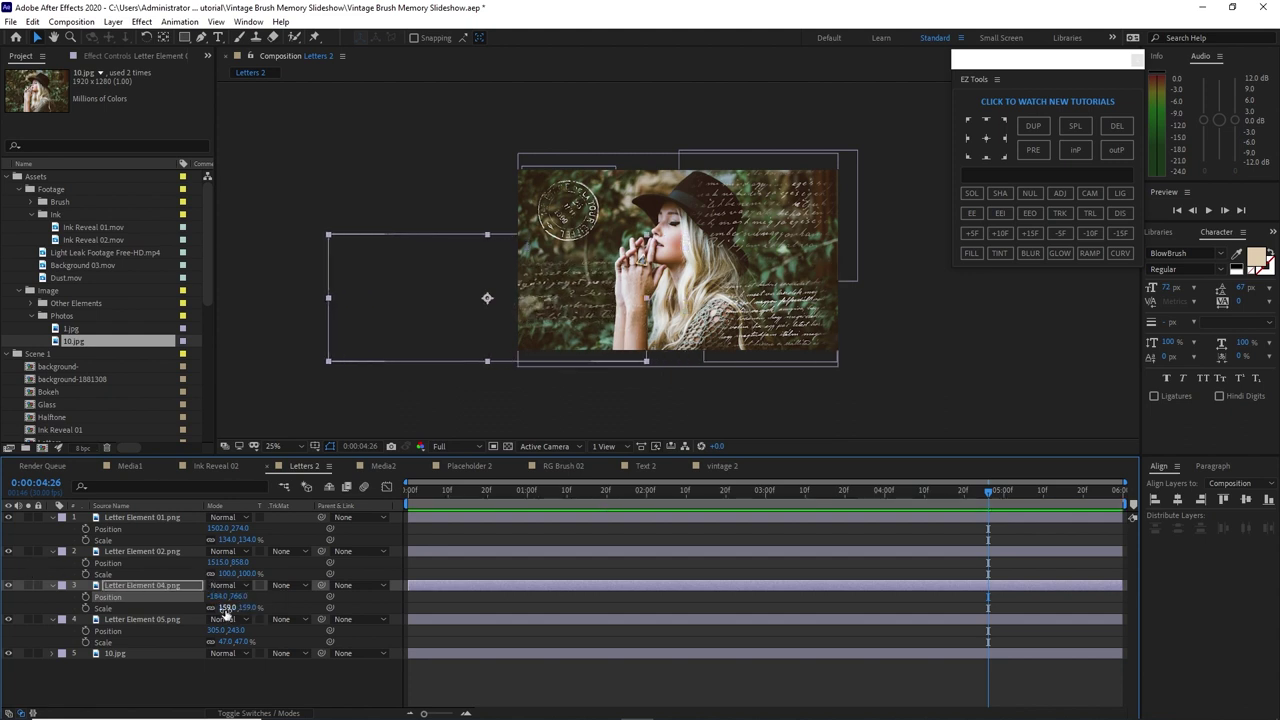
click(173, 620)
drag(229, 648, 270, 652)
click(238, 641)
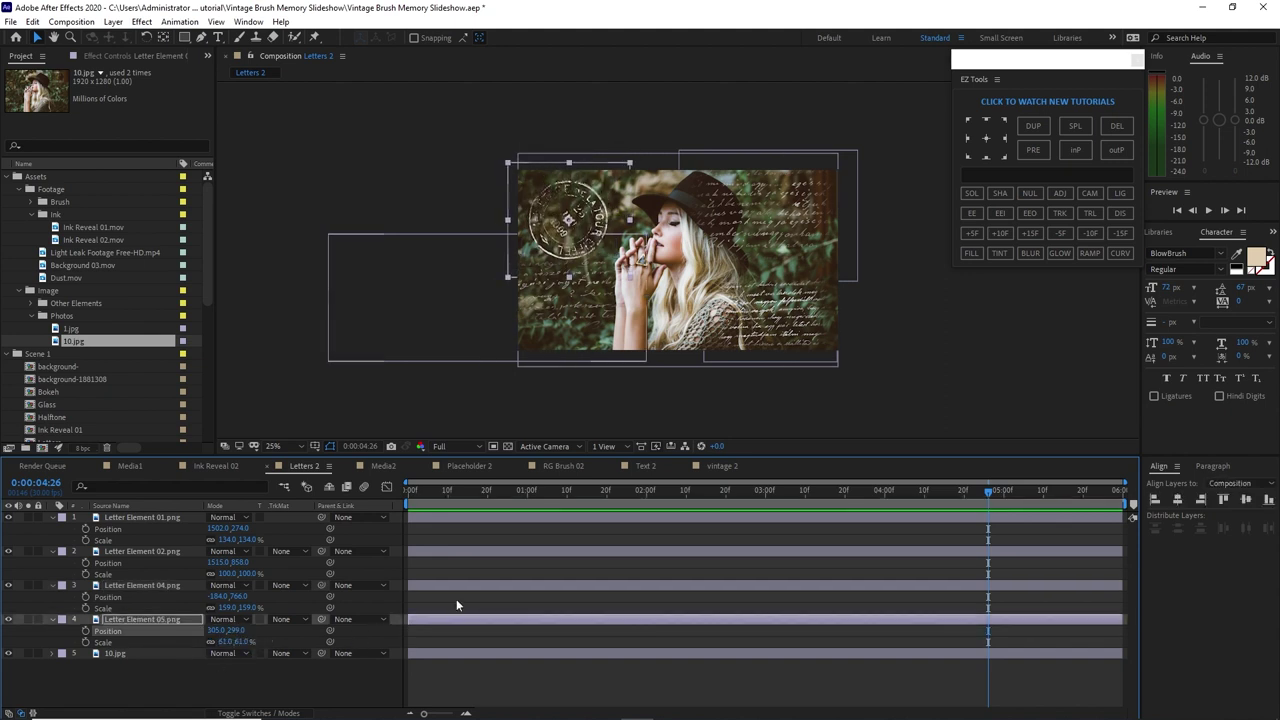
Delete the 10.jpg photo layer from the Letters 2 composition
click(22, 290)
click(30, 214)
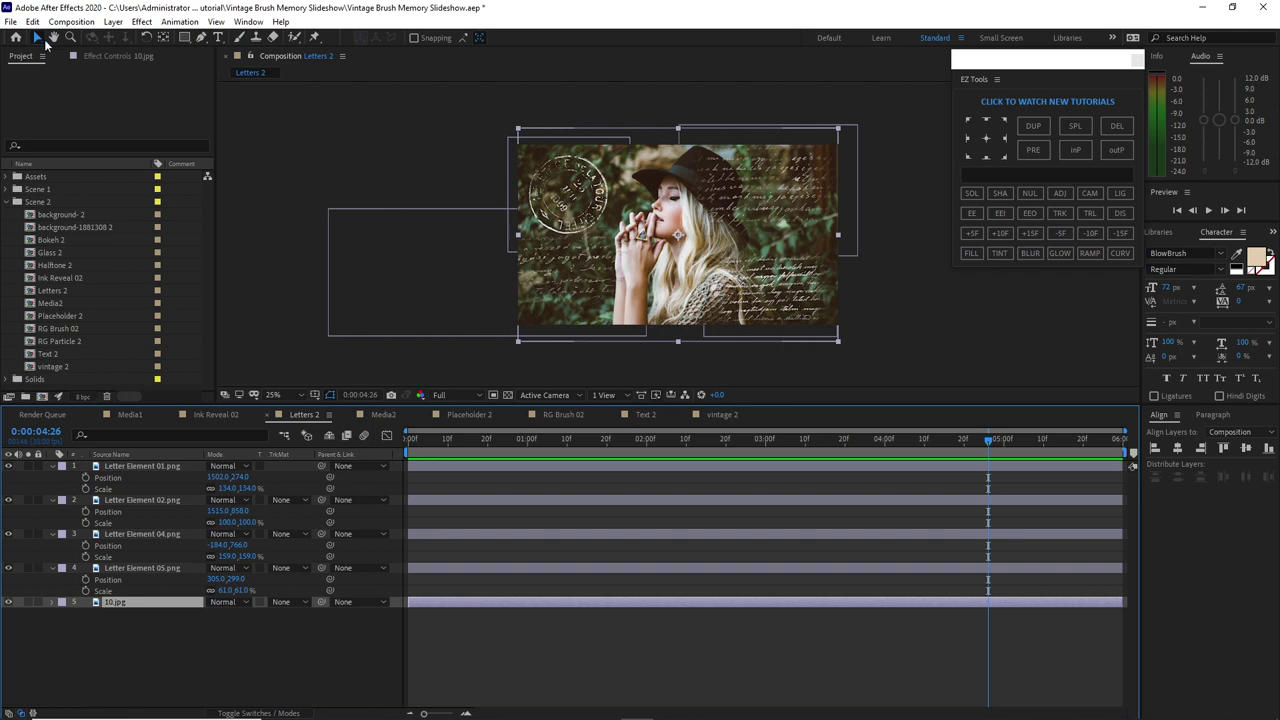
click(32, 21)
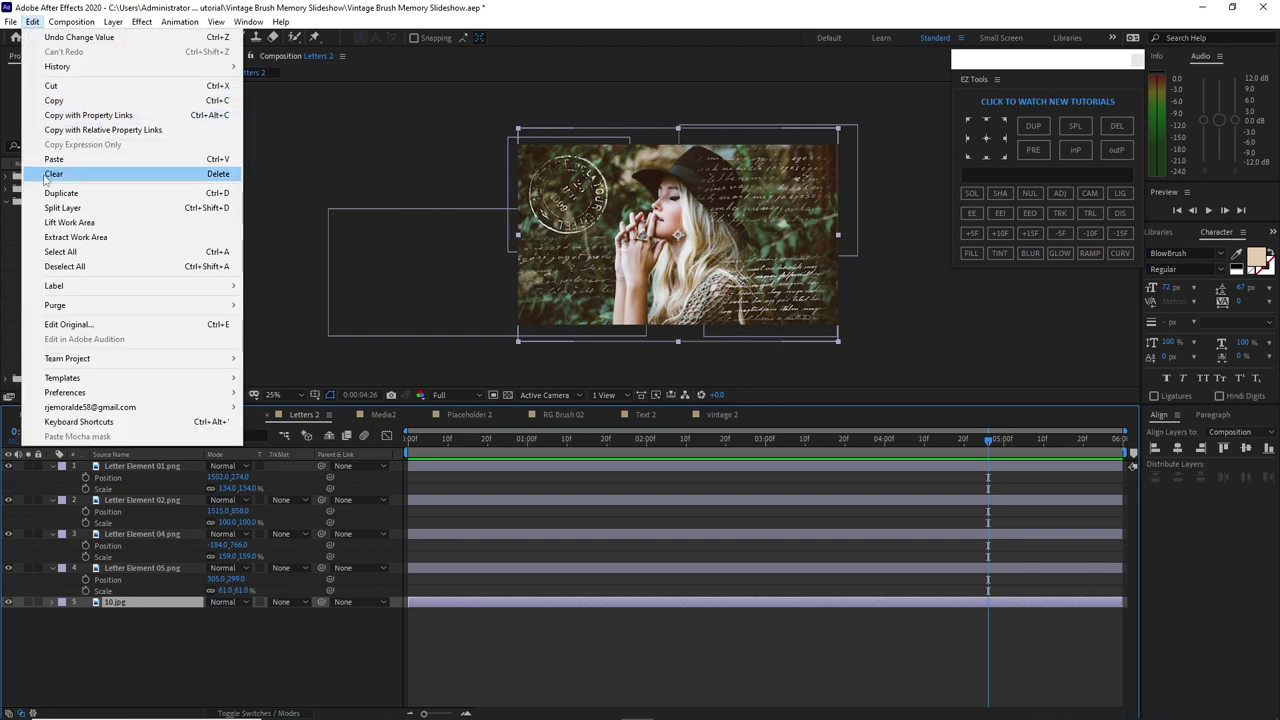
click(50, 174)
In the Media2 composition, replace the two bottom layers, vintage and Placeholder 1, with vintage 2 and Placeholder 2
click(381, 414)
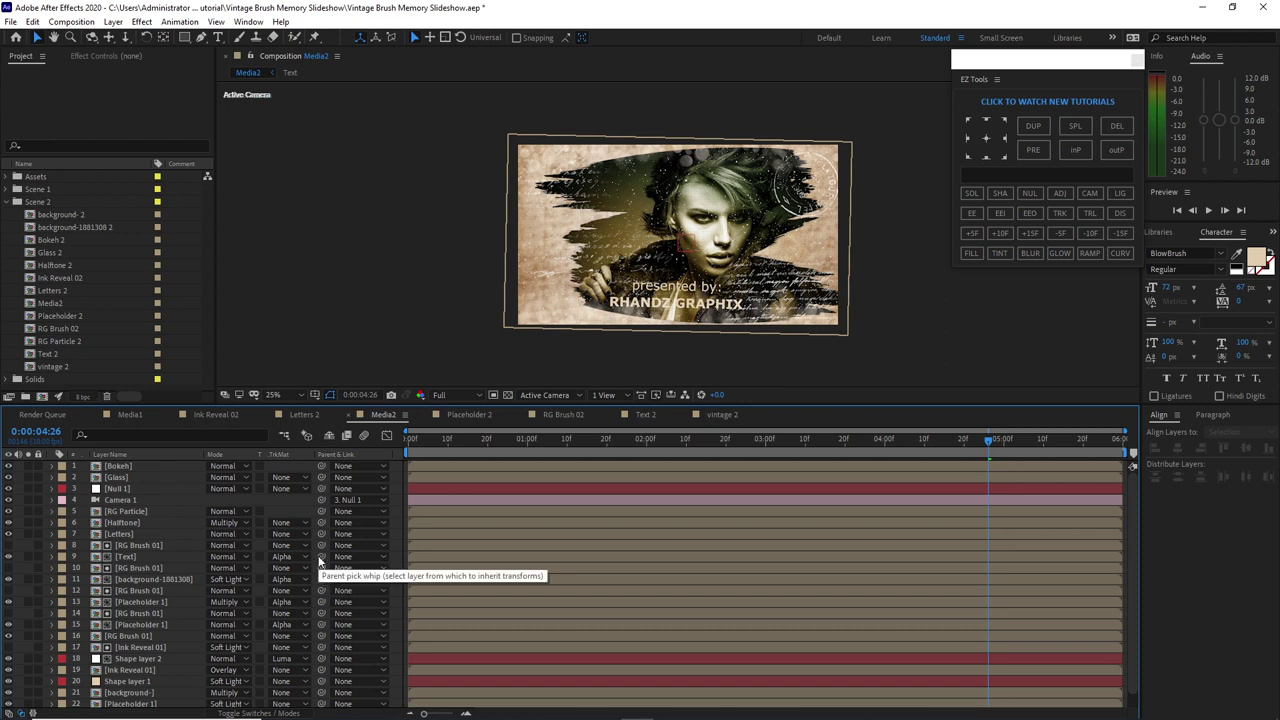
scroll(162, 692, down, 1)
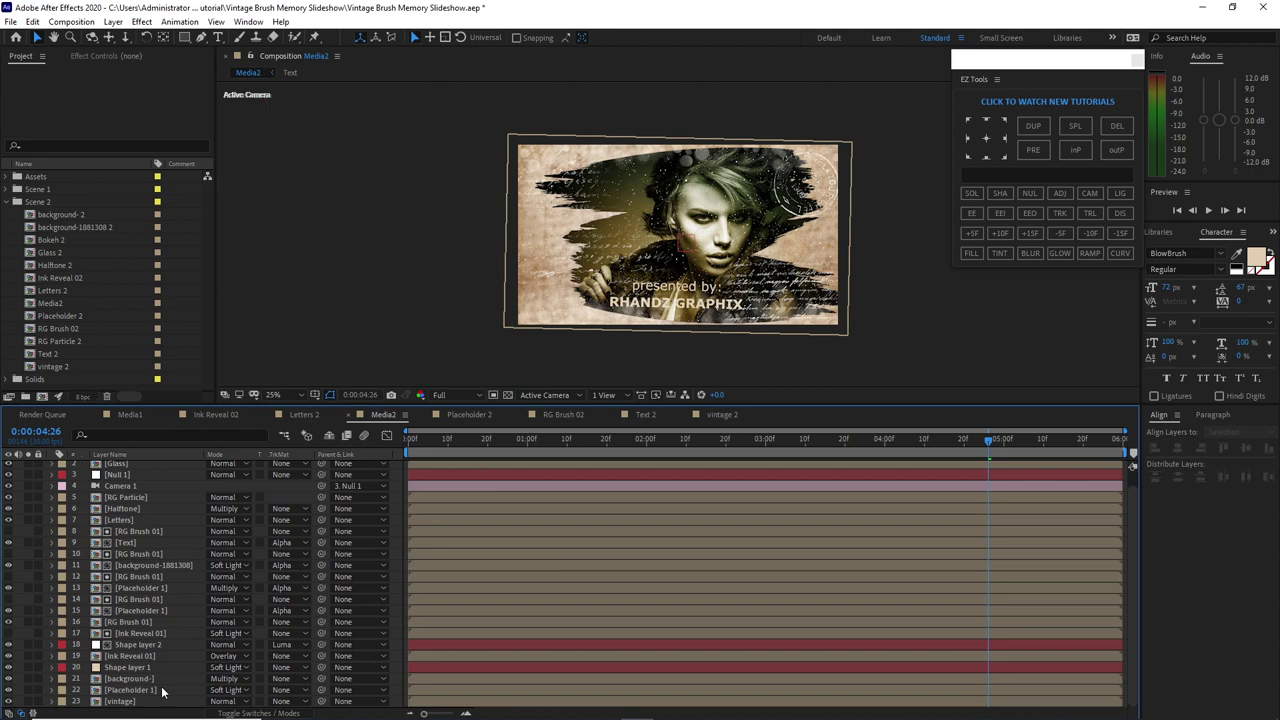
click(159, 703)
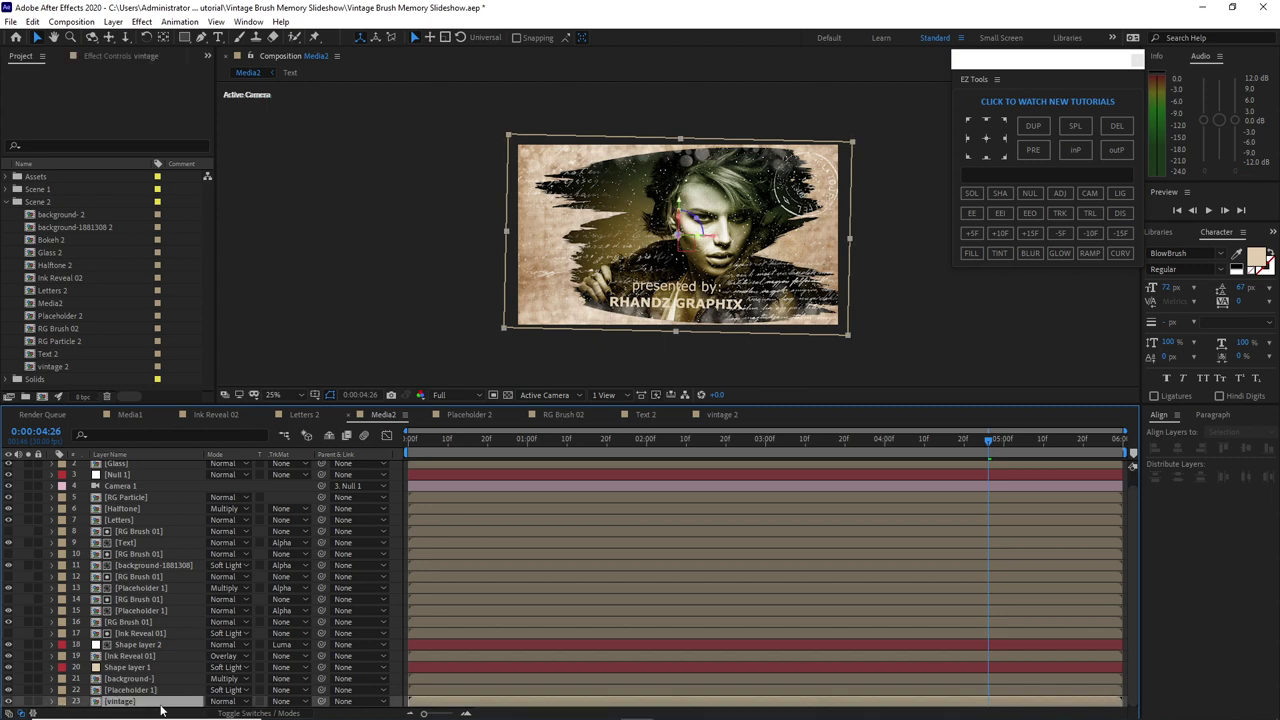
click(97, 367)
alt+drag(140, 705, 140, 703)
key(ctrl+Up)
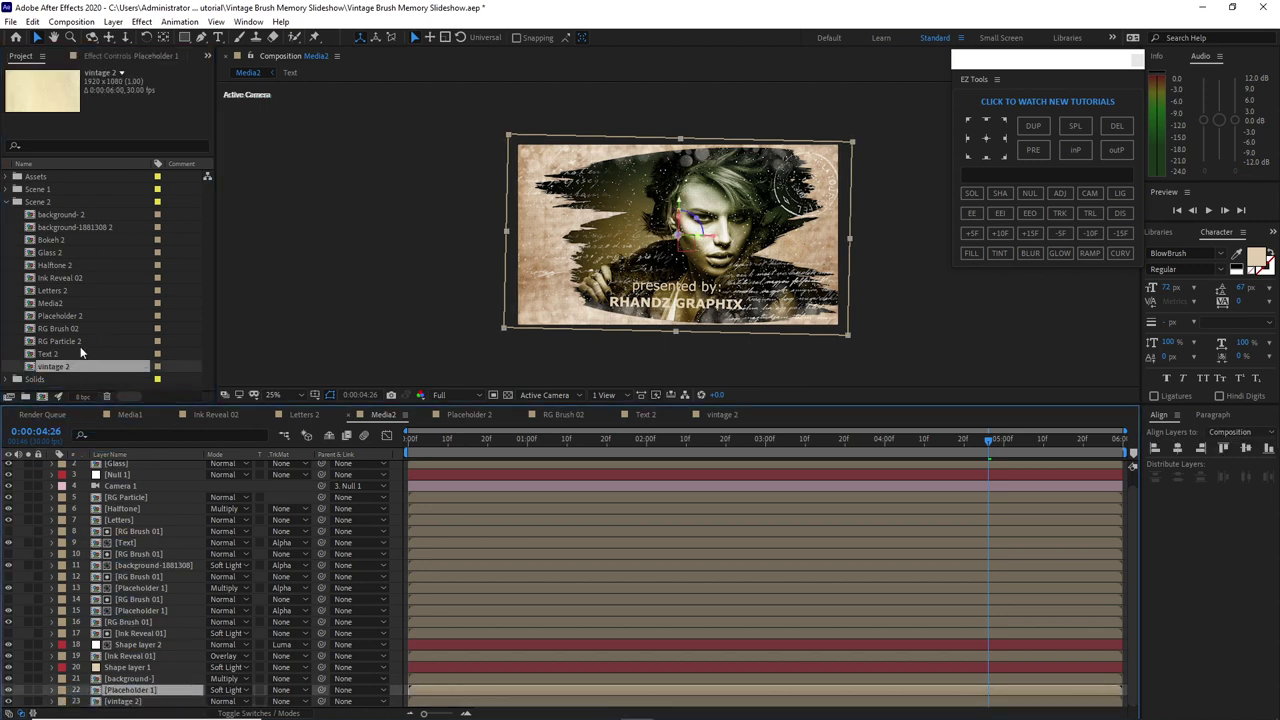
drag(72, 318, 140, 700)
drag(140, 700, 140, 690)
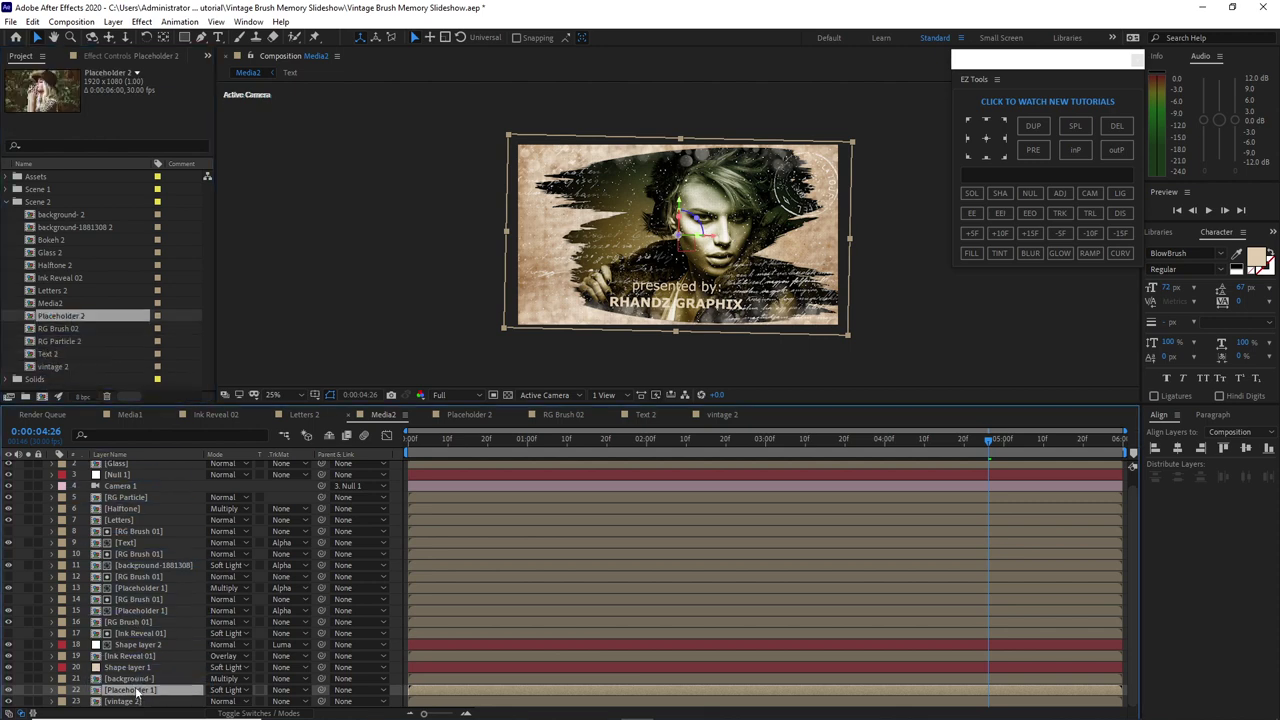
Replace Media2's background- layer with background- 2 and both Ink Reveal 01 layers with Ink Reveal 02
click(130, 678)
drag(60, 214, 128, 662)
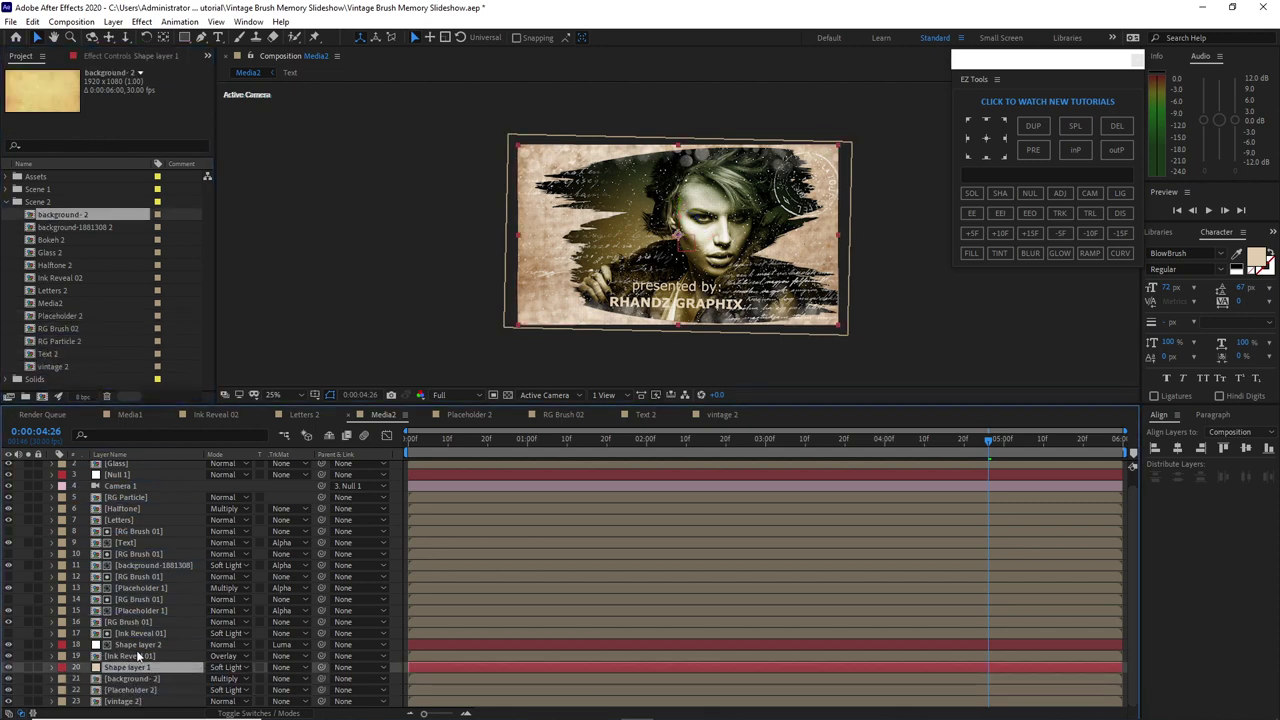
click(130, 656)
drag(65, 272, 130, 656)
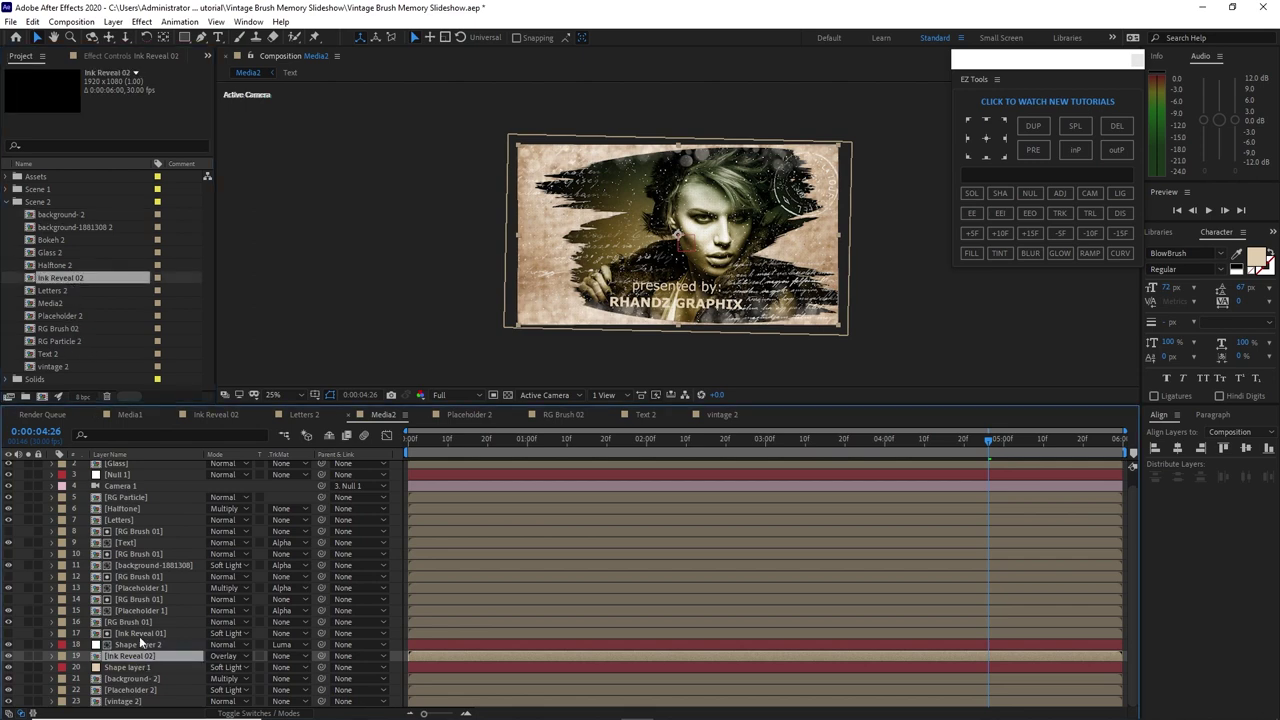
click(140, 633)
drag(100, 279, 140, 633)
Replace the two matted Placeholder 1 layers (13 and 15) with Placeholder 2 and their RG Brush 01 mattes with RG Brush 02
click(148, 610)
drag(110, 316, 146, 608)
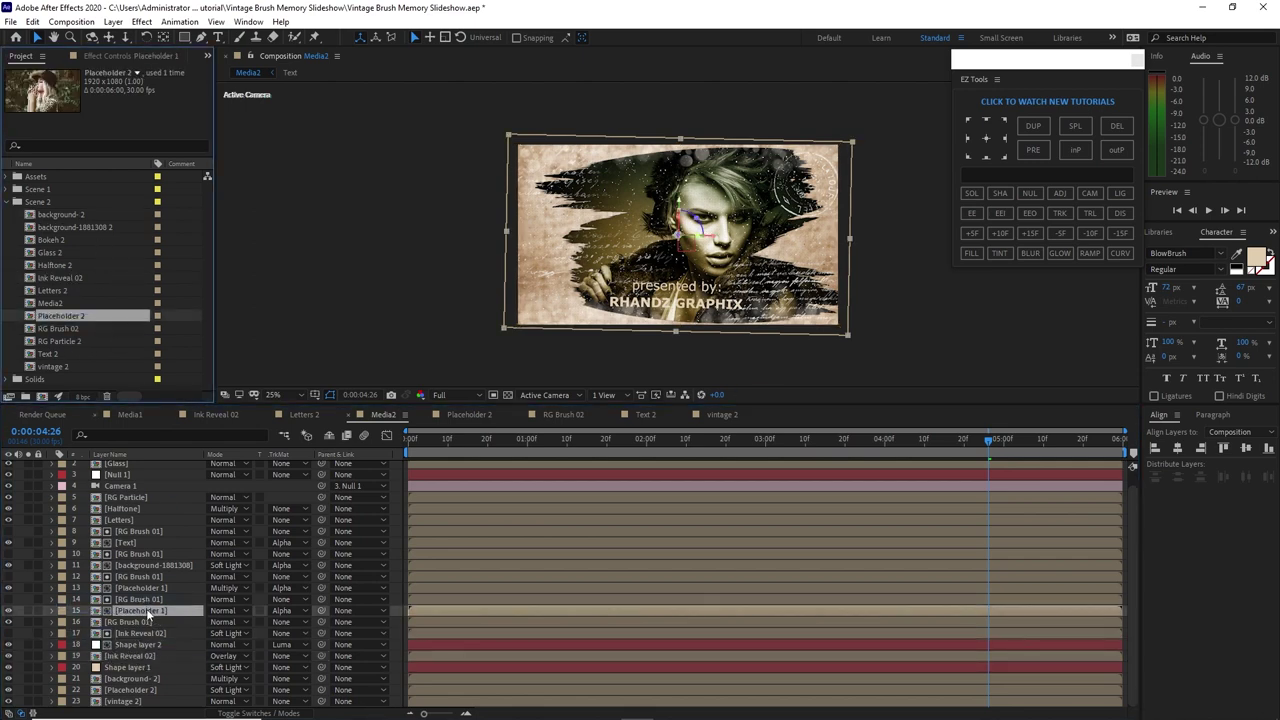
drag(100, 328, 135, 600)
mouse_move(88, 316)
mouse_down()
mouse_move(114, 565)
mouse_move(140, 588)
mouse_up()
click(140, 577)
mouse_move(104, 327)
mouse_down()
mouse_move(149, 591)
mouse_move(140, 577)
mouse_up()
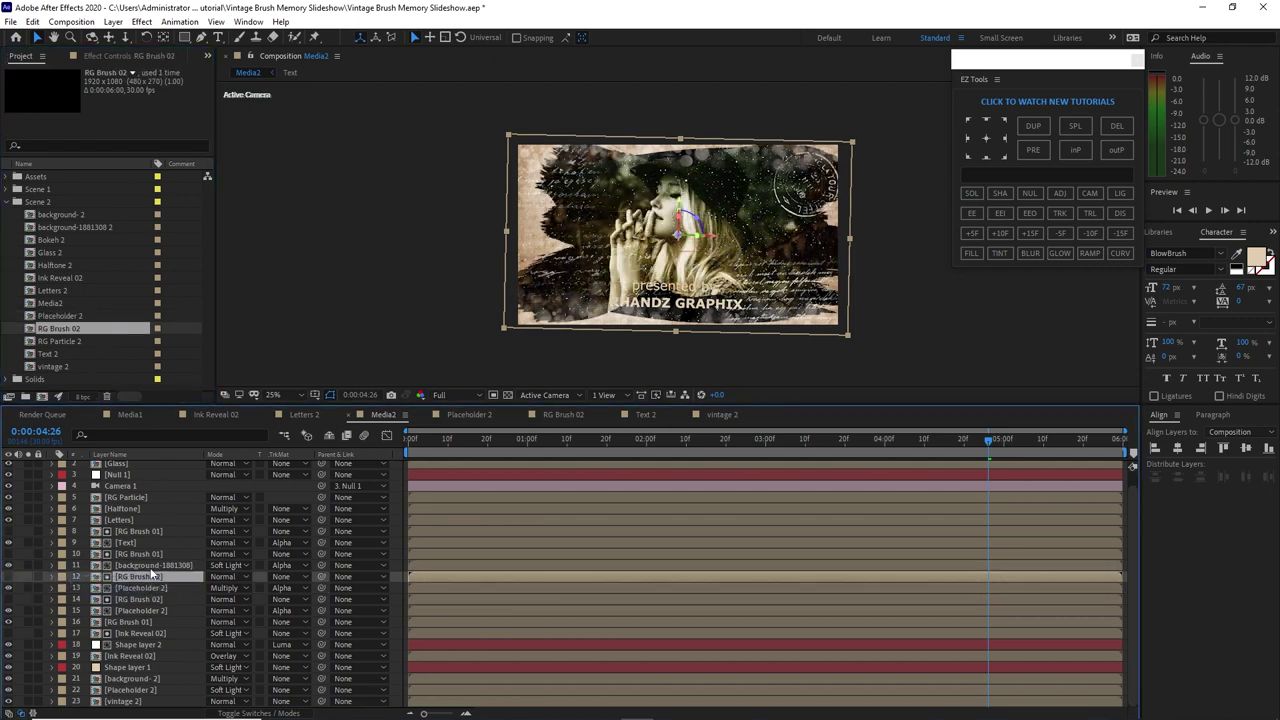
Replace the background-1881308 layer with background-1881308 2 and the RG Brush 01 mattes in layers 8 and 10 with RG Brush 02
drag(85, 227, 132, 567)
click(135, 554)
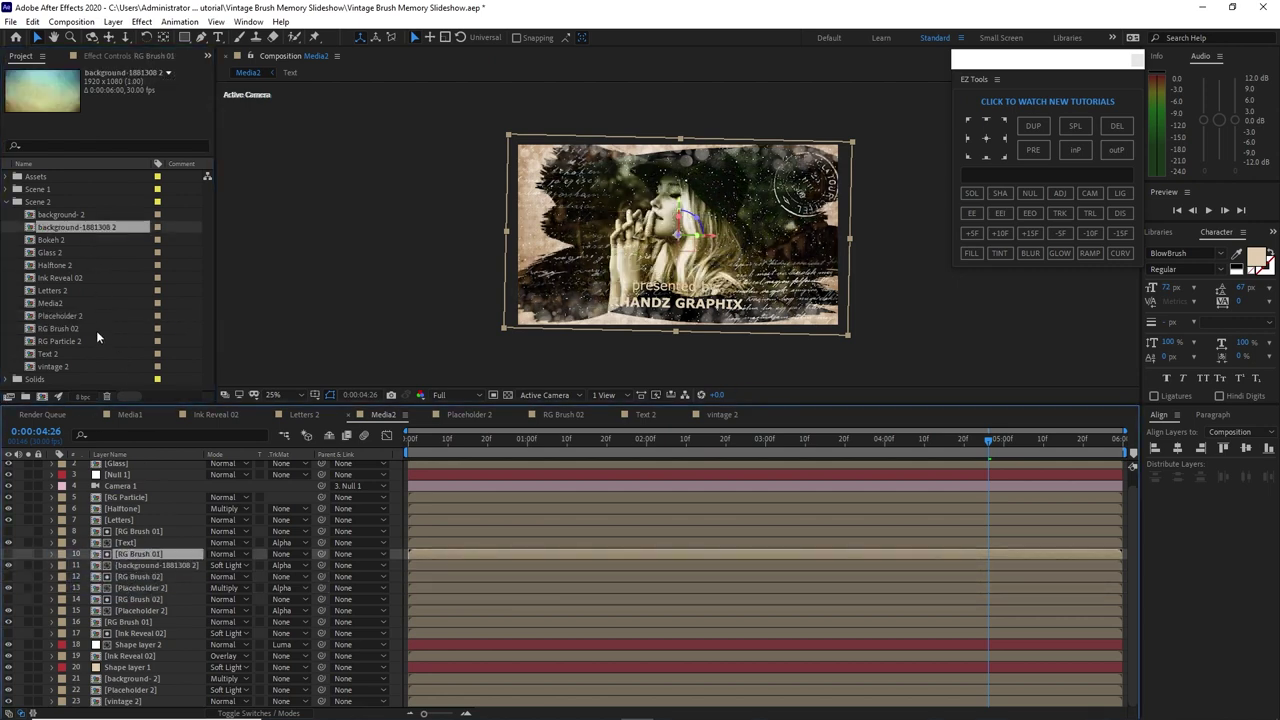
mouse_move(96, 330)
mouse_down()
mouse_move(137, 554)
mouse_move(134, 531)
mouse_up()
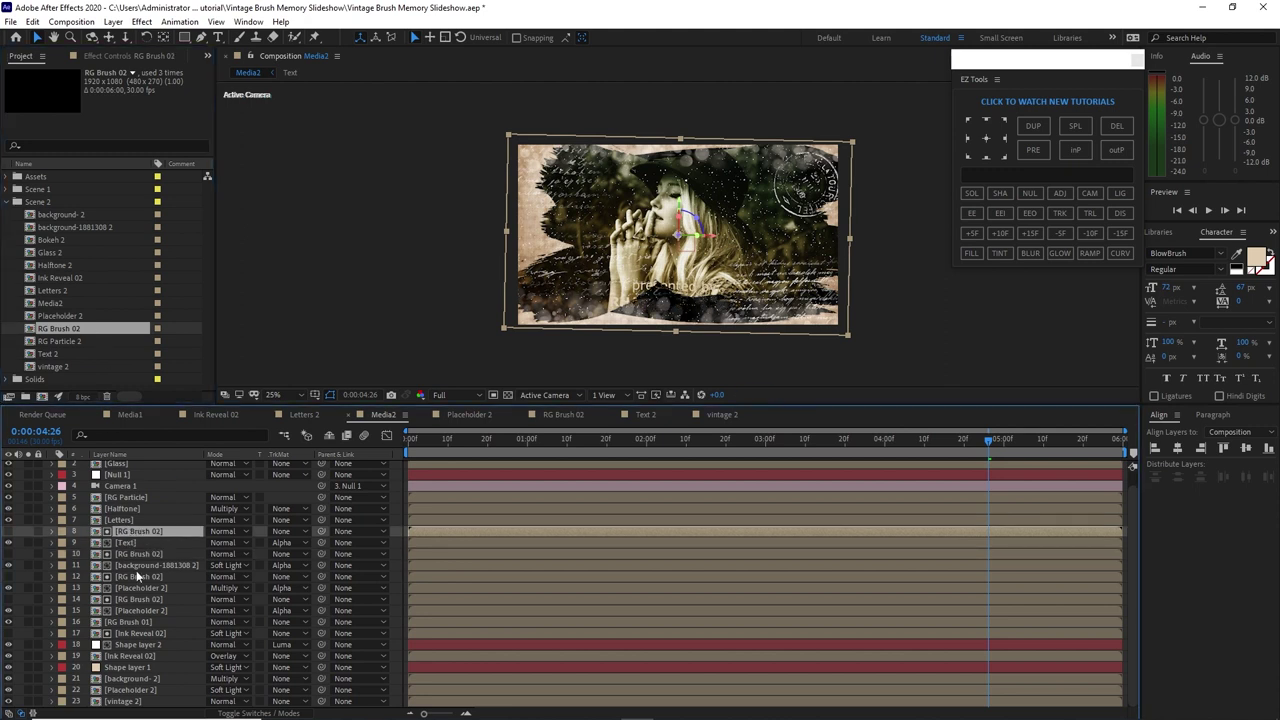
Replace Media2's layer 16 RG Brush 01, Halftone and Letters with RG Brush 02, Halftone 2 and Letters 2
click(135, 622)
drag(100, 330, 140, 622)
click(122, 508)
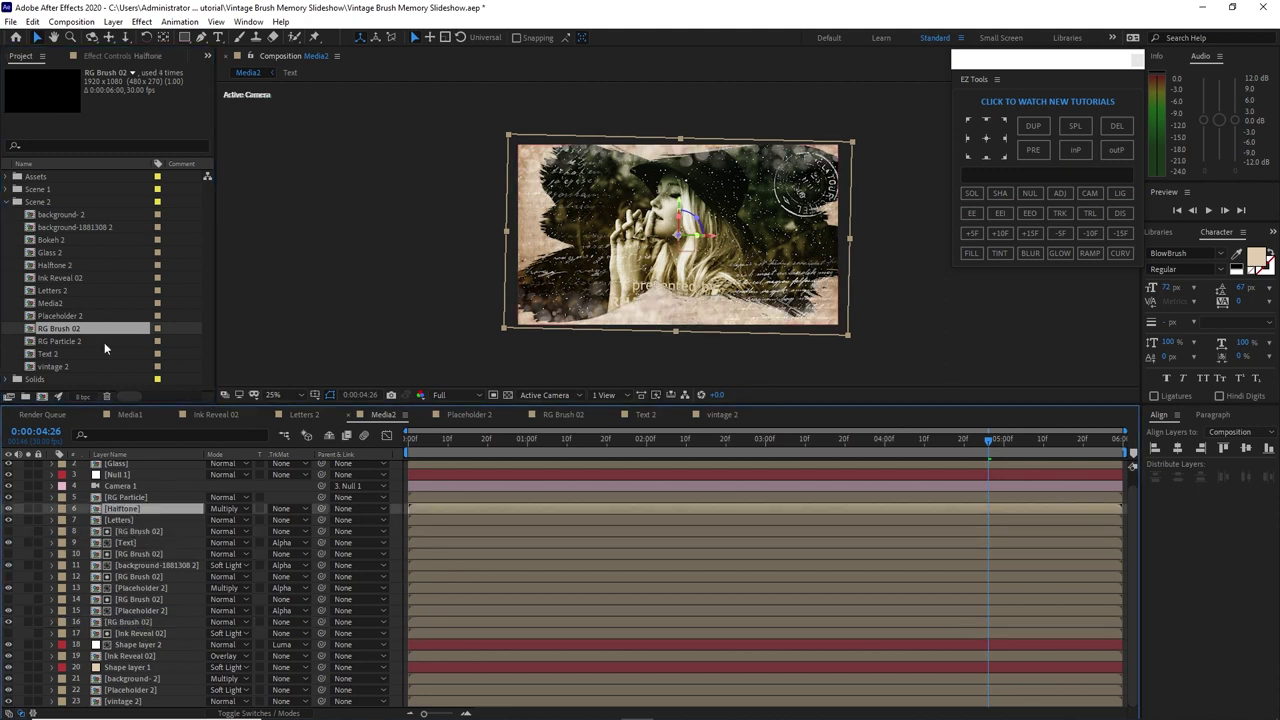
drag(60, 265, 122, 508)
click(120, 520)
drag(86, 293, 122, 520)
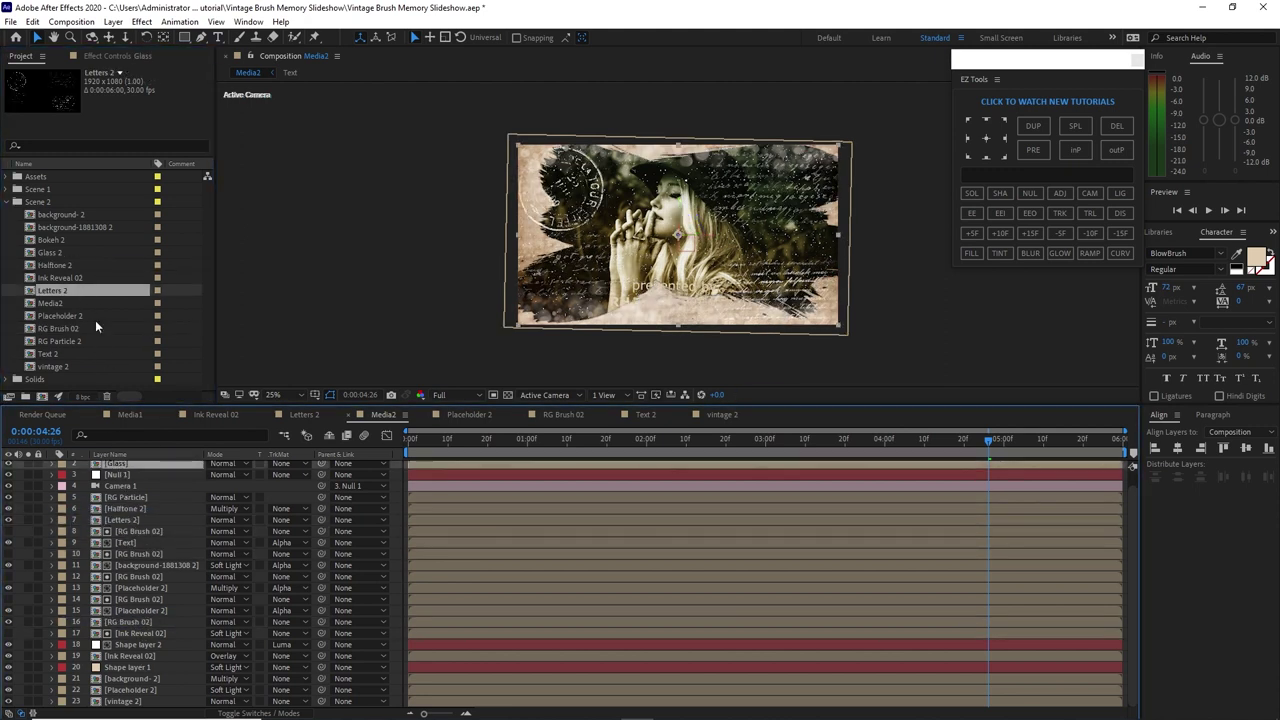
Replace Media2's Glass, RG Particle and Bokeh layers with Glass 2, RG Particle 2 and Bokeh 2
drag(50, 252, 136, 464)
key(semicolon)
click(135, 497)
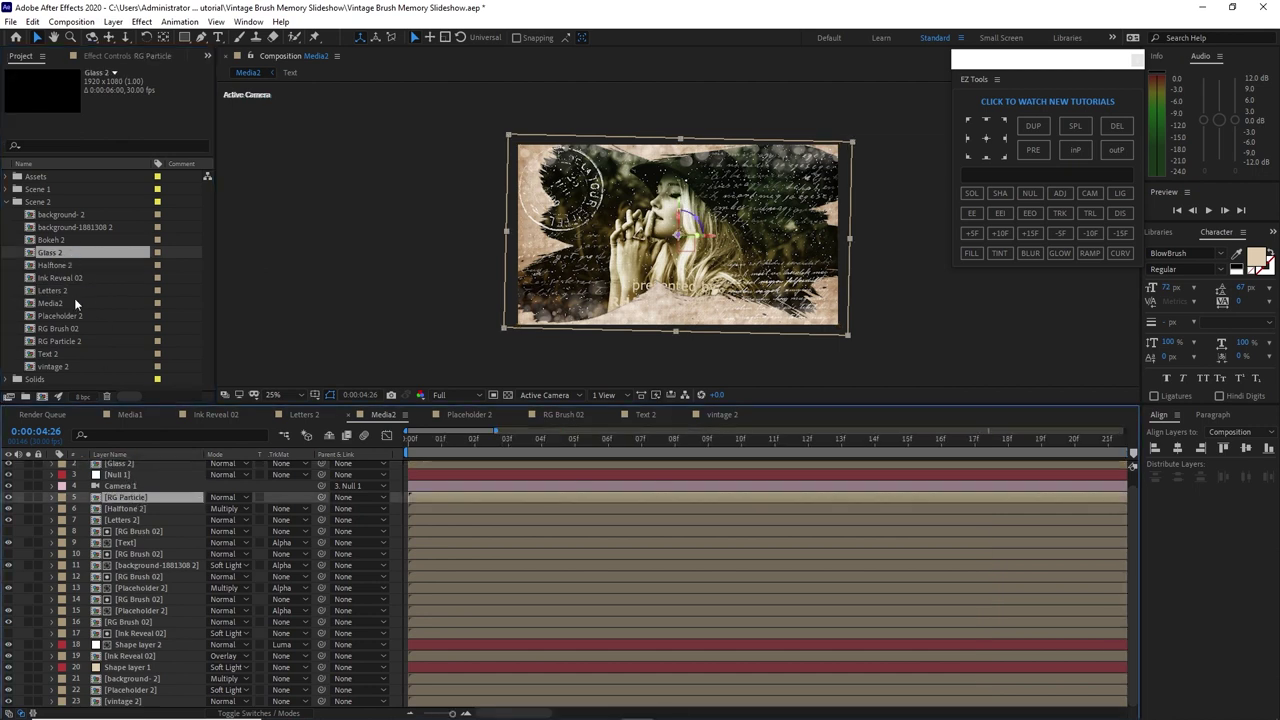
drag(70, 341, 124, 497)
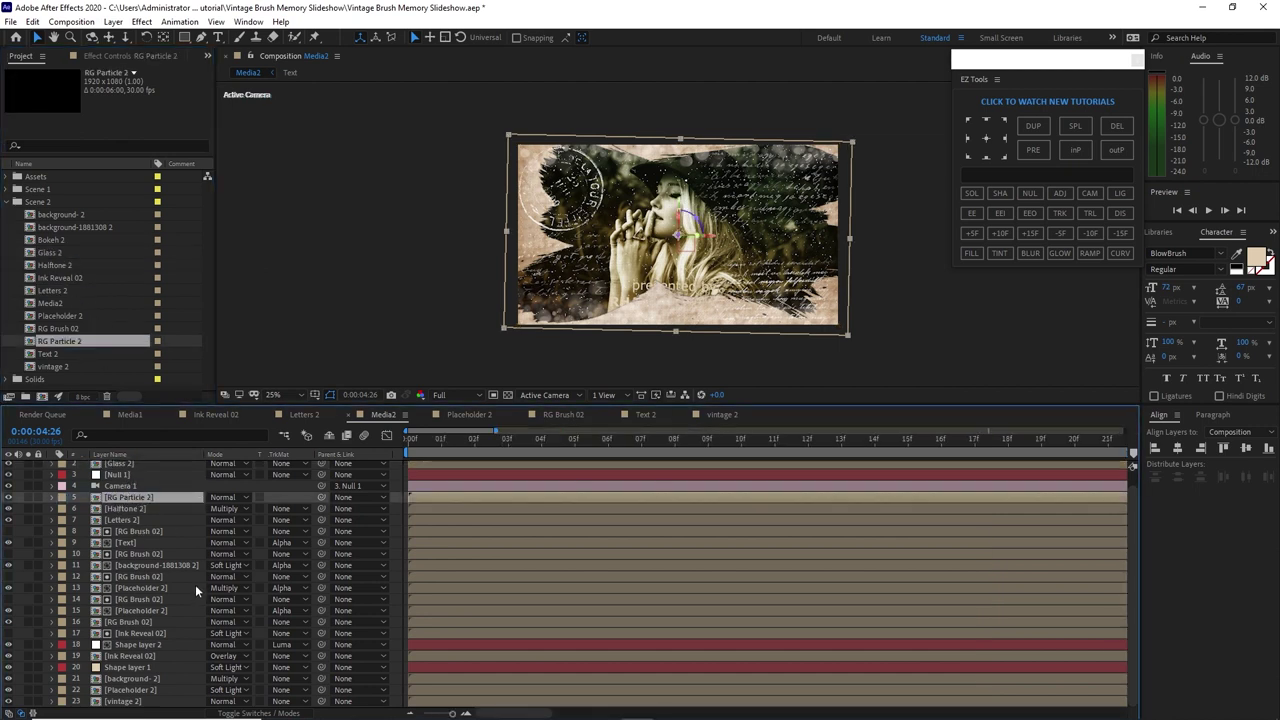
scroll(170, 520, up, 1)
click(150, 465)
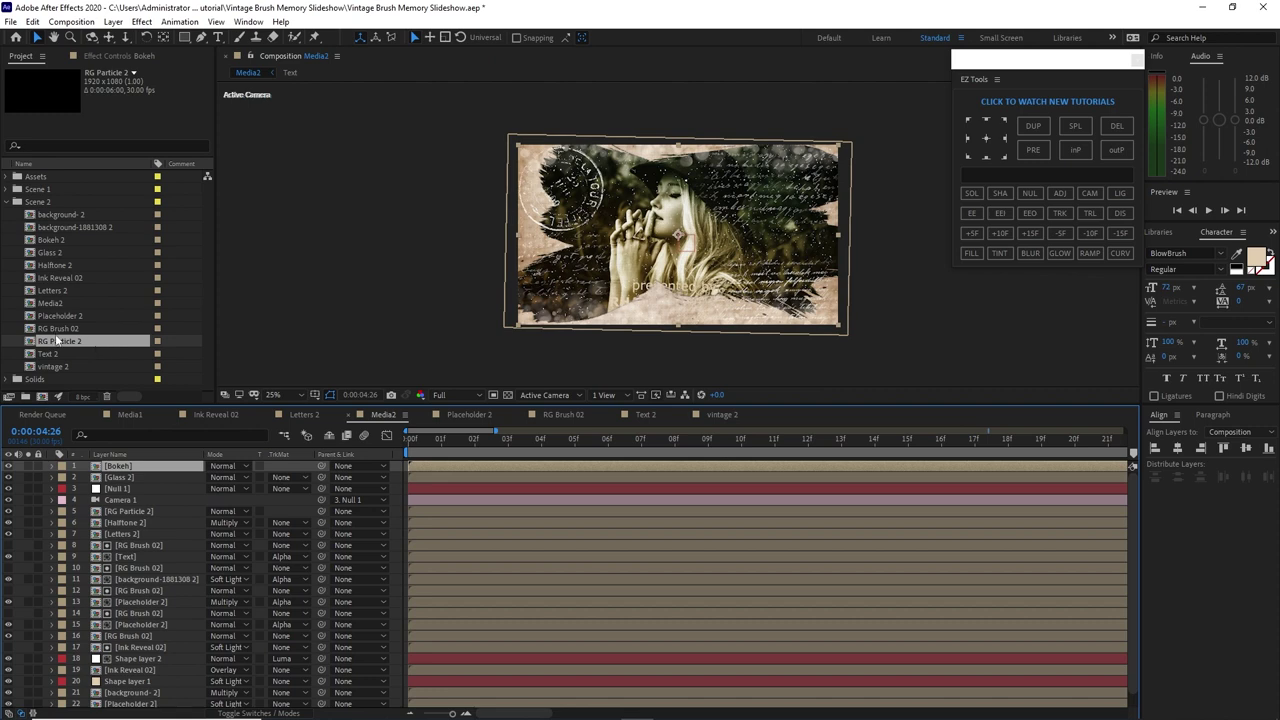
drag(50, 240, 120, 466)
Preview the Media2 animation along the full timeline
key(semicolon)
drag(470, 440, 552, 455)
key(space)
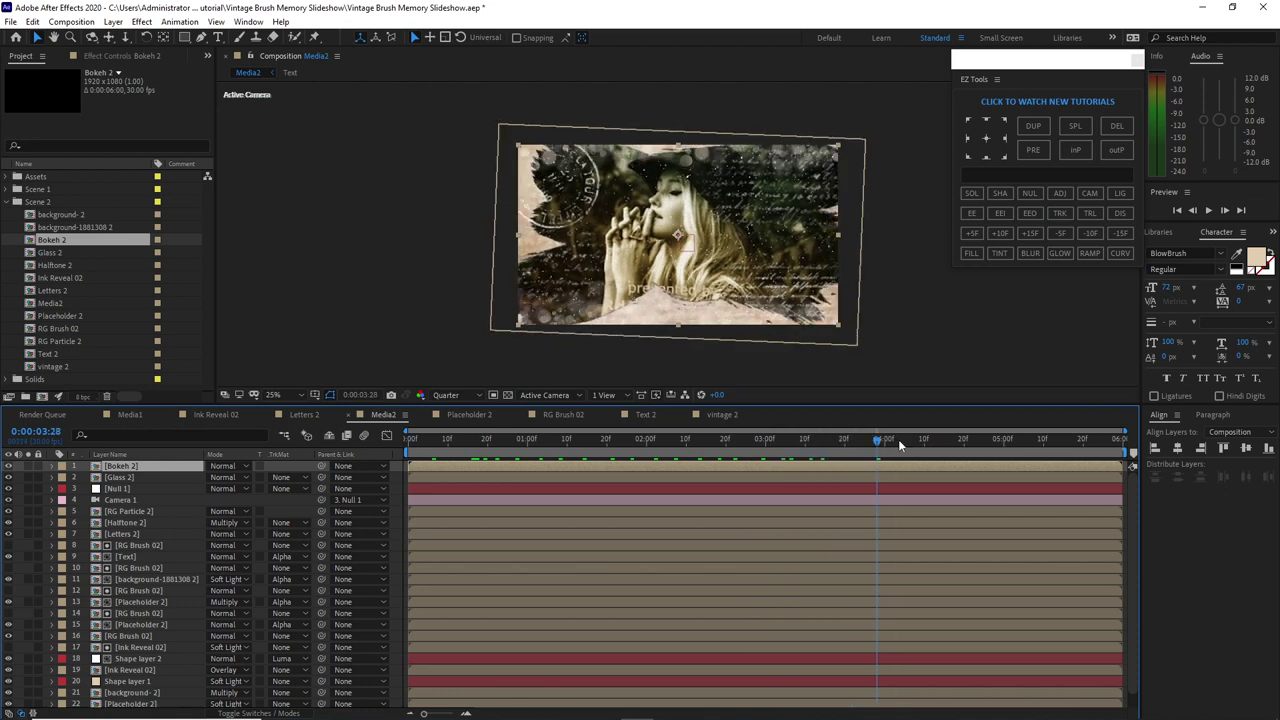
Set the opacity of Media2's RG Particle 2 layer to 10%
click(141, 514)
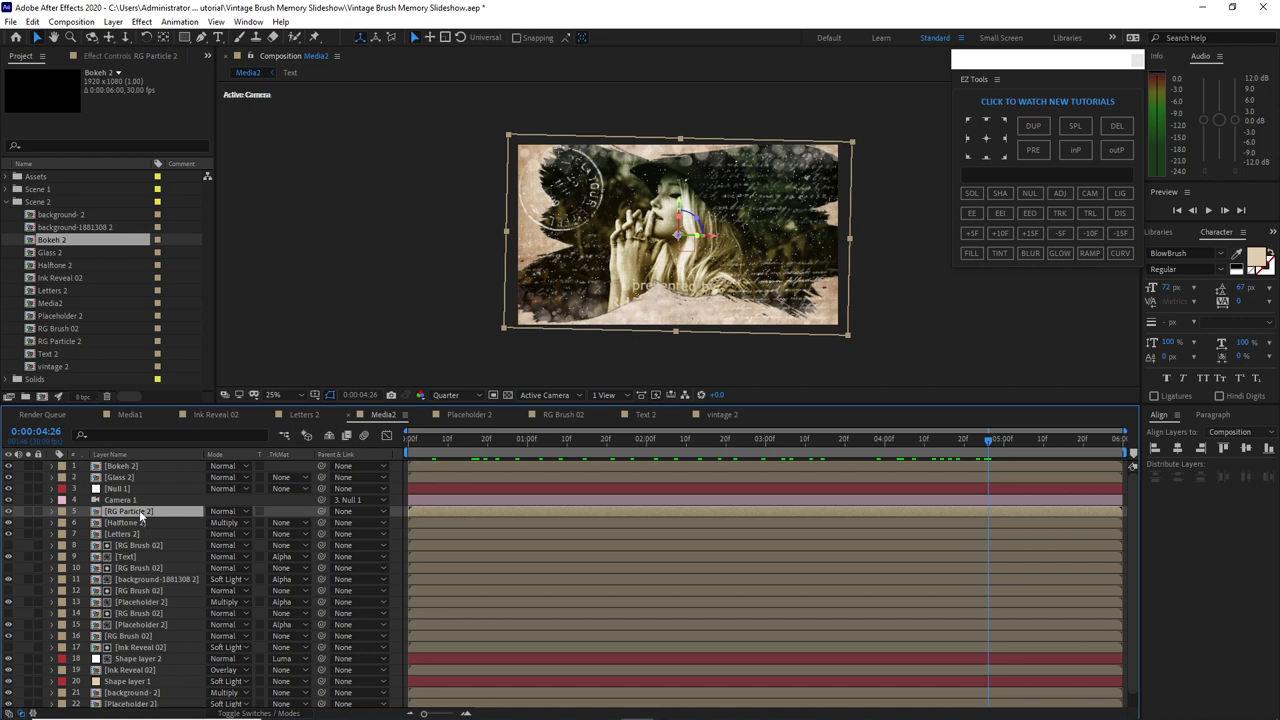
key(t)
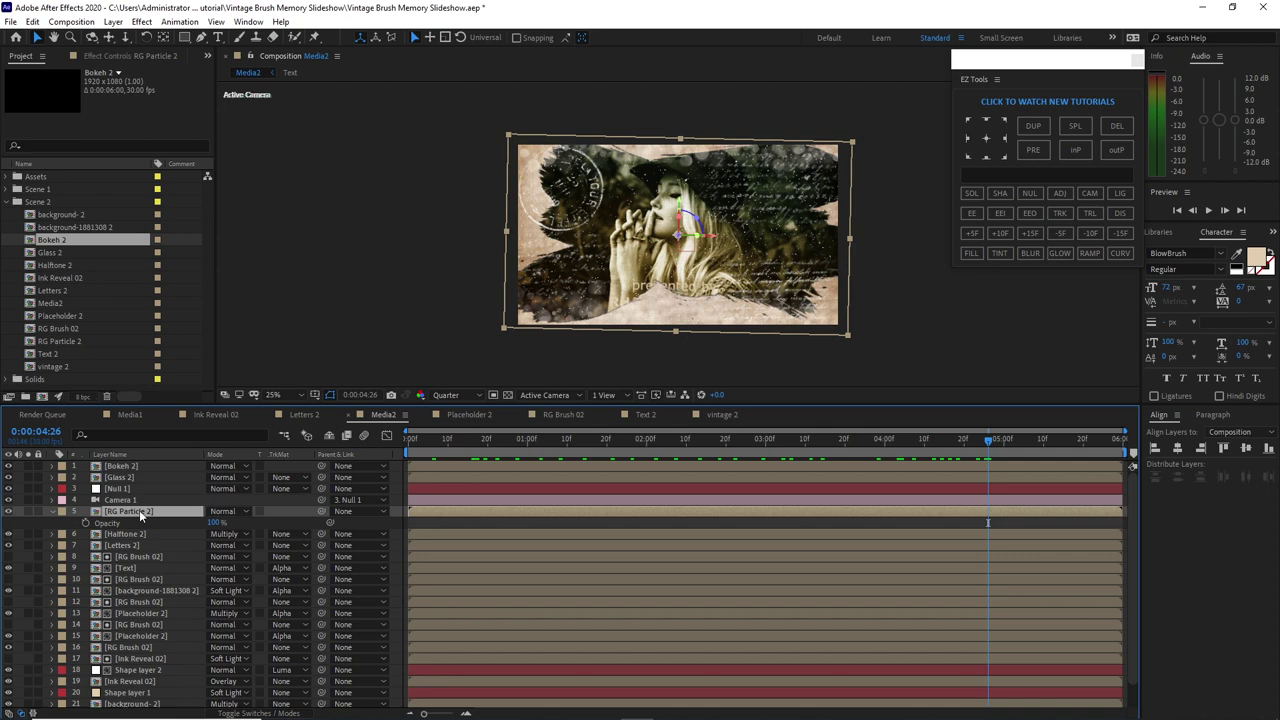
click(215, 523)
text(1)
key(Return)
Set the opacity of the RG Particle layer in Media1 to 10% and return to the Media2 composition
click(124, 417)
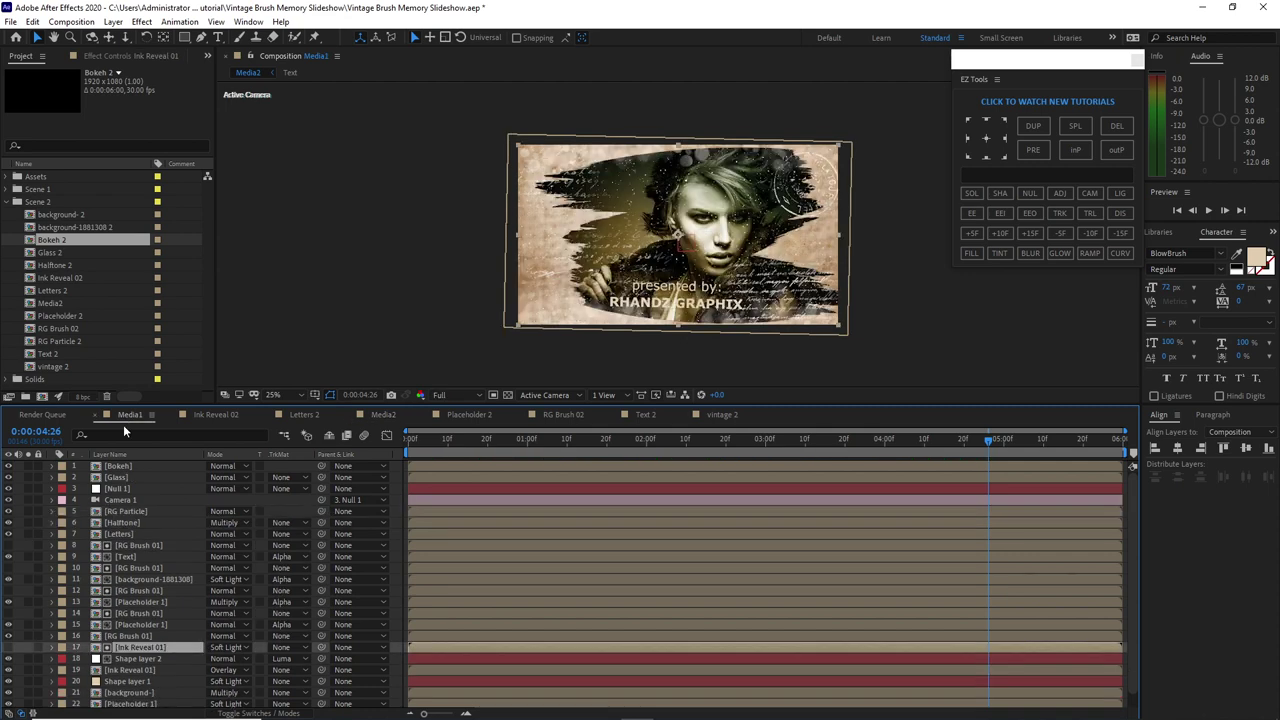
click(126, 511)
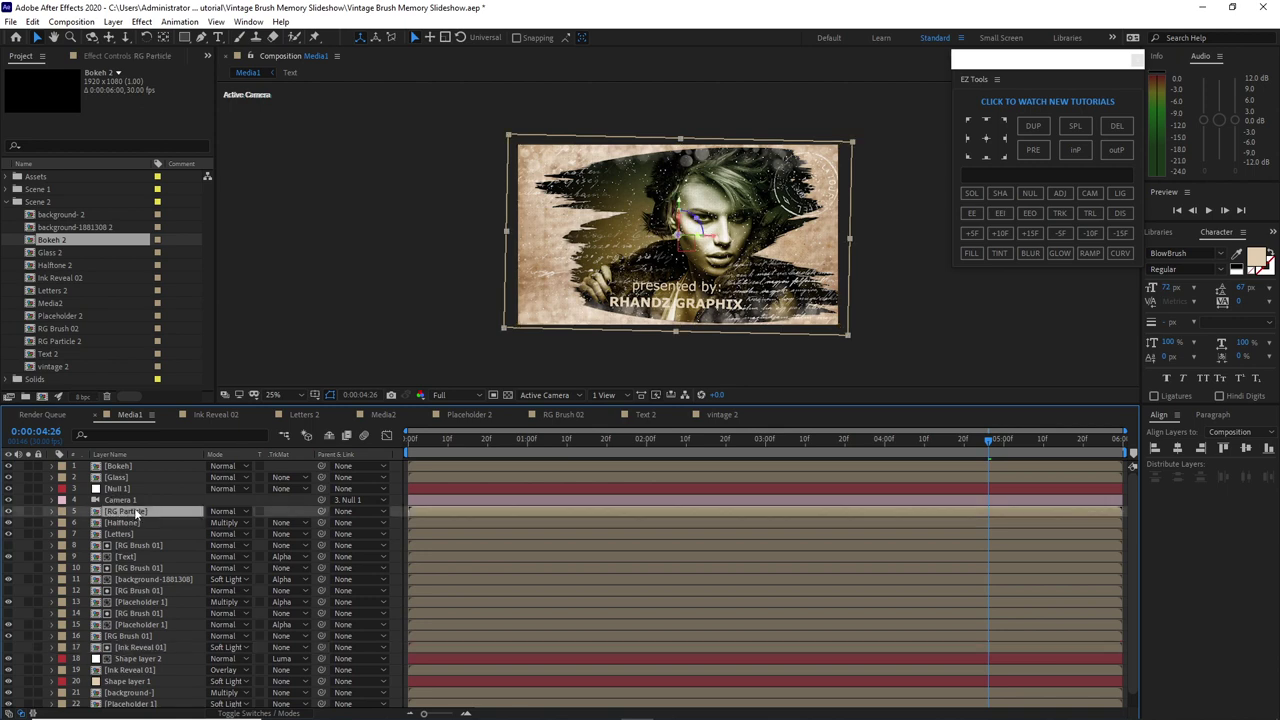
key(t)
click(218, 522)
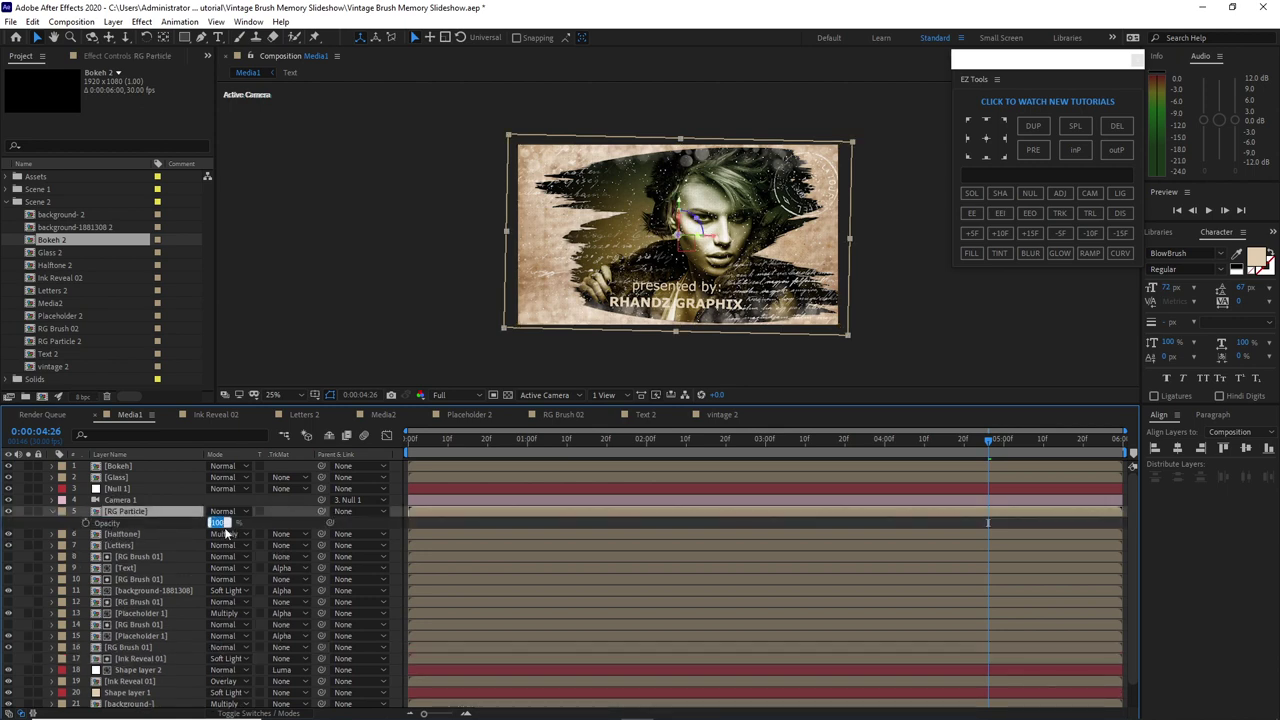
text(10)
key(Return)
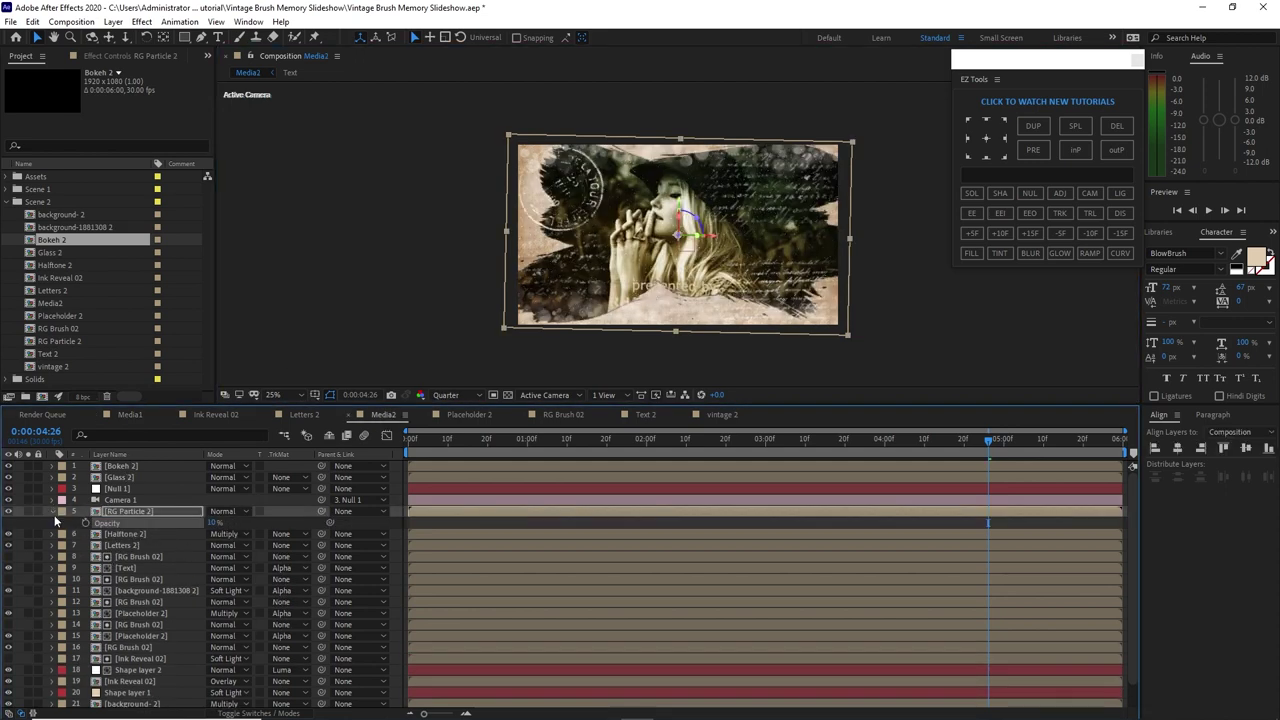
click(53, 513)
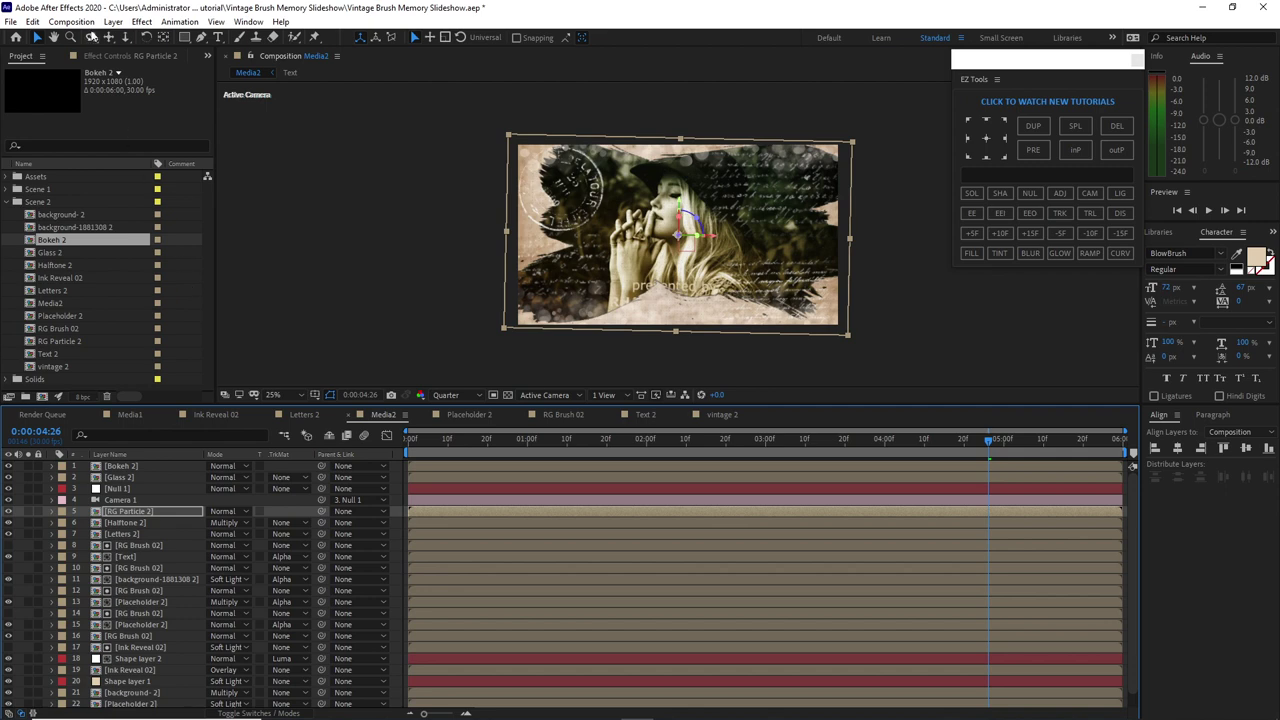
Create a 1920 x 1080 px composition named Main at 30 fps with a duration of 0:00:10:00
click(71, 21)
click(86, 38)
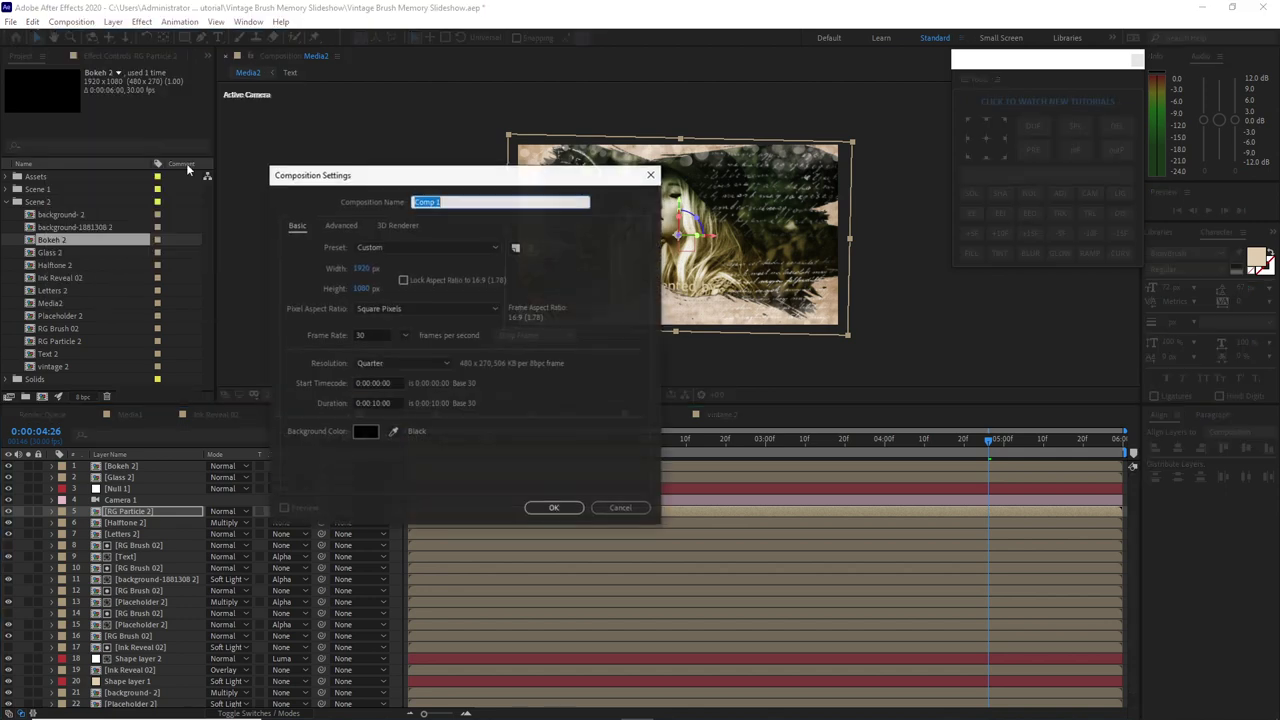
text(Main)
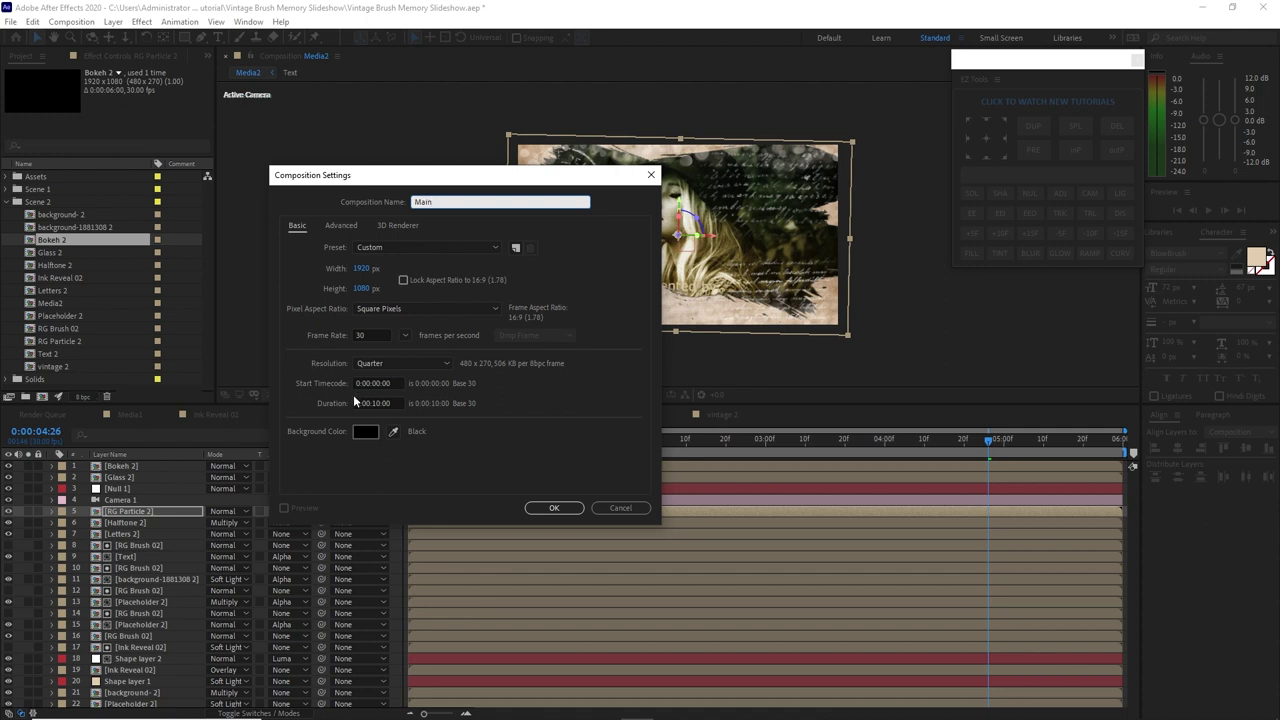
click(548, 509)
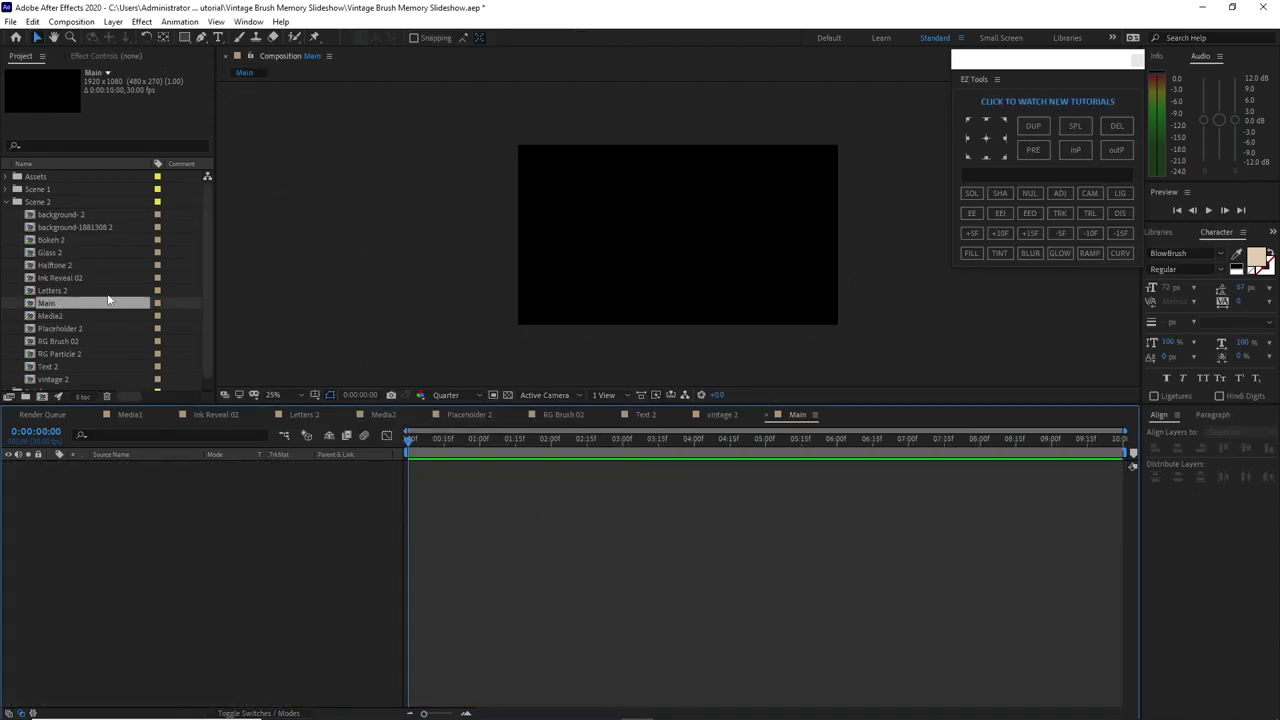
Add Media1 at the start of Main and place Media2 above it, starting at 5 seconds
click(8, 190)
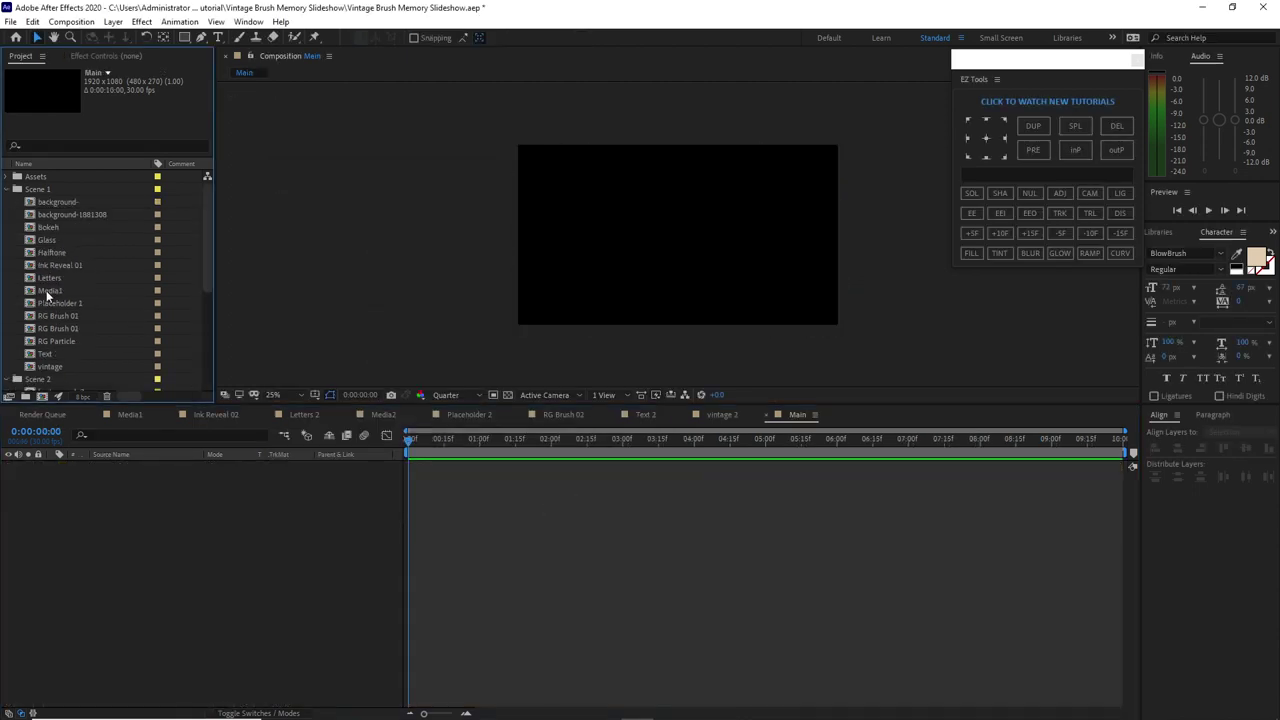
drag(47, 294, 74, 518)
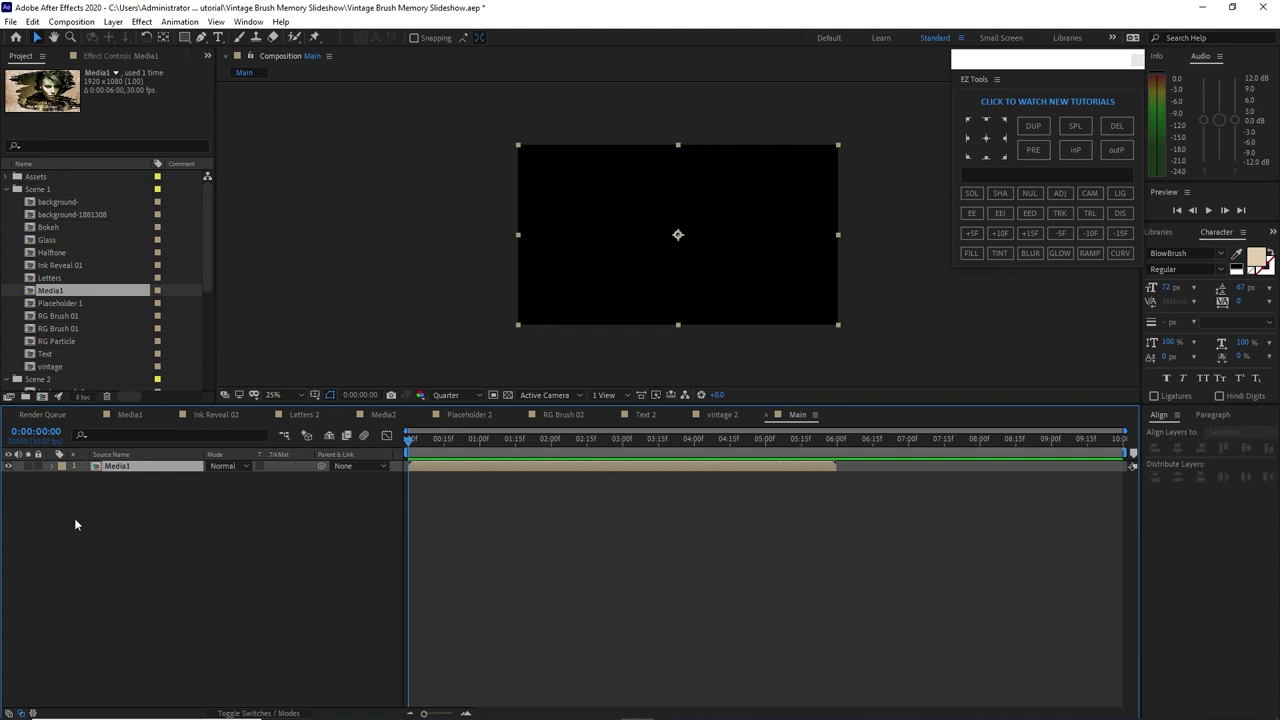
click(8, 189)
click(8, 202)
drag(50, 315, 98, 467)
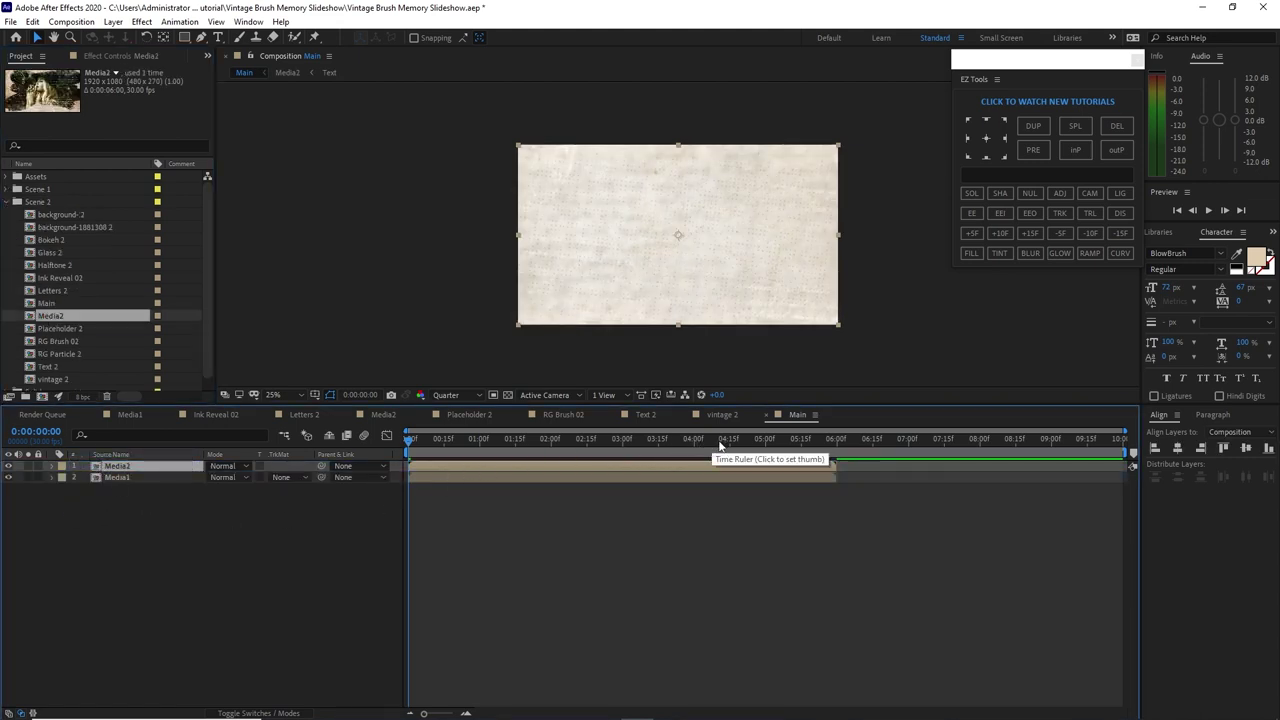
click(766, 447)
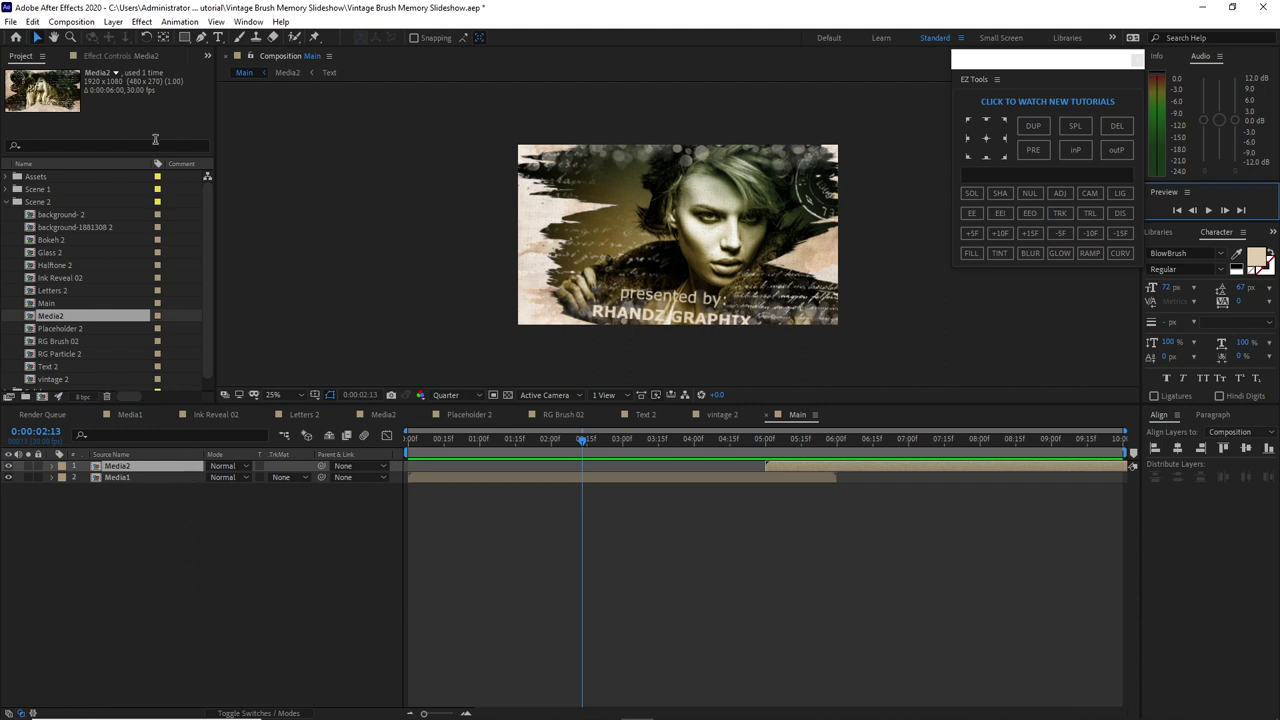
Add a white 1920 x 1080 px solid above the media layers, split it at 0:00:09:00 and delete the earlier part
click(113, 21)
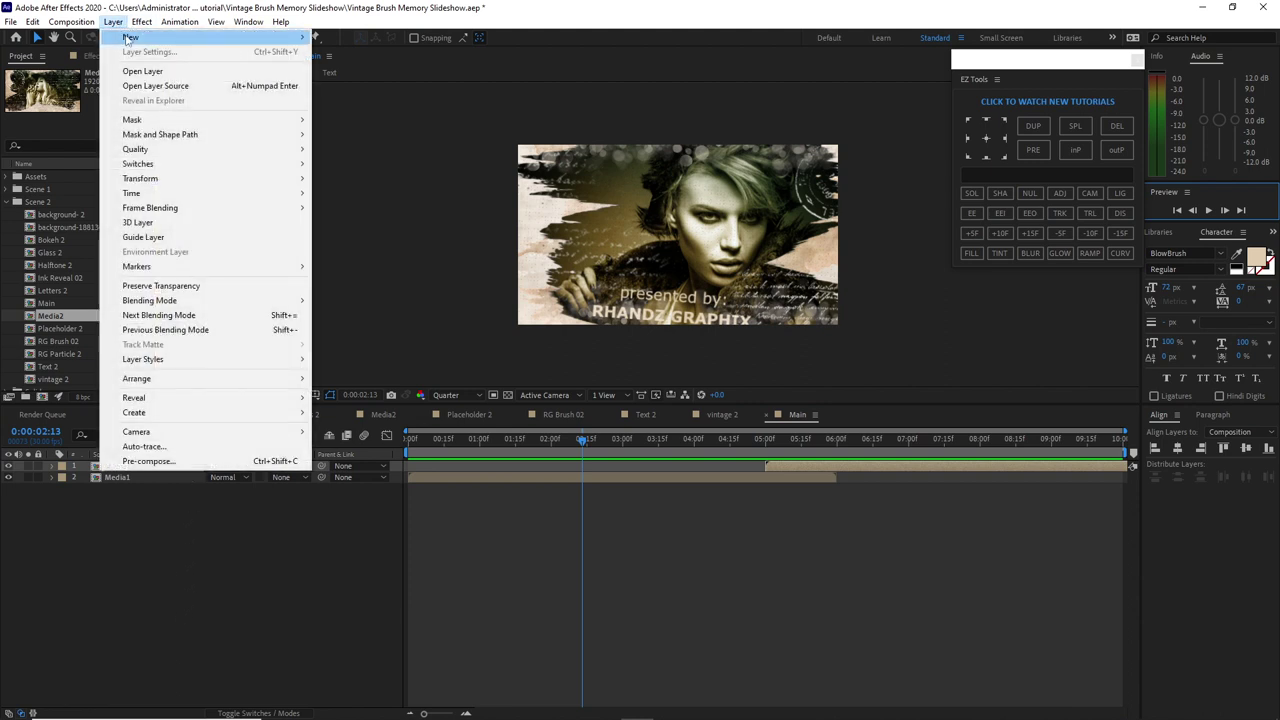
click(340, 52)
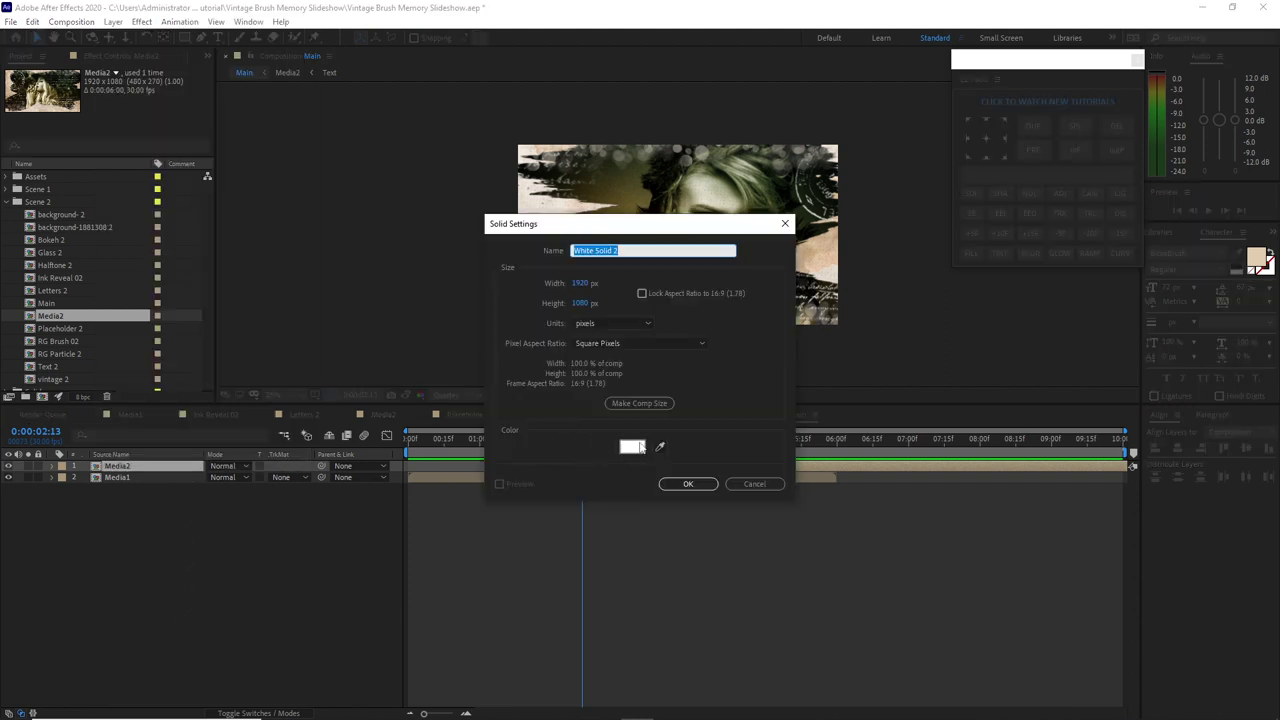
click(688, 484)
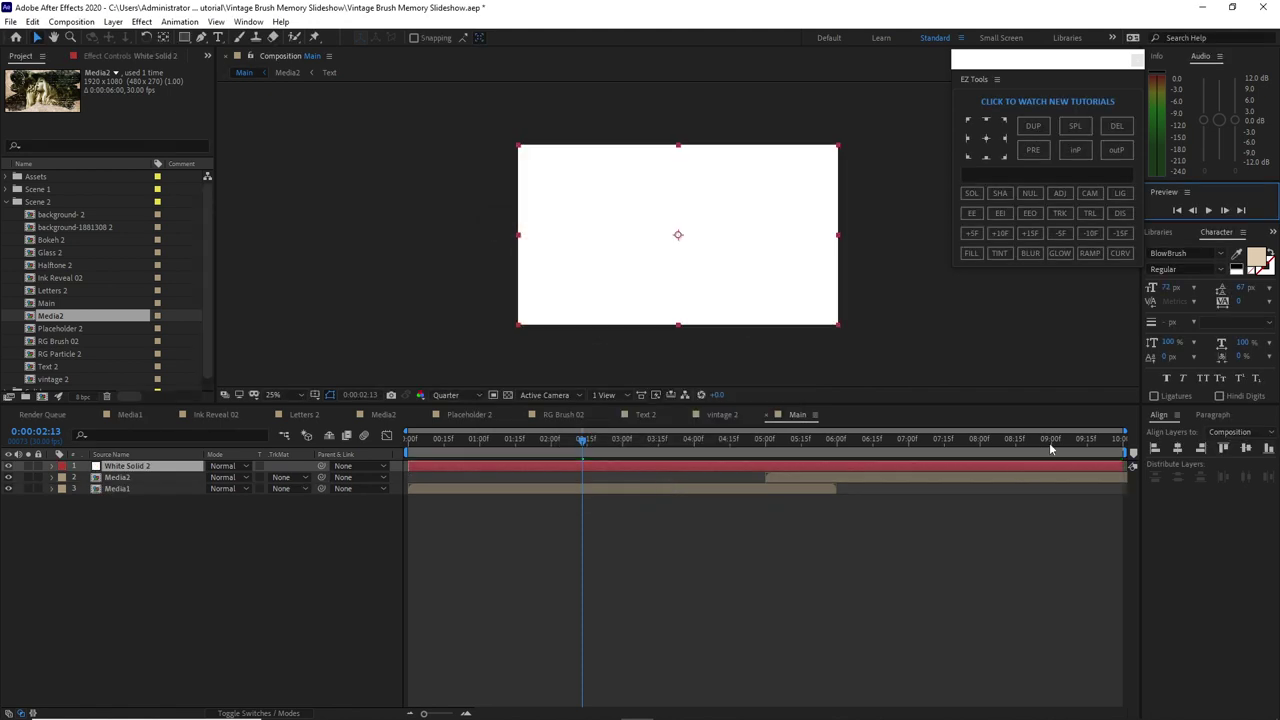
click(1049, 442)
click(1071, 130)
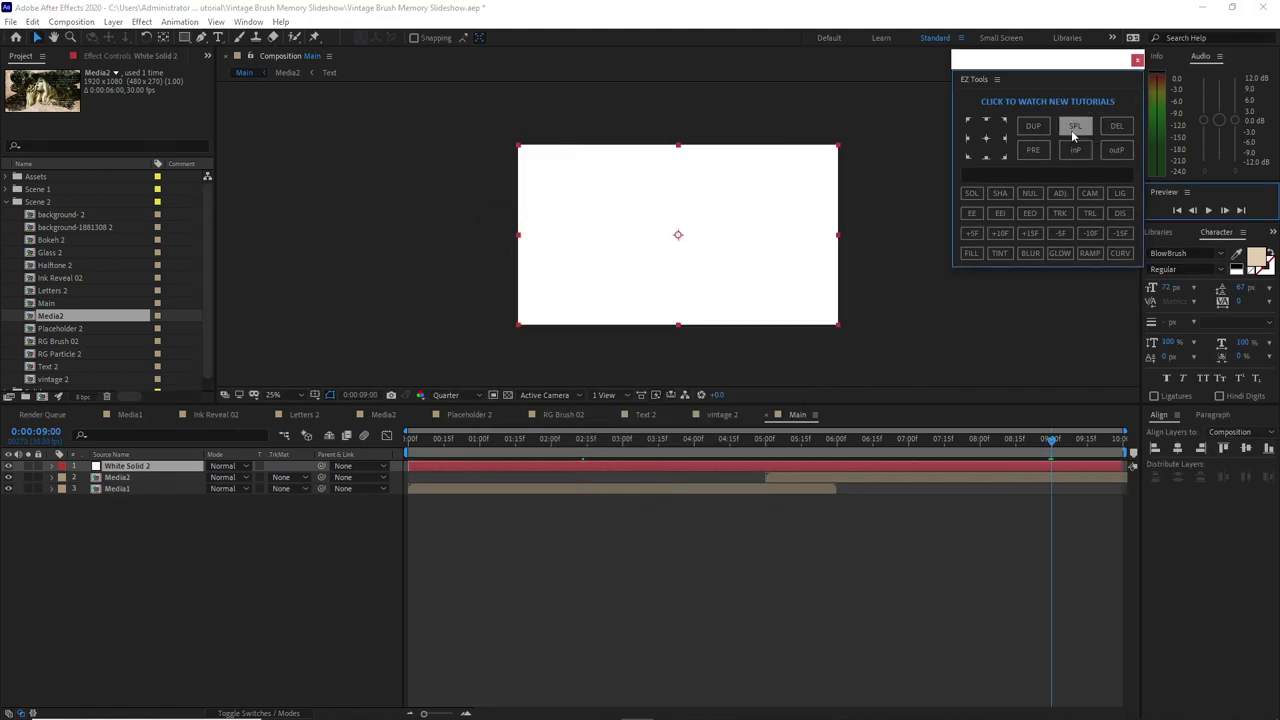
key(Delete)
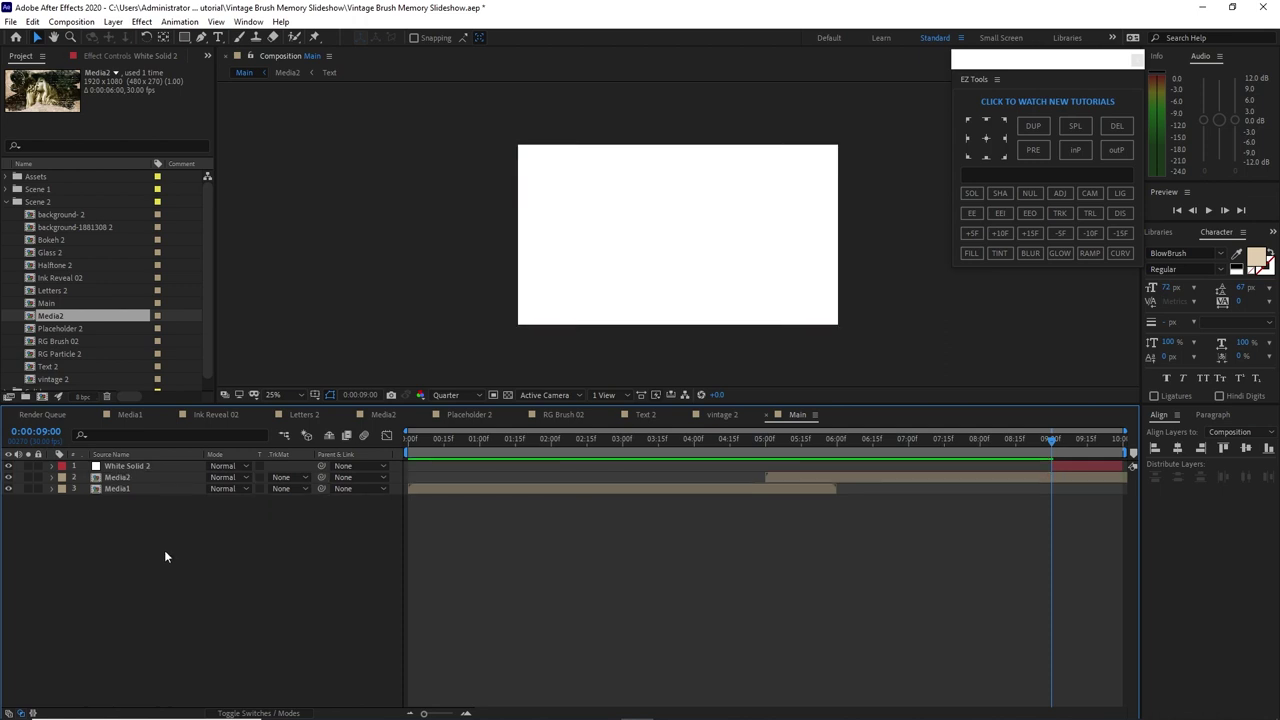
Rename the white solid layer in Main as Fade Out
click(140, 467)
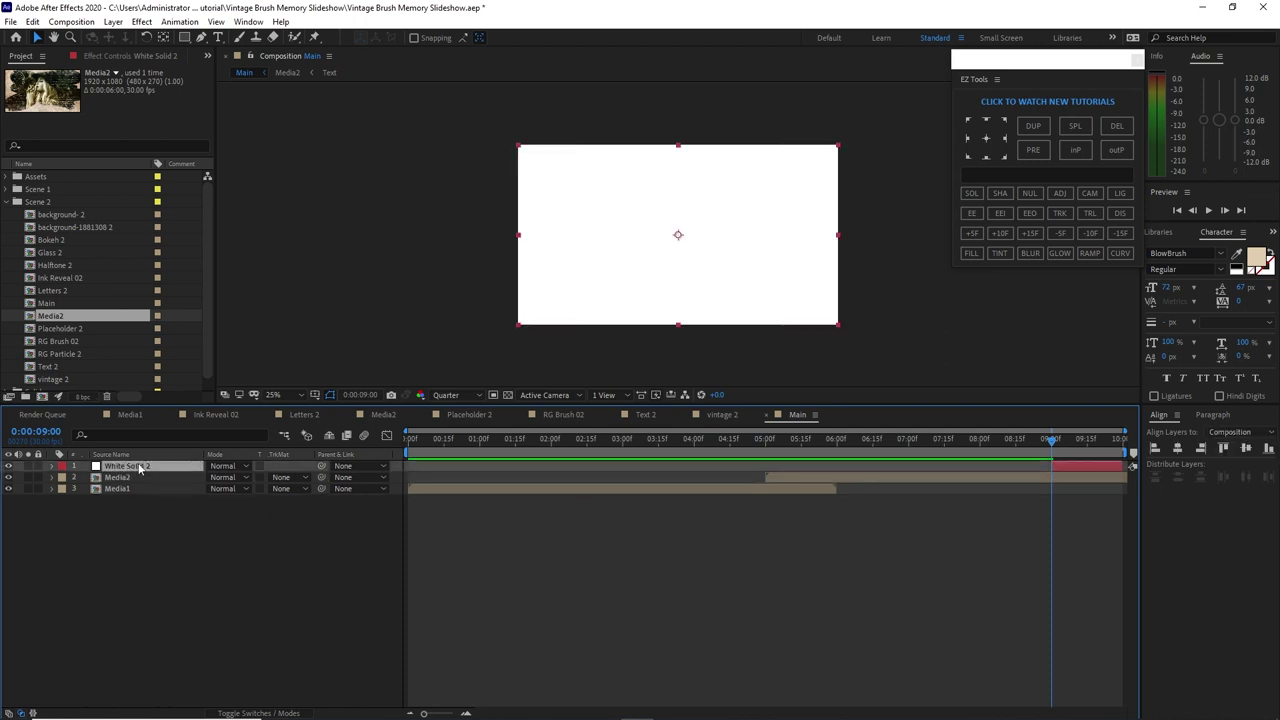
right_click(140, 467)
click(160, 442)
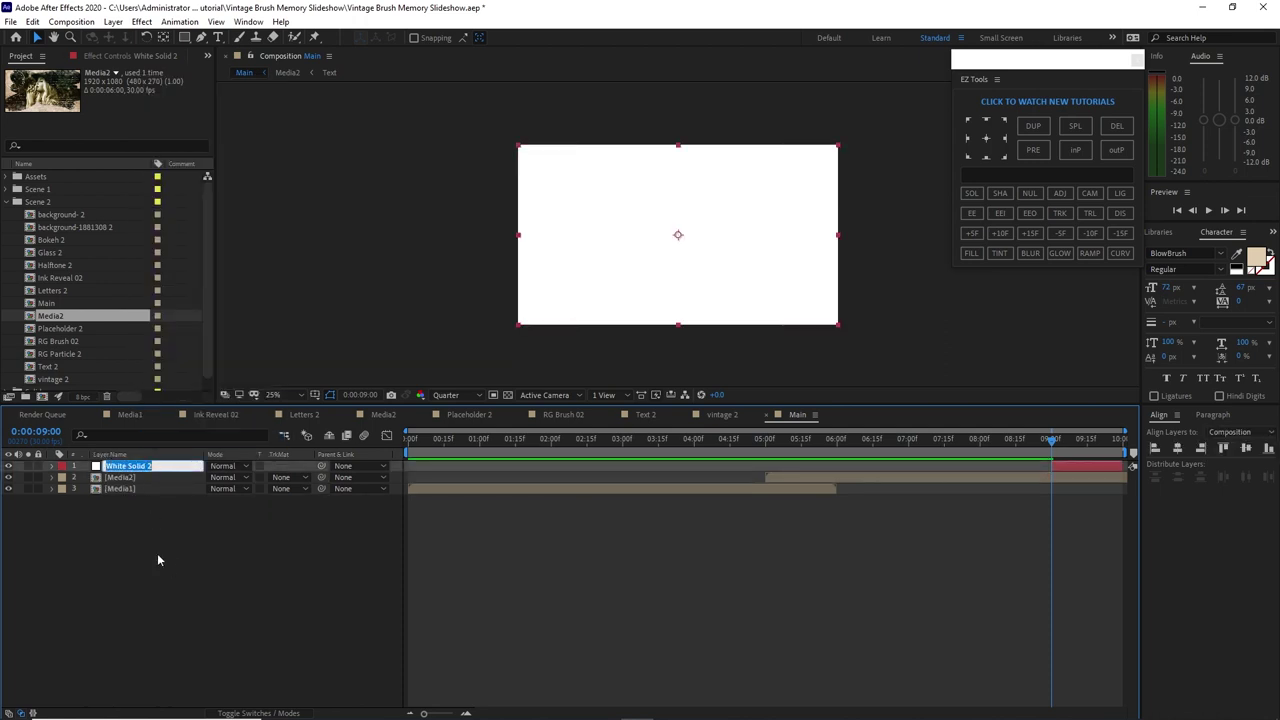
text(Fade Out)
key(Return)
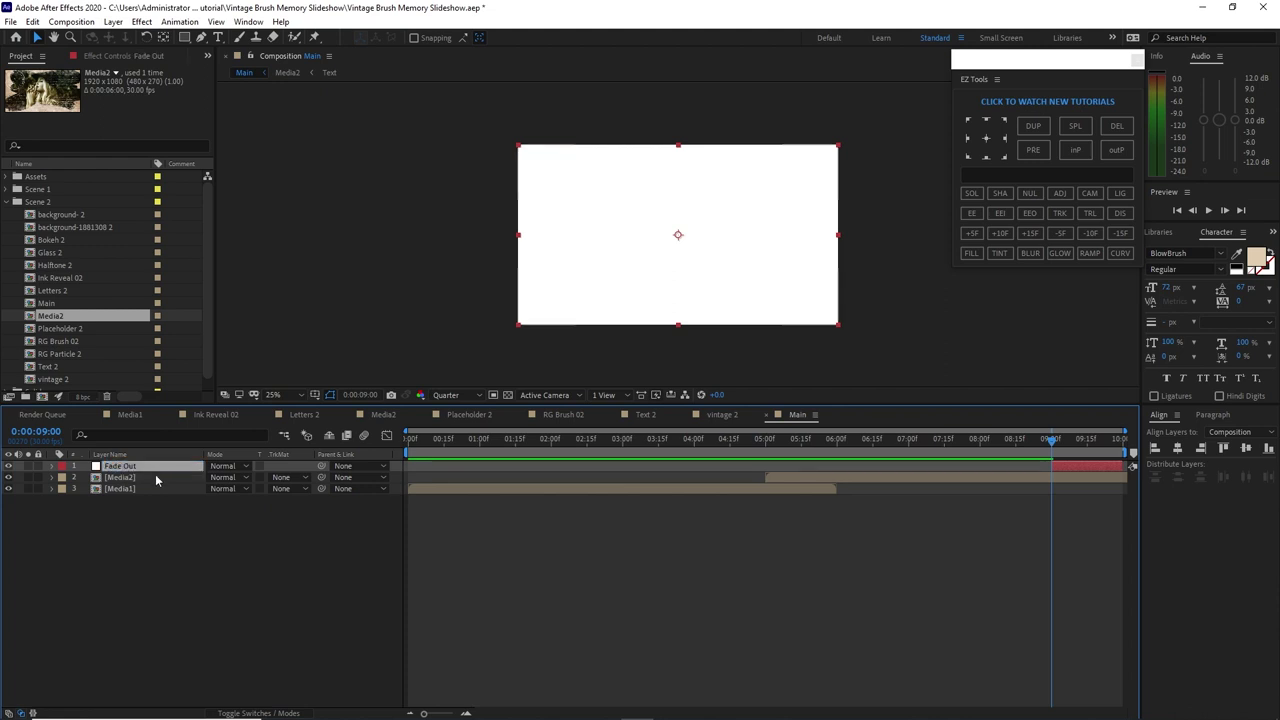
Keyframe the Fade Out layer's opacity from 0% at 0:00:09:00 to 100% at 0:00:09:29
key(t)
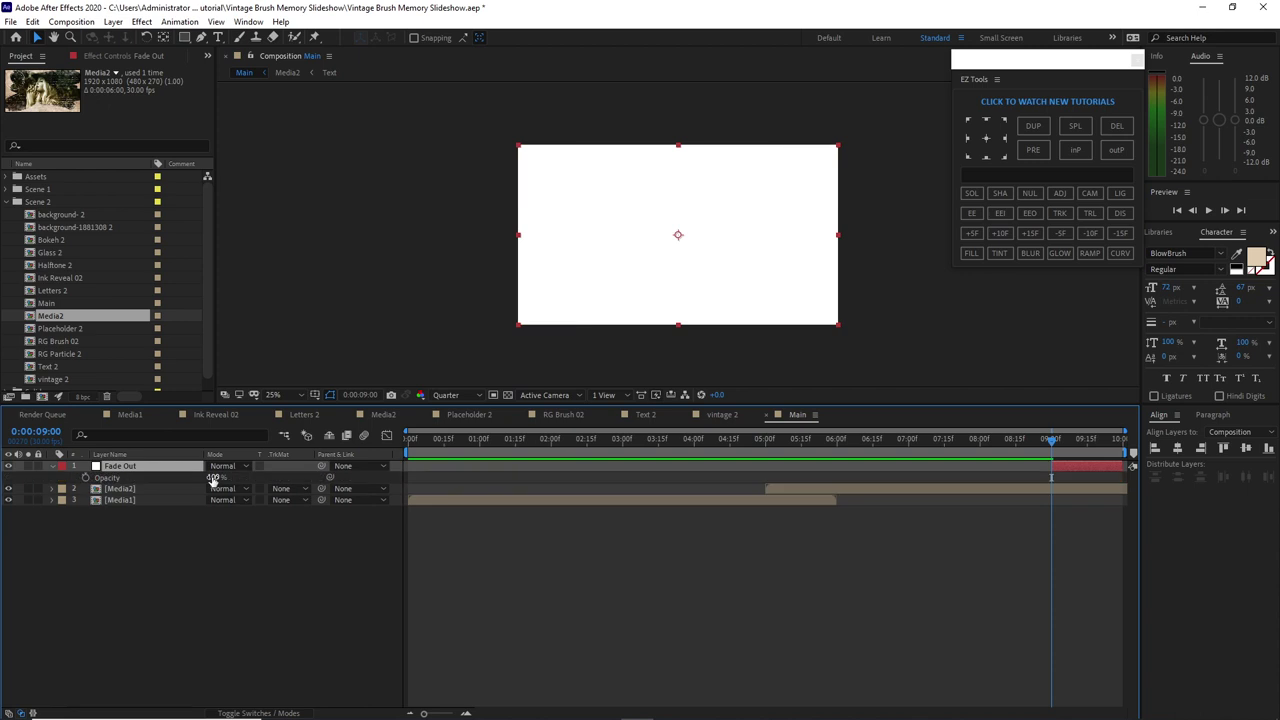
drag(213, 480, 98, 483)
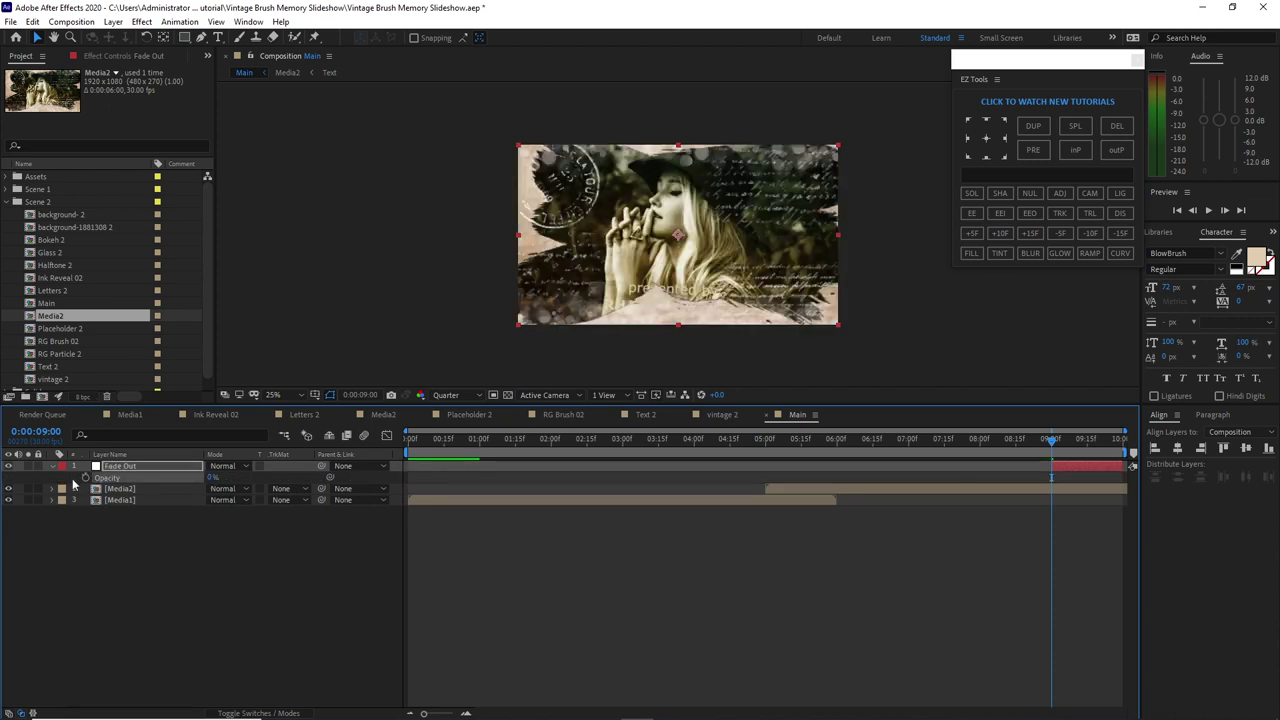
click(85, 478)
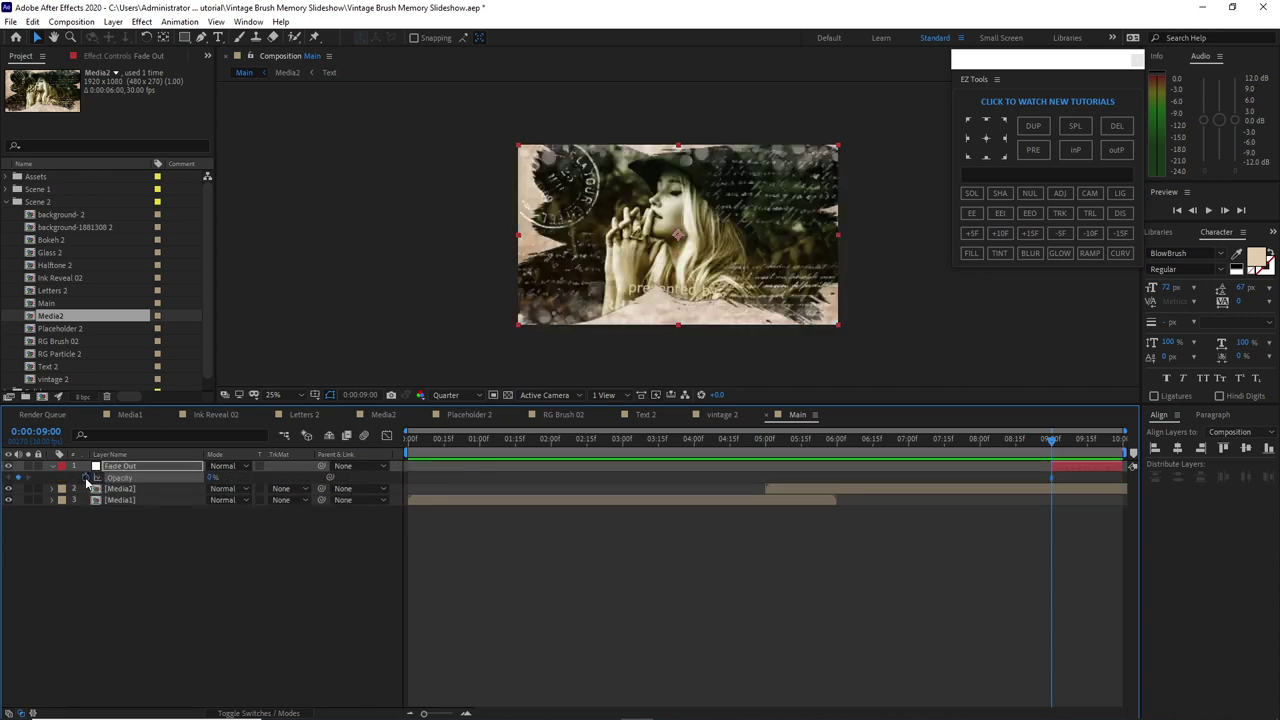
drag(1044, 437, 1122, 440)
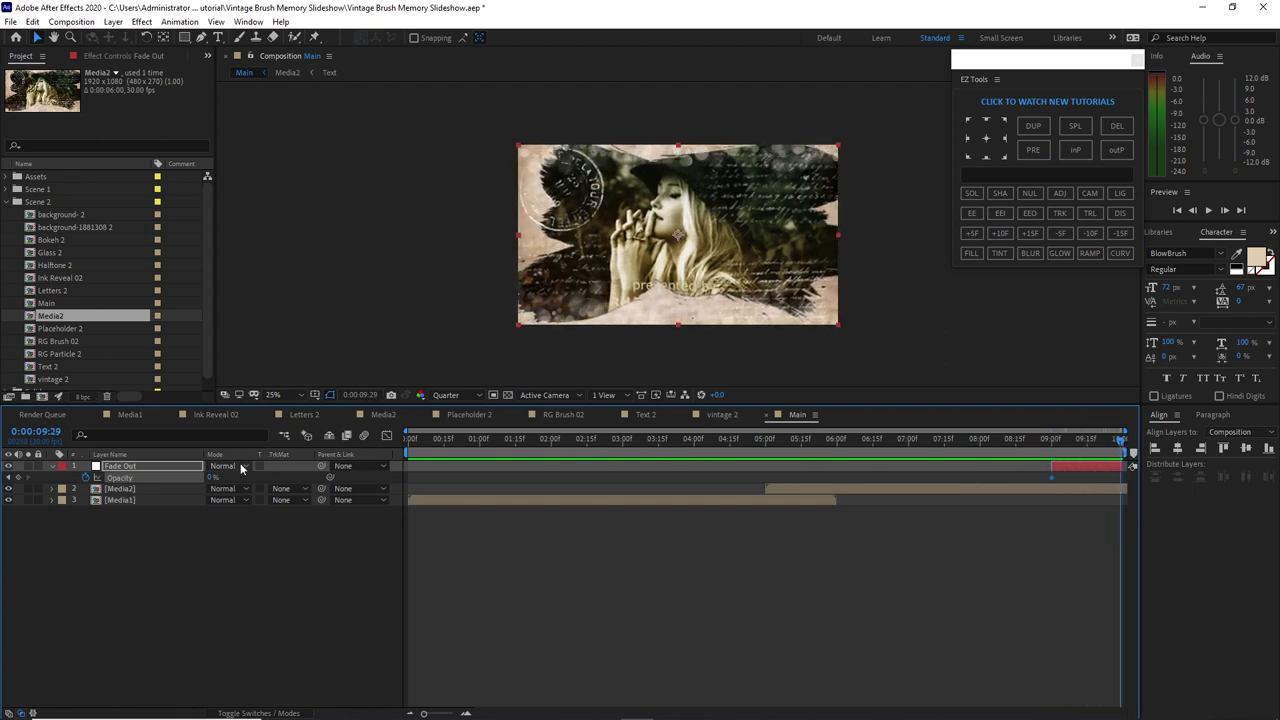
drag(214, 479, 316, 484)
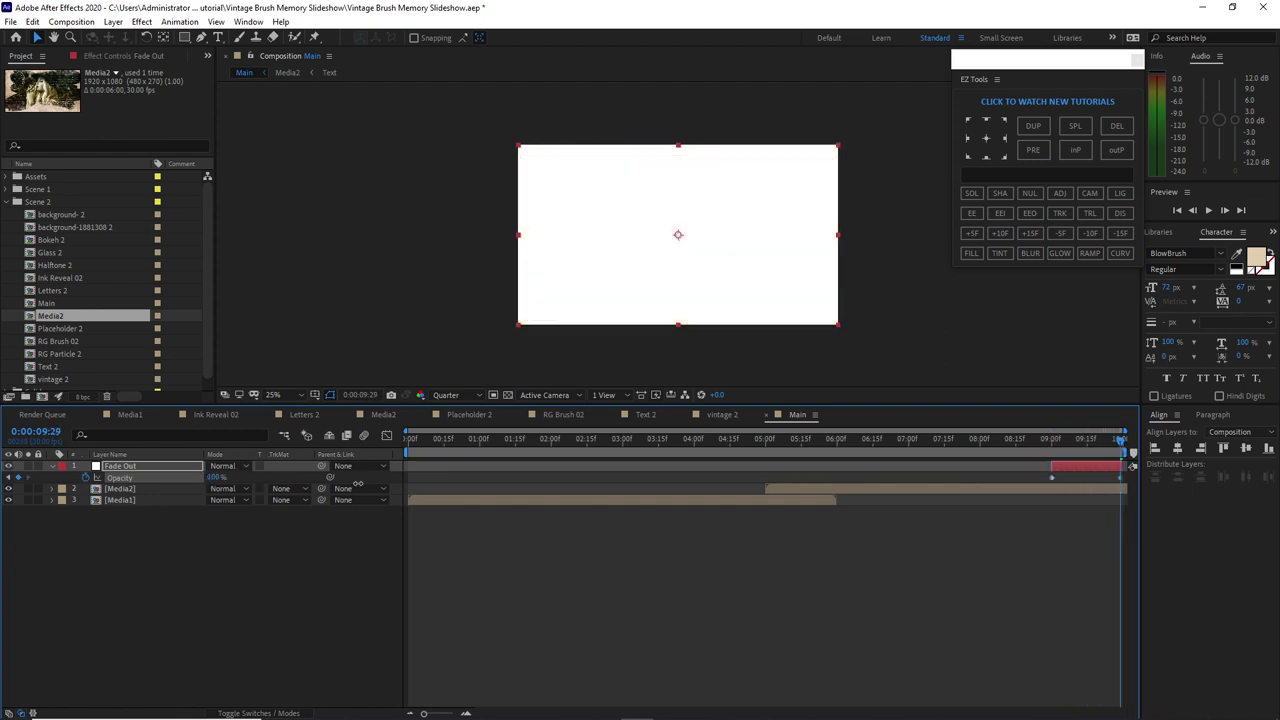
Add a white 1920 x 1080 px solid named 4 Gradient above the layers in Main
click(113, 21)
mouse_move(125, 38)
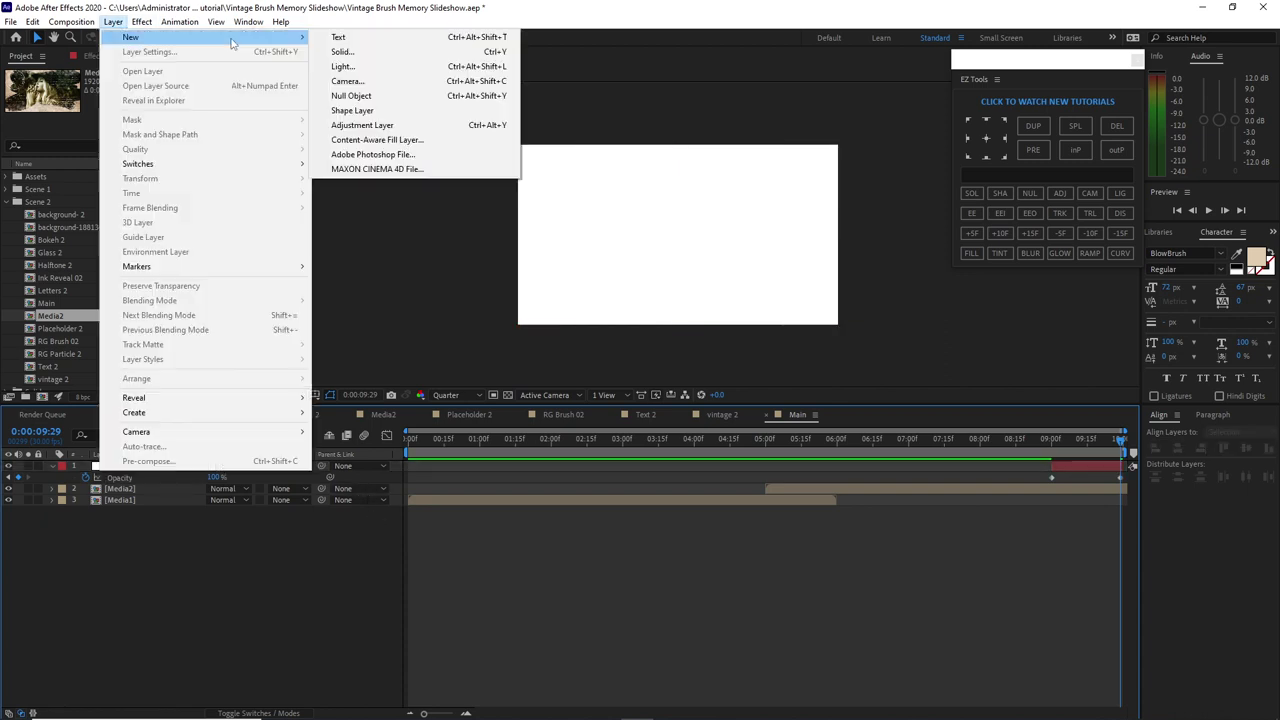
click(345, 50)
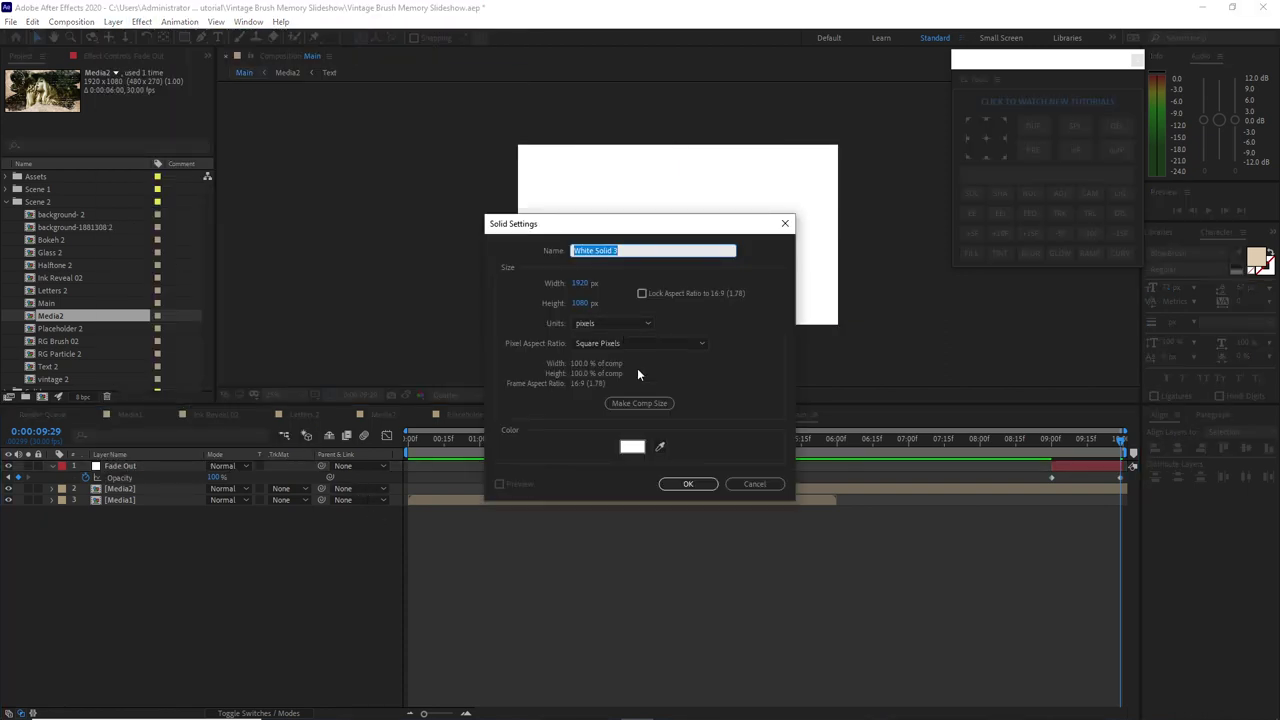
text(4 Gradient)
click(690, 489)
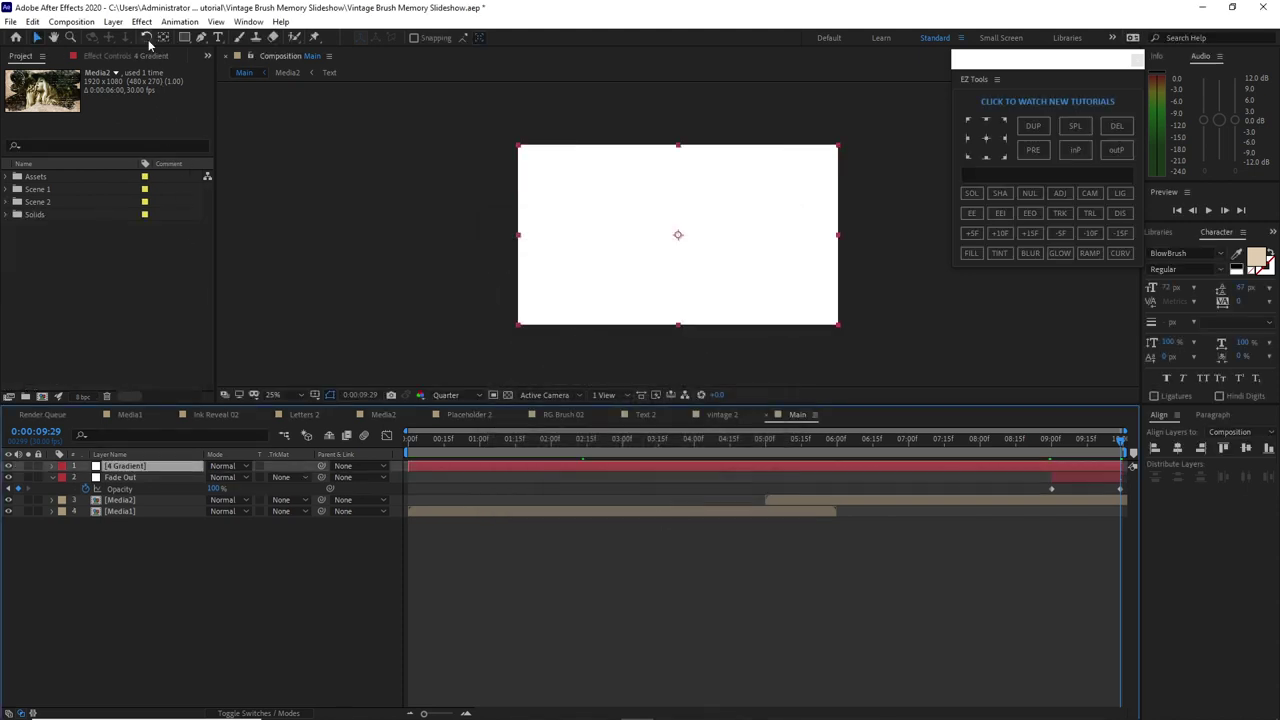
Apply the 4-Color Gradient effect to the 4 Gradient layer
click(141, 21)
mouse_move(206, 220)
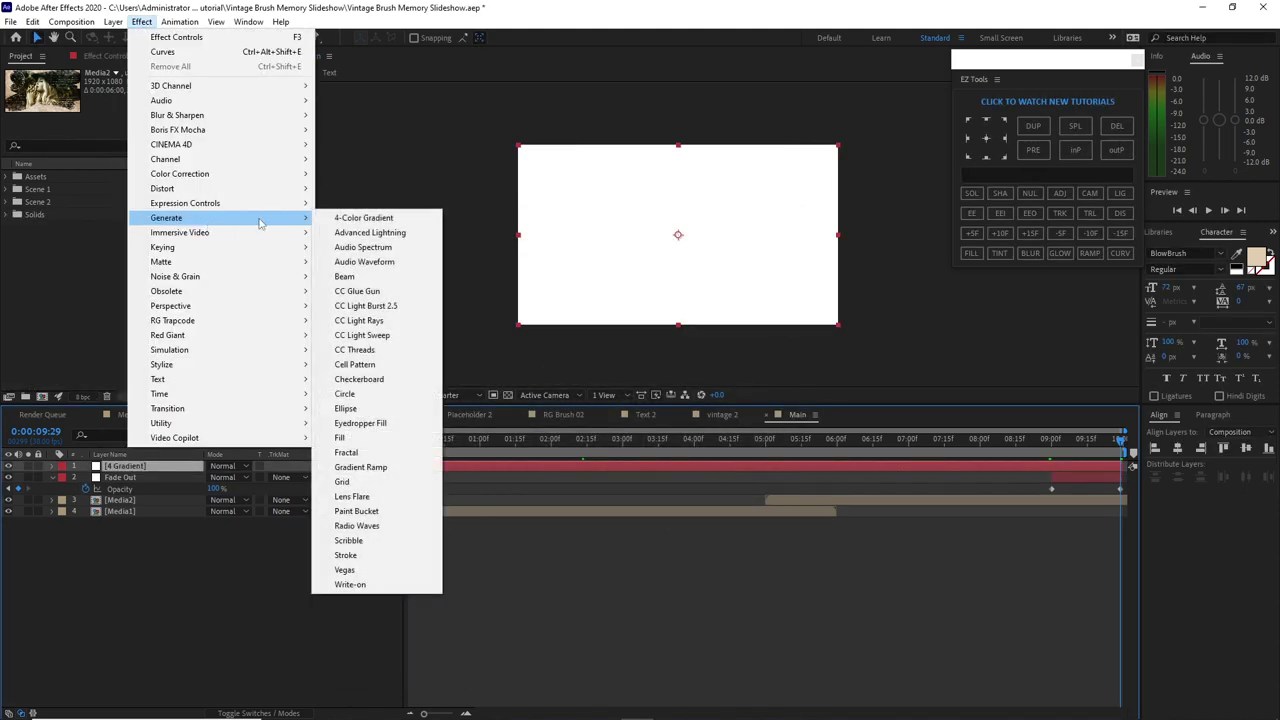
click(327, 221)
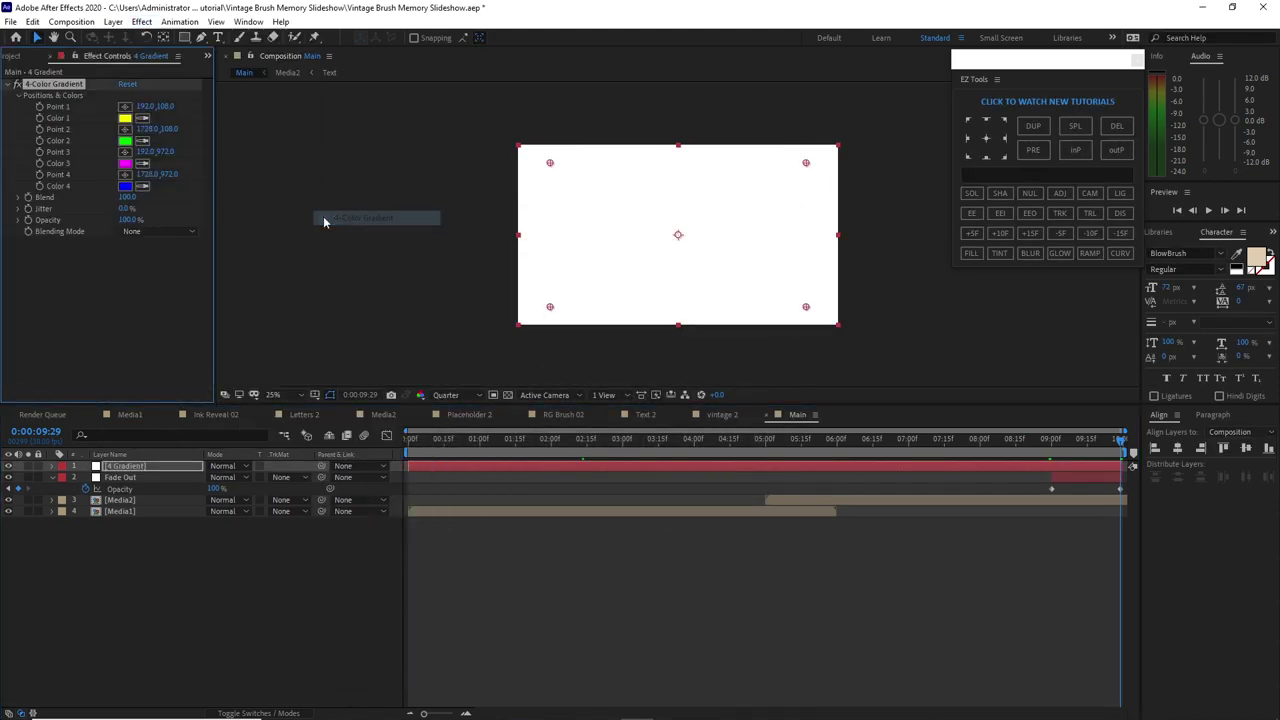
Set Color 1 of the gradient to 8F55DE and copy its hex code
click(125, 119)
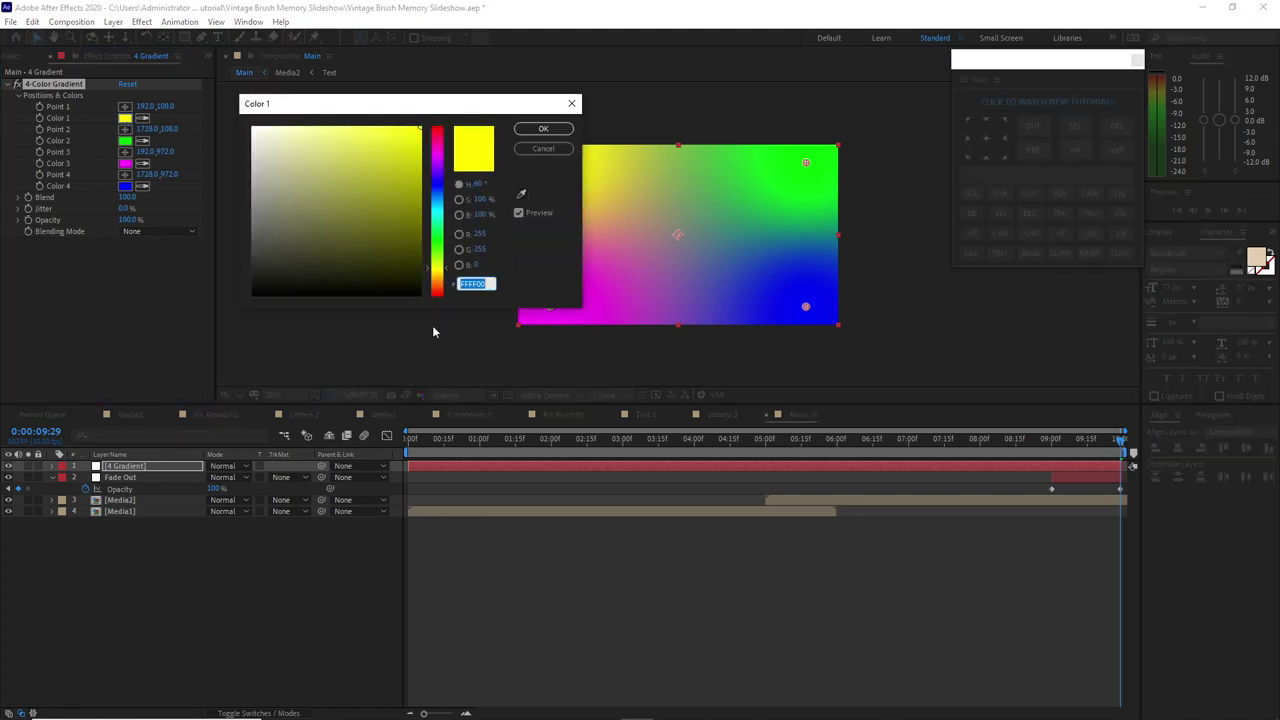
text(8F)
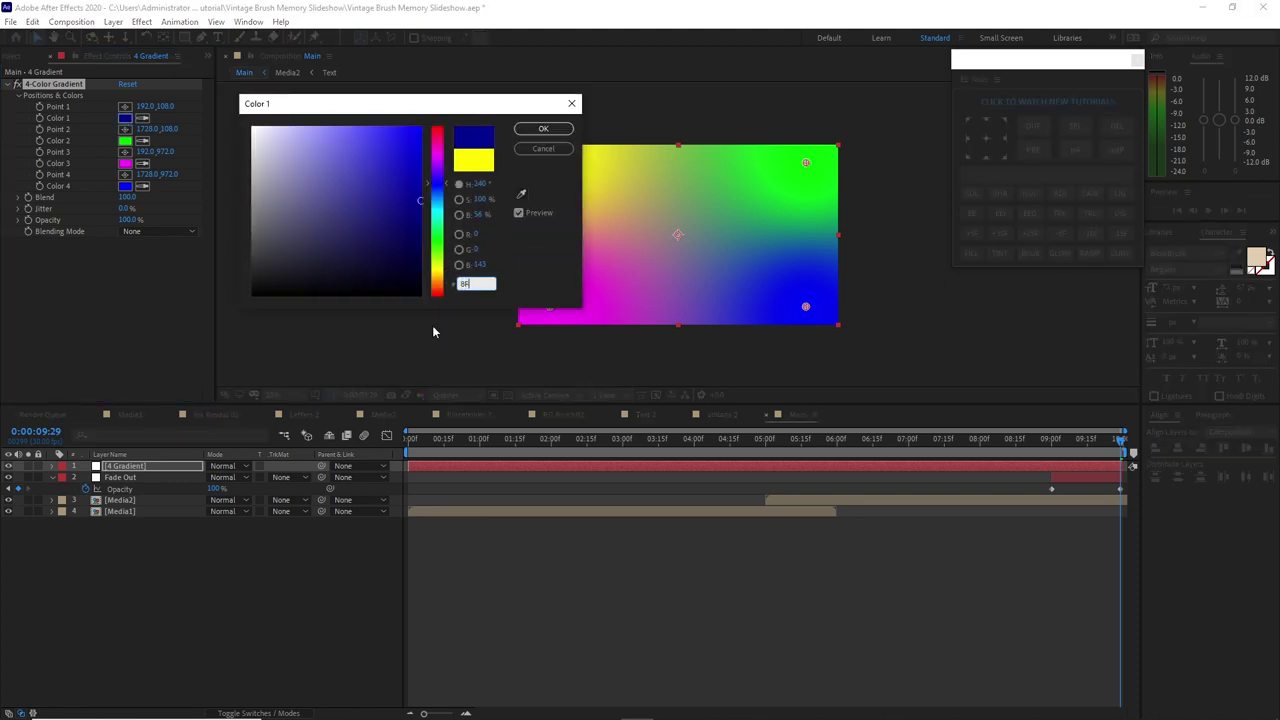
text(55)
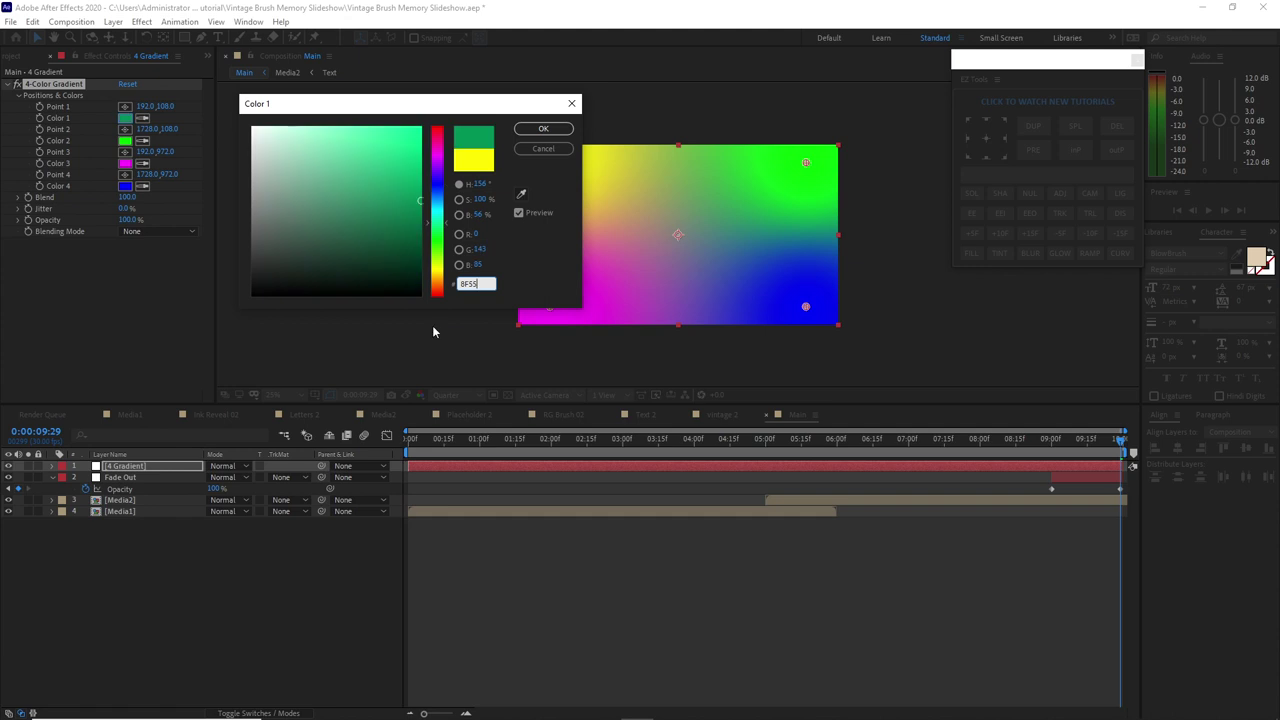
text(DE)
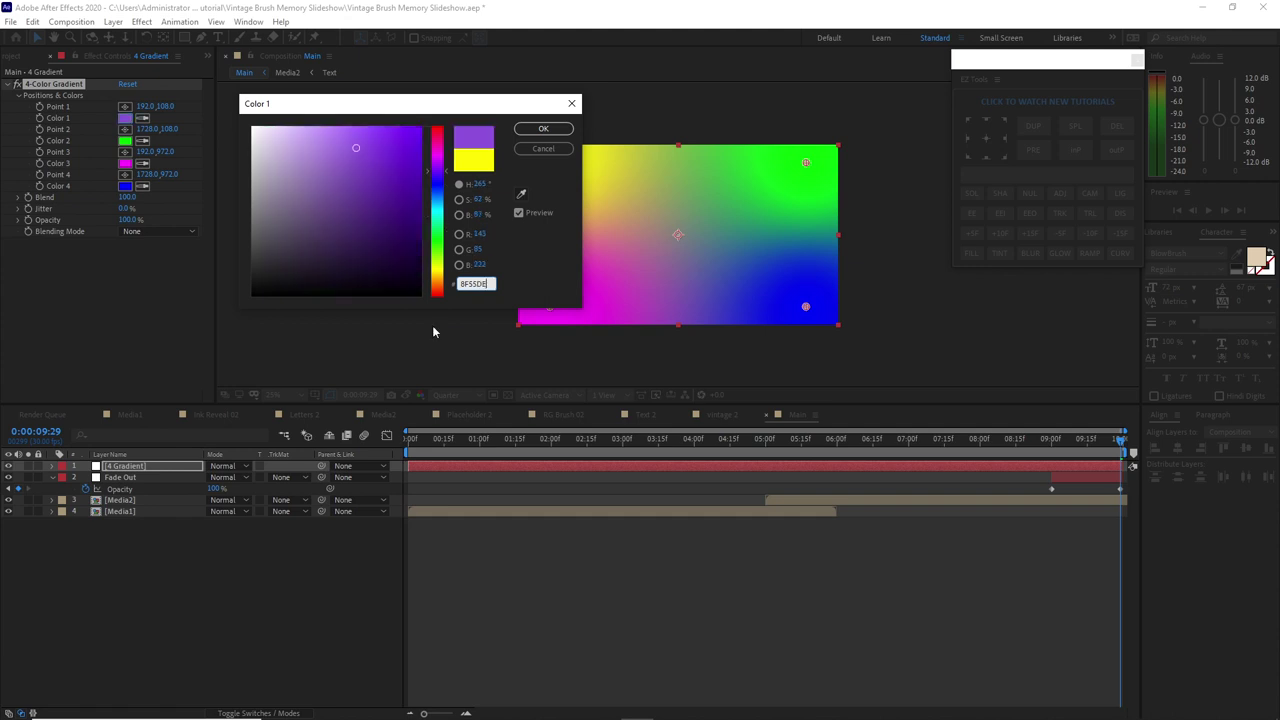
click(476, 284)
right_click(481, 291)
click(501, 329)
click(543, 128)
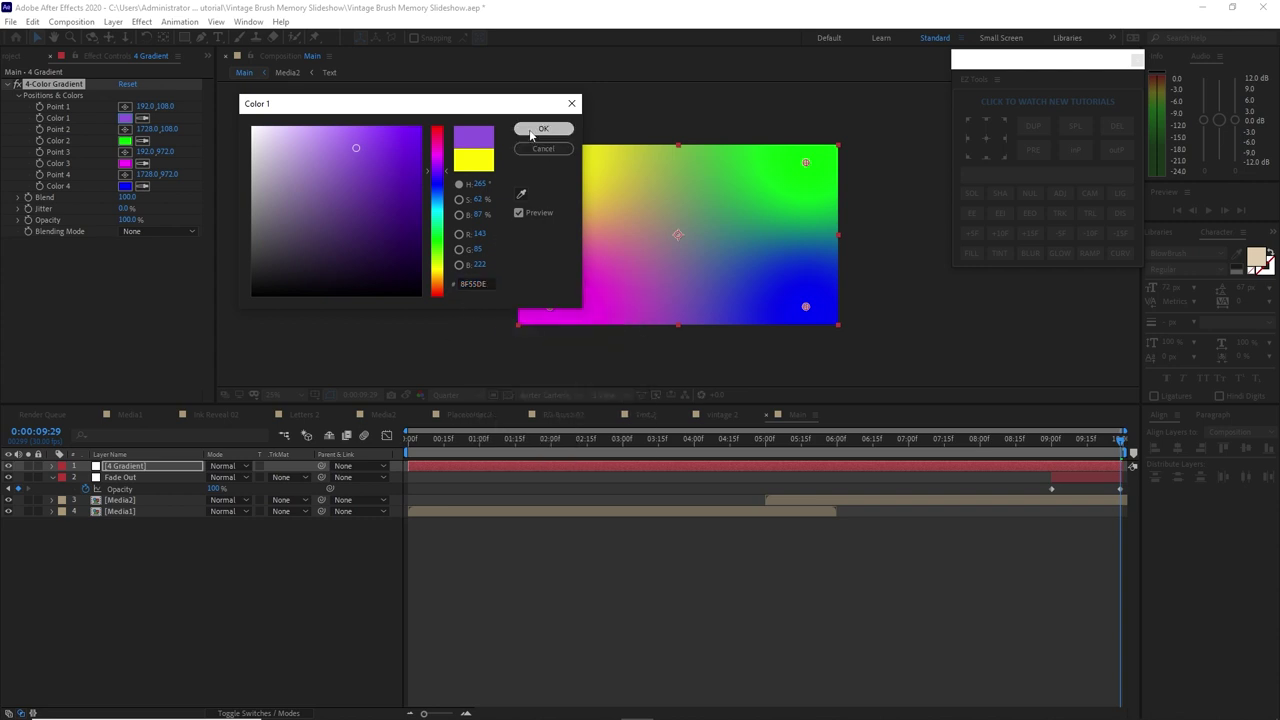
Paste the copied hex code 8F55DE into Color 4 of the gradient
click(124, 186)
right_click(469, 284)
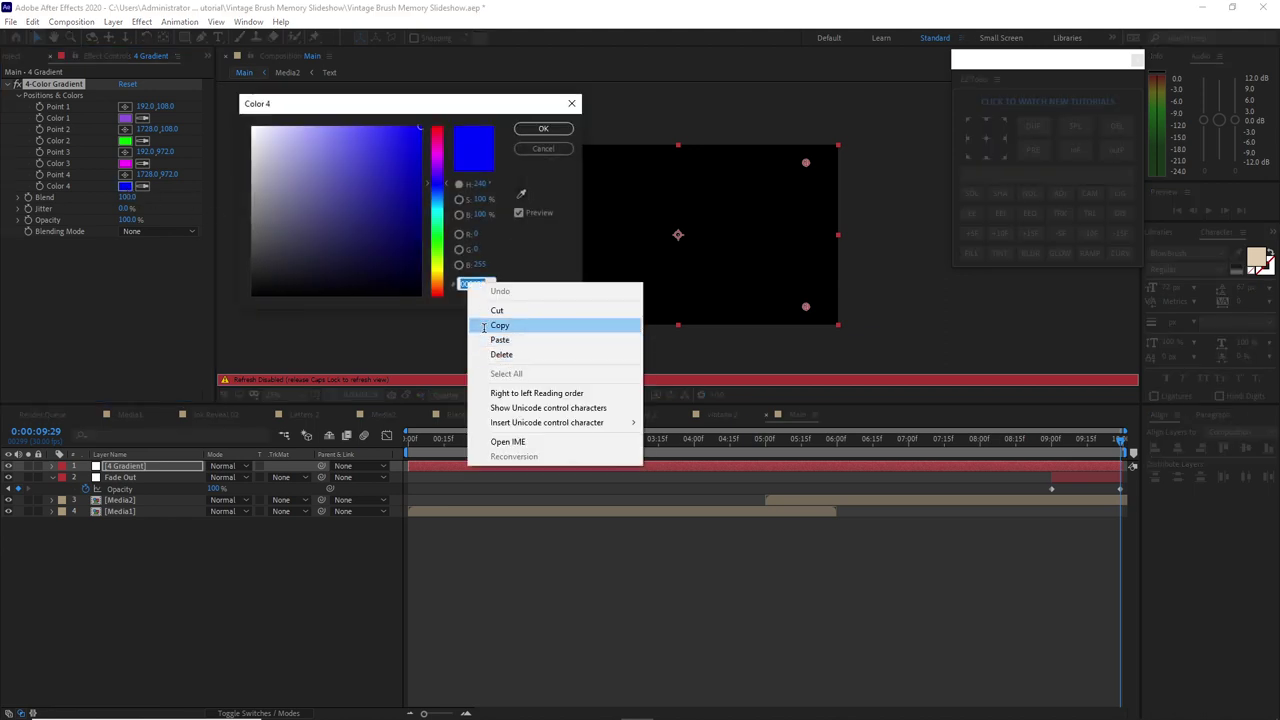
click(499, 340)
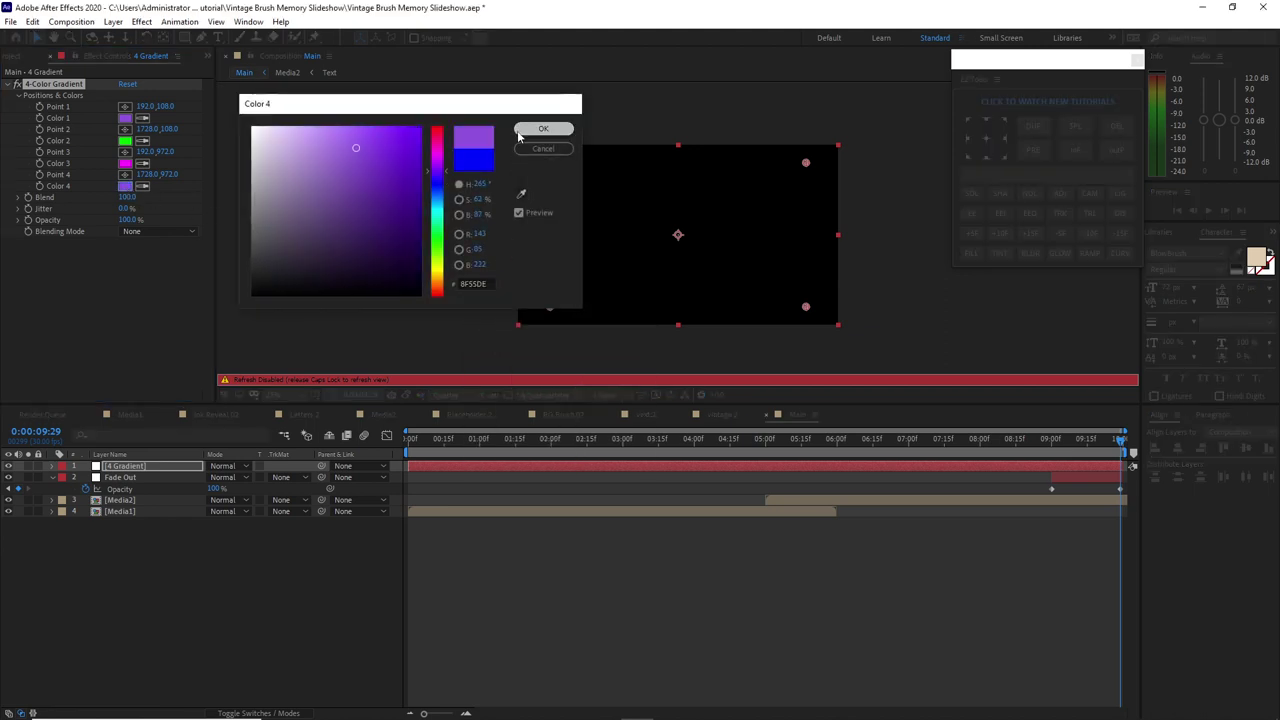
click(543, 128)
Set Color 2 of the gradient to FFA800 and copy its hex code
click(125, 141)
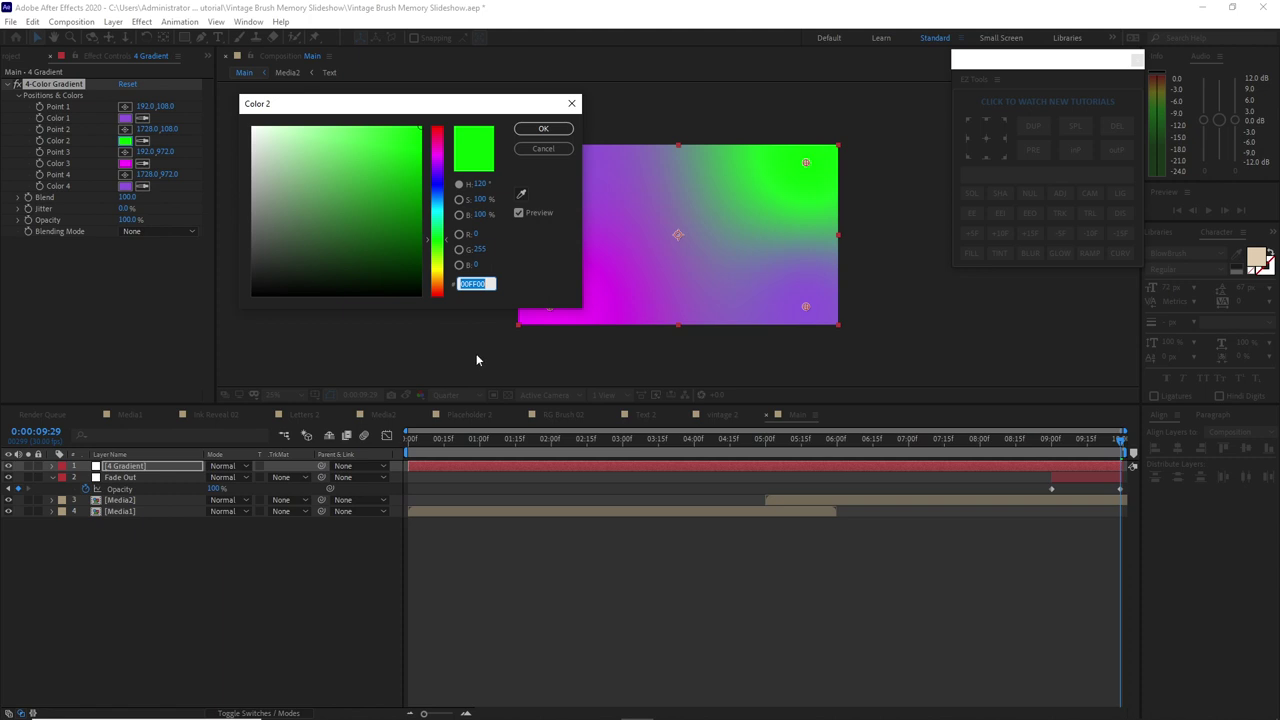
text(FFA800)
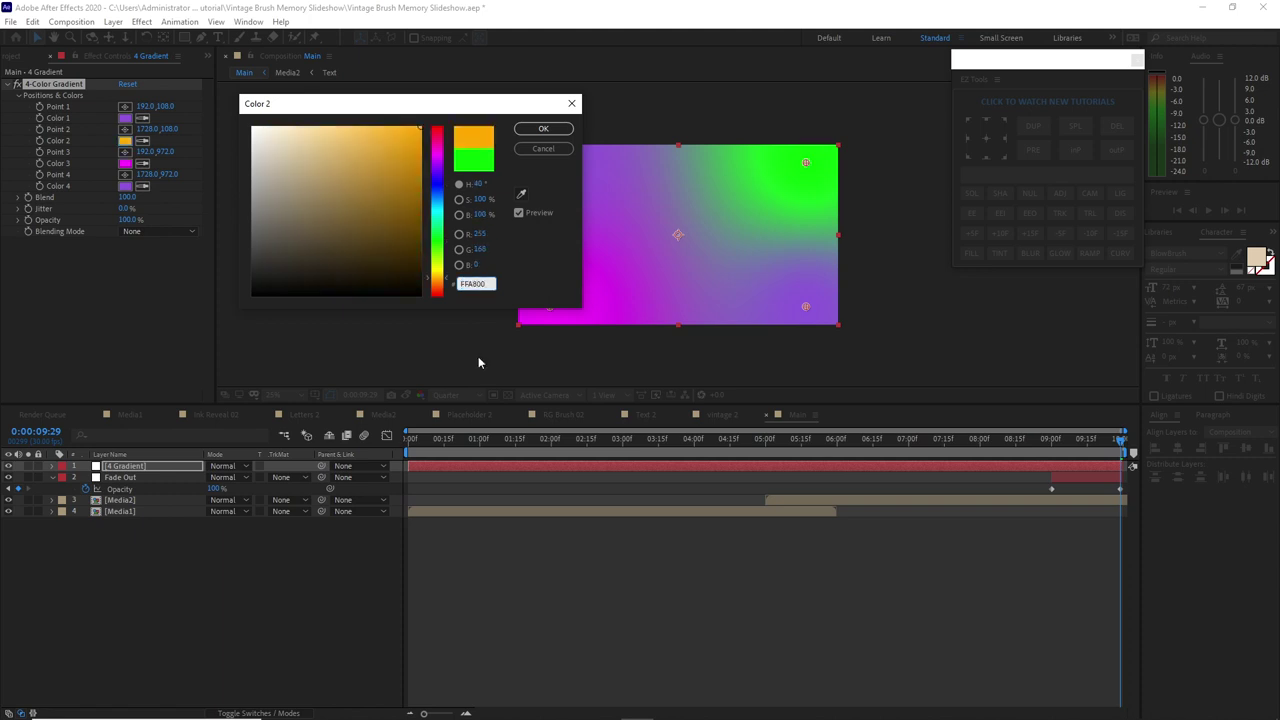
drag(486, 283, 448, 283)
right_click(461, 282)
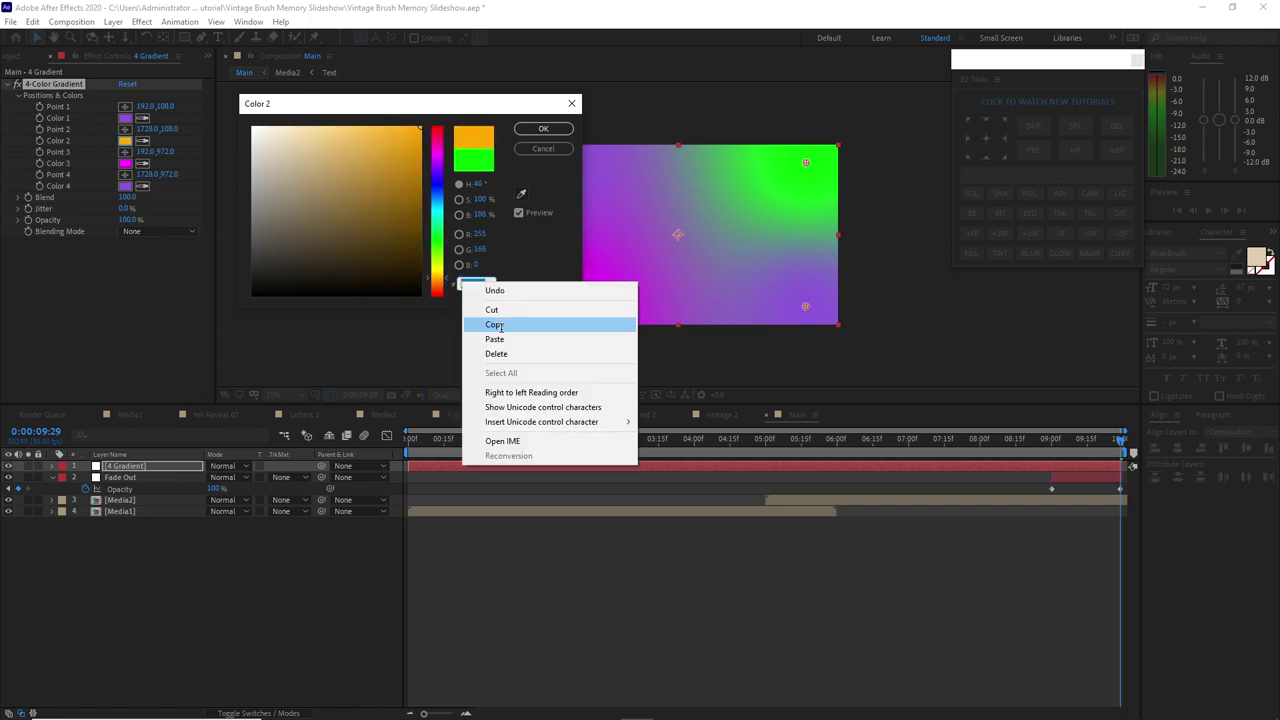
click(494, 325)
key(Return)
Replace Color 4 of the gradient with the copied orange FFA800
click(125, 186)
right_click(468, 284)
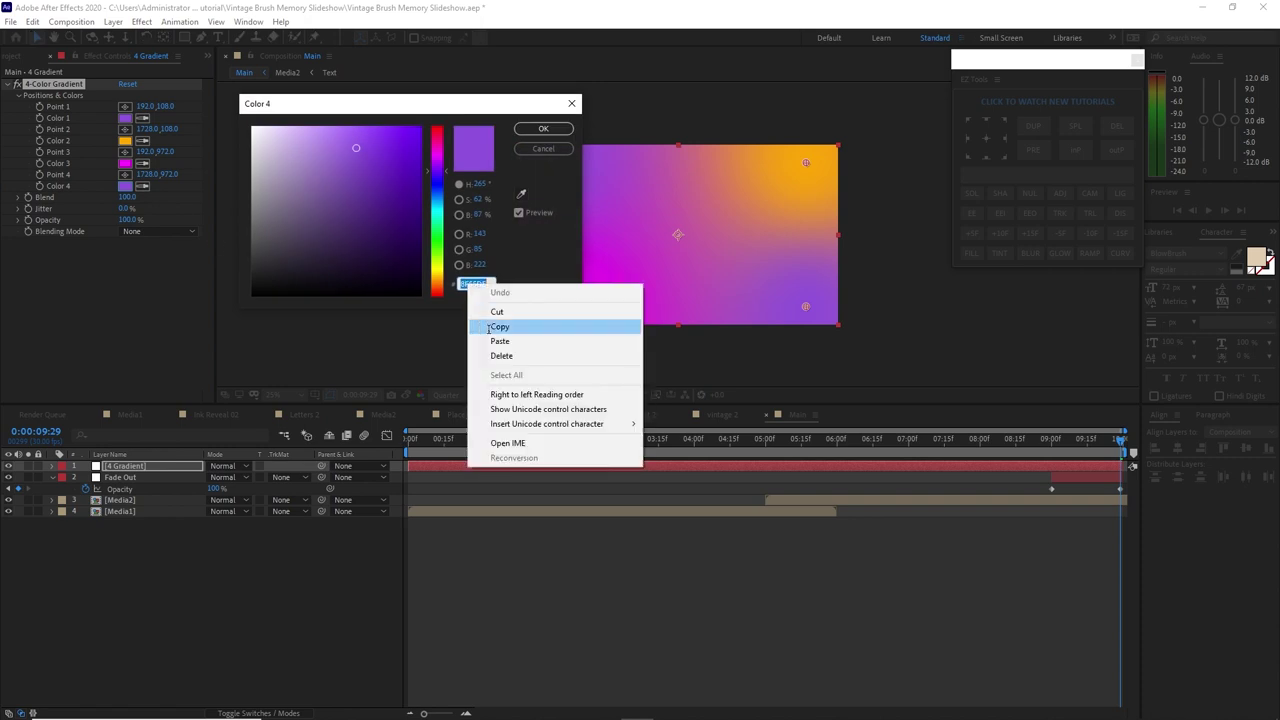
click(500, 341)
click(535, 130)
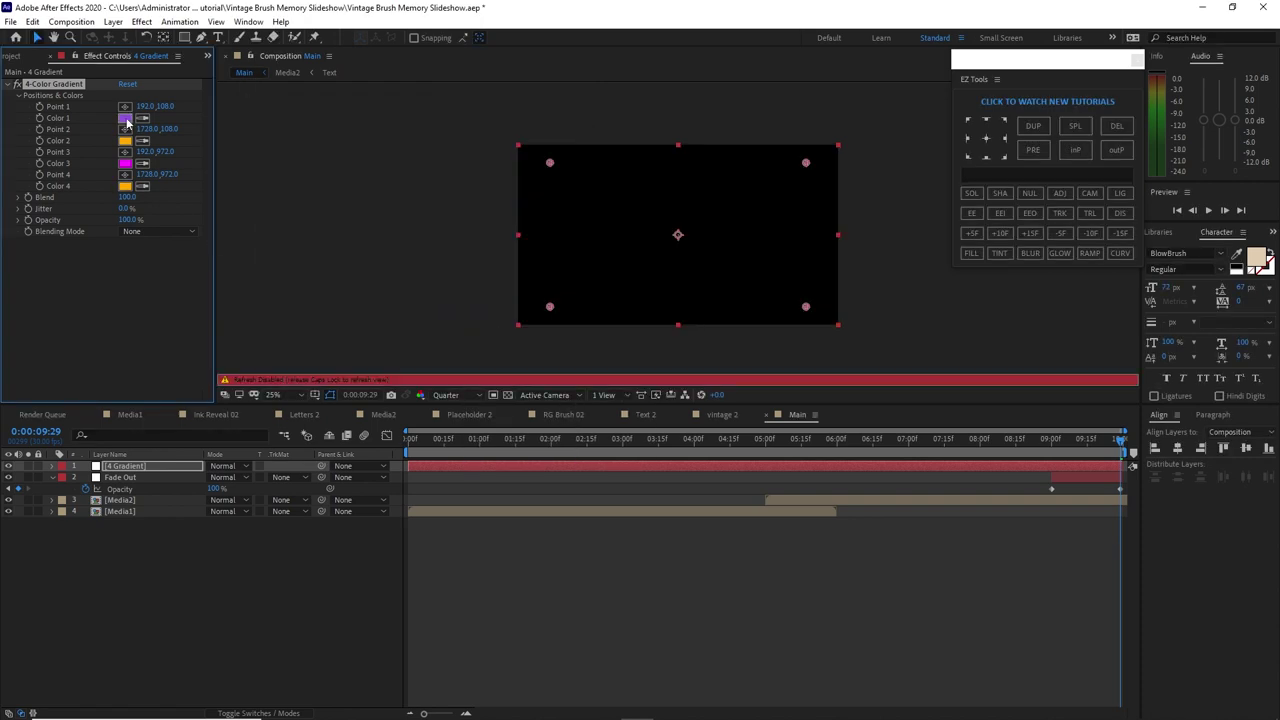
Copy the hex code of Color 1 and set Color 3 of the gradient to the same 8F55DE
click(125, 118)
right_click(468, 284)
click(494, 329)
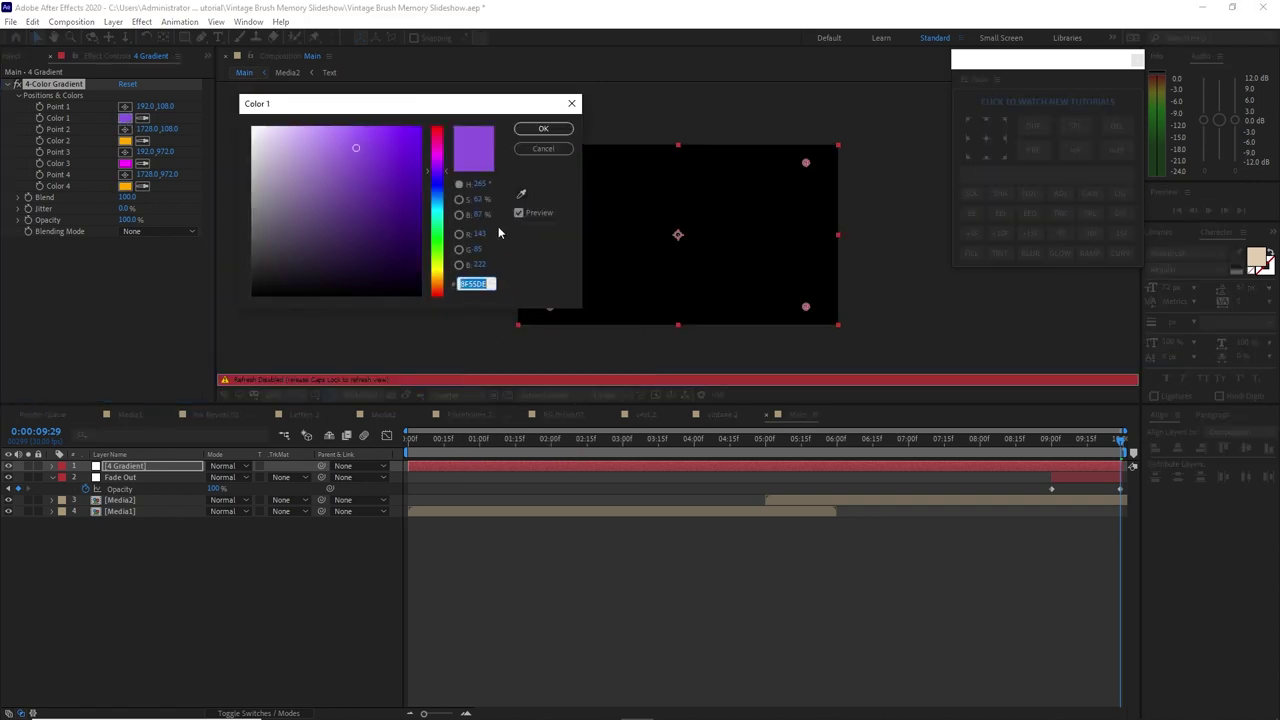
click(541, 129)
click(125, 164)
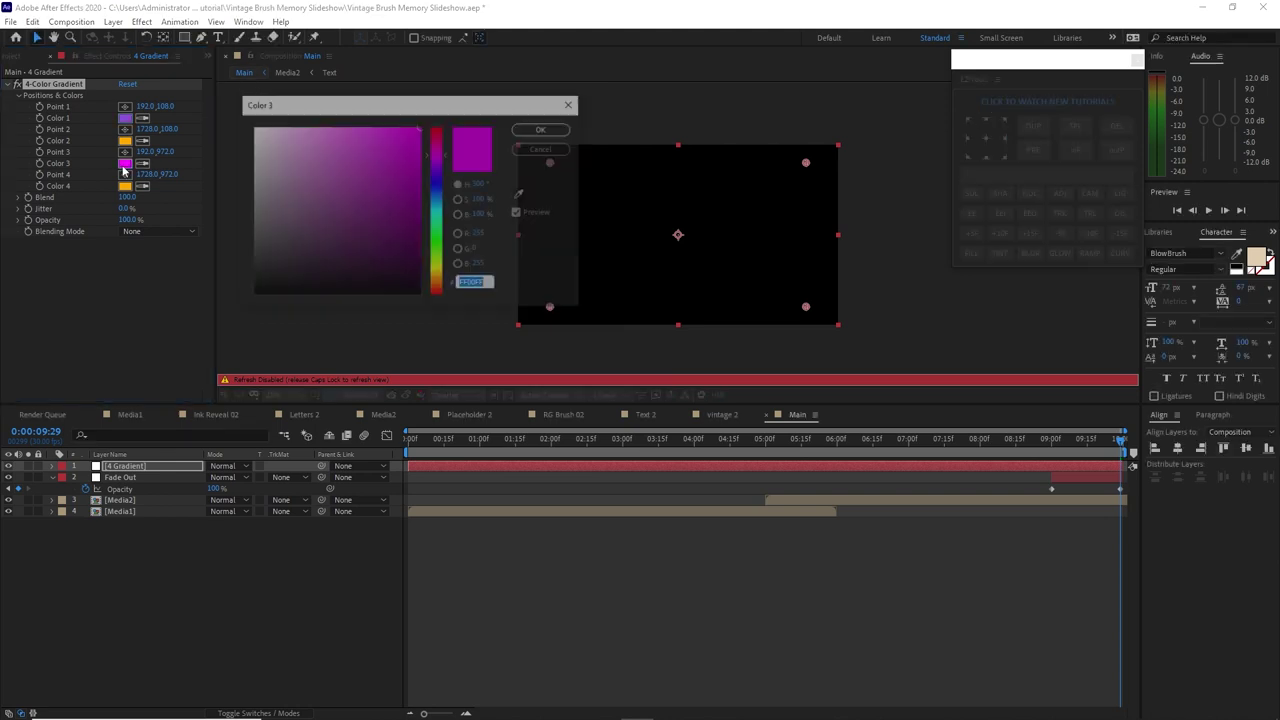
right_click(466, 284)
click(500, 336)
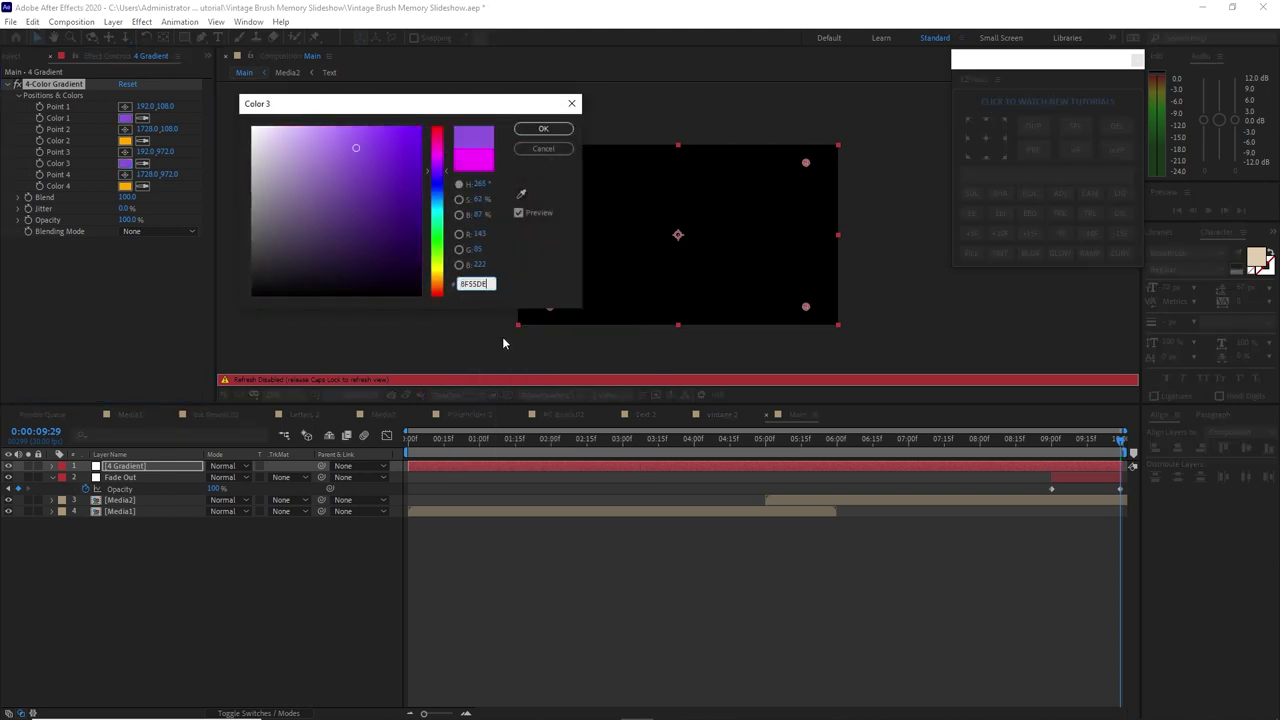
click(543, 129)
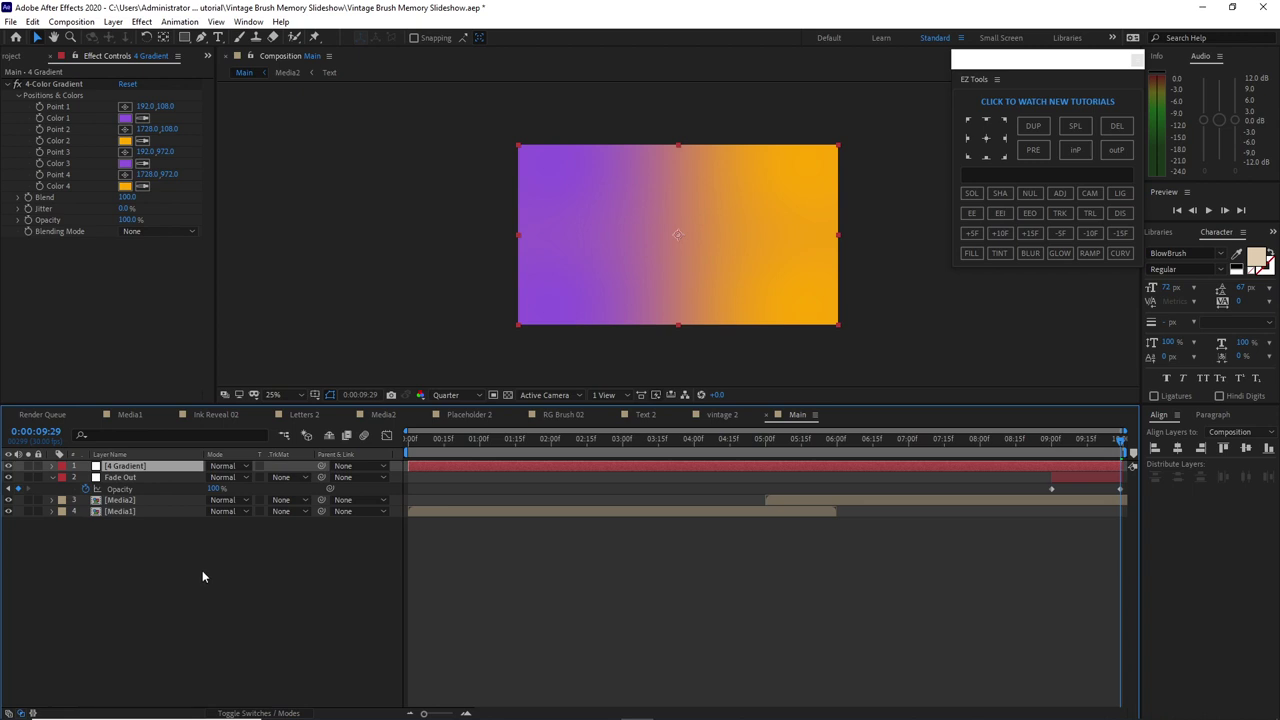
Set the 4 Gradient layer's opacity to 30% and move the current time to 0:00:04:10
key(t)
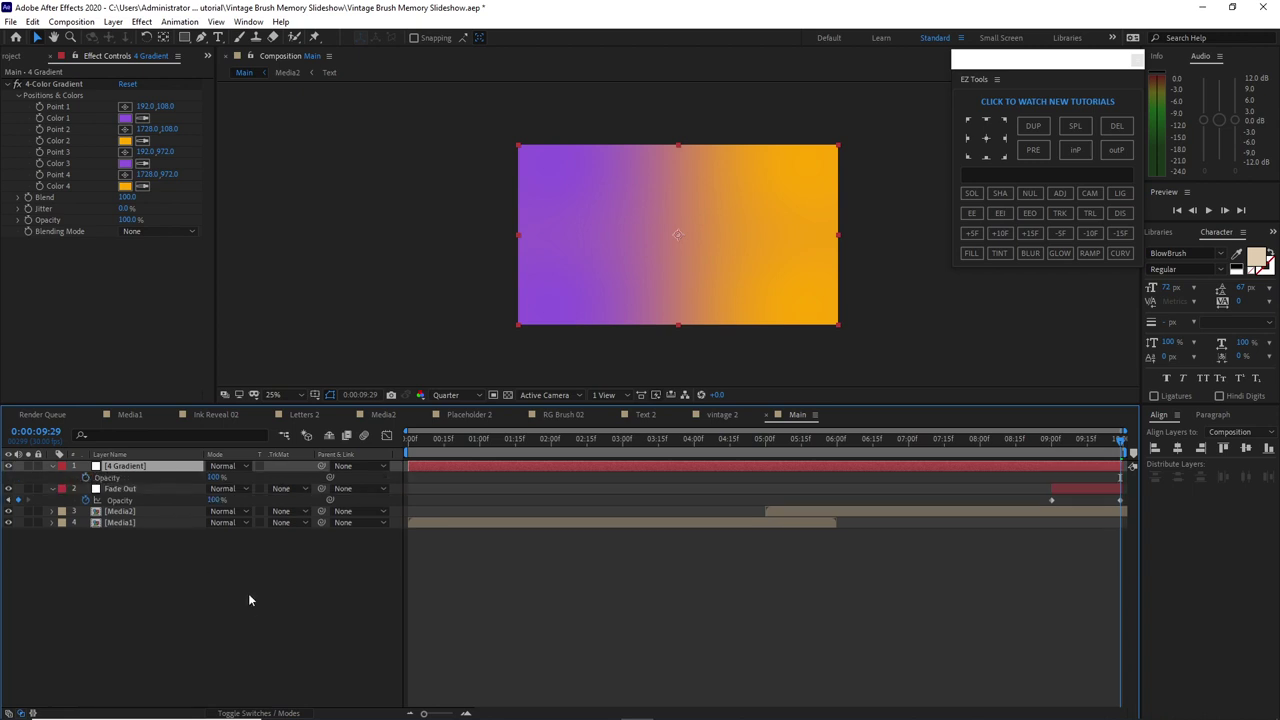
click(213, 478)
text(30)
key(Return)
click(718, 438)
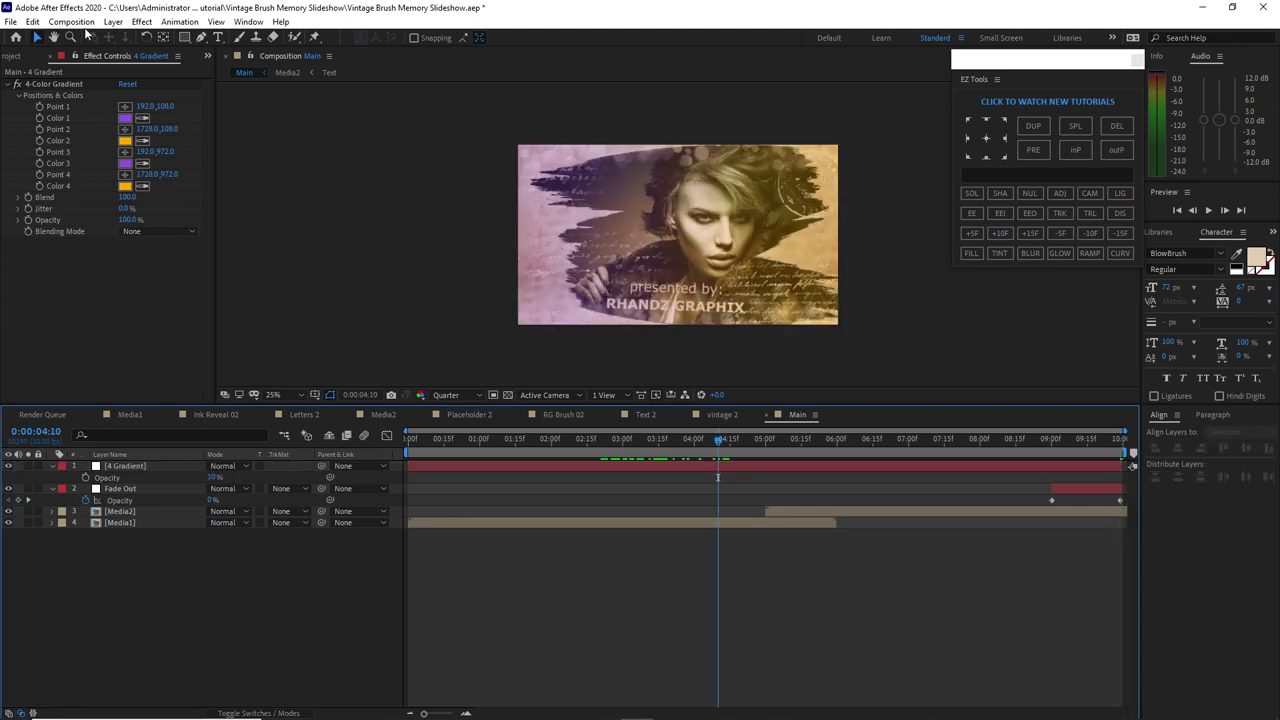
Add an adjustment layer named noise on top of Main and end the work area at 0:00:04:10
click(113, 22)
mouse_move(131, 37)
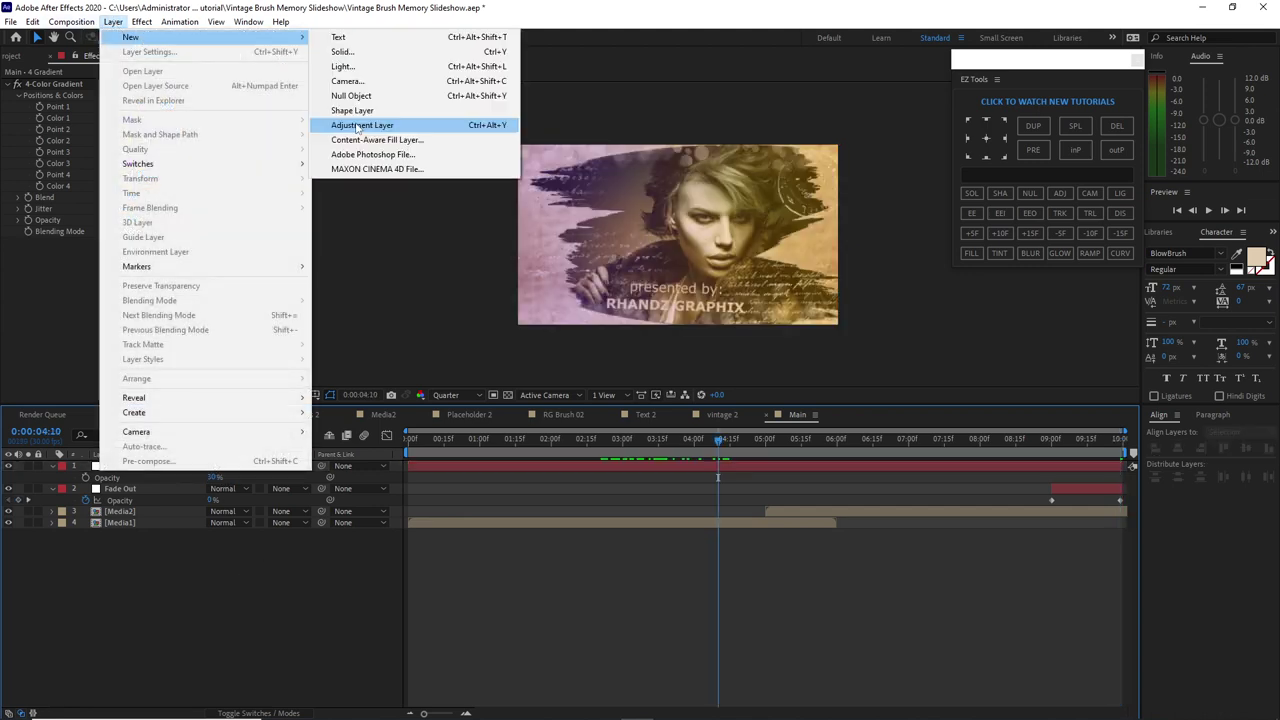
click(345, 126)
key(n)
key(Home)
key(Return)
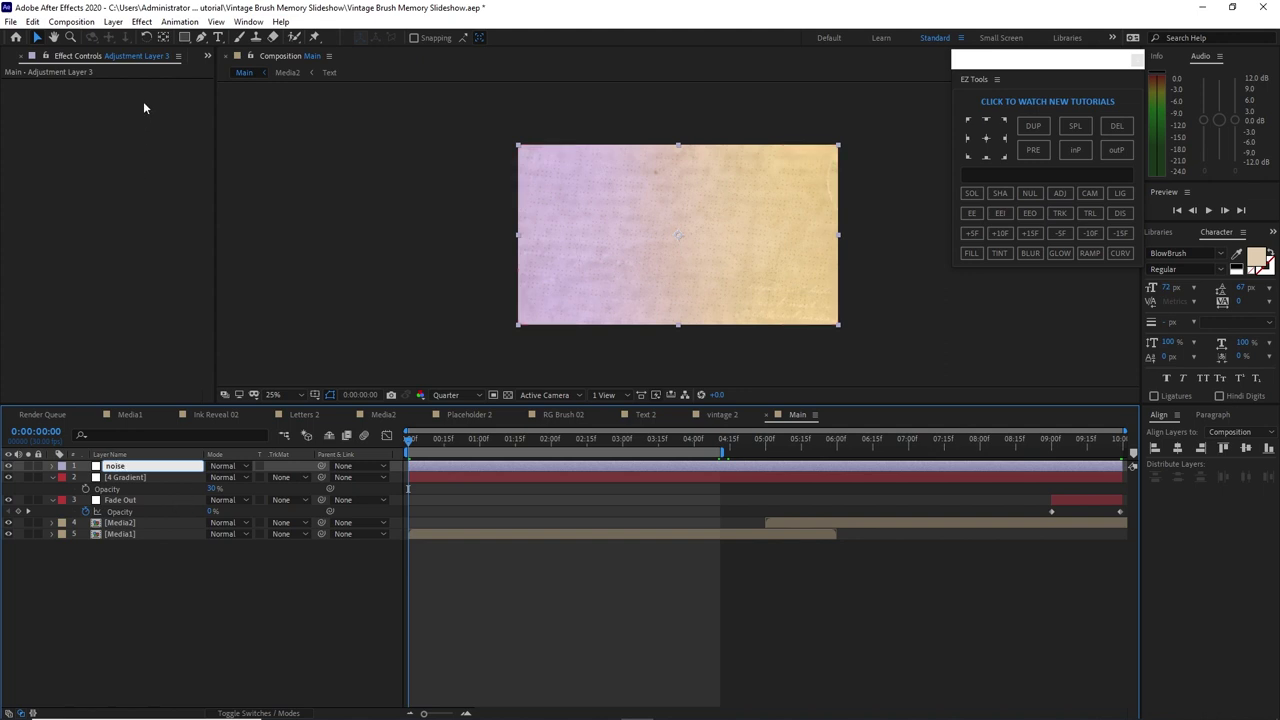
Apply the Noise effect to the noise layer with the Amount of Noise at 4%
click(141, 22)
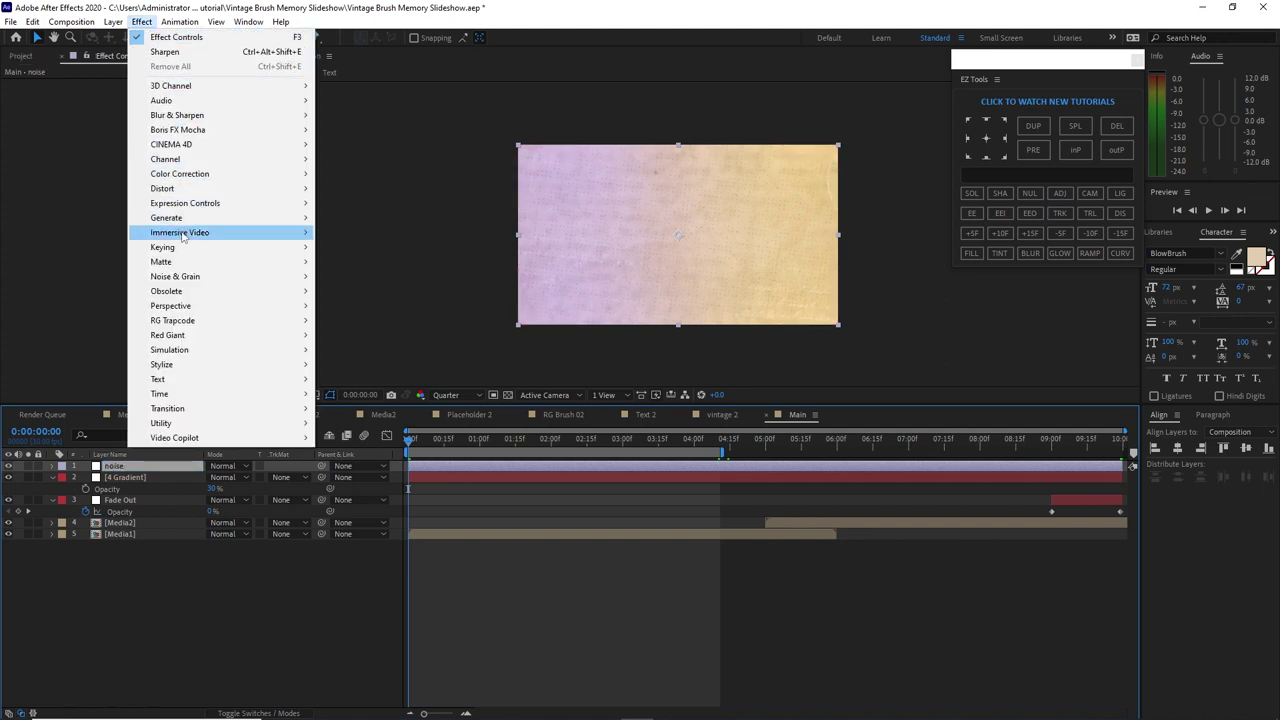
click(355, 349)
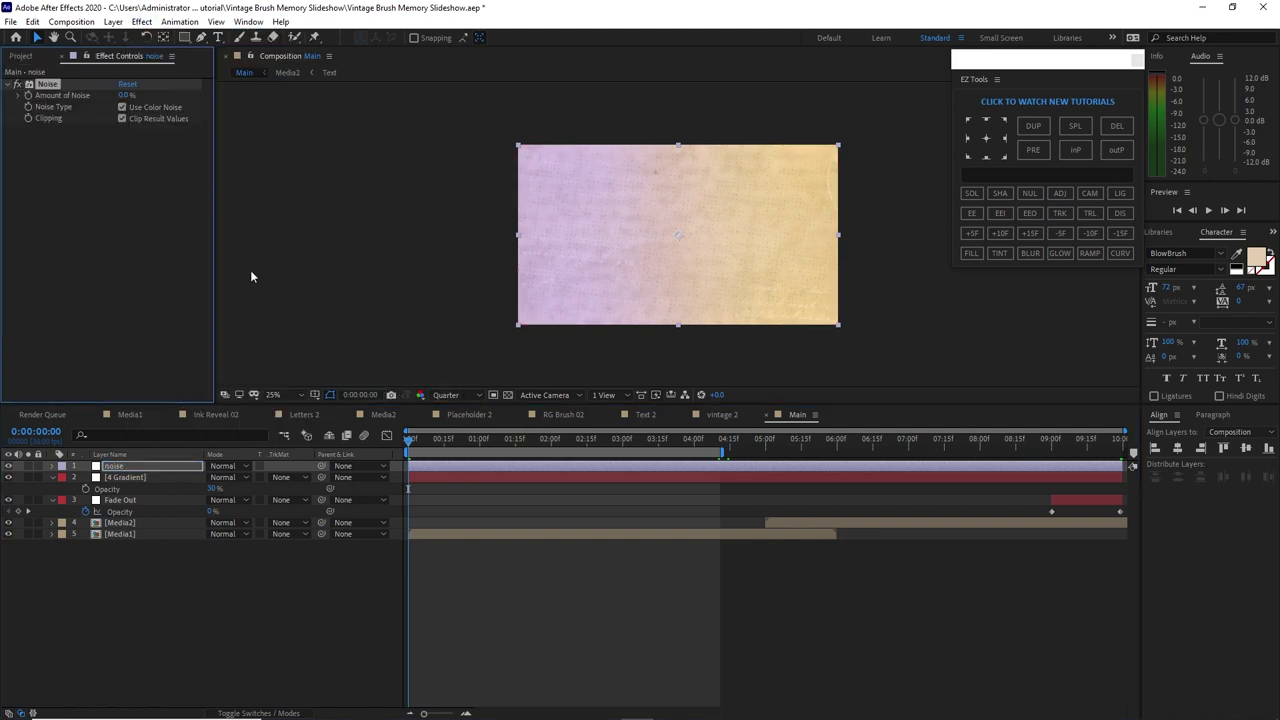
click(126, 95)
text(4)
key(Return)
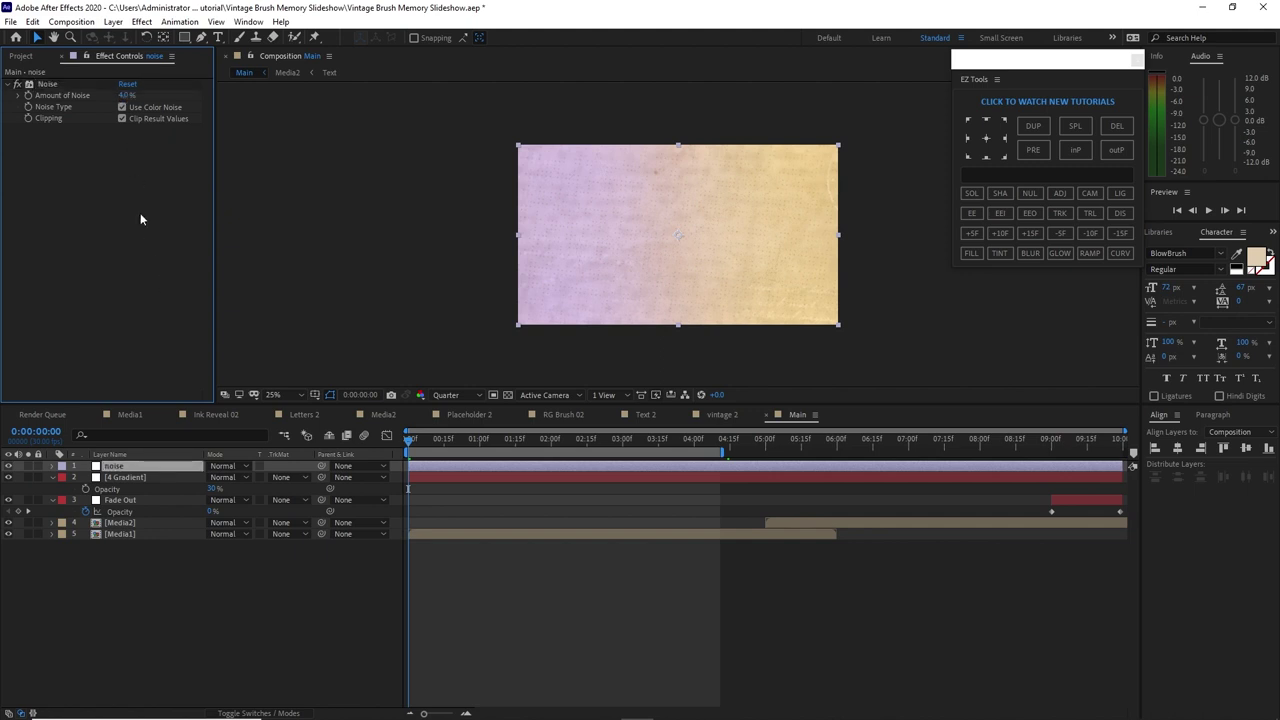
Add another adjustment layer on top of Main and rename it sharp
click(112, 23)
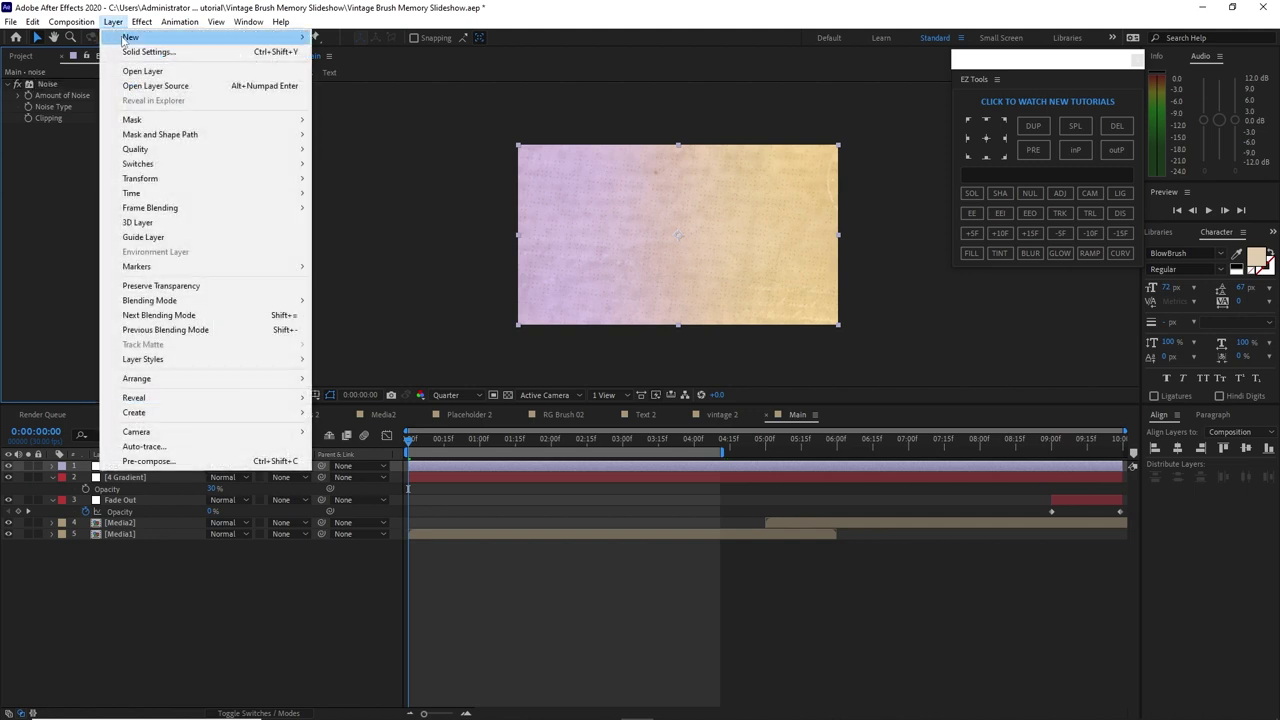
mouse_move(126, 40)
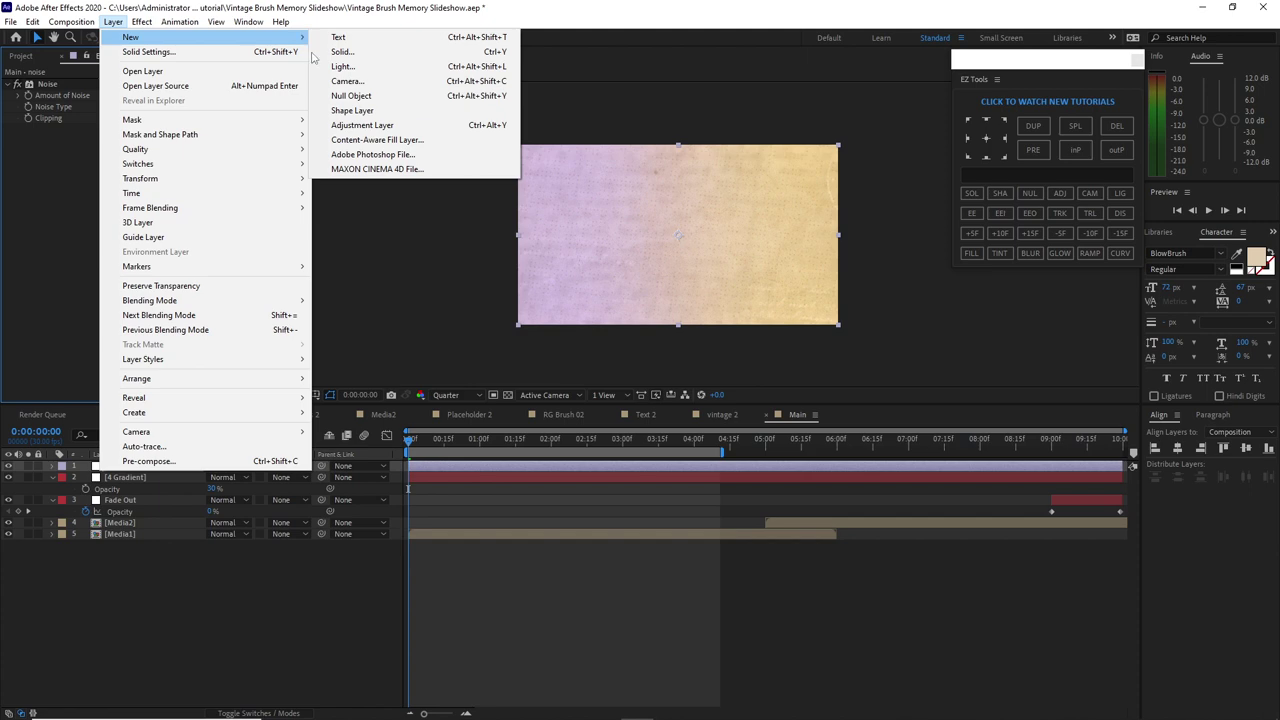
click(355, 125)
right_click(165, 468)
click(225, 443)
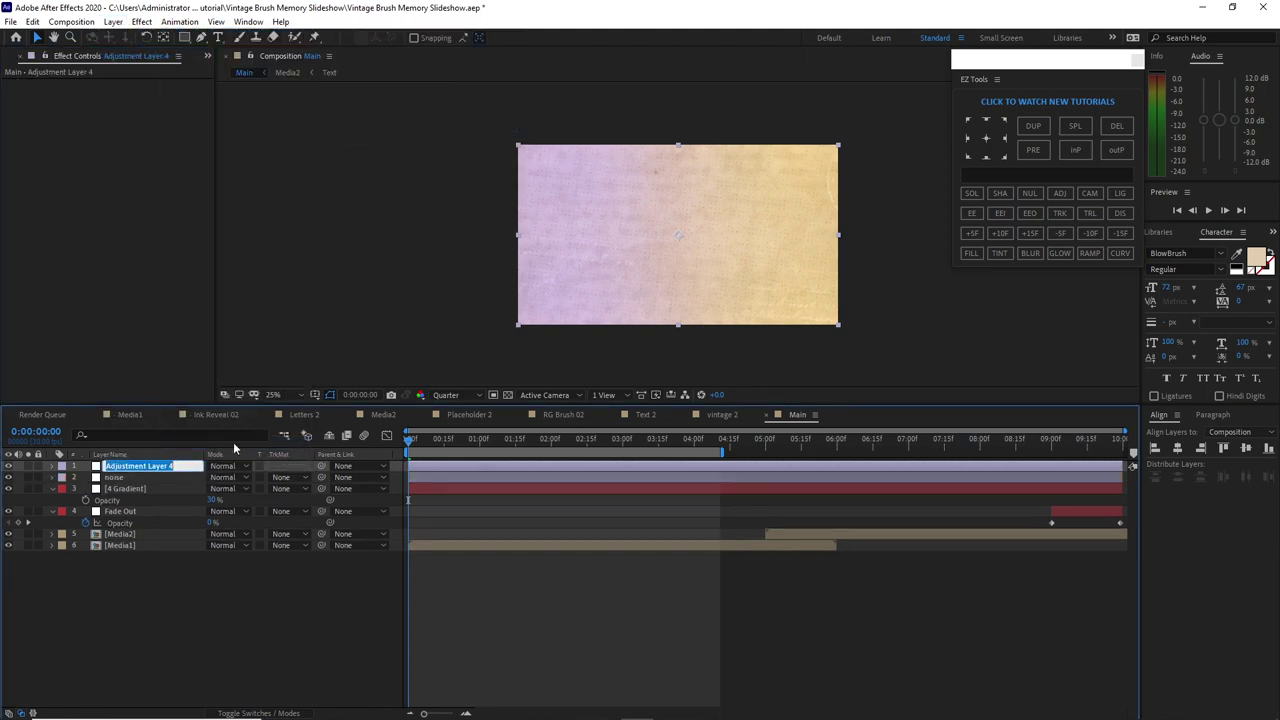
text(c)
text(harp)
Apply the Sharpen effect to the sharp layer with a Sharpen Amount of 5 and return to the project items
click(141, 22)
mouse_move(175, 115)
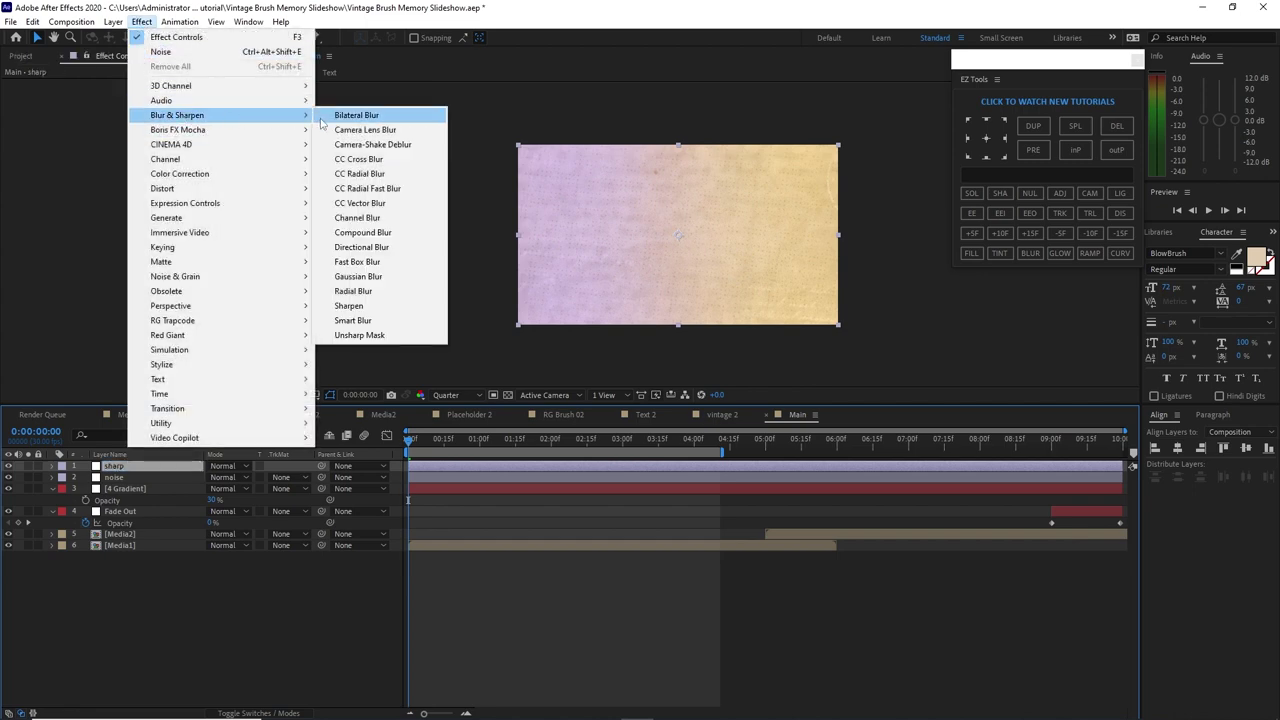
click(350, 302)
click(119, 95)
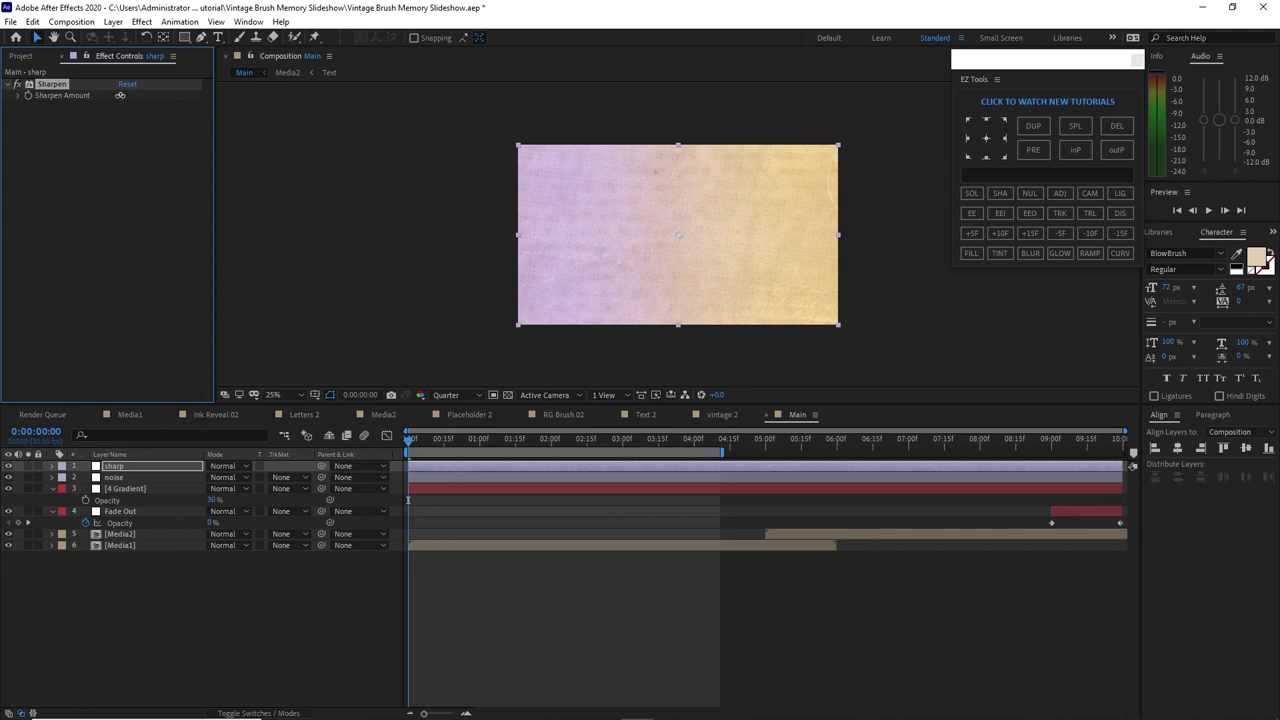
text(5)
key(Return)
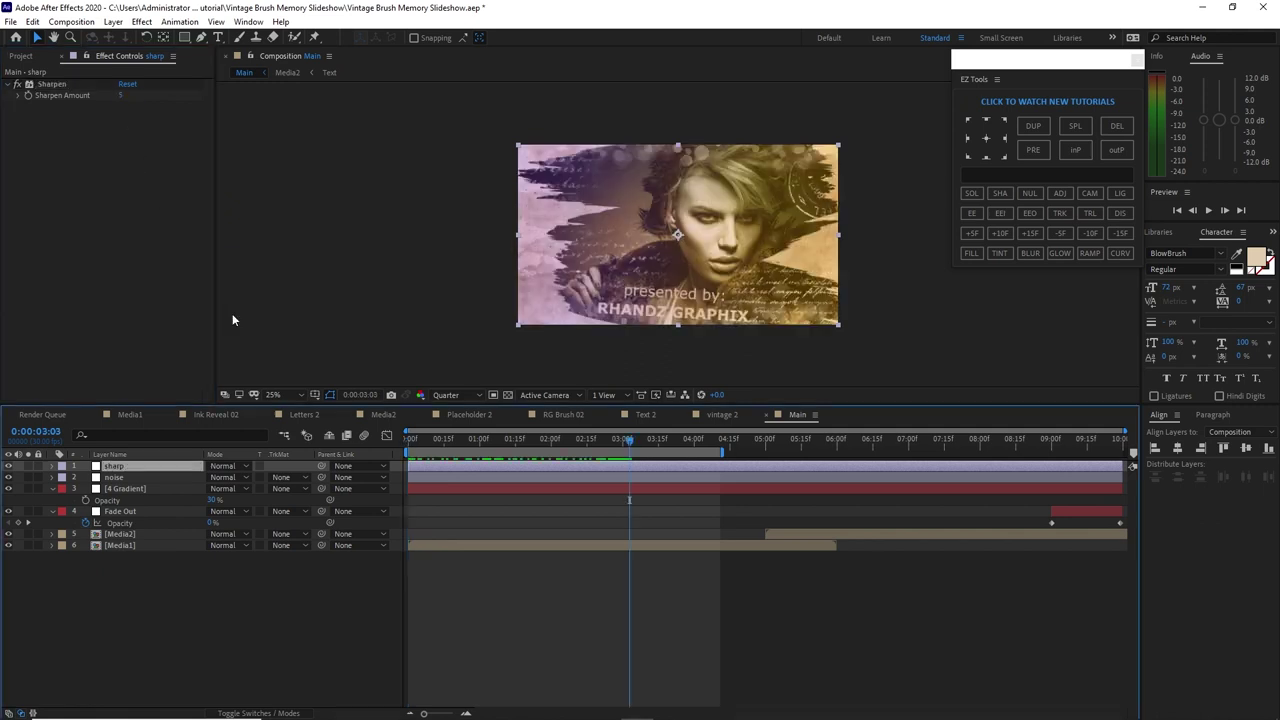
click(20, 56)
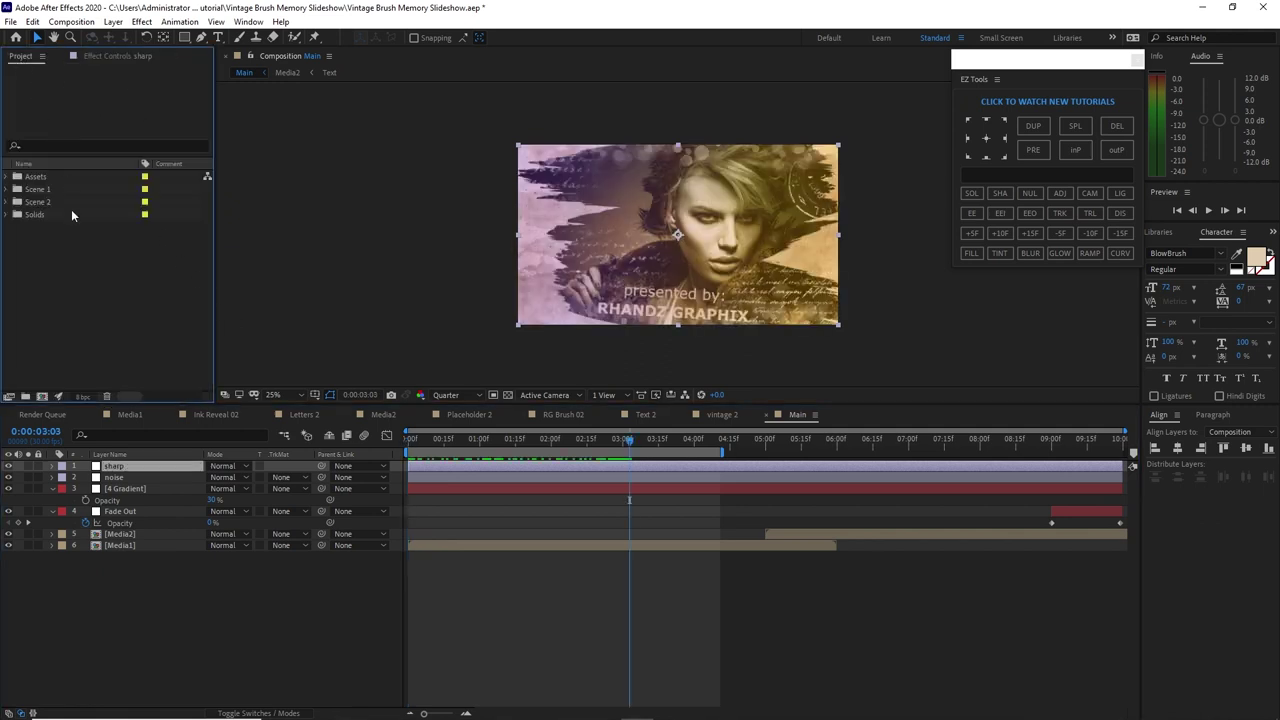
Place the Dust.mov footage on top of Main and pre-compose it as Dust, moving all attributes into the new composition
click(6, 177)
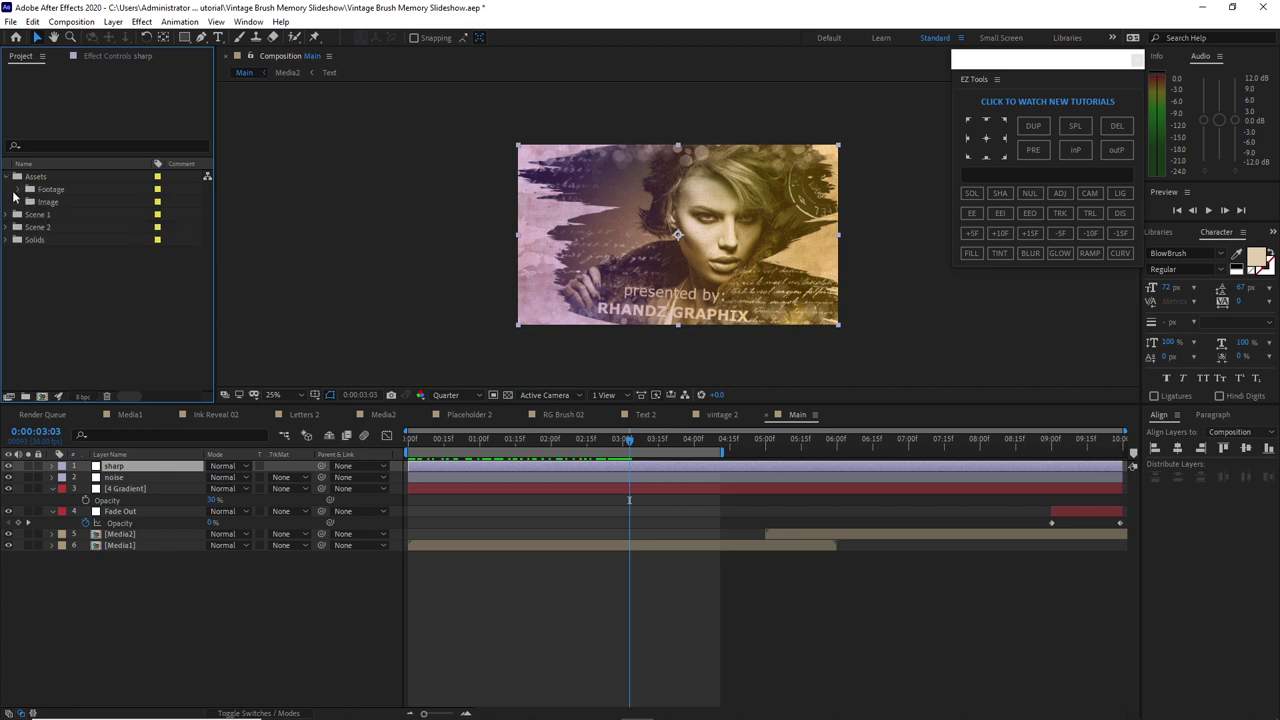
click(18, 190)
click(68, 253)
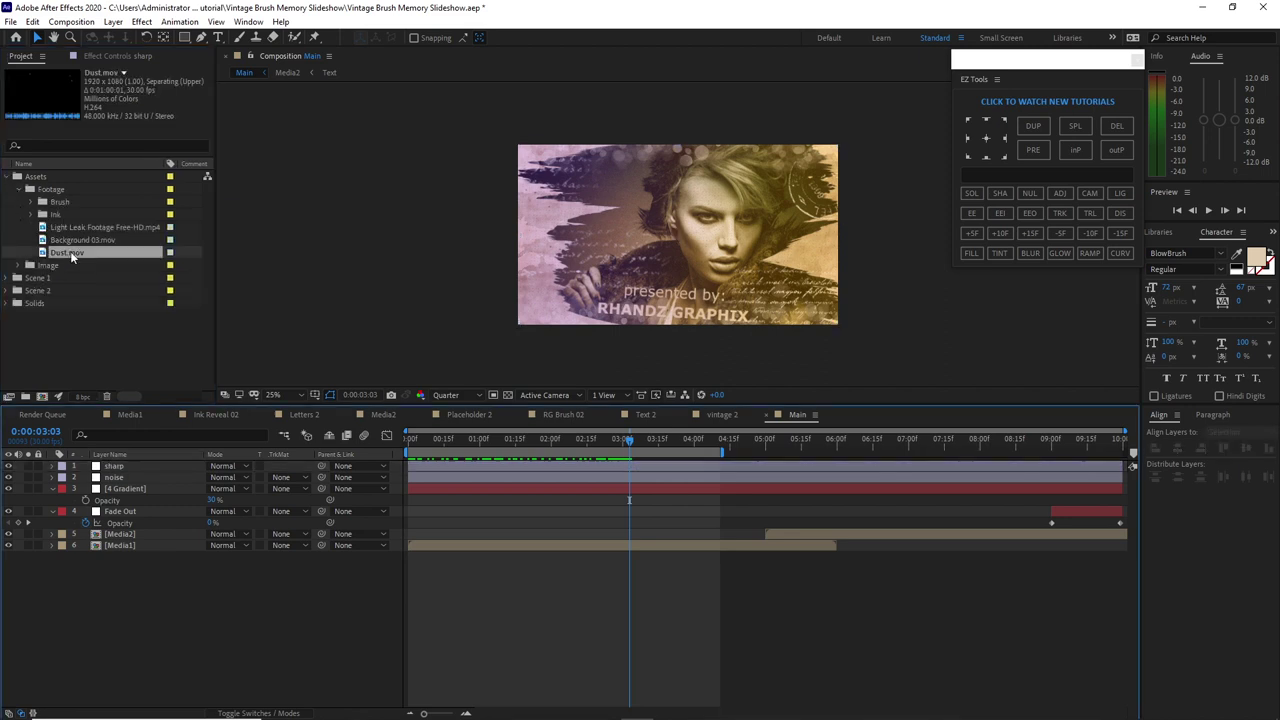
drag(70, 251, 118, 465)
right_click(122, 466)
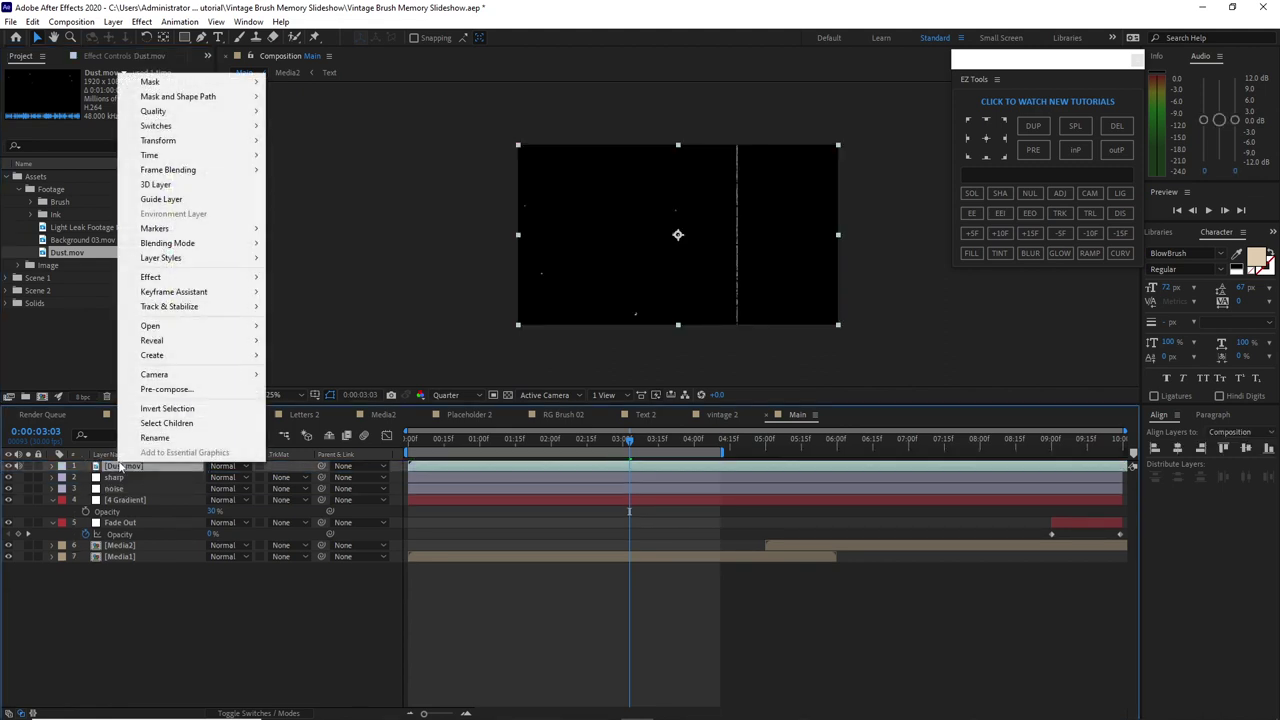
click(166, 389)
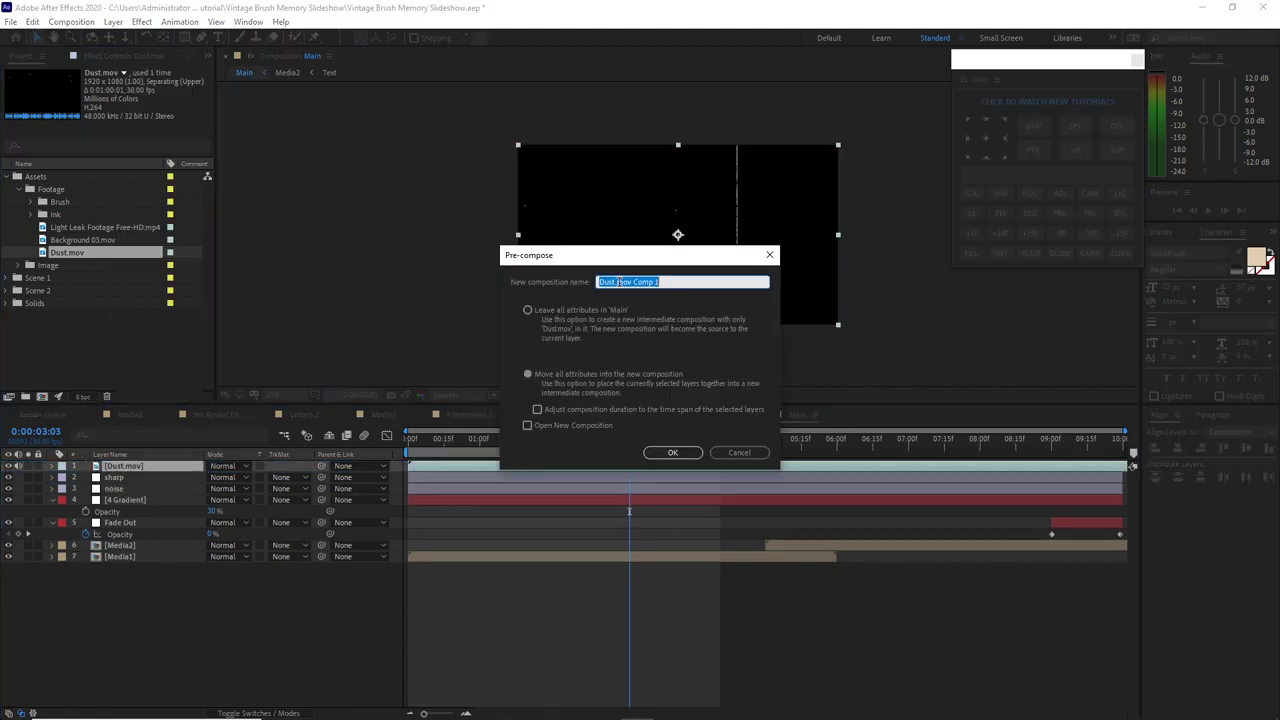
drag(616, 282, 633, 294)
click(532, 373)
click(663, 451)
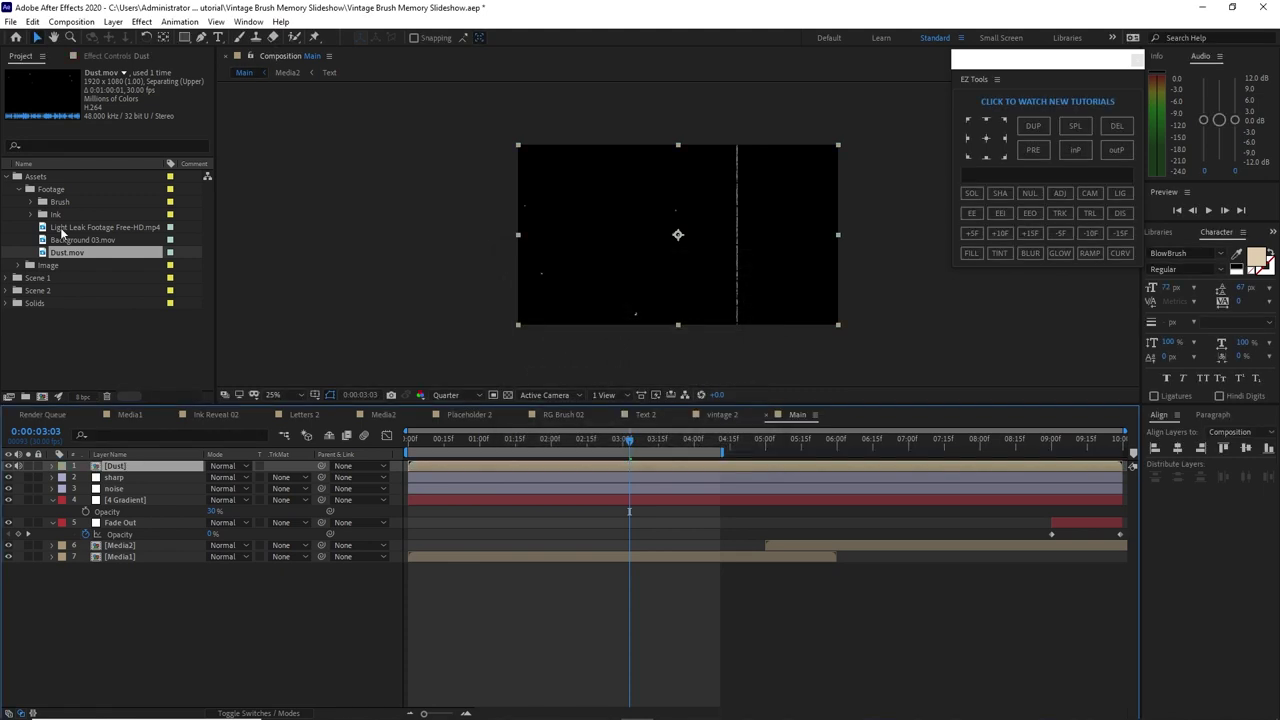
Place the Light Leak footage on top of Main and pre-compose it as Light Leak with all attributes moved inside
drag(100, 227, 92, 462)
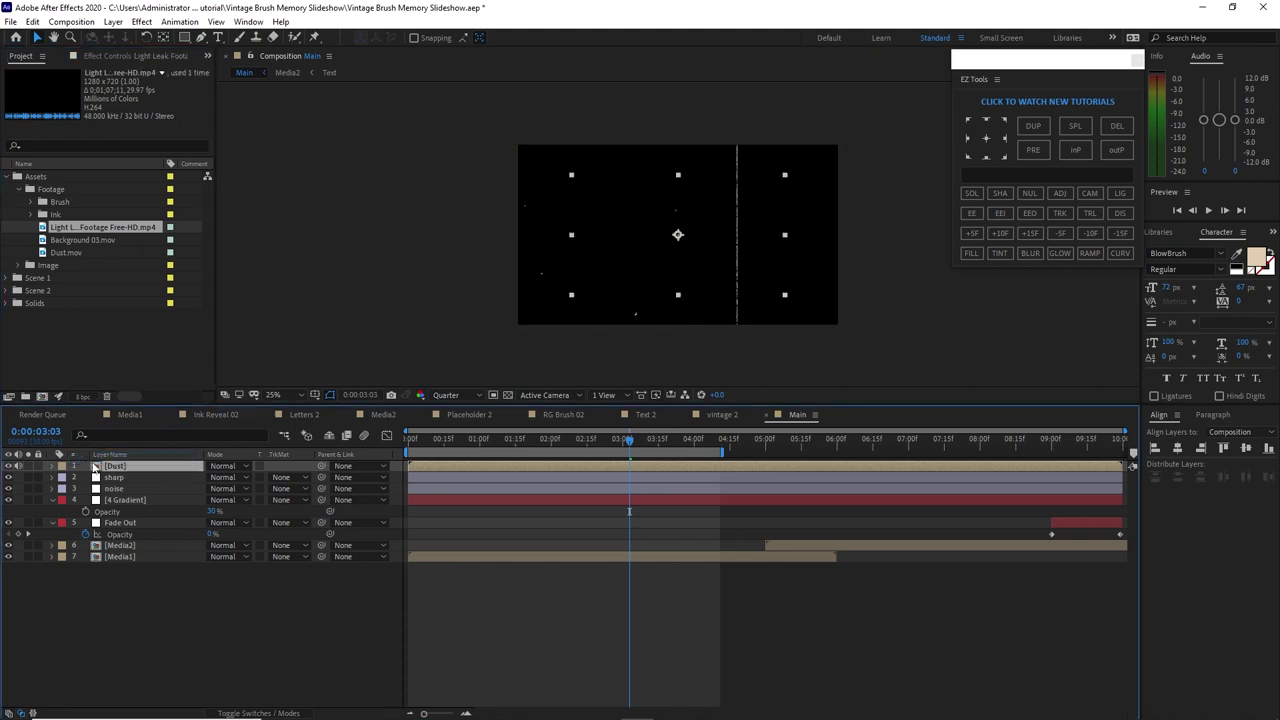
right_click(117, 467)
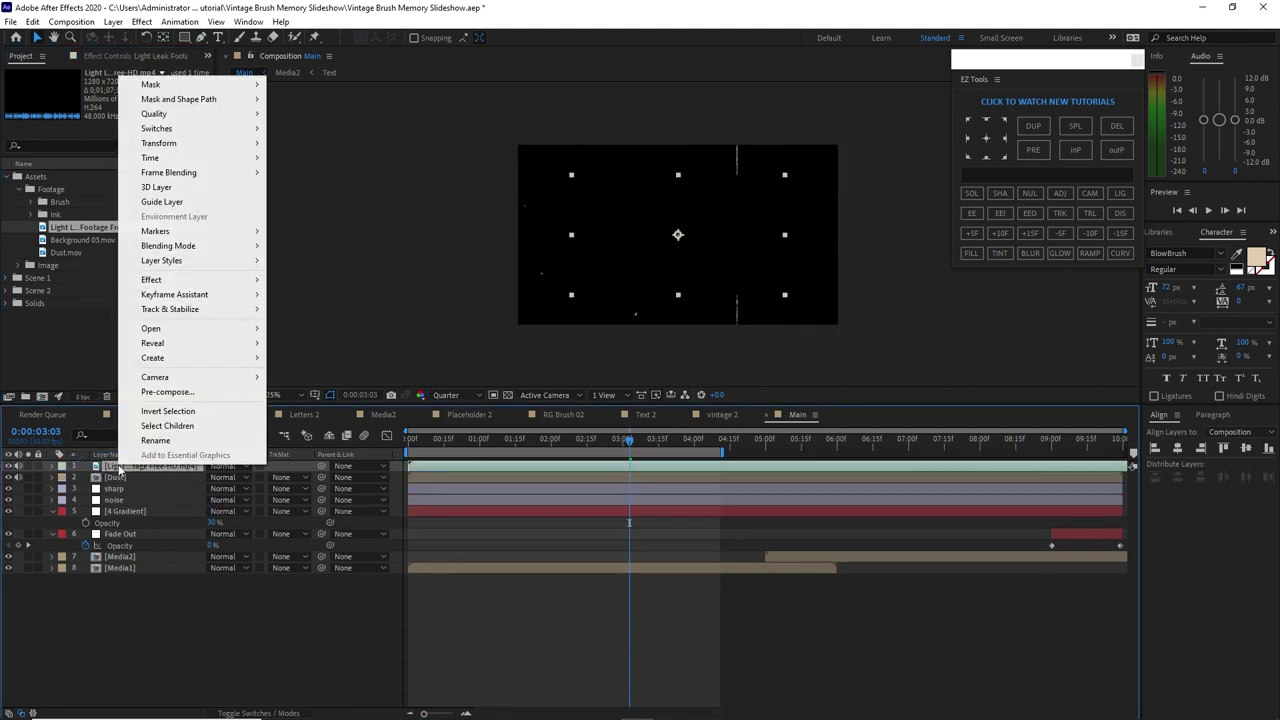
click(180, 392)
drag(635, 283, 715, 323)
key(BackSpace)
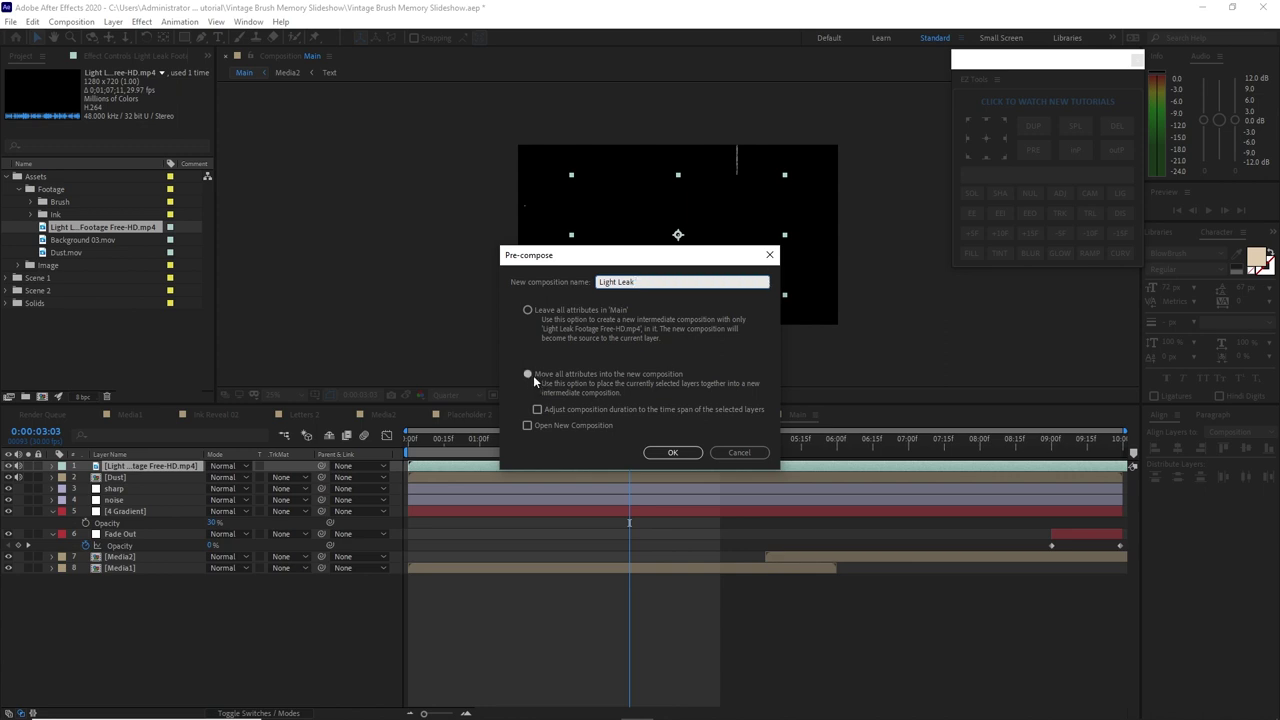
click(529, 374)
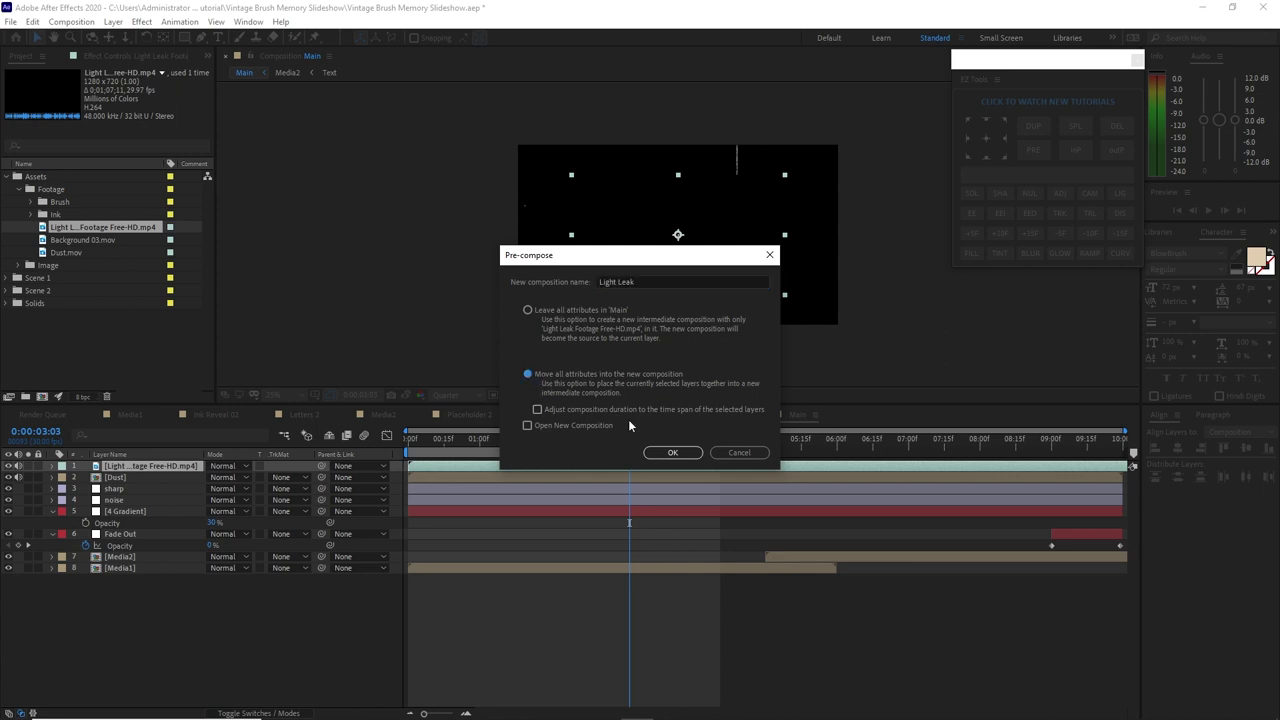
click(673, 453)
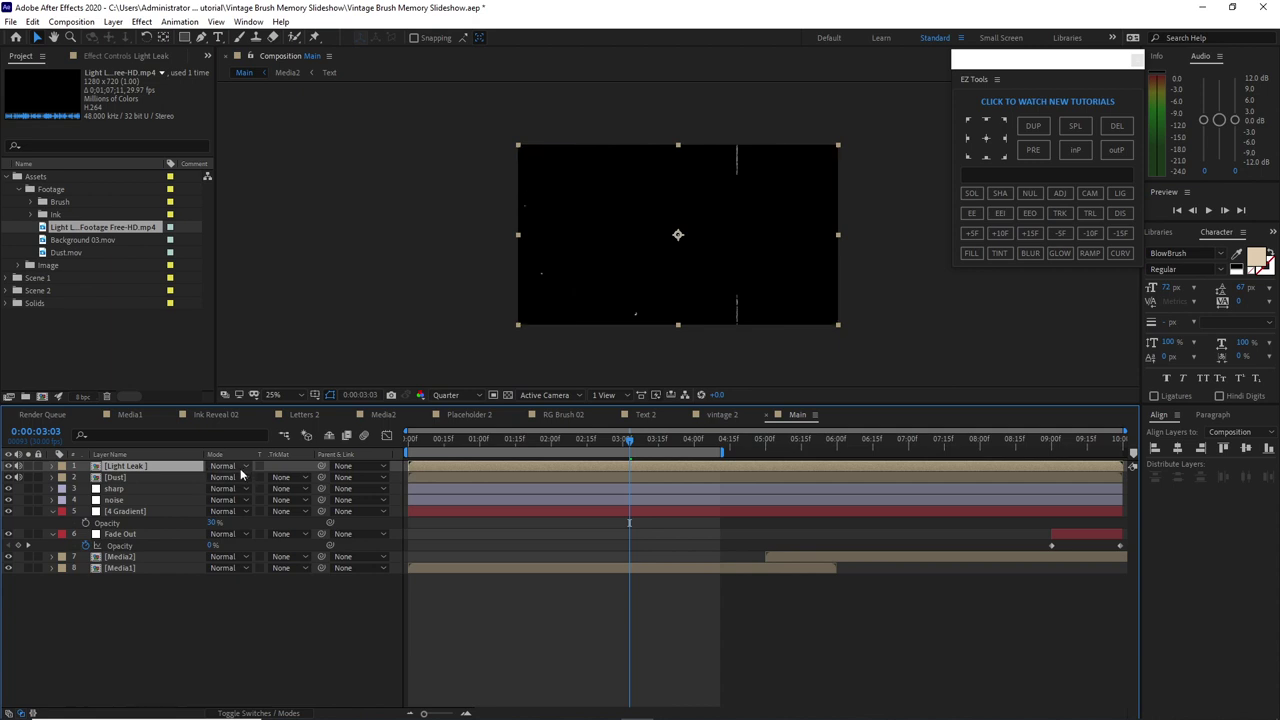
Set the blending mode of both the Light Leak and Dust layers to Add
click(241, 468)
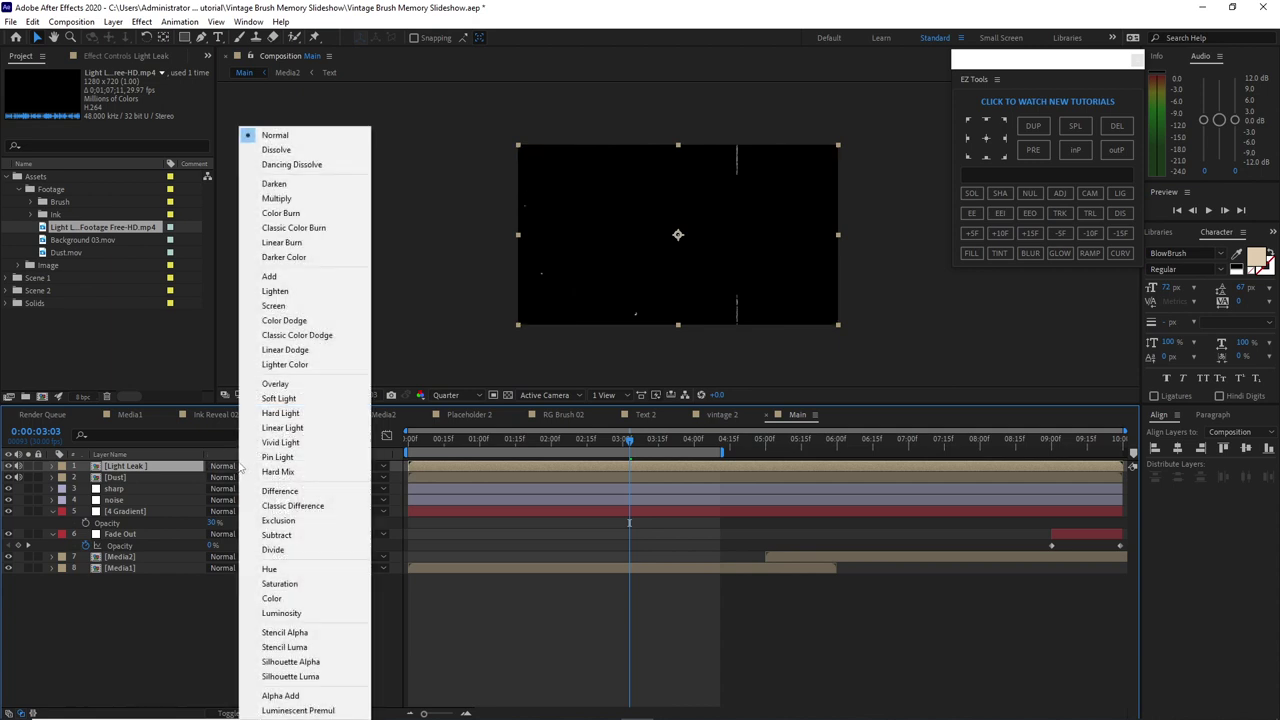
click(269, 276)
click(229, 480)
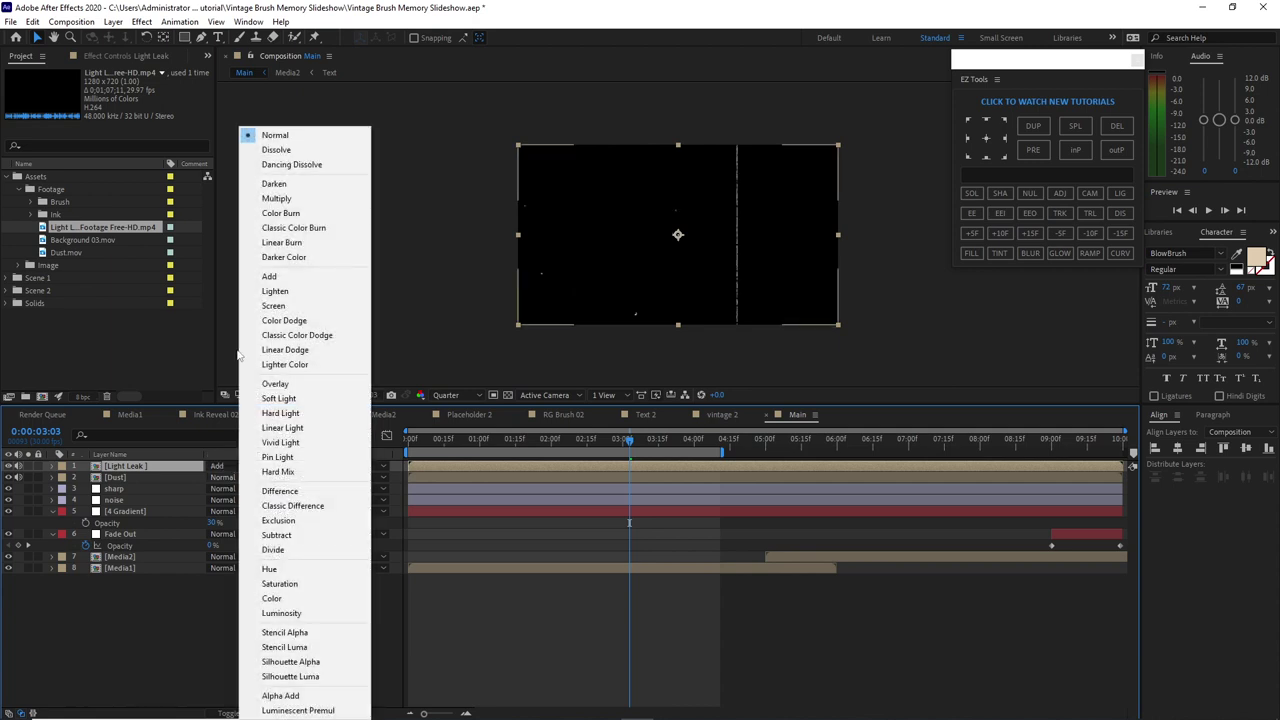
click(258, 281)
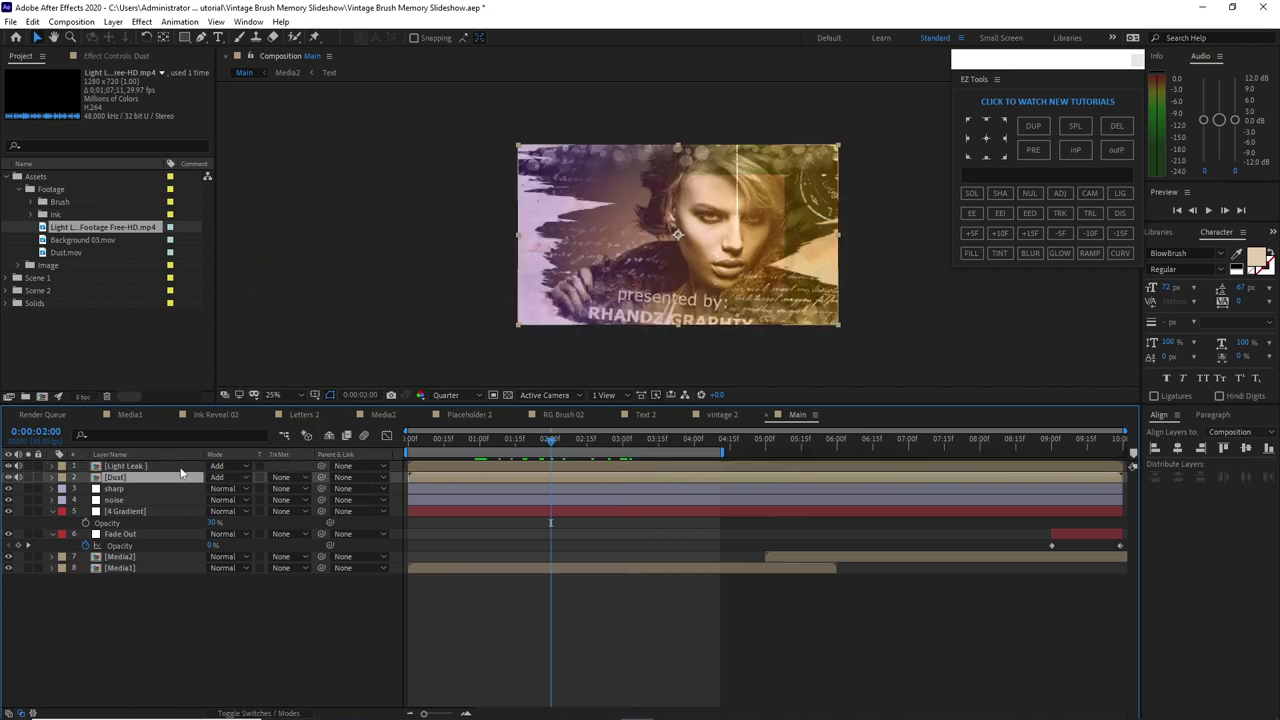
Fit the footage inside the Light Leak composition to the full comp size and check it in Main up to 0:00:03:14
double_click(181, 467)
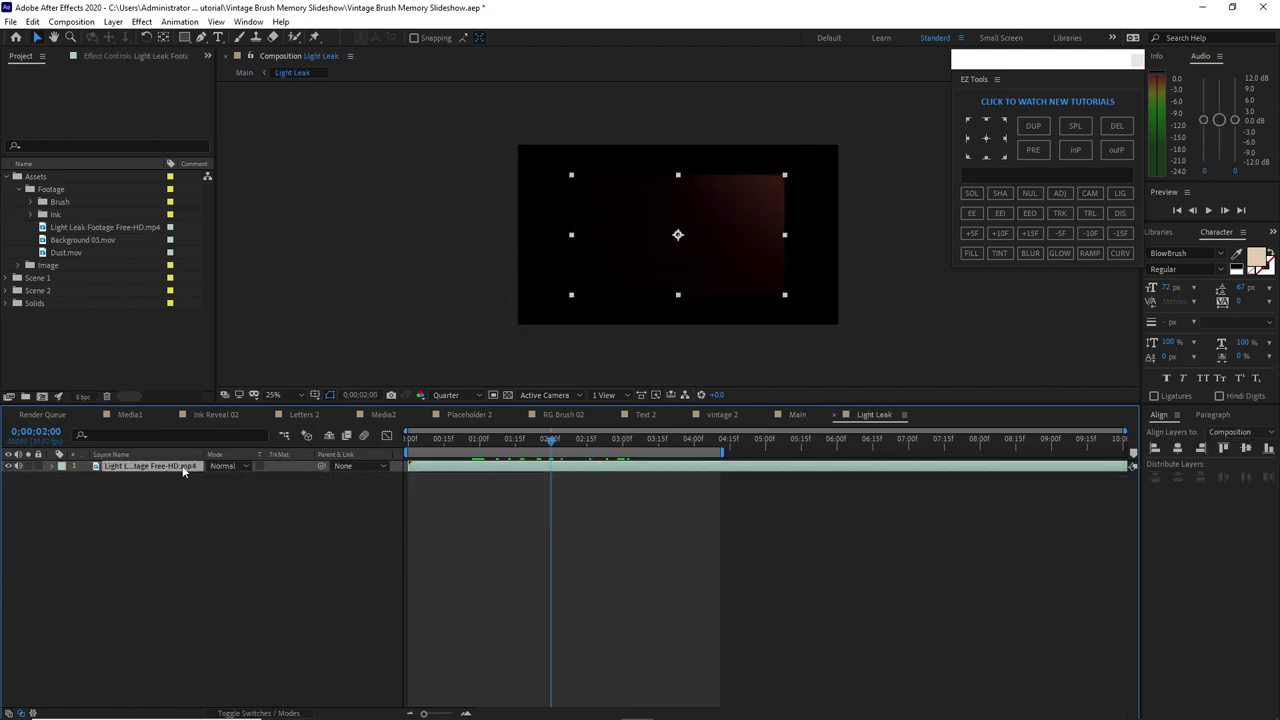
right_click(183, 467)
mouse_move(220, 147)
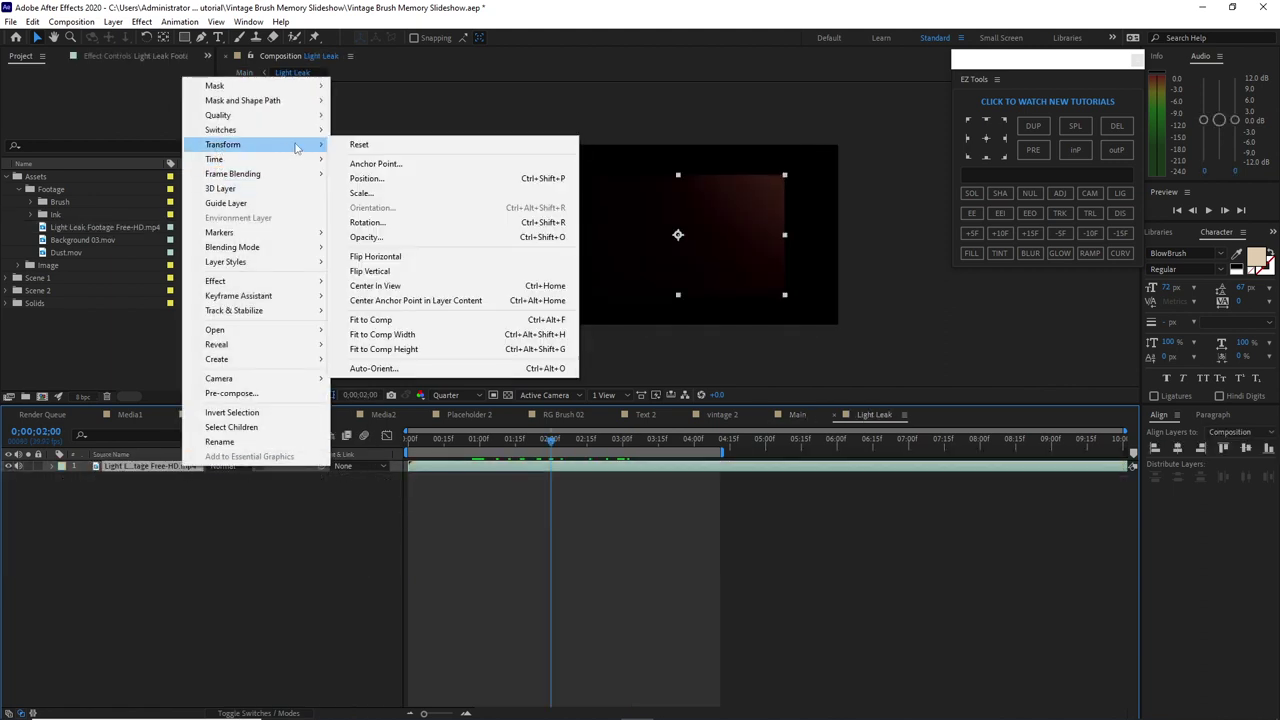
click(390, 320)
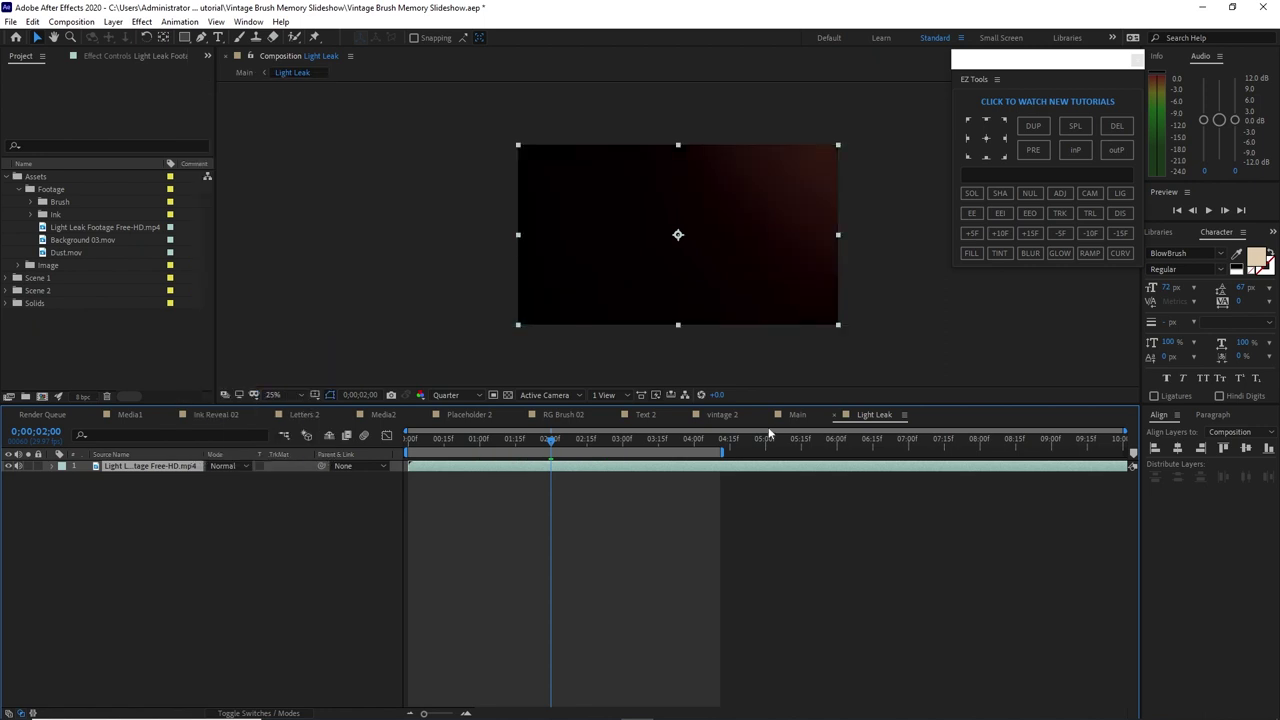
click(795, 414)
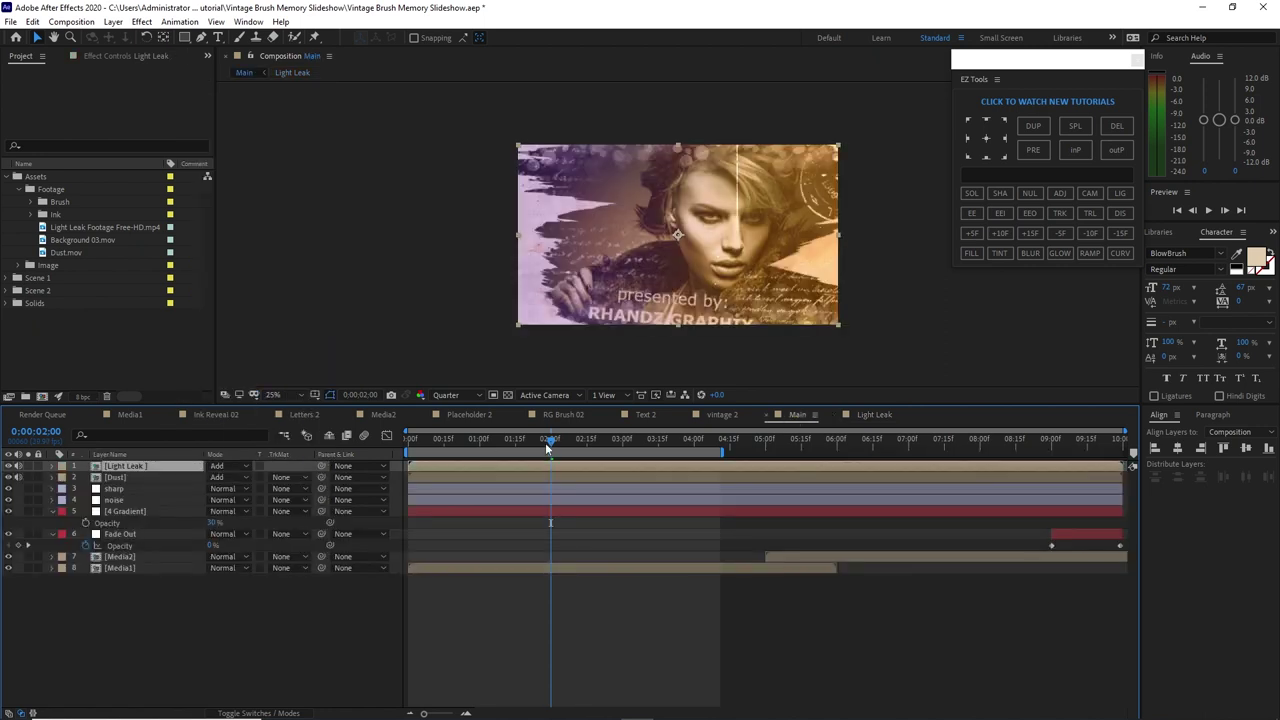
drag(548, 446, 656, 440)
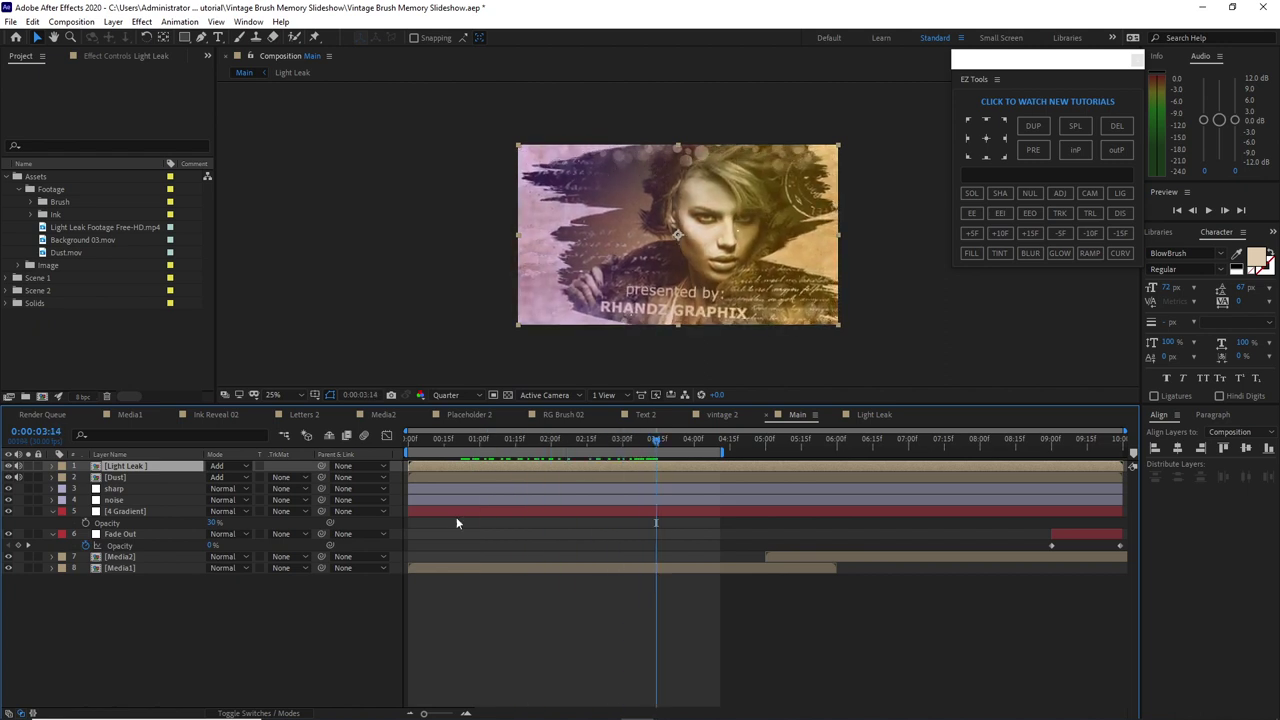
Add a black solid on top of Main and rename the layer mask
click(113, 21)
mouse_move(140, 37)
click(338, 52)
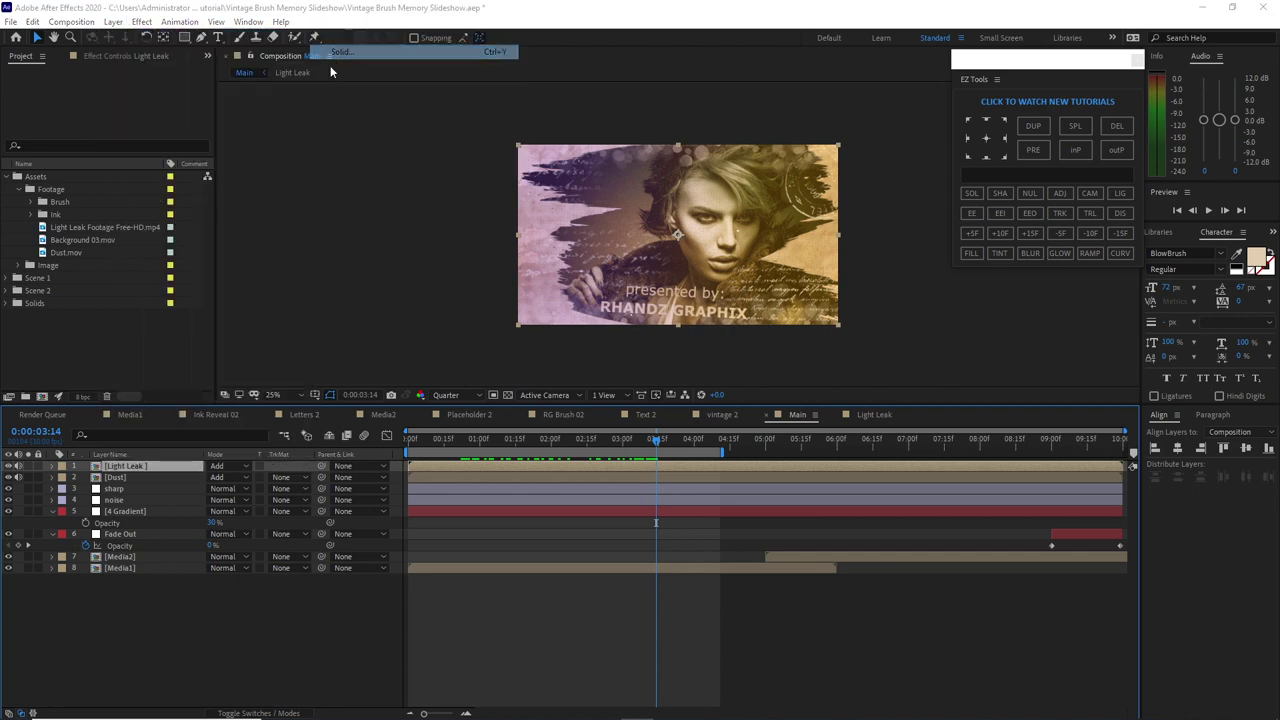
click(632, 446)
drag(292, 276, 243, 314)
click(543, 128)
click(690, 486)
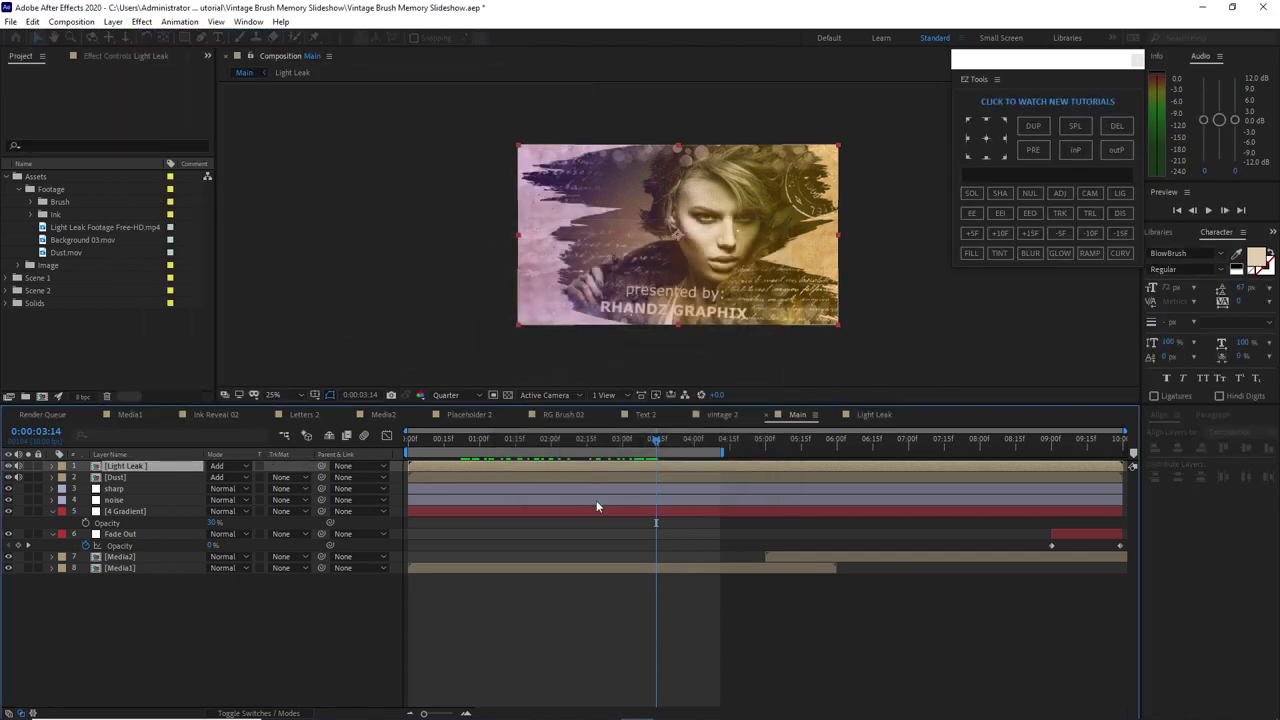
right_click(180, 462)
click(200, 445)
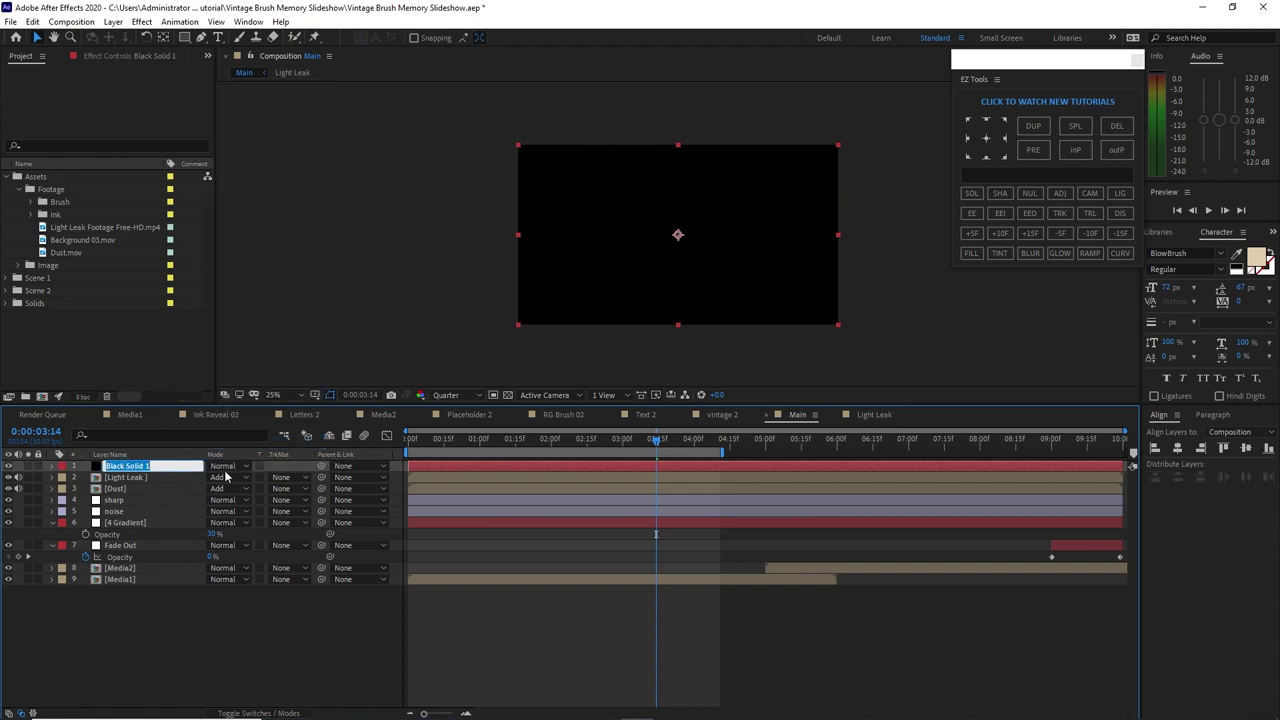
text(mask)
key(Return)
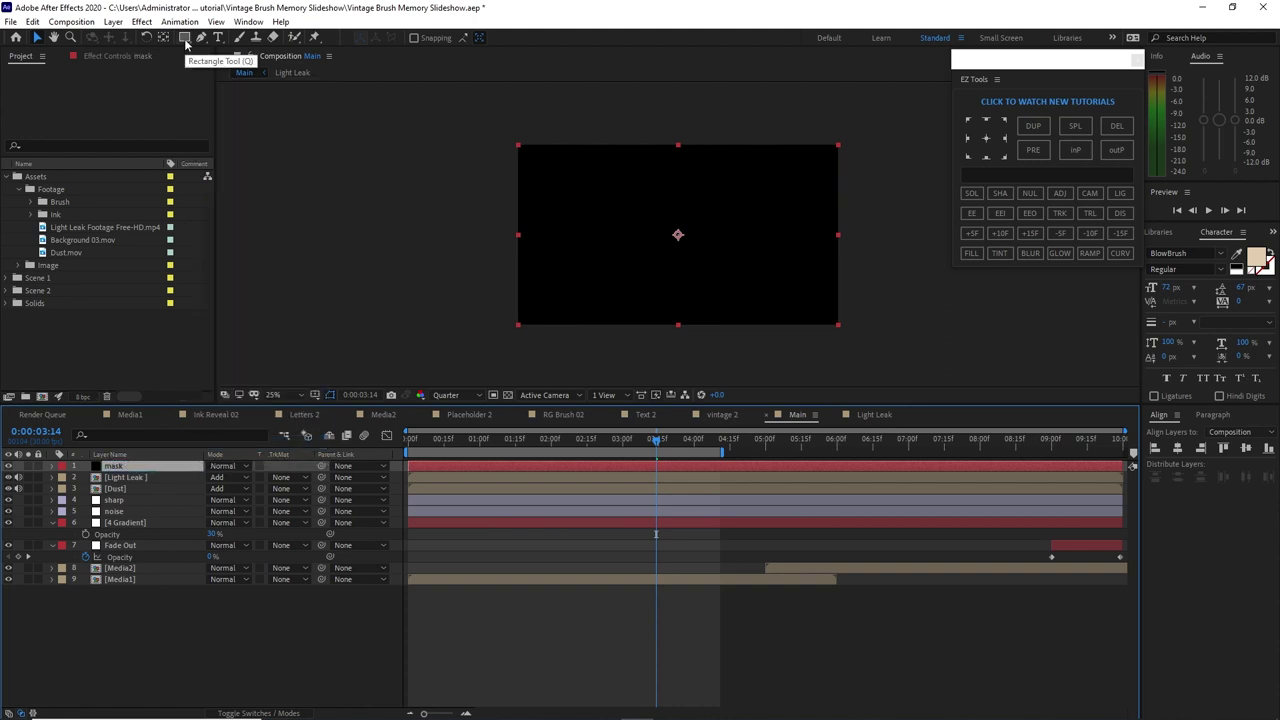
Add an elliptical mask filling the whole frame to the mask layer
drag(185, 38, 230, 74)
double_click(187, 40)
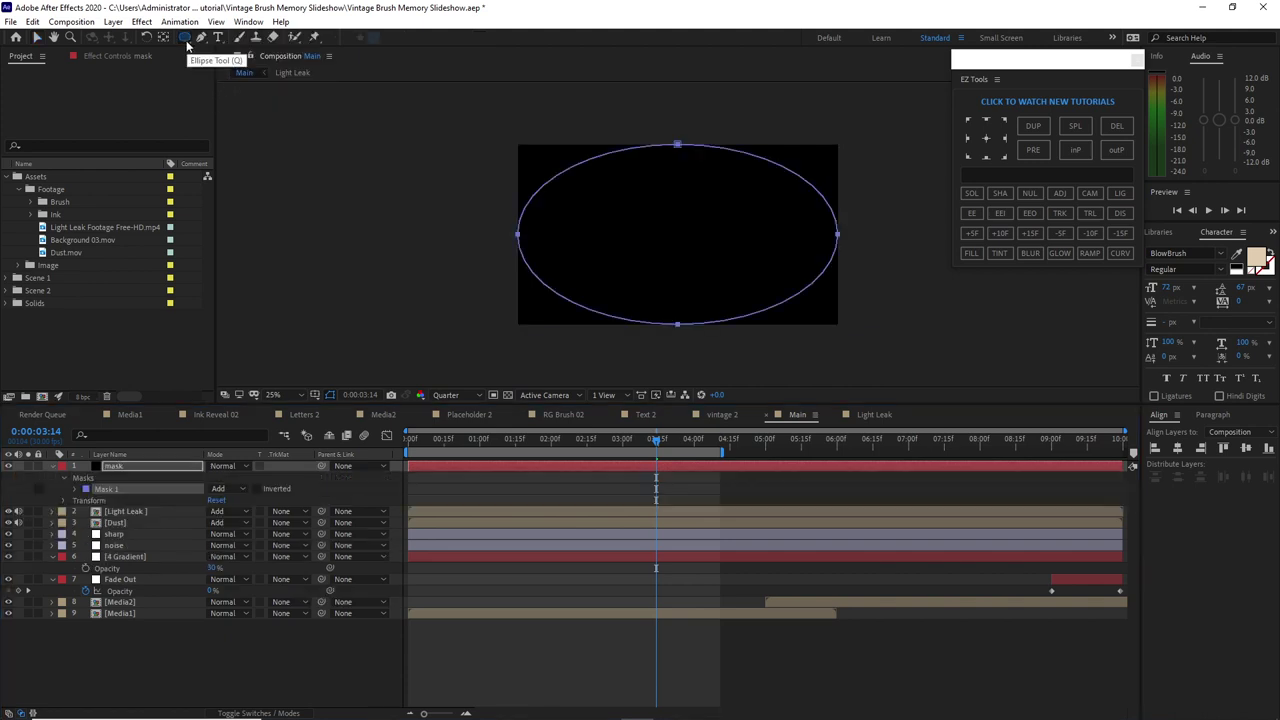
key(v)
Set the elliptical mask's mode to Subtract and increase its feather to form a soft dark vignette
click(73, 489)
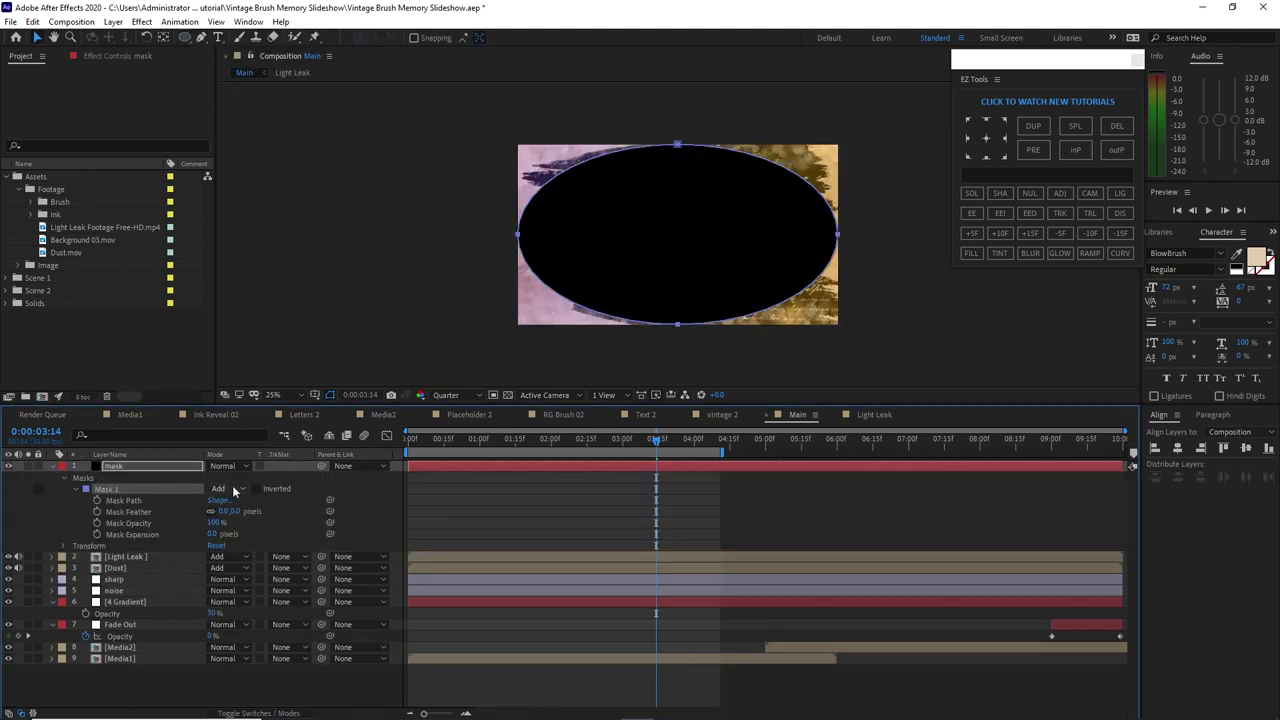
click(240, 488)
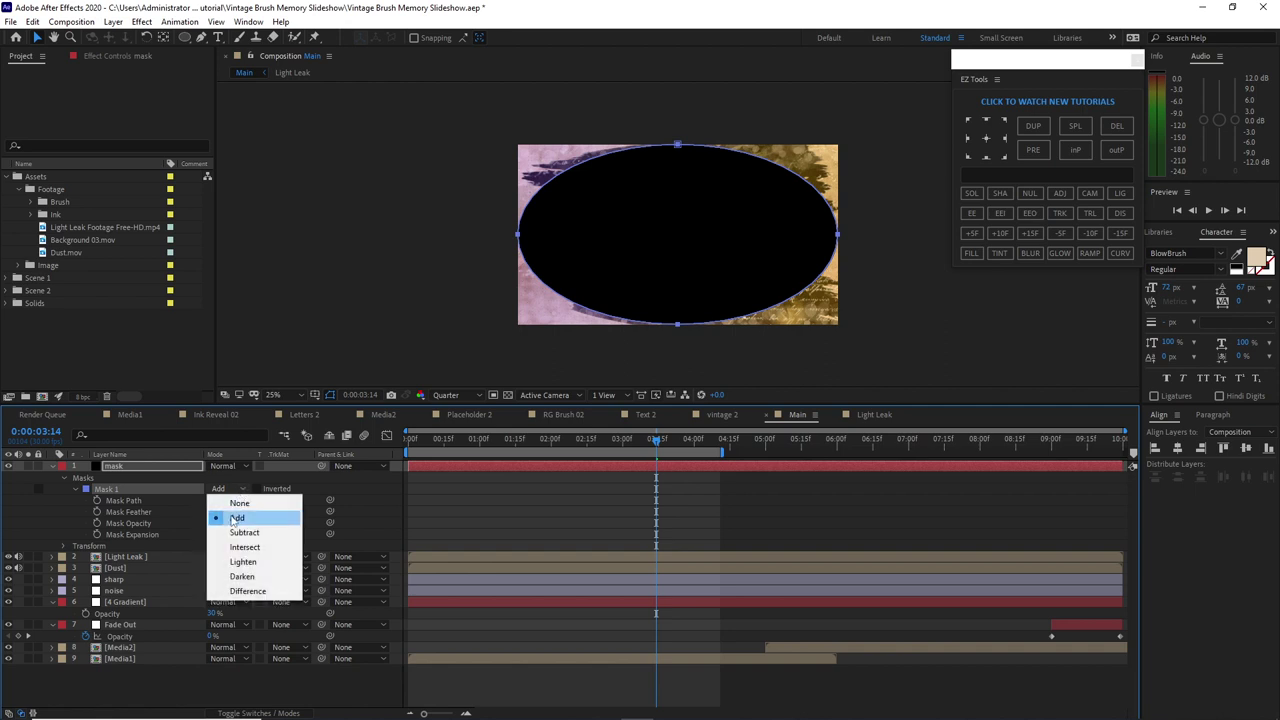
click(227, 531)
drag(228, 511, 564, 501)
key(ctrl+grave)
drag(655, 441, 566, 441)
Create a new 1920 x 1080 composition named Final at 30 fps with a duration of 0:00:10:00
click(71, 21)
click(72, 37)
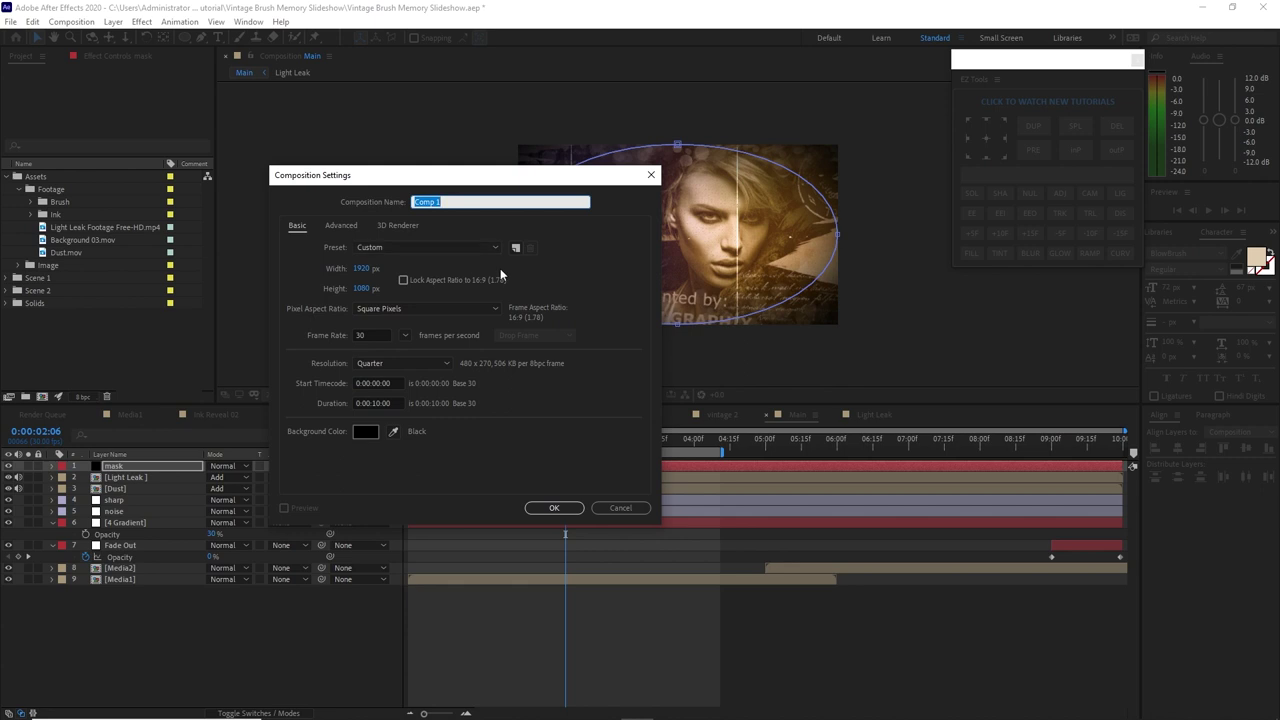
text(Final)
click(553, 508)
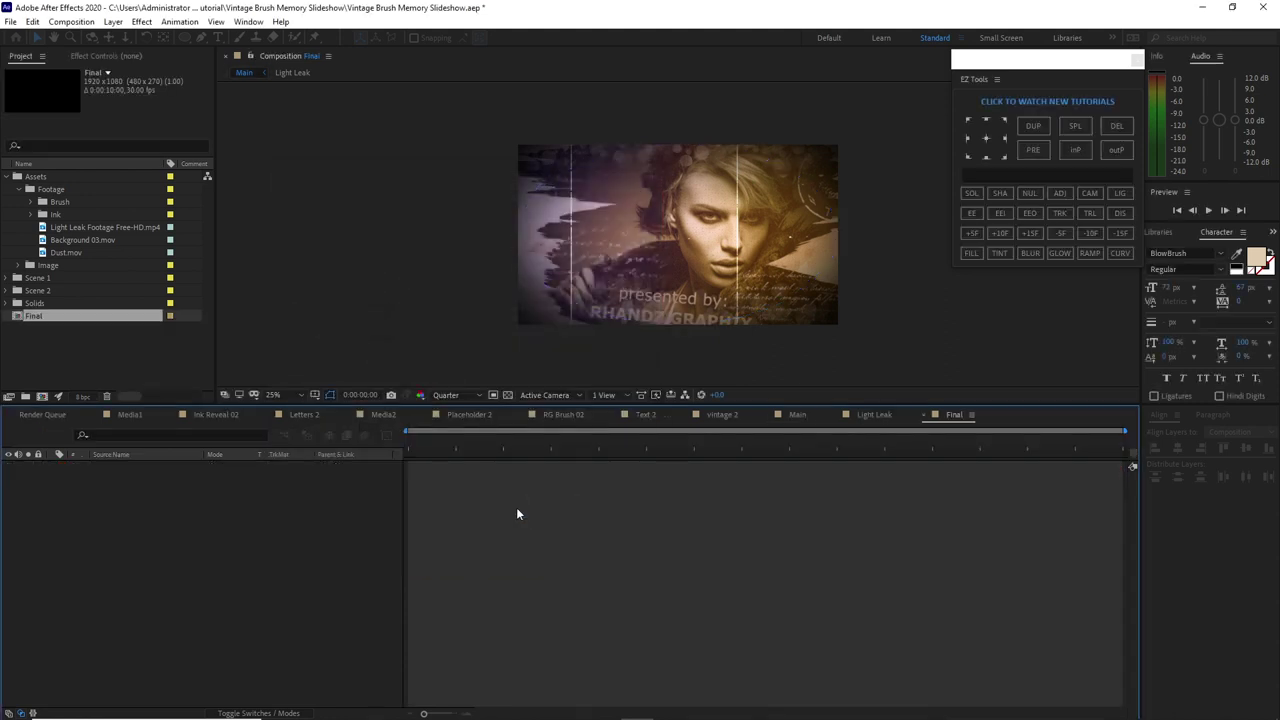
Add the Main composition from the Scene 2 folder as a layer in Final
click(10, 291)
scroll(53, 346, down, 2)
scroll(53, 346, down, 2)
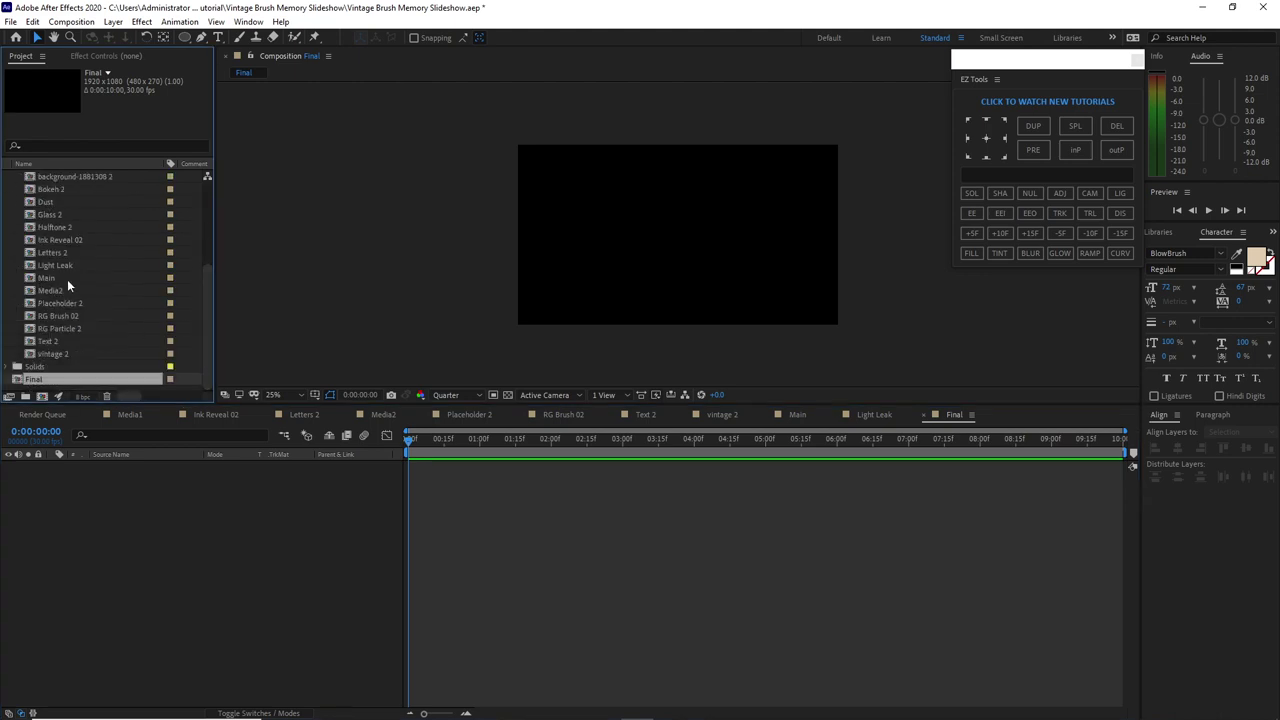
drag(67, 279, 100, 526)
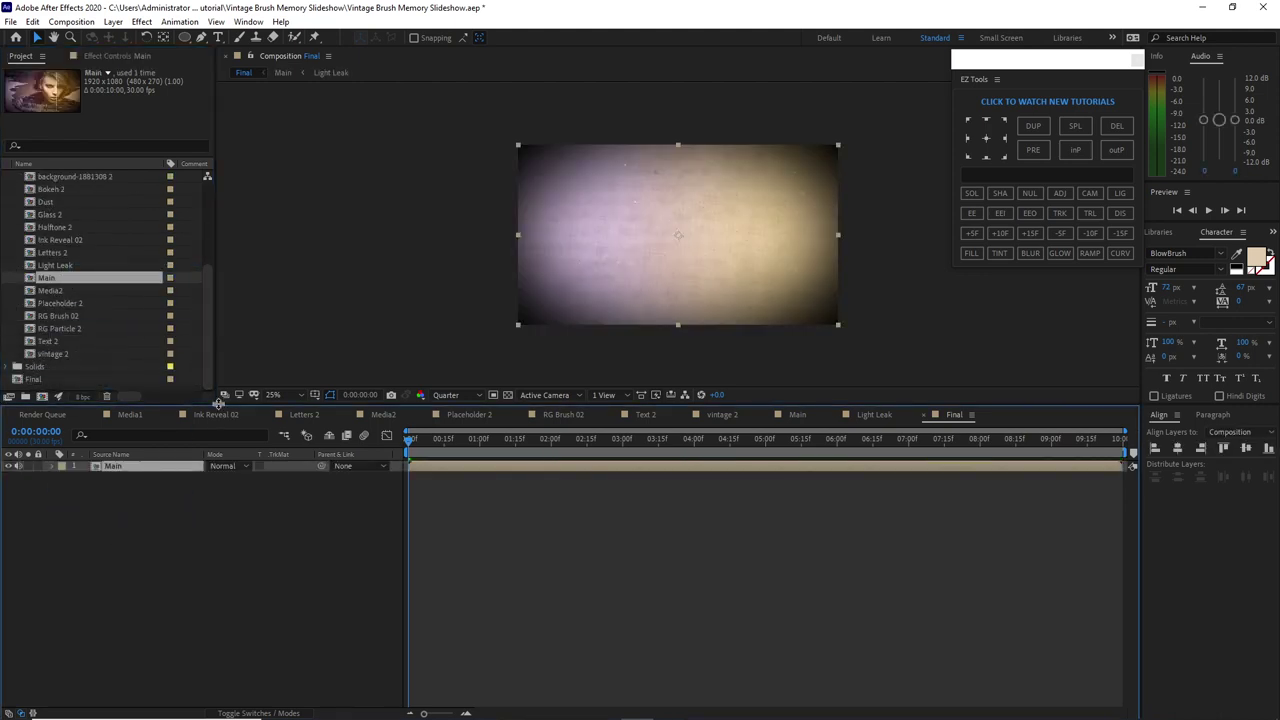
Move the Main composition out of the Scene 2 folder to the project's root level and collapse the open folders
drag(244, 405, 244, 572)
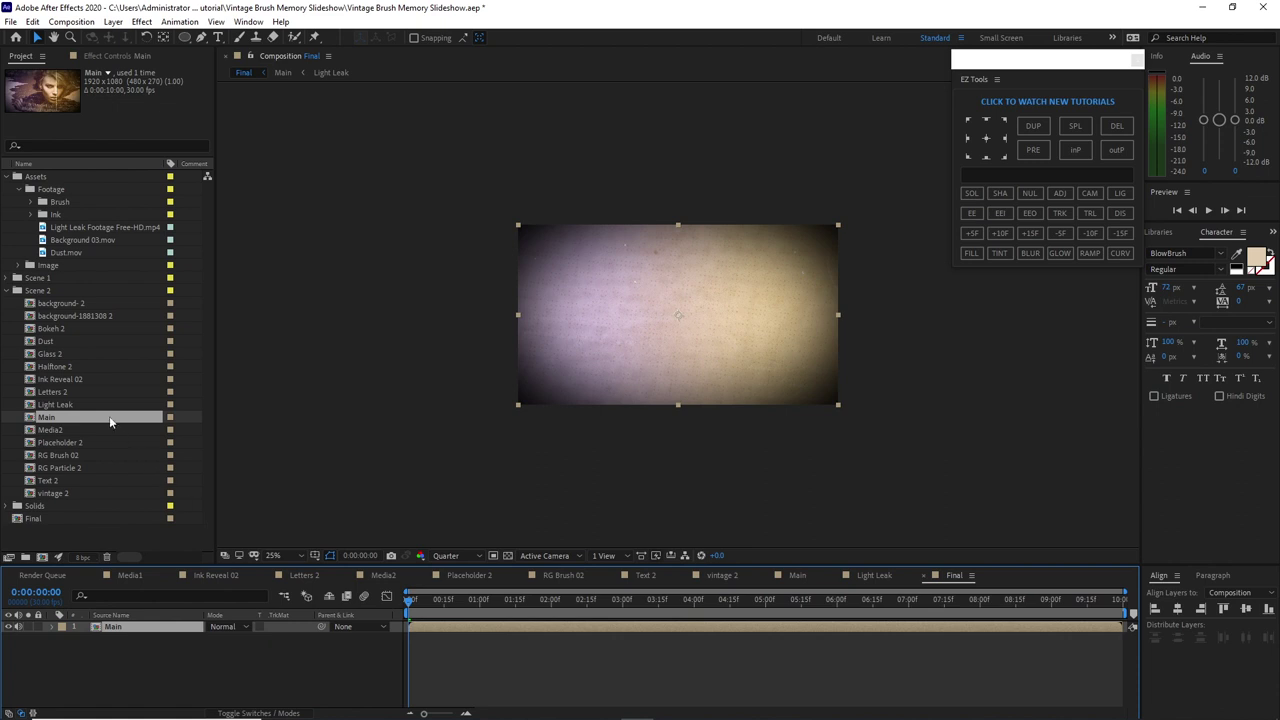
drag(110, 422, 131, 540)
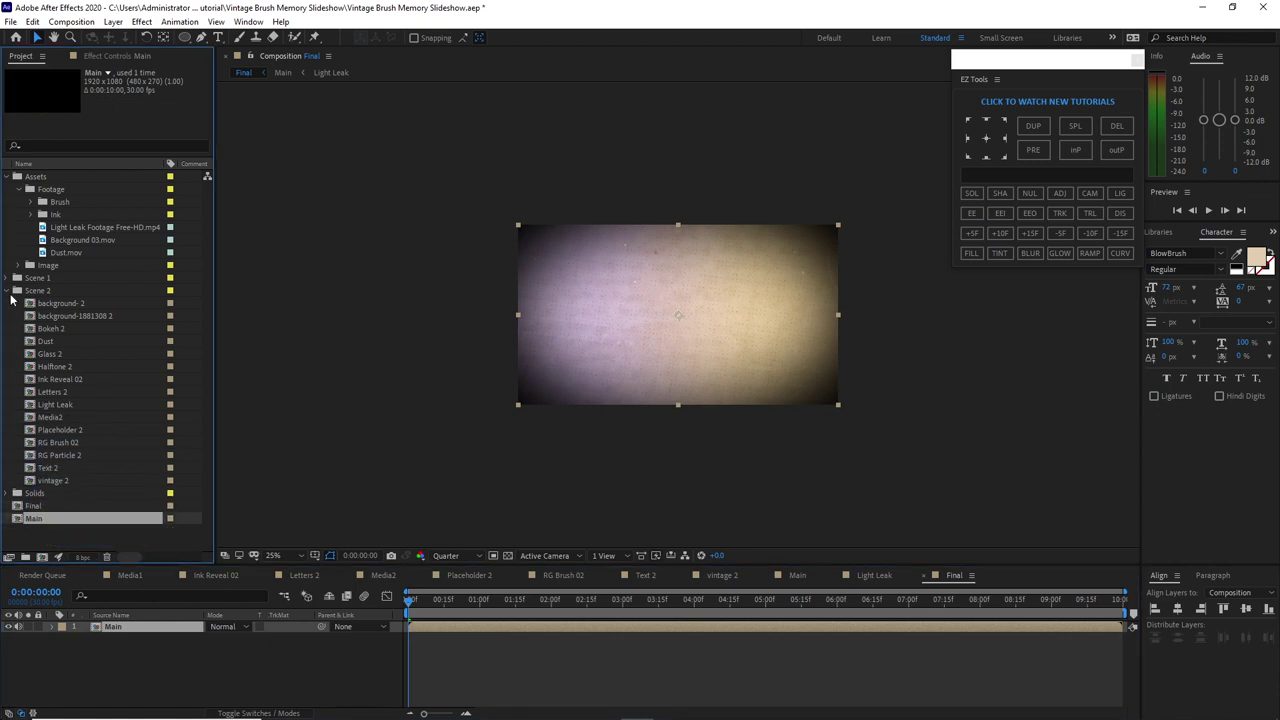
click(10, 291)
click(18, 189)
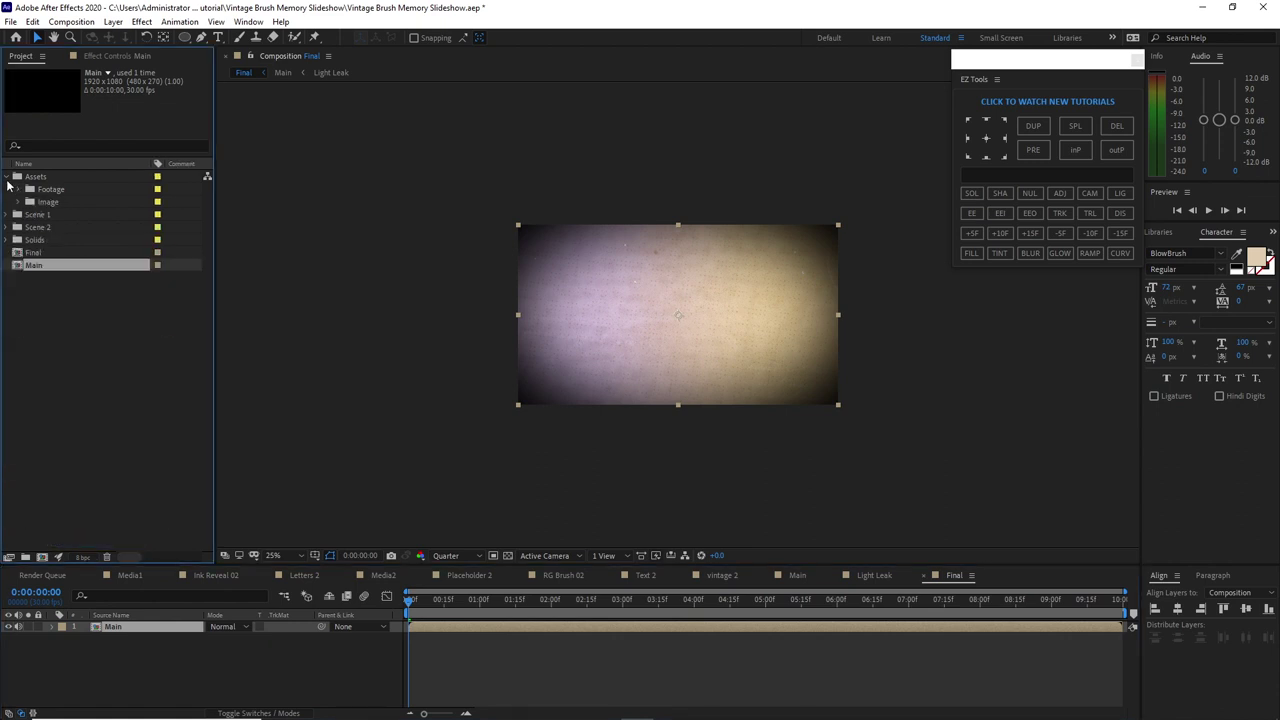
click(7, 178)
click(60, 350)
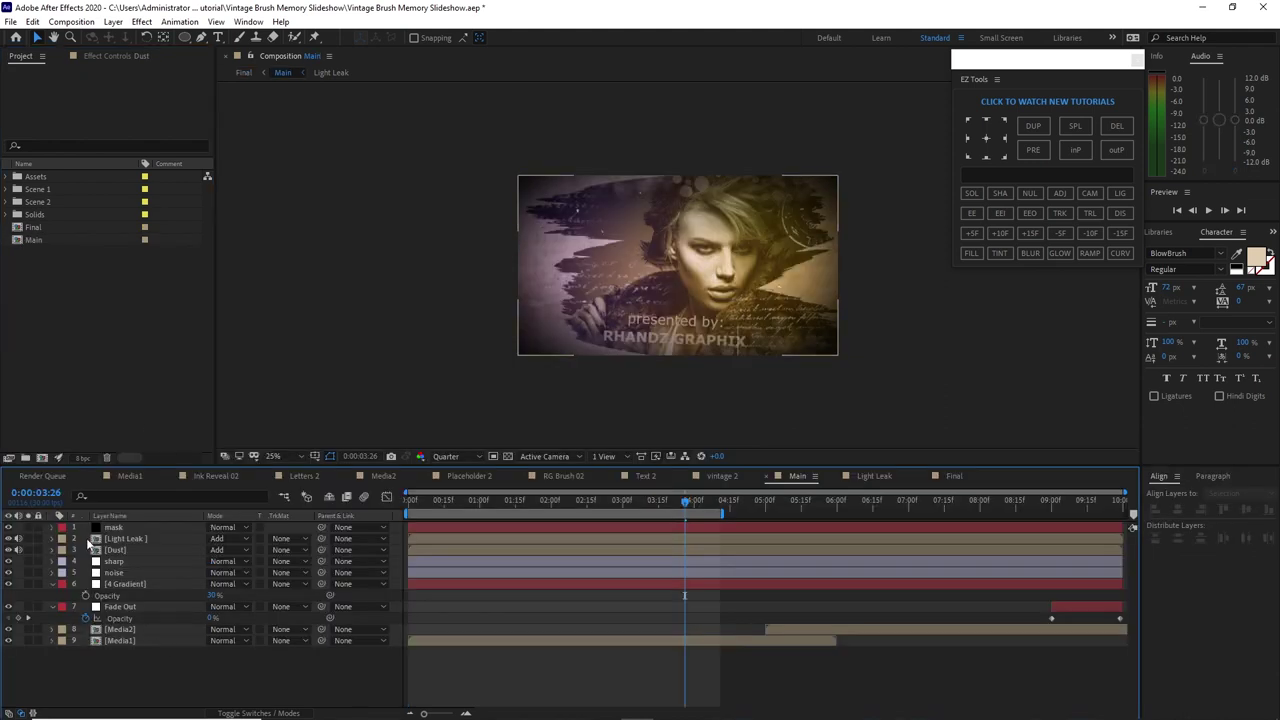
In Main, set the opacity of the Light Leak layer to 30% and the Dust layer to 50%
shift+click(107, 555)
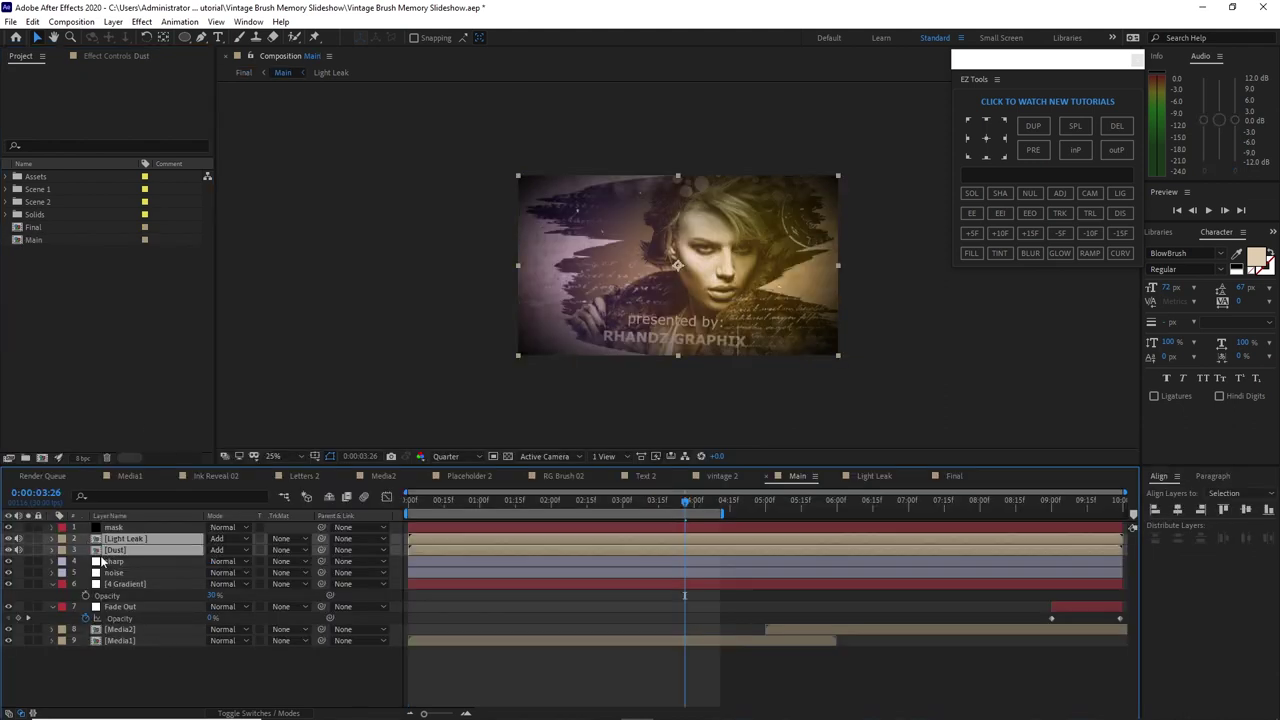
key(t)
click(171, 703)
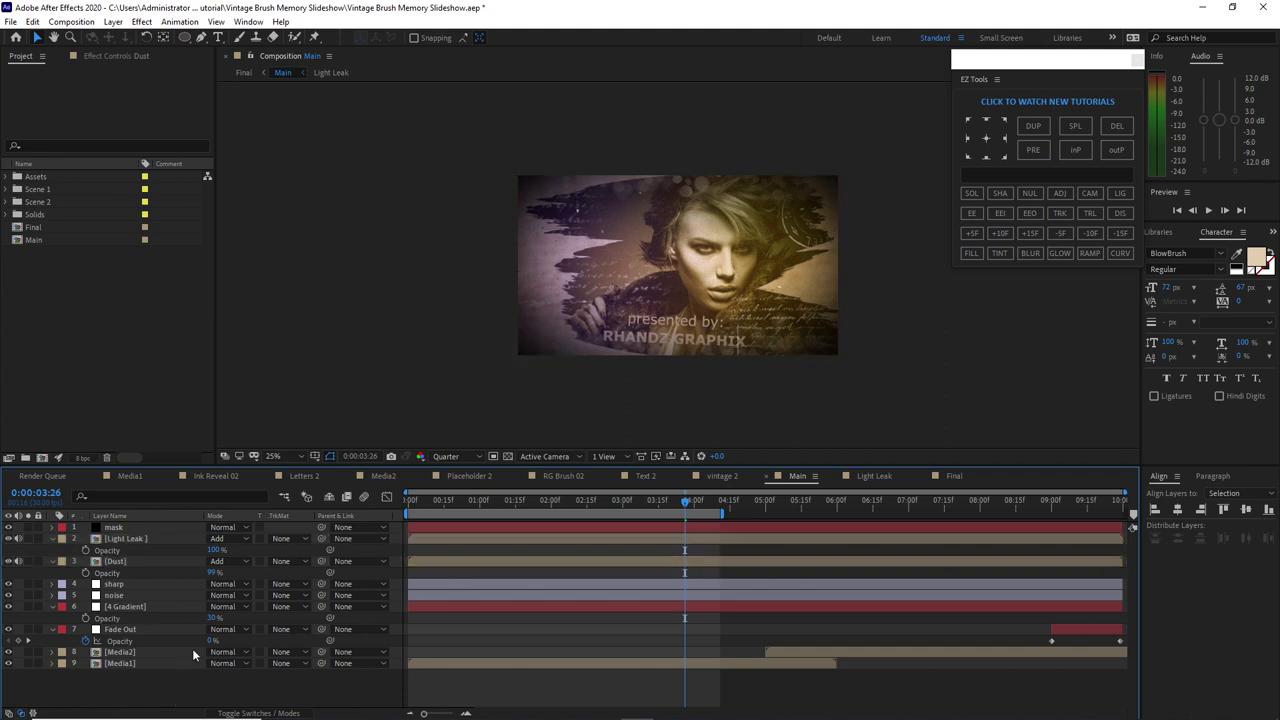
click(212, 551)
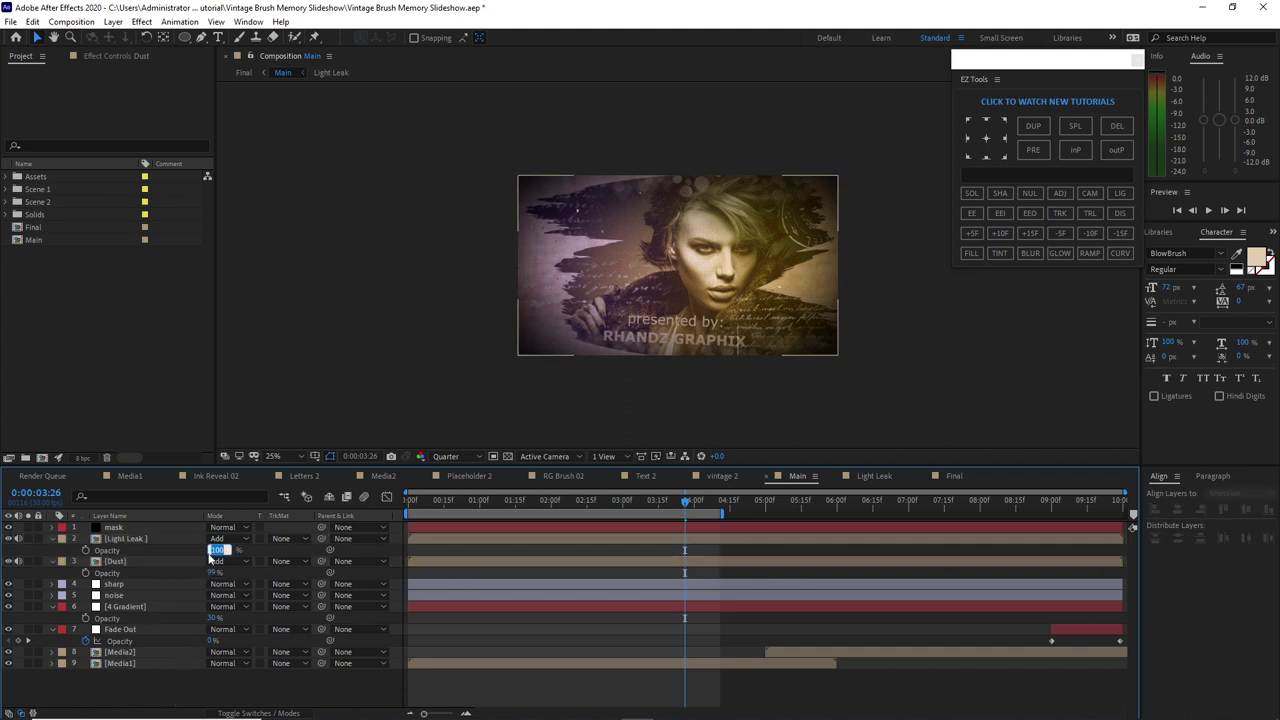
text(30)
click(214, 572)
text(50)
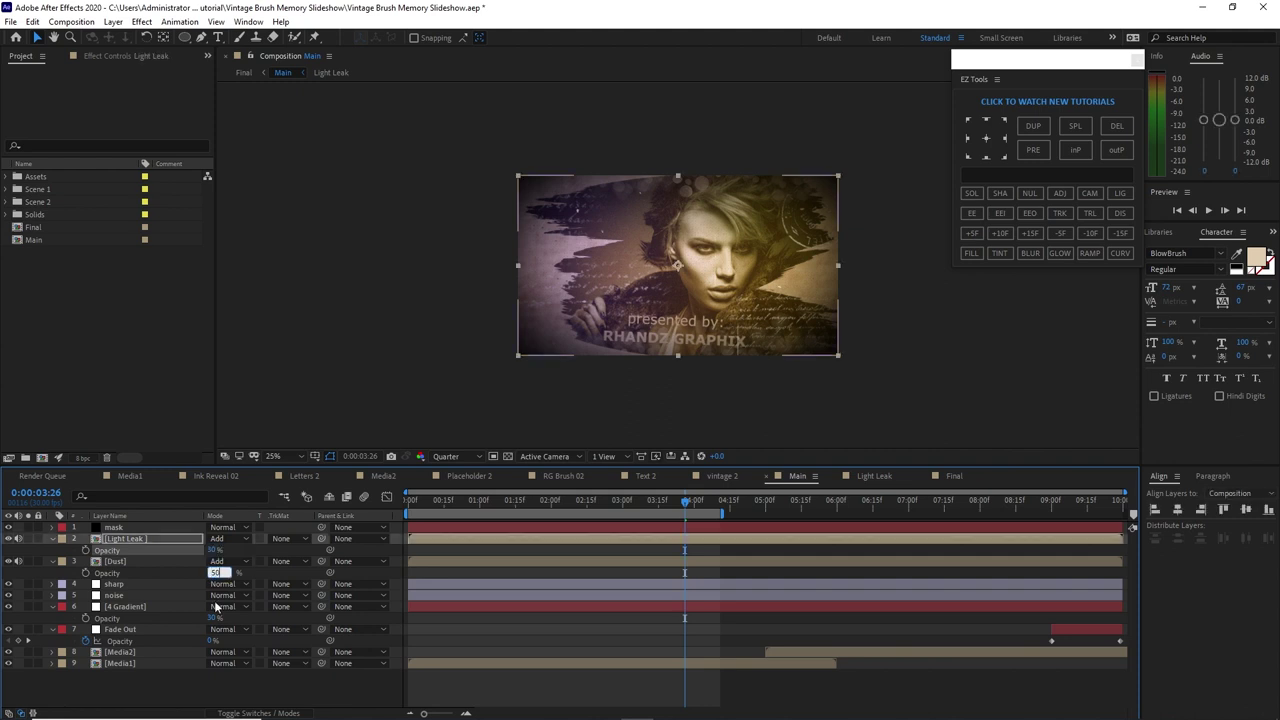
key(Return)
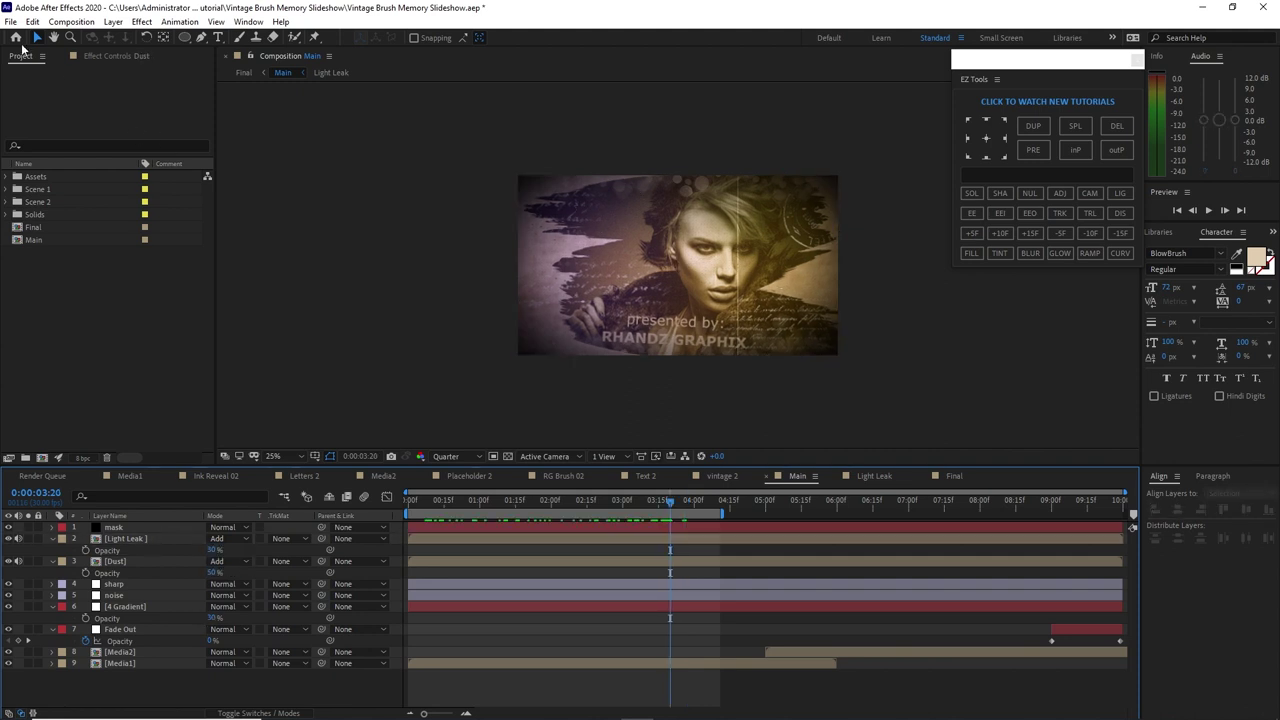
Play the Final composition from its start to review the finished slideshow
click(955, 478)
drag(670, 500, 407, 502)
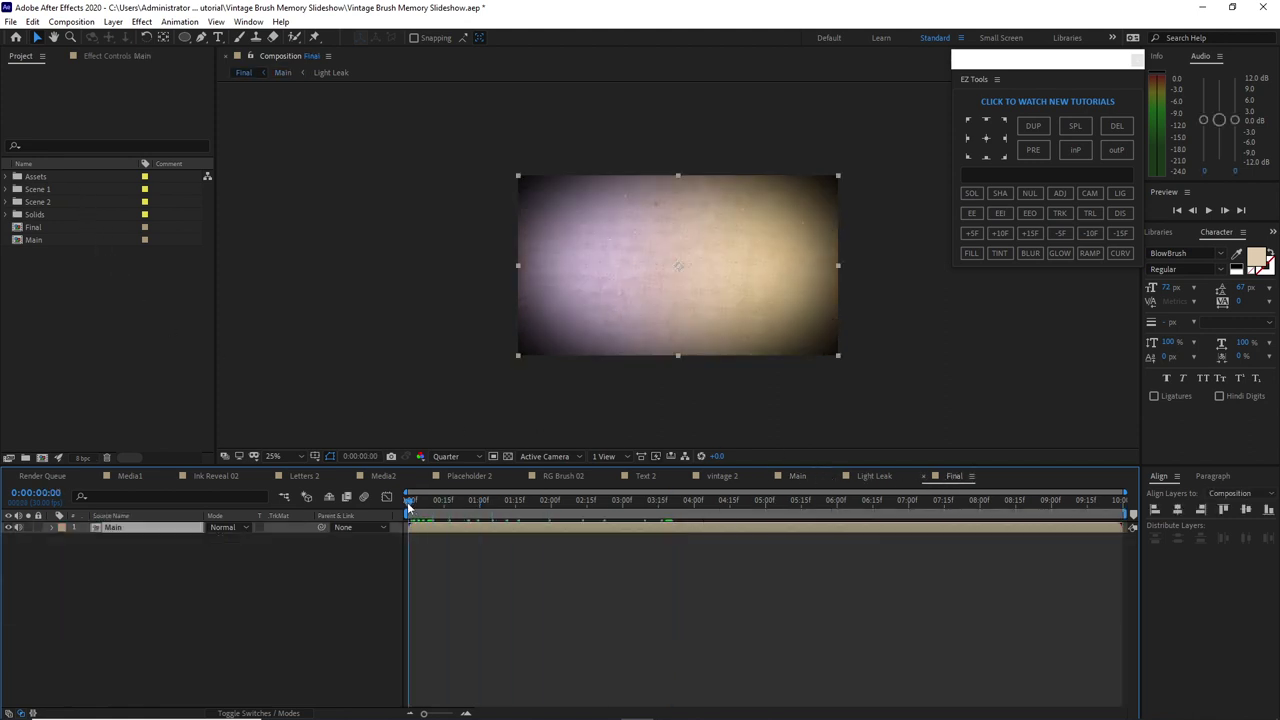
click(1208, 210)
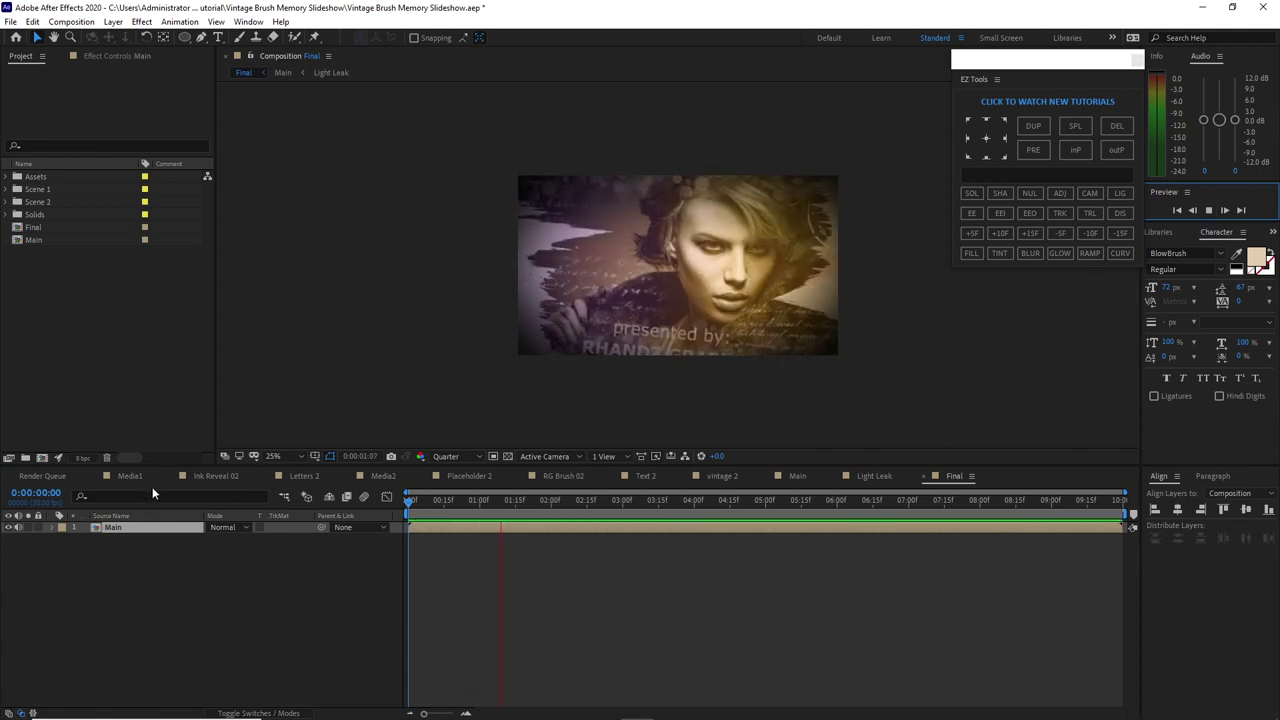